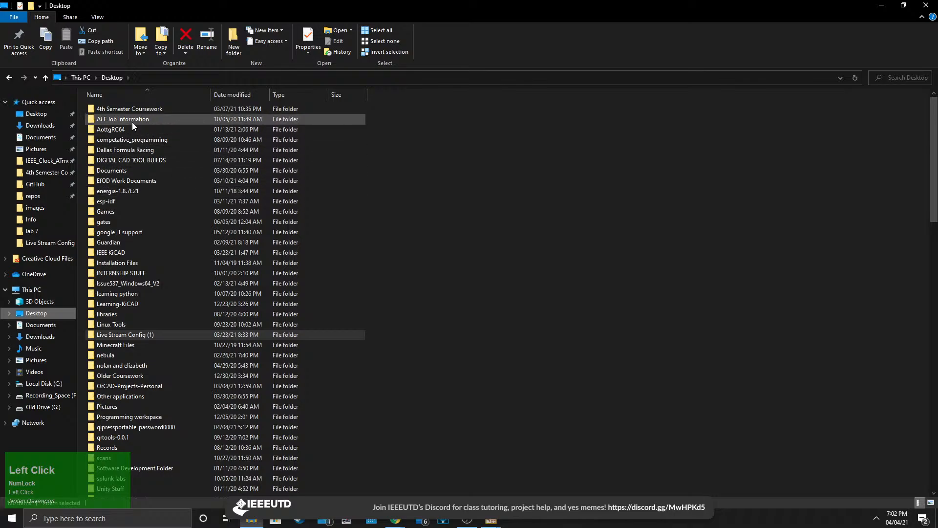
# Open the IEEE_PCB_Workshop_Clock project folder inside the IEEE KiCAD folder on the Desktop.
pyautogui.doubleClick(147, 252)
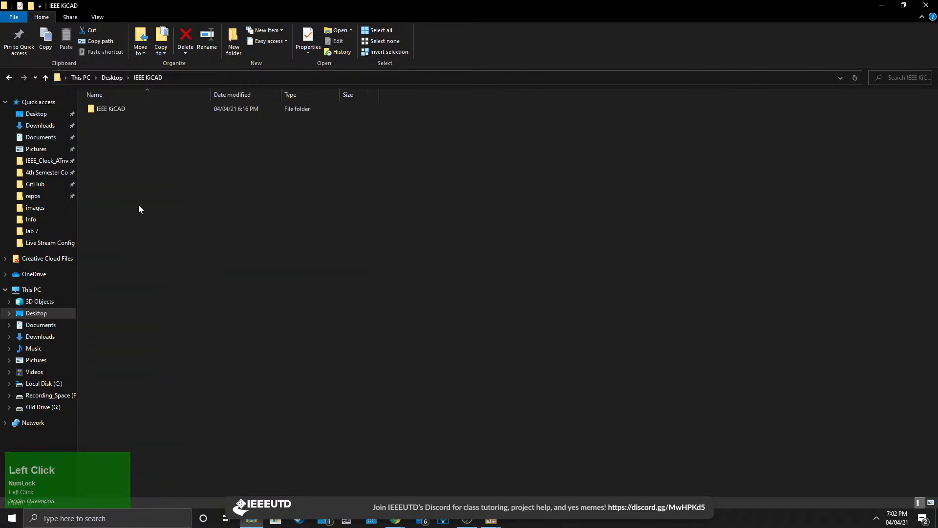
pyautogui.doubleClick(134, 110)
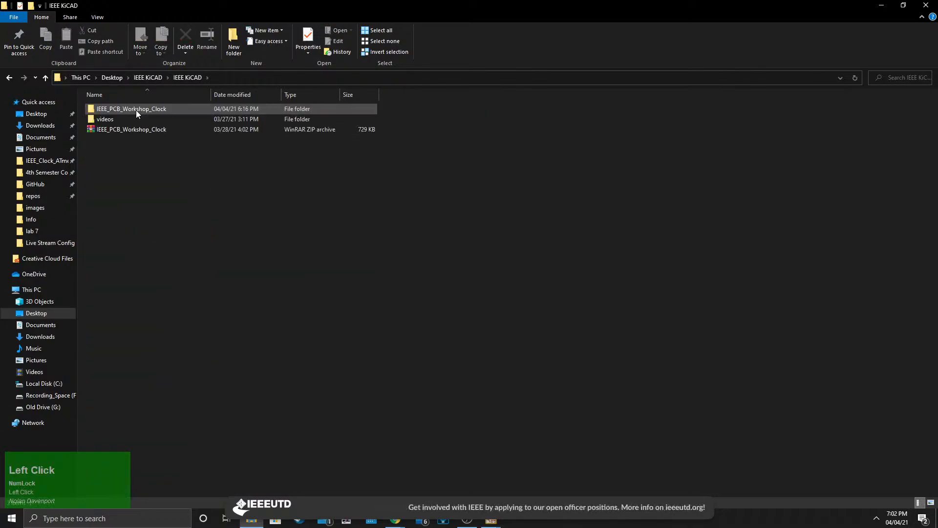
pyautogui.scroll(-1, 470, 294)
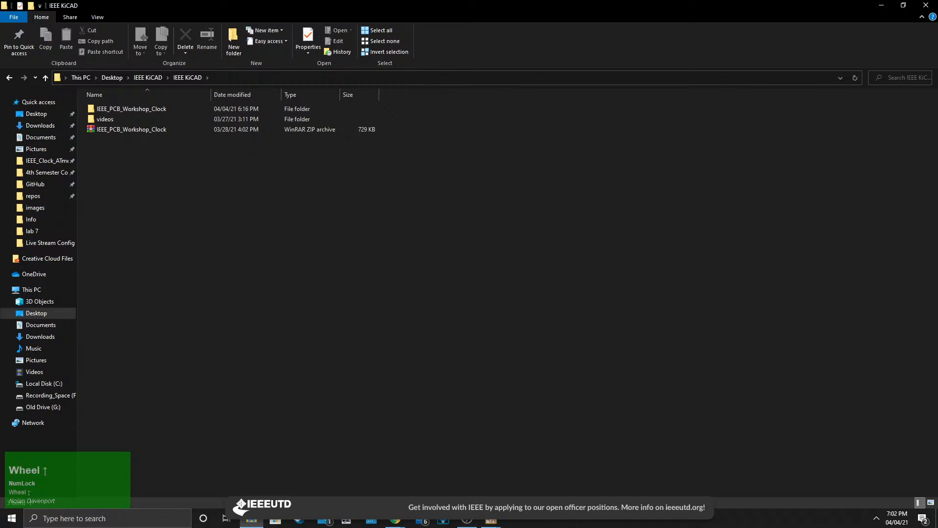
pyautogui.click(204, 172)
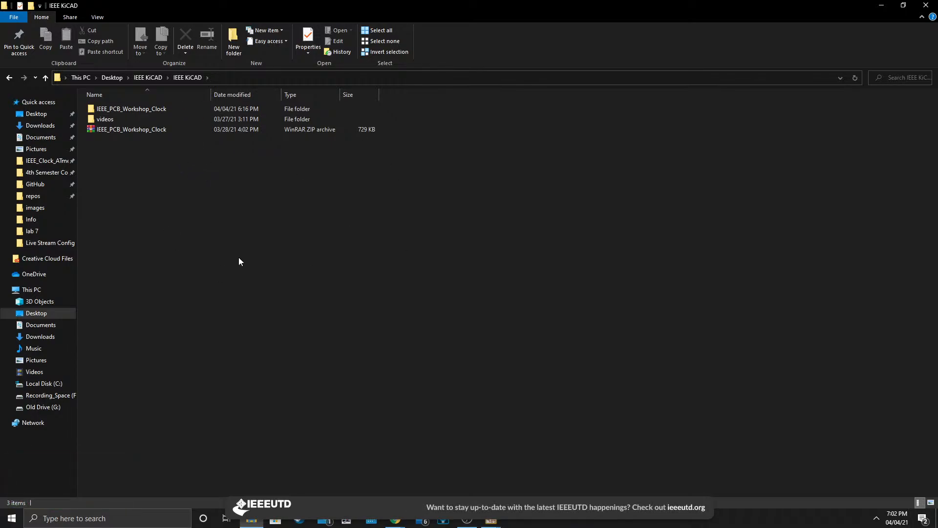
pyautogui.doubleClick(145, 112)
pyautogui.doubleClick(146, 112)
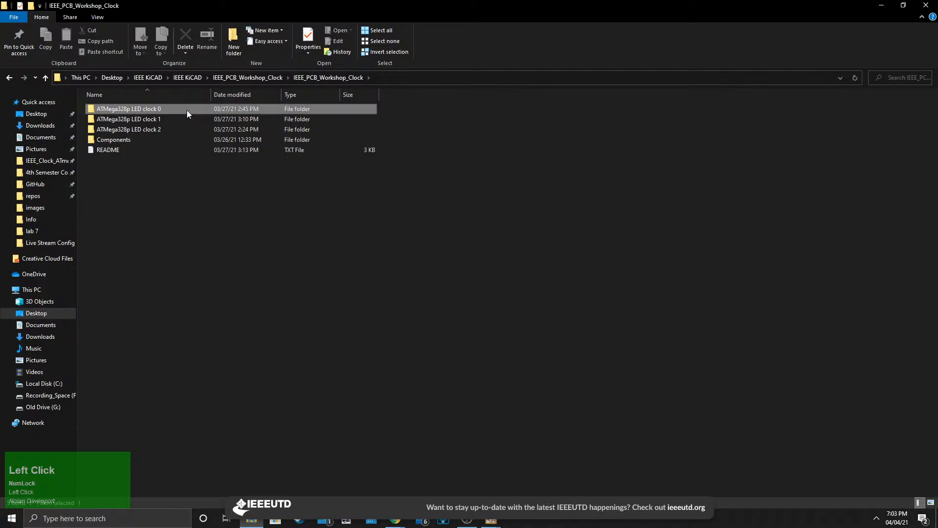
# Look over the ATMega328p LED clock 0, 1 and 2 folders, Components and README in the project folder.
pyautogui.moveTo(187, 116); pyautogui.dragTo(173, 130)
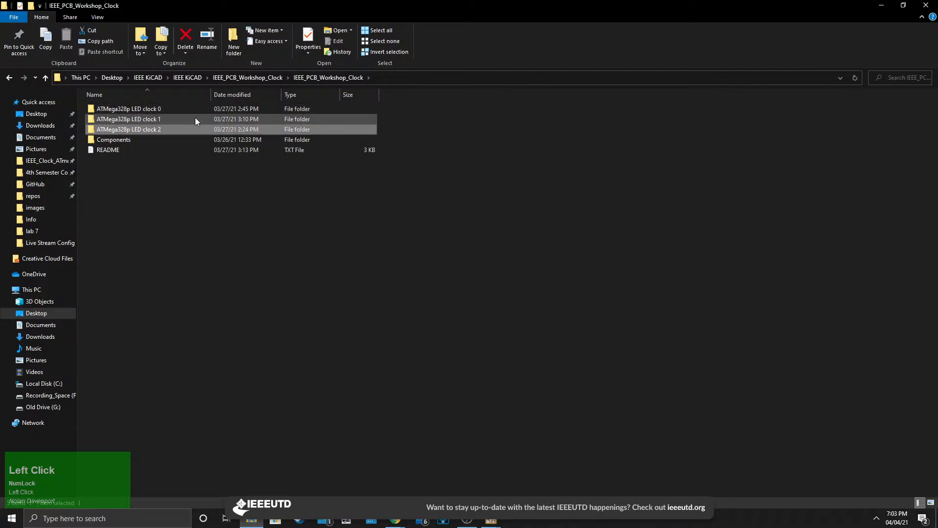
pyautogui.click(195, 118)
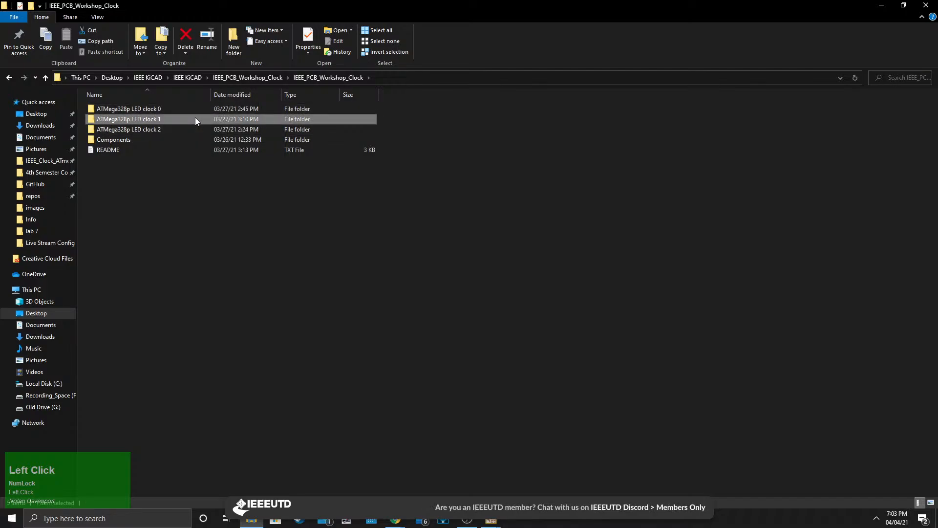
pyautogui.click(134, 151)
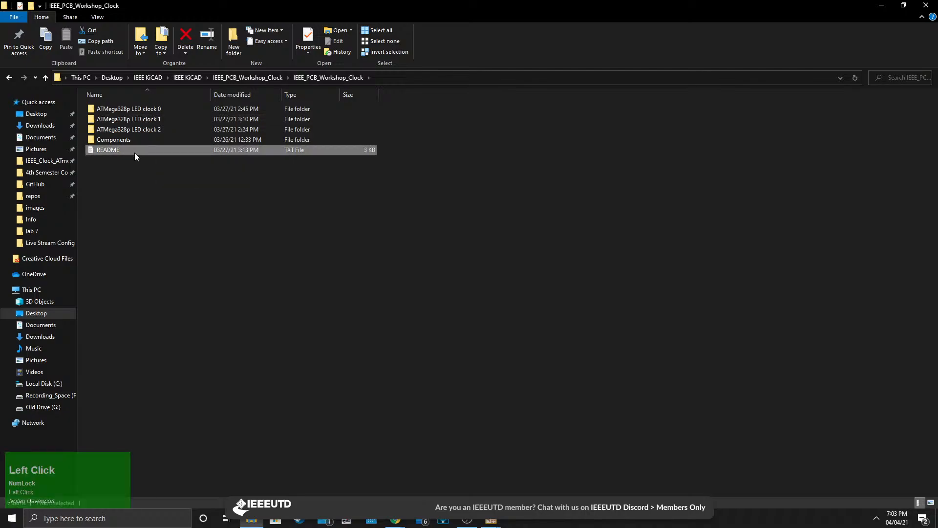
pyautogui.click(161, 179)
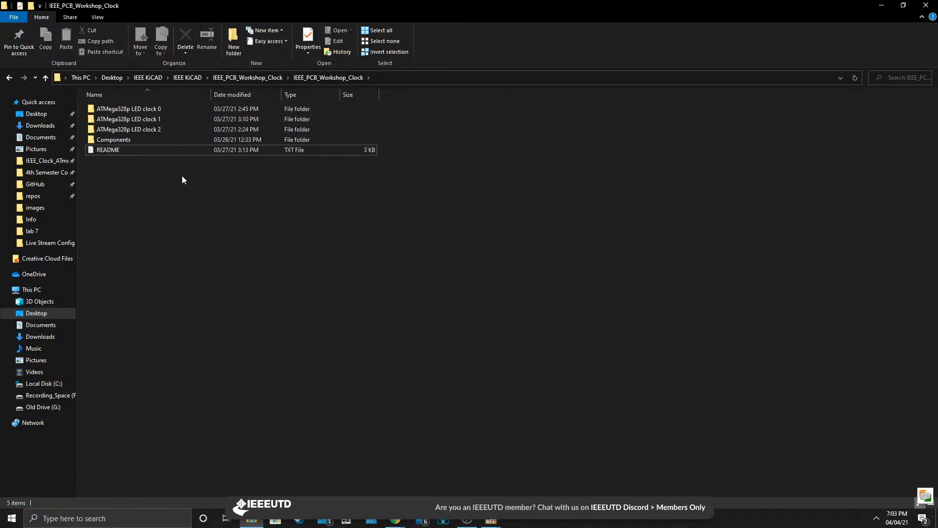
pyautogui.click(182, 180)
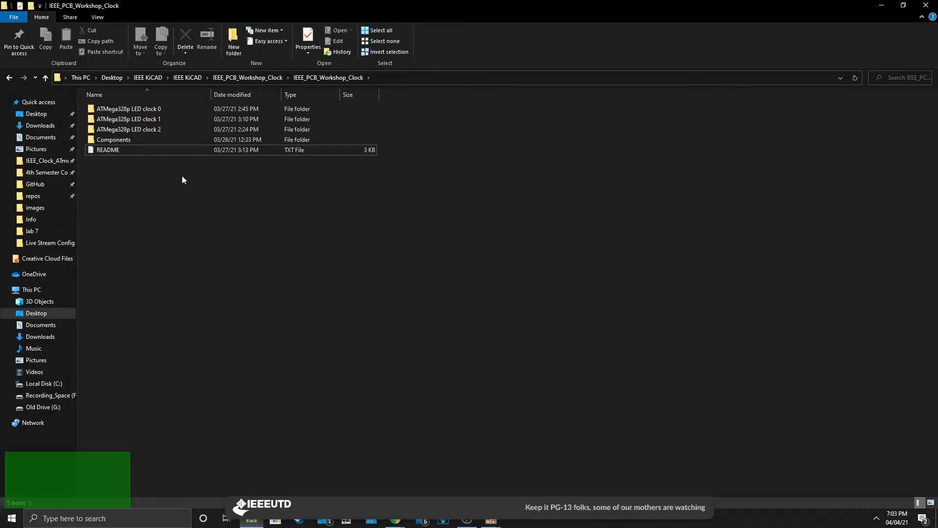
pyautogui.click(171, 122)
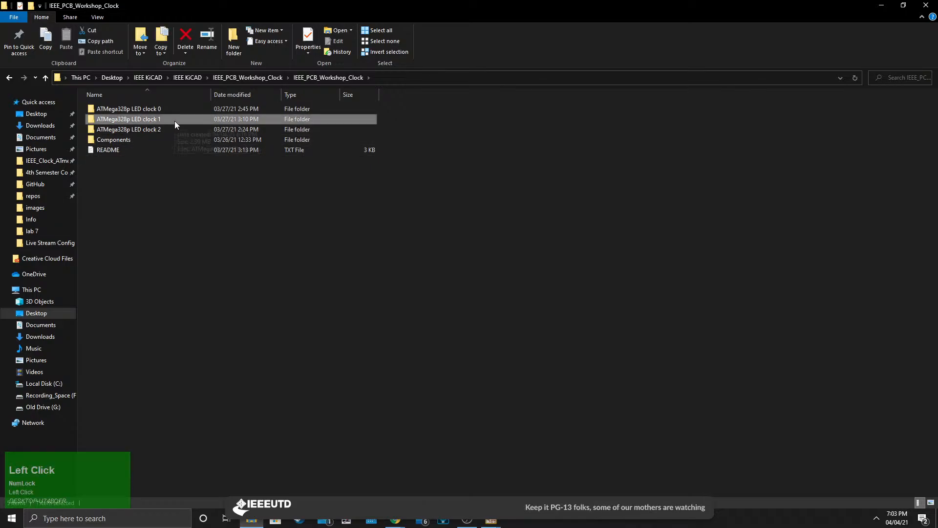
pyautogui.doubleClick(168, 119)
pyautogui.click(9, 78)
# Switch to the open Eeschema window and examine the ATMega328-p LED clock schematic sheet.
pyautogui.click(491, 521)
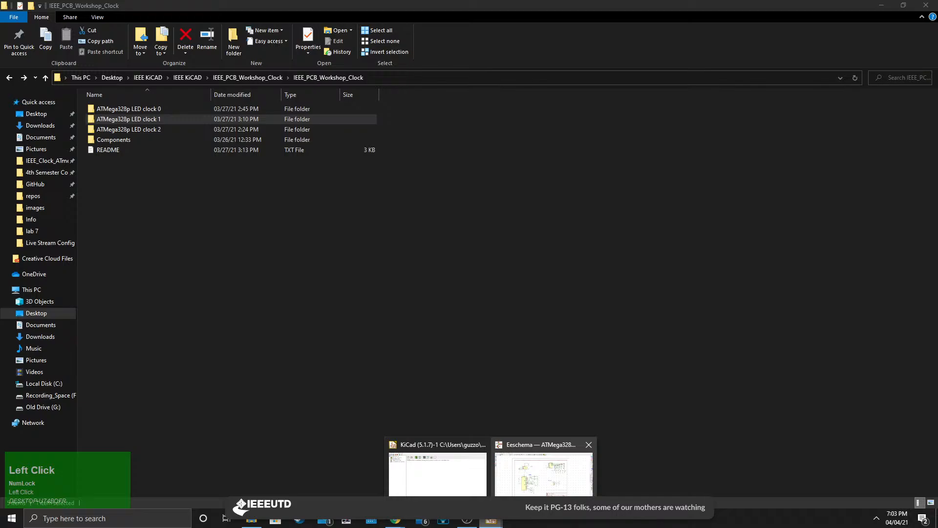
pyautogui.click(531, 486)
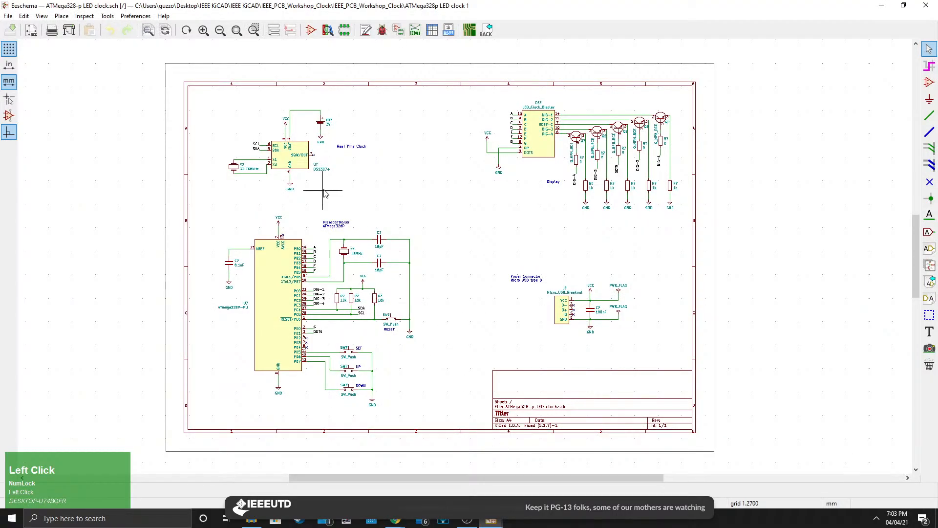
pyautogui.scroll(3, 302, 256)
pyautogui.scroll(-3, 394, 266)
pyautogui.moveTo(589, 260); pyautogui.dragTo(488, 267, button='middle')
pyautogui.scroll(4, 475, 264)
pyautogui.moveTo(366, 245); pyautogui.dragTo(460, 255, button='middle')
pyautogui.scroll(-1, 455, 256)
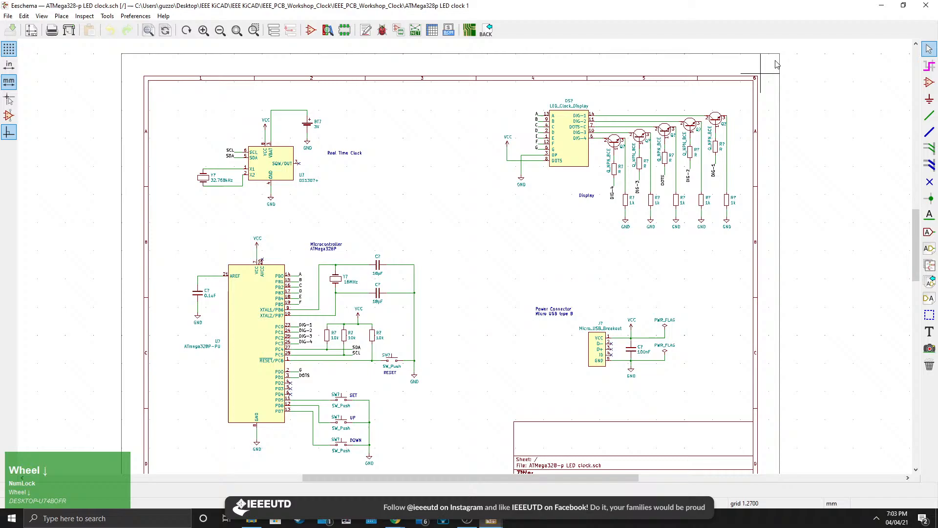
# Switch to the KiCad project manager and open the ATMega328-p LED clock.kicad_pcb board file.
pyautogui.click(881, 6)
pyautogui.click(496, 521)
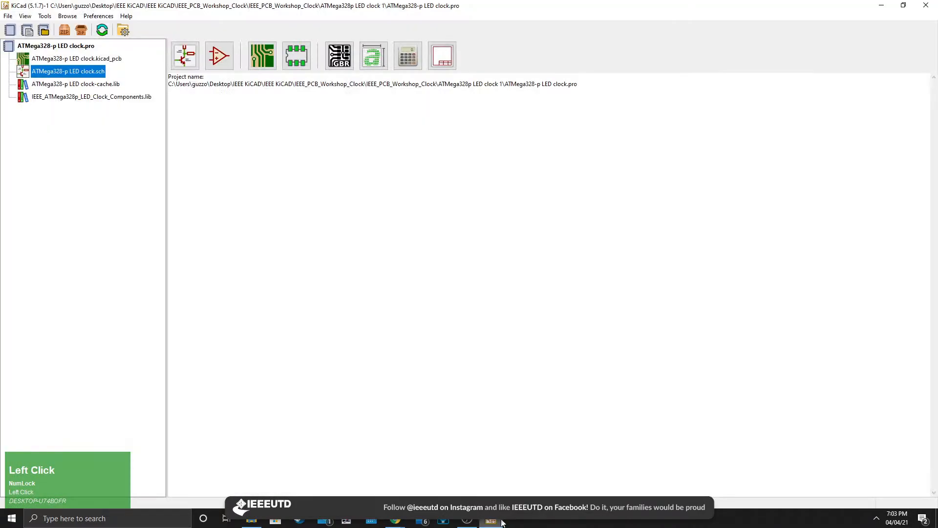
pyautogui.click(64, 61)
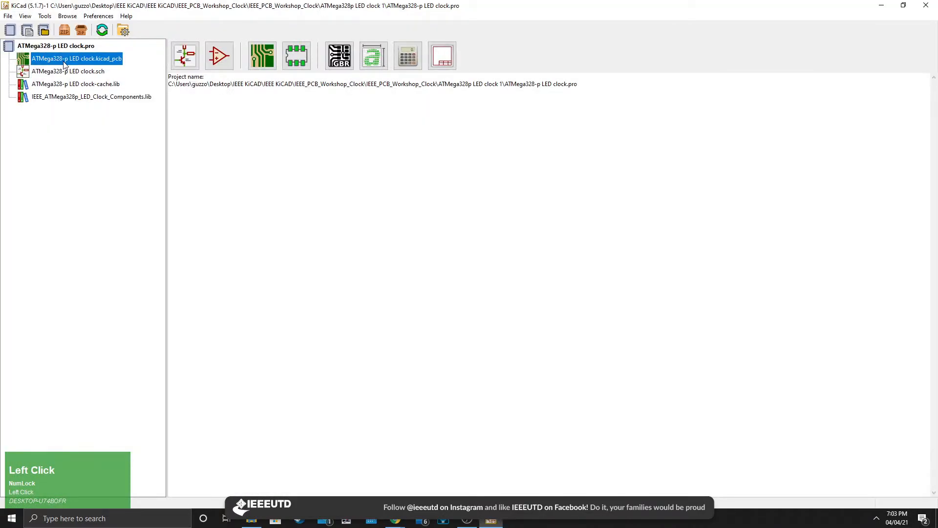
pyautogui.doubleClick(63, 59)
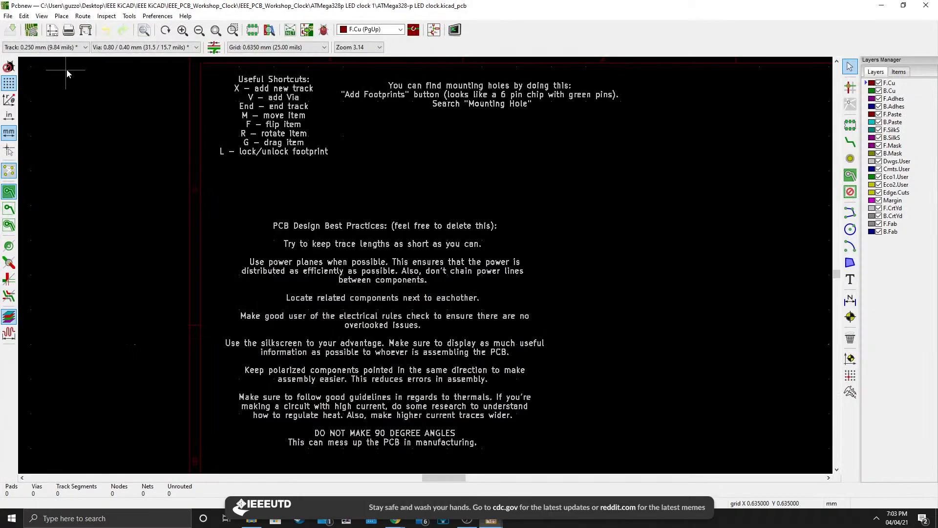
# Examine the useful-shortcuts and PCB design best-practice notes on the board layout.
pyautogui.scroll(-3, 493, 235)
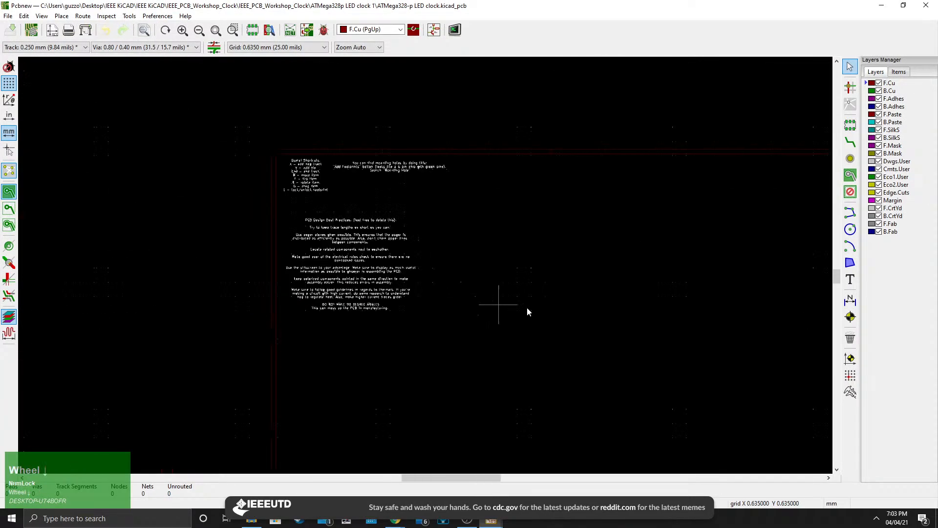
pyautogui.moveTo(573, 341); pyautogui.dragTo(381, 251, button='middle')
pyautogui.moveTo(262, 237); pyautogui.dragTo(392, 349, button='middle')
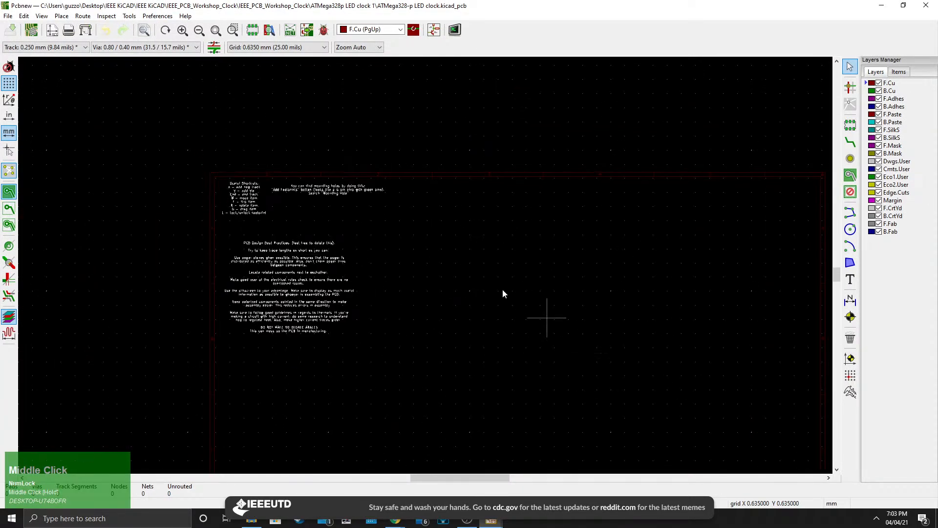
pyautogui.moveTo(504, 293); pyautogui.dragTo(408, 235, button='middle')
pyautogui.moveTo(278, 250); pyautogui.dragTo(362, 292, button='middle')
pyautogui.scroll(3, 236, 216)
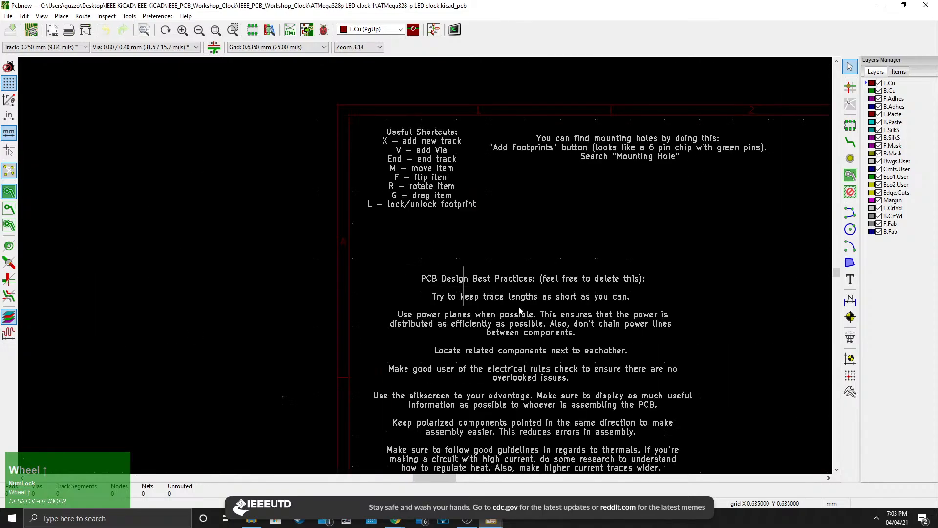
pyautogui.moveTo(520, 309); pyautogui.dragTo(412, 243, button='middle')
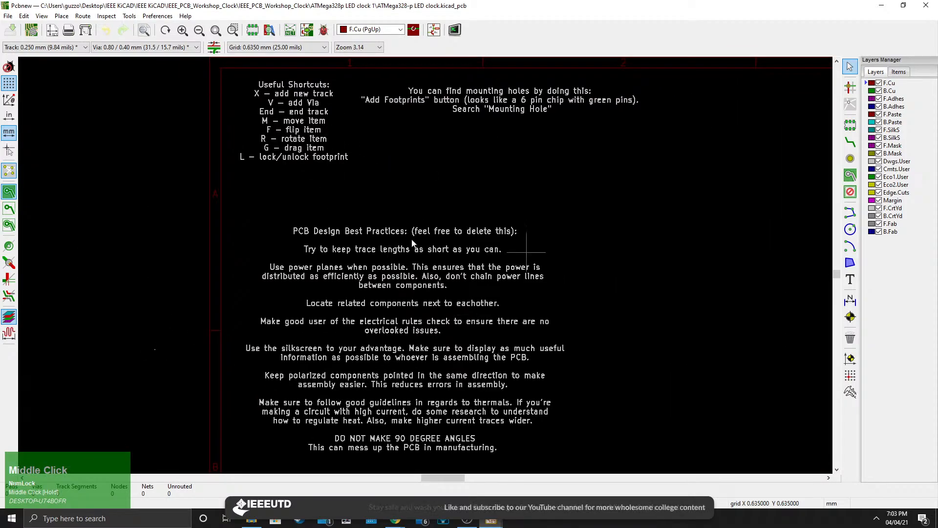
# Close the board editor and reopen the ATMega328-p LED clock.sch schematic, viewing the whole sheet.
pyautogui.click(926, 5)
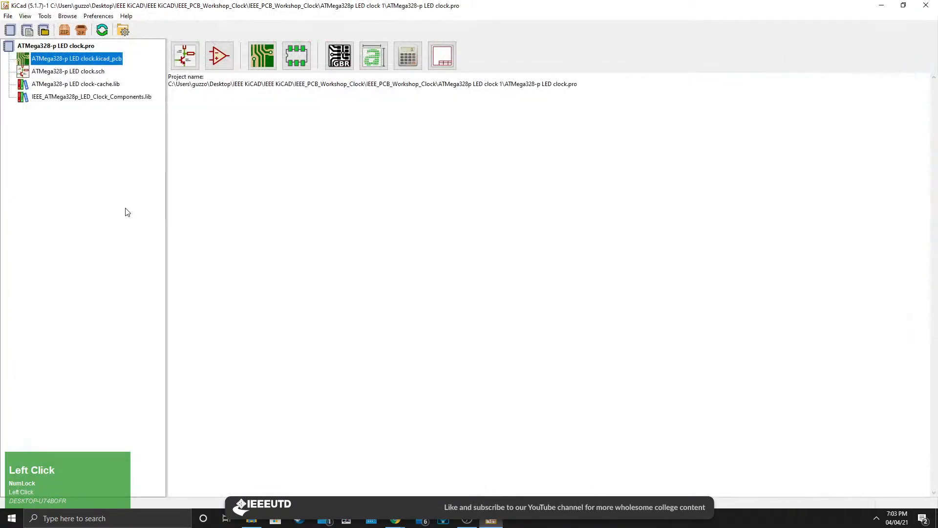
pyautogui.doubleClick(73, 72)
pyautogui.scroll(2, 489, 274)
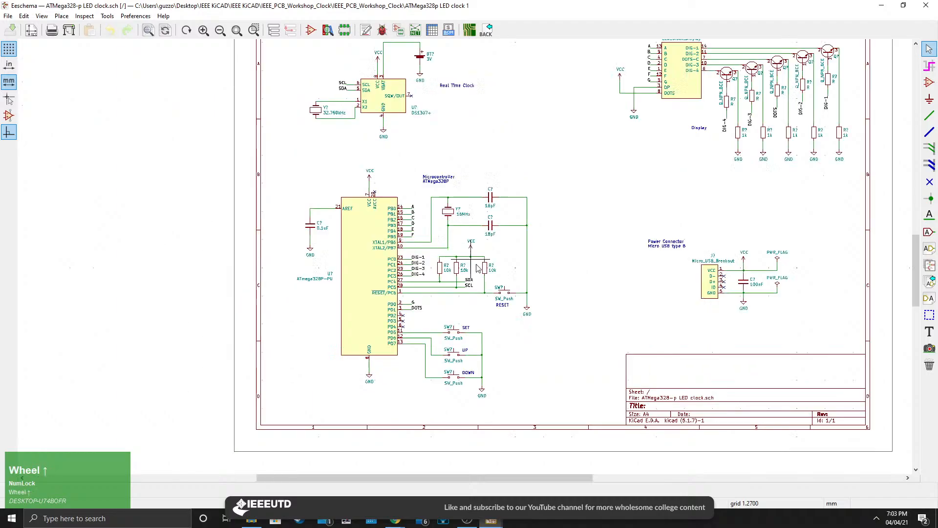
pyautogui.moveTo(518, 274); pyautogui.dragTo(421, 311, button='middle')
pyautogui.scroll(-1, 464, 264)
pyautogui.moveTo(464, 263); pyautogui.dragTo(480, 245, button='middle')
pyautogui.scroll(1, 21, 248)
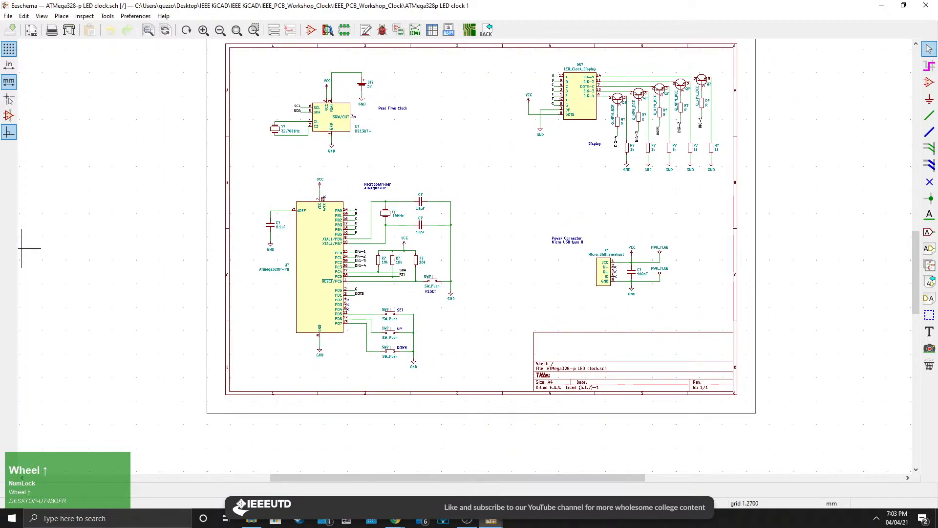
pyautogui.scroll(-1, 22, 248)
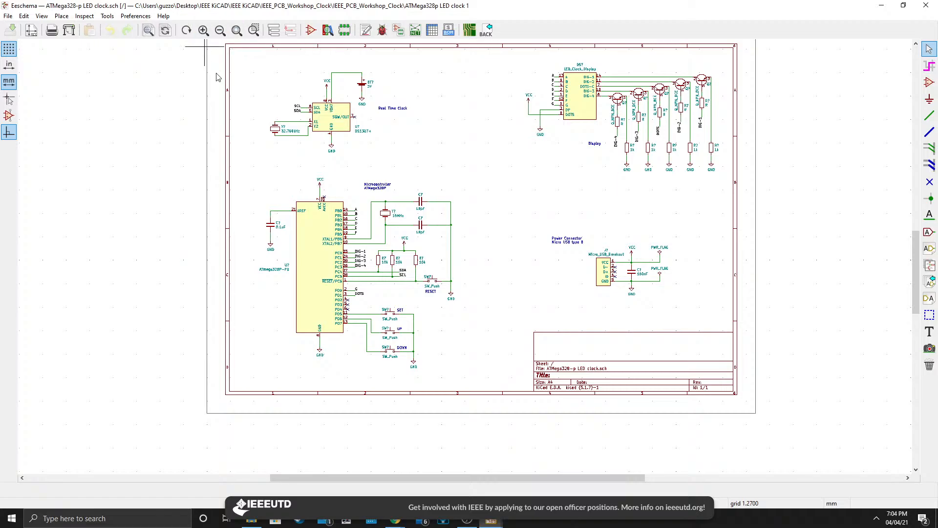
pyautogui.moveTo(454, 166); pyautogui.dragTo(352, 195, button='middle')
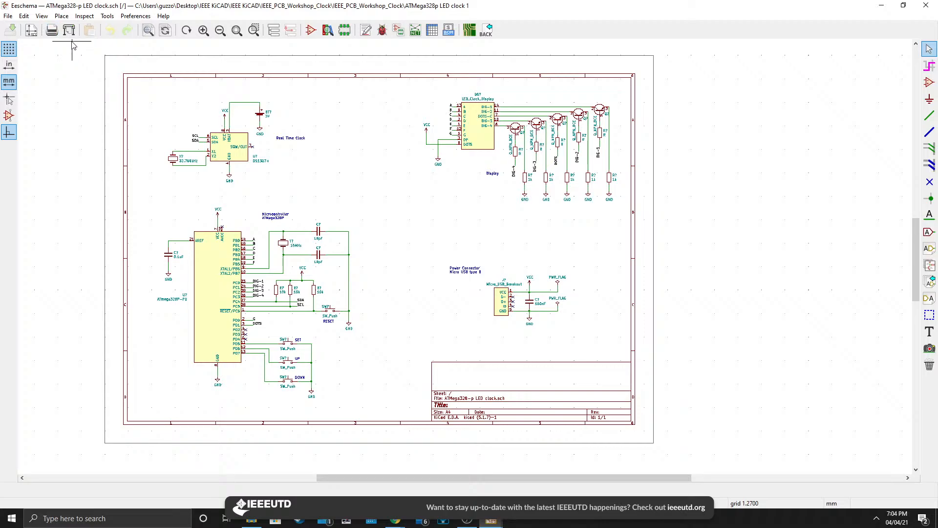
pyautogui.click(54, 33)
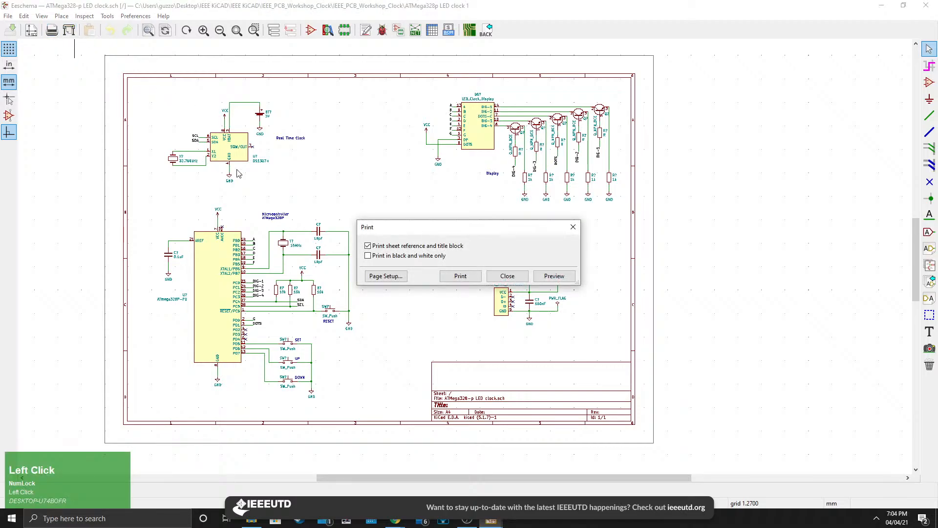
pyautogui.click(460, 275)
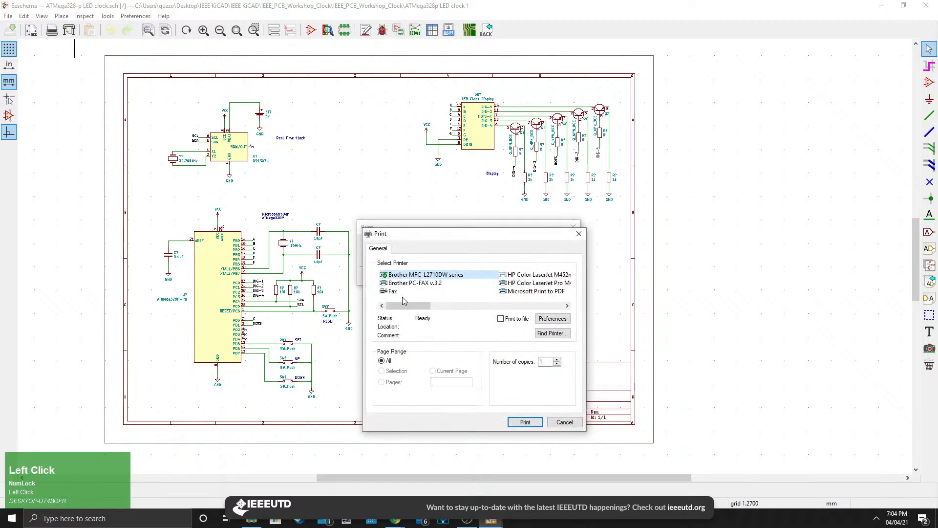
pyautogui.moveTo(417, 306); pyautogui.dragTo(462, 317)
pyautogui.click(413, 291)
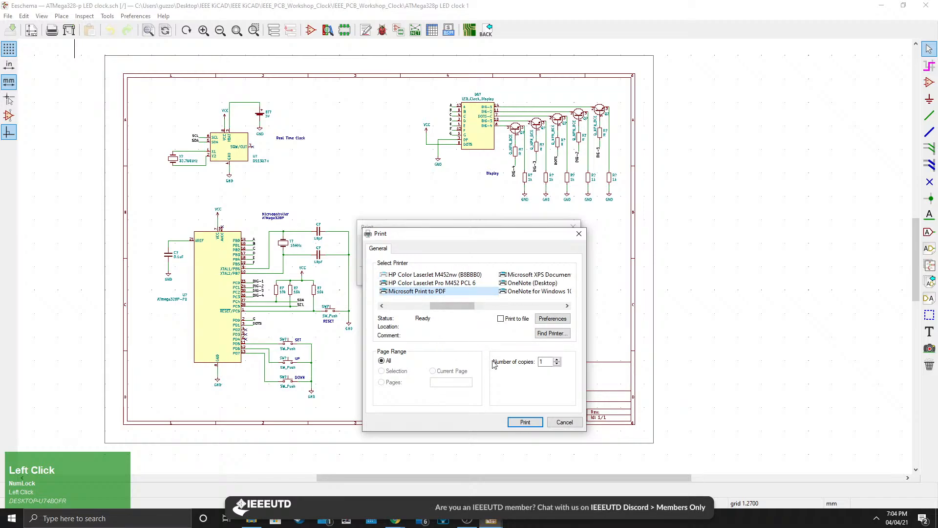
pyautogui.click(564, 422)
# Examine the schematic's circuit blocks: real time clock, microcontroller, display and power connector.
pyautogui.moveTo(388, 268); pyautogui.dragTo(404, 272, button='middle')
pyautogui.scroll(1, 465, 260)
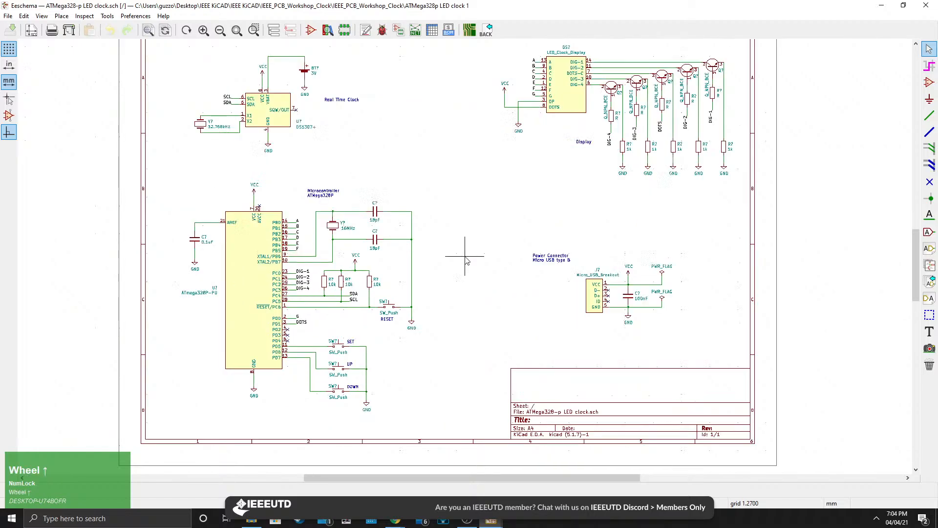
pyautogui.scroll(-3, 466, 260)
pyautogui.scroll(2, 462, 258)
pyautogui.scroll(-1, 456, 256)
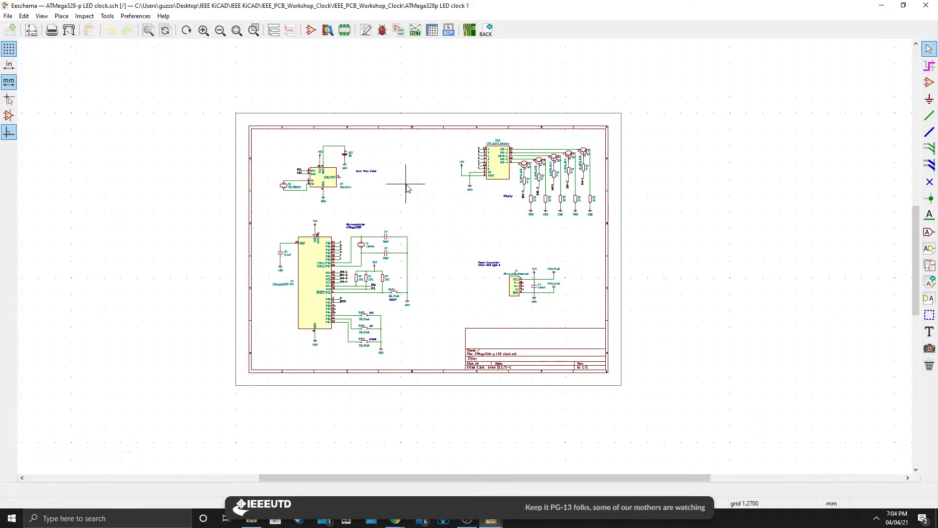
pyautogui.scroll(1, 408, 188)
pyautogui.moveTo(464, 258)
pyautogui.mouseDown(button='middle')
pyautogui.moveTo(444, 279)
pyautogui.moveTo(453, 255)
pyautogui.mouseUp(button='middle')
pyautogui.scroll(1, 444, 278)
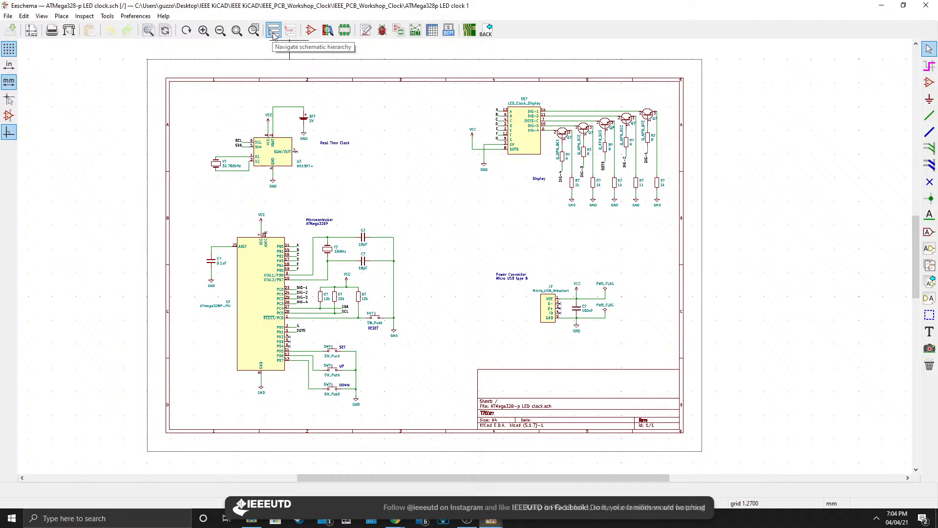
pyautogui.click(312, 33)
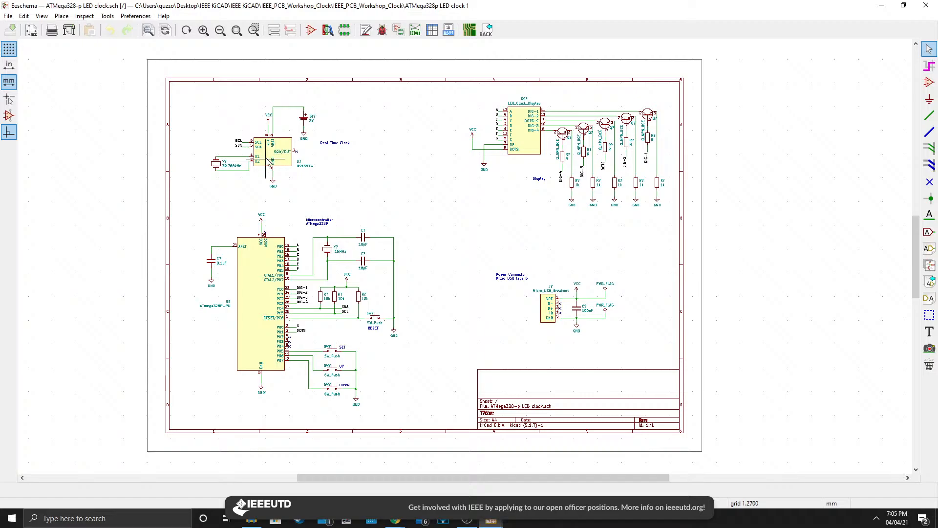
# Open the ATmega328P-PU microcontroller symbol's properties and close them without changes.
pyautogui.press('e')
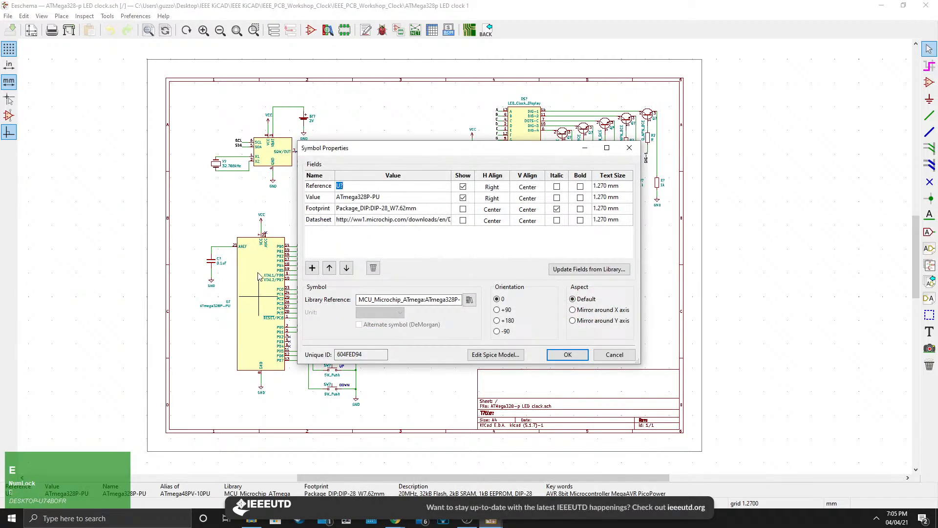
pyautogui.click(629, 148)
pyautogui.scroll(4, 542, 110)
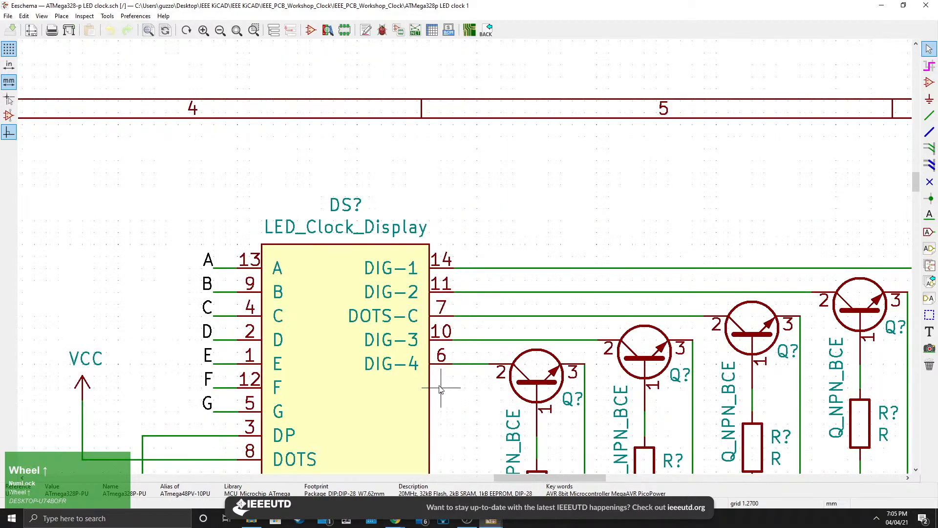
# Open the LED_Clock_Display symbol's properties and close them without changes.
pyautogui.scroll(-5, 441, 389)
pyautogui.press('e')
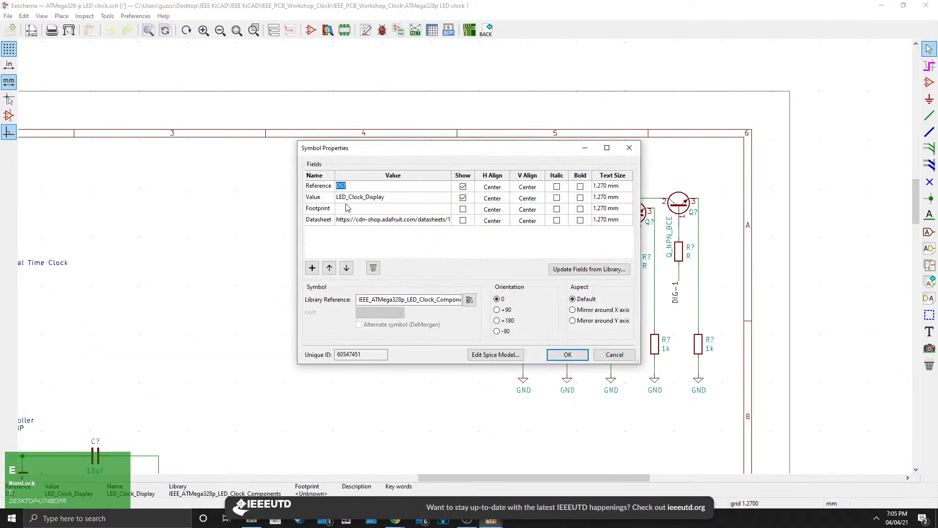
pyautogui.click(629, 148)
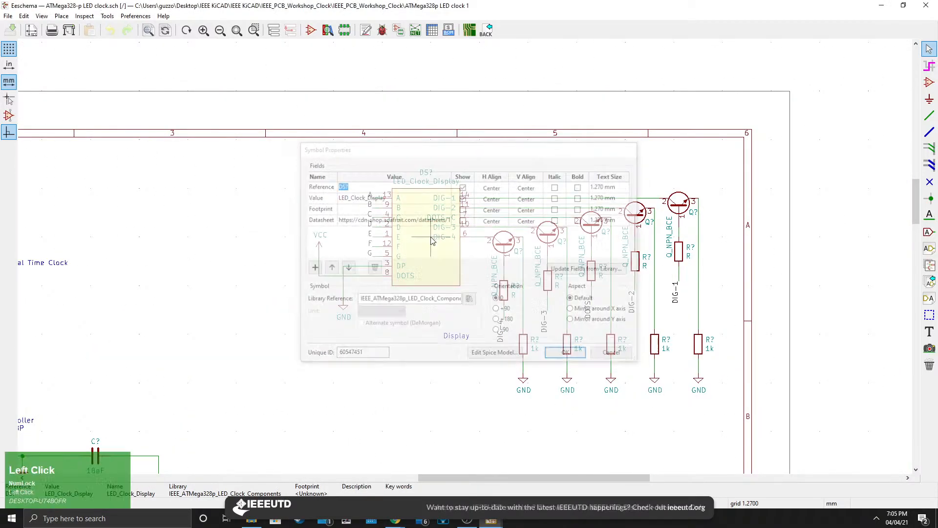
# Open the Footprint Editor from the schematic.
pyautogui.middleClick(169, 435)
pyautogui.moveTo(168, 434); pyautogui.dragTo(353, 323, button='middle')
pyautogui.scroll(-3, 353, 323)
pyautogui.moveTo(479, 314); pyautogui.dragTo(409, 310, button='middle')
pyautogui.scroll(1, 410, 310)
pyautogui.moveTo(484, 263); pyautogui.dragTo(435, 285, button='middle')
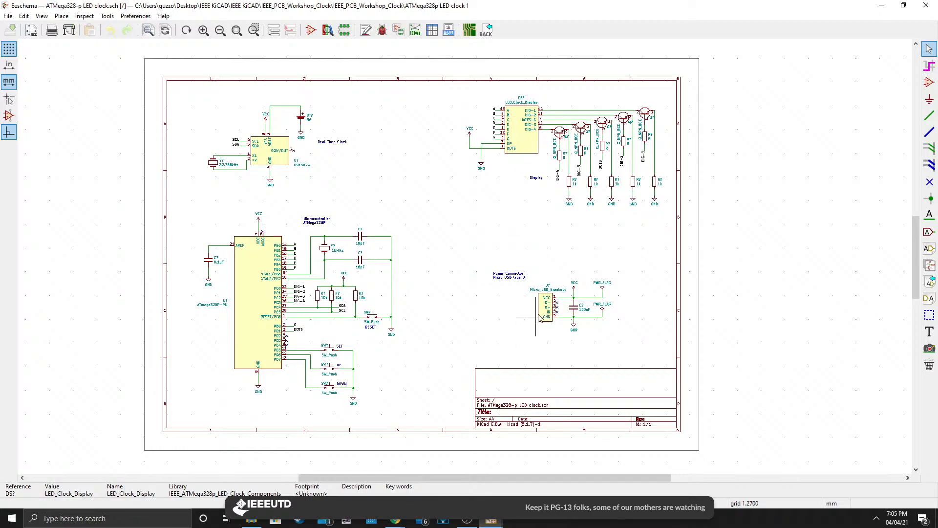
pyautogui.click(345, 32)
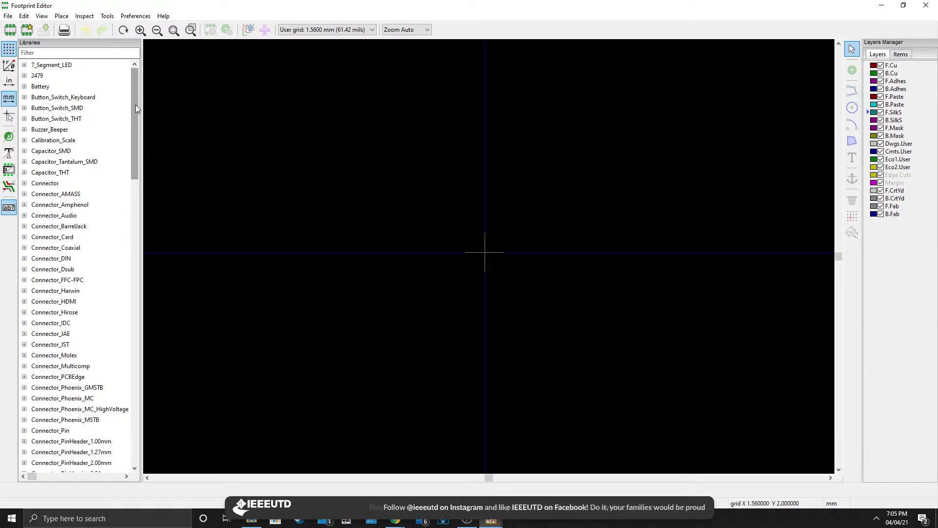
pyautogui.click(8, 16)
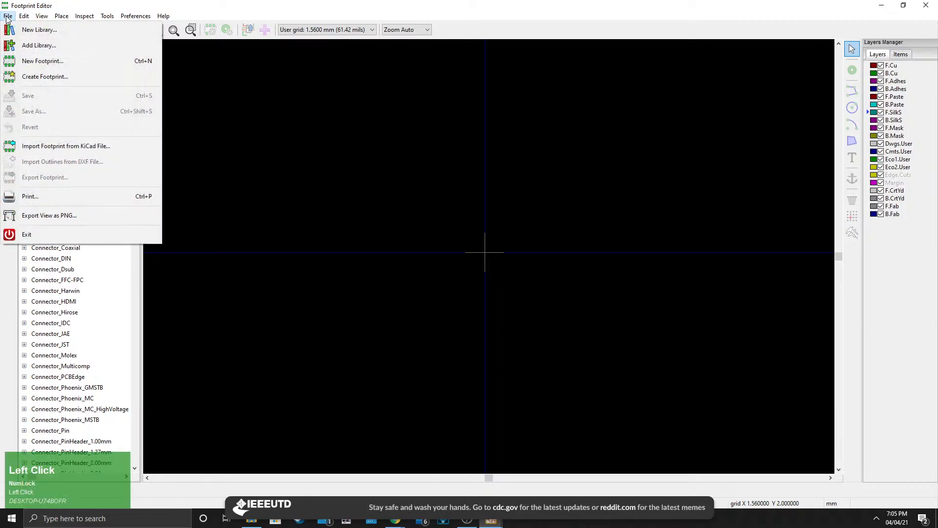
pyautogui.click(39, 29)
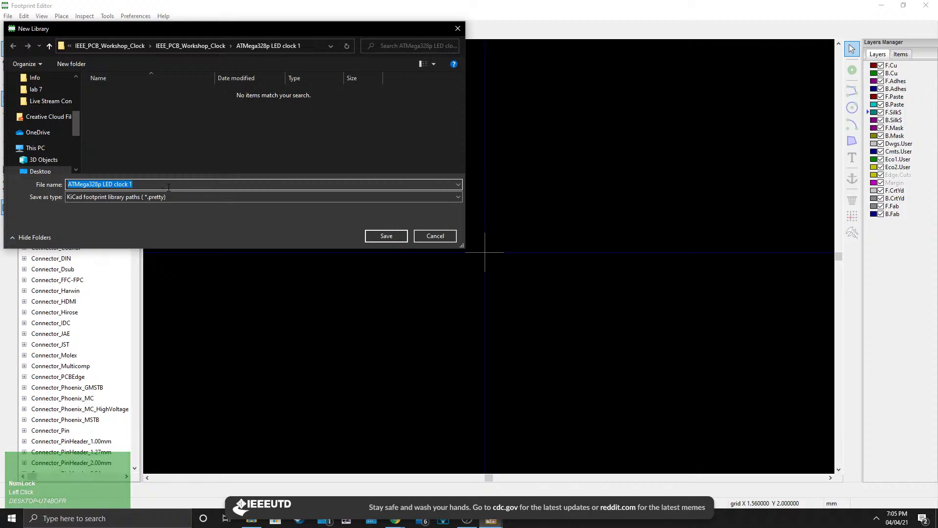
pyautogui.press('BackSpace')
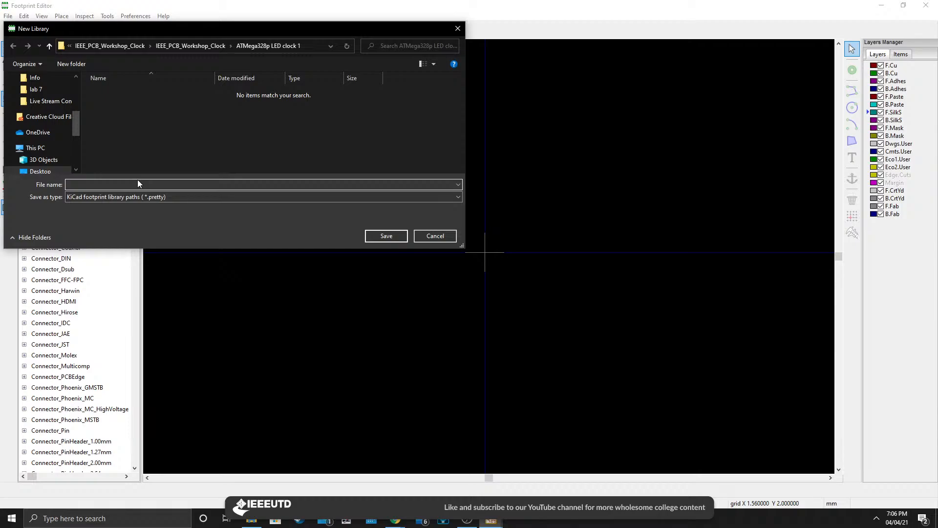
pyautogui.press('Num_Lock')
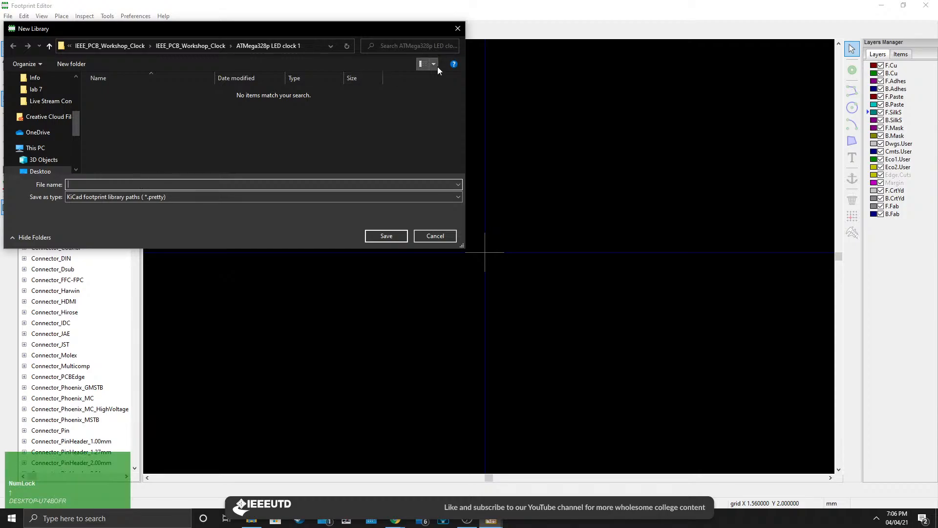
pyautogui.click(457, 29)
# Create a new footprint library named IEEE_ATMega328p_Footprints in the project folder.
pyautogui.click(8, 16)
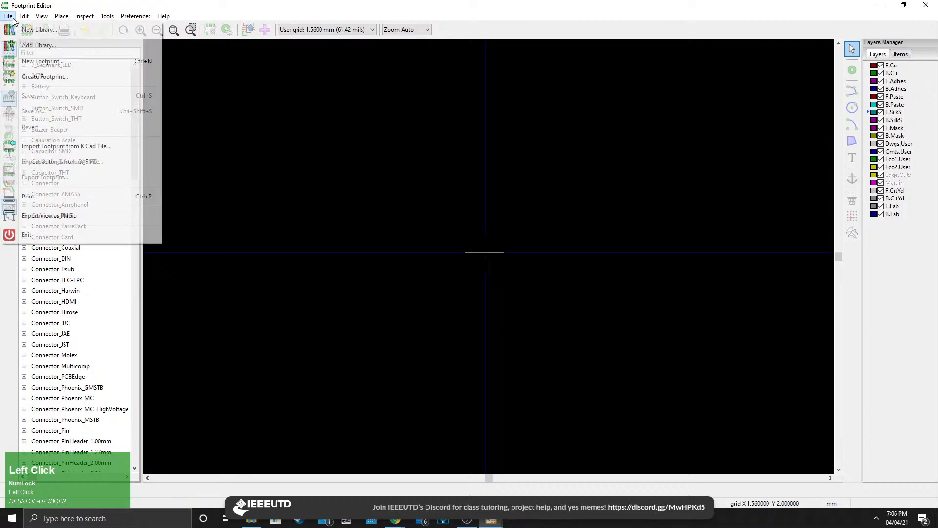
pyautogui.click(39, 30)
pyautogui.click(142, 185)
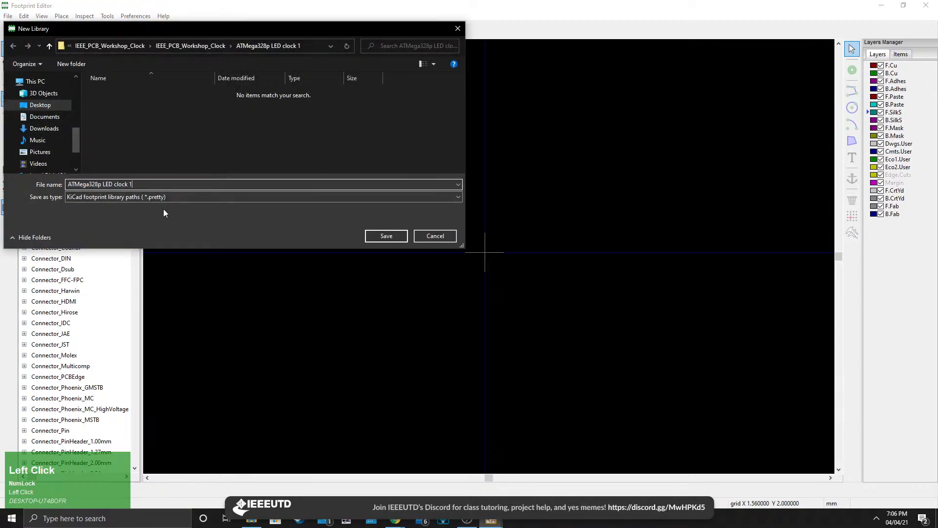
pyautogui.press('BackSpace')
pyautogui.press('BackSpace')
pyautogui.press('BackSpace')
pyautogui.press('BackSpace')
pyautogui.press('BackSpace')
pyautogui.press('BackSpace')
pyautogui.press('BackSpace')
pyautogui.press('BackSpace')
pyautogui.press('BackSpace')
pyautogui.press('BackSpace')
pyautogui.press('BackSpace')
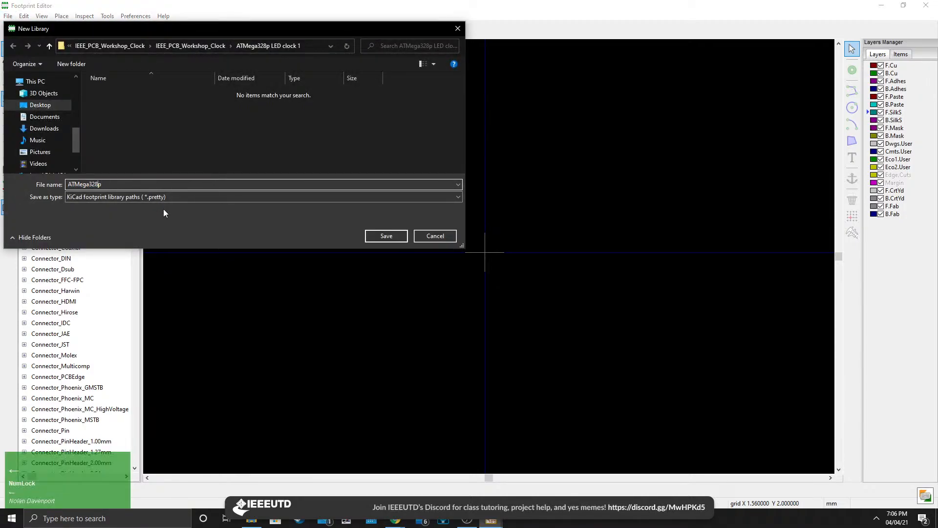
pyautogui.press('Left')
pyautogui.press('Left')
pyautogui.press('Left')
pyautogui.press('Left')
pyautogui.press('Left')
pyautogui.press('Left')
pyautogui.write('IEEE')
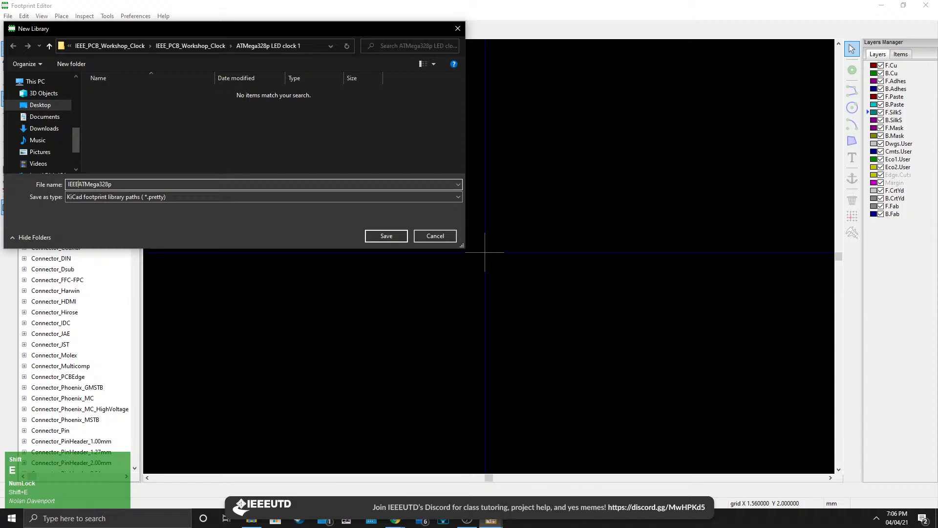
pyautogui.write('_ATMega328p')
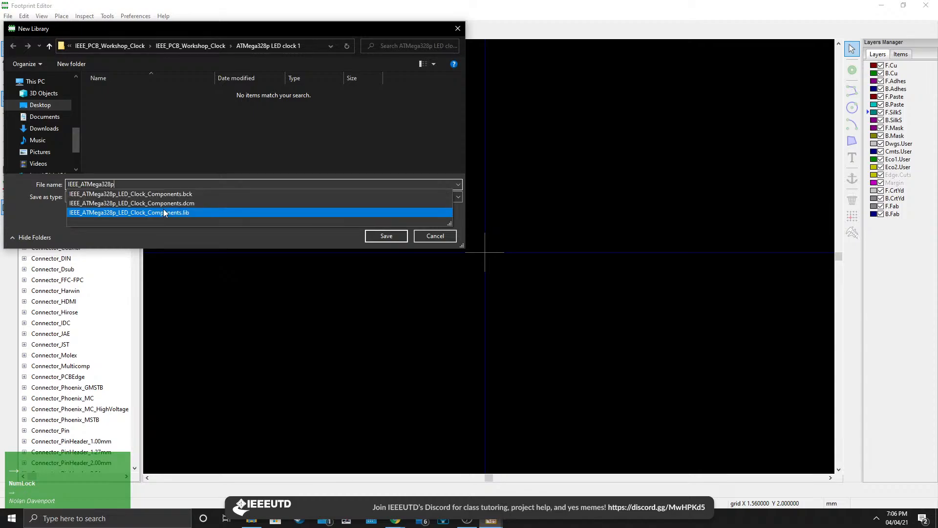
pyautogui.write('_')
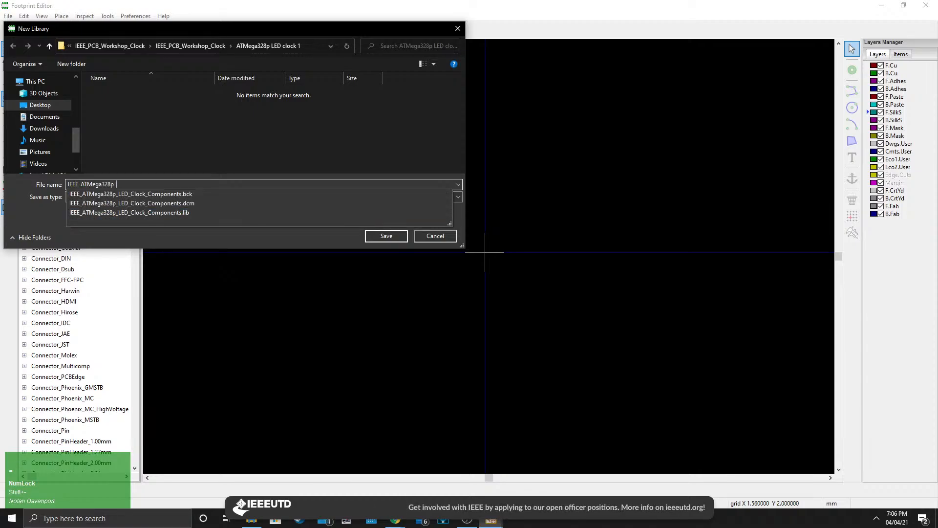
pyautogui.write('Footprints')
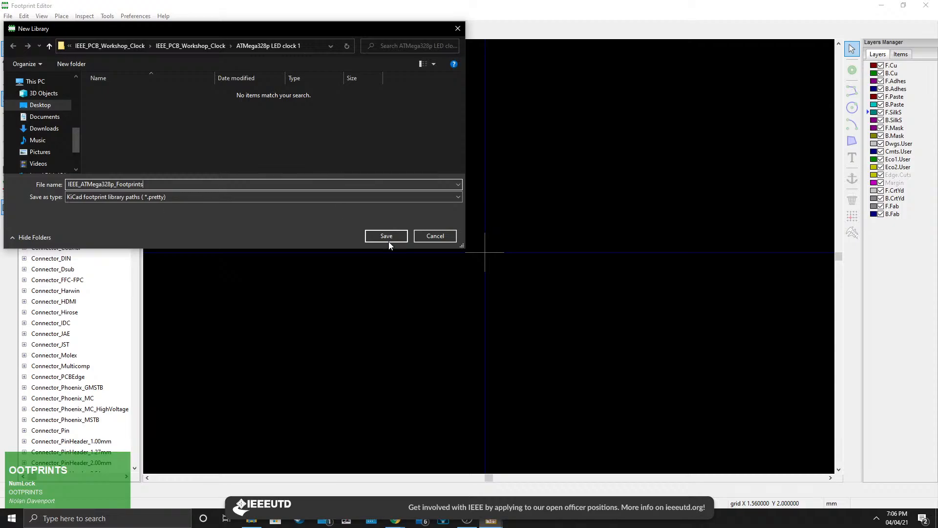
pyautogui.click(389, 239)
# Add the new footprint library to the Project library table.
pyautogui.click(419, 257)
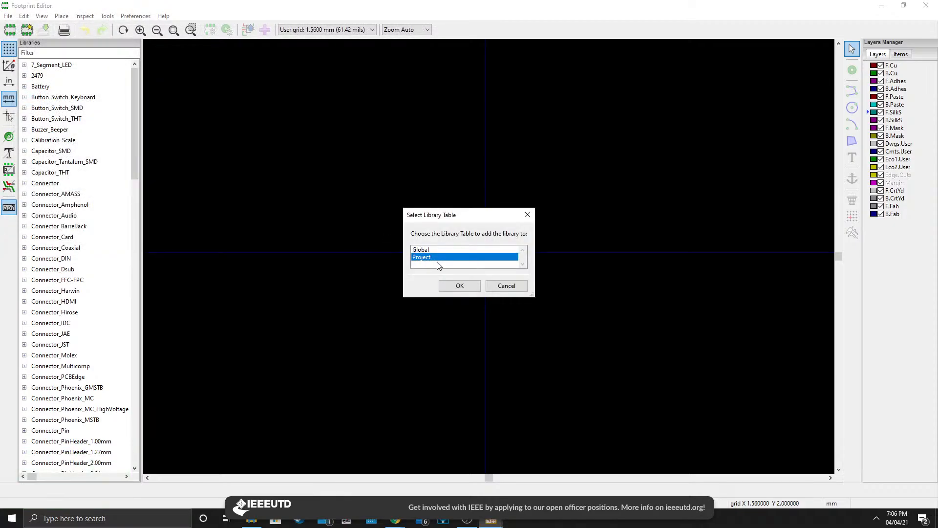
pyautogui.click(426, 250)
pyautogui.click(424, 258)
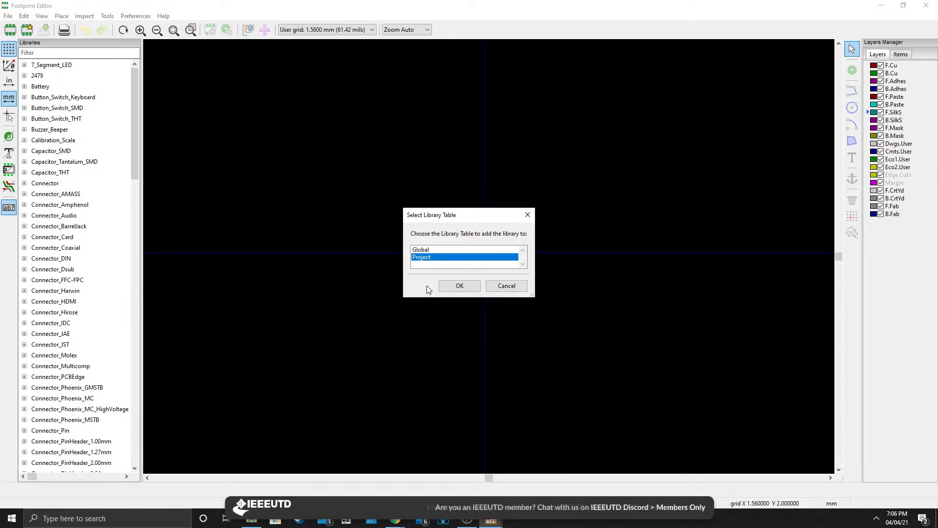
pyautogui.click(448, 290)
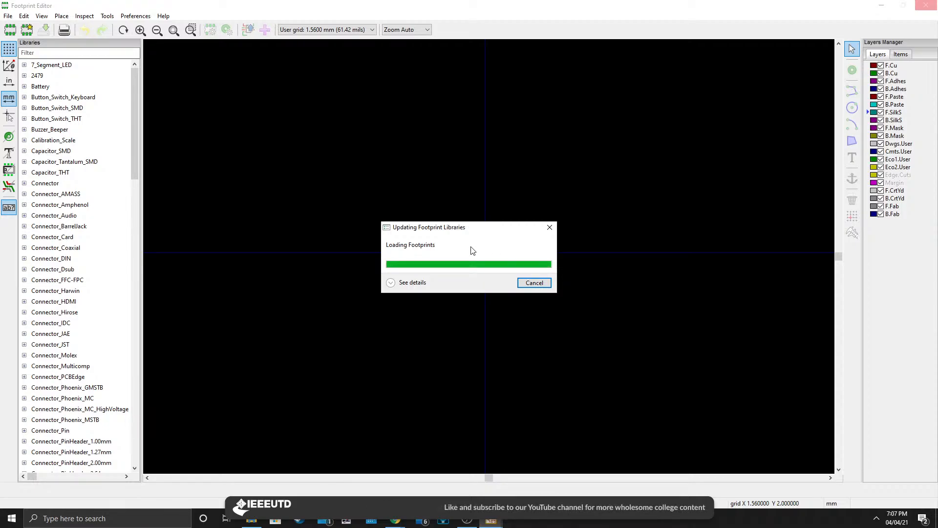
pyautogui.scroll(-2, 473, 250)
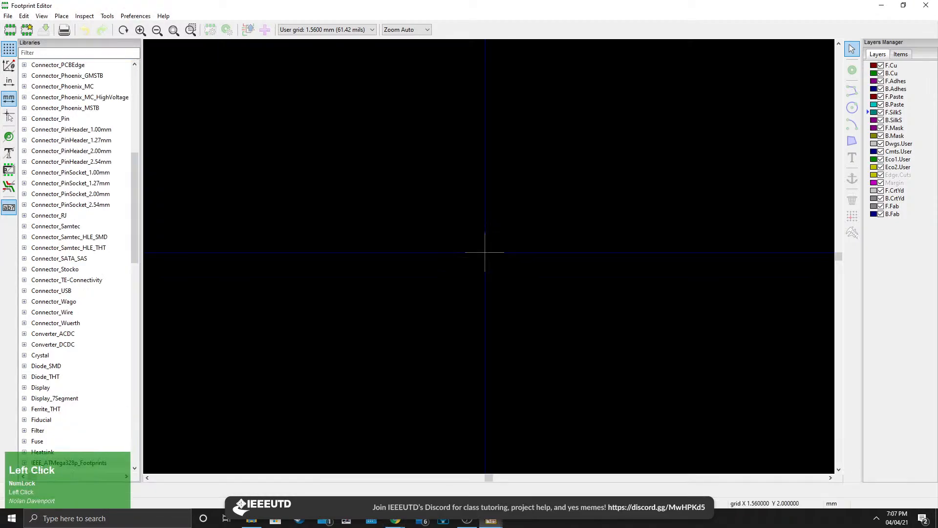
pyautogui.hotkey('ctrl', 'v')
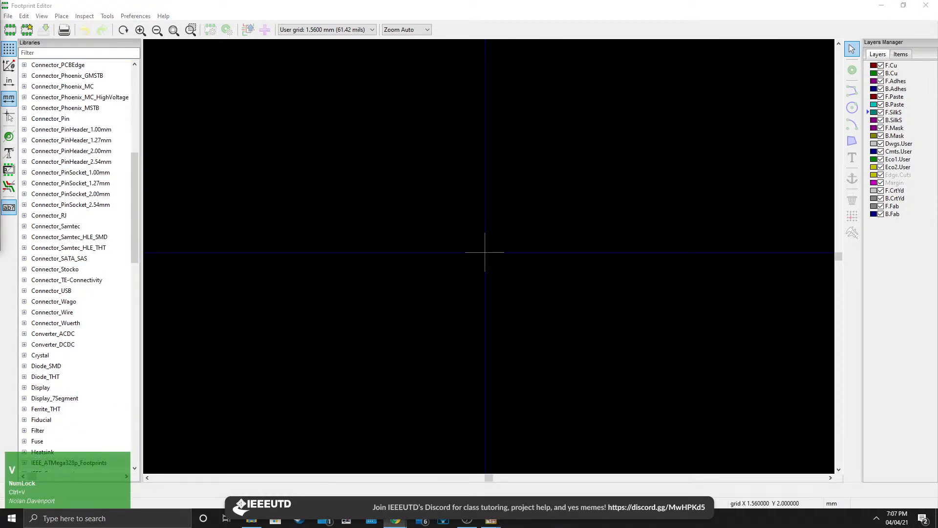
pyautogui.press('Return')
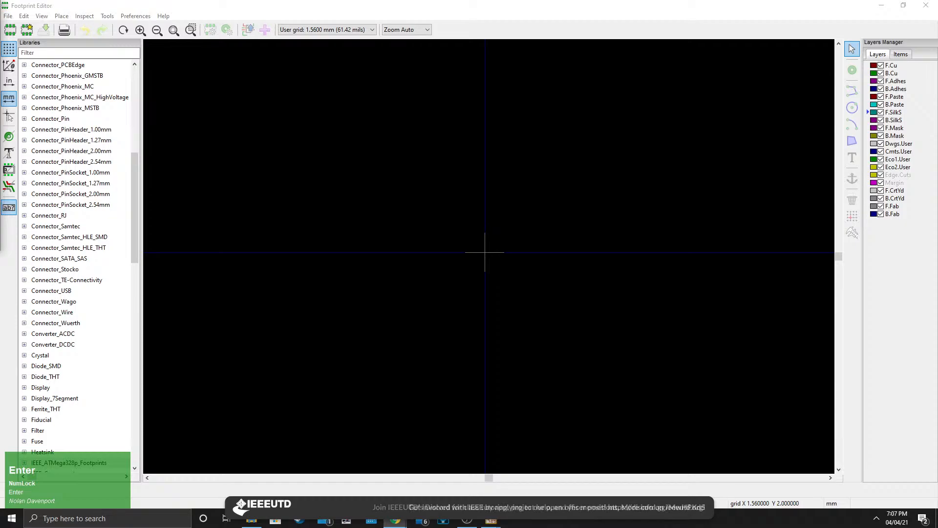
pyautogui.scroll(1, 485, 253)
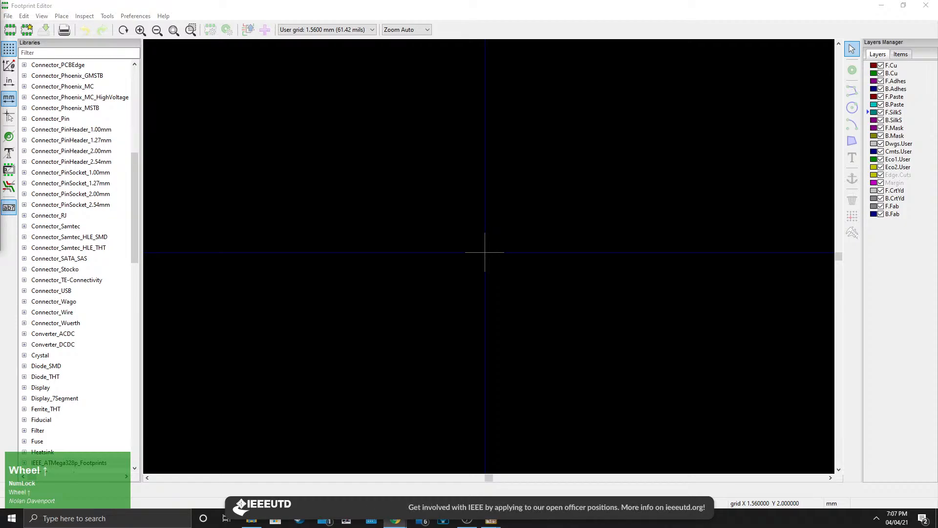
pyautogui.moveTo(466, 258); pyautogui.dragTo(442, 281, button='middle')
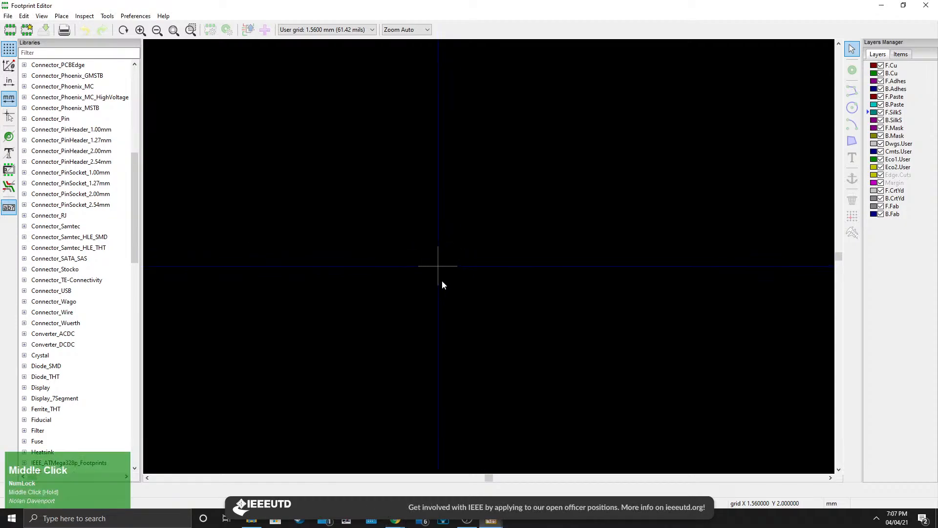
# Filter the libraries by IEEE_ and select the IEEE_ATMega328p_Footprints library.
pyautogui.click(49, 53)
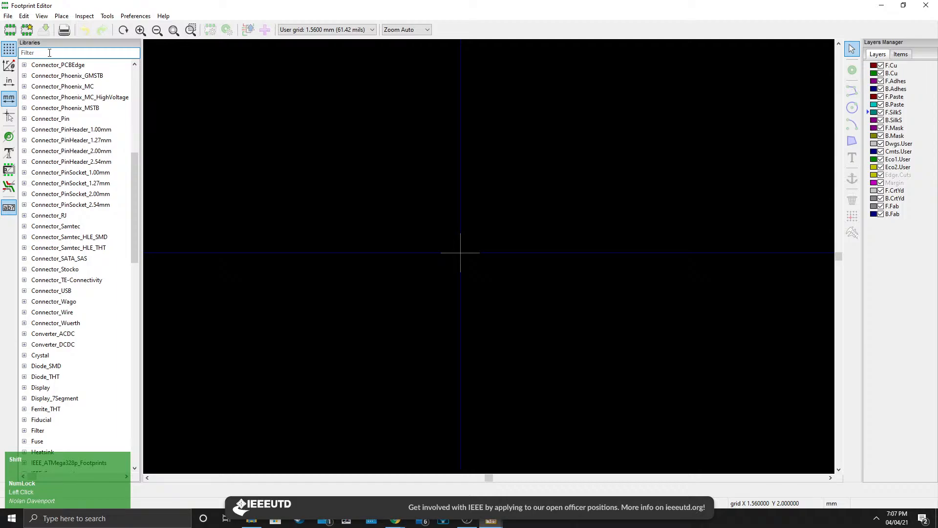
pyautogui.write('IEEE_')
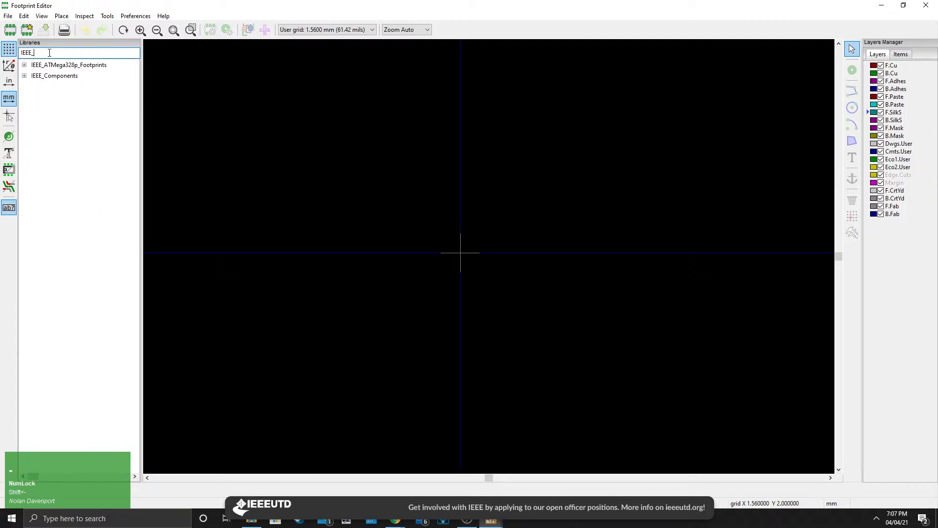
pyautogui.click(24, 65)
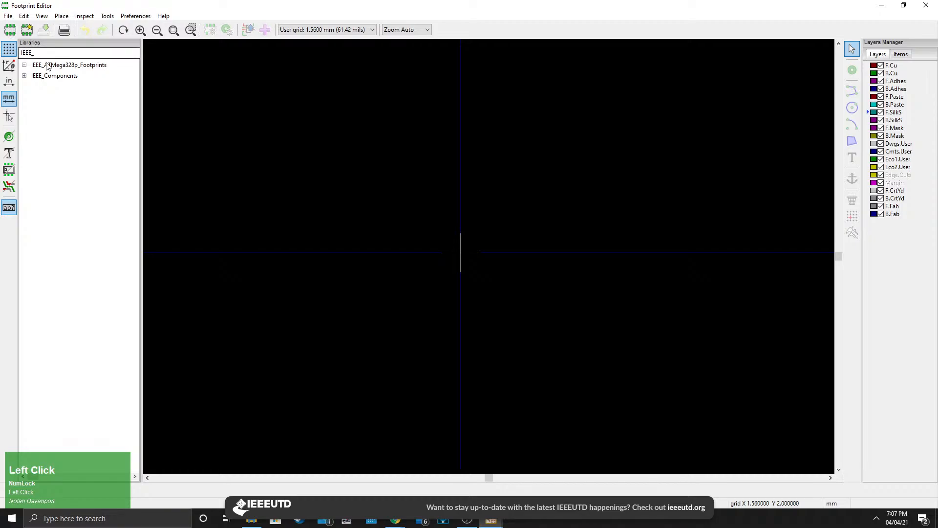
pyautogui.click(47, 64)
pyautogui.rightClick(72, 67)
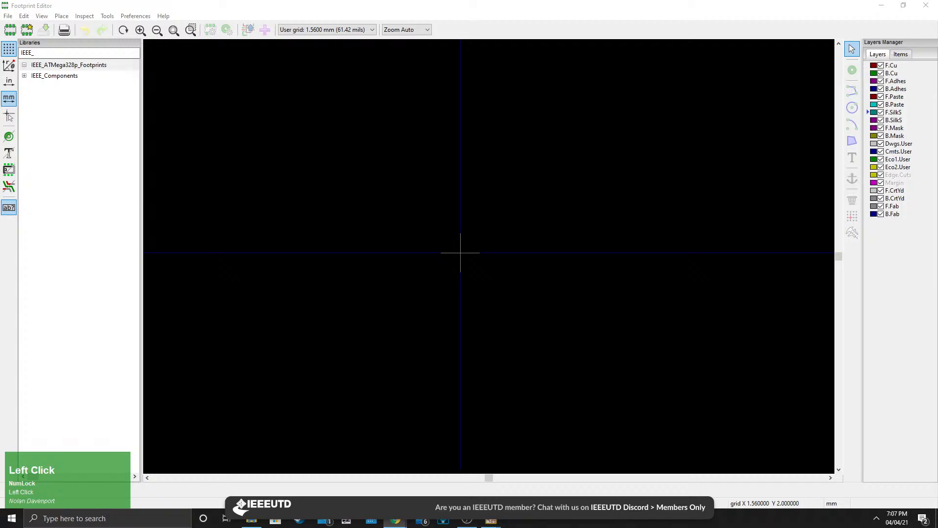
# Examine the display's package dimensions and pin spacing in the Adafruit datasheet.
pyautogui.scroll(-2, 448, 233)
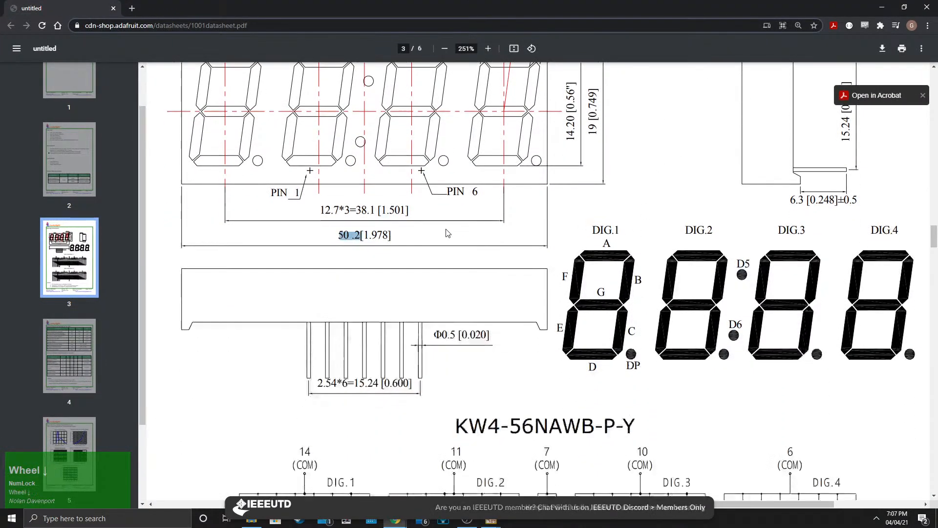
pyautogui.scroll(-2, 447, 233)
pyautogui.scroll(4, 454, 237)
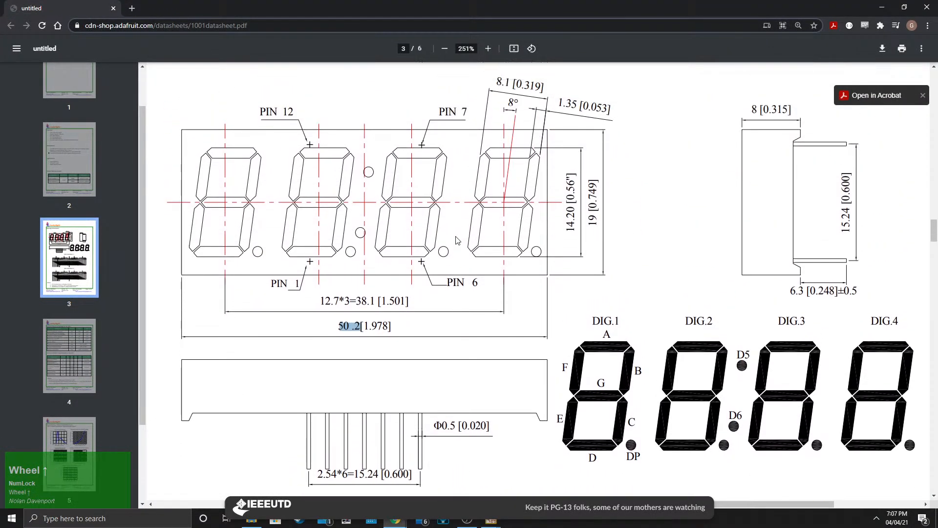
pyautogui.scroll(1, 457, 241)
pyautogui.scroll(-3, 410, 346)
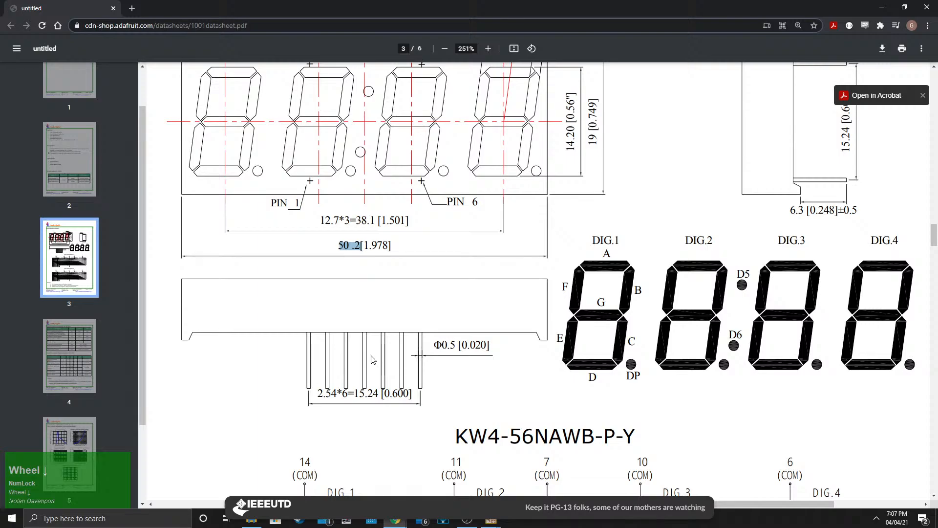
pyautogui.scroll(2, 373, 360)
pyautogui.scroll(-1, 446, 308)
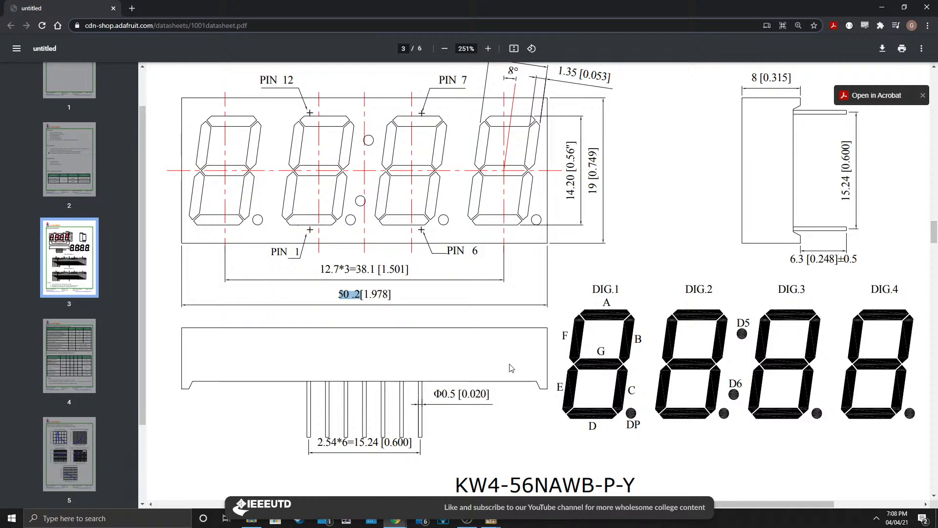
pyautogui.click(884, 7)
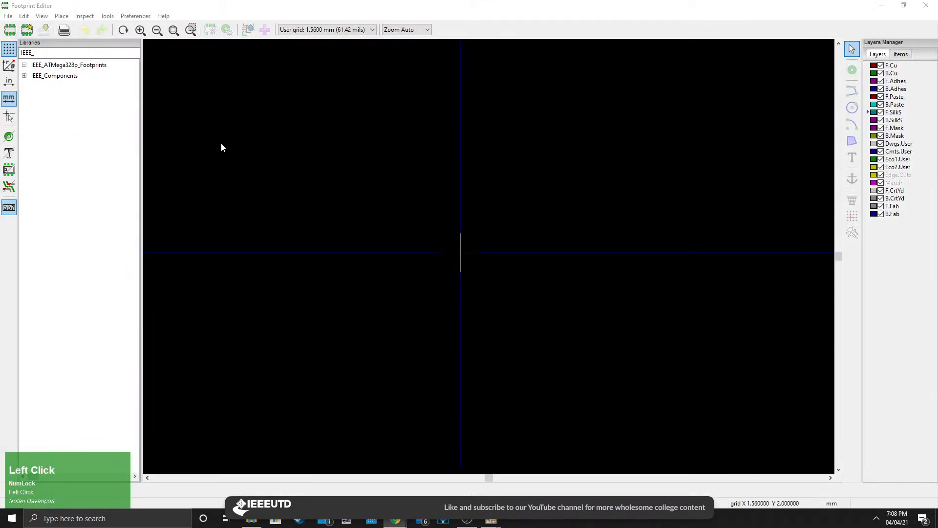
# Start a new footprint from the footprint wizard in the IEEE_ATMega328p_Footprints library.
pyautogui.click(48, 65)
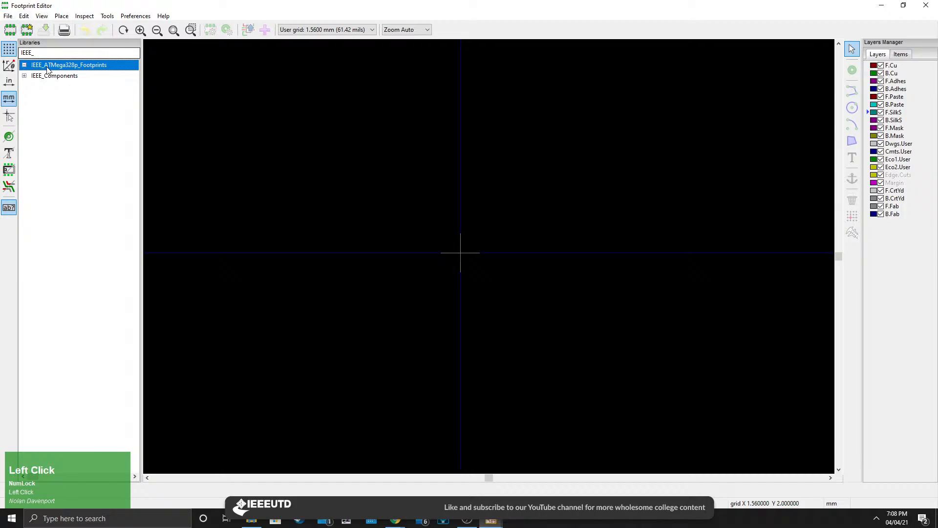
pyautogui.rightClick(48, 67)
pyautogui.click(98, 157)
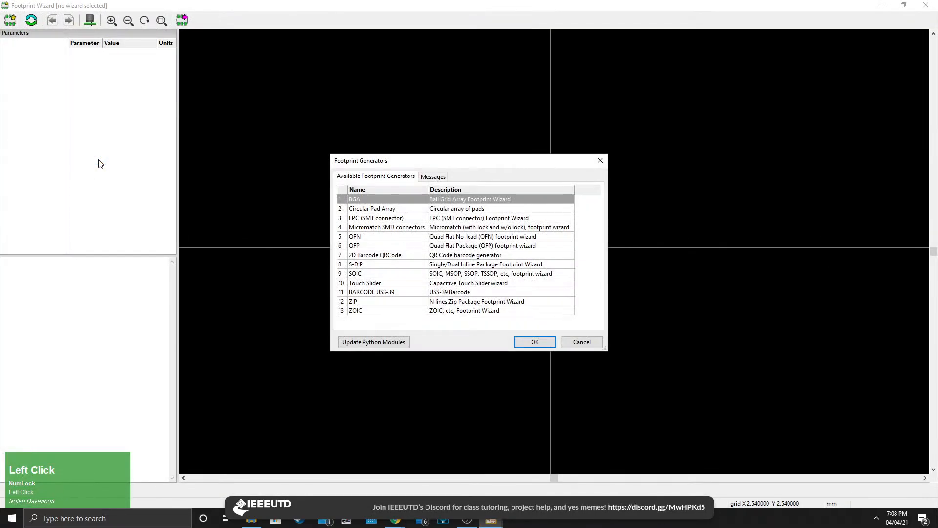
# Browse the list of available footprint generators and their descriptions.
pyautogui.moveTo(376, 162); pyautogui.dragTo(425, 175)
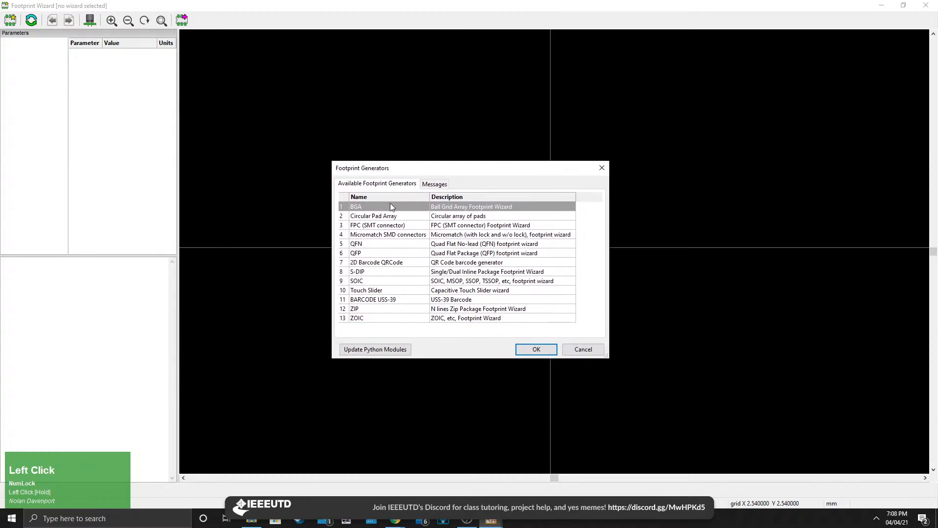
pyautogui.click(383, 218)
pyautogui.click(391, 226)
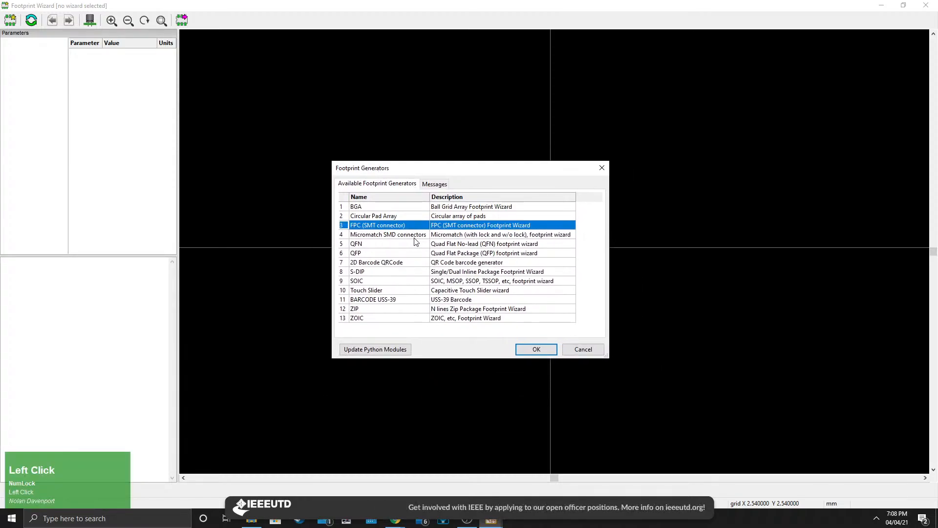
pyautogui.click(409, 235)
pyautogui.click(399, 216)
pyautogui.click(403, 246)
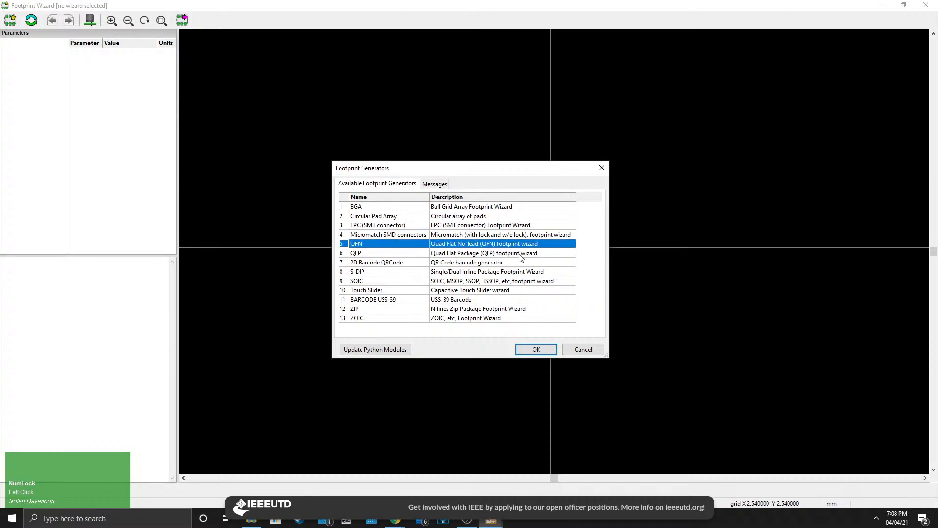
pyautogui.click(396, 263)
pyautogui.click(397, 272)
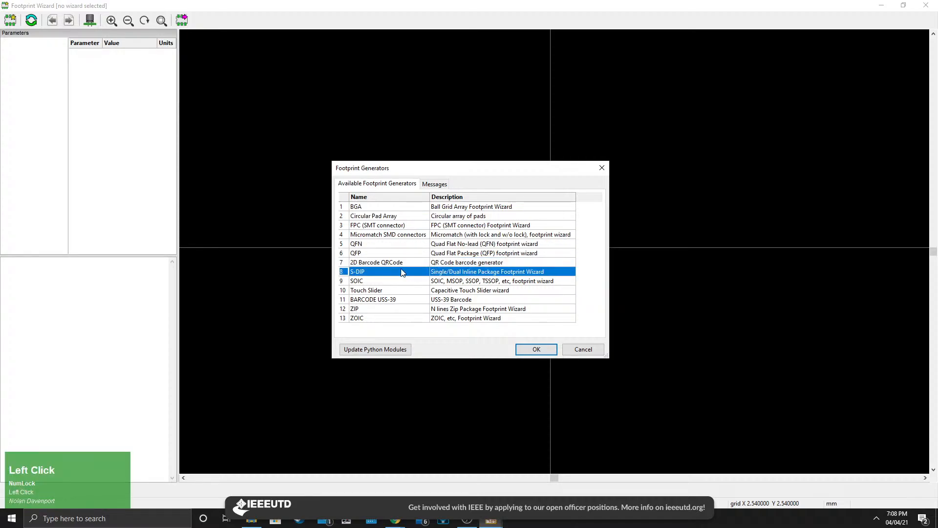
pyautogui.click(397, 283)
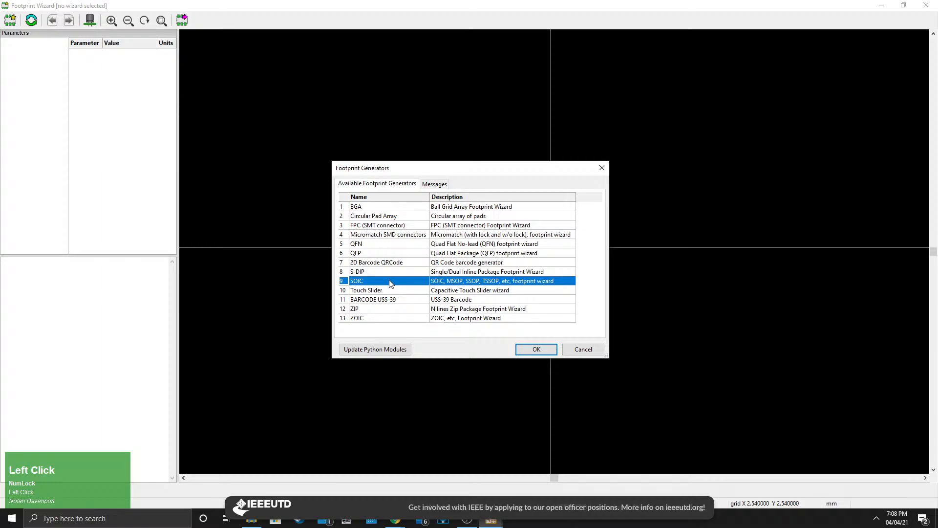
pyautogui.click(403, 291)
pyautogui.click(384, 308)
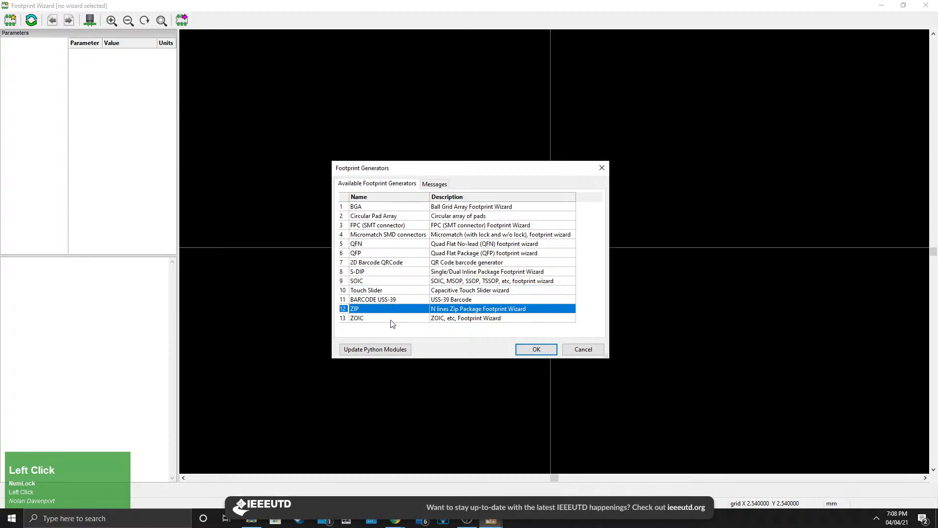
pyautogui.click(389, 318)
pyautogui.click(401, 300)
pyautogui.click(415, 262)
pyautogui.click(412, 225)
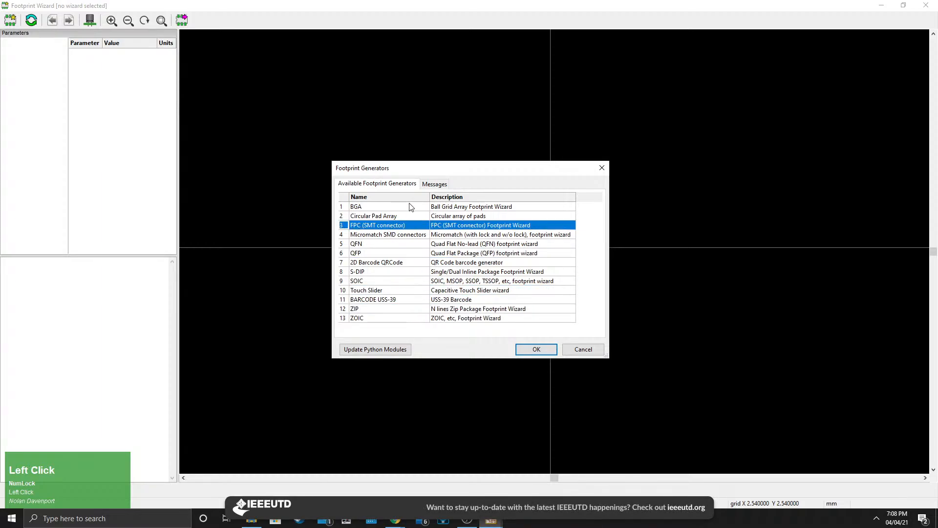
# Generate a footprint with the S-DIP single/dual inline package generator.
pyautogui.click(380, 272)
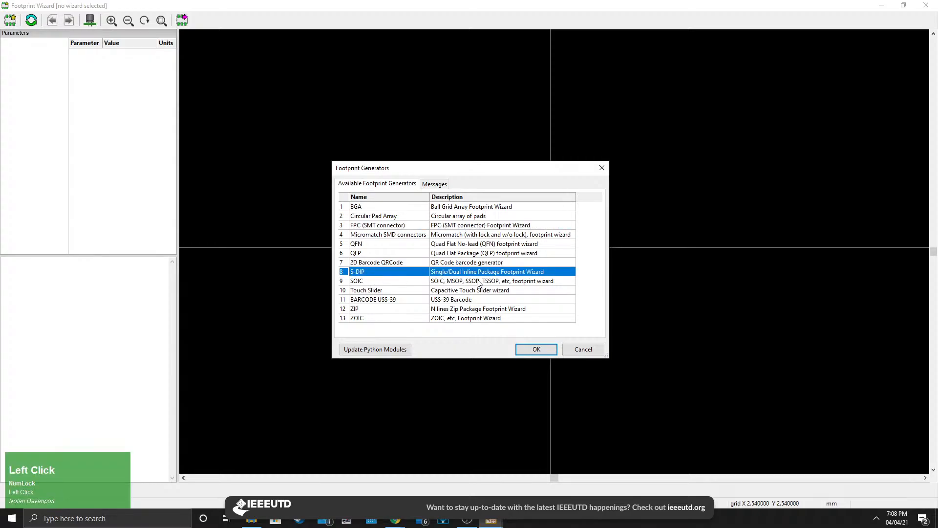
pyautogui.click(519, 350)
pyautogui.scroll(-3, 506, 250)
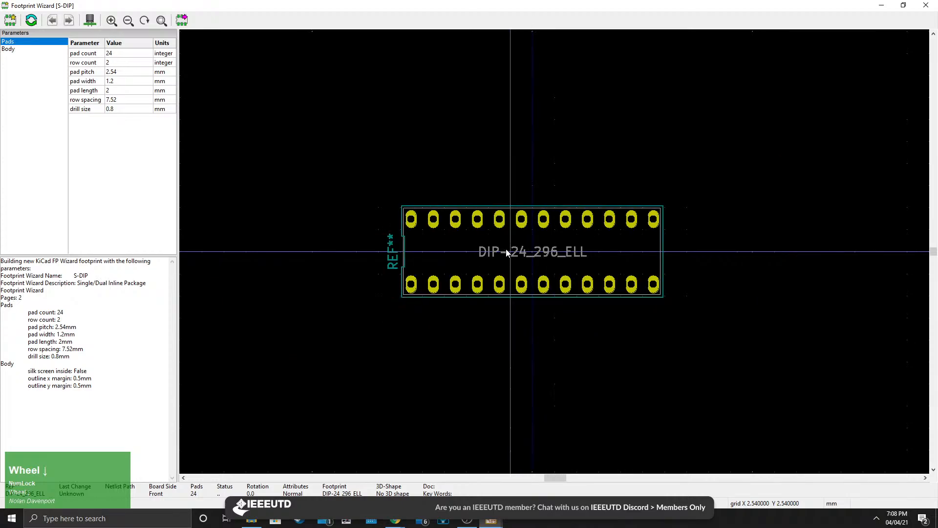
pyautogui.moveTo(506, 250); pyautogui.dragTo(503, 273, button='middle')
pyautogui.scroll(3, 554, 251)
pyautogui.scroll(-1, 574, 250)
pyautogui.moveTo(555, 251); pyautogui.dragTo(595, 259, button='middle')
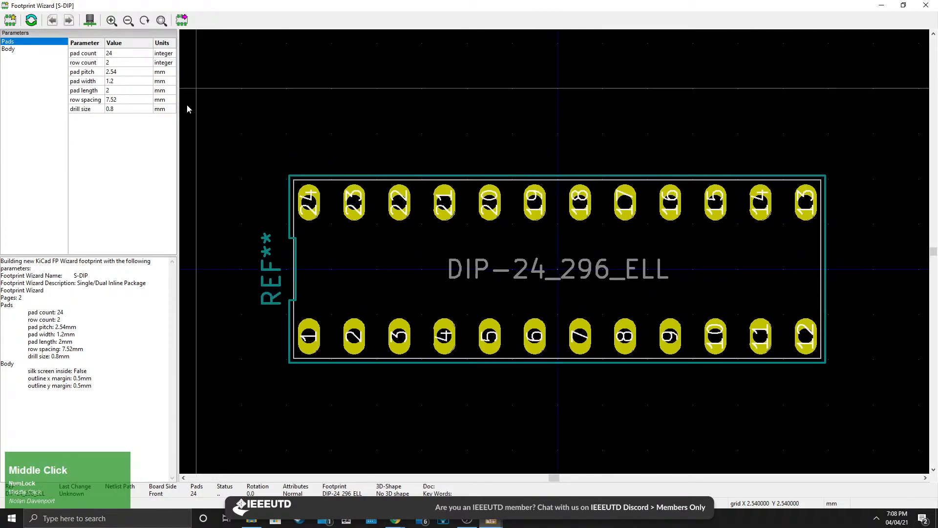
# Set the S-DIP footprint's pad count to 14, checking the display datasheet's pin layout.
pyautogui.click(111, 54)
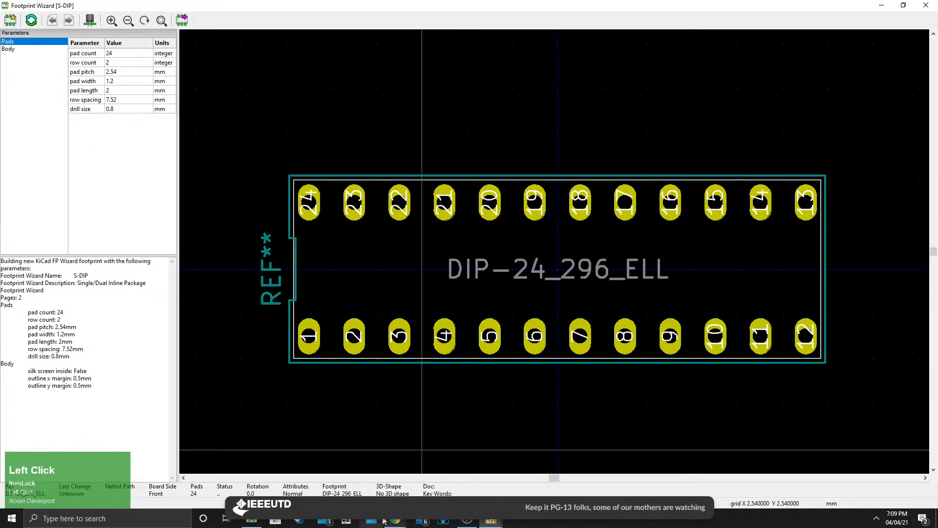
pyautogui.click(371, 522)
pyautogui.click(937, 4)
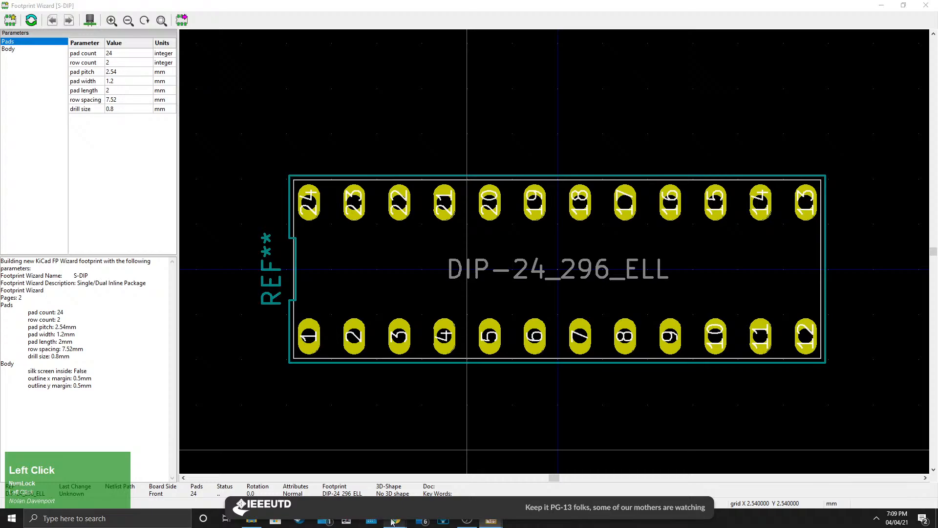
pyautogui.moveTo(396, 521)
pyautogui.click(481, 460)
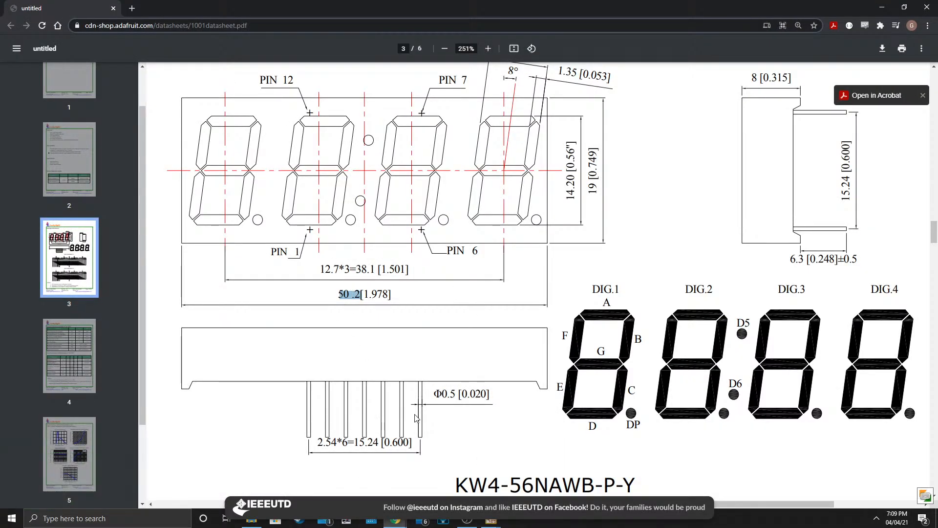
pyautogui.click(491, 521)
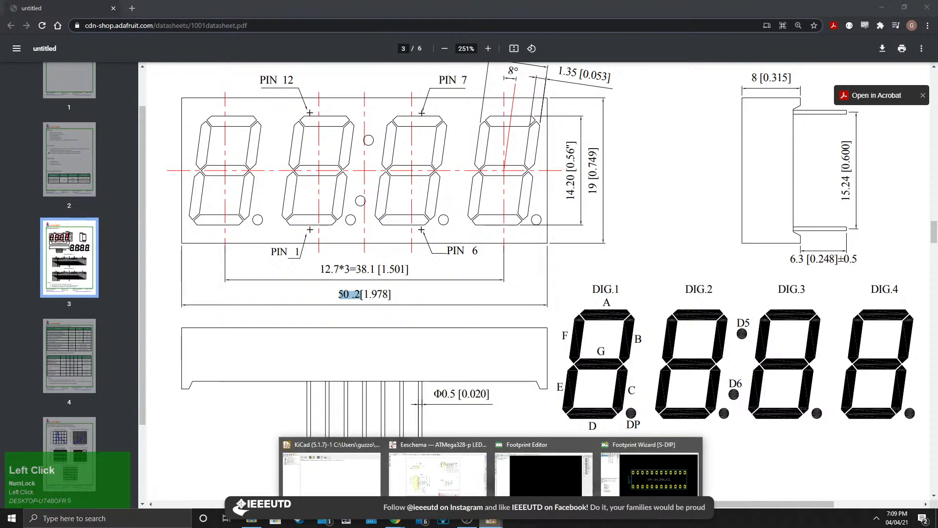
pyautogui.click(811, 452)
pyautogui.click(115, 54)
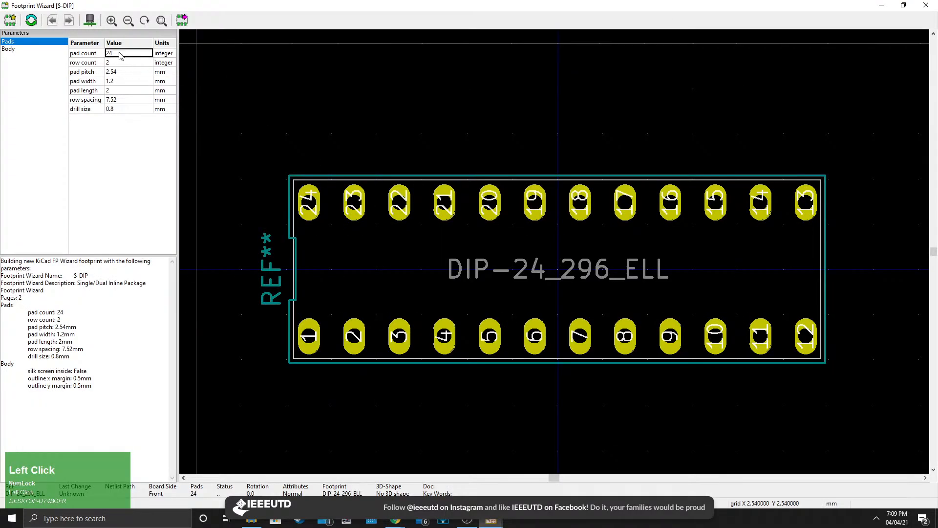
pyautogui.write('14')
pyautogui.press('Return')
pyautogui.scroll(-3, 491, 247)
pyautogui.moveTo(576, 257); pyautogui.dragTo(493, 289, button='middle')
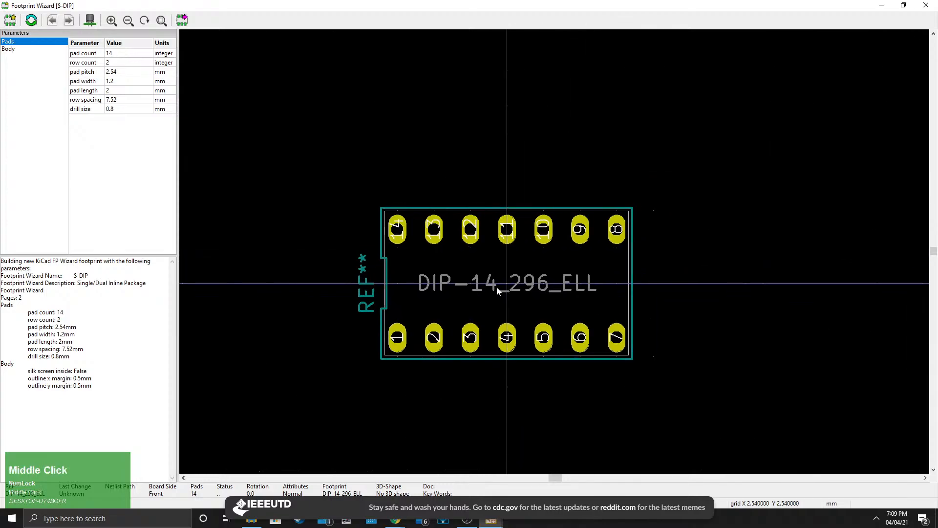
# Examine the pin spacing dimensions in the display datasheet.
pyautogui.click(395, 521)
pyautogui.moveTo(576, 251); pyautogui.dragTo(660, 242, button='middle')
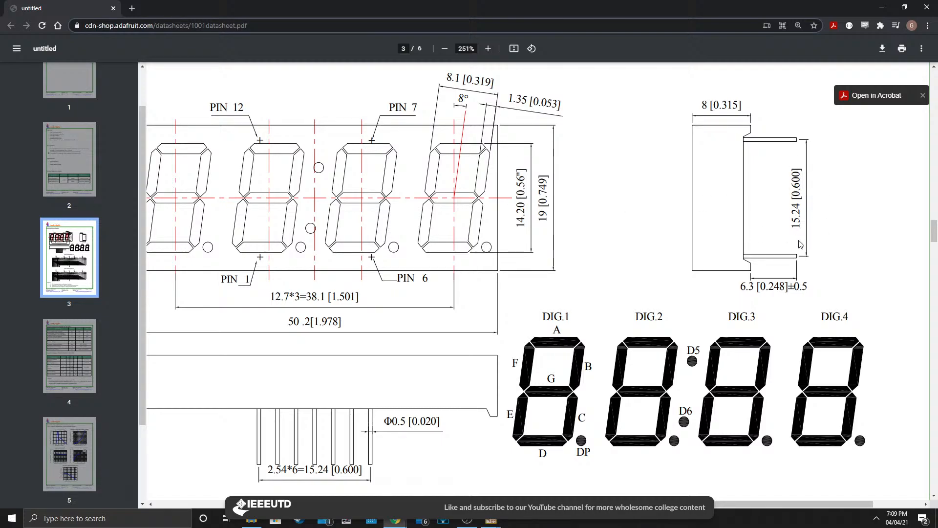
pyautogui.scroll(3, 781, 263)
pyautogui.scroll(-2, 744, 296)
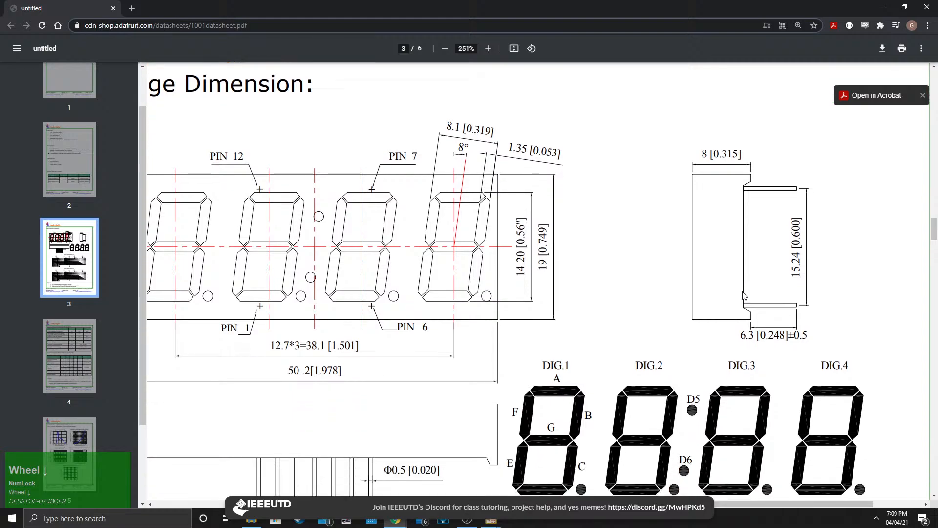
pyautogui.click(491, 520)
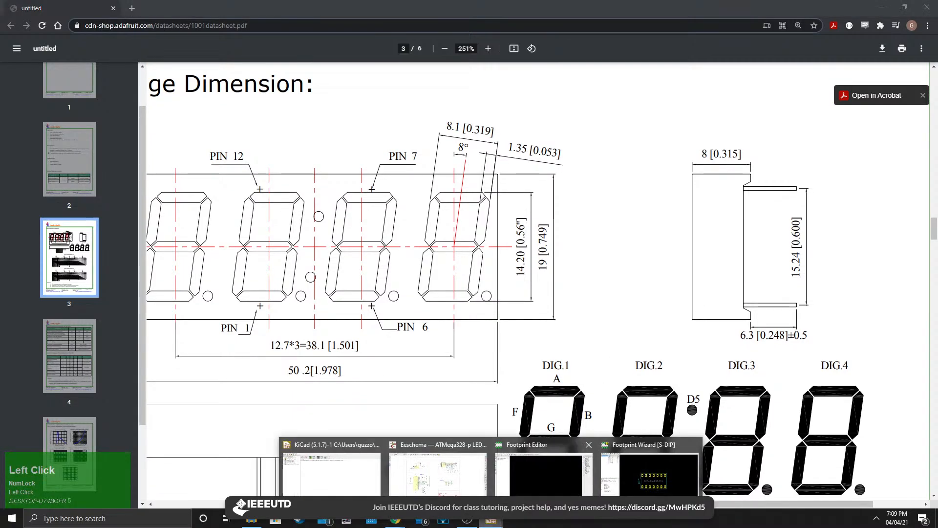
pyautogui.click(650, 472)
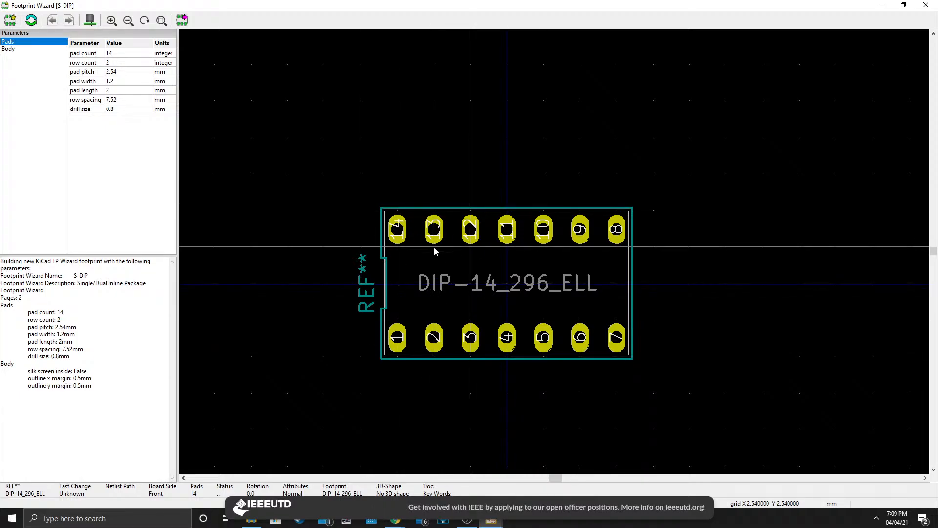
# Set the footprint's row spacing to 15.24 mm.
pyautogui.click(128, 100)
pyautogui.moveTo(395, 520)
pyautogui.click(502, 477)
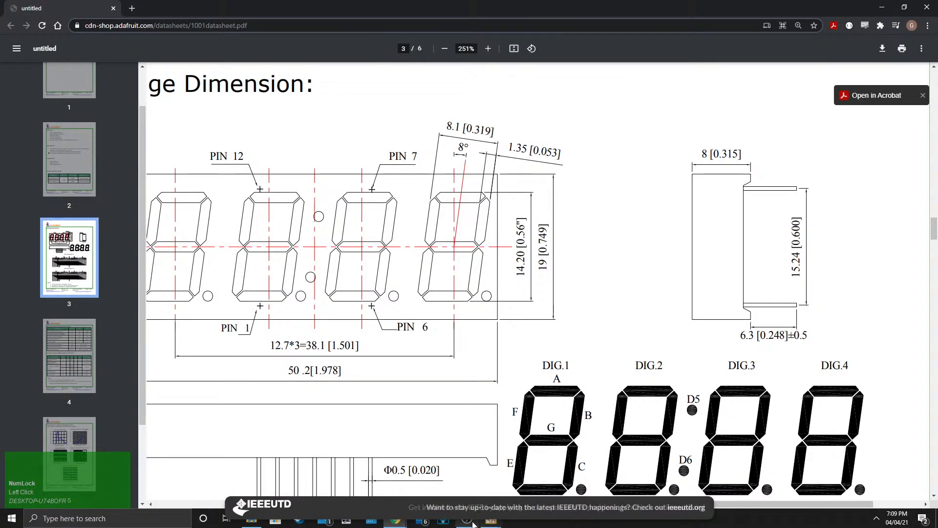
pyautogui.click(491, 521)
pyautogui.click(837, 452)
pyautogui.click(115, 98)
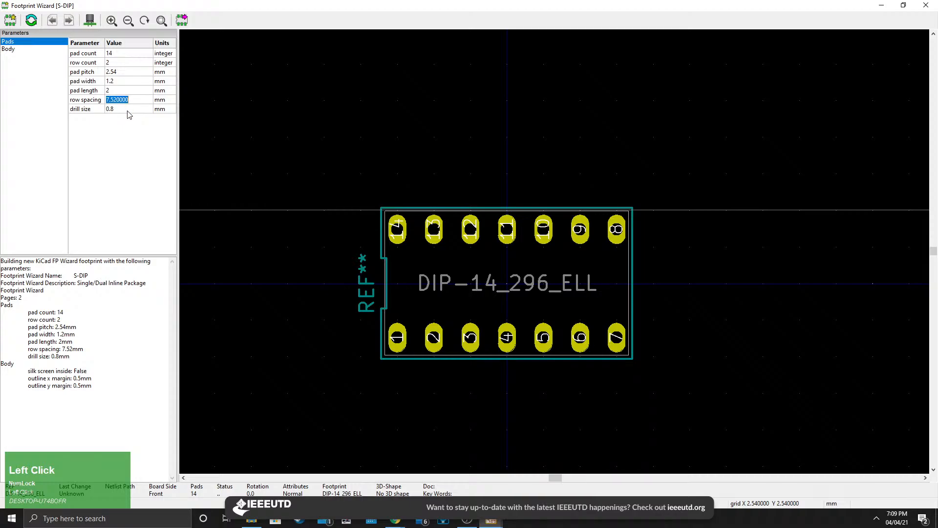
pyautogui.write('15.24')
pyautogui.click(139, 110)
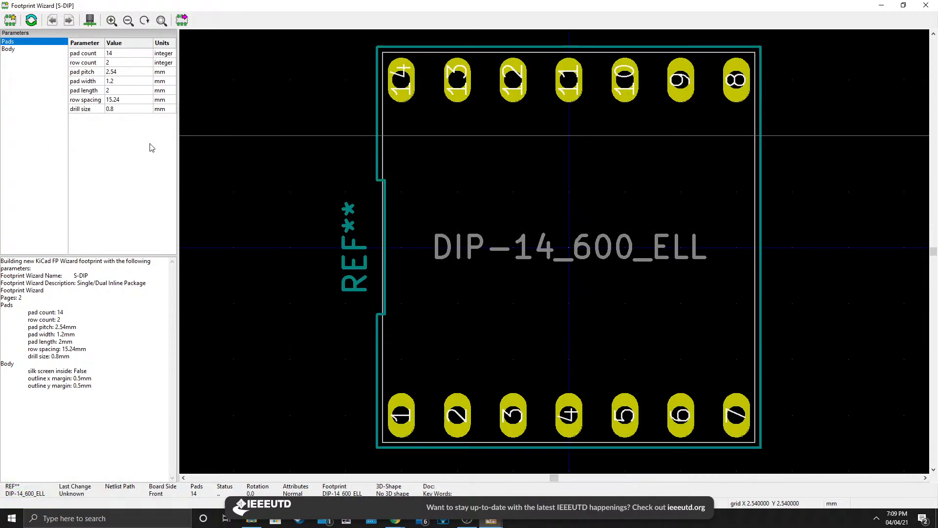
pyautogui.scroll(-4, 567, 357)
pyautogui.moveTo(576, 256); pyautogui.dragTo(528, 288, button='middle')
pyautogui.scroll(1, 515, 298)
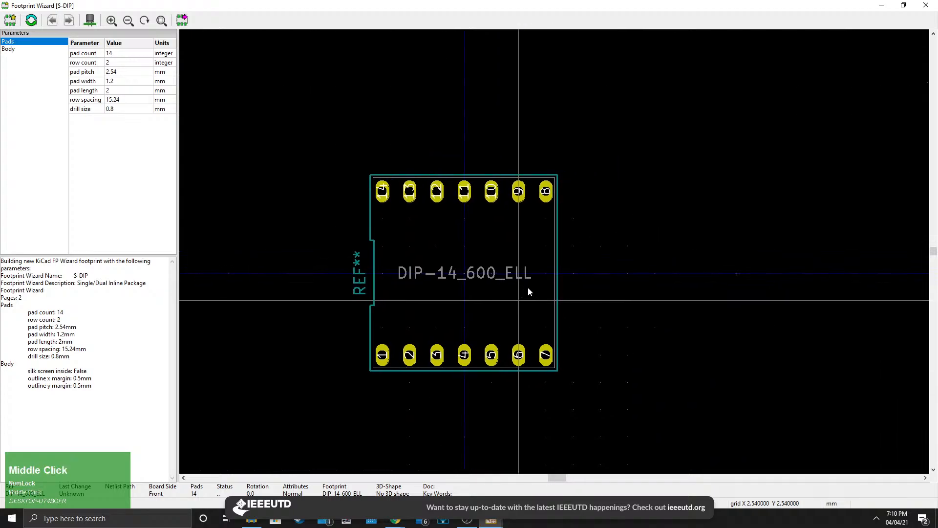
# Compare the datasheet's pin pitch and pin diameter with the wizard's pad pitch parameter.
pyautogui.click(395, 520)
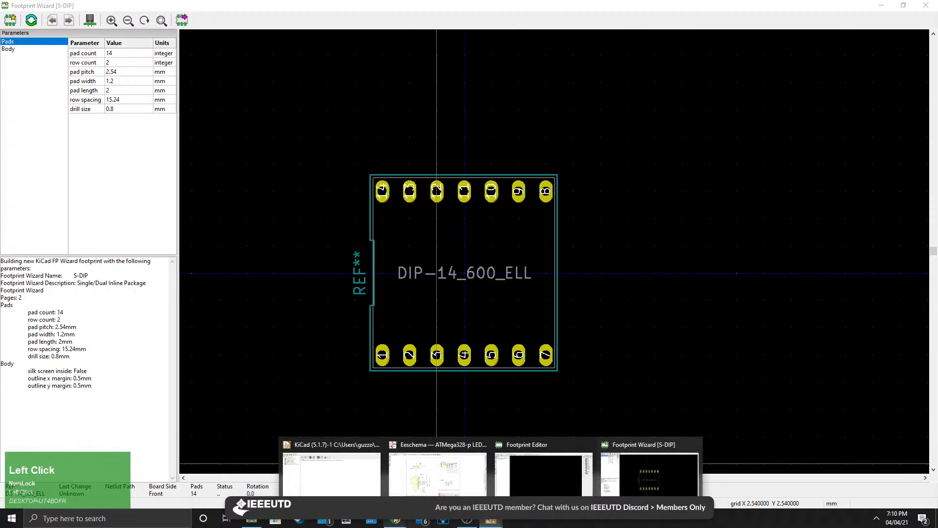
pyautogui.moveTo(395, 521)
pyautogui.click(546, 472)
pyautogui.scroll(-1, 300, 421)
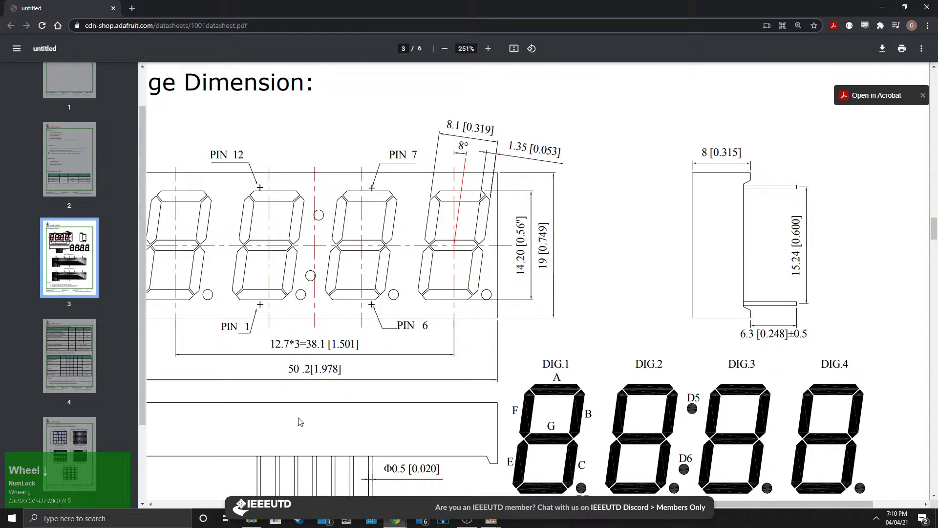
pyautogui.scroll(-3, 300, 421)
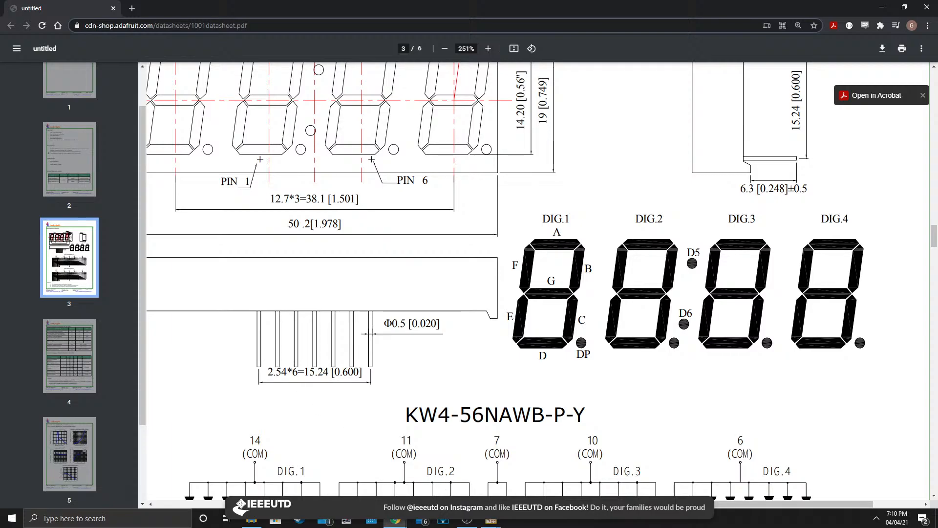
pyautogui.click(491, 520)
pyautogui.click(650, 474)
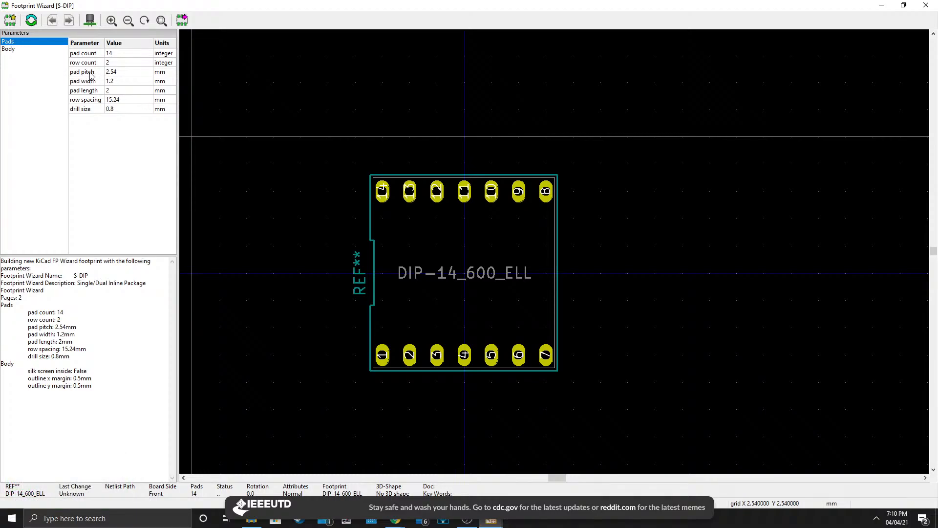
pyautogui.click(117, 73)
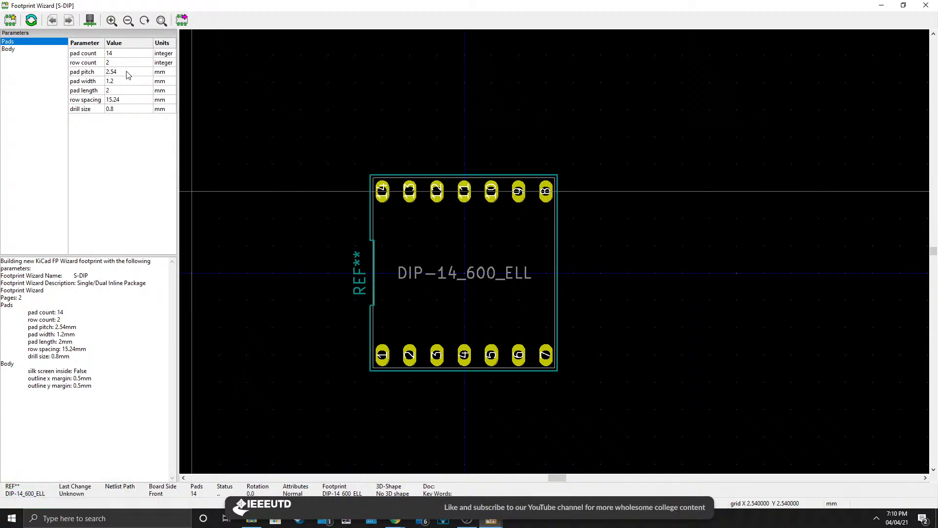
pyautogui.click(491, 521)
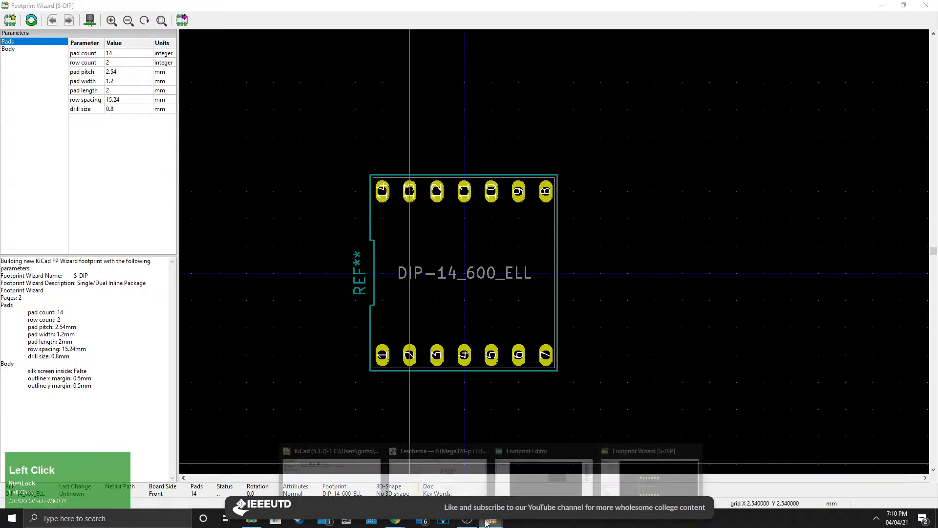
pyautogui.click(396, 521)
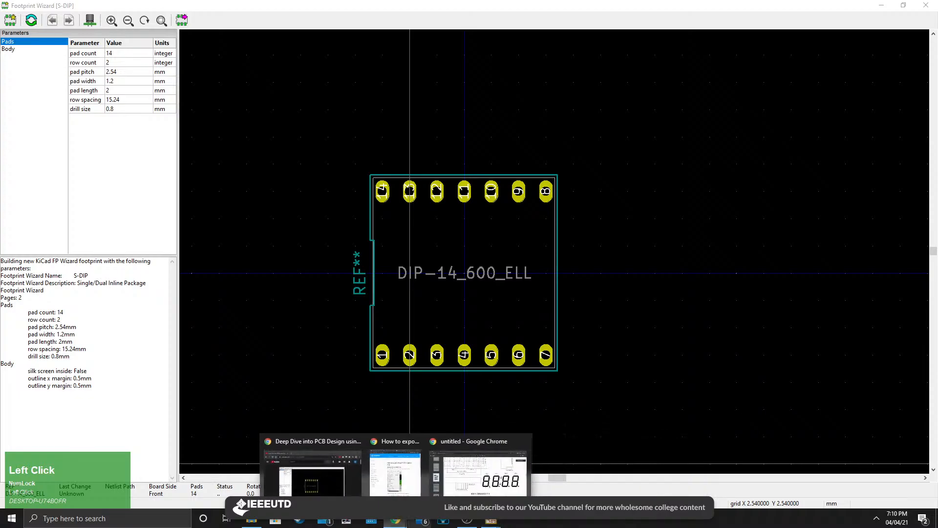
pyautogui.click(446, 470)
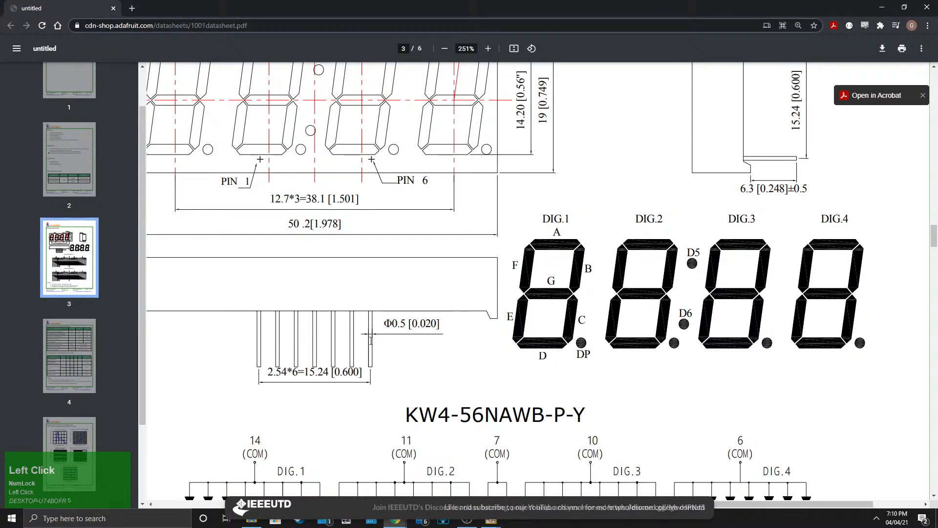
pyautogui.keyDown('ctrl'); pyautogui.scroll(3, 375, 334); pyautogui.keyUp('ctrl')
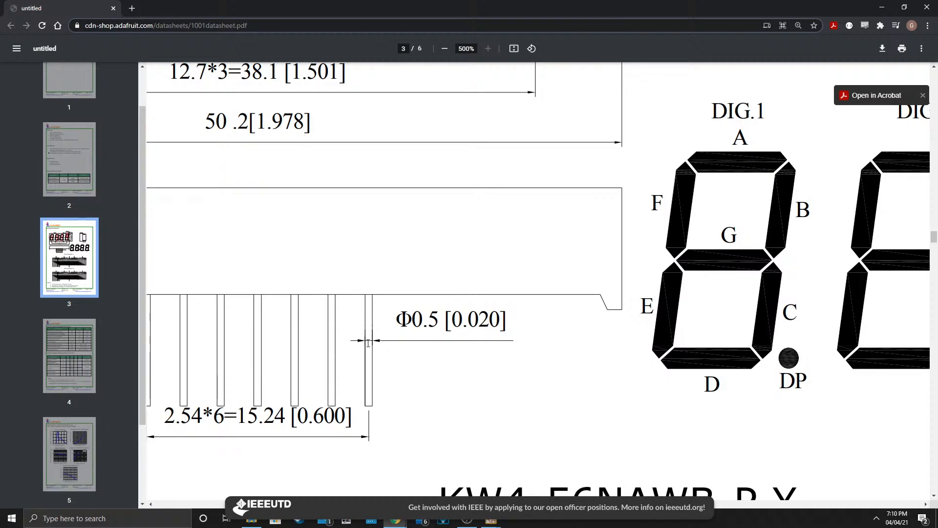
# Zoom out of the datasheet page and switch back to the Footprint Wizard window.
pyautogui.keyDown('ctrl'); pyautogui.scroll(-5, 497, 339); pyautogui.keyUp('ctrl')
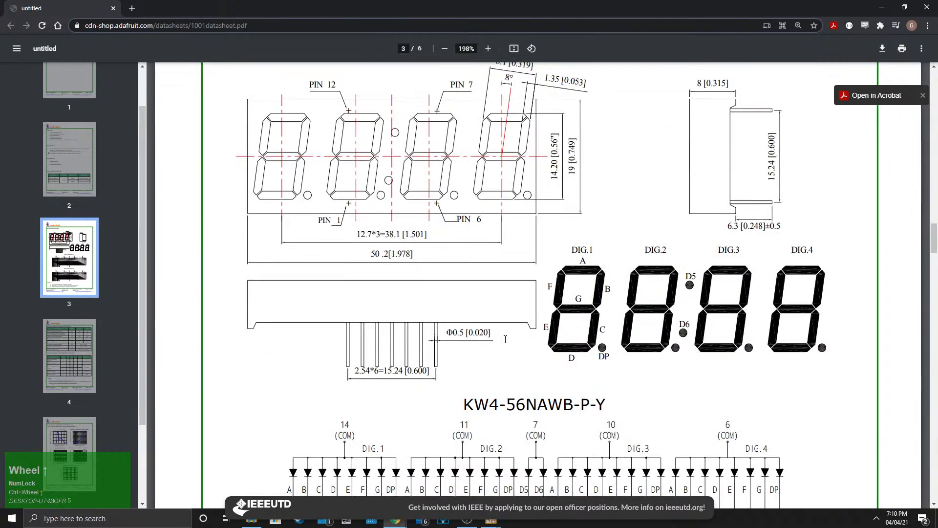
pyautogui.click(491, 521)
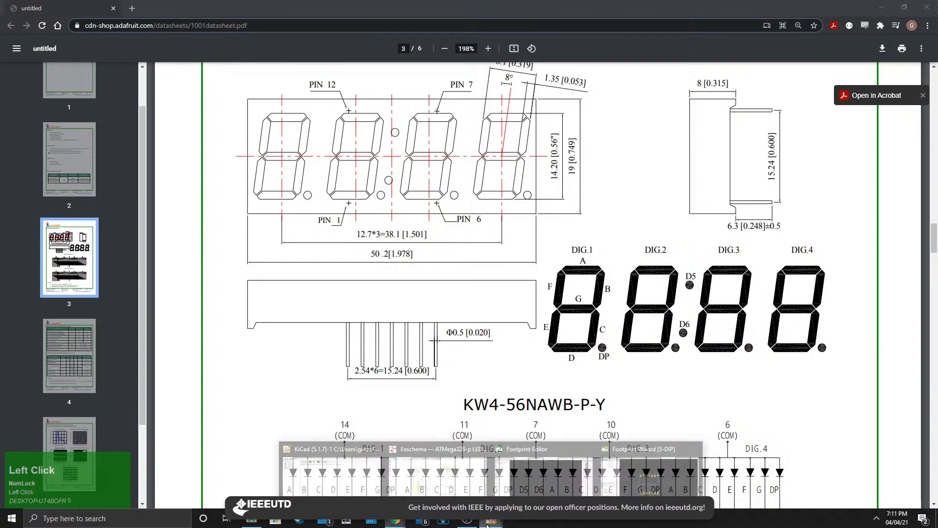
pyautogui.click(615, 452)
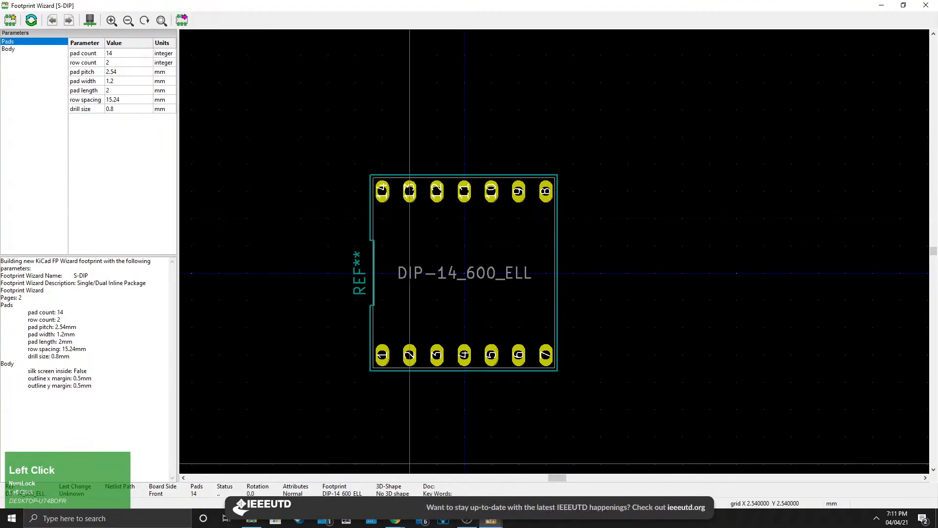
# Set the footprint's drill size to 0.8 mm.
pyautogui.click(81, 110)
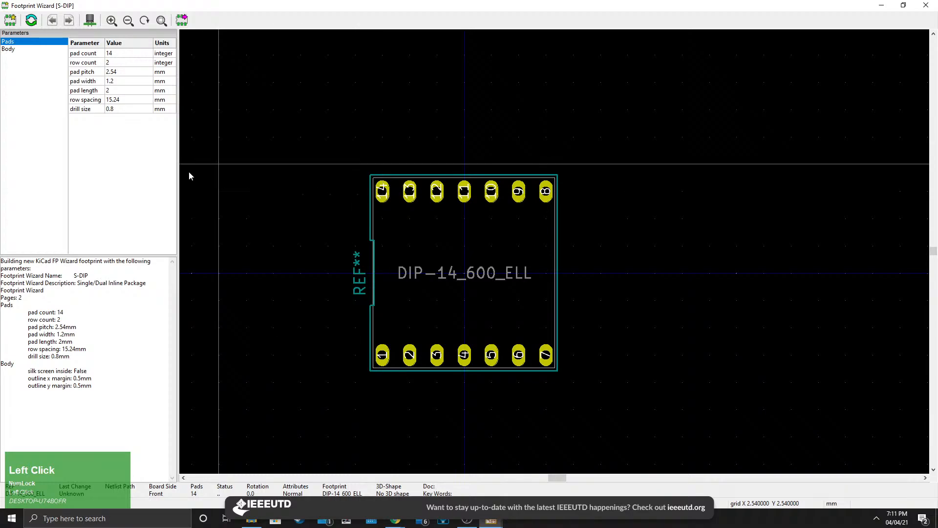
pyautogui.click(119, 110)
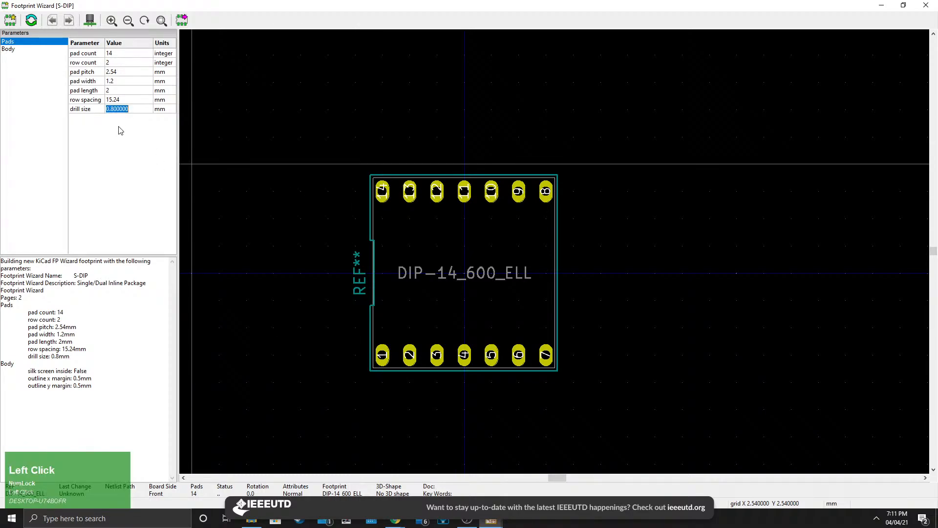
pyautogui.write('0.8')
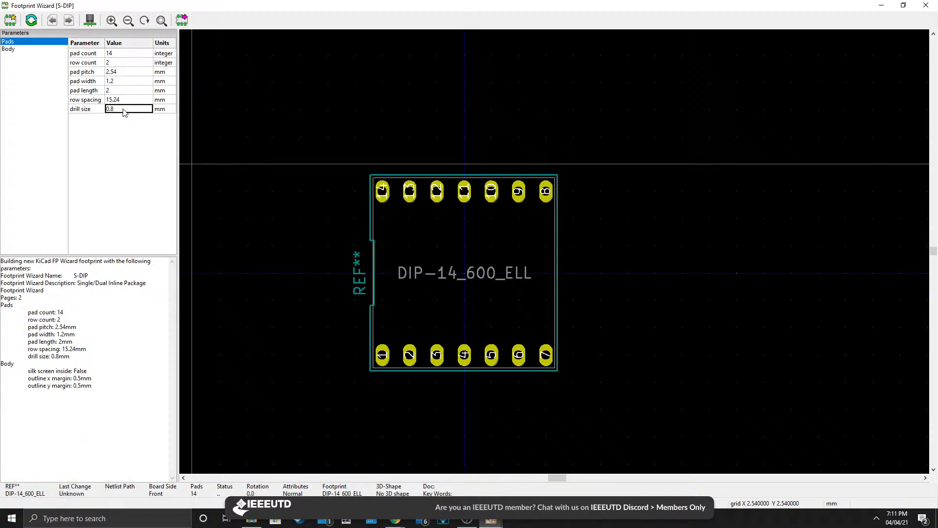
pyautogui.click(124, 121)
pyautogui.write('0.8')
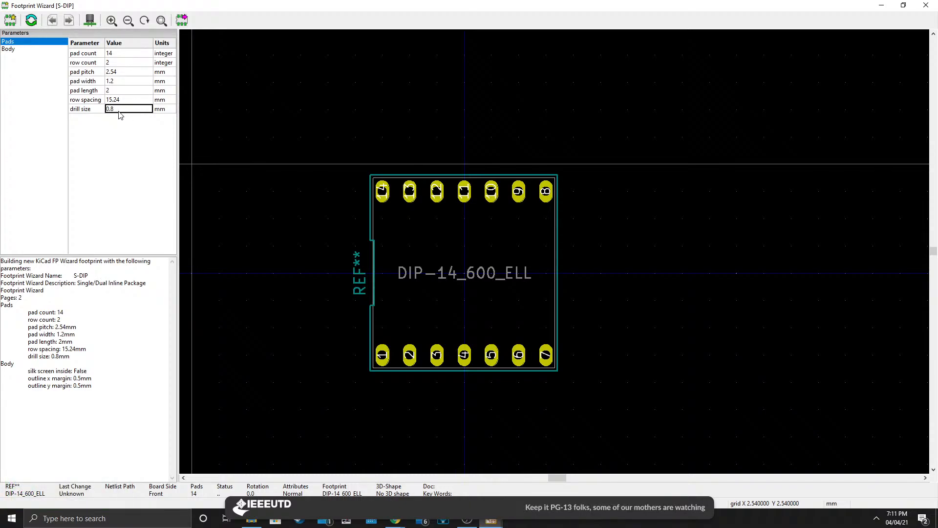
pyautogui.click(117, 91)
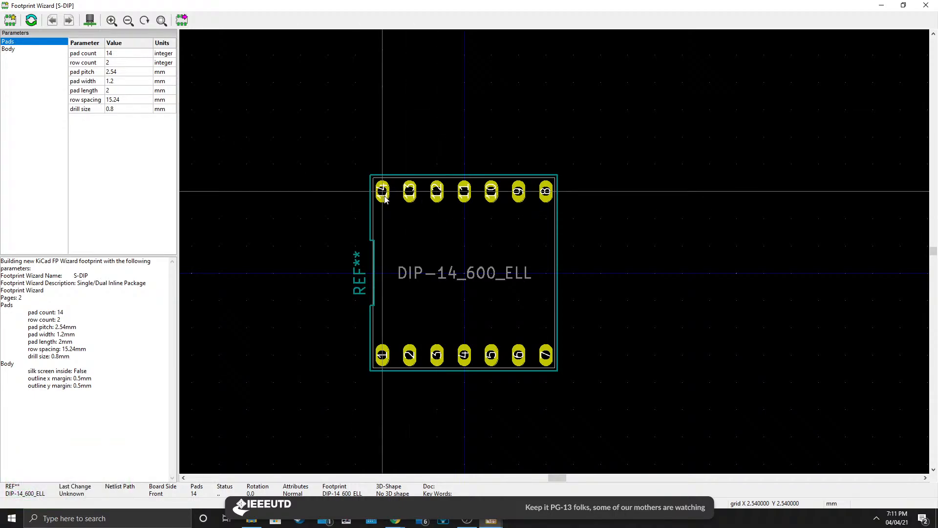
# Try a pad width of 2 mm on the zoomed-in pads, then set the pad width back to 1.2 mm.
pyautogui.scroll(2, 384, 198)
pyautogui.keyDown('ctrl'); pyautogui.scroll(3, 712, 284); pyautogui.keyUp('ctrl')
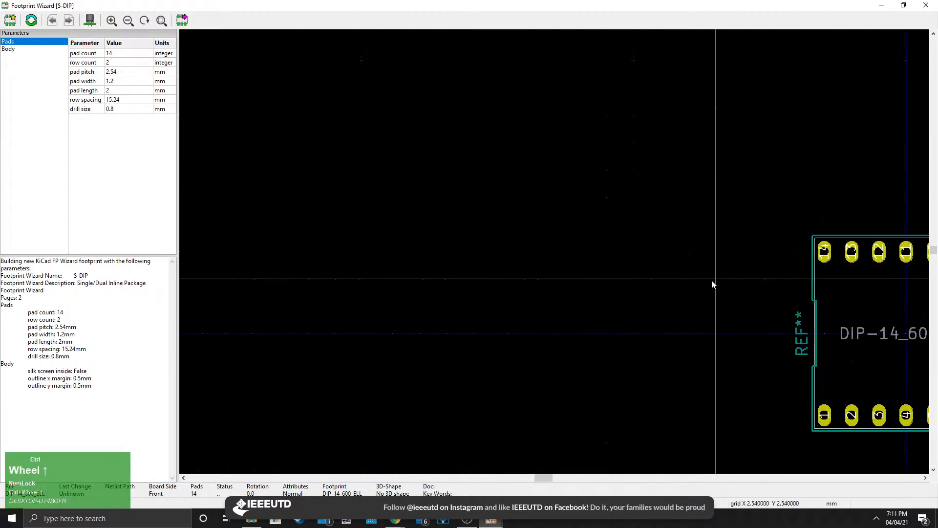
pyautogui.moveTo(767, 281); pyautogui.dragTo(421, 270, button='middle')
pyautogui.scroll(5, 475, 242)
pyautogui.moveTo(605, 246); pyautogui.dragTo(459, 251, button='middle')
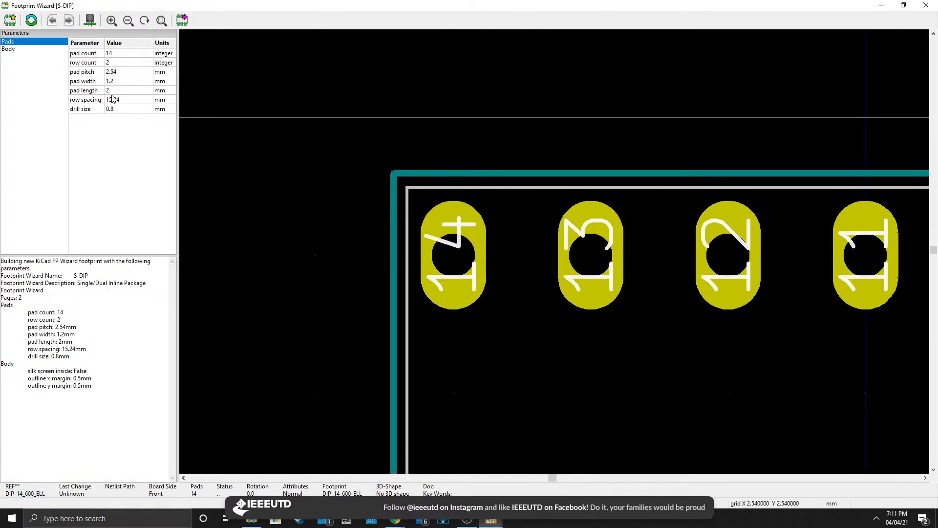
pyautogui.click(117, 82)
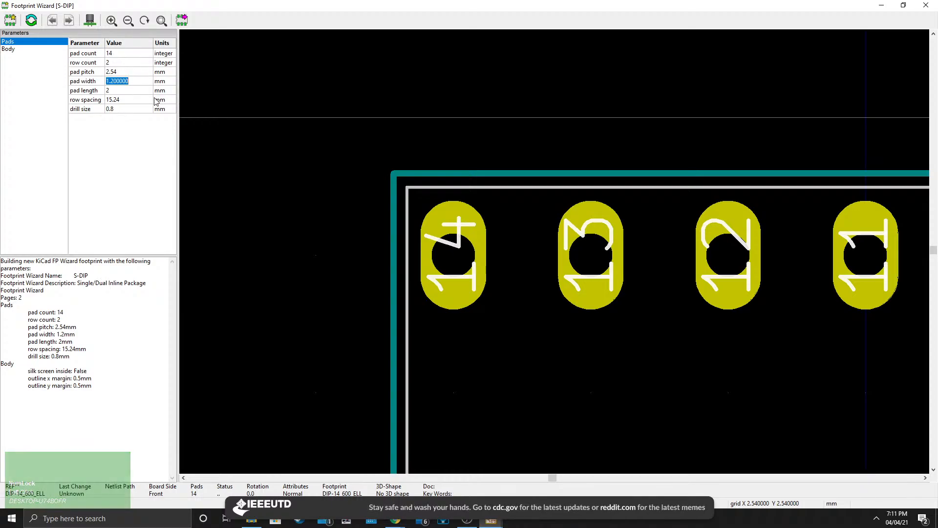
pyautogui.write('2')
pyautogui.press('Return')
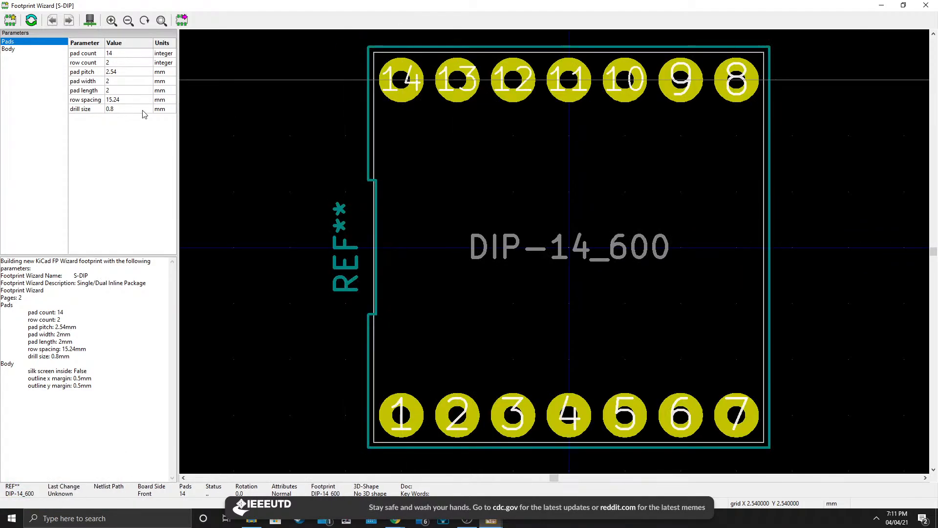
pyautogui.click(195, 136)
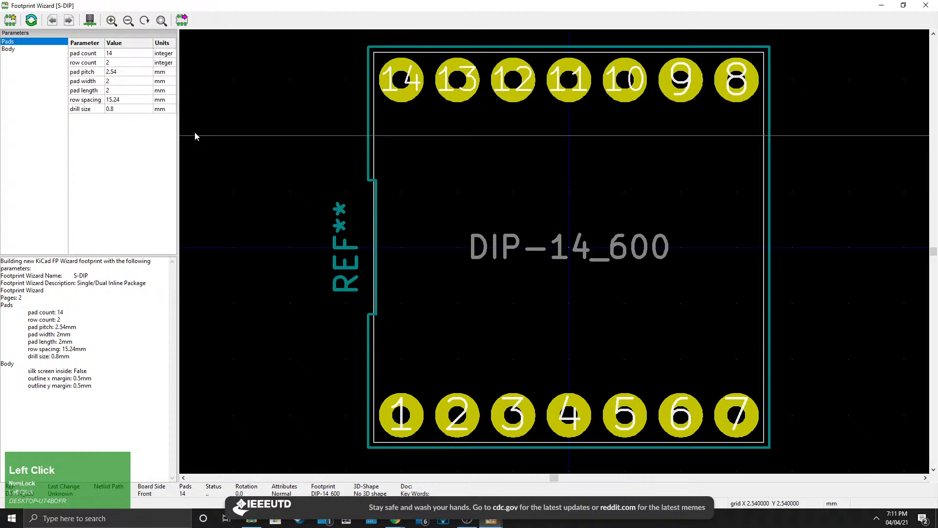
pyautogui.click(122, 81)
pyautogui.write('1.2')
pyautogui.press('Return')
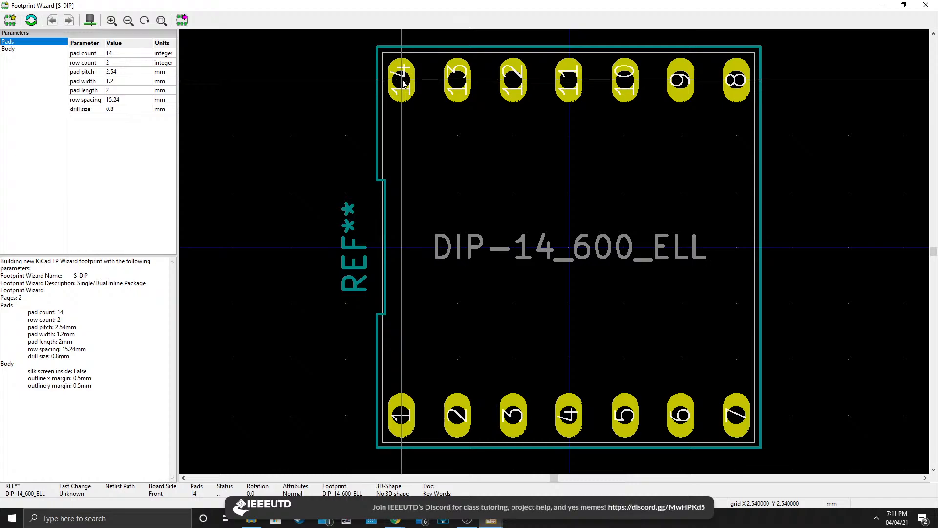
# Export the generated S-DIP footprint from the wizard to the Footprint Editor.
pyautogui.moveTo(488, 227); pyautogui.dragTo(226, 126, button='middle')
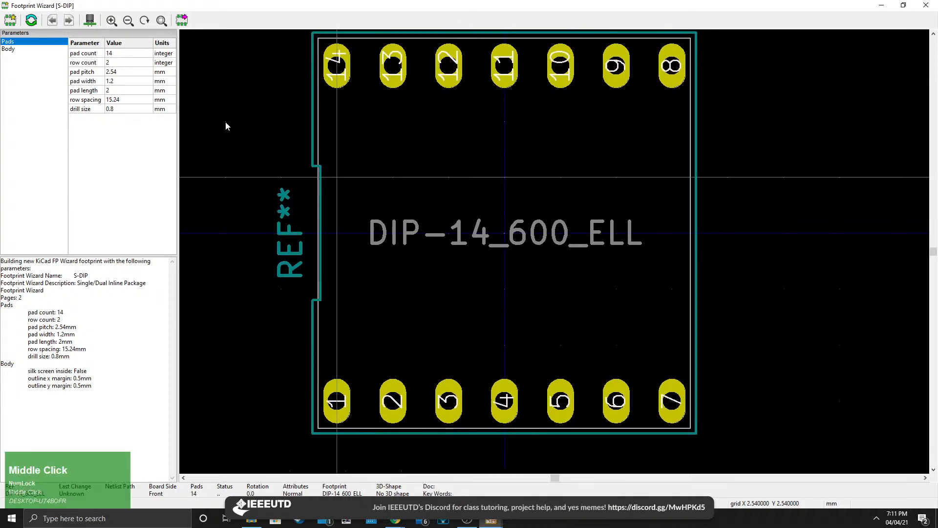
pyautogui.scroll(-3, 511, 254)
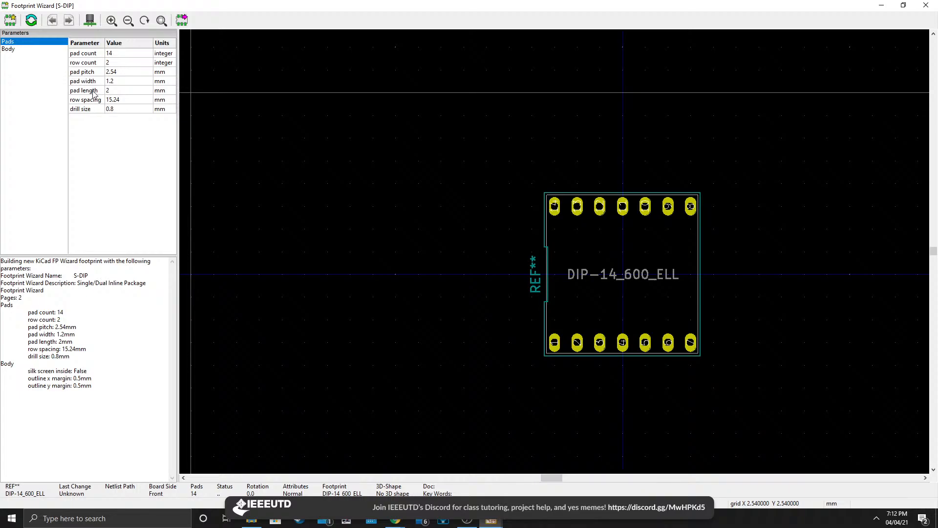
pyautogui.moveTo(621, 315); pyautogui.dragTo(503, 286, button='middle')
pyautogui.scroll(3, 553, 254)
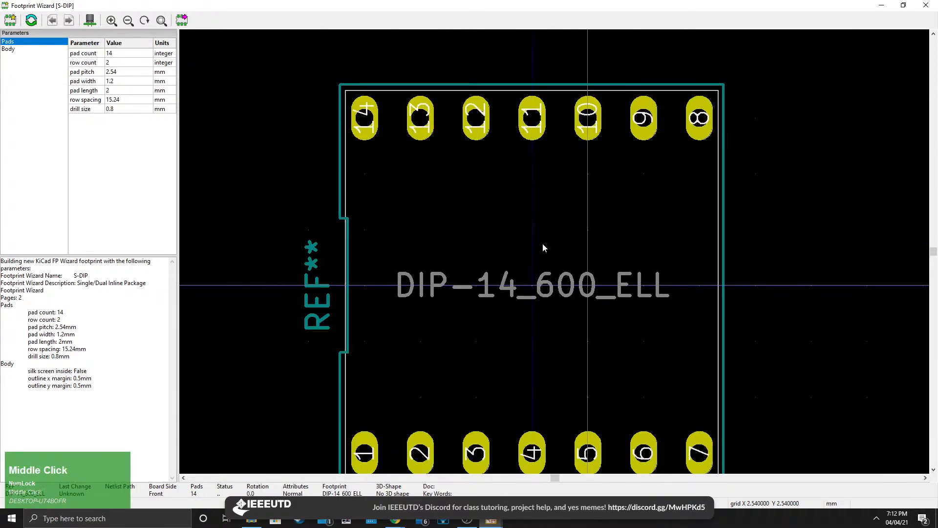
pyautogui.moveTo(543, 243); pyautogui.dragTo(530, 200, button='middle')
pyautogui.scroll(-1, 531, 200)
pyautogui.scroll(-1, 570, 280)
pyautogui.moveTo(573, 244); pyautogui.dragTo(554, 265, button='middle')
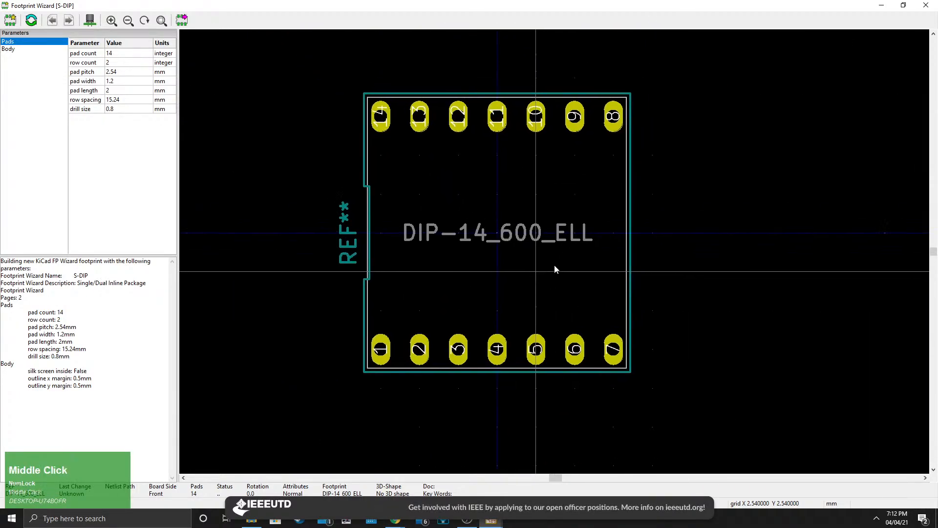
pyautogui.click(182, 22)
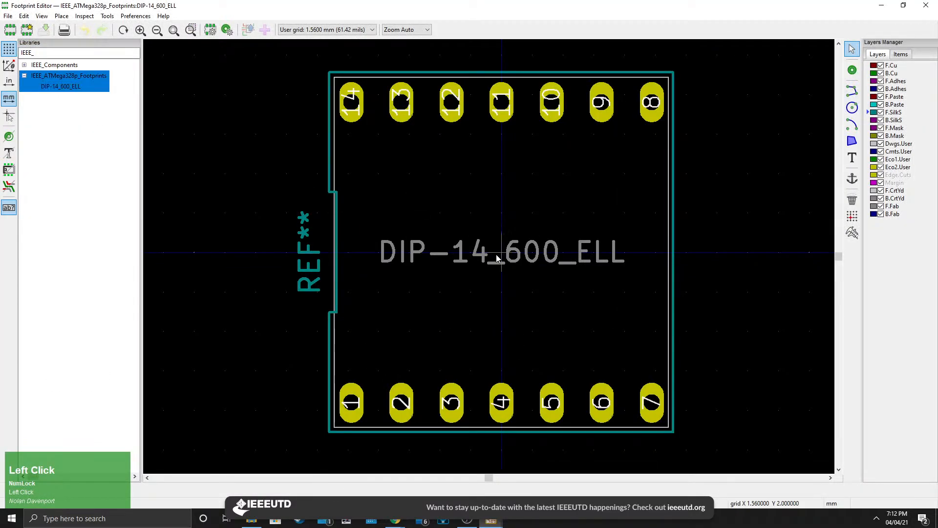
# Inspect the exported footprint on the canvas and in the project footprint library tree.
pyautogui.moveTo(497, 250); pyautogui.dragTo(364, 247, button='middle')
pyautogui.scroll(-1, 423, 250)
pyautogui.click(24, 76)
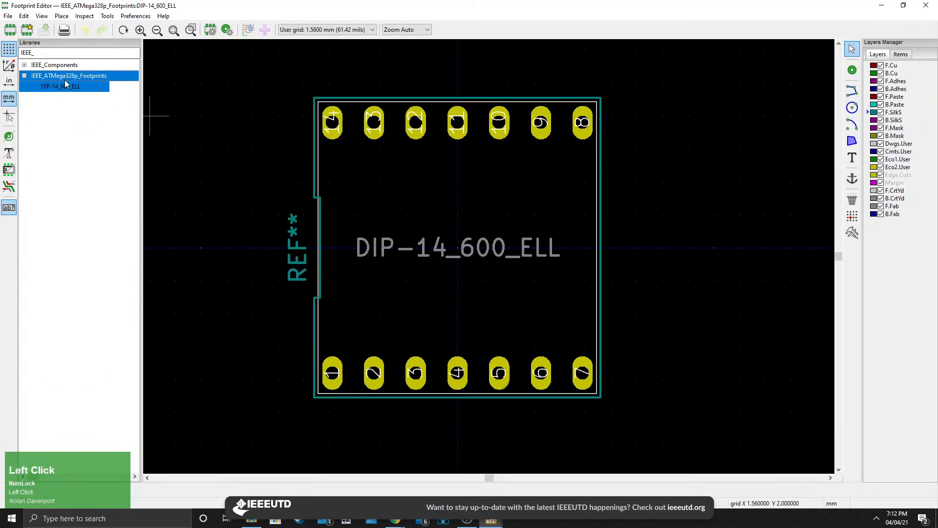
pyautogui.click(23, 76)
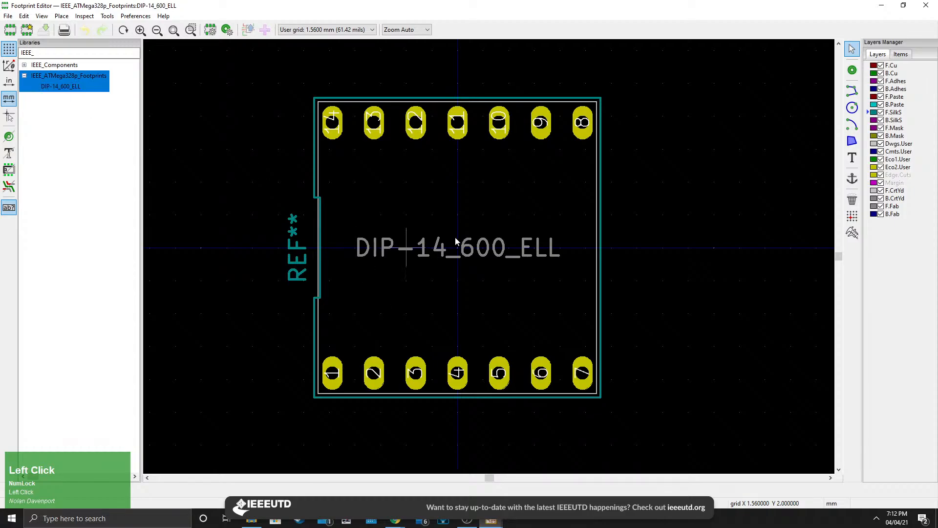
pyautogui.scroll(-1, 490, 260)
pyautogui.scroll(1, 490, 260)
pyautogui.scroll(-1, 490, 260)
pyautogui.moveTo(477, 264); pyautogui.dragTo(452, 257, button='middle')
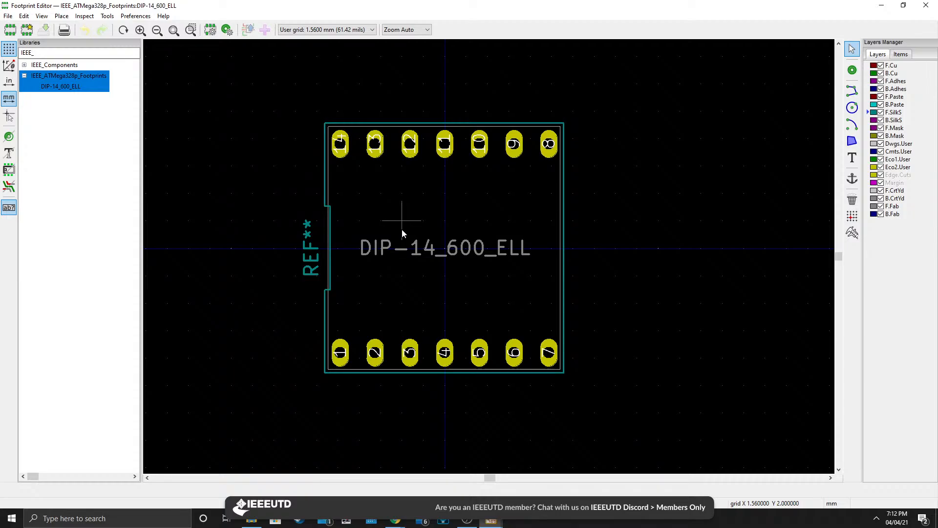
# Save the footprint as LED_Clock_Display in the IEEE_ATMega328p_Footprints library.
pyautogui.click(61, 90)
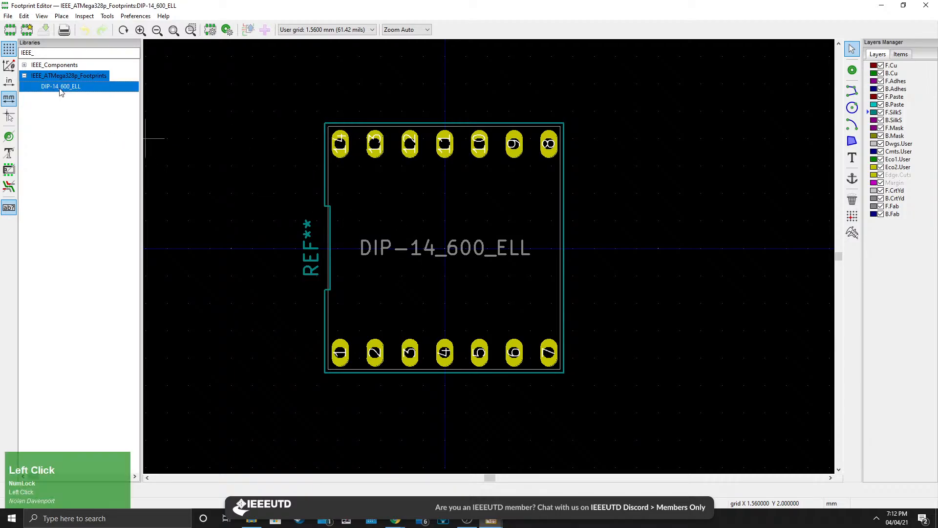
pyautogui.rightClick(70, 88)
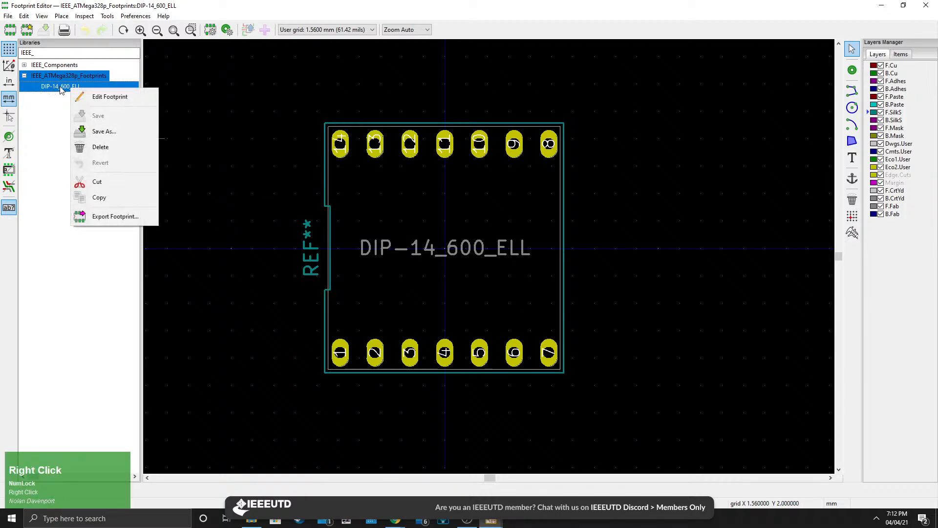
pyautogui.click(67, 89)
pyautogui.rightClick(67, 89)
pyautogui.click(92, 128)
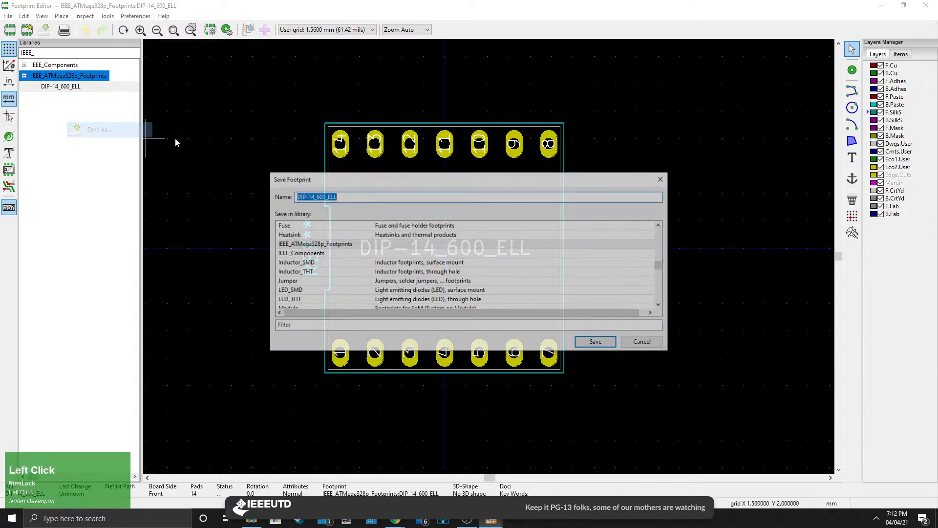
pyautogui.write('LED')
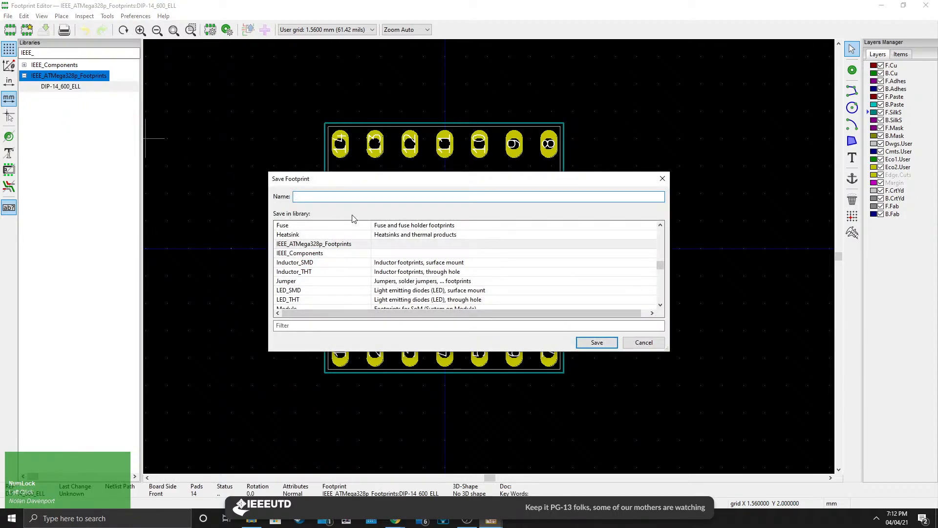
pyautogui.write('_Clock_Display')
pyautogui.click(344, 246)
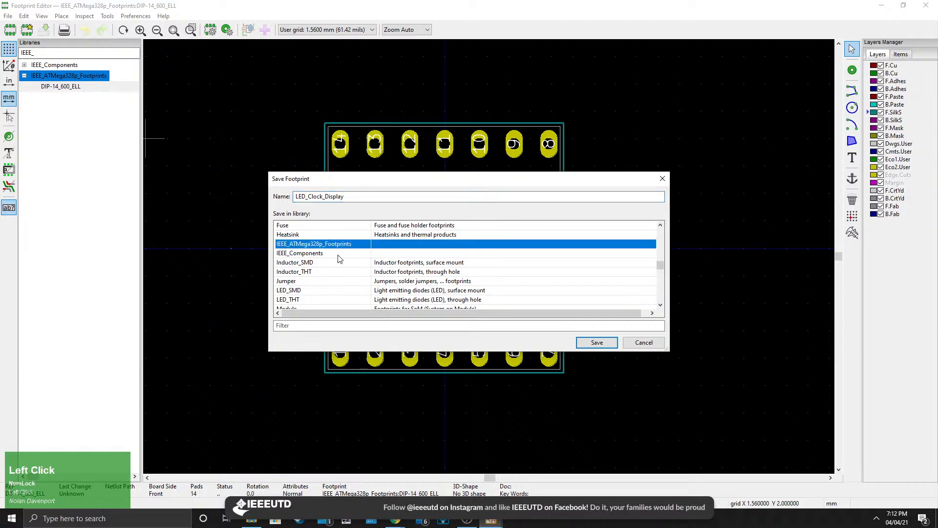
pyautogui.click(595, 342)
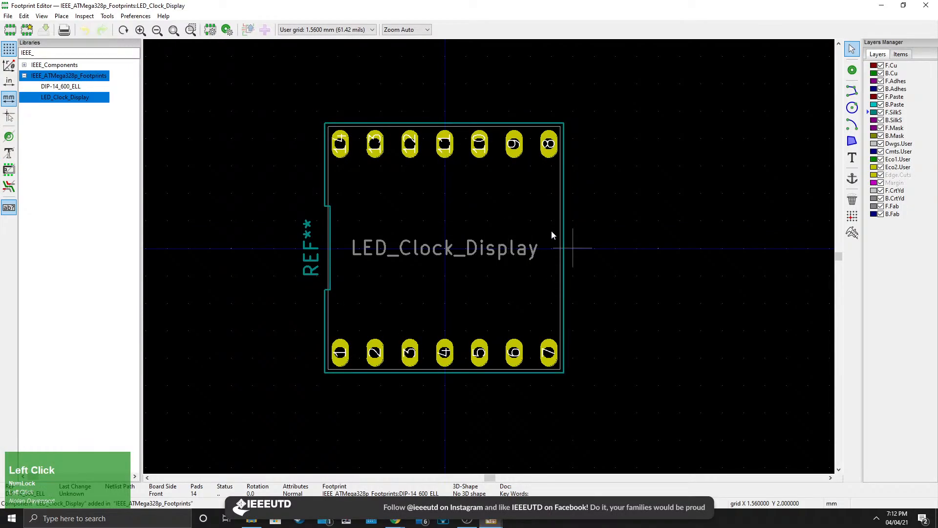
# Delete the DIP-14_600_ELL footprint from the IEEE_ATMega328p_Footprints library.
pyautogui.click(78, 86)
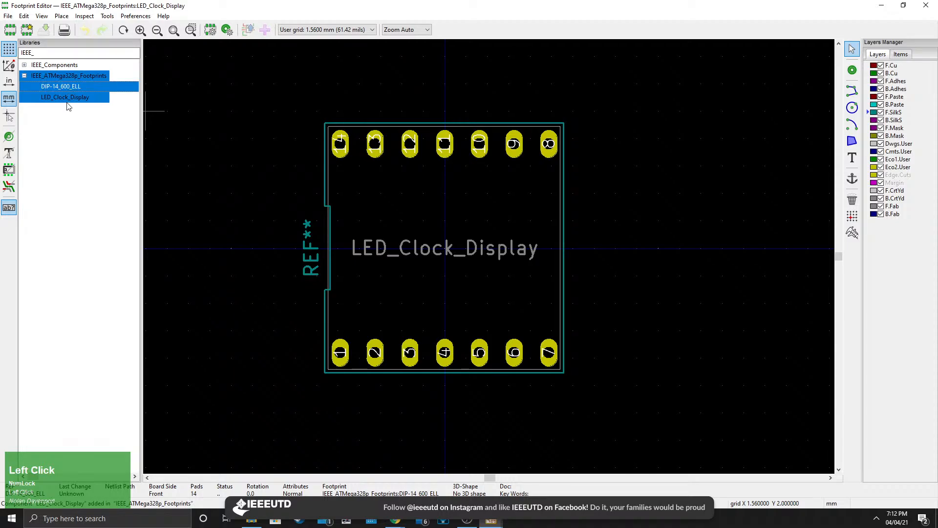
pyautogui.rightClick(64, 87)
pyautogui.click(105, 148)
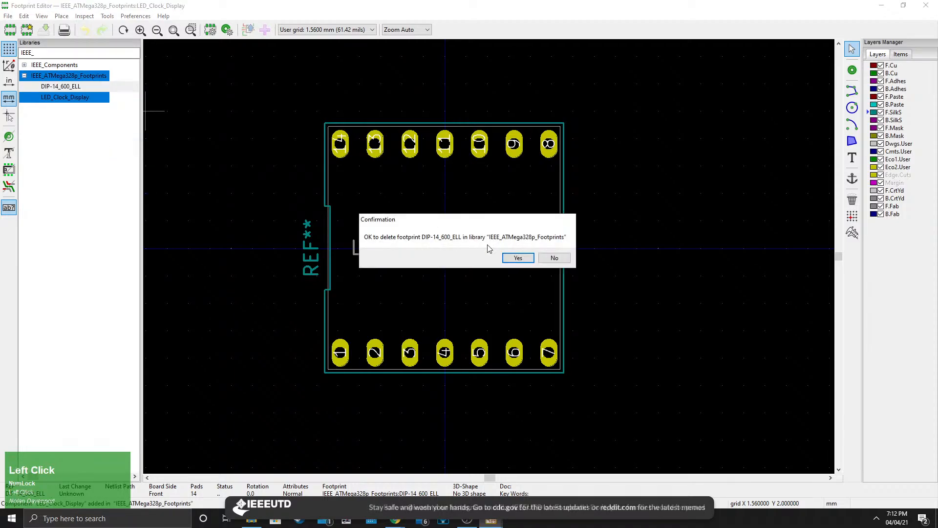
pyautogui.click(518, 257)
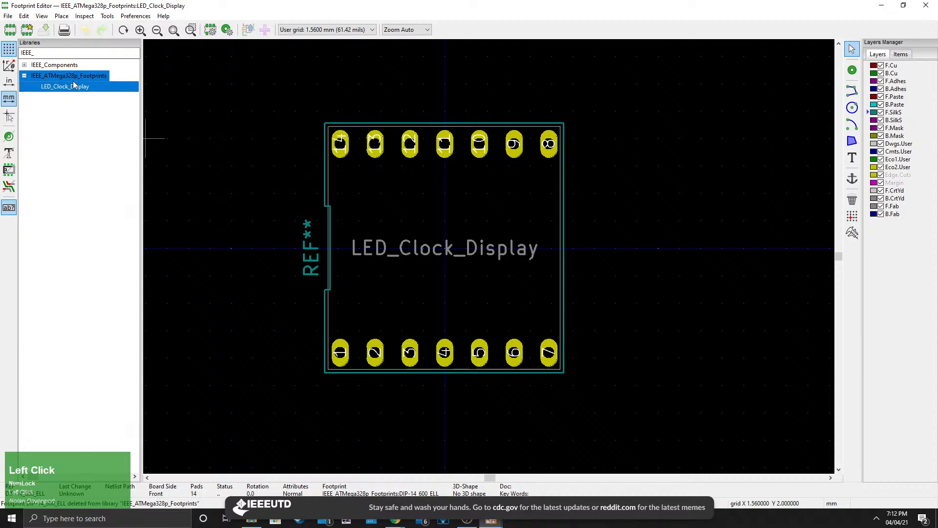
pyautogui.moveTo(493, 258); pyautogui.dragTo(518, 283, button='middle')
pyautogui.scroll(1, 538, 286)
pyautogui.press('e')
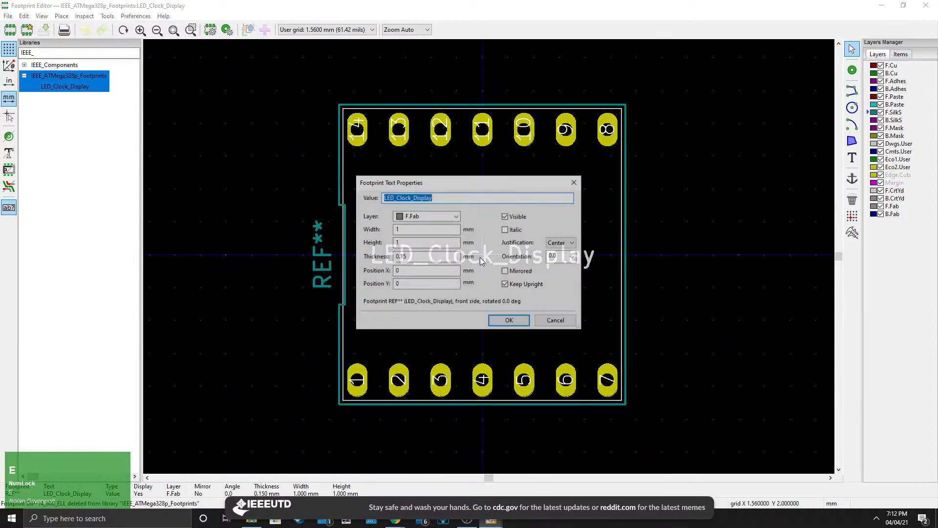
pyautogui.click(574, 182)
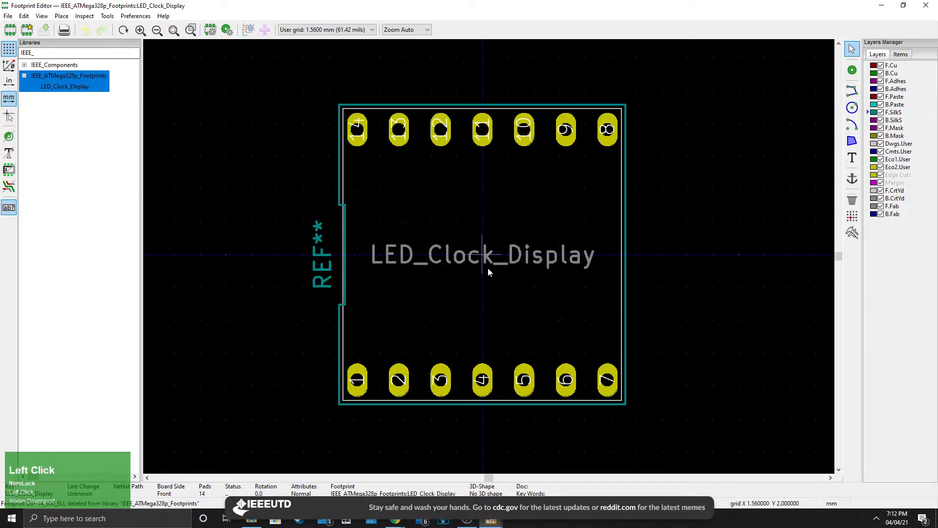
# Make F.Cu the active layer for the LED_Clock_Display footprint.
pyautogui.scroll(-1, 471, 284)
pyautogui.moveTo(509, 258); pyautogui.dragTo(503, 300, button='middle')
pyautogui.scroll(1, 470, 241)
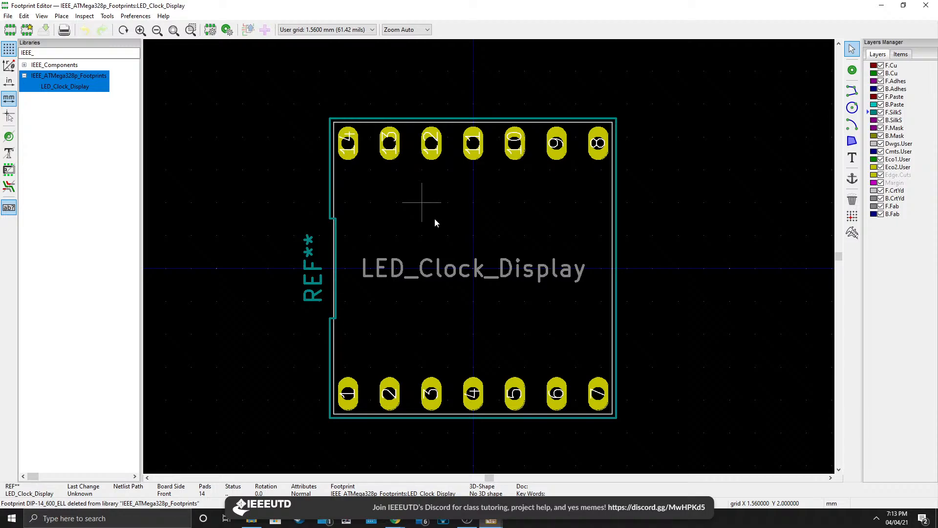
pyautogui.click(892, 65)
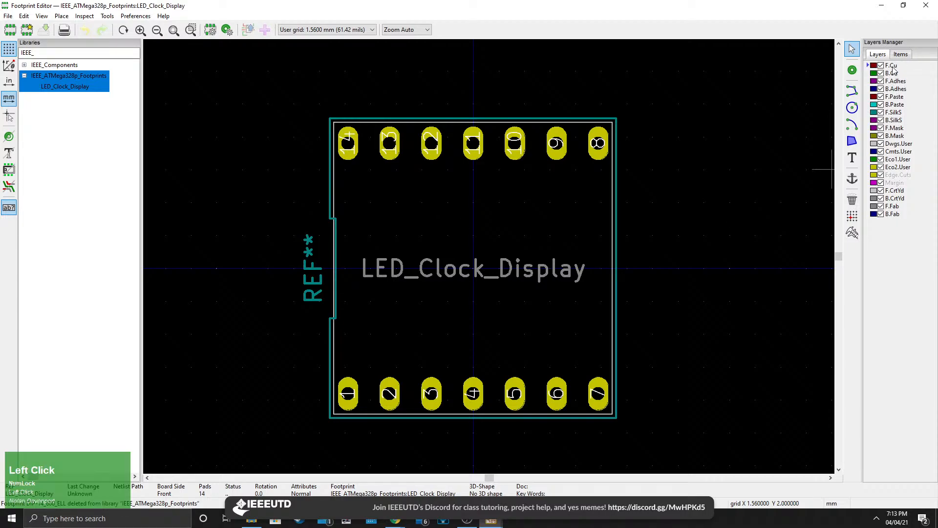
# Make F.SilkS the active layer for the footprint.
pyautogui.click(889, 67)
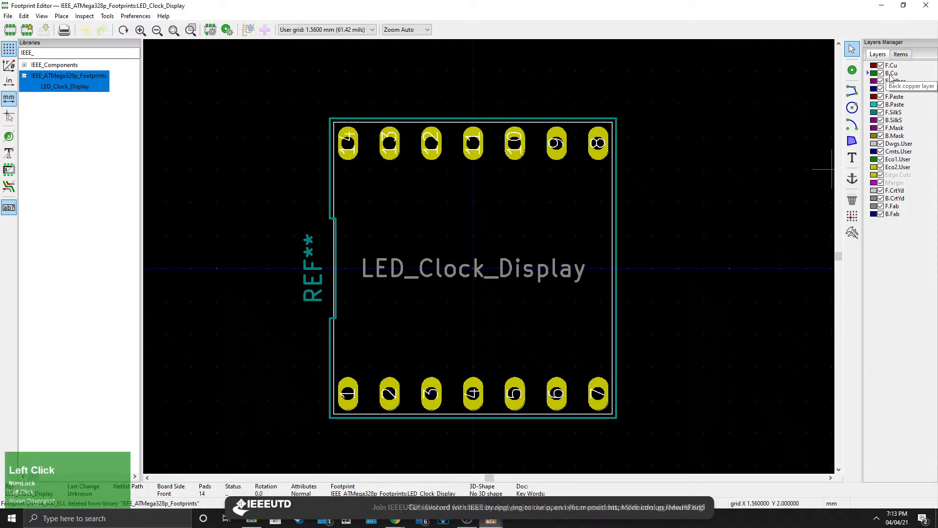
pyautogui.click(892, 150)
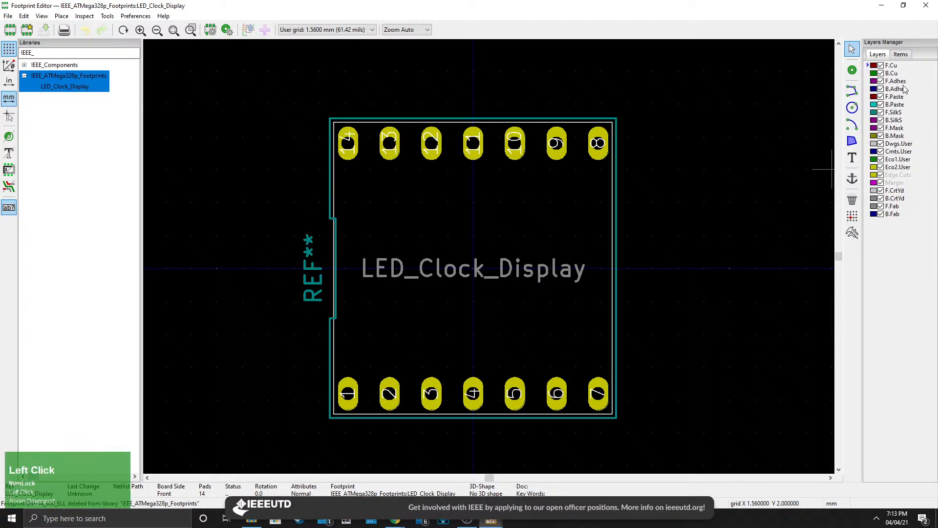
pyautogui.click(893, 113)
pyautogui.click(893, 120)
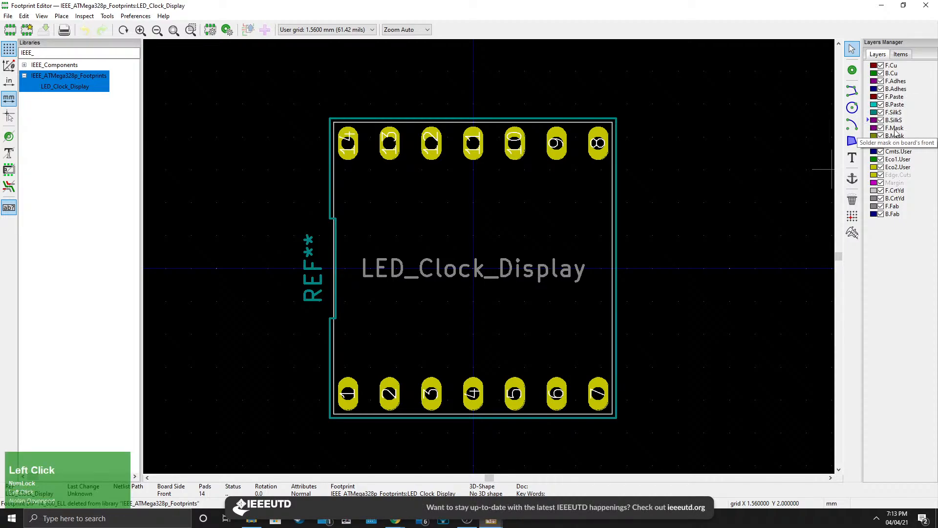
pyautogui.click(893, 113)
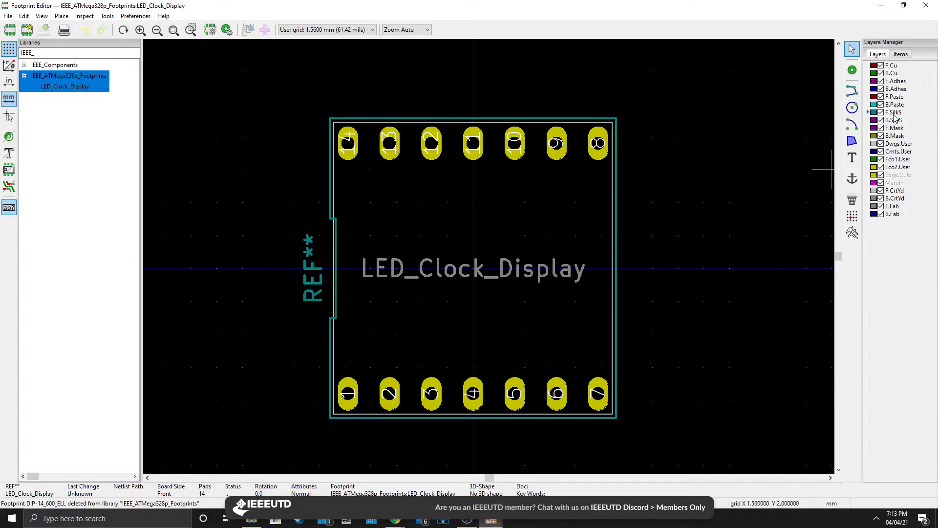
pyautogui.click(892, 114)
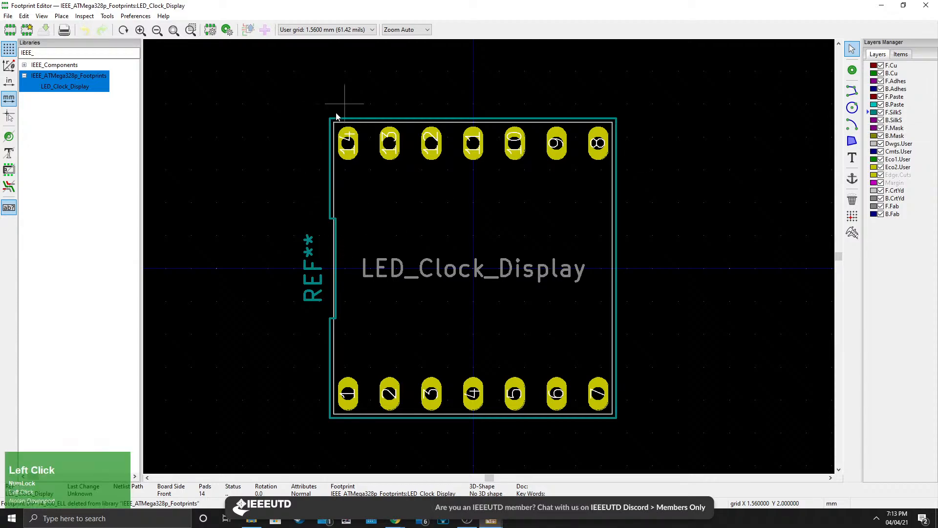
pyautogui.click(881, 113)
pyautogui.click(881, 113)
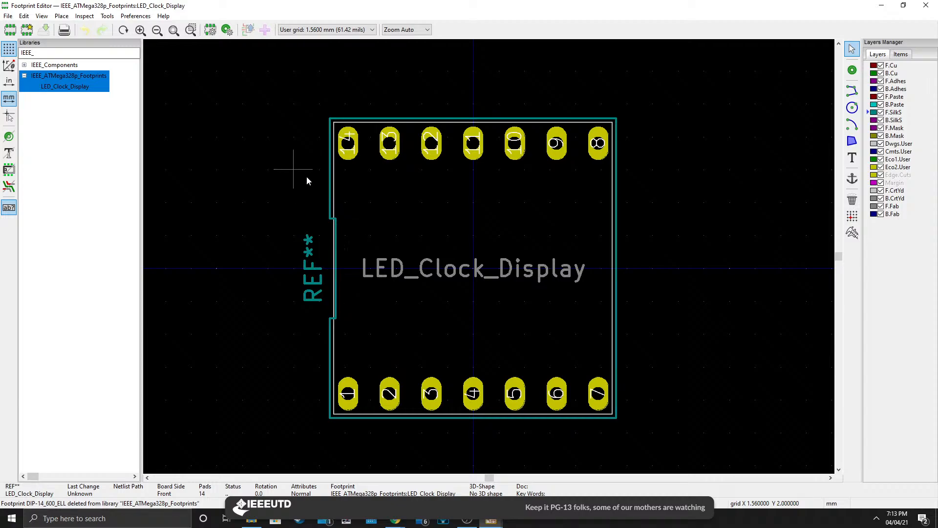
# Preview the footprint in the 3D Viewer, zooming and orbiting the board.
pyautogui.click(40, 16)
pyautogui.click(67, 40)
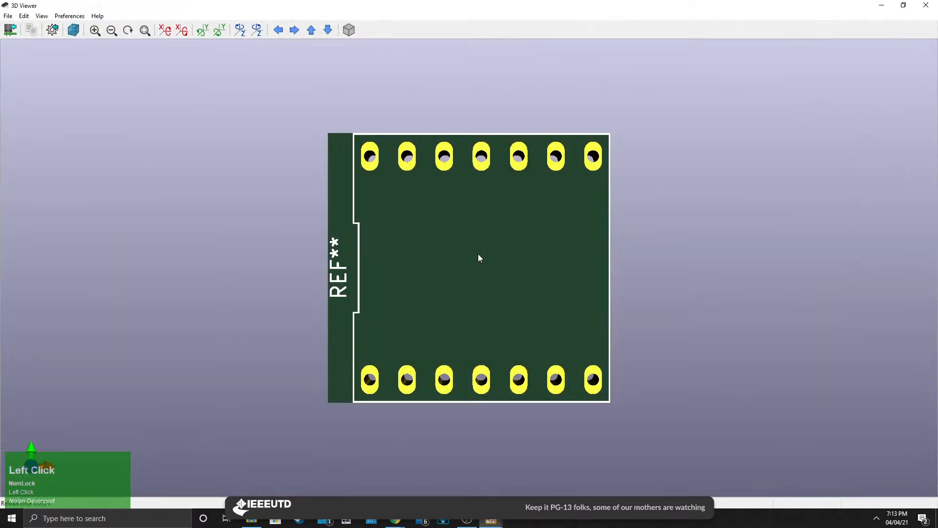
pyautogui.scroll(-2, 464, 269)
pyautogui.moveTo(443, 317); pyautogui.dragTo(506, 273)
pyautogui.click(926, 5)
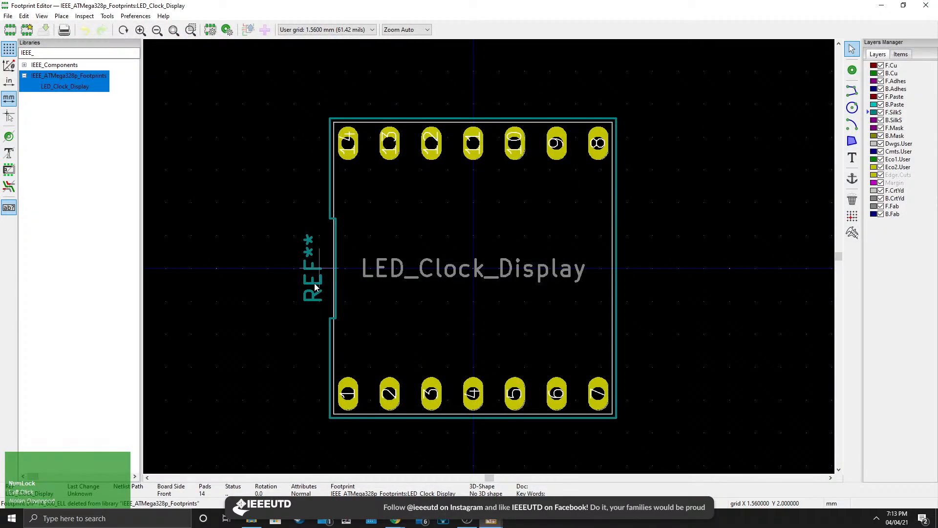
# Move the REF** reference text to the footprint's centre and rotate it horizontal.
pyautogui.press('m')
pyautogui.press('r')
pyautogui.click(473, 247)
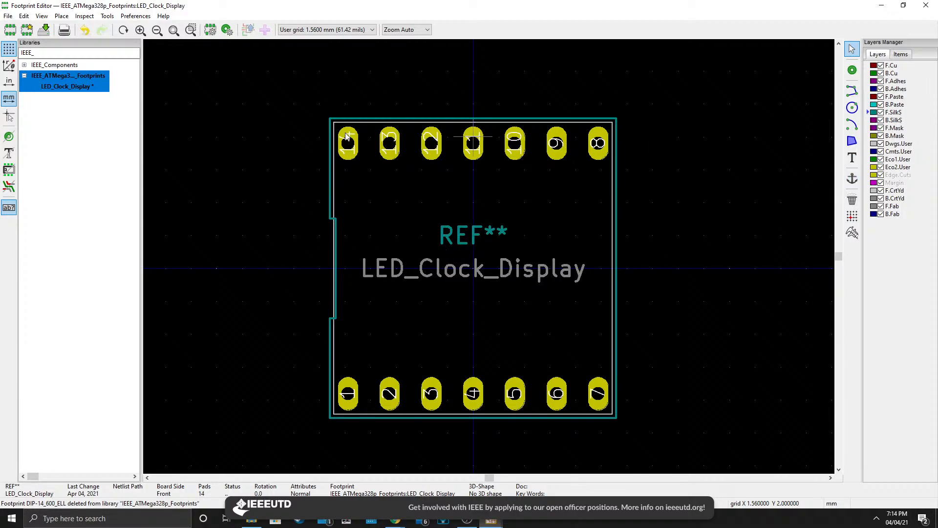
# Check the repositioned reference text in the 3D Viewer.
pyautogui.click(8, 15)
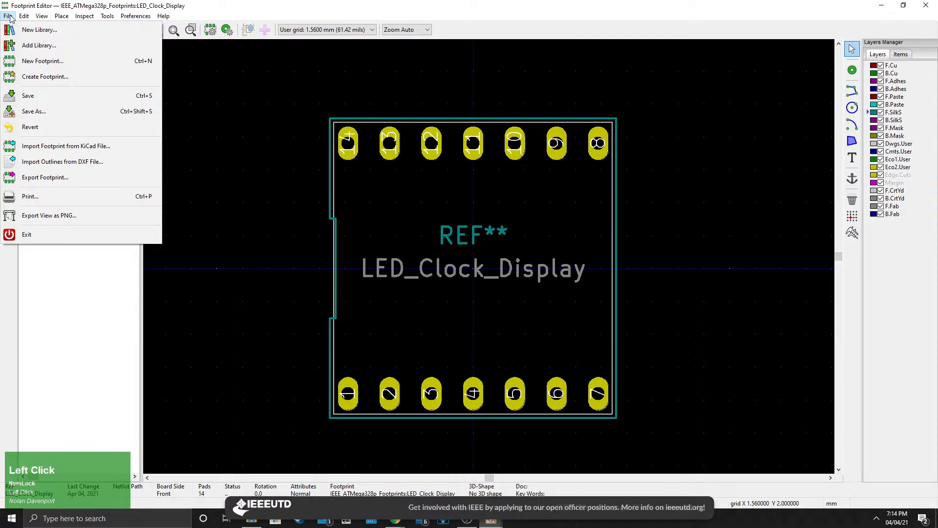
pyautogui.click(8, 16)
pyautogui.click(41, 16)
pyautogui.click(67, 40)
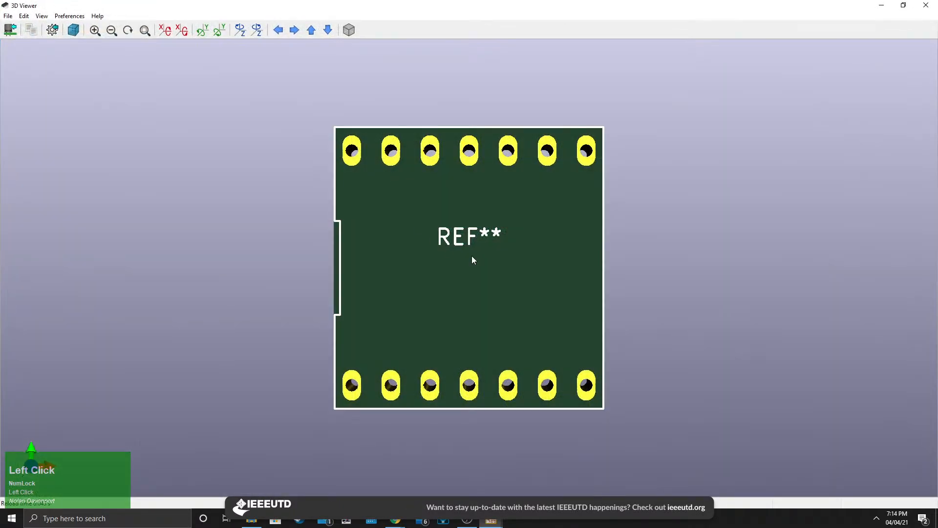
pyautogui.scroll(2, 471, 256)
pyautogui.moveTo(466, 253); pyautogui.dragTo(502, 220)
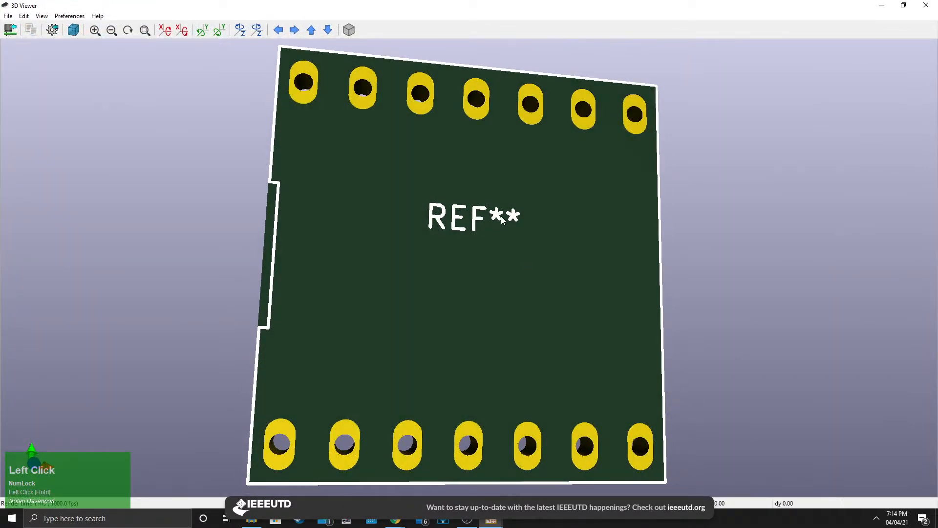
pyautogui.click(926, 6)
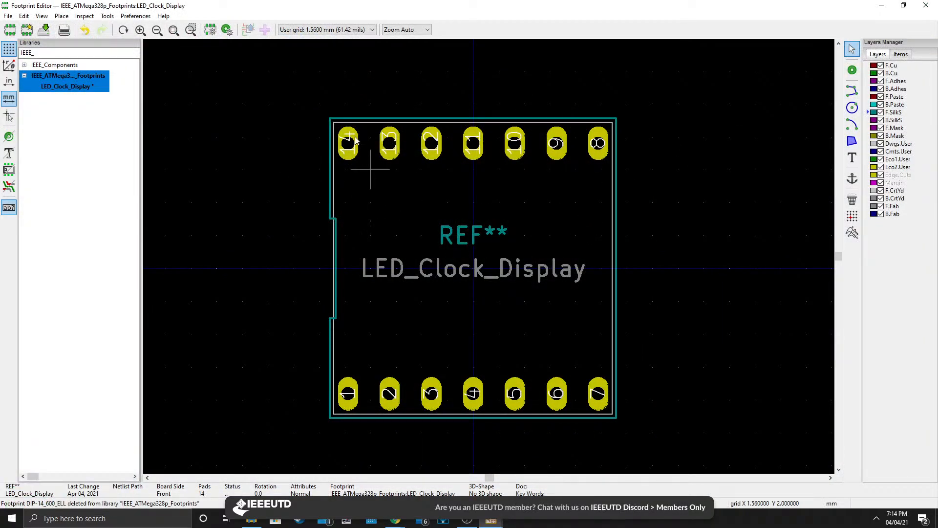
# Set the grid to 0.0051 mm (0.20 mils) with F.SilkS as the working layer.
pyautogui.click(286, 29)
pyautogui.click(315, 116)
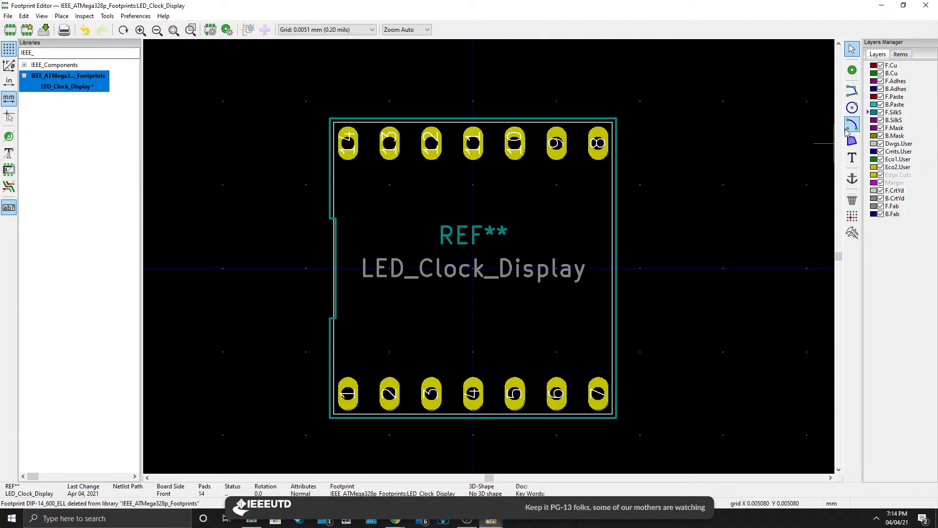
pyautogui.click(889, 115)
pyautogui.click(466, 521)
pyautogui.moveTo(396, 521)
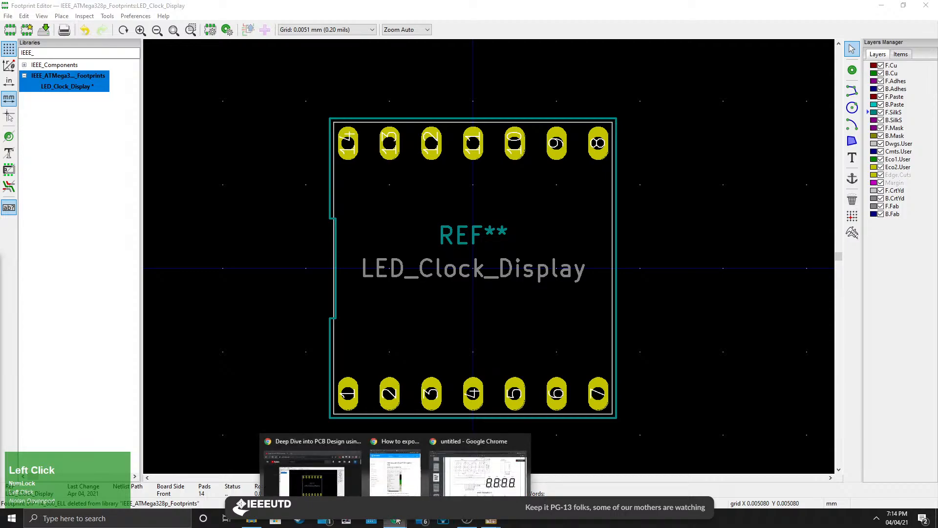
pyautogui.click(478, 475)
pyautogui.moveTo(409, 194); pyautogui.dragTo(411, 198, button='middle')
pyautogui.scroll(2, 410, 198)
pyautogui.scroll(-1, 382, 358)
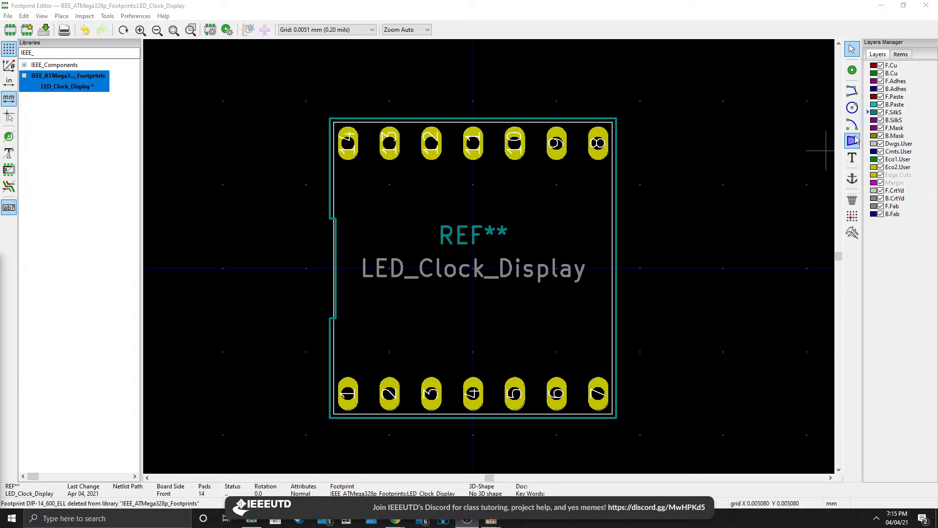
# Delete the outline segments around the footprint's top-left corner and side notch.
pyautogui.click(851, 49)
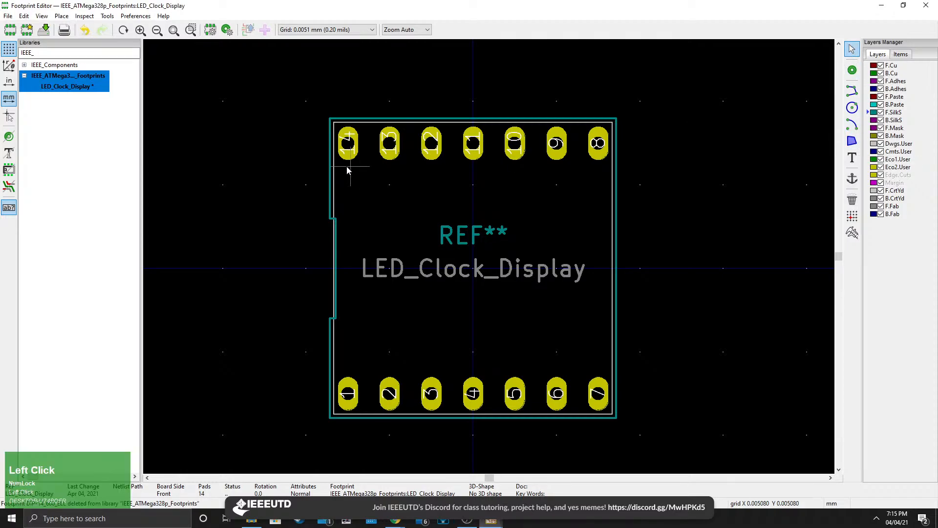
pyautogui.scroll(5, 344, 168)
pyautogui.click(429, 261)
pyautogui.press('Delete')
pyautogui.scroll(-3, 429, 261)
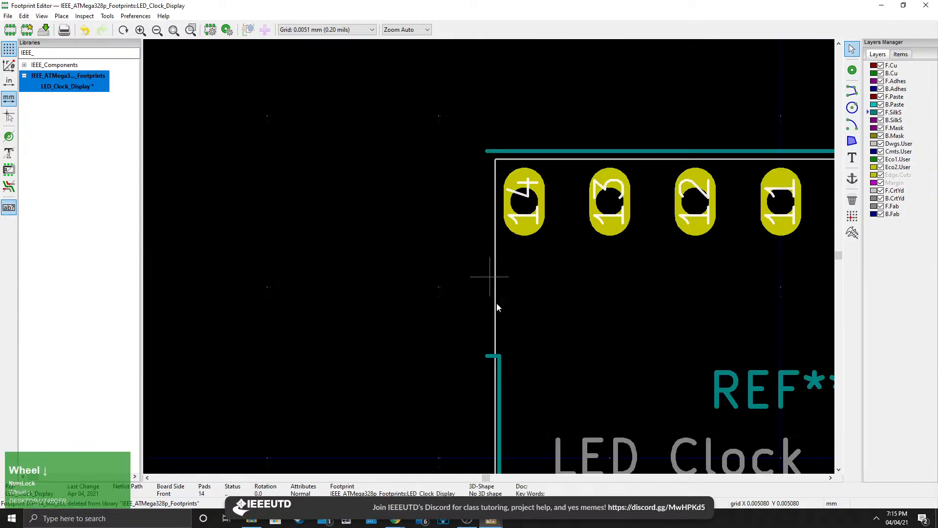
pyautogui.moveTo(492, 390); pyautogui.dragTo(467, 256, button='middle')
pyautogui.scroll(3, 467, 244)
pyautogui.click(473, 150)
pyautogui.press('Delete')
pyautogui.click(523, 212)
pyautogui.press('Delete')
pyautogui.scroll(-3, 513, 229)
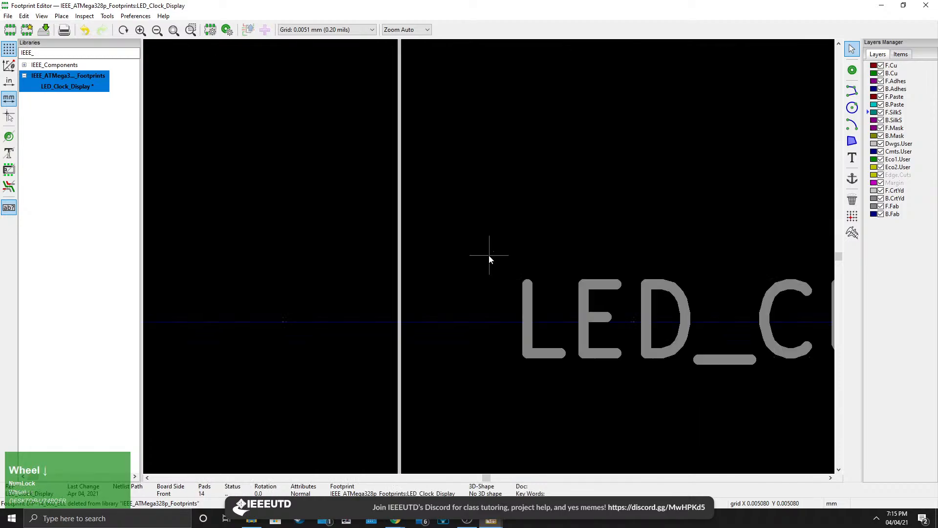
# Delete the silkscreen and courtyard segments along the footprint's top edge.
pyautogui.moveTo(435, 377); pyautogui.dragTo(464, 263, button='middle')
pyautogui.scroll(3, 464, 265)
pyautogui.click(615, 201)
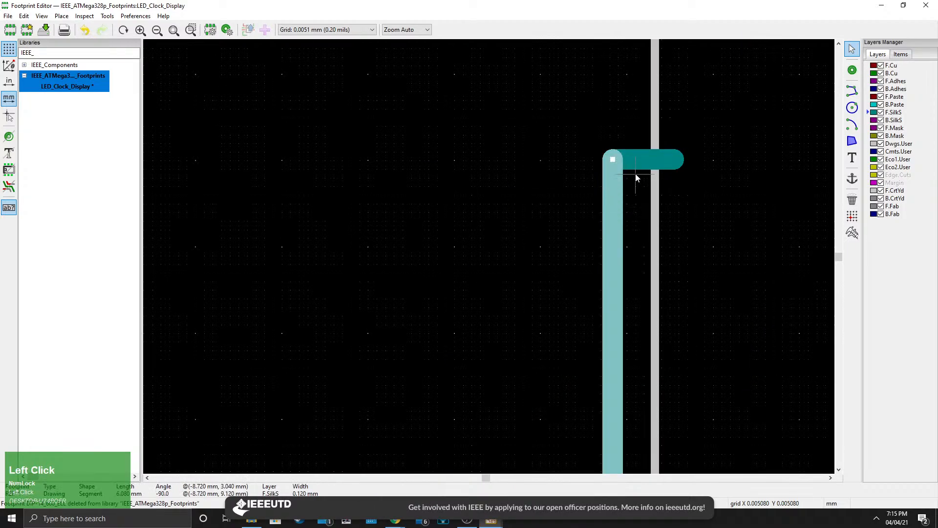
pyautogui.press('Delete')
pyautogui.moveTo(658, 300); pyautogui.dragTo(444, 83, button='middle')
pyautogui.click(545, 397)
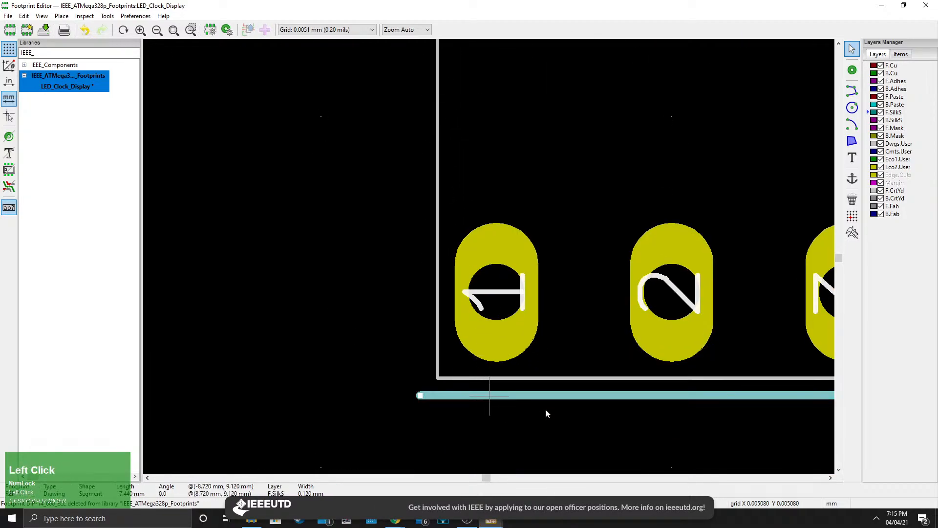
pyautogui.scroll(-1, 546, 408)
pyautogui.scroll(-4, 641, 221)
pyautogui.moveTo(801, 203); pyautogui.dragTo(388, 313, button='middle')
pyautogui.scroll(4, 422, 285)
pyautogui.moveTo(200, 251); pyautogui.dragTo(463, 408, button='middle')
pyautogui.click(443, 239)
pyautogui.press('Delete')
pyautogui.scroll(-4, 519, 205)
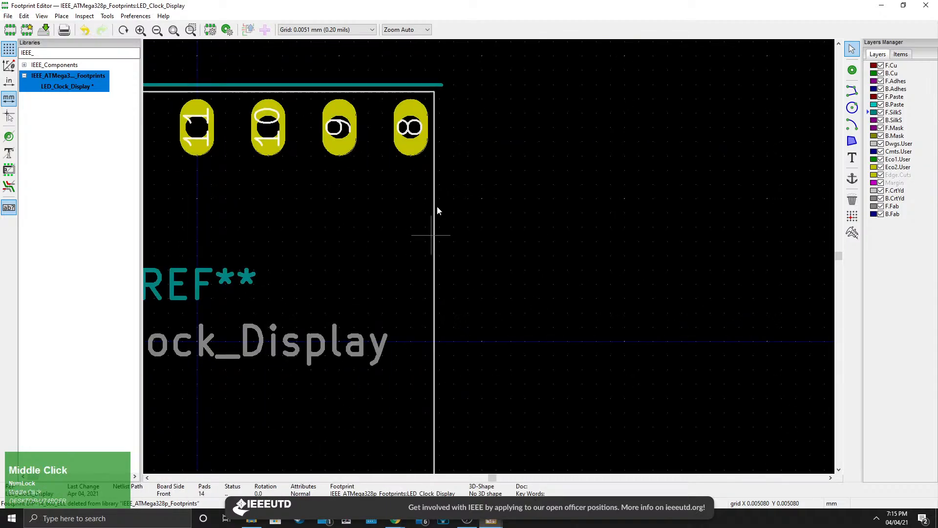
pyautogui.click(417, 85)
pyautogui.press('Delete')
# Delete the remaining silkscreen and courtyard segments on the sides and bottom edge.
pyautogui.scroll(-4, 416, 177)
pyautogui.moveTo(353, 232); pyautogui.dragTo(540, 318, button='middle')
pyautogui.scroll(4, 449, 196)
pyautogui.moveTo(551, 351); pyautogui.dragTo(453, 272, button='middle')
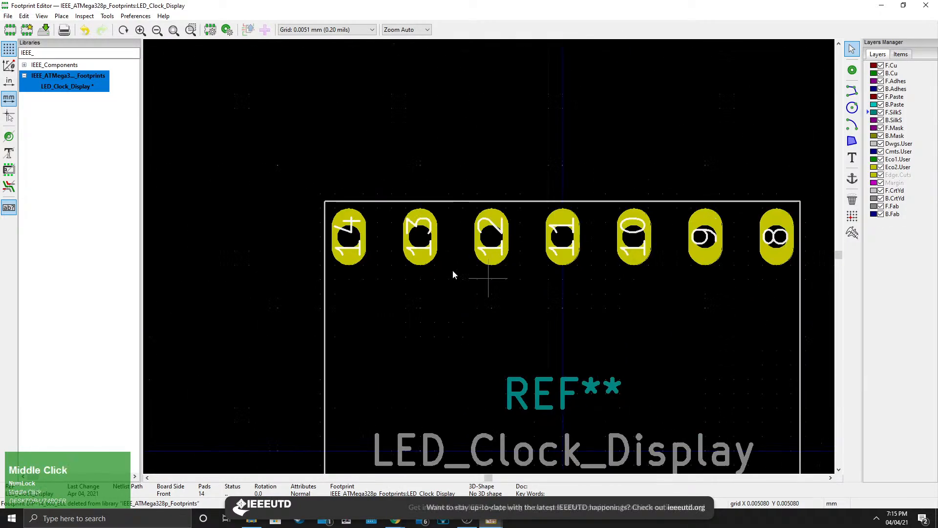
pyautogui.click(473, 199)
pyautogui.press('Delete')
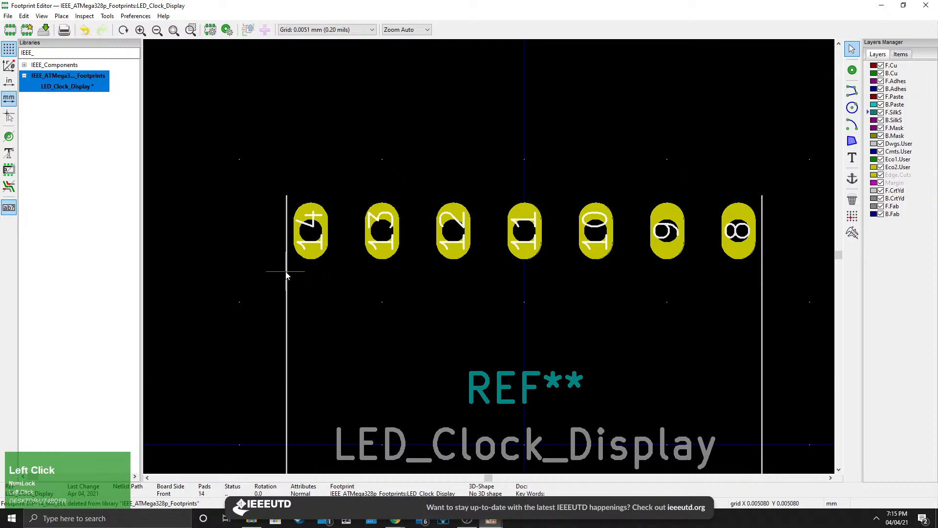
pyautogui.click(287, 316)
pyautogui.press('Delete')
pyautogui.moveTo(430, 450); pyautogui.dragTo(386, 163, button='middle')
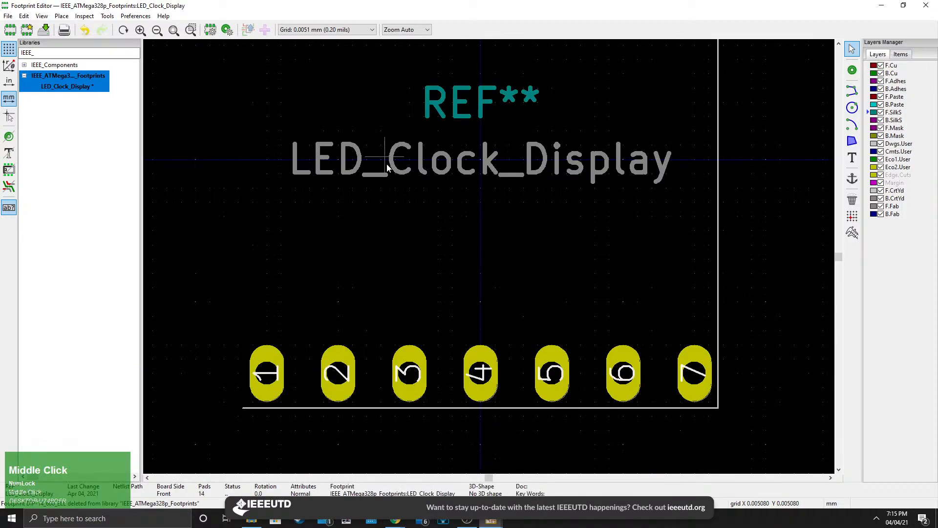
pyautogui.click(361, 406)
pyautogui.press('Delete')
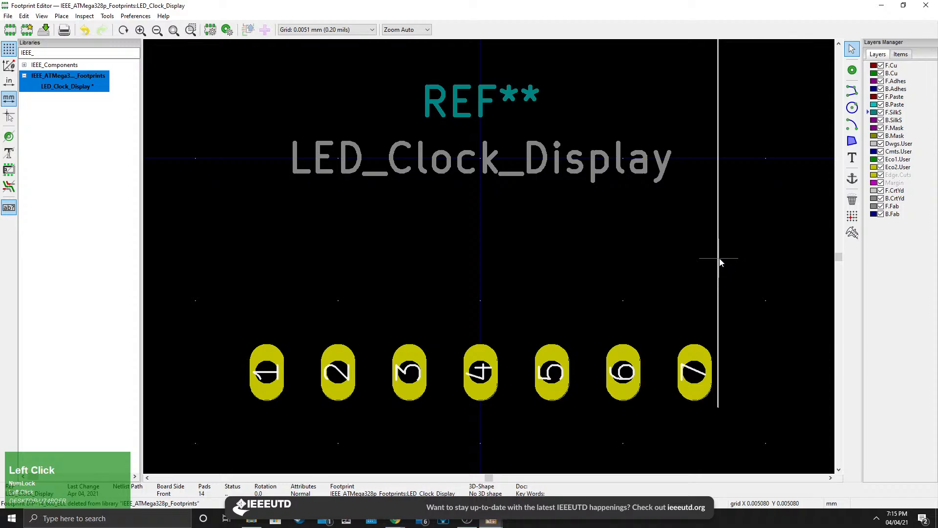
pyautogui.scroll(5, 719, 258)
pyautogui.click(468, 285)
pyautogui.press('Delete')
pyautogui.scroll(-5, 468, 285)
pyautogui.scroll(-3, 489, 256)
pyautogui.moveTo(409, 283); pyautogui.dragTo(492, 258, button='middle')
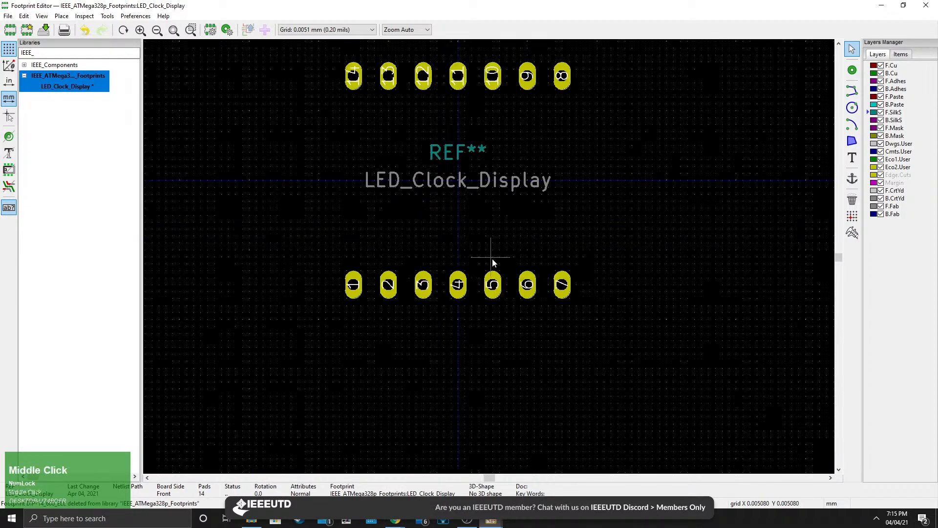
pyautogui.moveTo(496, 111); pyautogui.dragTo(521, 268, button='middle')
pyautogui.scroll(-1, 521, 268)
pyautogui.moveTo(476, 332); pyautogui.dragTo(491, 292, button='middle')
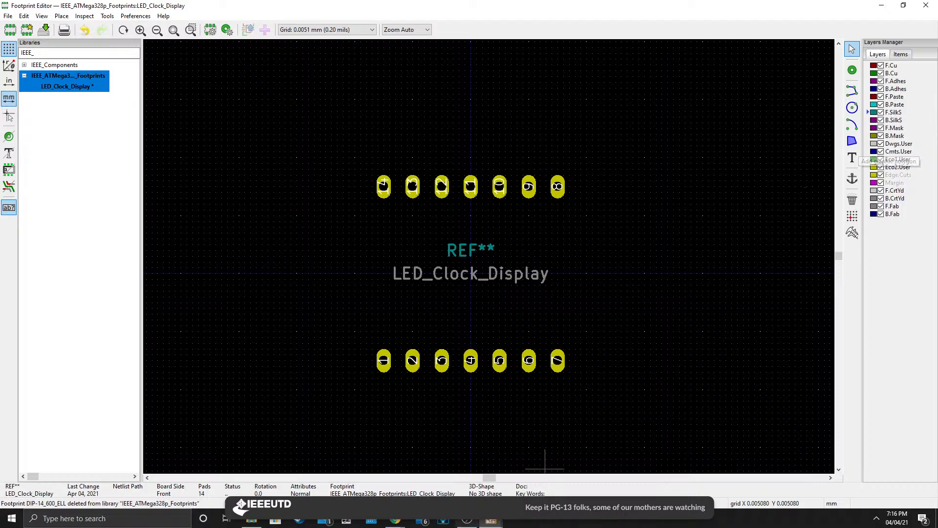
# Consult the display's package dimensions in the datasheet.
pyautogui.click(395, 521)
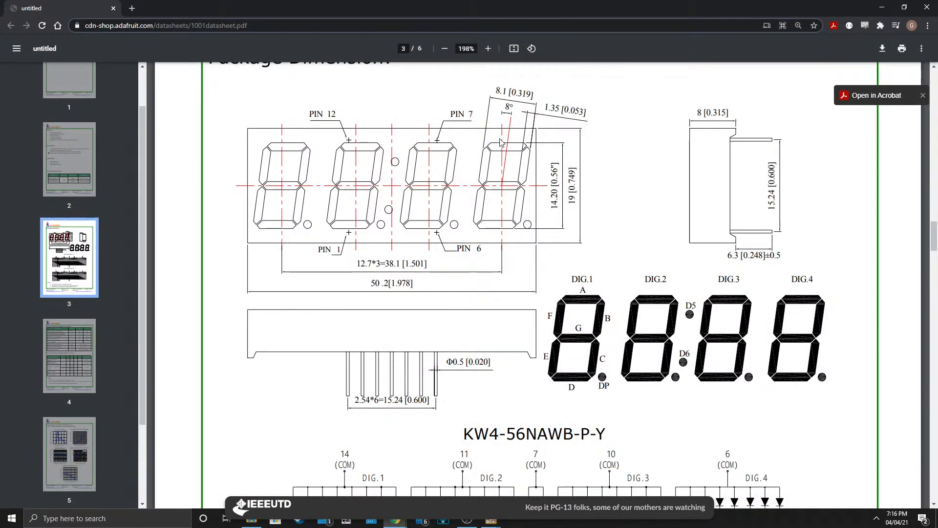
pyautogui.click(492, 521)
pyautogui.click(592, 477)
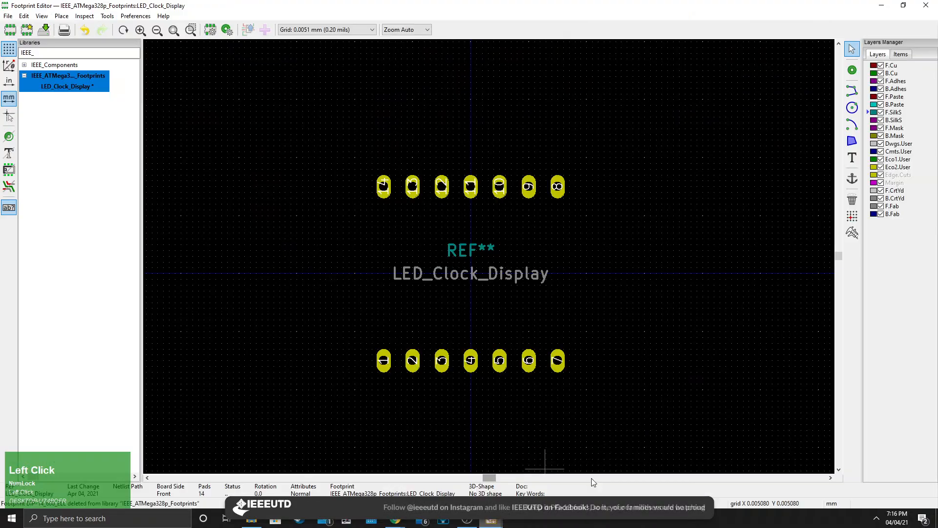
# Review the user-defined grid settings and close the dialog.
pyautogui.click(313, 31)
pyautogui.click(313, 32)
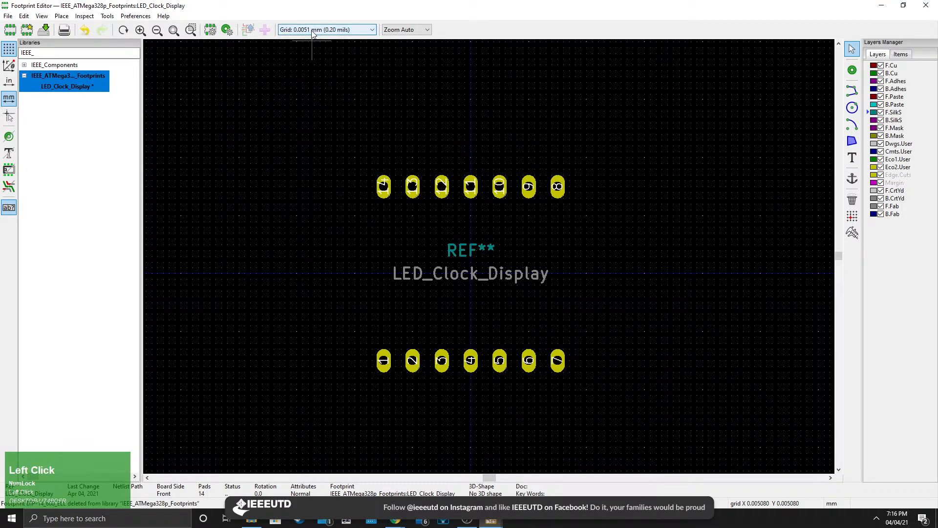
pyautogui.click(311, 33)
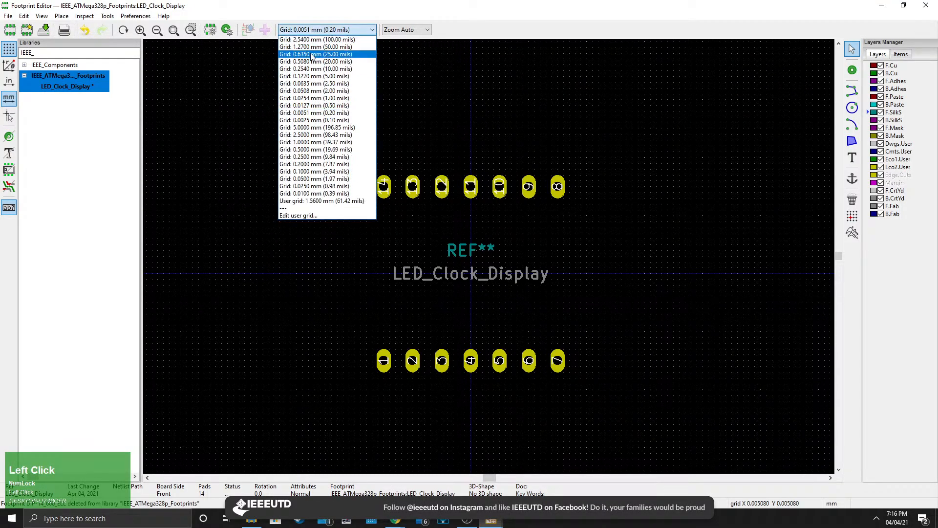
pyautogui.click(307, 217)
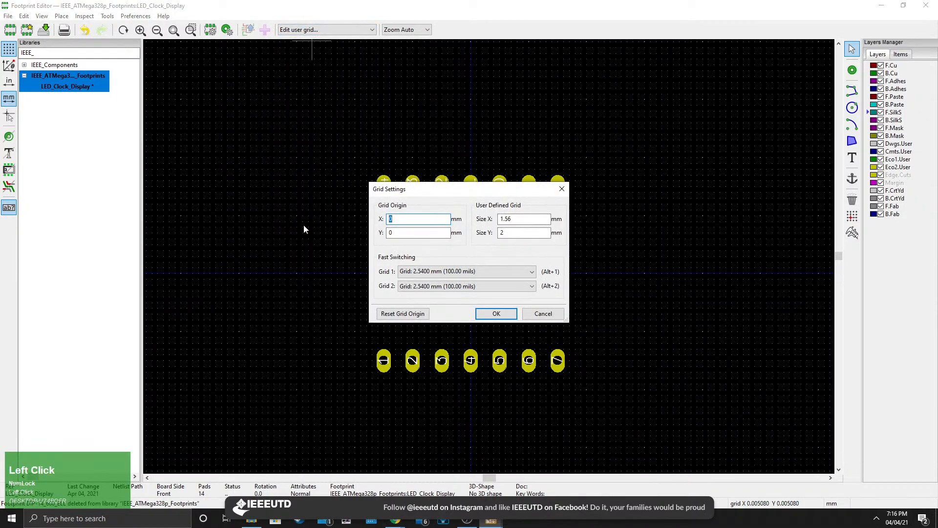
pyautogui.moveTo(400, 193); pyautogui.dragTo(617, 288)
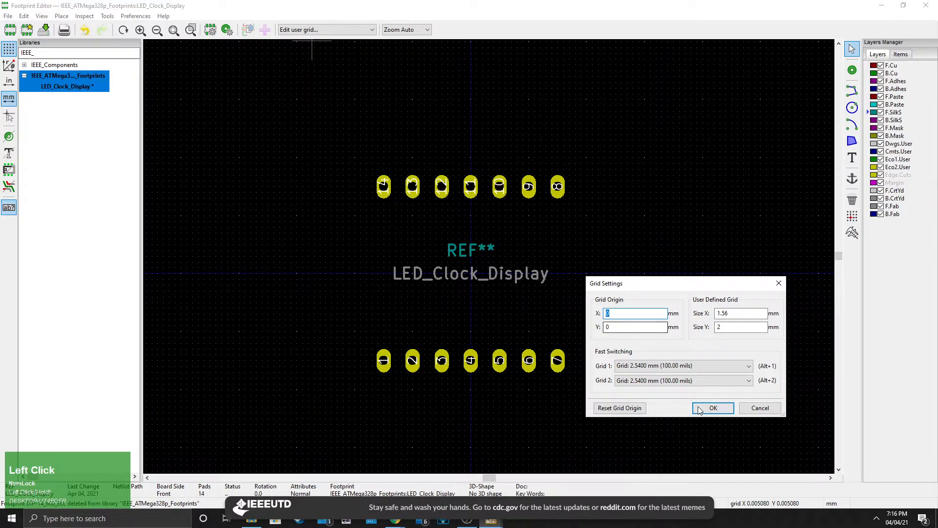
pyautogui.click(713, 408)
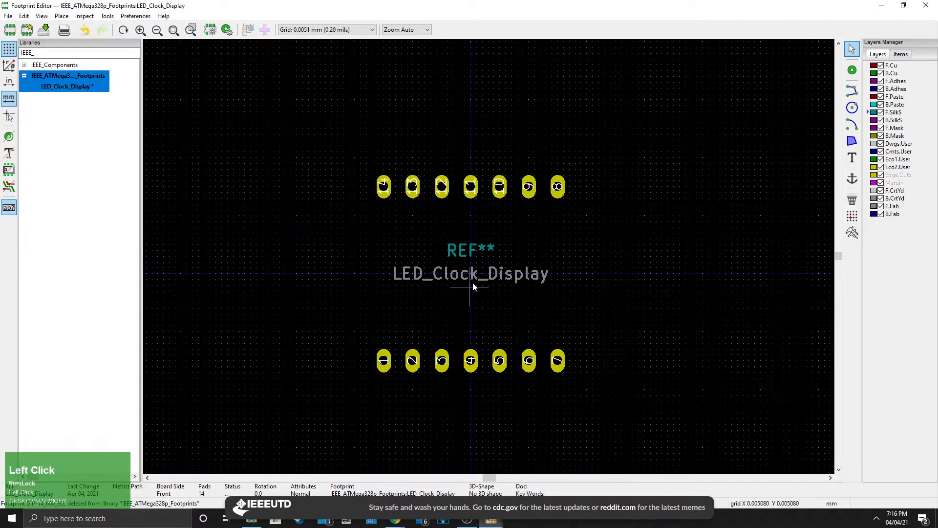
# Set the grid origin to X -25.1 mm and Y -9.5 mm, referring to the datasheet's package dimensions.
pyautogui.click(326, 29)
pyautogui.click(311, 215)
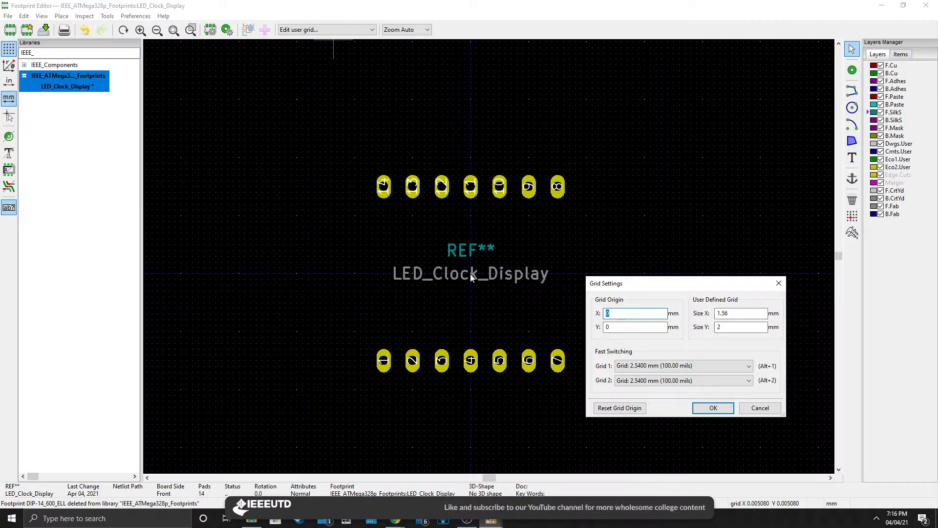
pyautogui.moveTo(631, 283); pyautogui.dragTo(641, 258)
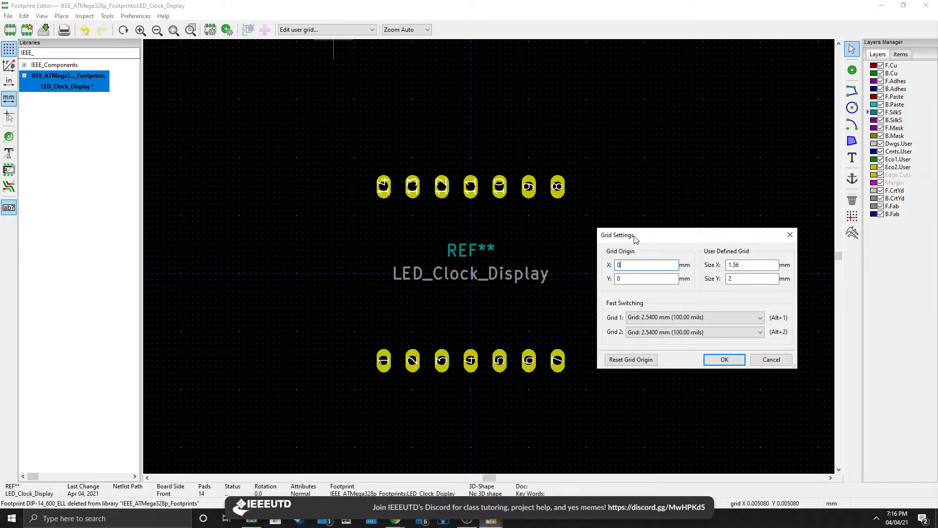
pyautogui.moveTo(634, 236); pyautogui.dragTo(687, 230)
pyautogui.click(399, 519)
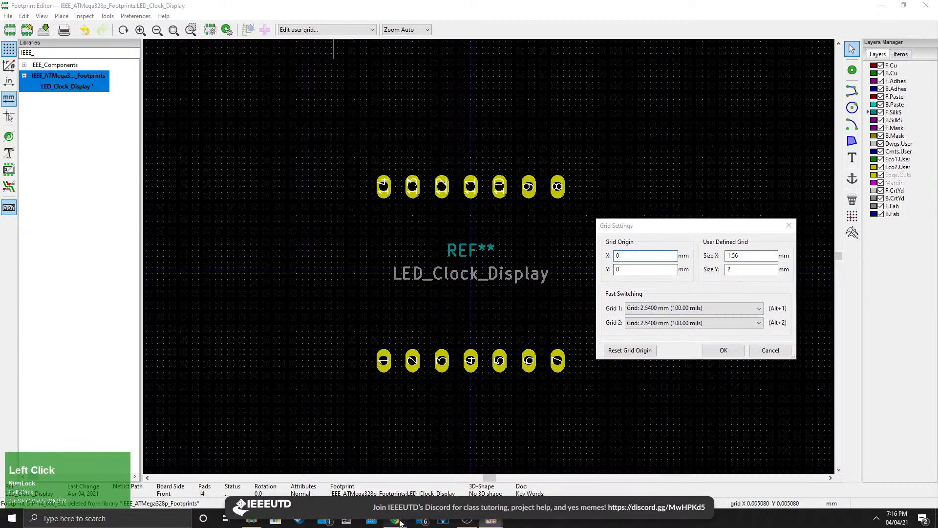
pyautogui.scroll(2, 366, 295)
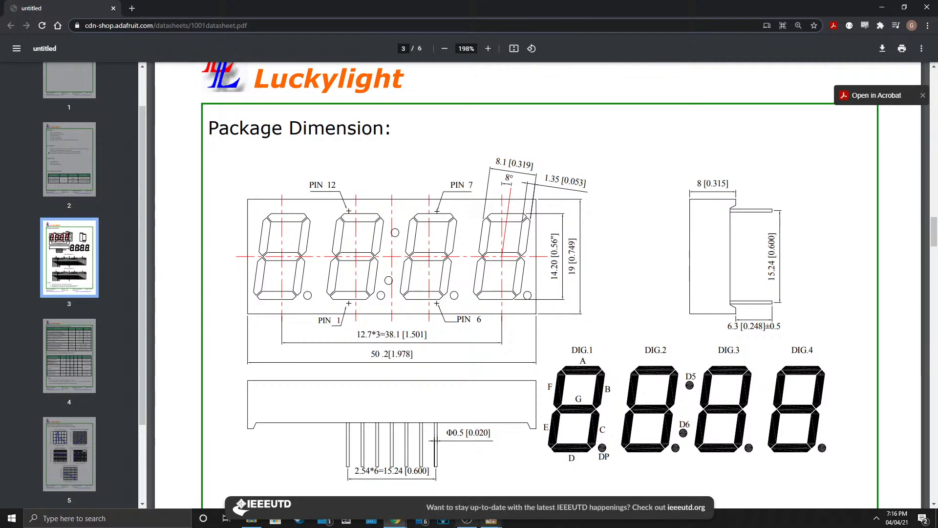
pyautogui.click(493, 522)
pyautogui.click(596, 472)
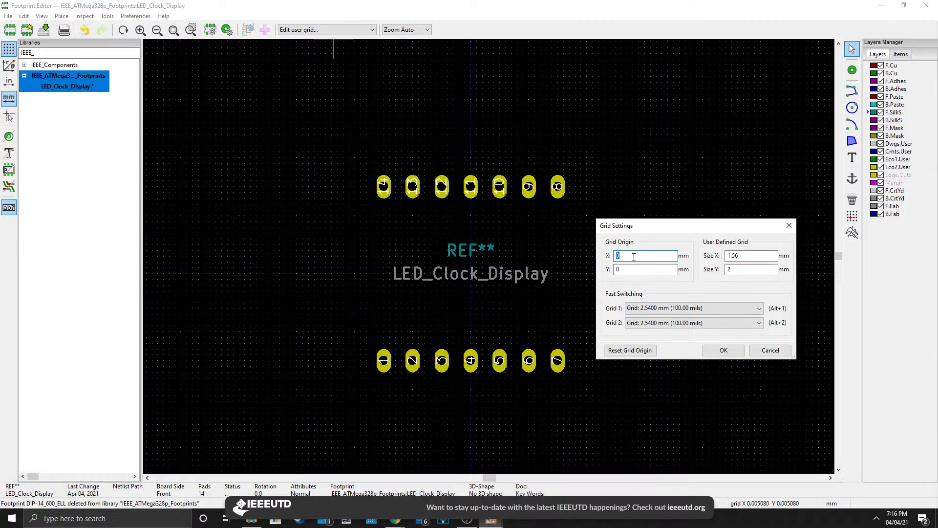
pyautogui.write('-25.1')
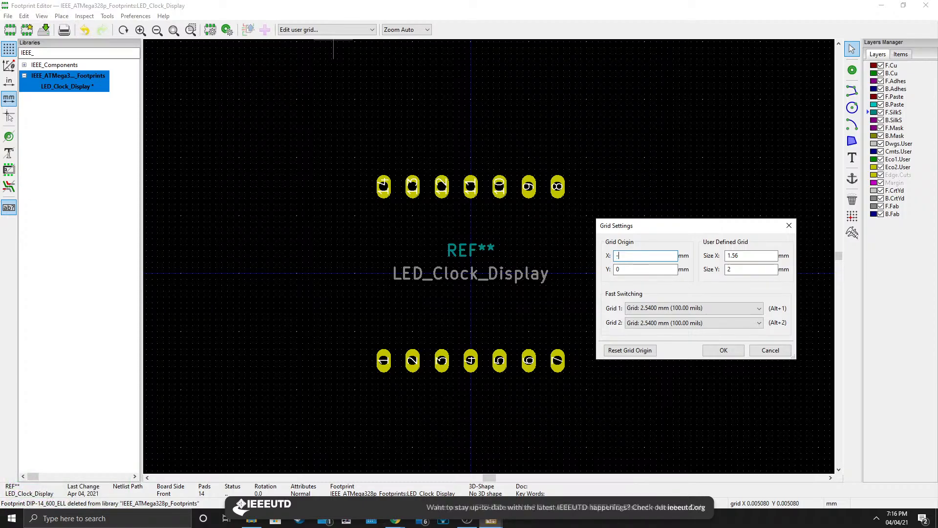
pyautogui.click(628, 270)
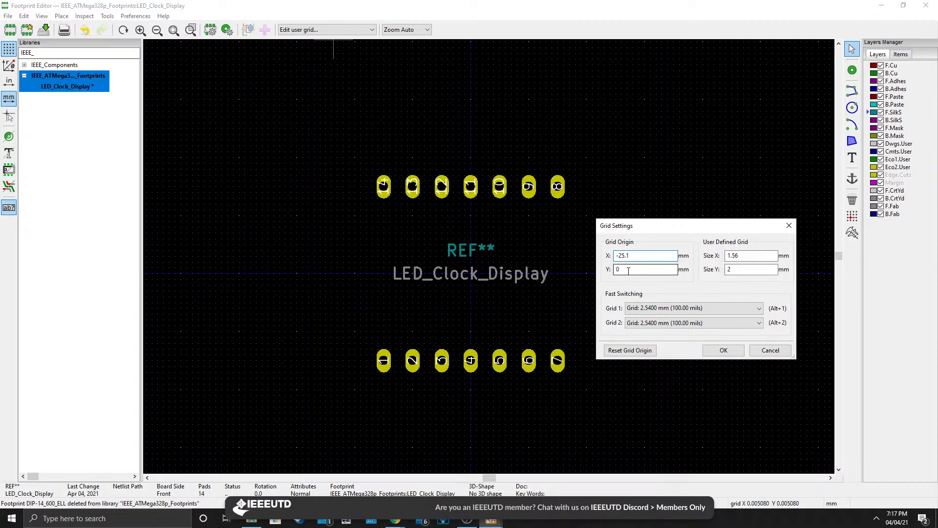
pyautogui.click(629, 271)
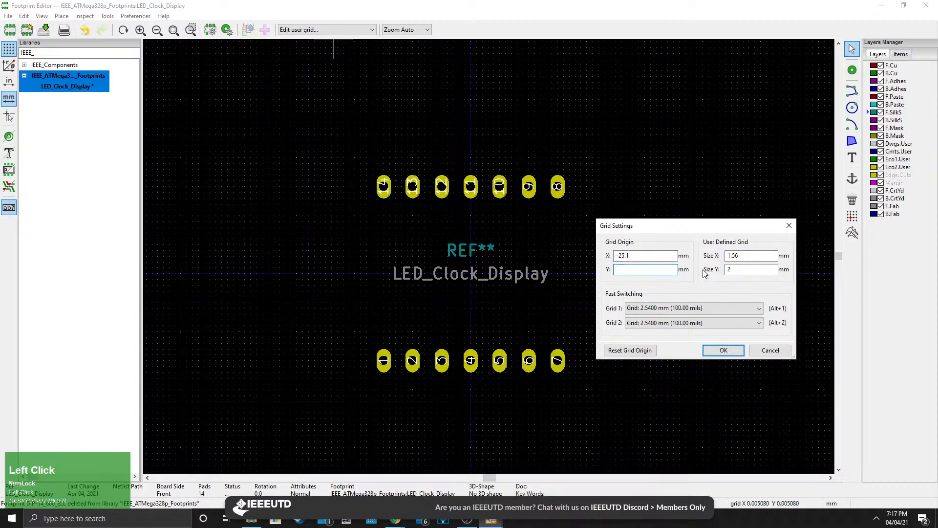
pyautogui.write('-9.5')
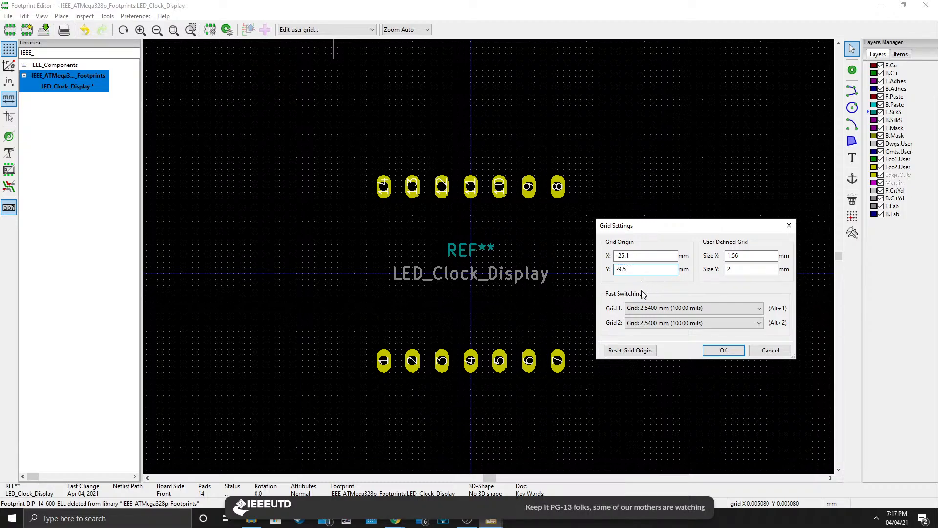
pyautogui.click(723, 350)
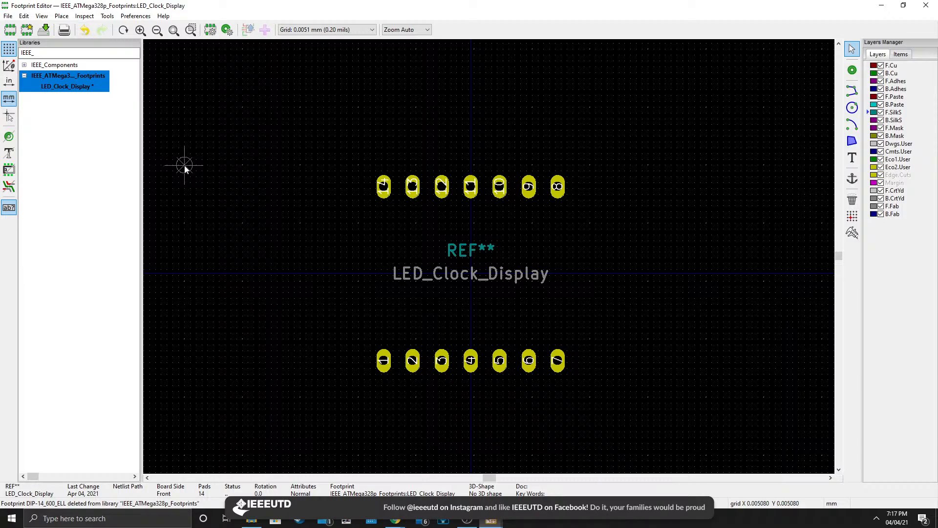
# Reopen the grid settings and compare them with the datasheet's package dimensions.
pyautogui.click(309, 30)
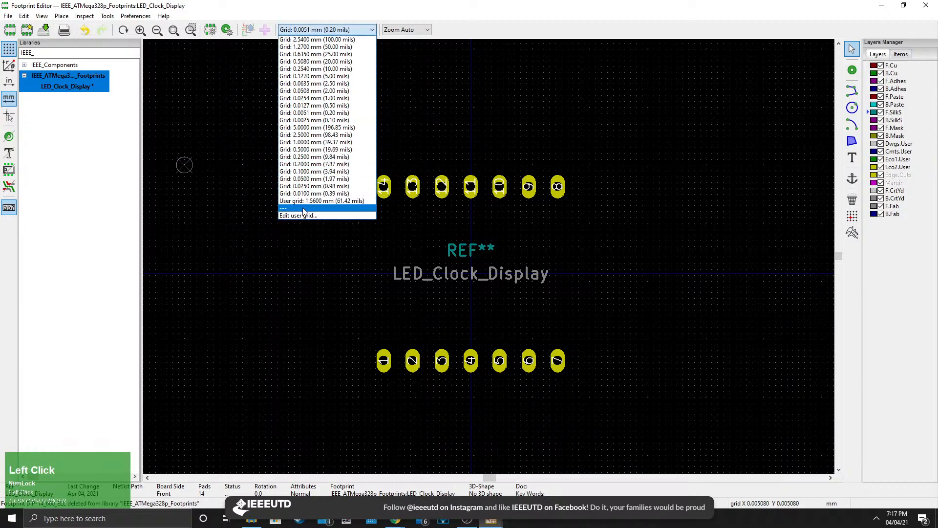
pyautogui.click(300, 215)
pyautogui.moveTo(634, 229); pyautogui.dragTo(574, 230)
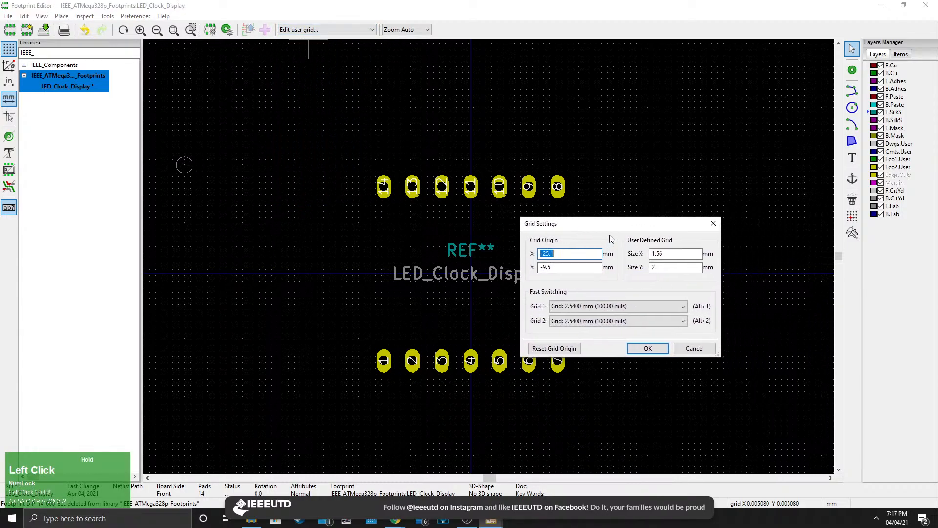
pyautogui.click(491, 520)
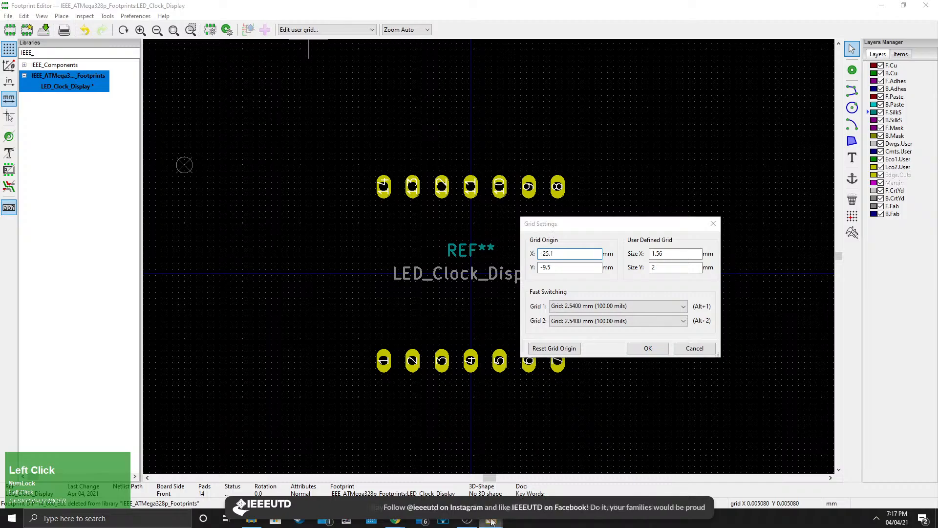
pyautogui.click(599, 495)
pyautogui.click(601, 481)
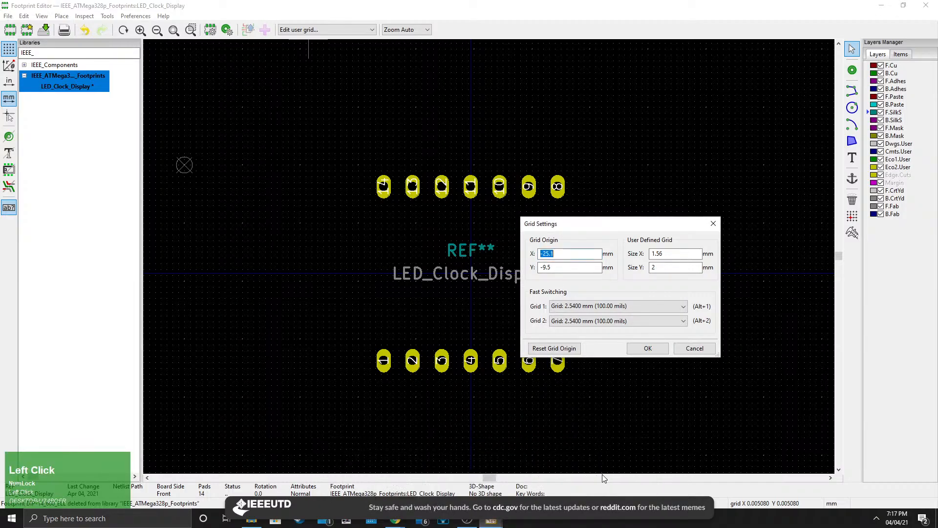
pyautogui.click(395, 521)
pyautogui.click(495, 481)
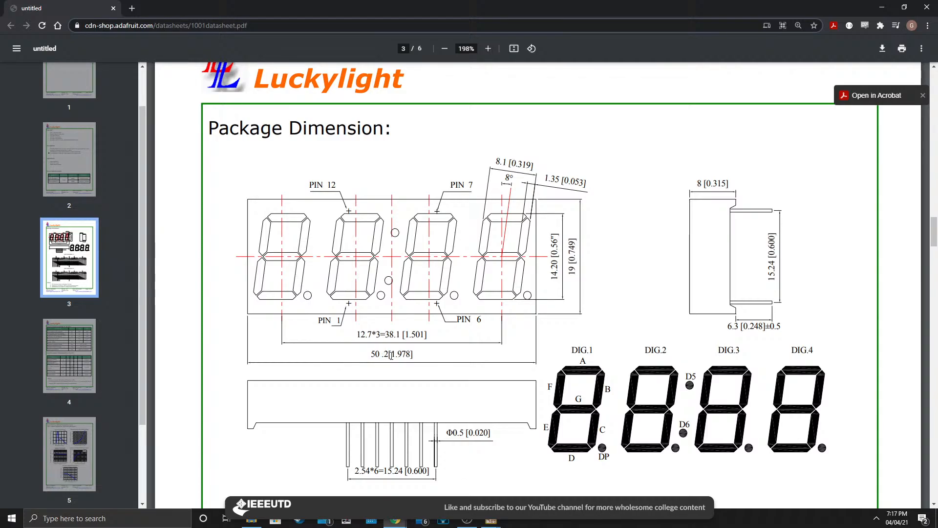
pyautogui.click(492, 521)
pyautogui.click(603, 468)
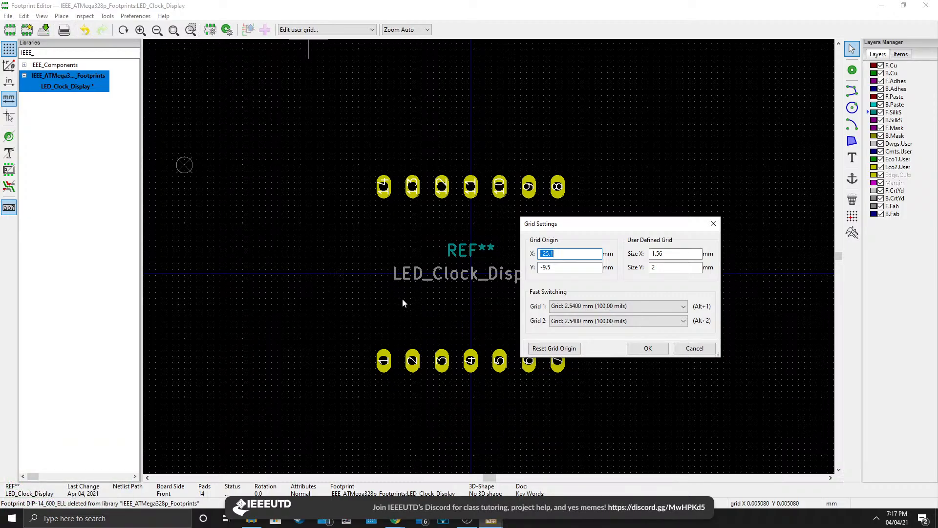
# Set the user-defined grid size to 0.2 mm in X and 1 mm in Y.
pyautogui.click(674, 254)
pyautogui.write('0.2')
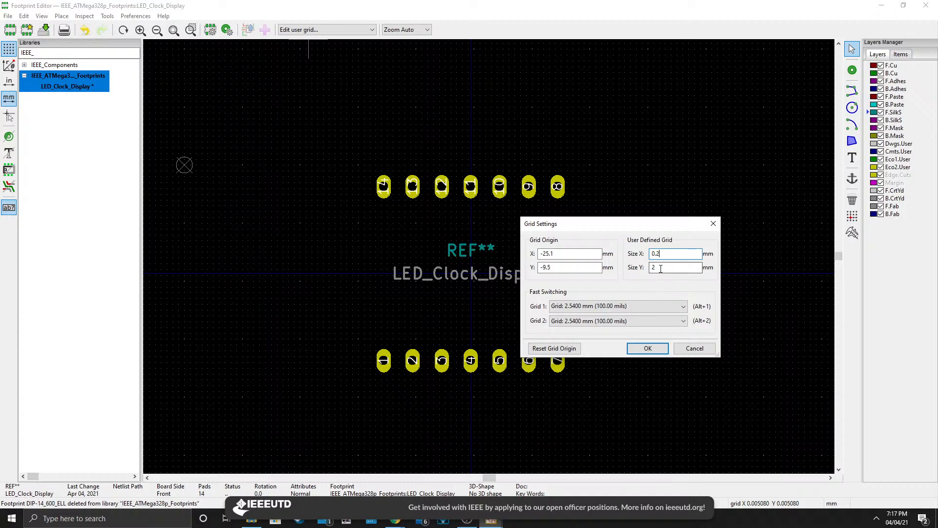
pyautogui.click(396, 520)
pyautogui.click(482, 478)
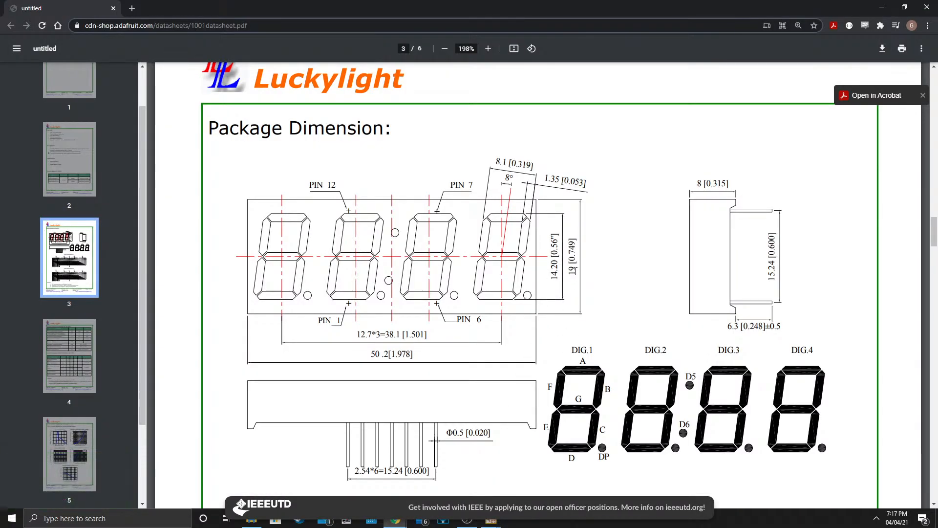
pyautogui.click(491, 521)
pyautogui.click(557, 469)
pyautogui.press('Tab')
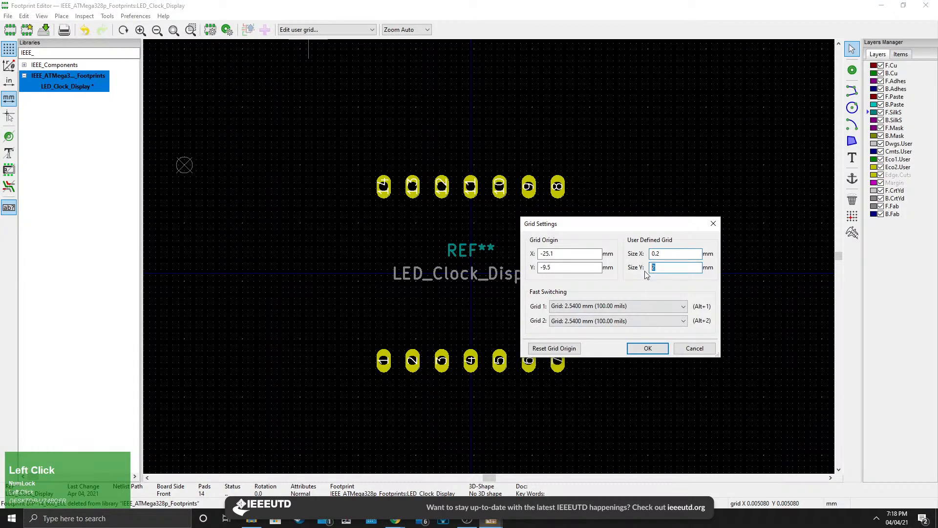
pyautogui.write('1')
pyautogui.click(647, 348)
# Switch to the 0.2 mm user grid and make F.SilkS the active layer.
pyautogui.click(326, 29)
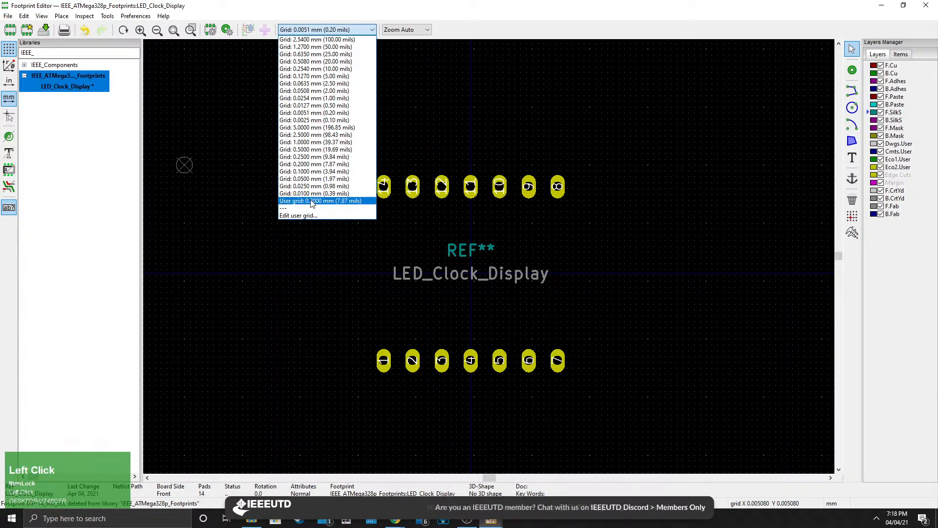
pyautogui.click(320, 201)
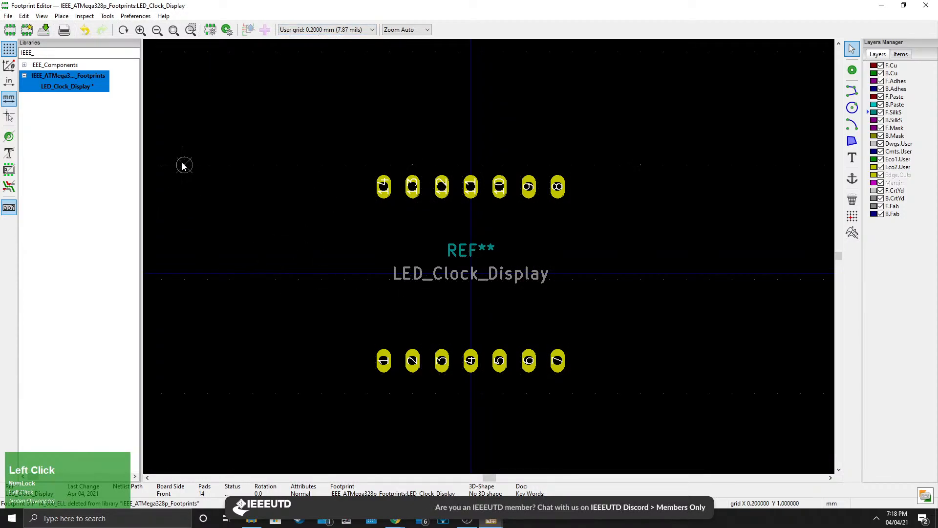
pyautogui.scroll(5, 488, 262)
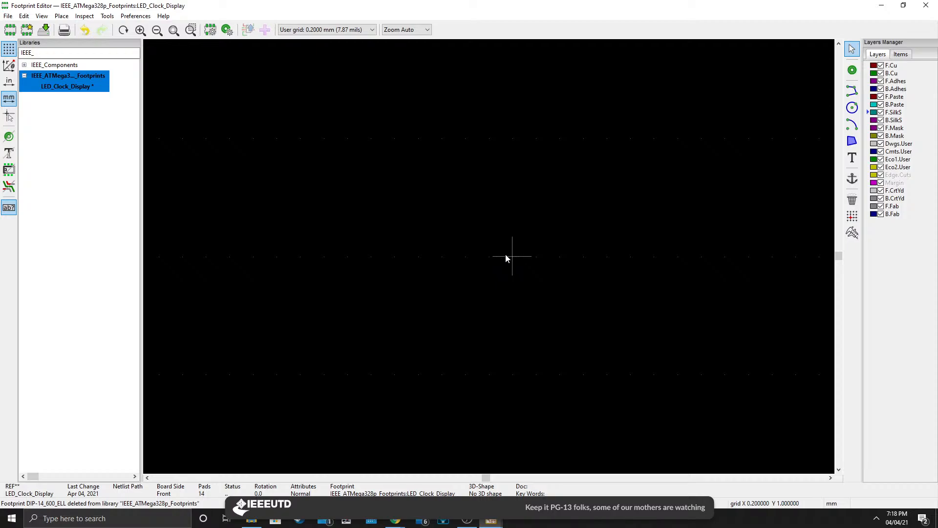
pyautogui.scroll(-5, 485, 260)
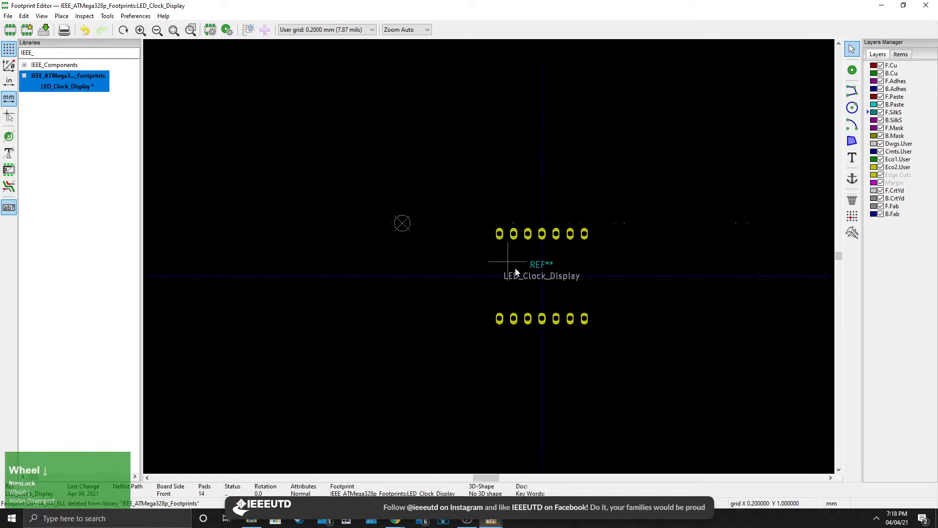
pyautogui.moveTo(509, 268); pyautogui.dragTo(485, 279, button='middle')
pyautogui.scroll(2, 485, 278)
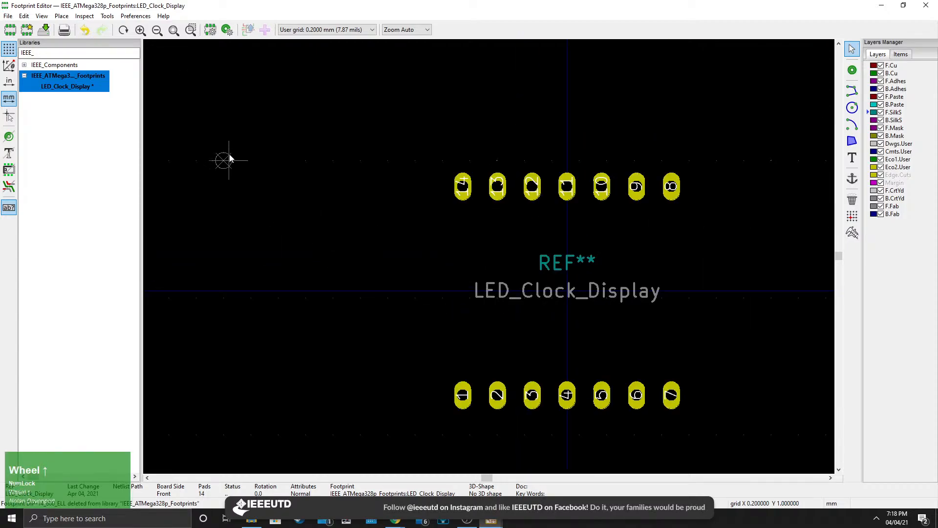
pyautogui.scroll(3, 226, 160)
pyautogui.click(891, 114)
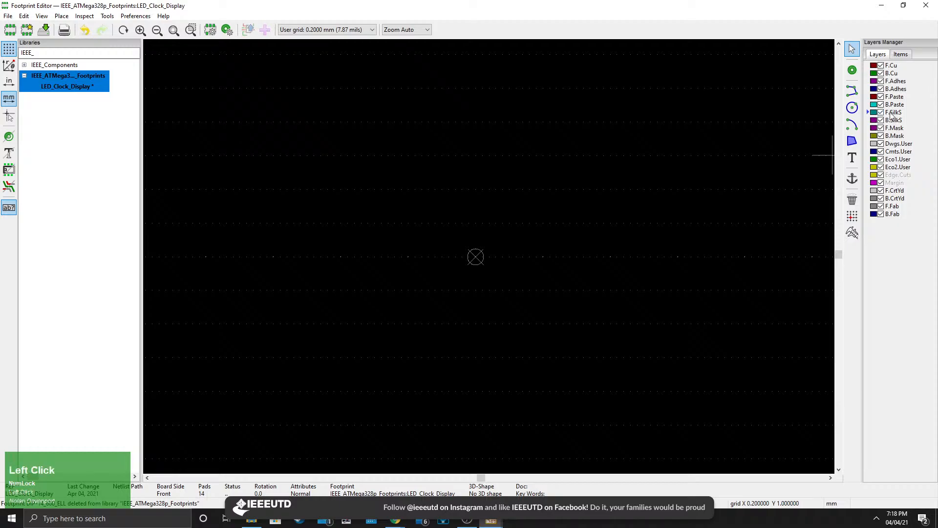
pyautogui.scroll(2, 490, 266)
pyautogui.click(488, 257)
# Start a graphic line at the grid origin and draw the outline's 19 mm left edge downward.
pyautogui.click(851, 92)
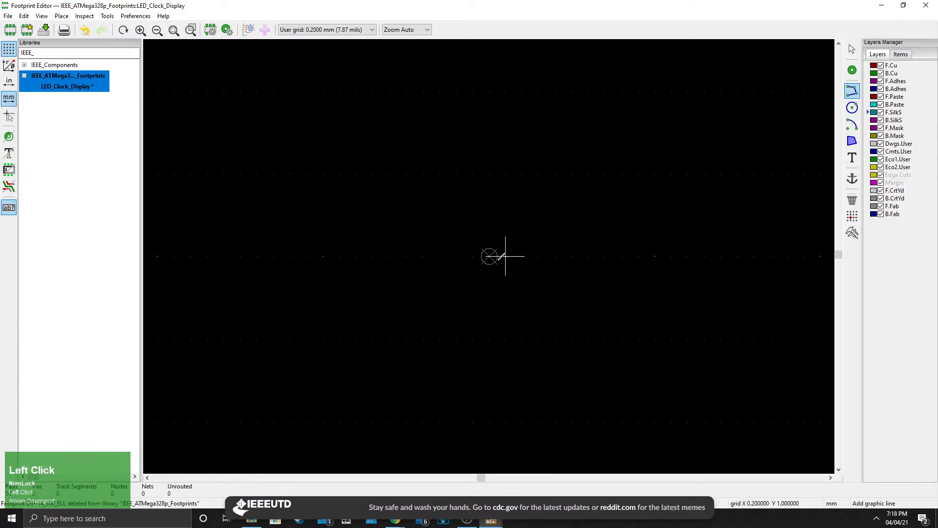
pyautogui.click(489, 255)
pyautogui.scroll(-5, 538, 339)
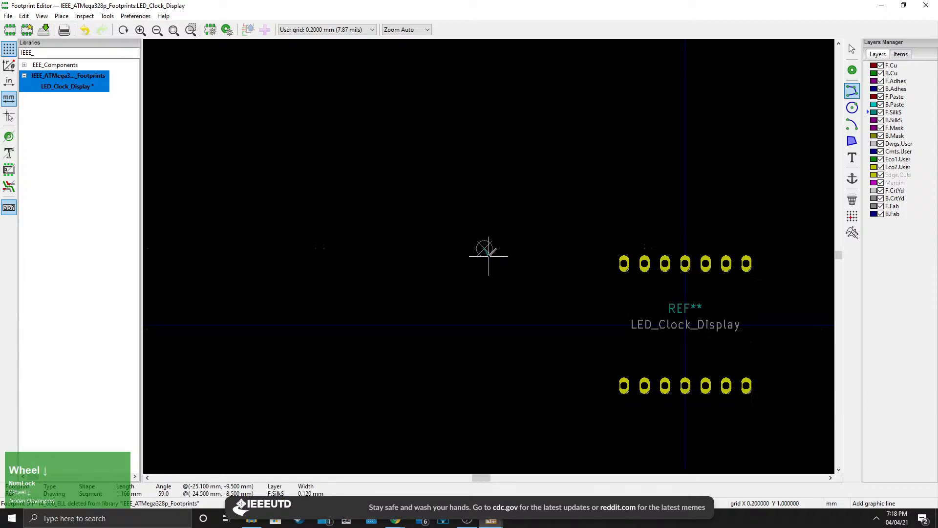
pyautogui.moveTo(553, 285); pyautogui.dragTo(455, 239, button='middle')
pyautogui.scroll(-4, 482, 255)
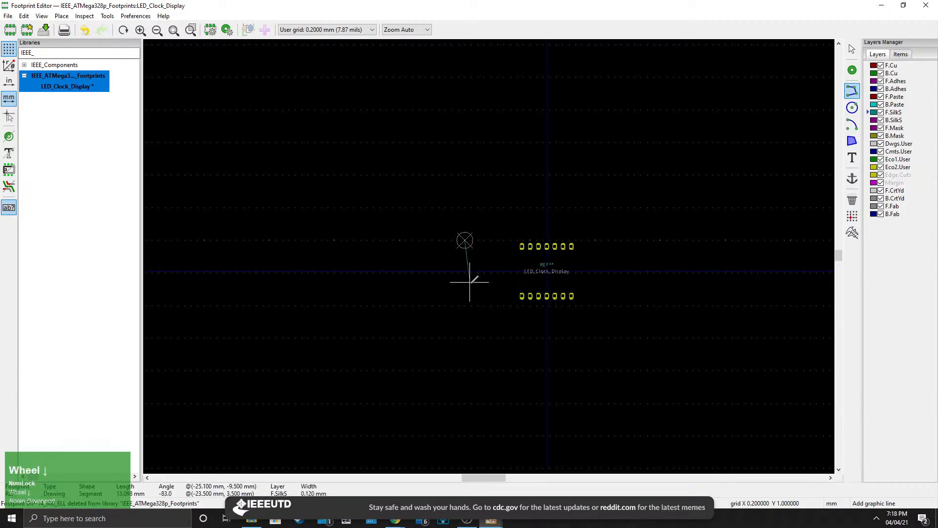
pyautogui.scroll(1, 489, 254)
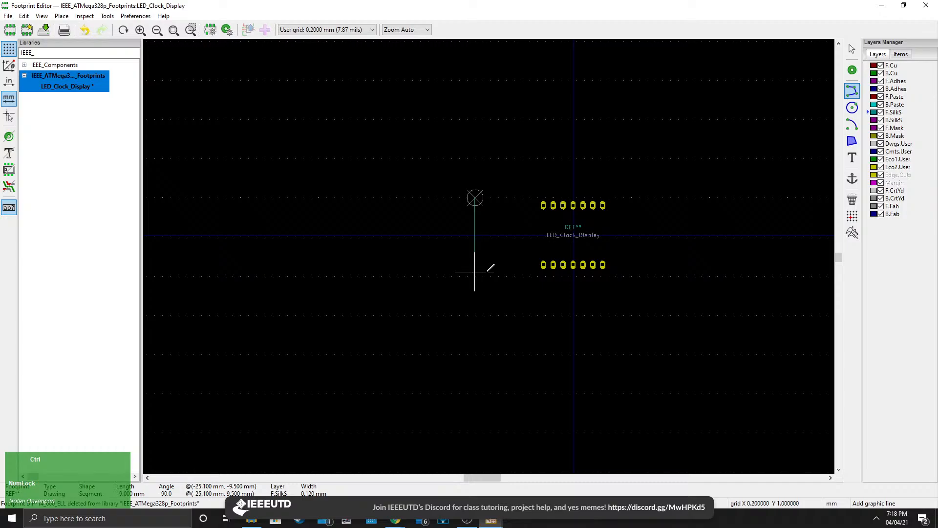
pyautogui.click(489, 271)
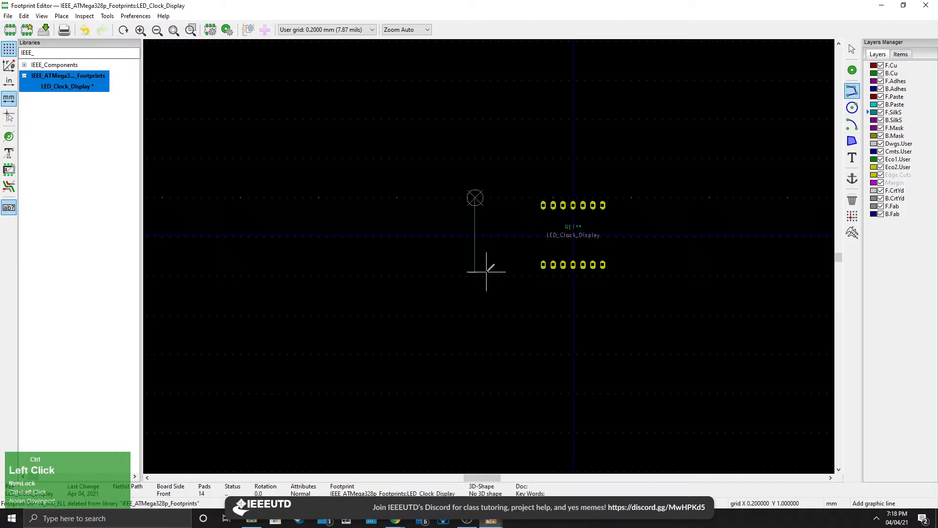
# Continue the F.SilkS outline with a 50.2 mm bottom edge, a 19 mm right edge and a top edge closing back at the origin.
pyautogui.scroll(-3, 473, 171)
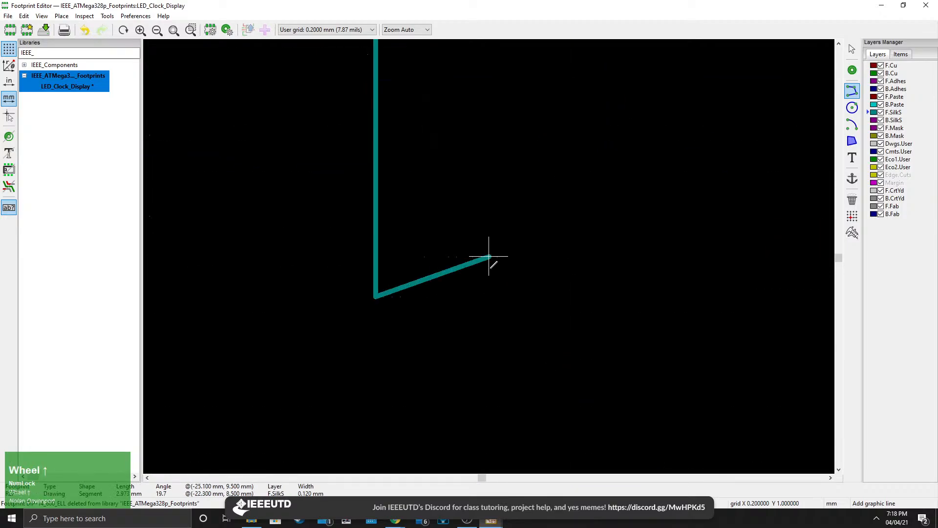
pyautogui.moveTo(515, 258); pyautogui.dragTo(437, 268, button='middle')
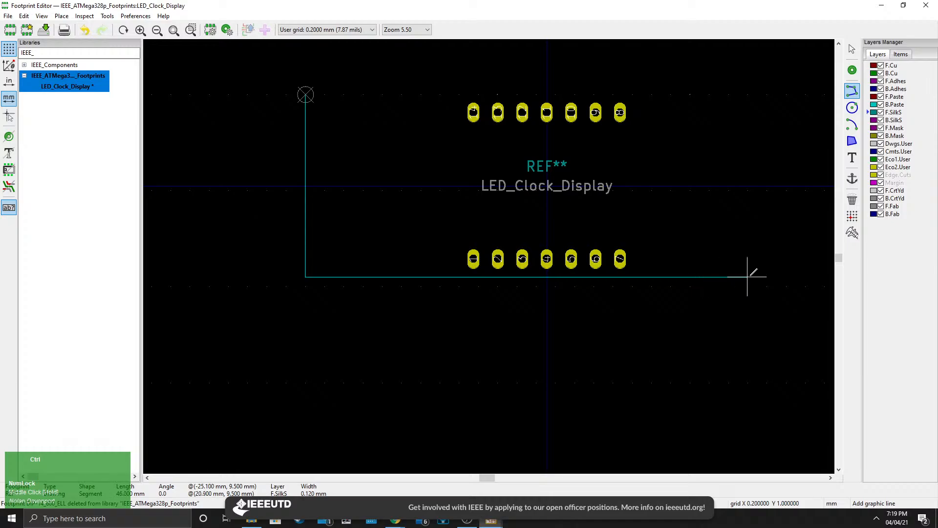
pyautogui.keyDown('ctrl'); pyautogui.moveTo(763, 276); pyautogui.dragTo(674, 276, button='middle'); pyautogui.keyUp('ctrl')
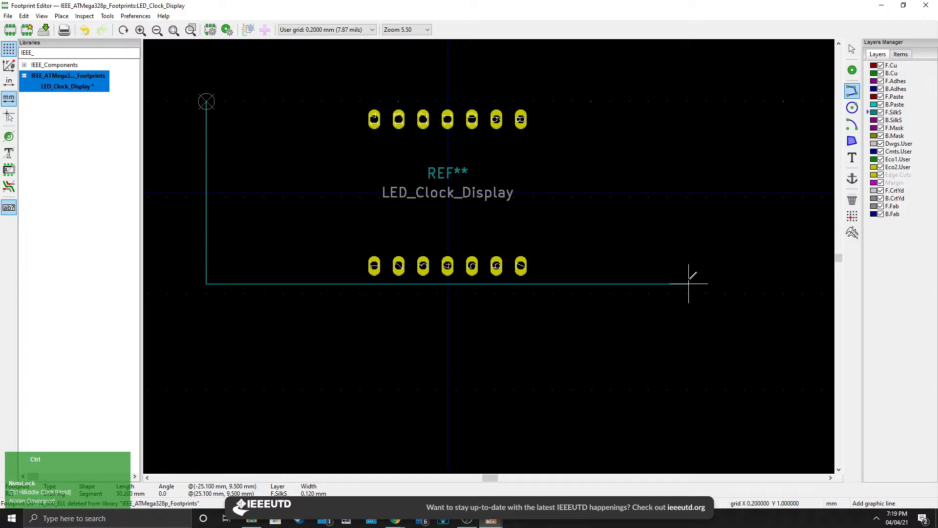
pyautogui.click(688, 283)
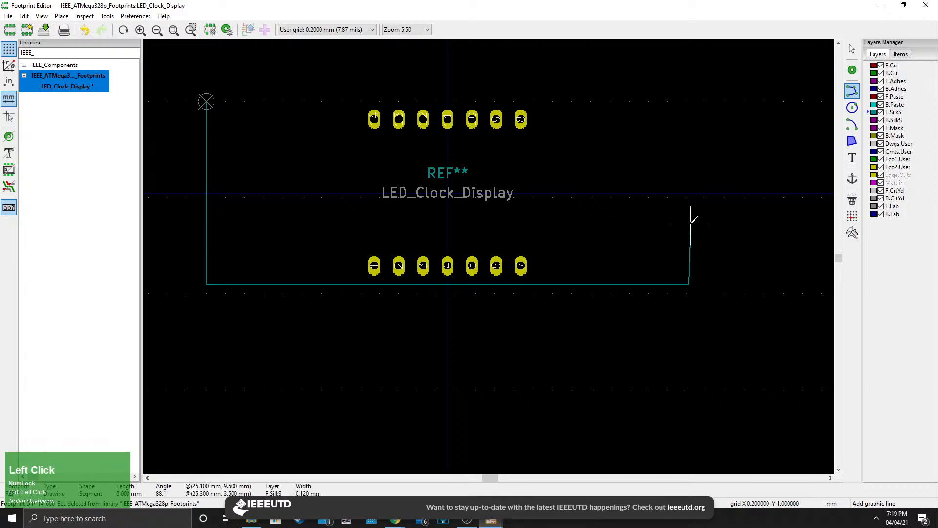
pyautogui.moveTo(691, 216); pyautogui.dragTo(670, 283, button='middle')
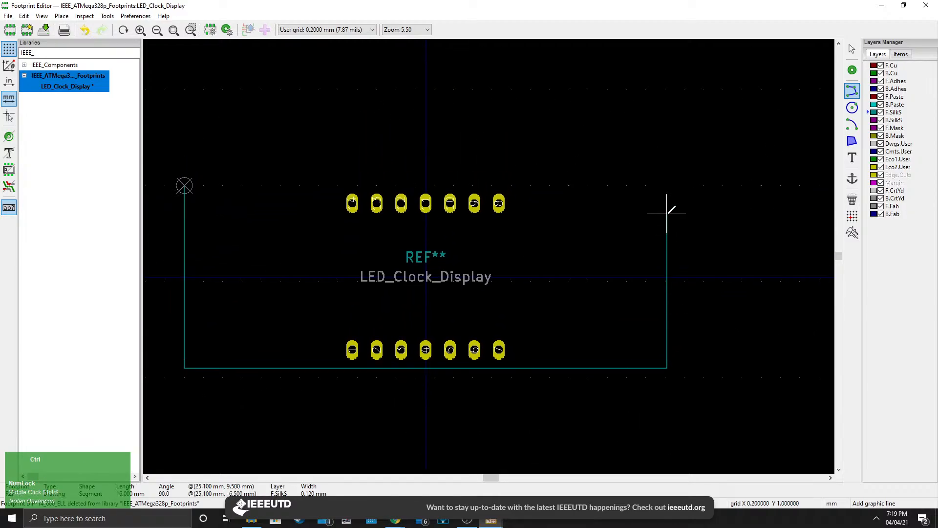
pyautogui.keyDown('ctrl'); pyautogui.click(667, 185); pyautogui.keyUp('ctrl')
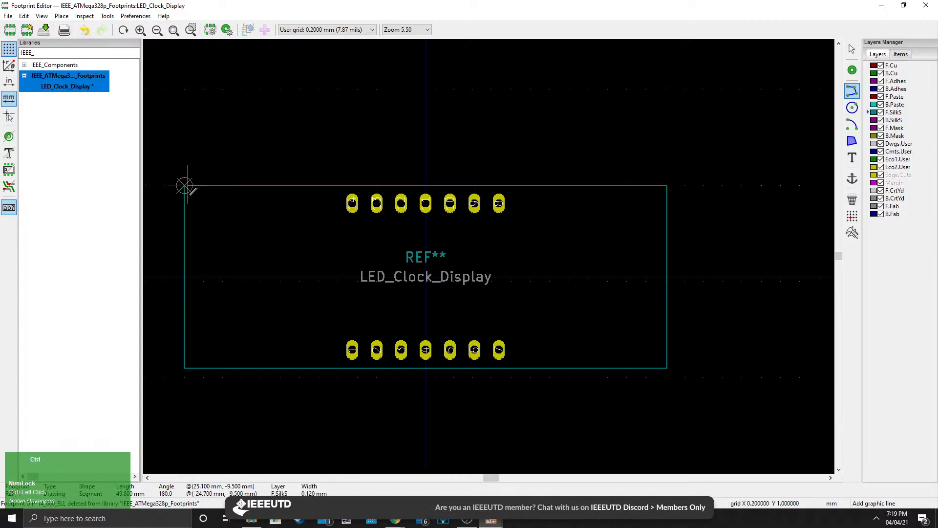
pyautogui.moveTo(189, 190); pyautogui.dragTo(192, 190, button='middle')
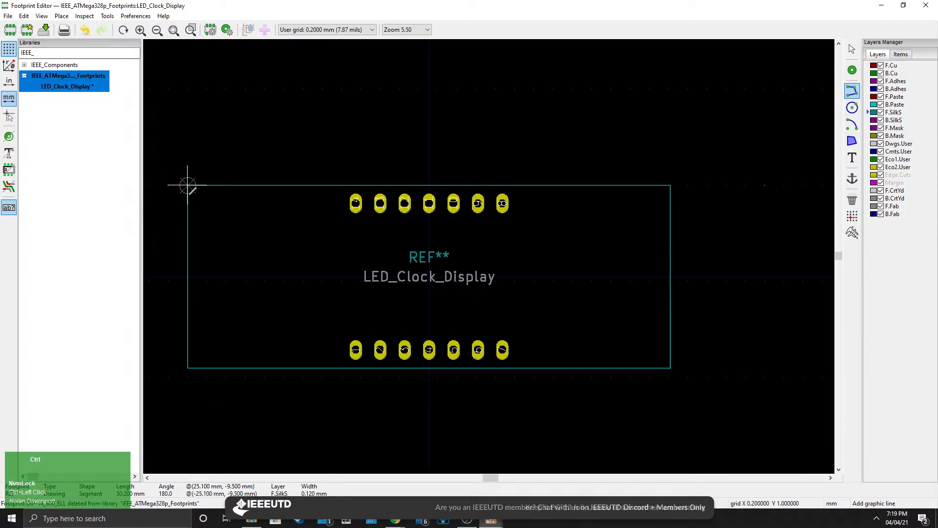
pyautogui.click(187, 185)
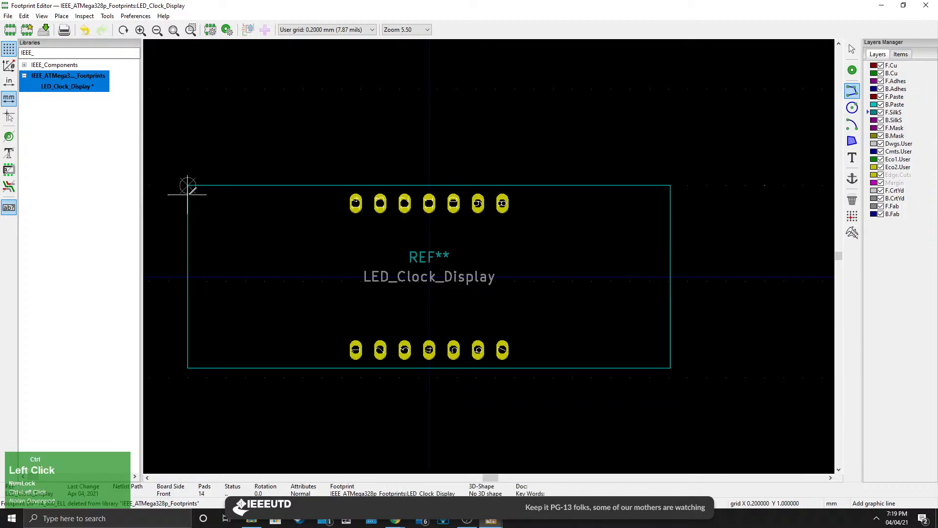
# Zoom in to examine the silkscreen outline's top-left corner and line width, then zoom back out.
pyautogui.scroll(5, 187, 184)
pyautogui.click(328, 258)
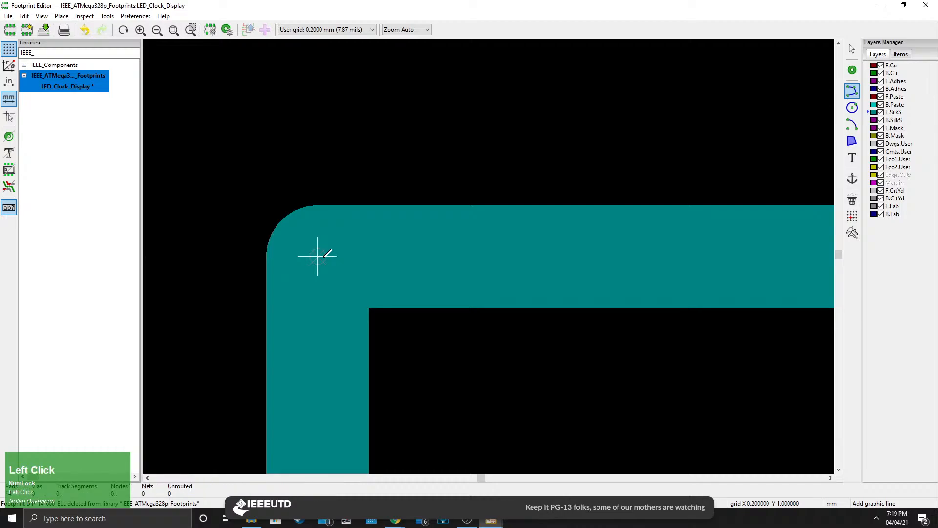
pyautogui.scroll(-3, 489, 256)
pyautogui.moveTo(684, 376); pyautogui.dragTo(361, 257, button='middle')
pyautogui.scroll(-4, 493, 256)
pyautogui.moveTo(669, 359); pyautogui.dragTo(400, 214, button='middle')
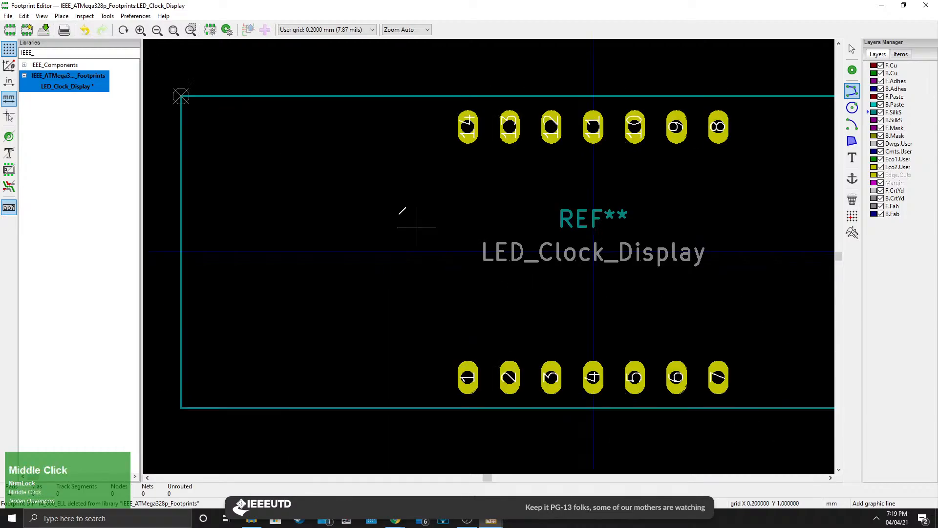
pyautogui.scroll(-1, 417, 224)
pyautogui.moveTo(666, 303); pyautogui.dragTo(497, 294, button='middle')
pyautogui.scroll(-3, 515, 267)
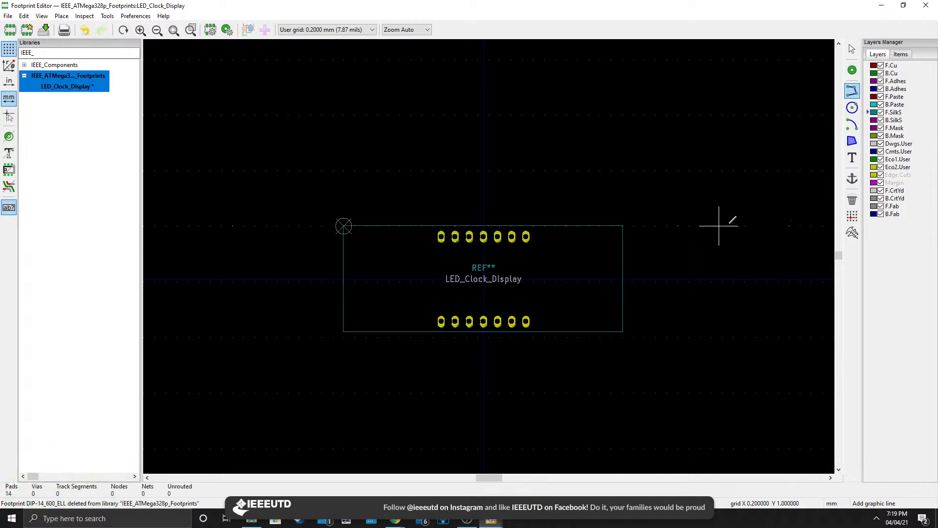
# Make F.CrtYd the active layer and start a courtyard line at the origin, drawing its 19 mm left edge.
pyautogui.click(895, 191)
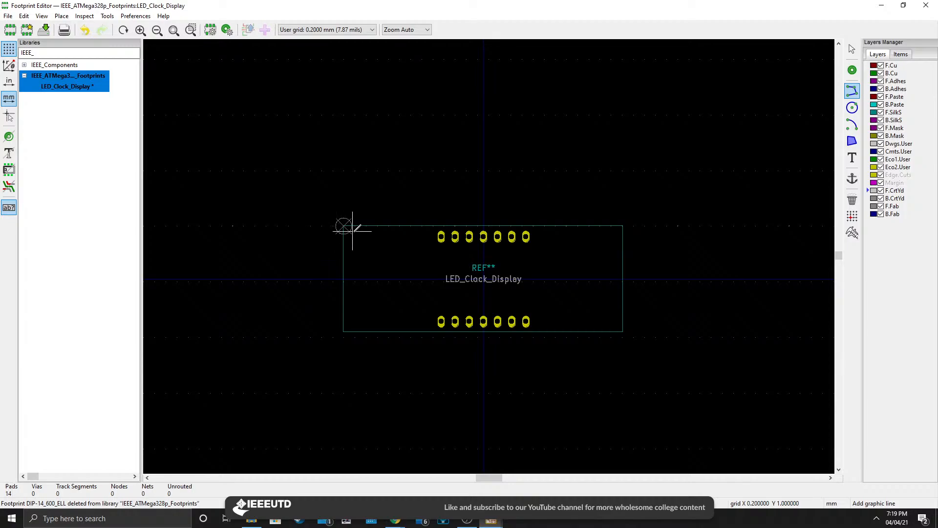
pyautogui.scroll(3, 343, 225)
pyautogui.scroll(2, 487, 270)
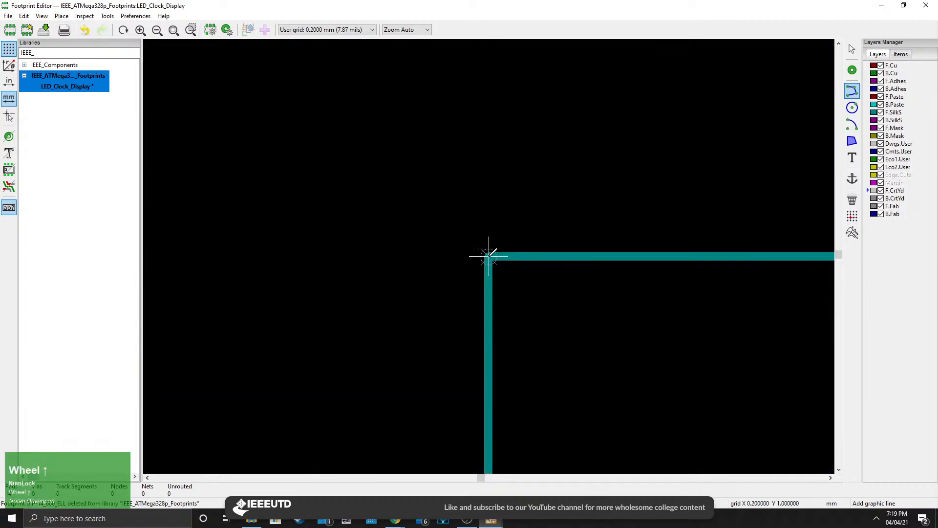
pyautogui.click(488, 253)
pyautogui.scroll(-1, 503, 324)
pyautogui.moveTo(541, 394); pyautogui.dragTo(466, 220, button='middle')
pyautogui.scroll(-4, 467, 223)
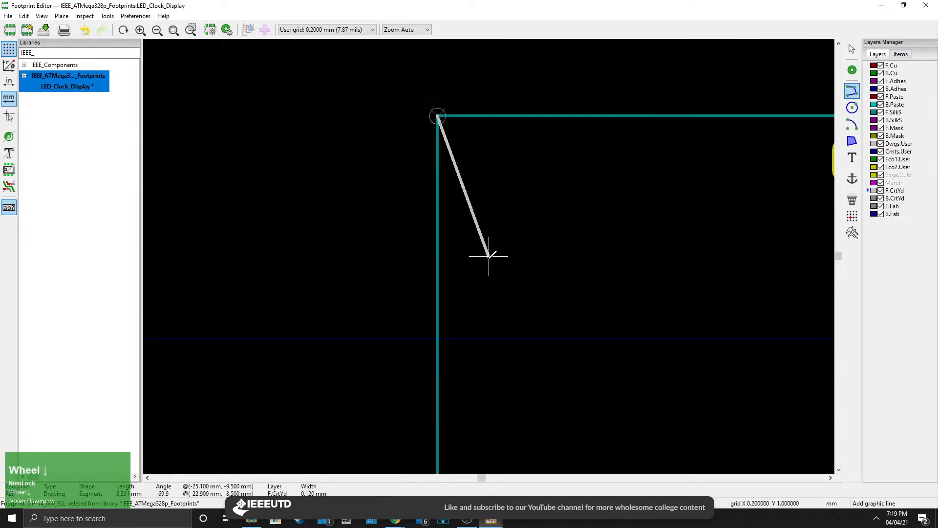
pyautogui.scroll(2, 489, 297)
pyautogui.moveTo(540, 280); pyautogui.dragTo(496, 298, button='middle')
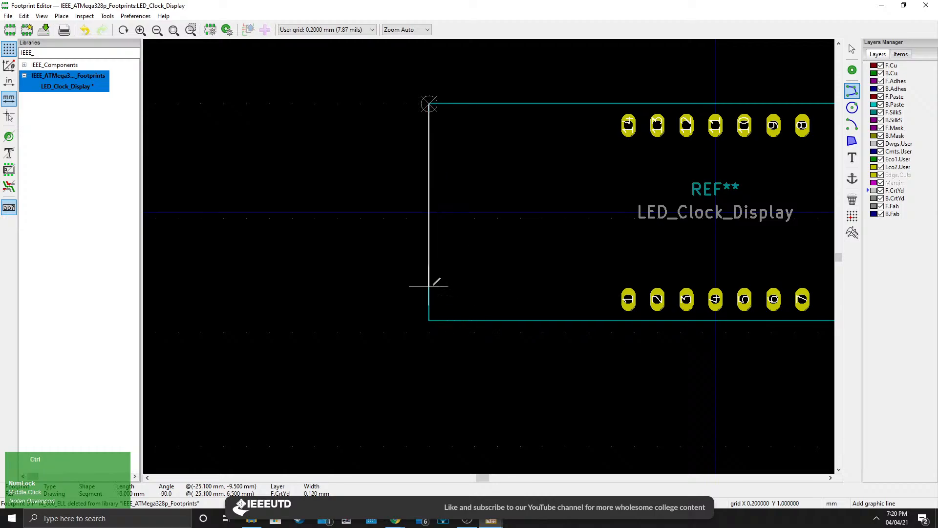
pyautogui.click(433, 320)
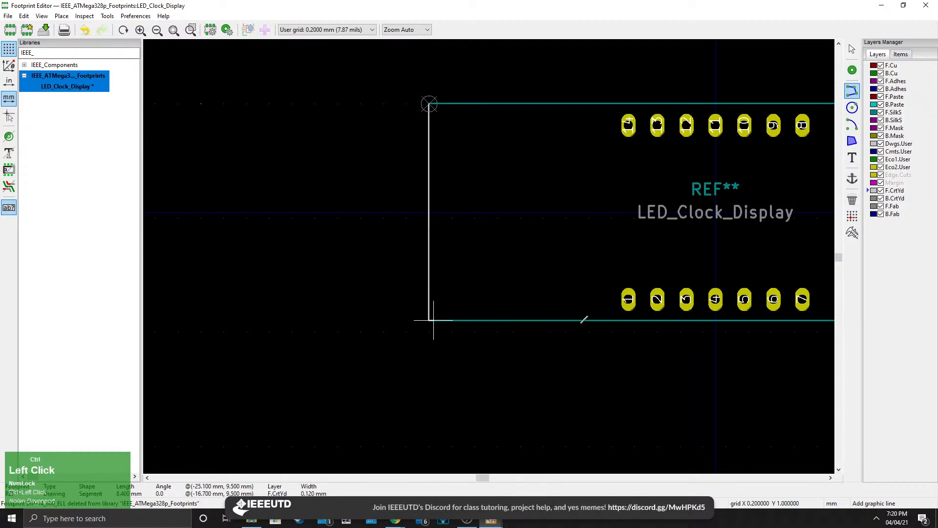
# Draw the courtyard's bottom, right and top edges over the silkscreen outline to close the rectangle.
pyautogui.moveTo(618, 348); pyautogui.dragTo(385, 373, button='middle')
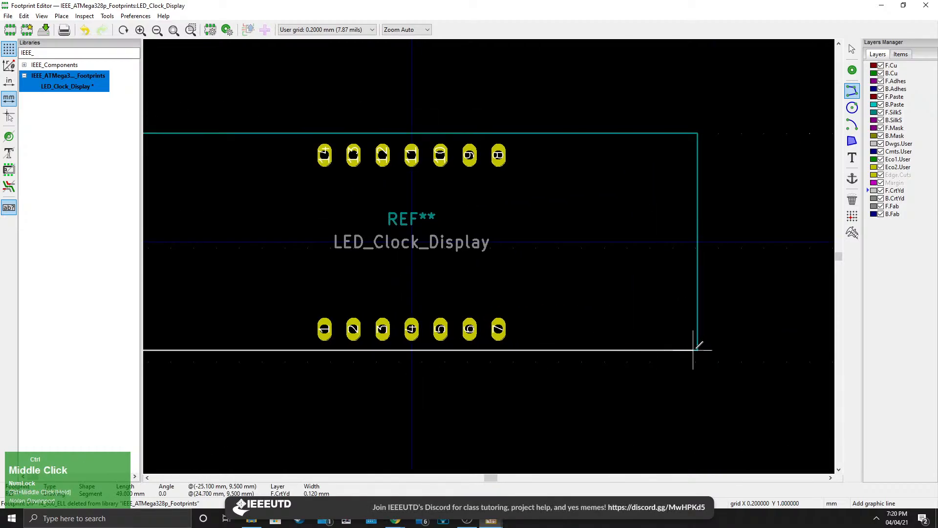
pyautogui.keyDown('ctrl'); pyautogui.scroll(4, 702, 352); pyautogui.keyUp('ctrl')
pyautogui.moveTo(737, 352); pyautogui.dragTo(366, 345, button='middle')
pyautogui.keyDown('ctrl'); pyautogui.scroll(5, 523, 336); pyautogui.keyUp('ctrl')
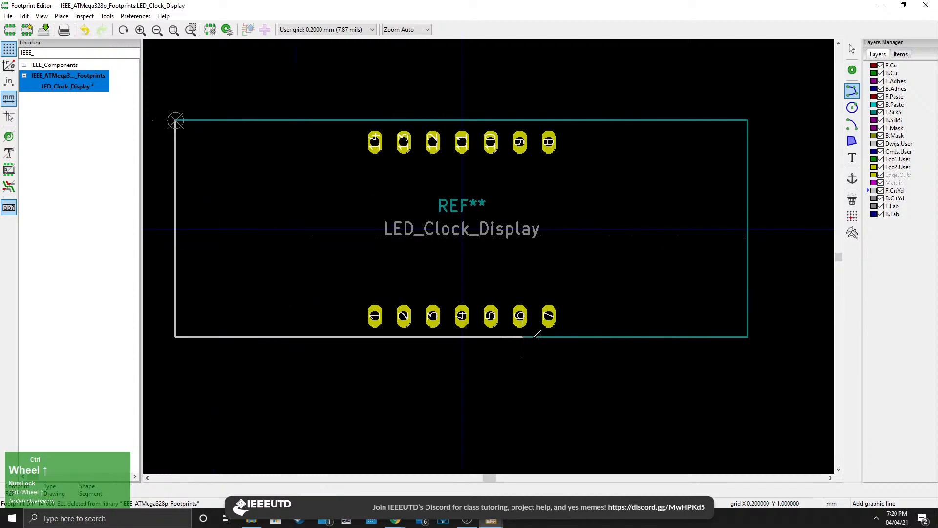
pyautogui.click(748, 336)
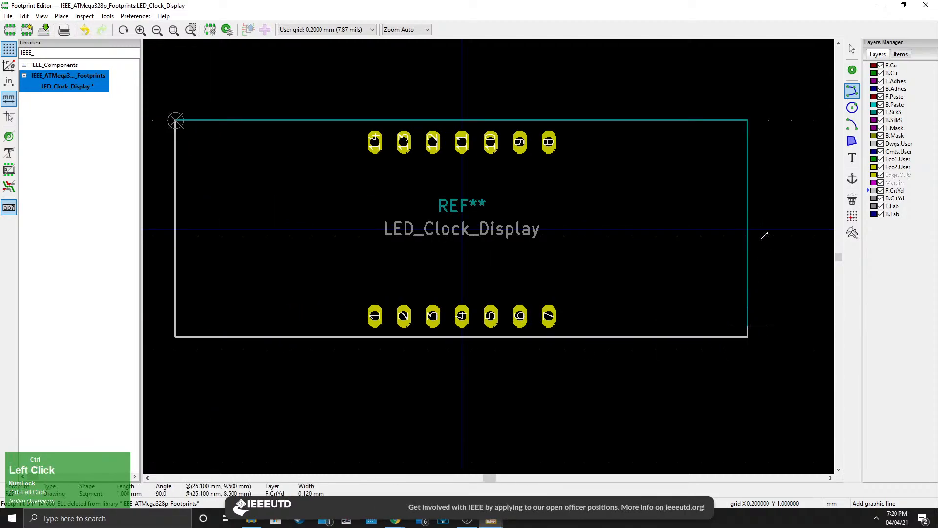
pyautogui.click(748, 119)
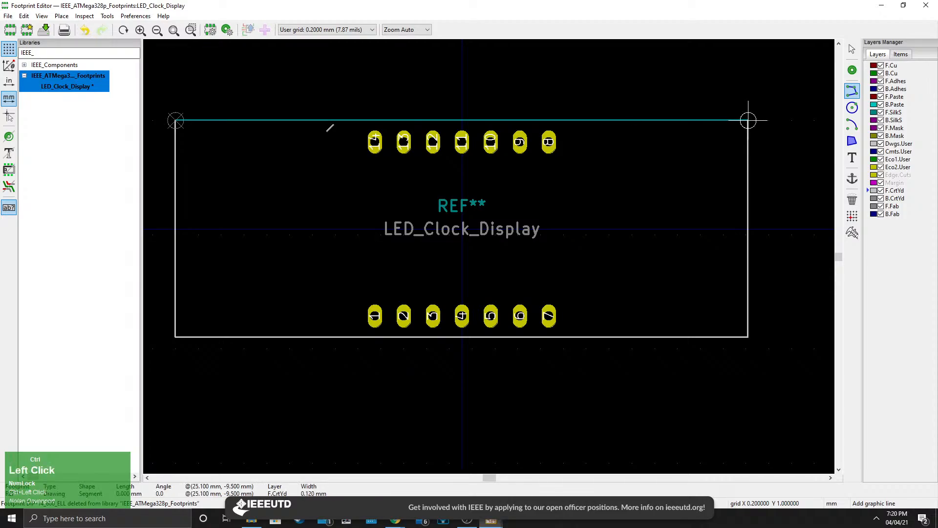
pyautogui.click(177, 119)
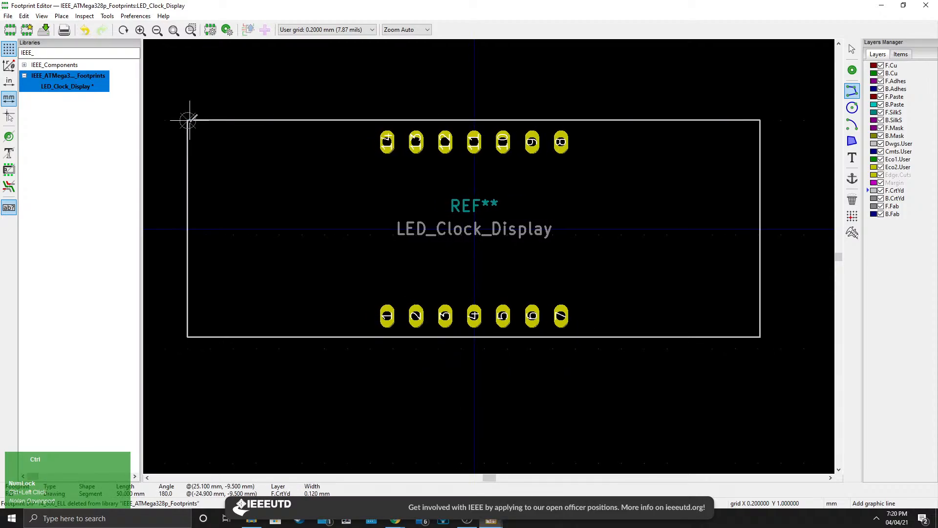
pyautogui.click(187, 120)
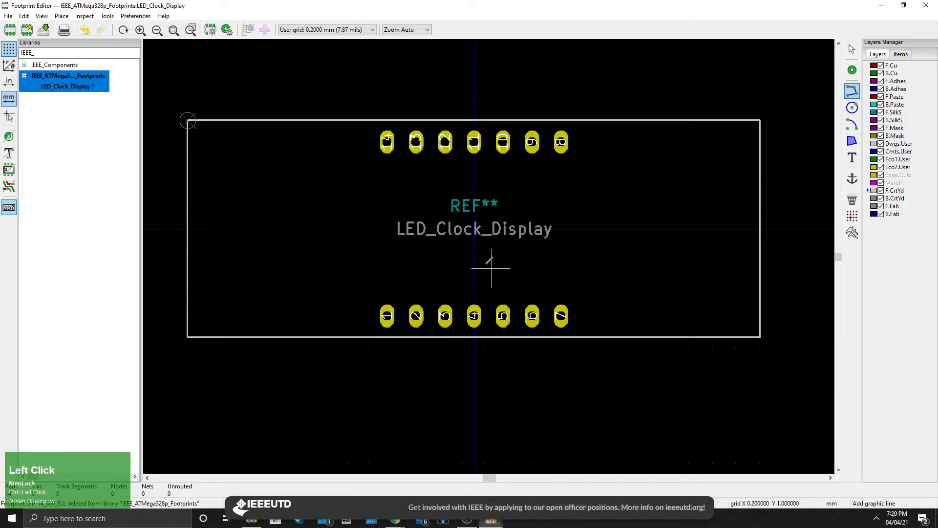
# Open the footprint in the 3D Viewer, orbit and zoom to inspect the board, and close the viewer.
pyautogui.scroll(-1, 503, 257)
pyautogui.moveTo(487, 248); pyautogui.dragTo(498, 270, button='middle')
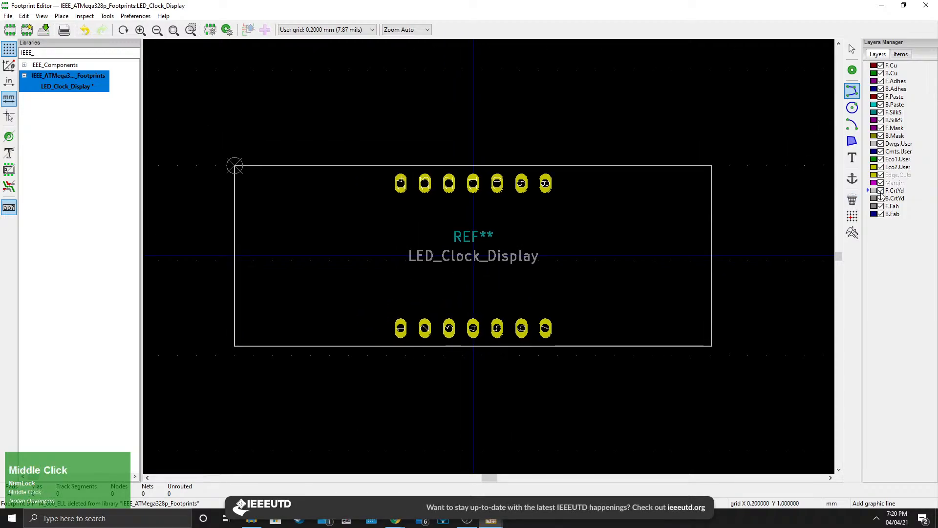
pyautogui.click(881, 195)
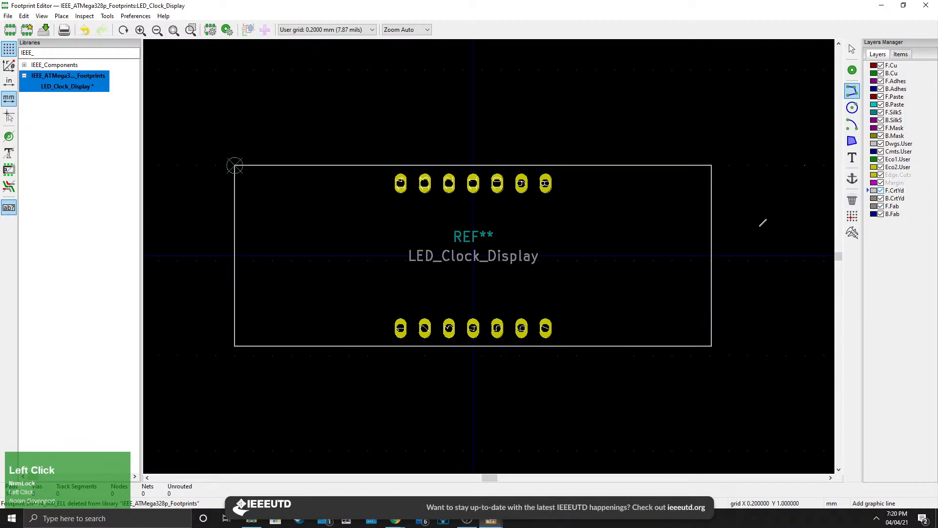
pyautogui.moveTo(295, 184); pyautogui.dragTo(322, 191, button='middle')
pyautogui.click(42, 16)
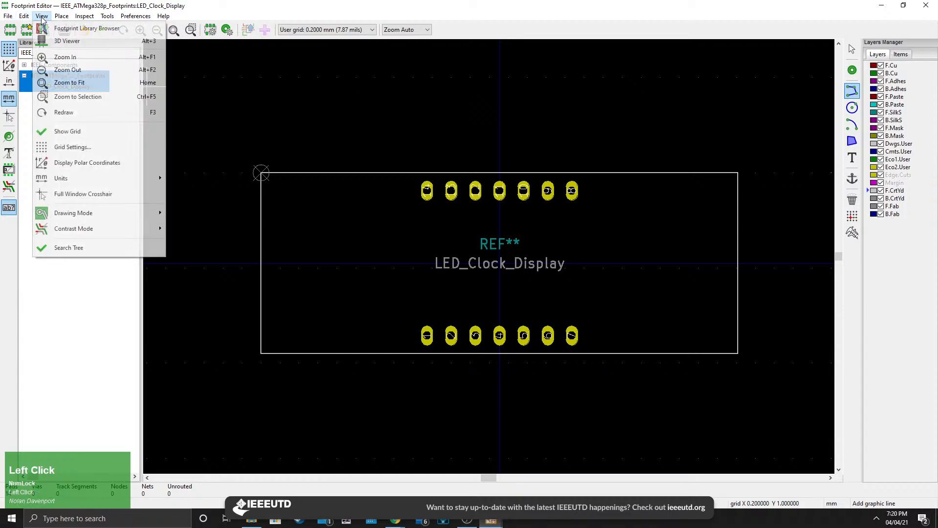
pyautogui.click(72, 42)
pyautogui.moveTo(424, 253); pyautogui.dragTo(520, 236)
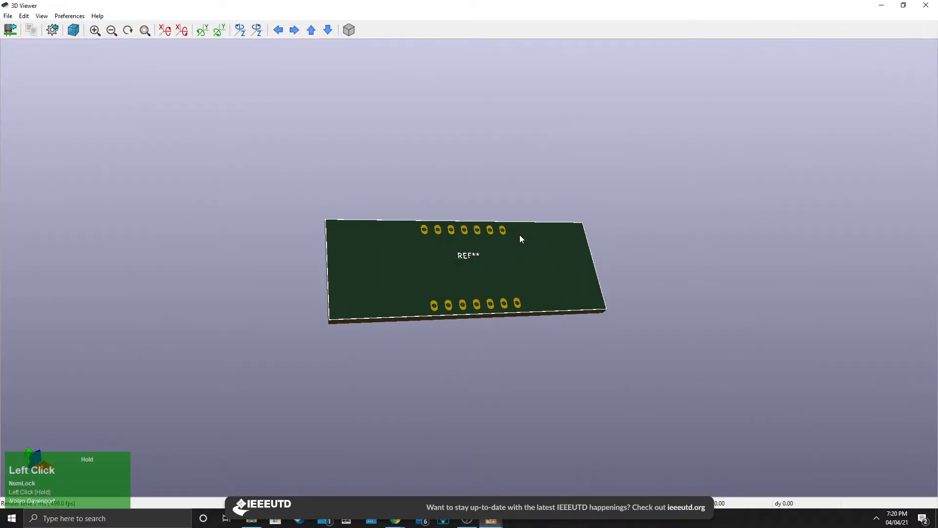
pyautogui.scroll(4, 454, 289)
pyautogui.moveTo(473, 289); pyautogui.dragTo(142, 120)
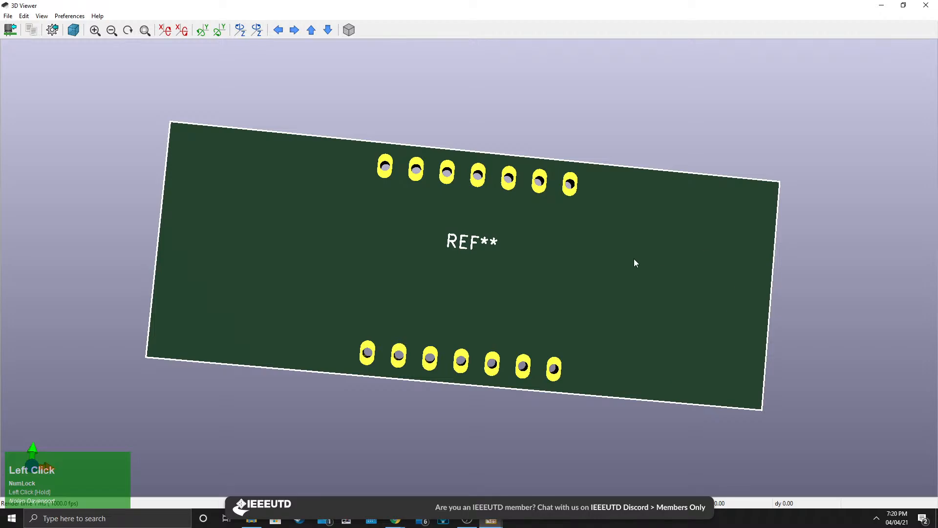
pyautogui.scroll(-2, 587, 284)
pyautogui.moveTo(551, 303); pyautogui.dragTo(342, 235)
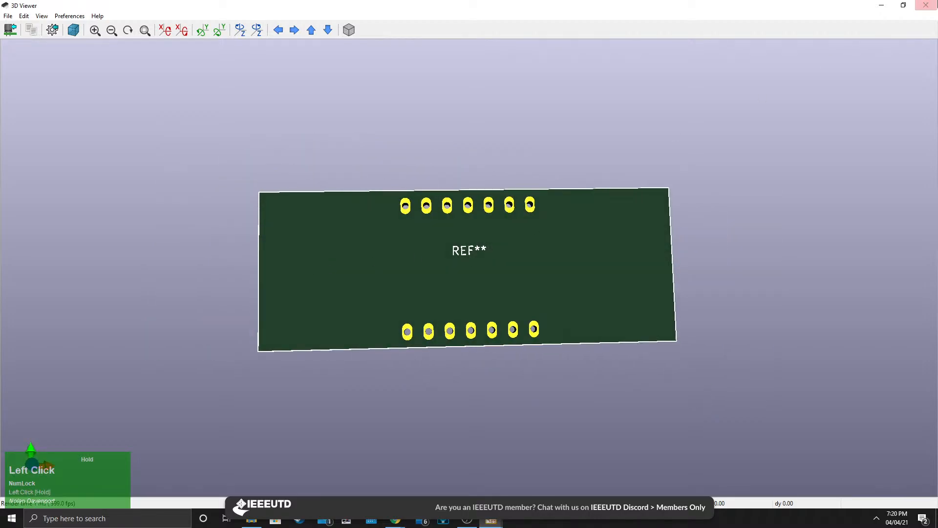
pyautogui.click(926, 5)
# Save the LED_Clock_Display footprint.
pyautogui.scroll(-3, 488, 255)
pyautogui.scroll(3, 489, 255)
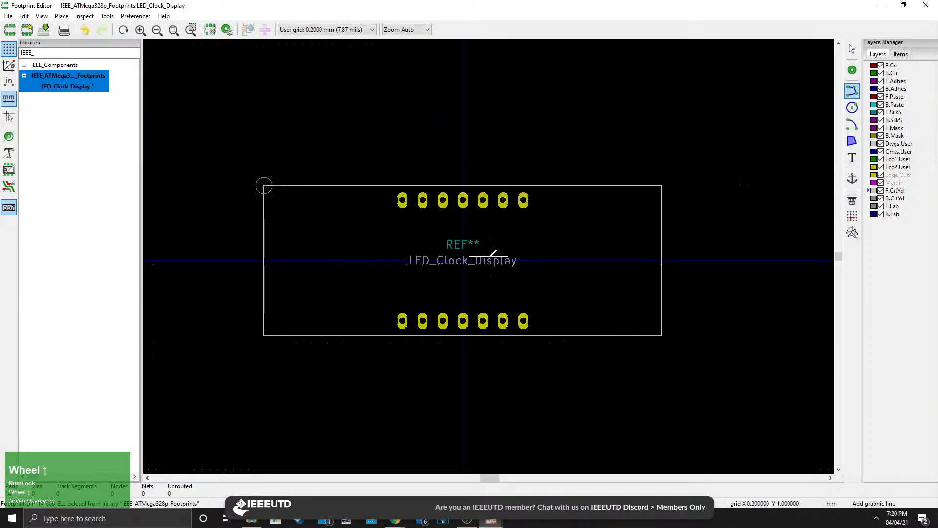
pyautogui.moveTo(488, 255); pyautogui.dragTo(522, 259, button='middle')
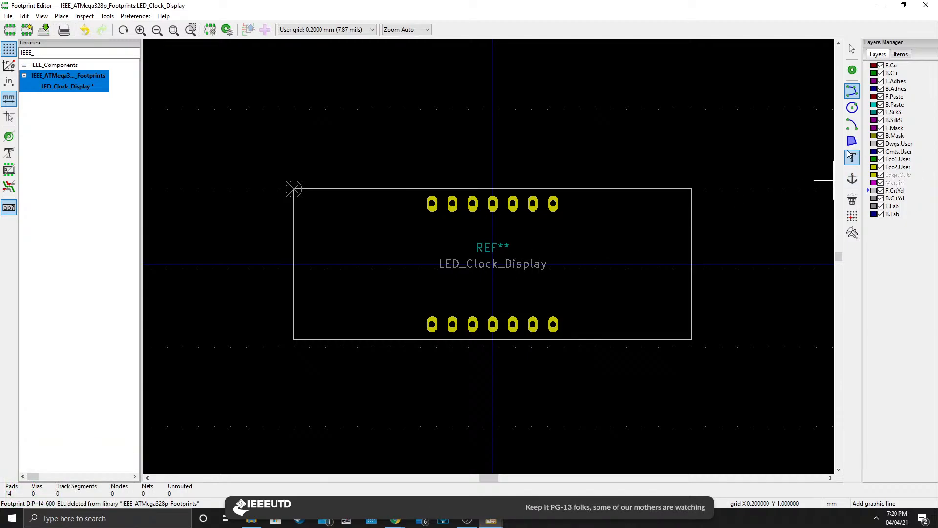
pyautogui.click(8, 17)
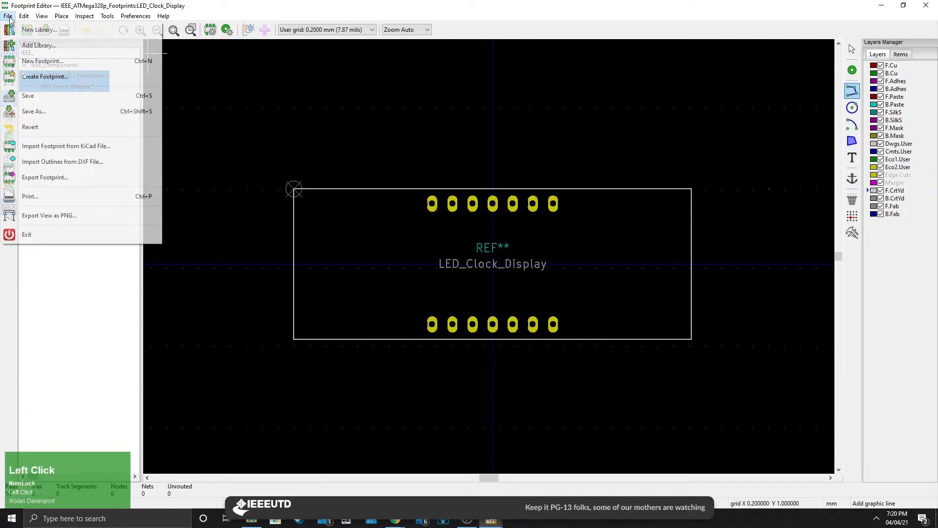
pyautogui.click(28, 95)
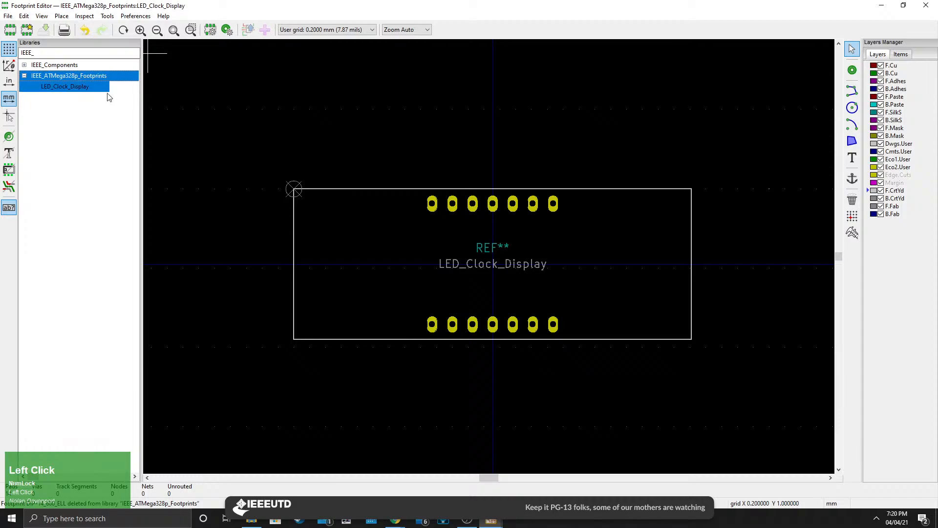
# Create a new footprint in the IEEE_ATMega328p_Footprints library using the S-DIP footprint wizard.
pyautogui.rightClick(58, 80)
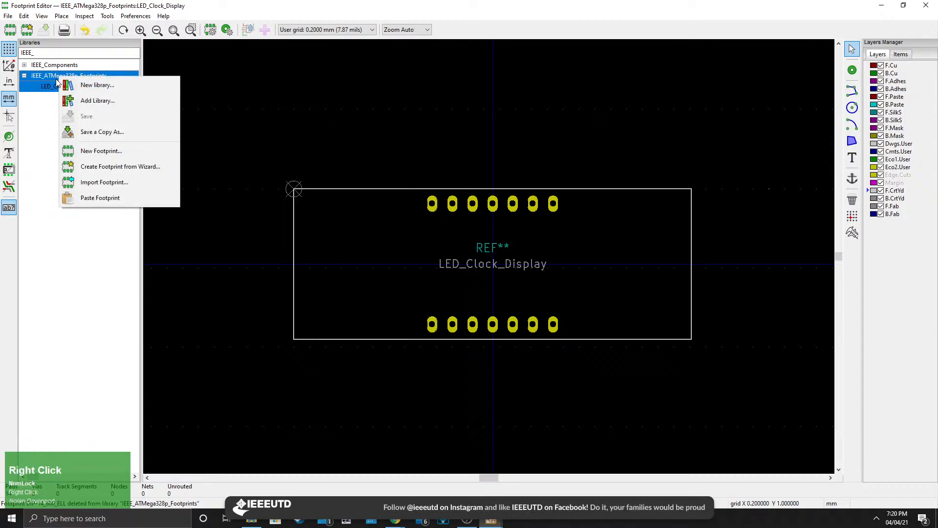
pyautogui.click(113, 169)
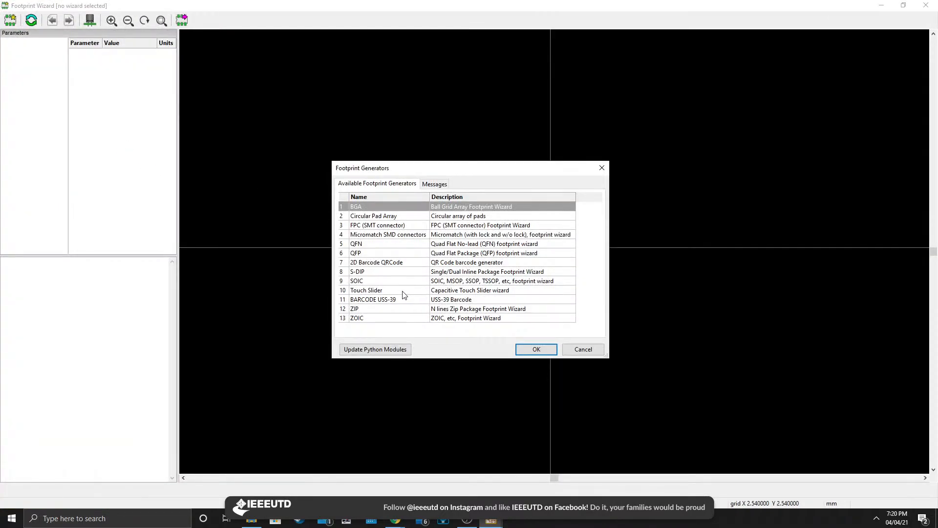
pyautogui.click(373, 278)
pyautogui.click(371, 272)
pyautogui.click(536, 349)
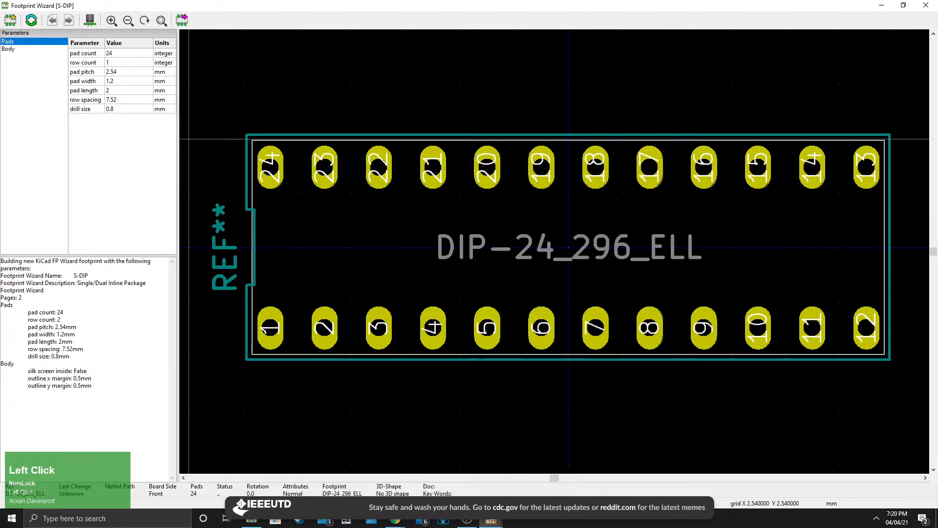
# Configure the S-DIP wizard for a single row with a pad count of 5.
pyautogui.press('Return')
pyautogui.click(122, 56)
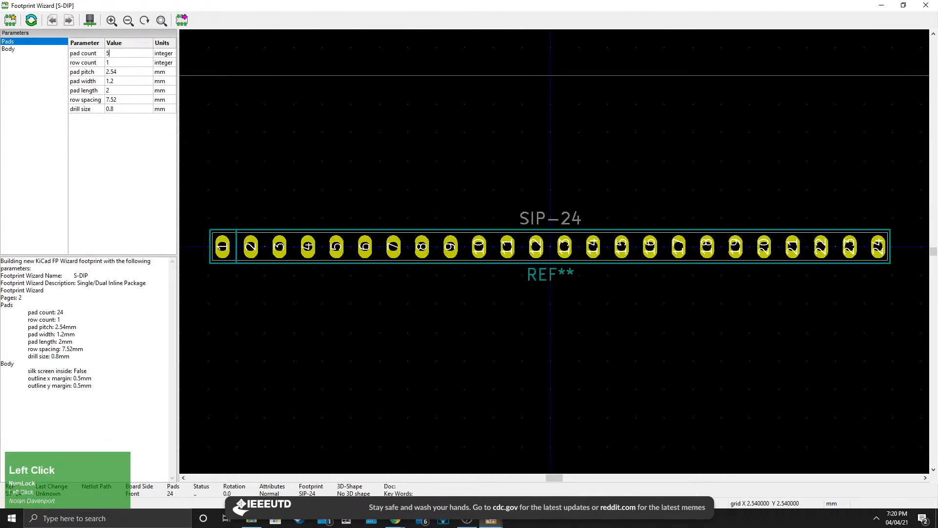
pyautogui.write('5')
pyautogui.press('Return')
# Inspect the generated 5-pad SIP preview, then switch to the Digi-Key product page for the Adafruit 1833 breakout board.
pyautogui.scroll(-3, 546, 248)
pyautogui.moveTo(533, 232); pyautogui.dragTo(548, 315, button='middle')
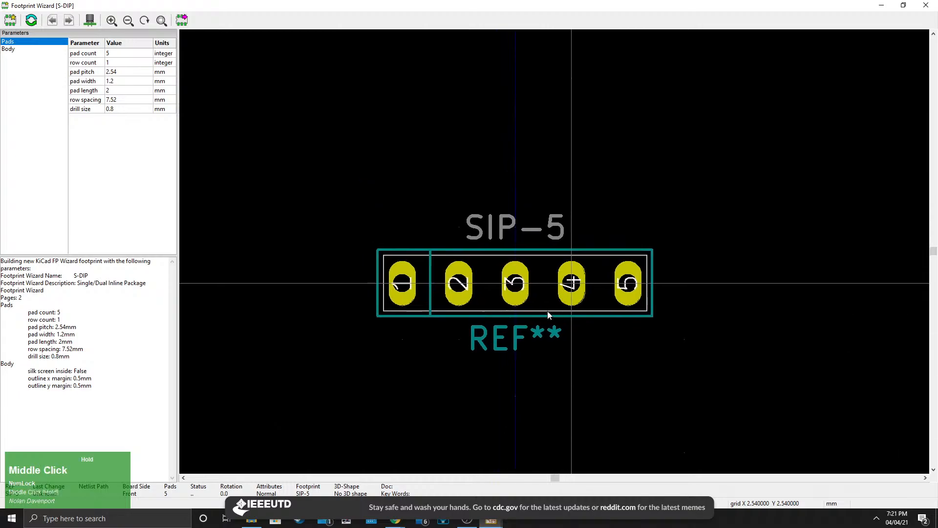
pyautogui.scroll(-1, 548, 315)
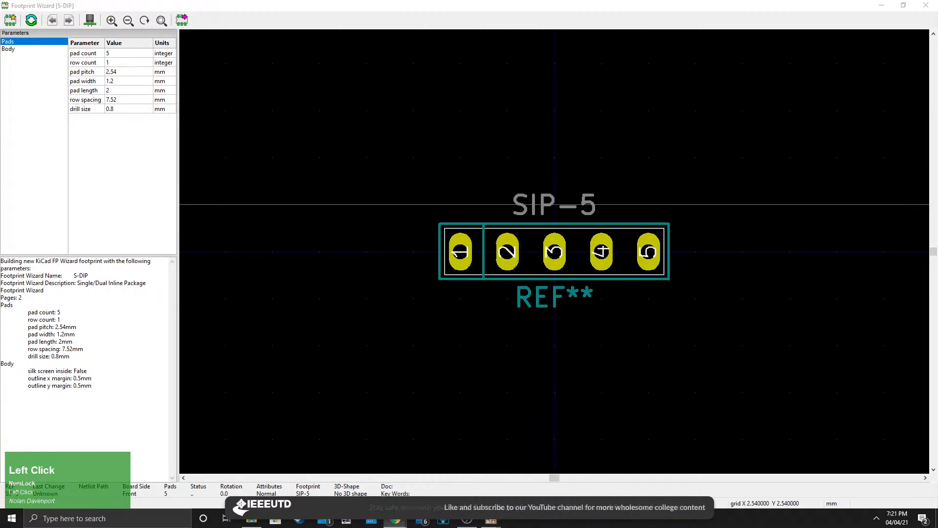
pyautogui.scroll(1, 554, 204)
pyautogui.click(555, 205)
pyautogui.moveTo(425, 71); pyautogui.dragTo(415, 1)
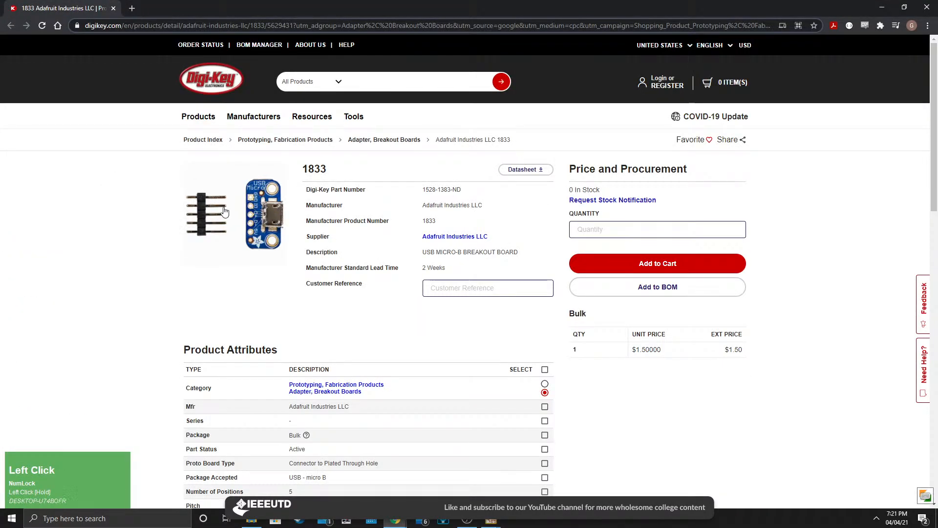
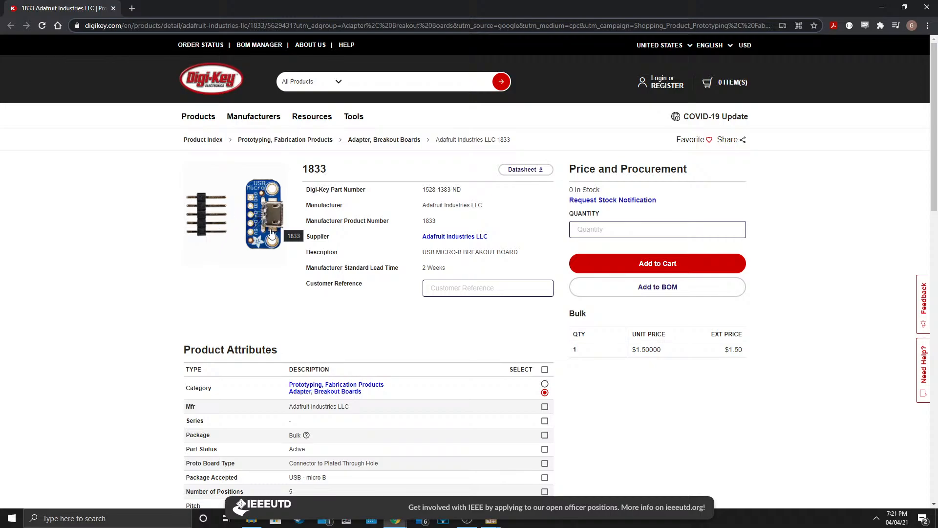
# Close the product page and export the generated 5-pad SIP footprint from the wizard into the footprint editor.
pyautogui.click(113, 8)
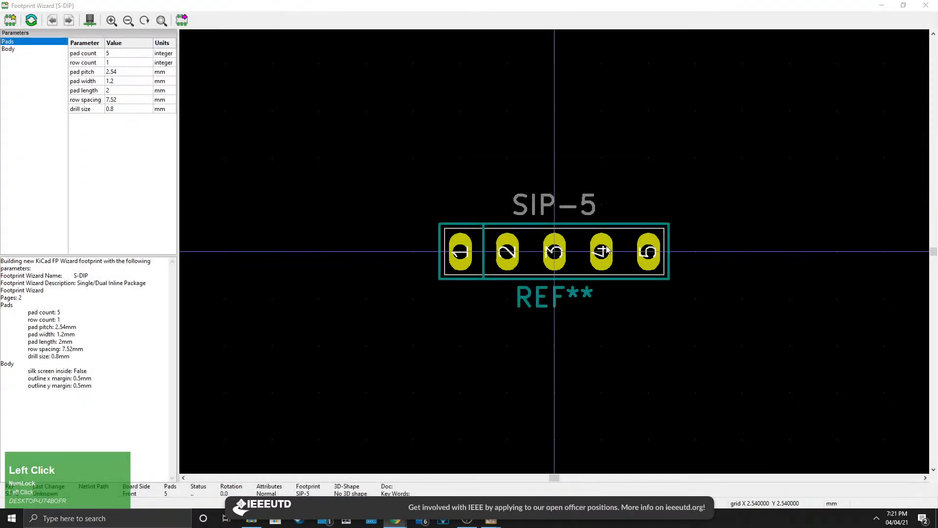
pyautogui.moveTo(643, 285); pyautogui.dragTo(519, 284, button='middle')
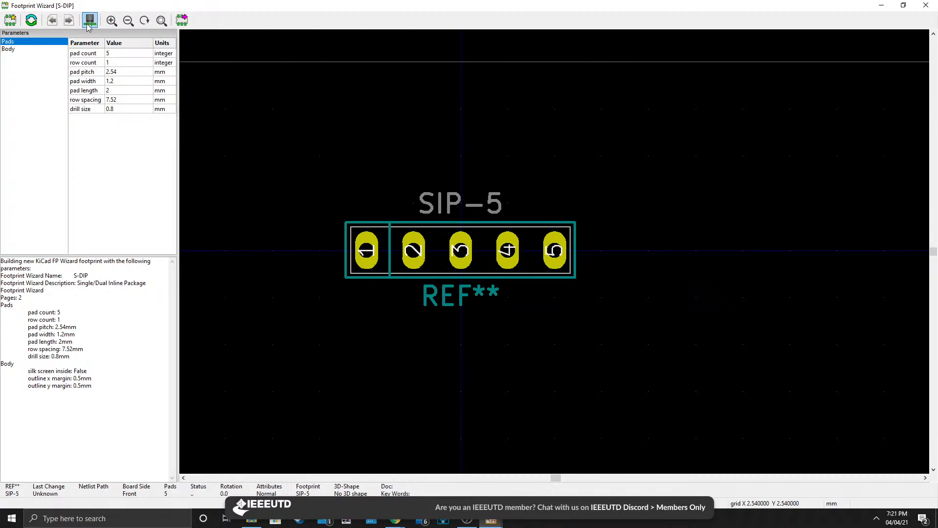
pyautogui.click(181, 20)
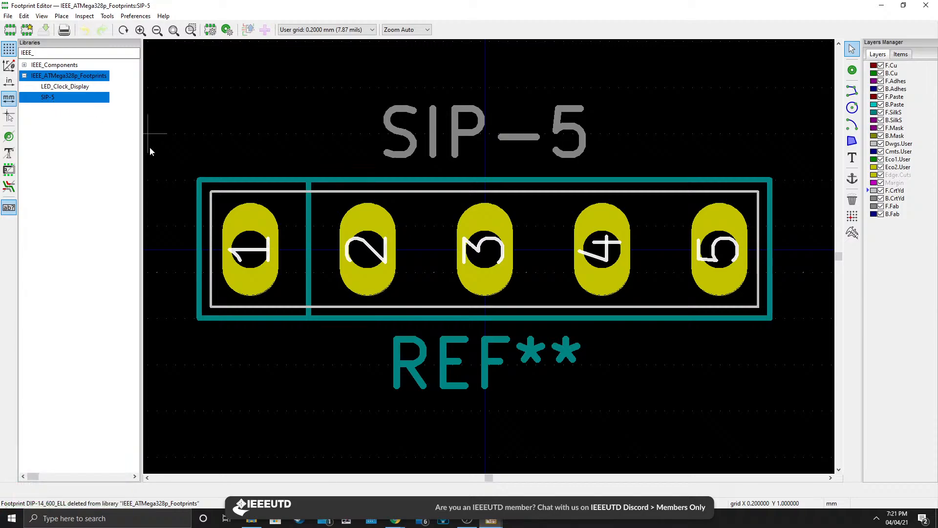
pyautogui.click(61, 100)
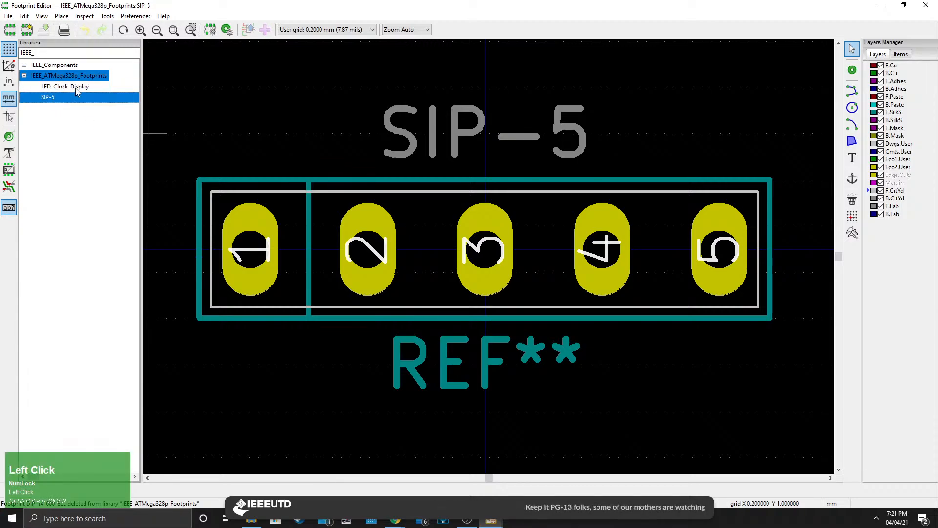
pyautogui.click(7, 15)
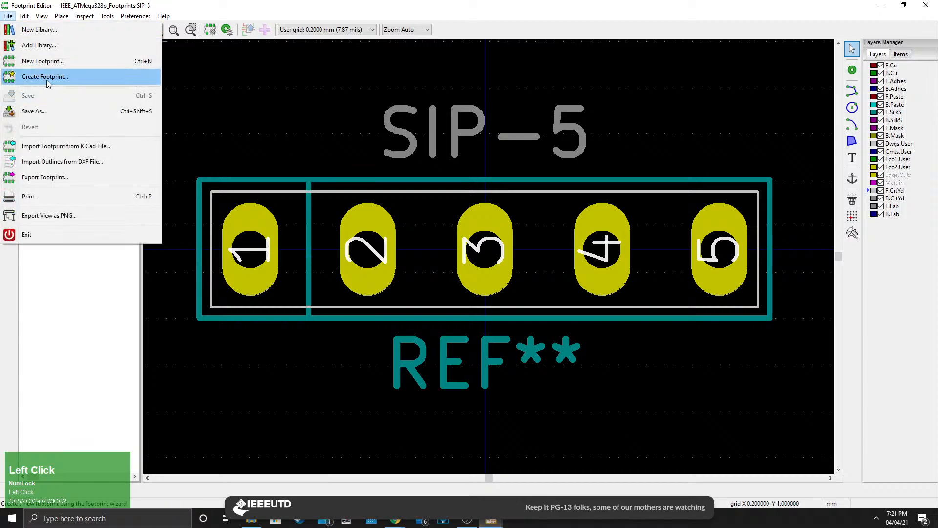
pyautogui.click(300, 130)
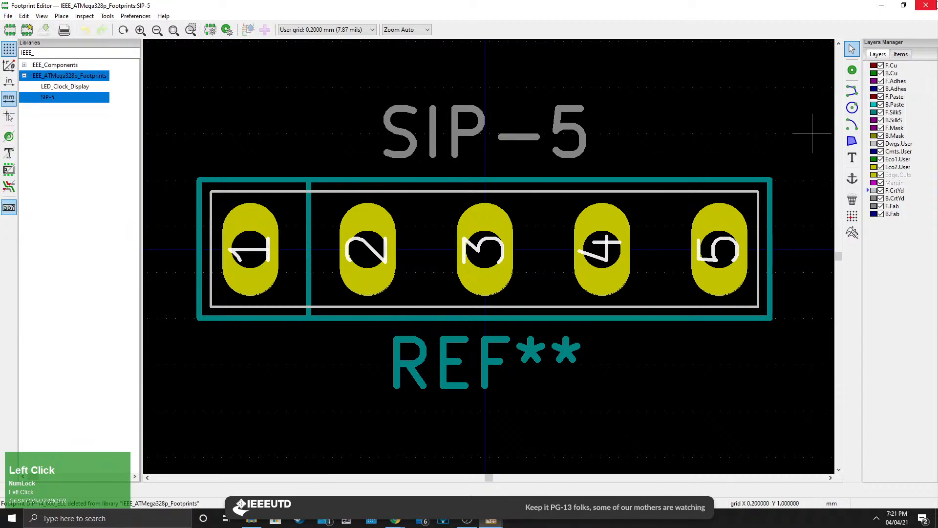
pyautogui.click(74, 85)
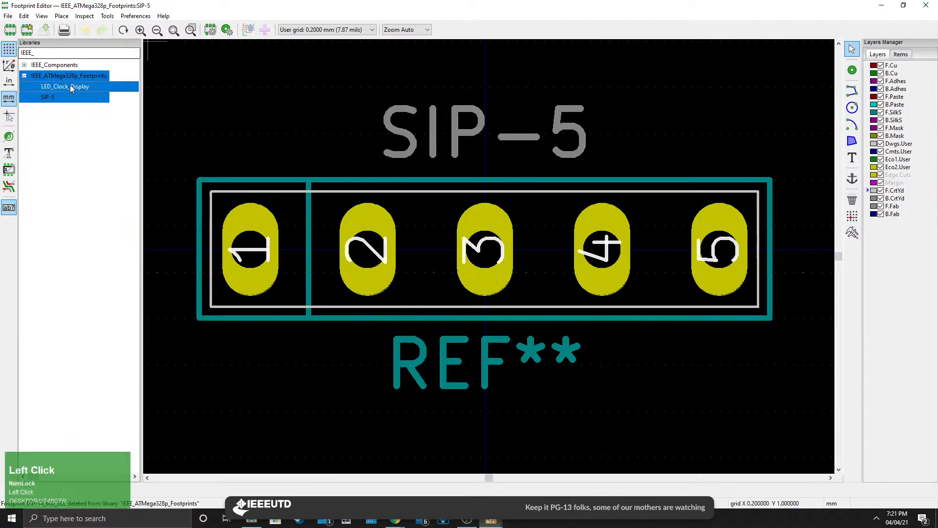
# Close the footprint editor and switch to the ATmega328p LED clock schematic in Eeschema.
pyautogui.click(937, 2)
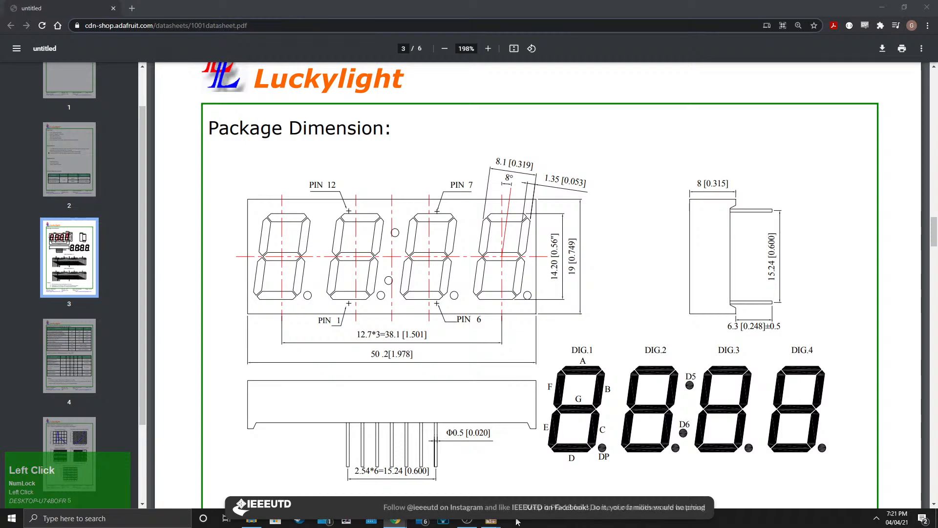
pyautogui.click(491, 521)
pyautogui.click(553, 475)
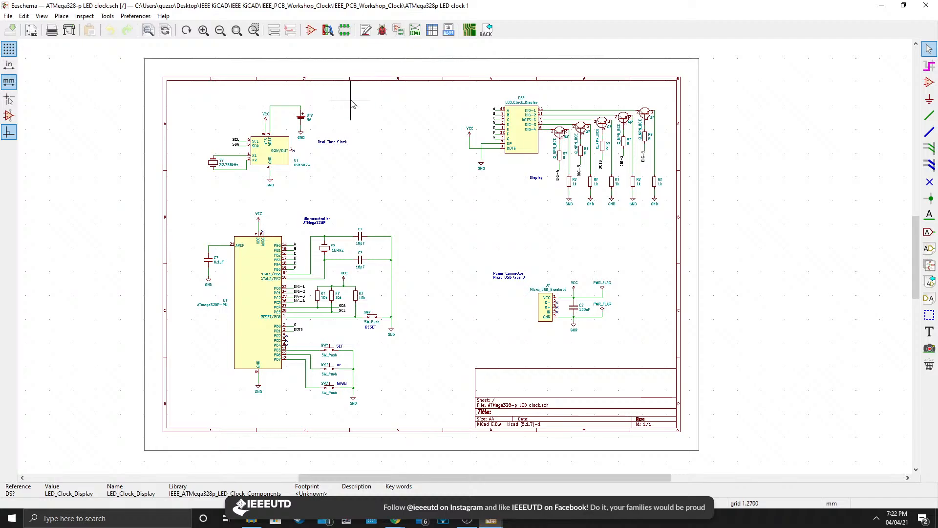
# Inspect the schematic's components and their reference designators.
pyautogui.scroll(5, 349, 278)
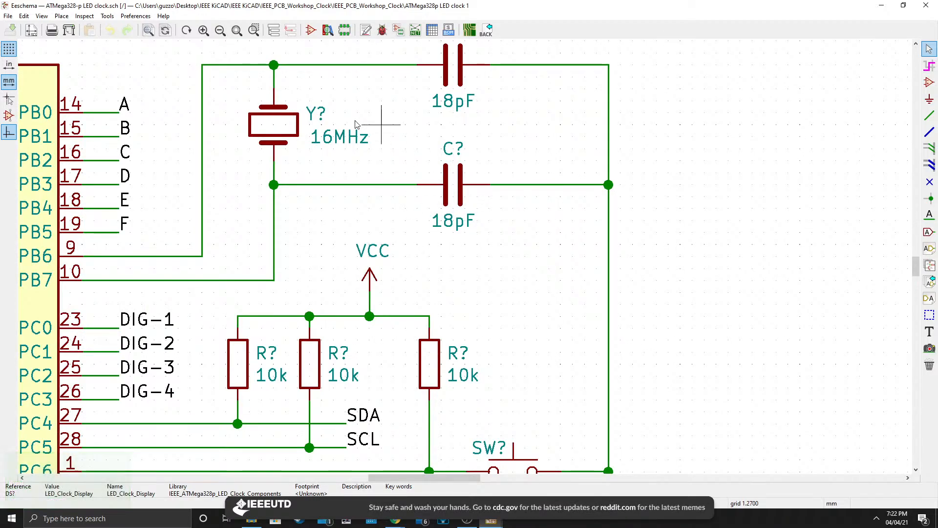
pyautogui.scroll(-3, 591, 330)
pyautogui.moveTo(482, 351); pyautogui.dragTo(454, 288, button='middle')
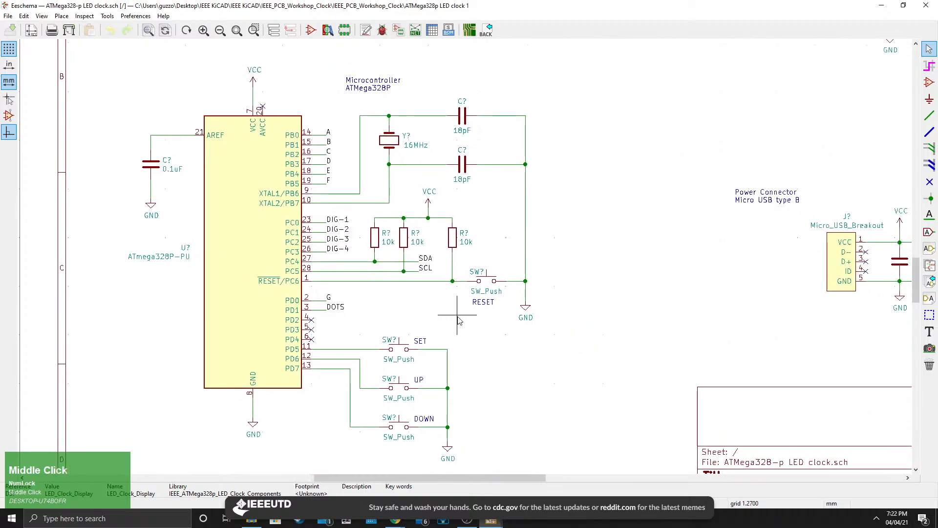
pyautogui.scroll(-1, 454, 289)
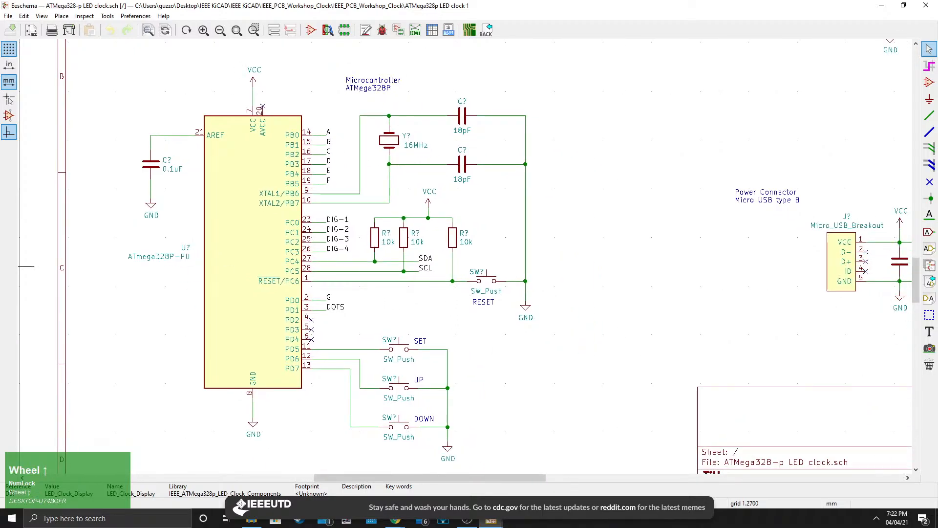
pyautogui.moveTo(486, 354); pyautogui.dragTo(334, 334, button='middle')
pyautogui.scroll(-3, 335, 334)
pyautogui.moveTo(543, 251); pyautogui.dragTo(447, 309, button='middle')
pyautogui.scroll(1, 447, 309)
pyautogui.moveTo(450, 251); pyautogui.dragTo(457, 314, button='middle')
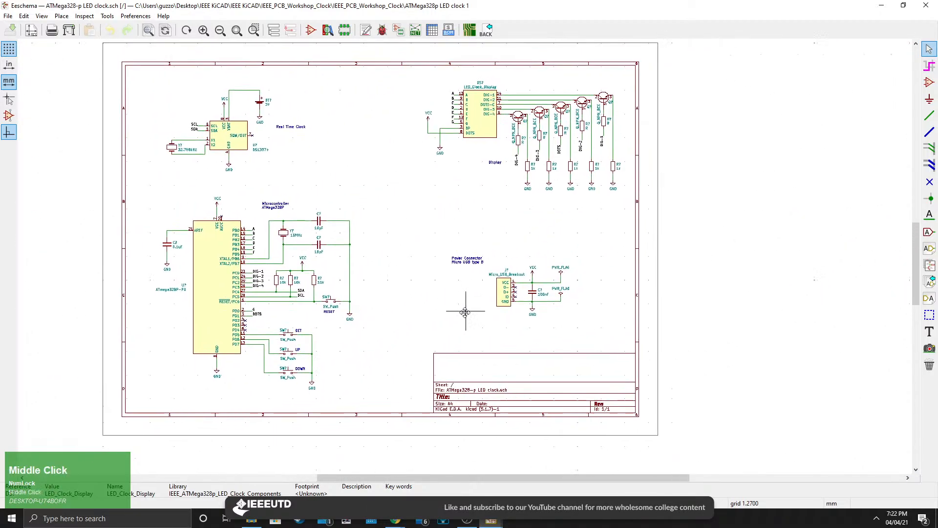
pyautogui.scroll(2, 457, 314)
pyautogui.scroll(-1, 452, 255)
pyautogui.moveTo(462, 253); pyautogui.dragTo(437, 290, button='middle')
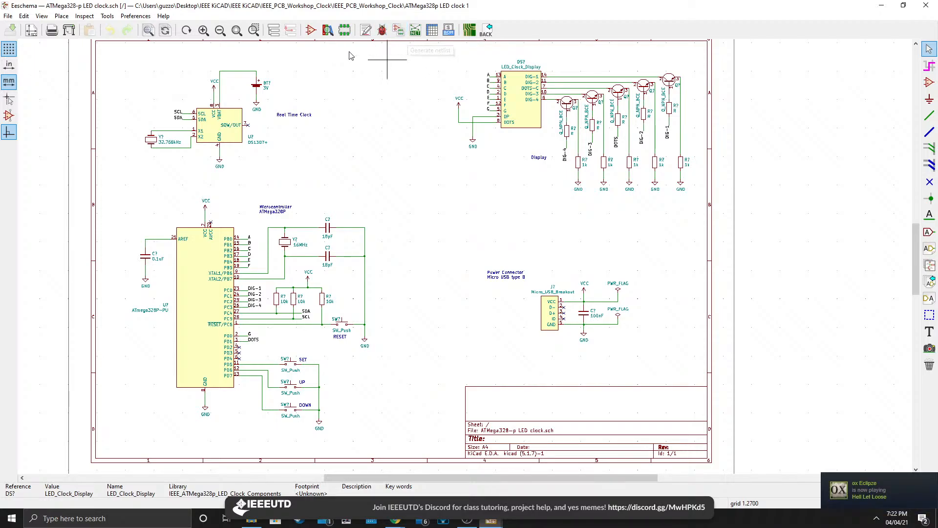
# Annotate the entire schematic, keeping existing annotations and sorting by X position.
pyautogui.click(398, 31)
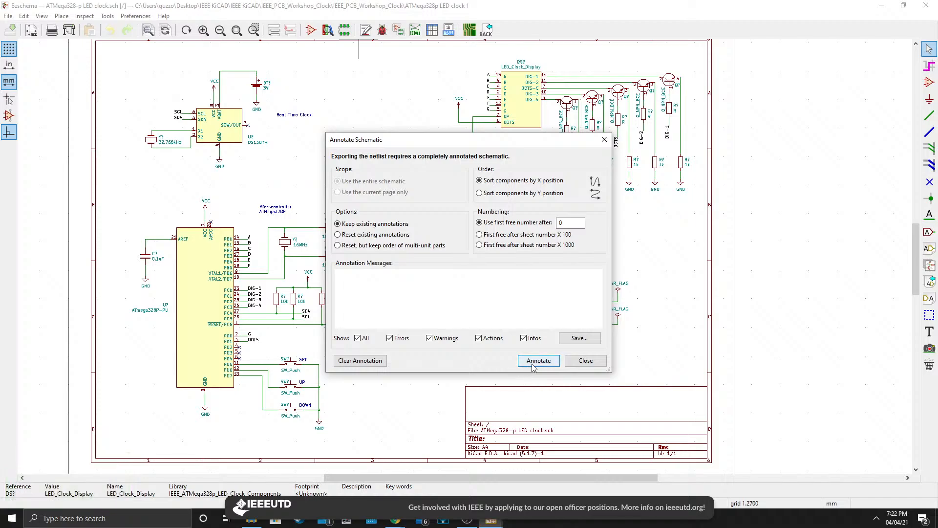
pyautogui.click(574, 365)
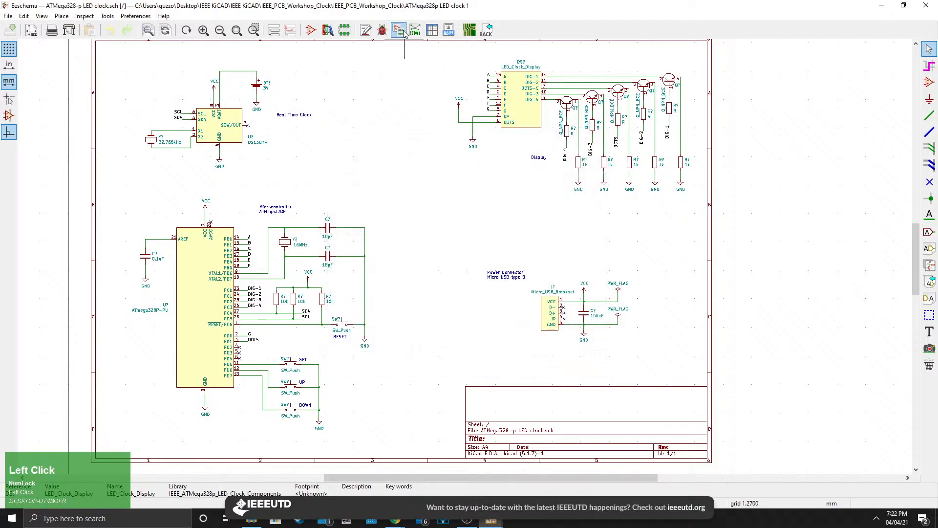
pyautogui.click(401, 32)
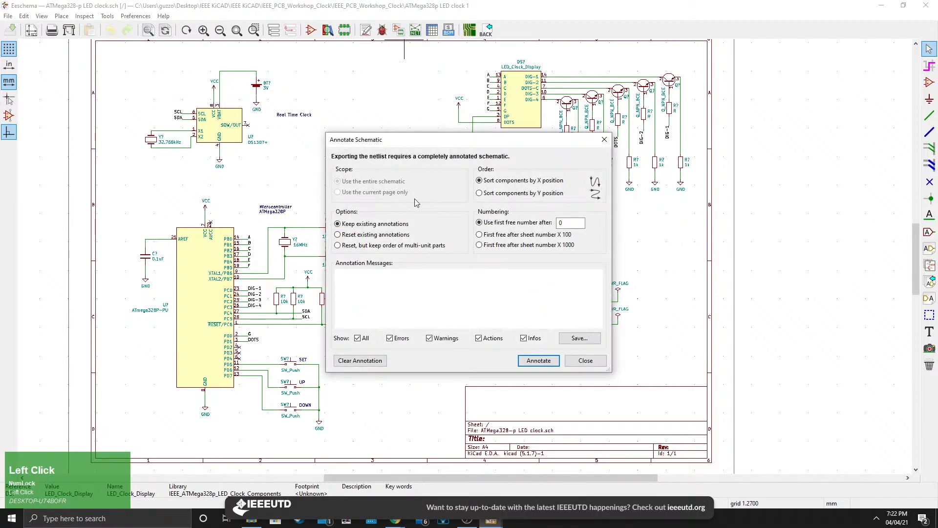
pyautogui.click(366, 31)
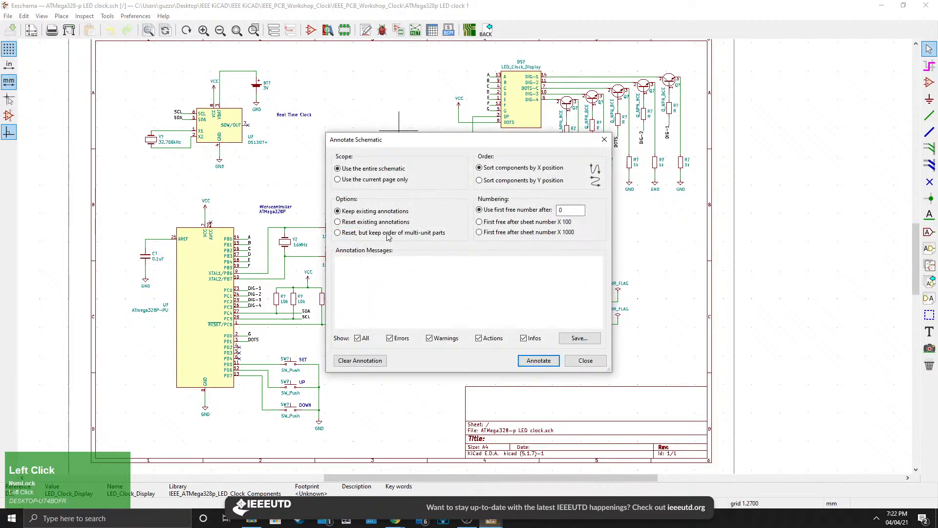
pyautogui.click(538, 360)
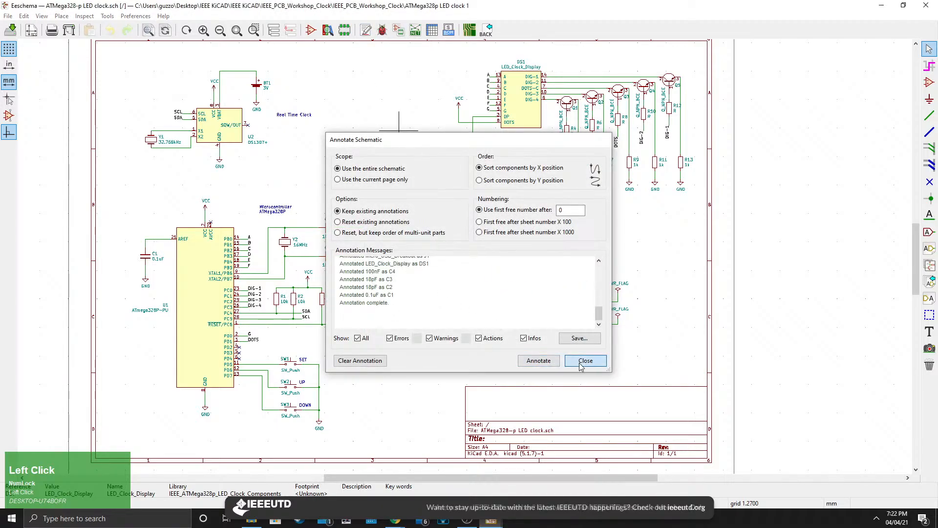
pyautogui.click(585, 360)
# Run the electrical rules check on the schematic.
pyautogui.scroll(4, 275, 292)
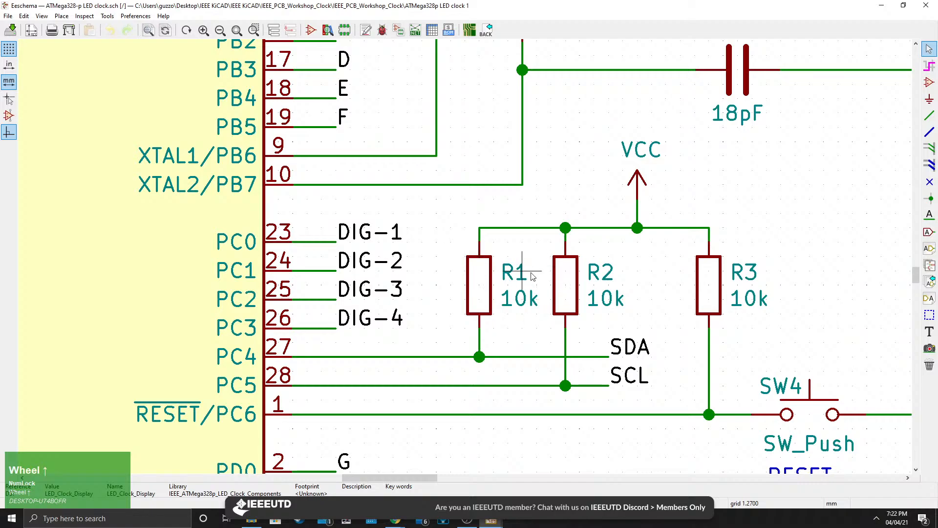
pyautogui.scroll(-3, 451, 221)
pyautogui.scroll(-4, 450, 222)
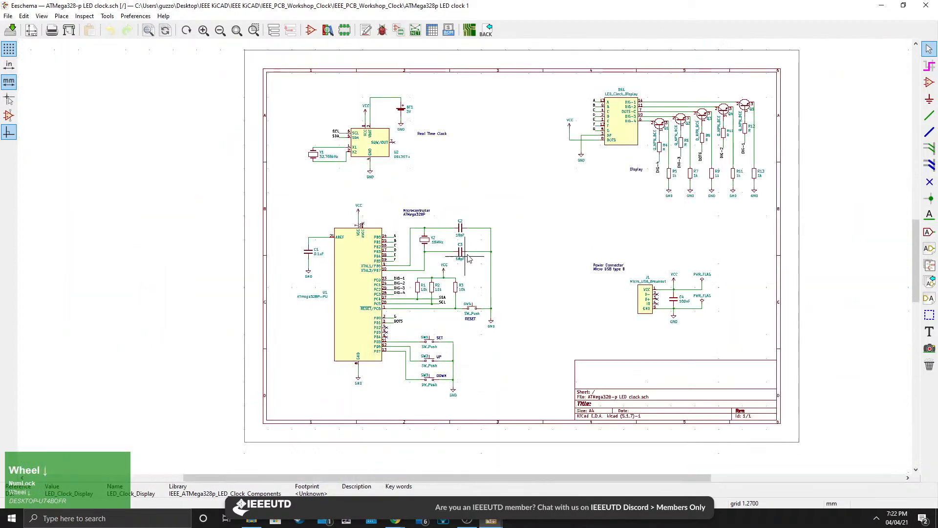
pyautogui.moveTo(526, 242); pyautogui.dragTo(477, 274, button='middle')
pyautogui.scroll(3, 464, 259)
pyautogui.moveTo(375, 107); pyautogui.dragTo(375, 51, button='middle')
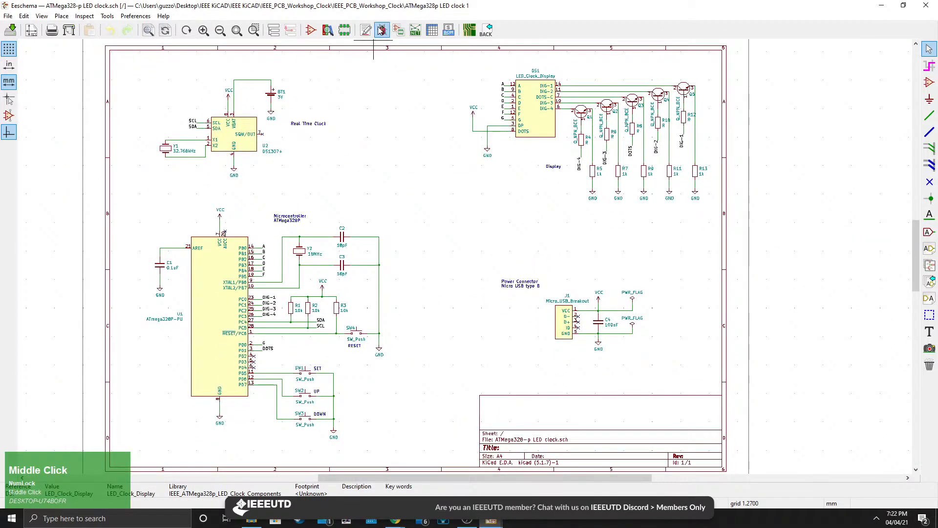
pyautogui.click(382, 29)
pyautogui.click(539, 403)
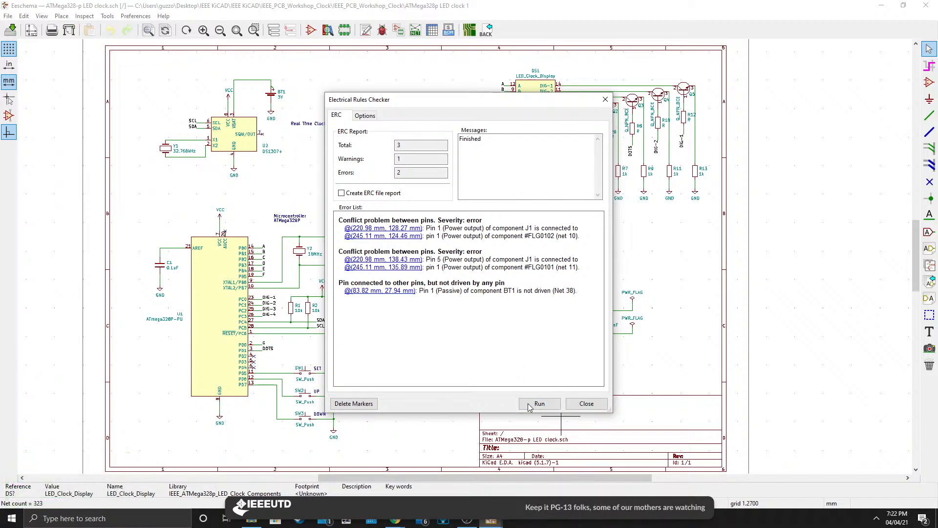
pyautogui.click(587, 403)
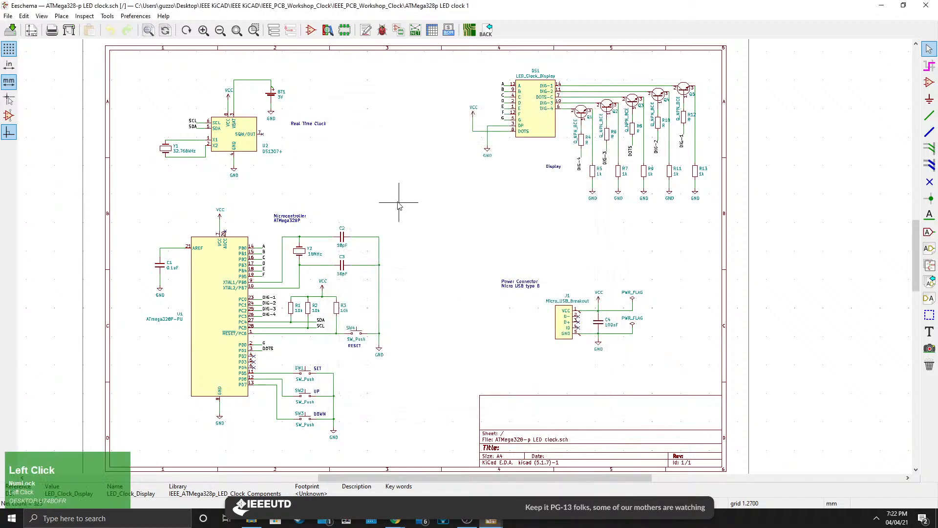
# Open the tool for assigning PCB footprints to the schematic symbols.
pyautogui.click(399, 33)
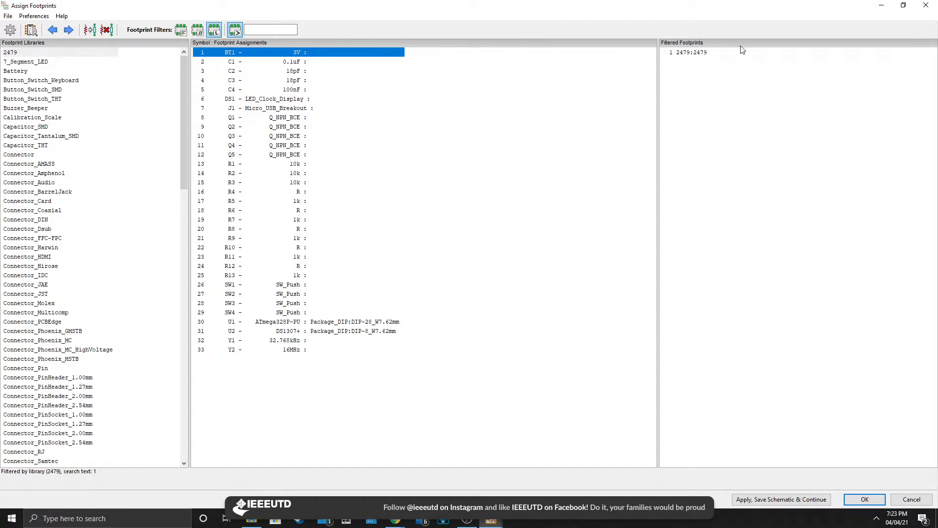
pyautogui.doubleClick(776, 10)
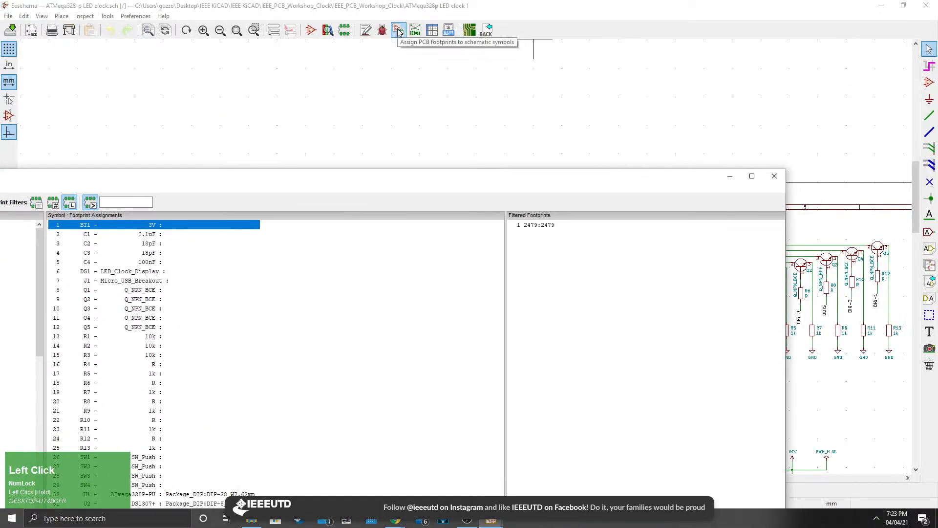
pyautogui.doubleClick(398, 179)
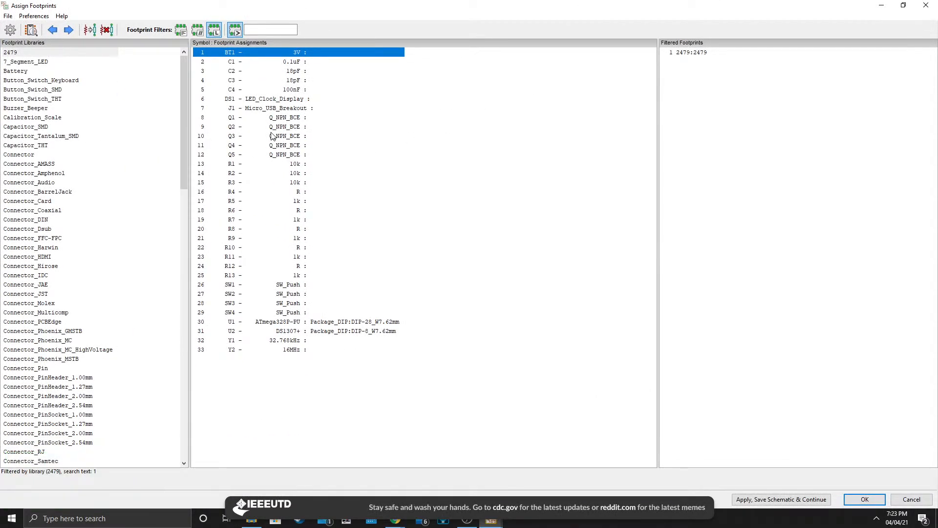
# Assign the Battery:BatteryHolder_Keystone_1060_1x2032 footprint to battery BT1.
pyautogui.click(284, 56)
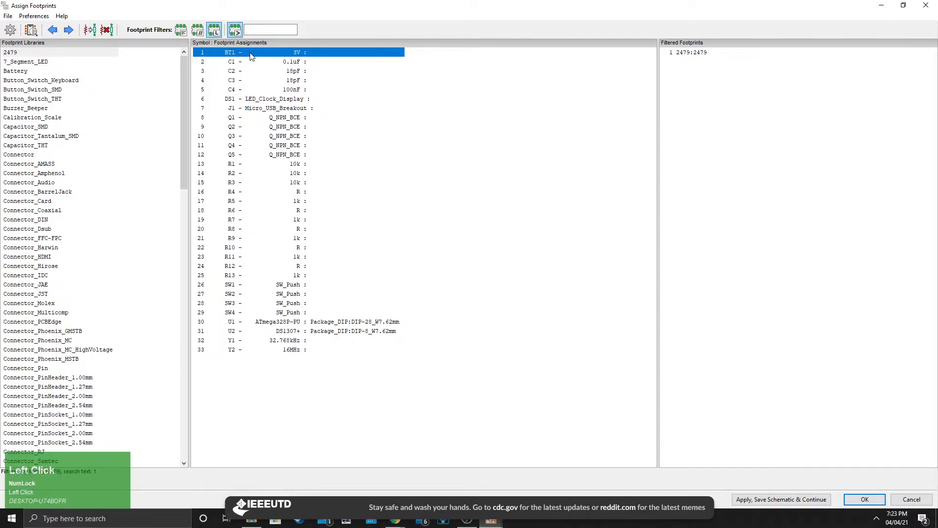
pyautogui.click(281, 57)
pyautogui.scroll(-10, 84, 120)
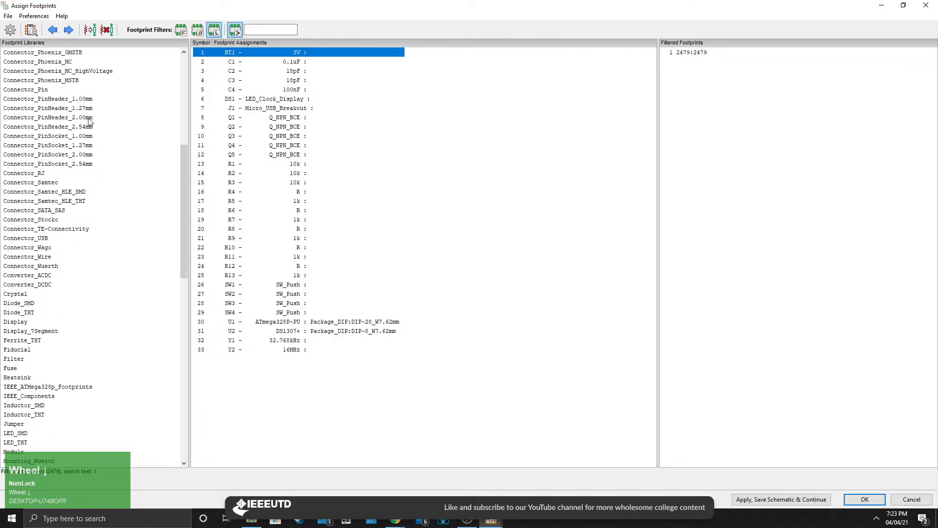
pyautogui.scroll(10, 93, 122)
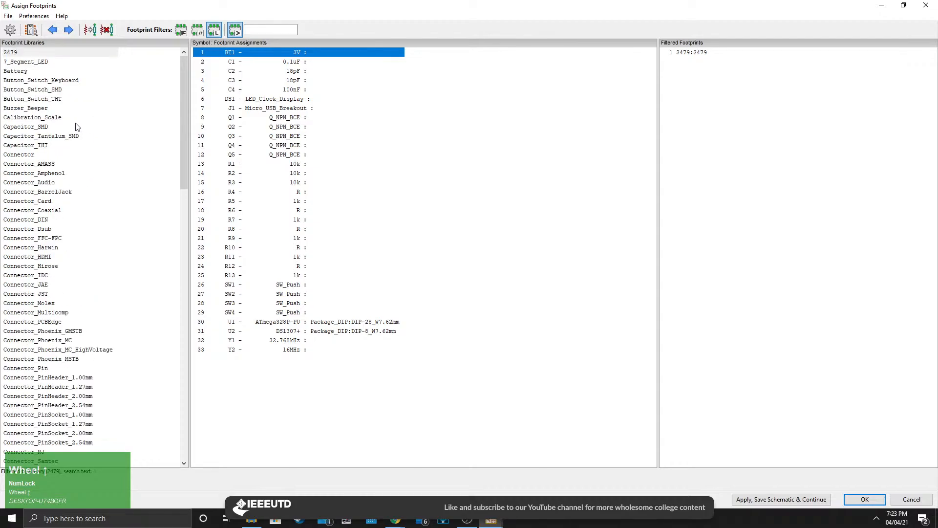
pyautogui.click(21, 72)
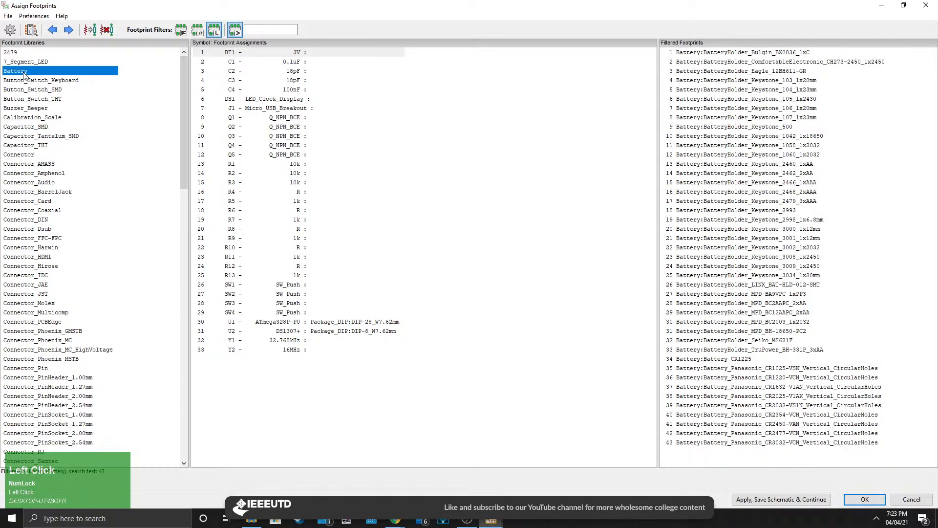
pyautogui.click(281, 57)
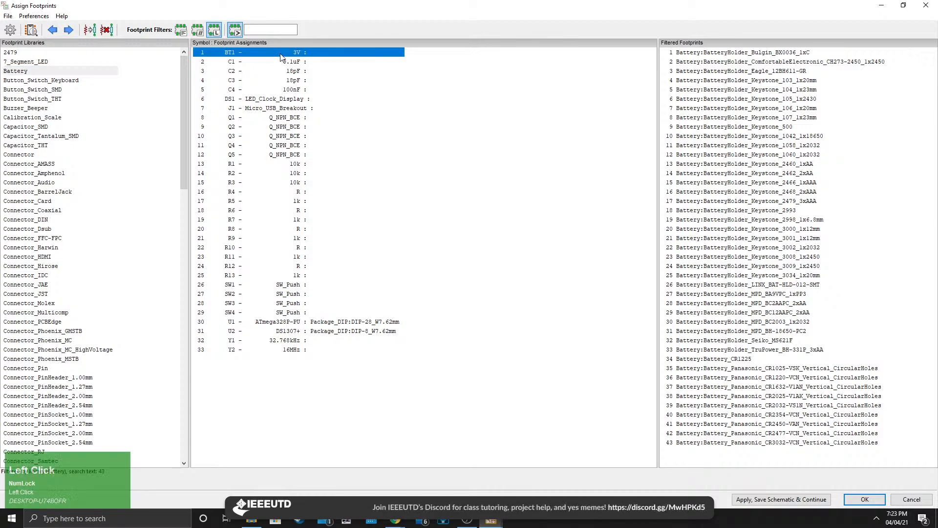
pyautogui.click(71, 73)
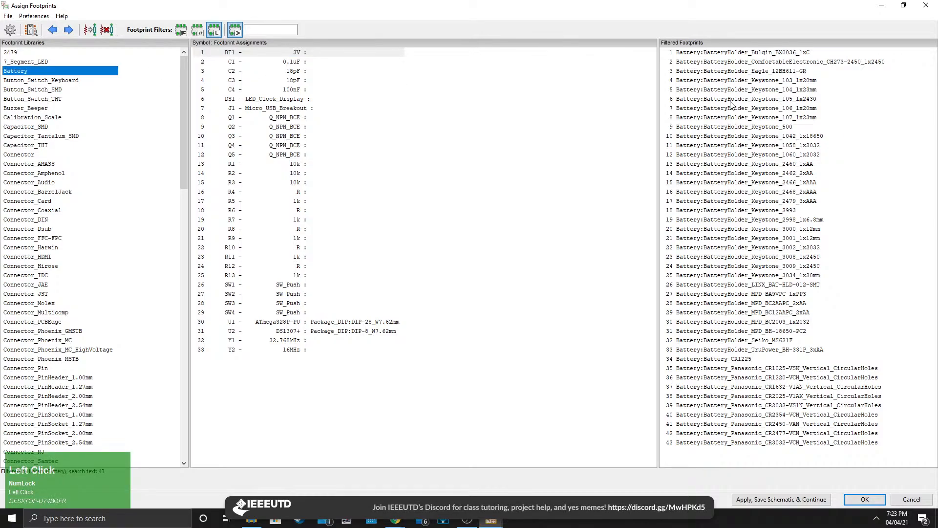
pyautogui.click(763, 155)
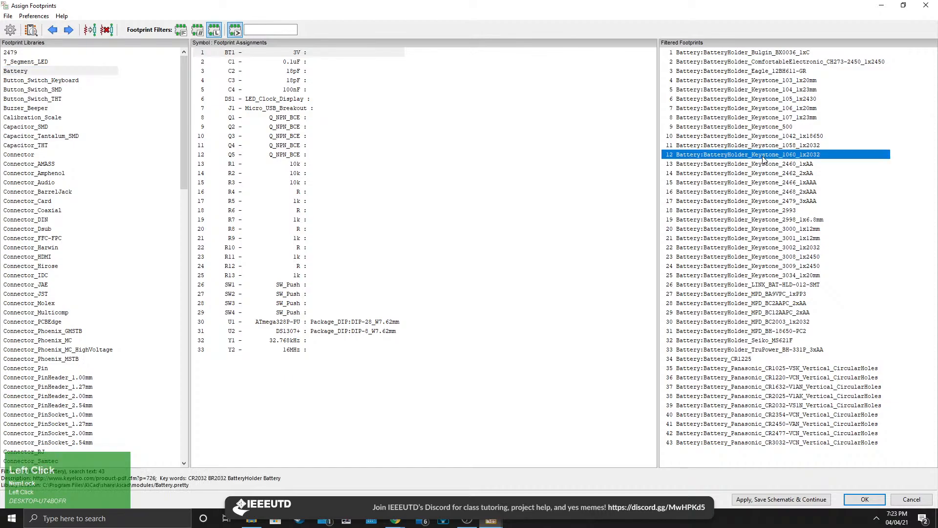
pyautogui.doubleClick(764, 157)
pyautogui.click(365, 53)
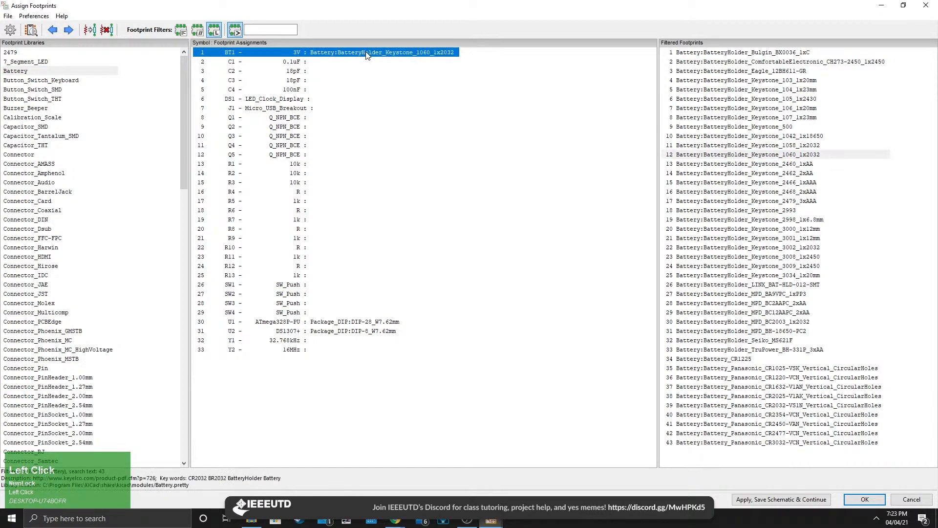
pyautogui.click(298, 54)
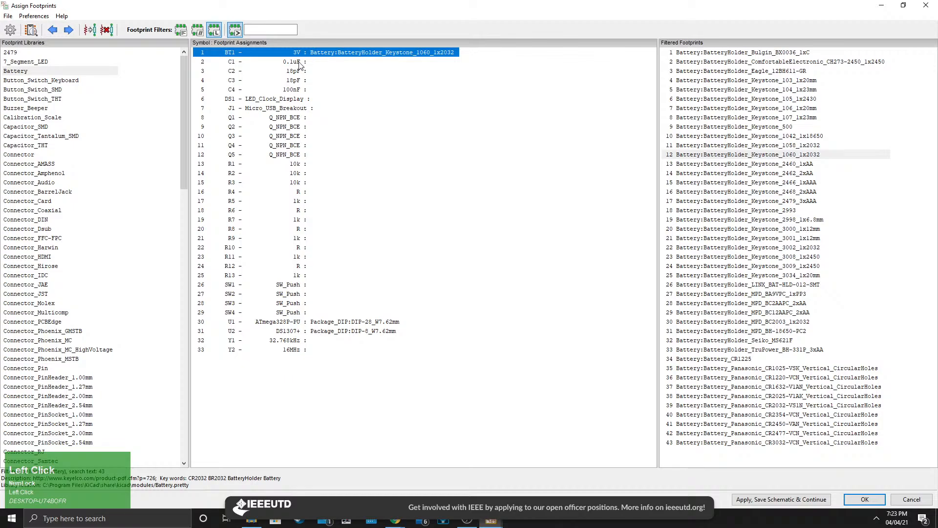
# Select capacitor C1, open the Capacitor_THT library and preview the C_Disc_D5.0mm_W2.5mm_P5.00mm footprint.
pyautogui.click(299, 62)
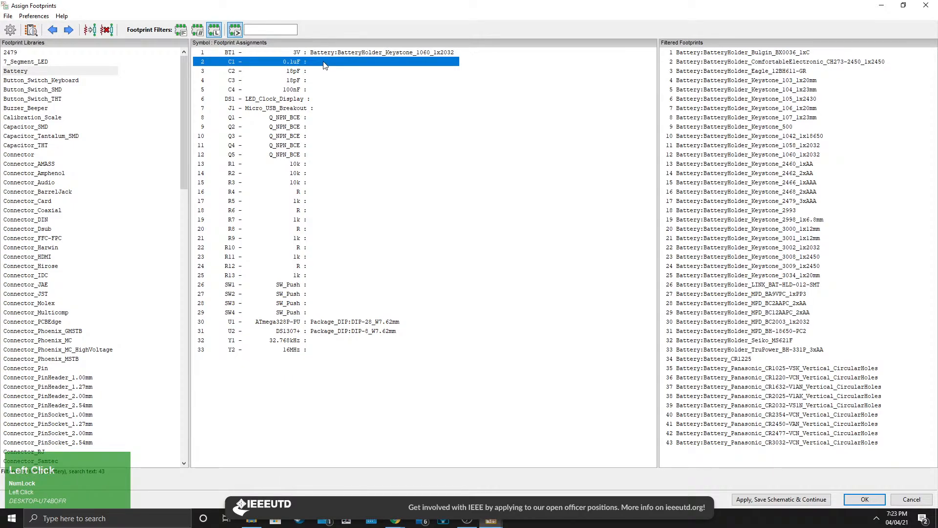
pyautogui.click(40, 147)
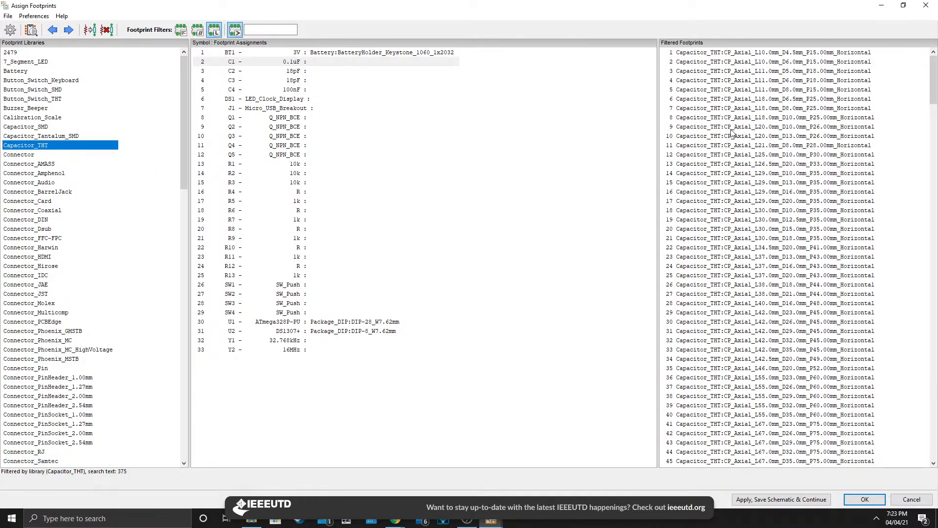
pyautogui.scroll(-20, 742, 227)
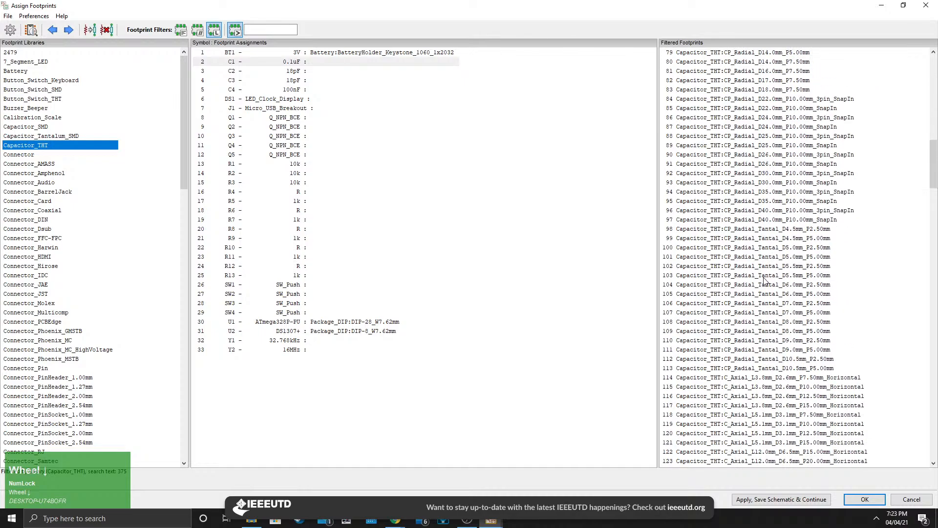
pyautogui.scroll(-18, 764, 280)
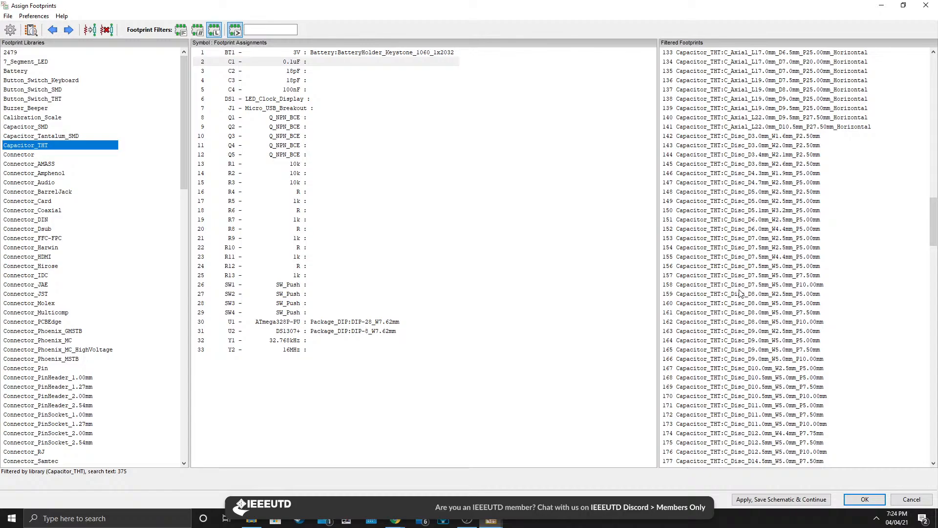
pyautogui.click(740, 202)
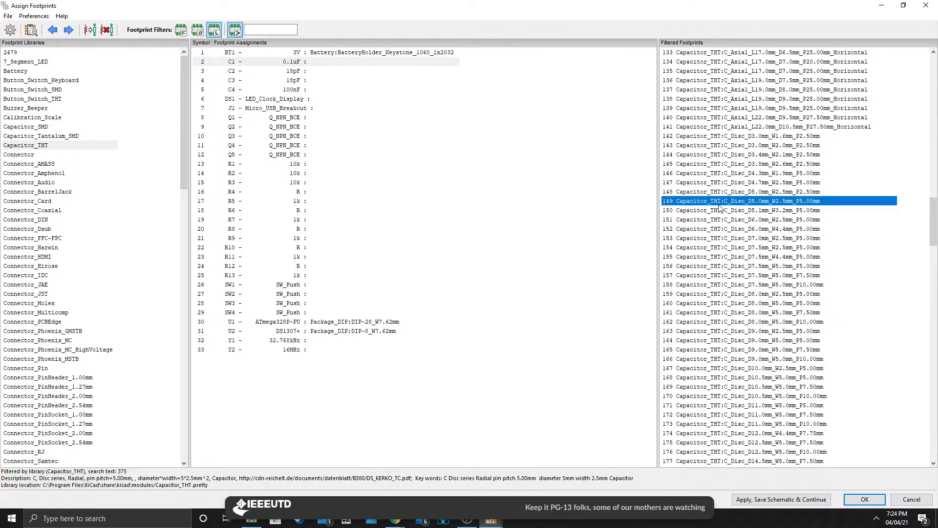
pyautogui.rightClick(733, 208)
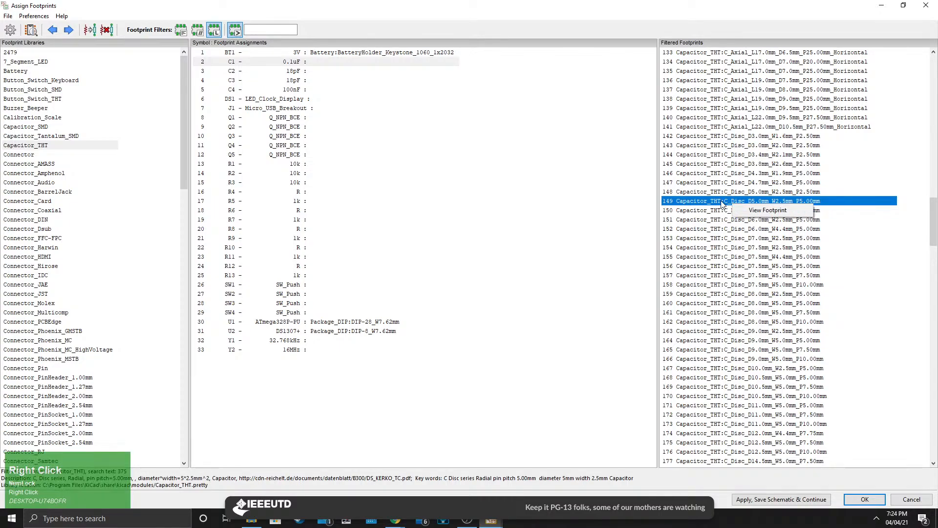
pyautogui.click(768, 210)
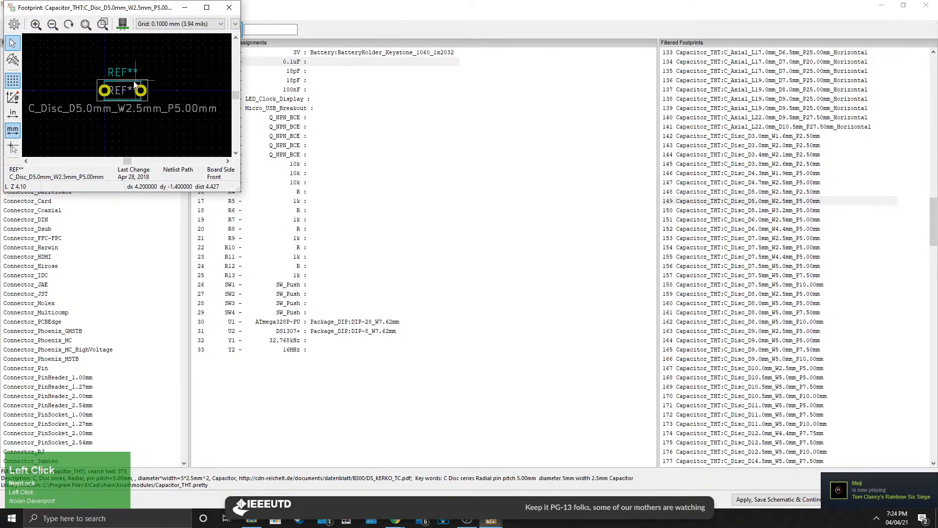
pyautogui.click(229, 8)
# Preview the C_Disc_D5.0mm_W2.5mm_P5.00mm footprint again and measure the distance between its two pads.
pyautogui.rightClick(723, 204)
pyautogui.click(751, 210)
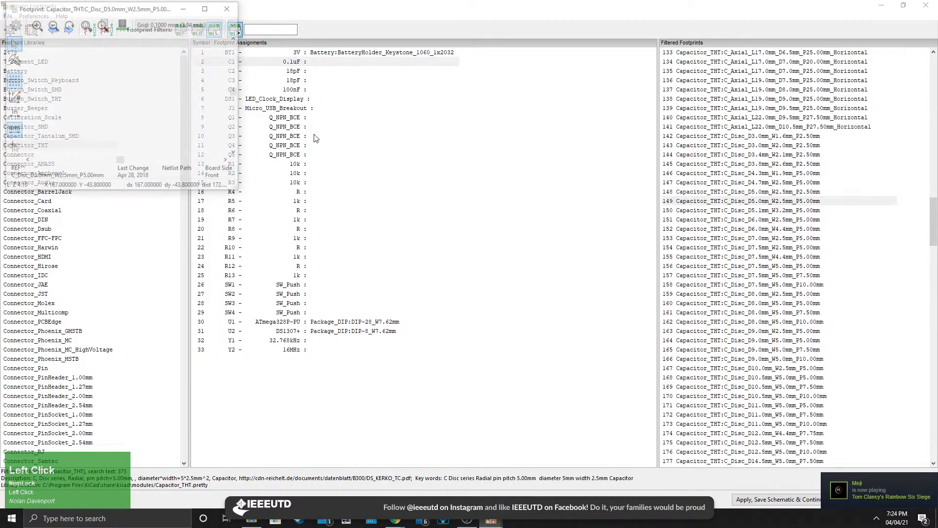
pyautogui.scroll(2, 127, 98)
pyautogui.middleClick(172, 112)
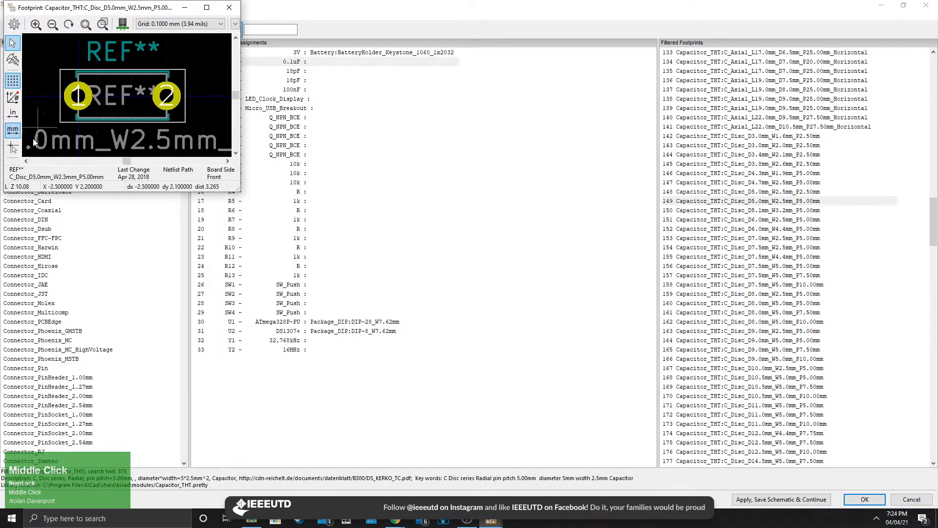
pyautogui.click(13, 59)
pyautogui.scroll(-3, 113, 91)
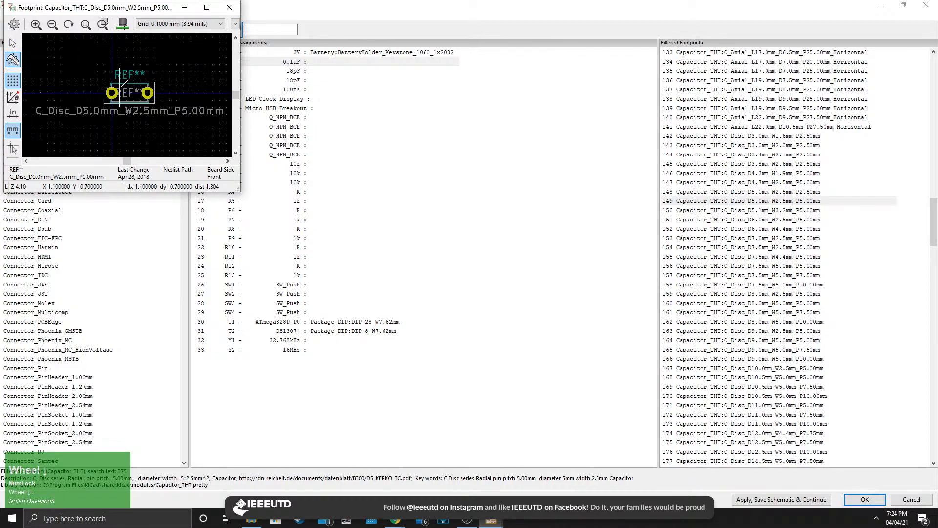
pyautogui.click(113, 92)
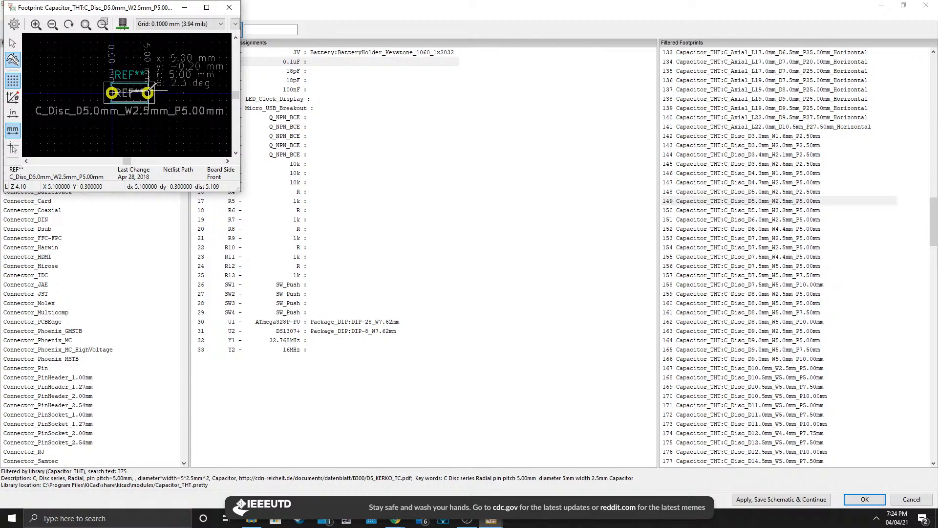
pyautogui.rightClick(148, 93)
pyautogui.click(164, 98)
pyautogui.click(230, 8)
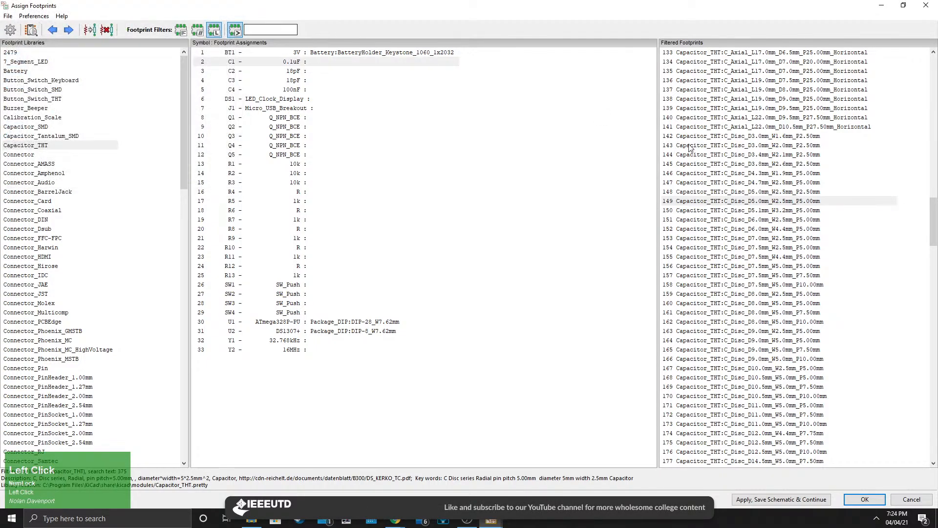
# Assign Capacitor_THT:C_Disc_D5.0mm_W2.5mm_P5.00mm to C1 and copy that assignment onto C2, C3 and C4.
pyautogui.doubleClick(748, 201)
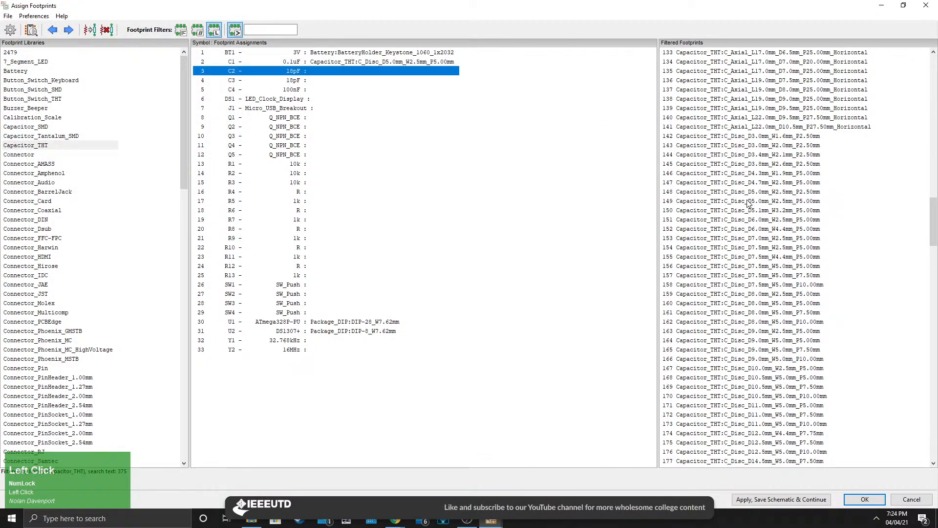
pyautogui.click(349, 64)
pyautogui.hotkey('ctrl', 'c')
pyautogui.click(346, 71)
pyautogui.hotkey('ctrl', 'v')
pyautogui.click(332, 80)
pyautogui.hotkey('ctrl', 'v')
pyautogui.click(331, 89)
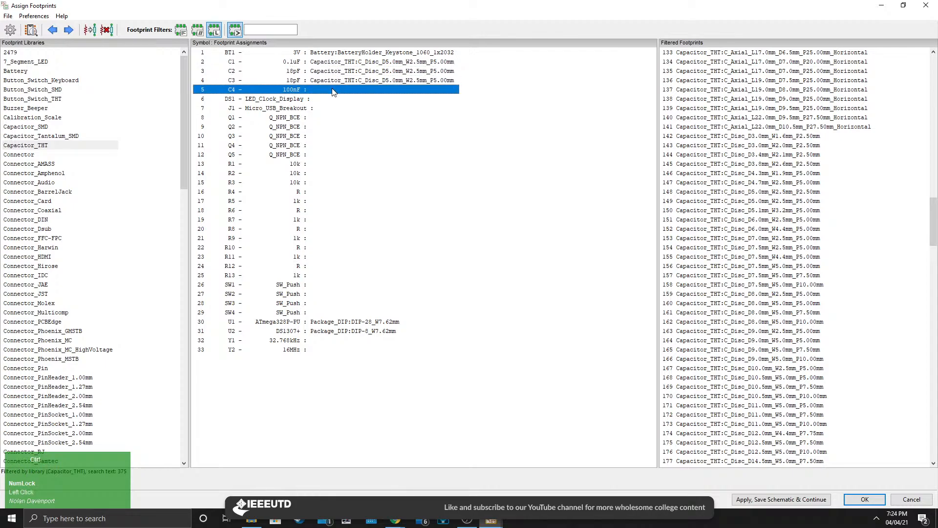
pyautogui.hotkey('ctrl', 'v')
# Review the footprint assignments of capacitors C1 through C4, reapplying the copied footprint to C4.
pyautogui.click(373, 100)
pyautogui.click(337, 64)
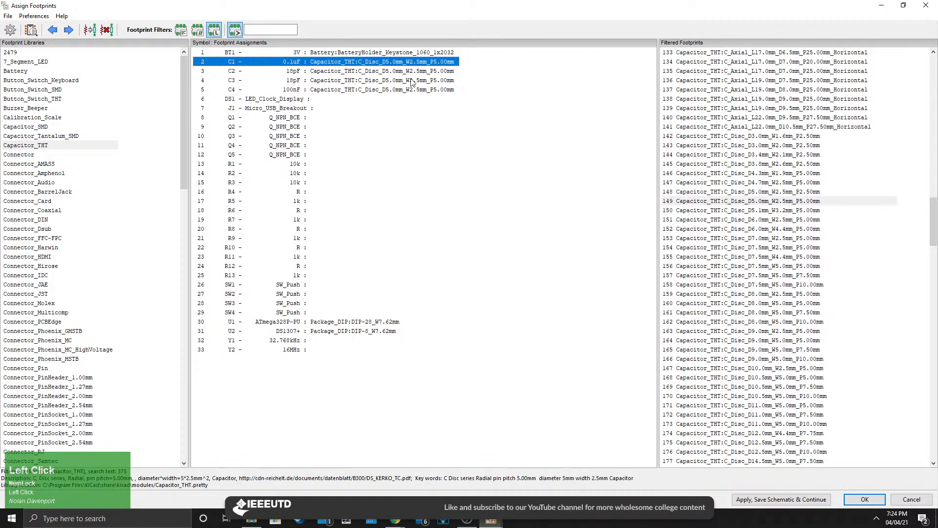
pyautogui.click(345, 70)
pyautogui.click(341, 64)
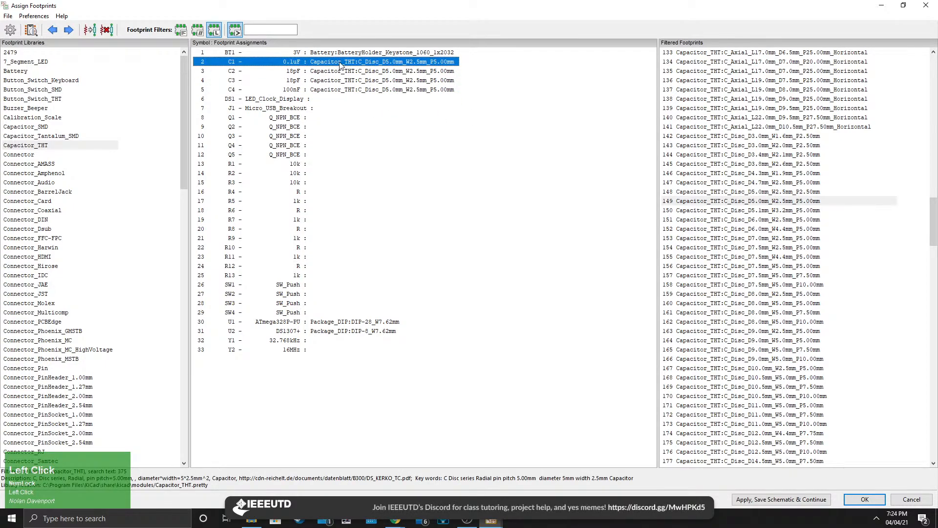
pyautogui.click(343, 71)
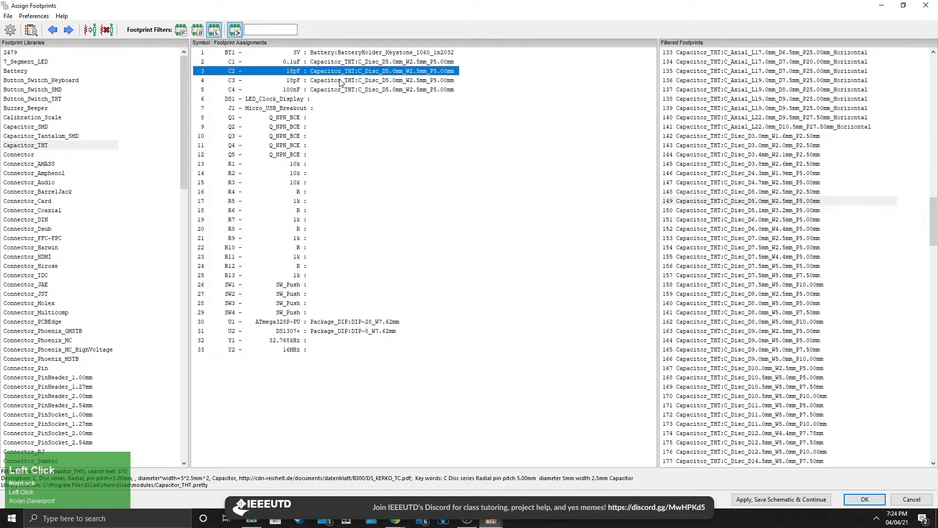
pyautogui.click(342, 81)
pyautogui.click(359, 90)
pyautogui.hotkey('ctrl', 'v')
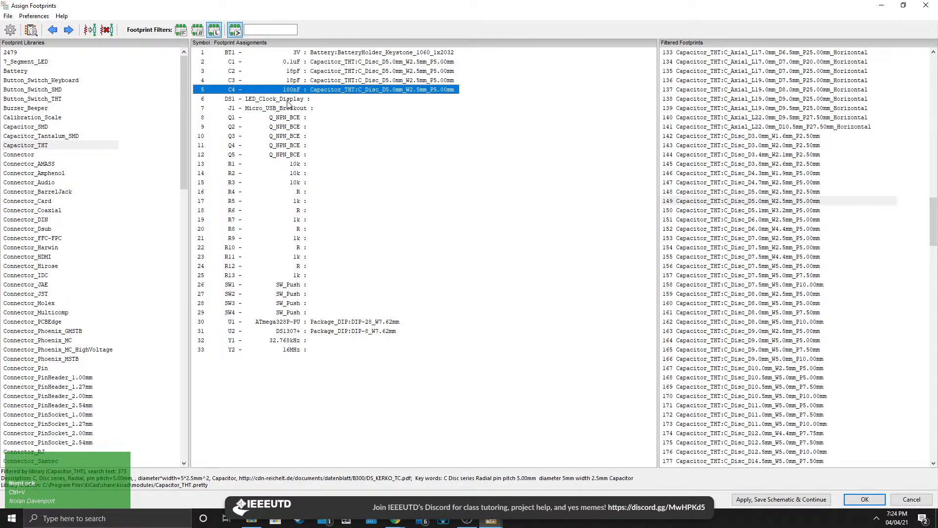
# Assign IEEE_ATMega328p_Footprints:LED_Clock_Display to display DS1 and preview that footprint.
pyautogui.click(324, 102)
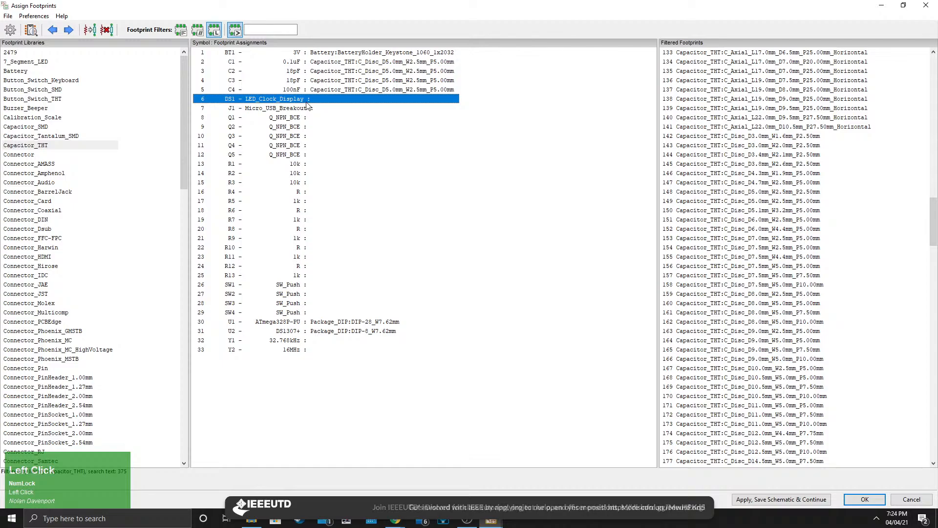
pyautogui.scroll(-15, 85, 171)
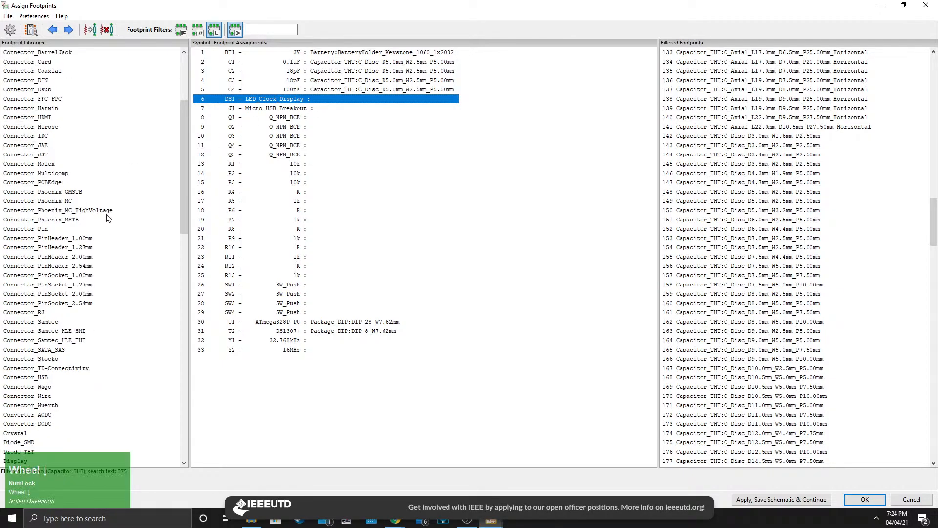
pyautogui.scroll(-3, 85, 246)
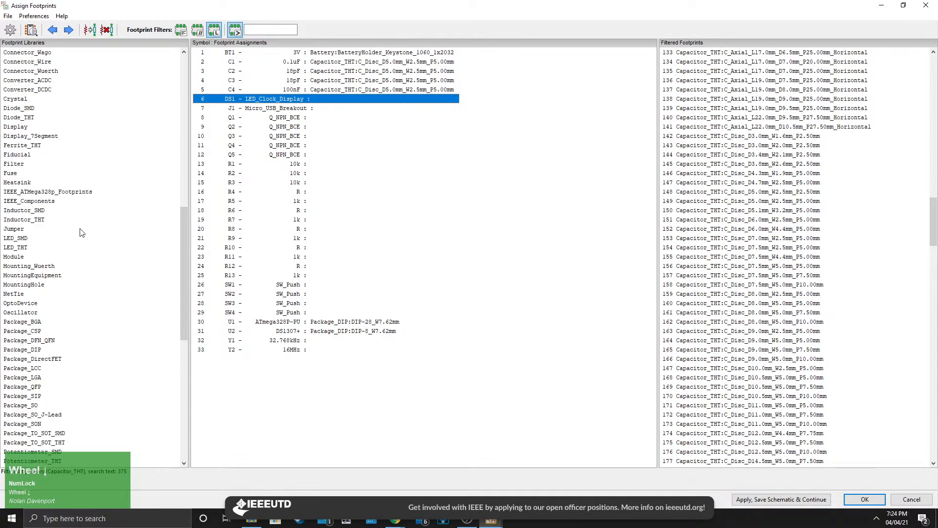
pyautogui.click(43, 166)
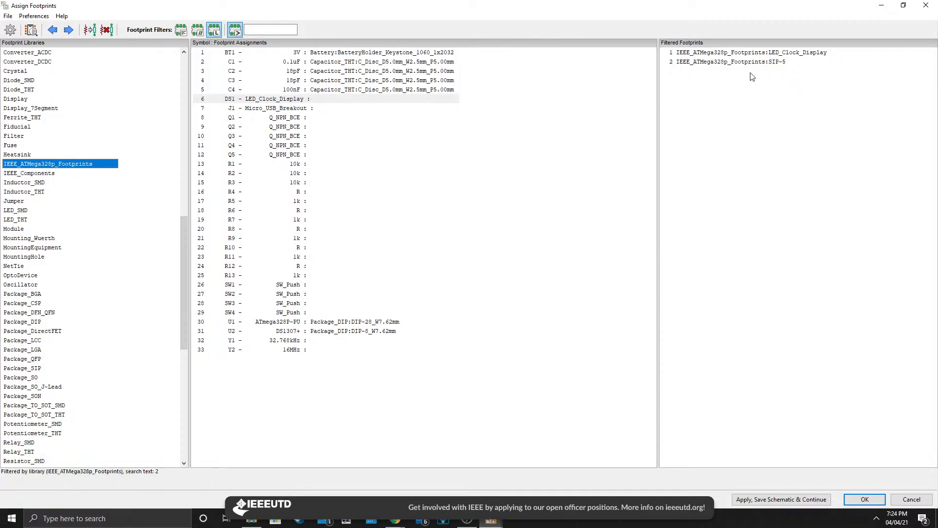
pyautogui.click(764, 54)
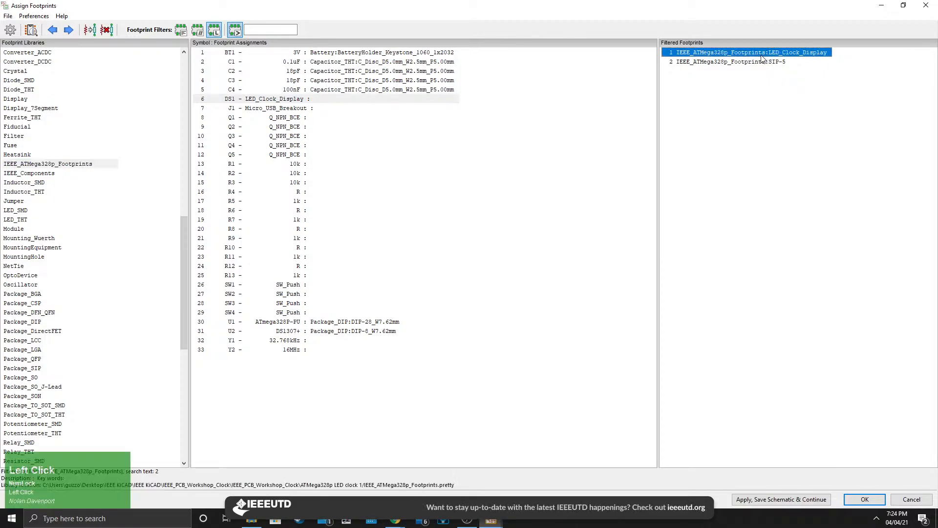
pyautogui.doubleClick(761, 56)
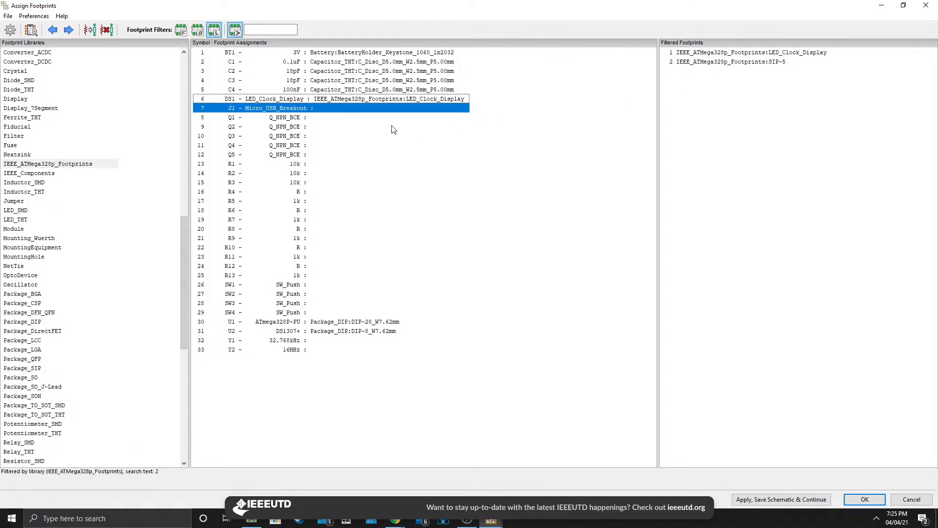
pyautogui.click(379, 99)
pyautogui.rightClick(379, 99)
pyautogui.click(413, 104)
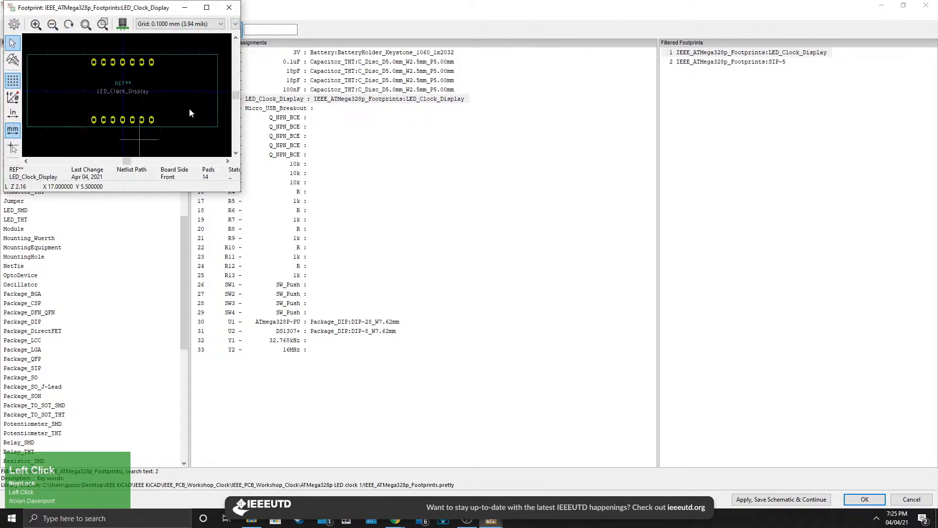
pyautogui.click(229, 7)
# Assign IEEE_ATMega328p_Footprints:SIP-5 to the micro USB breakout J1 and preview that footprint.
pyautogui.click(314, 109)
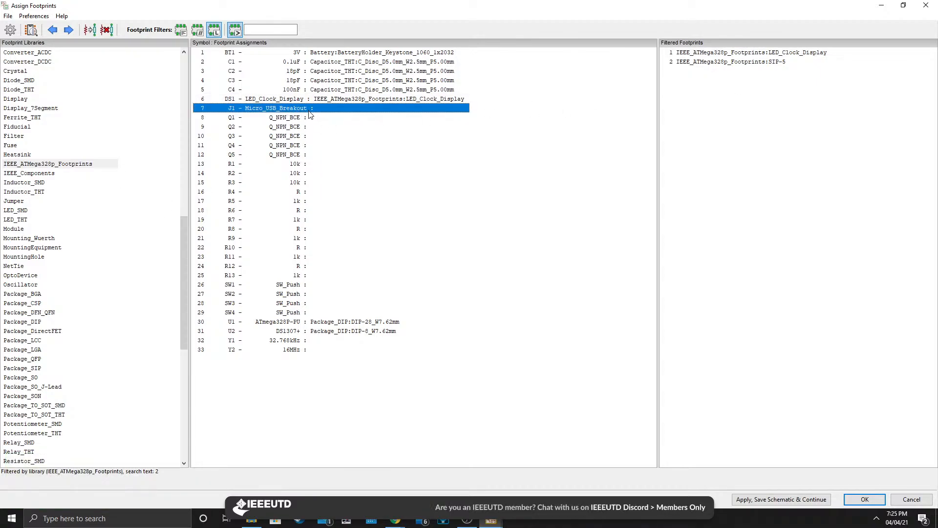
pyautogui.doubleClick(753, 63)
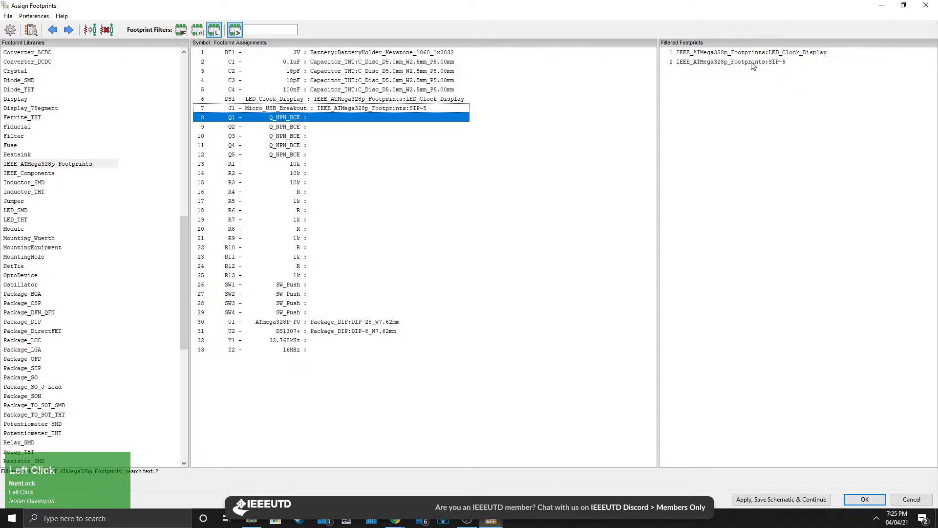
pyautogui.click(397, 109)
pyautogui.rightClick(380, 108)
pyautogui.click(408, 113)
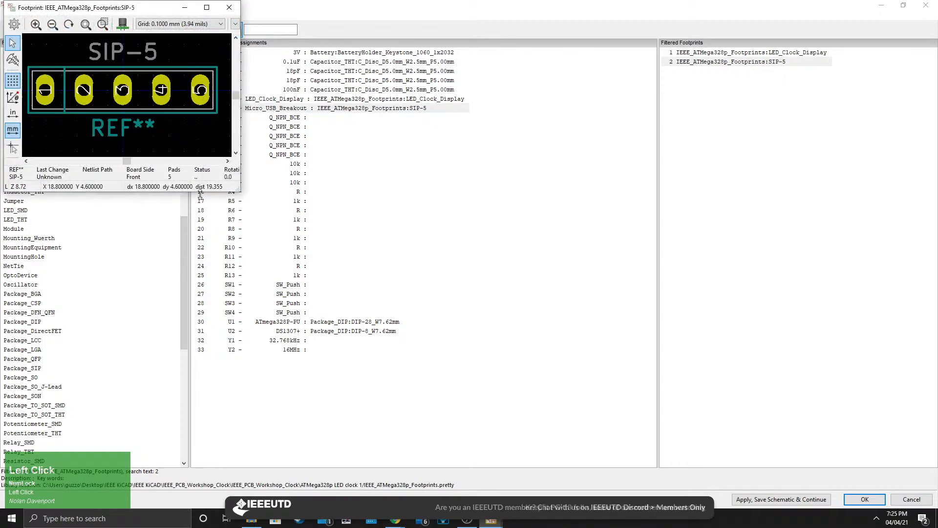
pyautogui.click(229, 7)
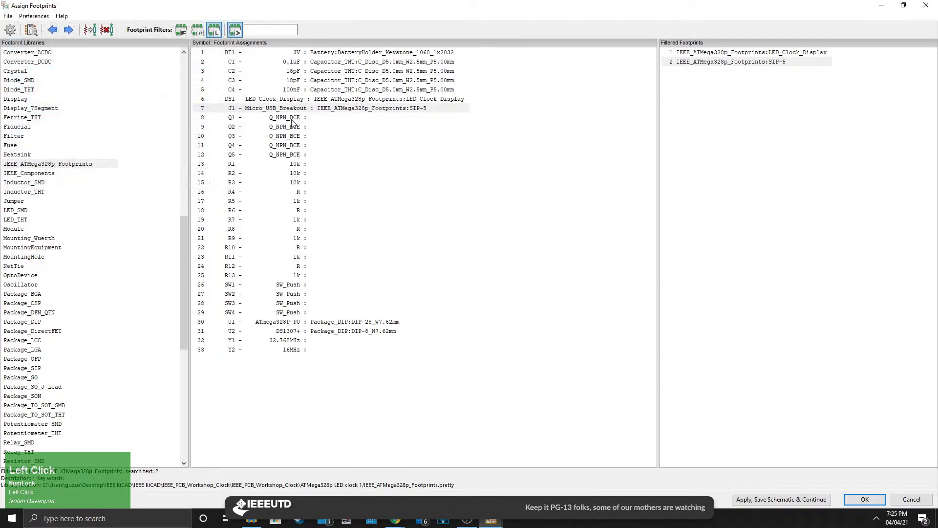
# Select transistor Q1 and browse the footprint library list for a suitable transistor footprint.
pyautogui.click(292, 119)
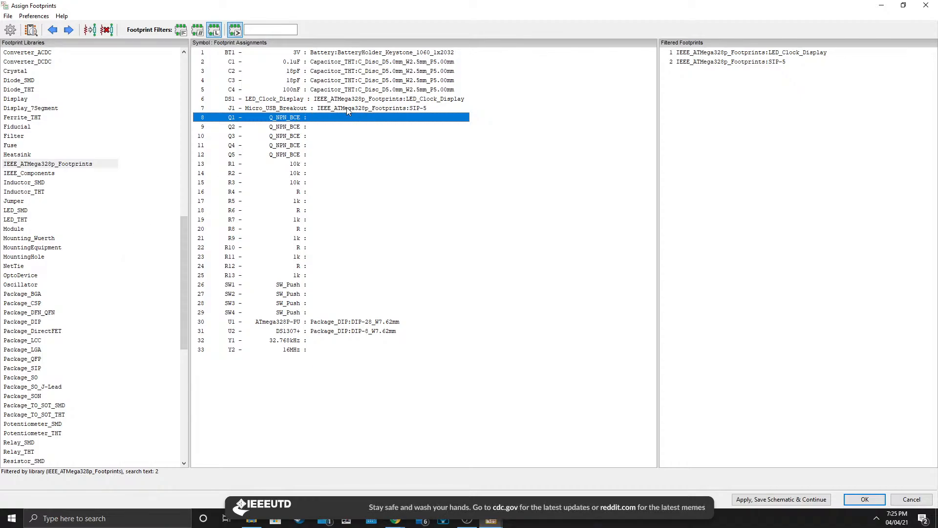
pyautogui.click(292, 118)
pyautogui.scroll(-12, 98, 256)
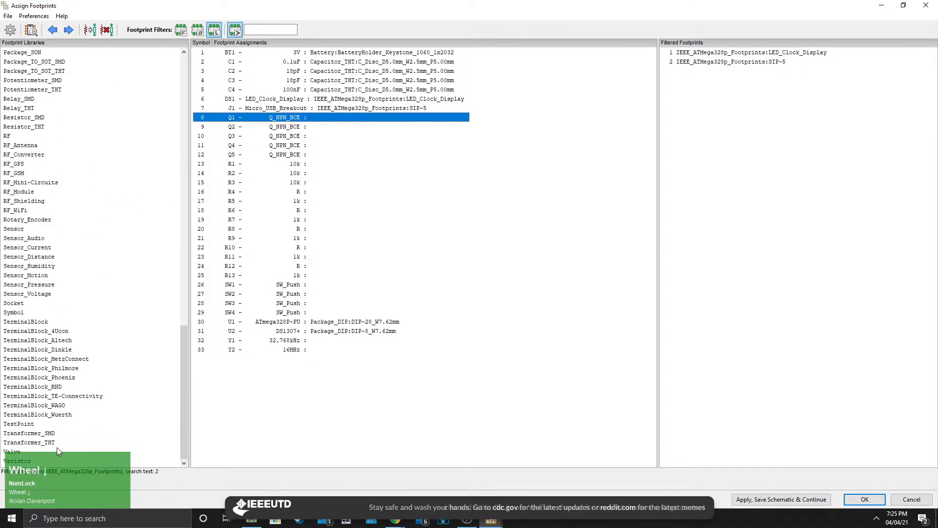
pyautogui.scroll(4, 53, 297)
pyautogui.scroll(8, 53, 296)
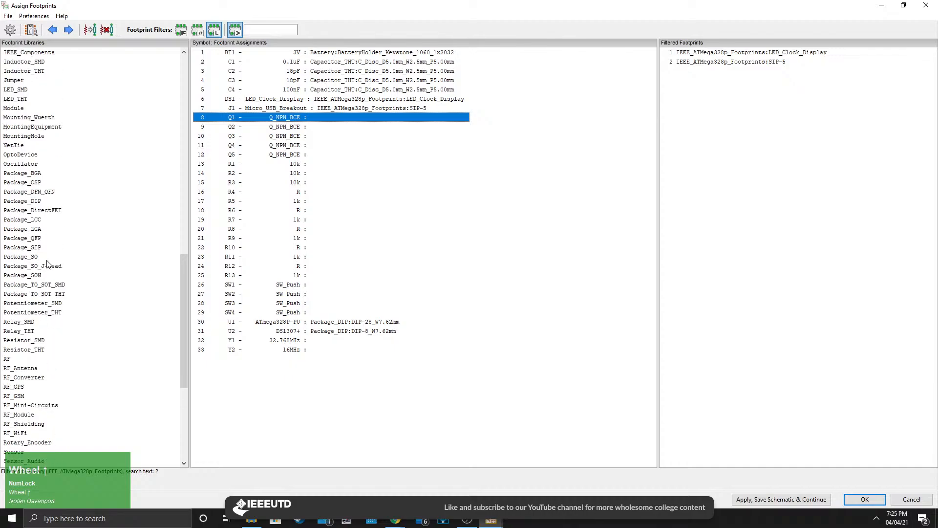
pyautogui.scroll(-12, 67, 272)
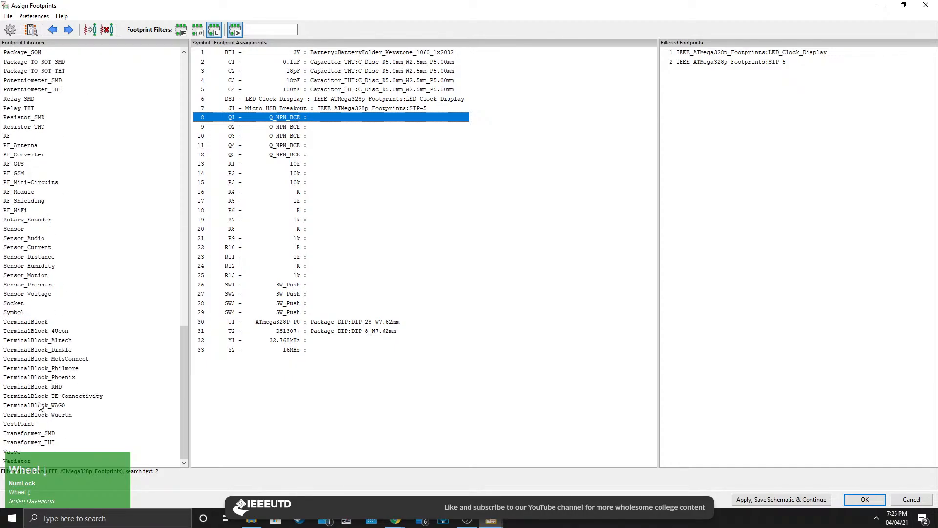
pyautogui.scroll(20, 67, 365)
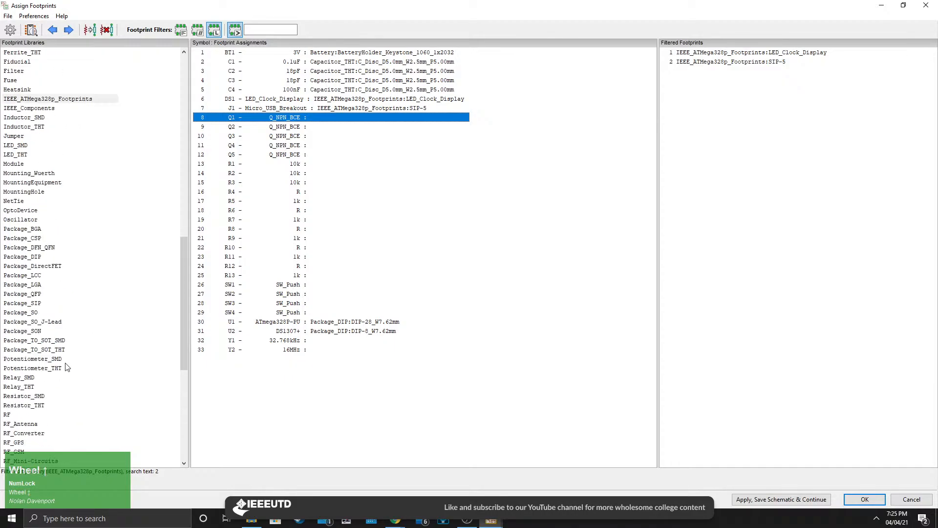
pyautogui.scroll(-20, 71, 364)
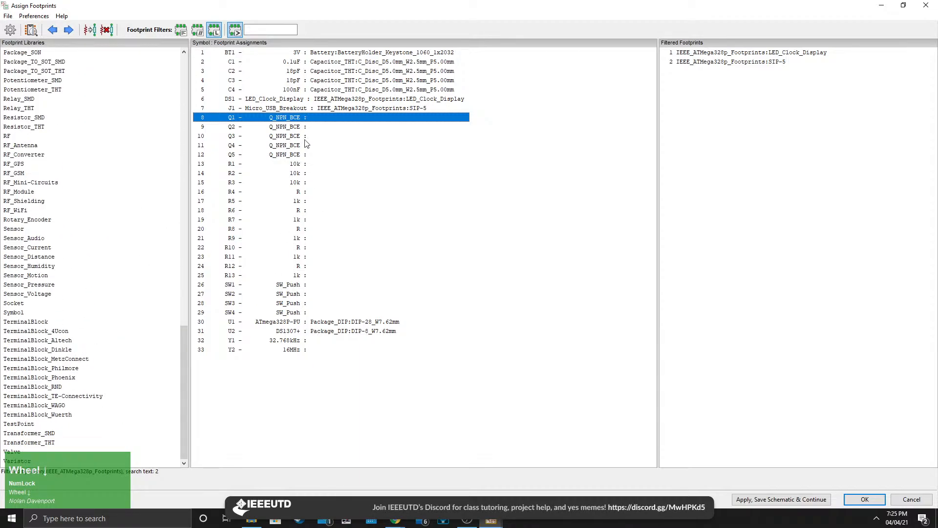
pyautogui.click(306, 125)
pyautogui.scroll(1, 306, 125)
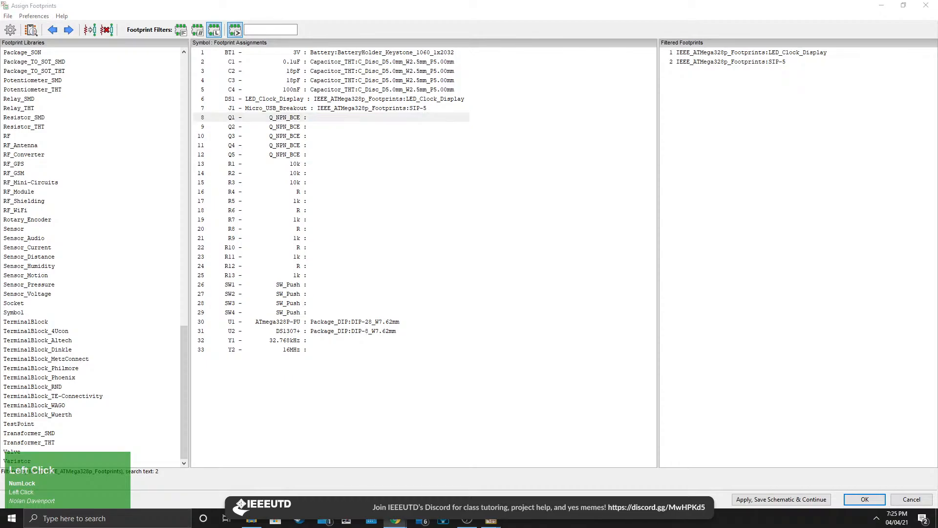
# Search UltraLibrarian for the part number 2N3904TF and open the ON Semiconductor 2N3904TF part page.
pyautogui.moveTo(167, 527); pyautogui.dragTo(317, 1)
pyautogui.moveTo(240, 127); pyautogui.dragTo(201, 126)
pyautogui.hotkey('ctrl', 'c')
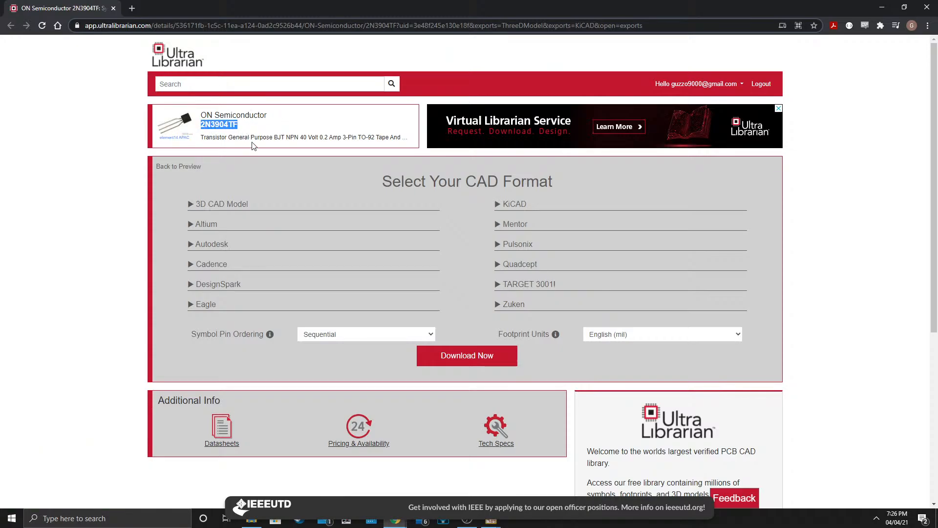
pyautogui.click(178, 61)
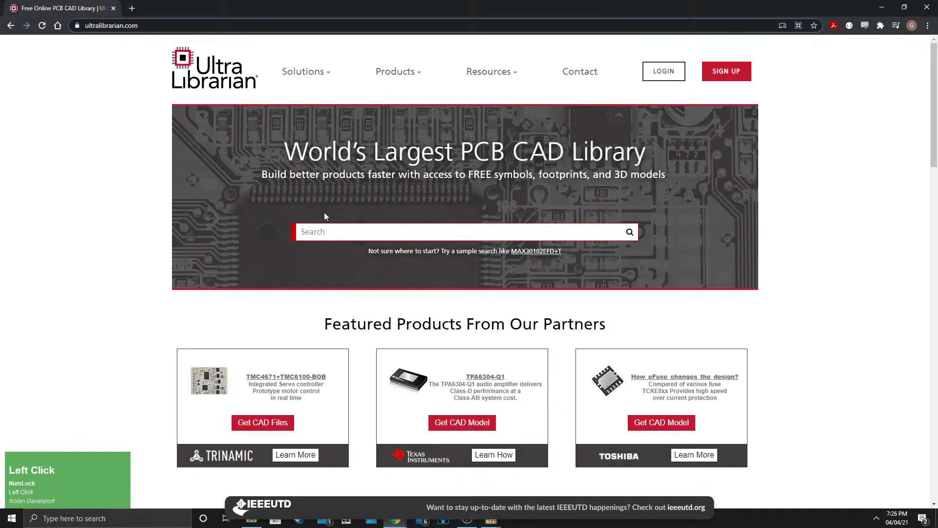
pyautogui.click(334, 231)
pyautogui.hotkey('ctrl', 'v')
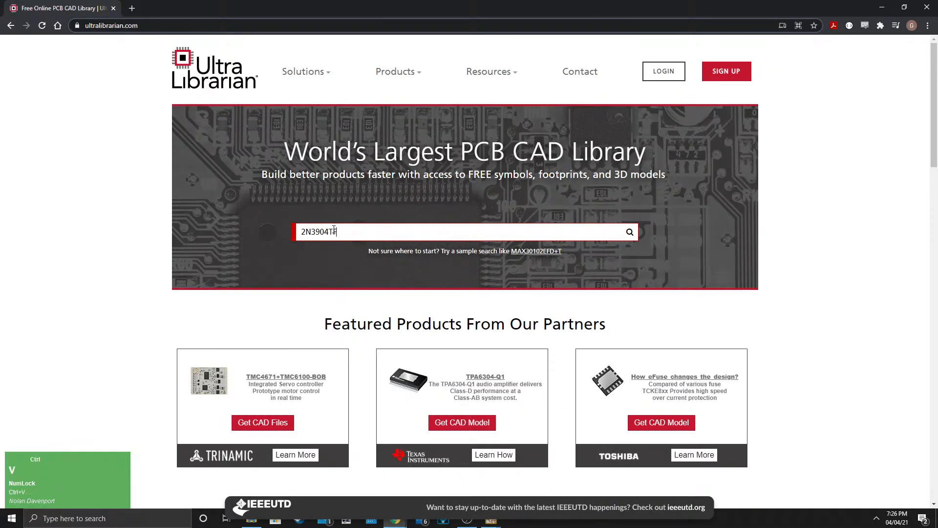
pyautogui.click(630, 233)
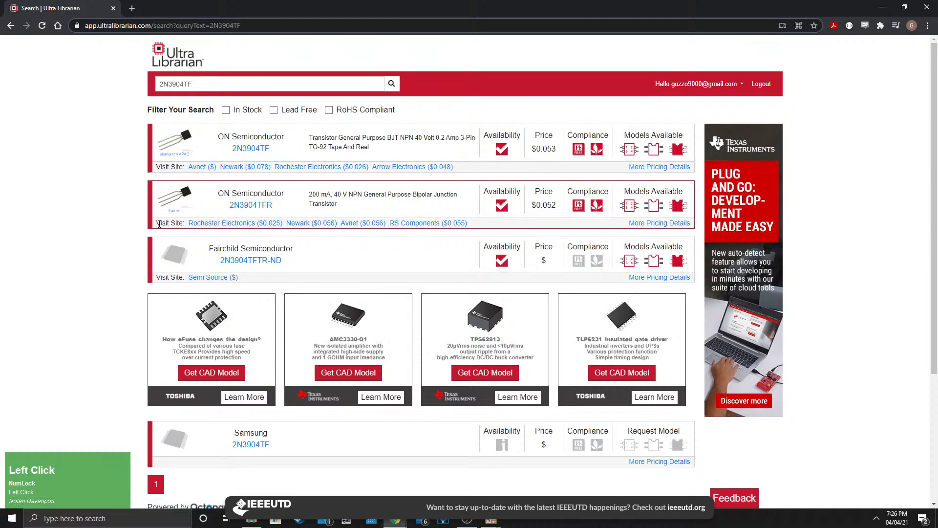
pyautogui.click(251, 148)
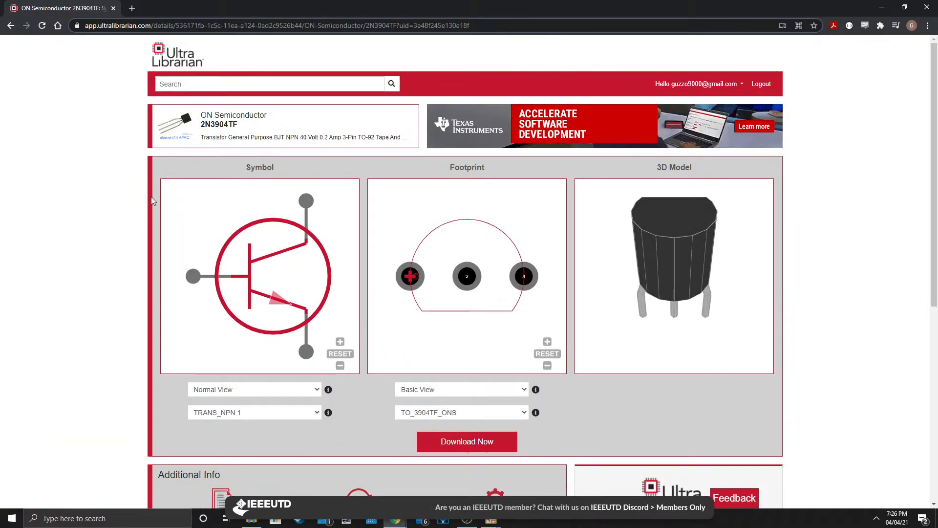
# Download the 2N3904TF part in KiCAD format together with its STEP 3D CAD model.
pyautogui.moveTo(673, 349); pyautogui.dragTo(585, 300)
pyautogui.moveTo(421, 244)
pyautogui.mouseDown()
pyautogui.moveTo(467, 309)
pyautogui.moveTo(442, 328)
pyautogui.mouseUp()
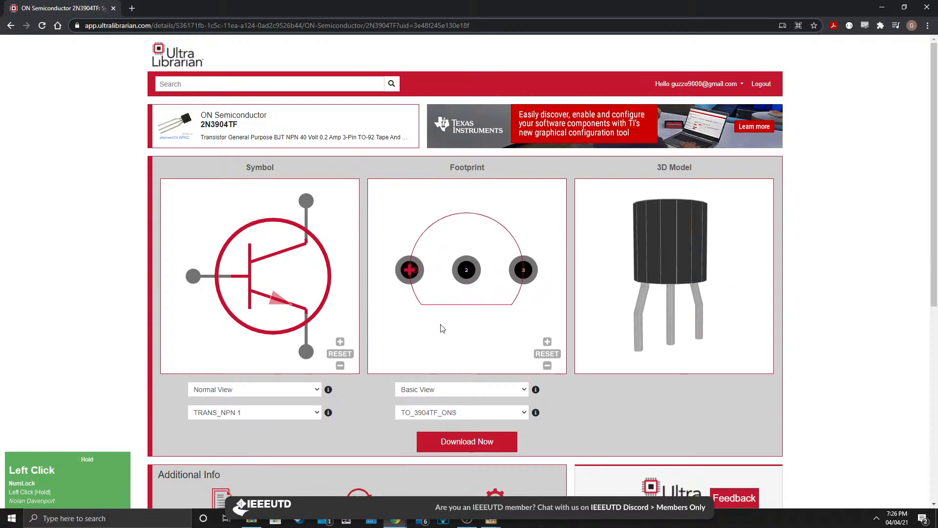
pyautogui.moveTo(215, 320)
pyautogui.mouseDown()
pyautogui.moveTo(202, 329)
pyautogui.moveTo(210, 323)
pyautogui.mouseUp()
pyautogui.scroll(-1, 375, 410)
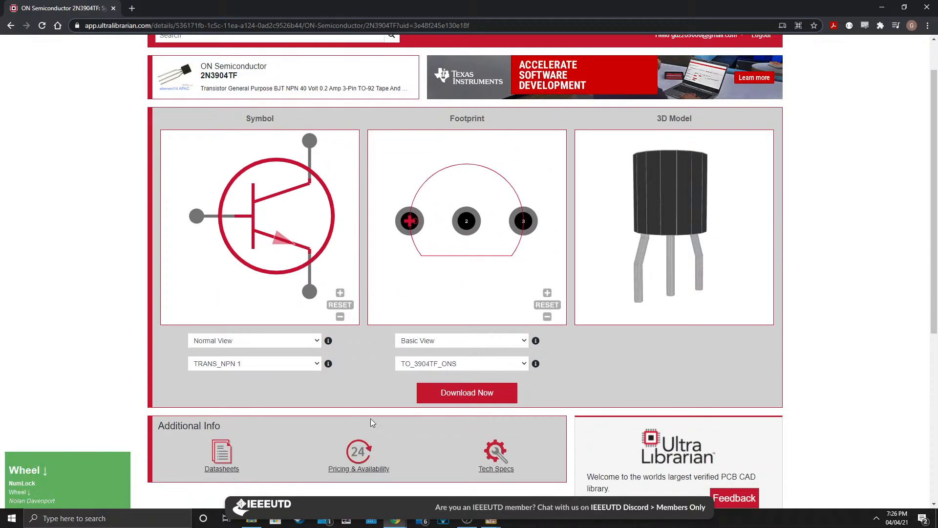
pyautogui.scroll(-1, 541, 376)
pyautogui.click(476, 356)
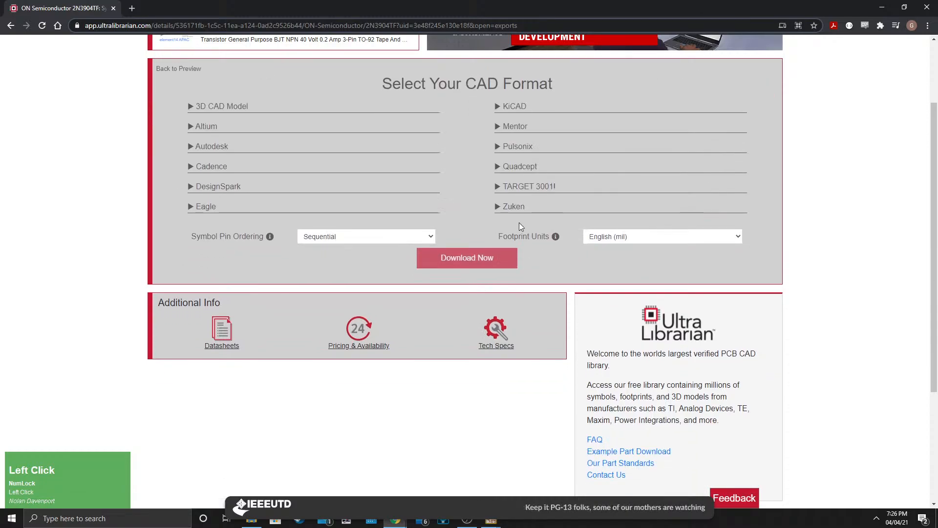
pyautogui.click(499, 106)
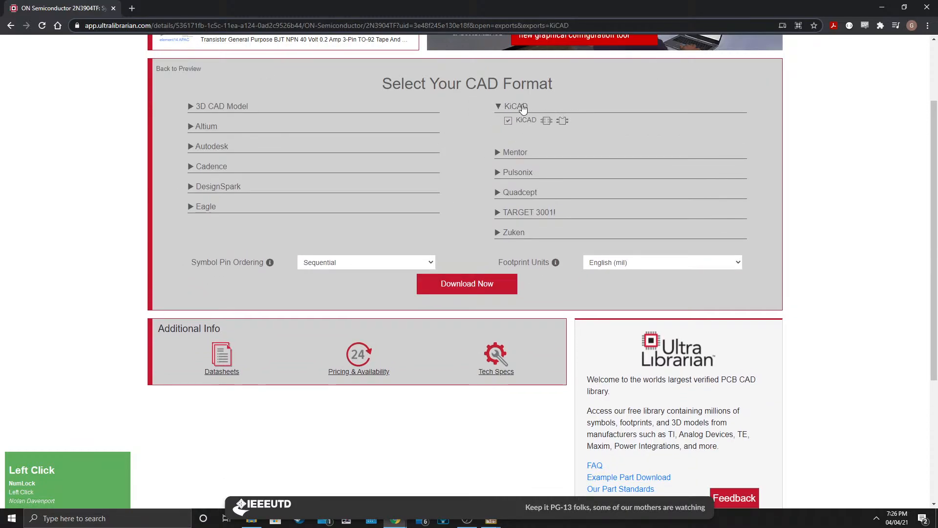
pyautogui.click(192, 107)
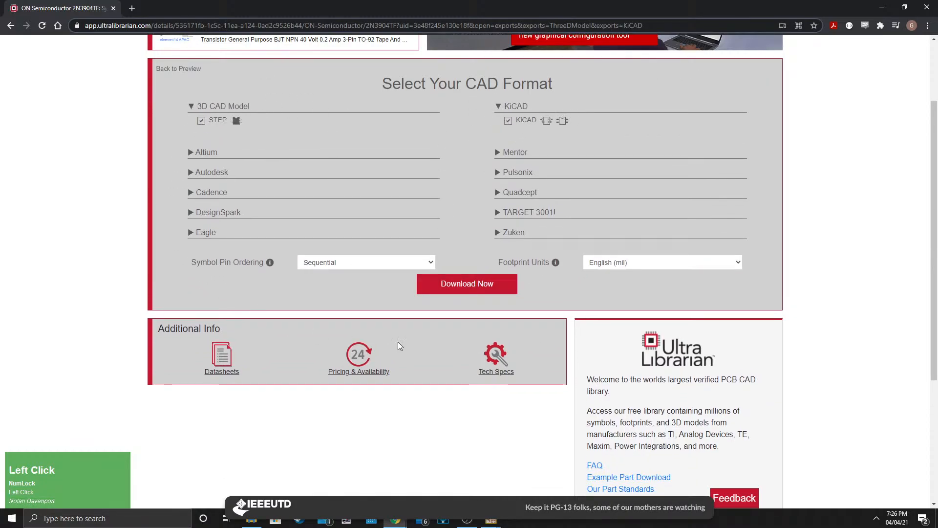
pyautogui.click(453, 286)
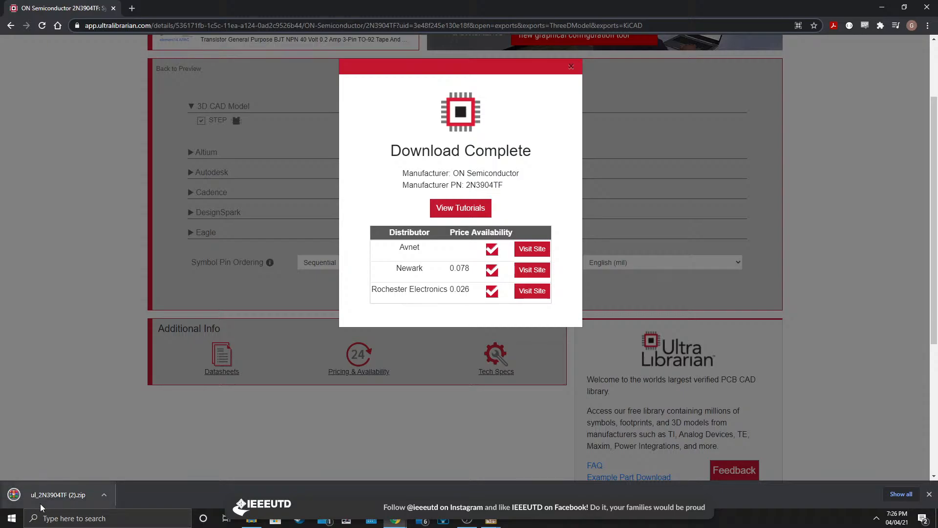
# Check the project's Components folder for the 2N3904TF part files.
pyautogui.click(253, 520)
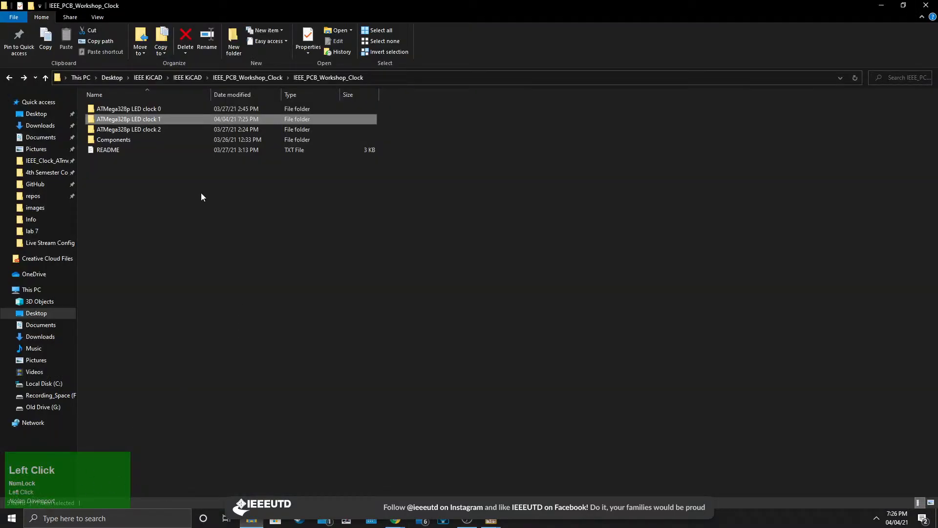
pyautogui.doubleClick(115, 140)
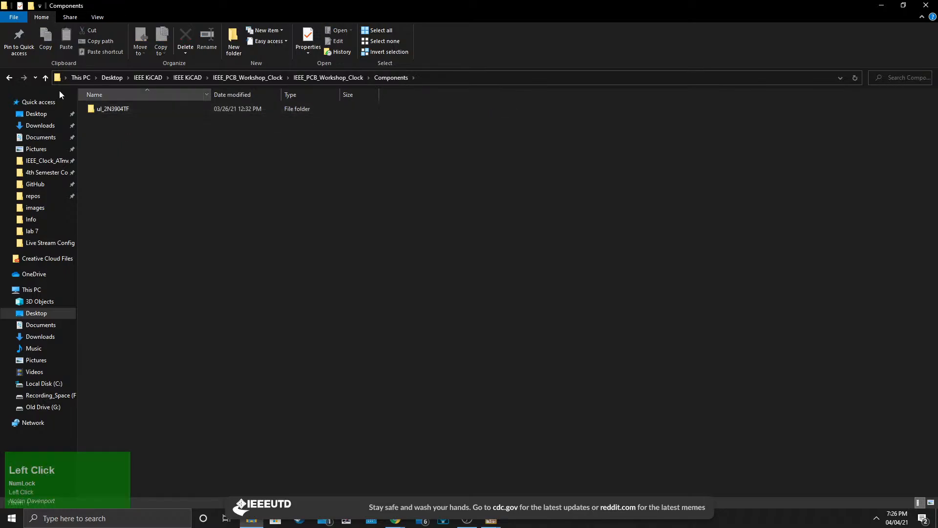
pyautogui.click(9, 77)
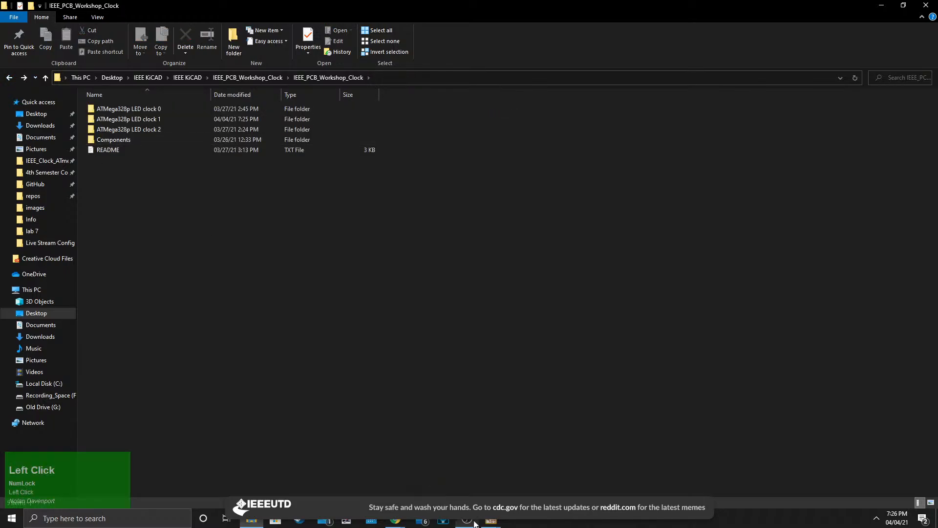
# Save the schematic from the footprint assignment window and close that window.
pyautogui.moveTo(474, 524)
pyautogui.click(508, 474)
pyautogui.moveTo(380, 338); pyautogui.dragTo(423, 209, button='middle')
pyautogui.click(491, 521)
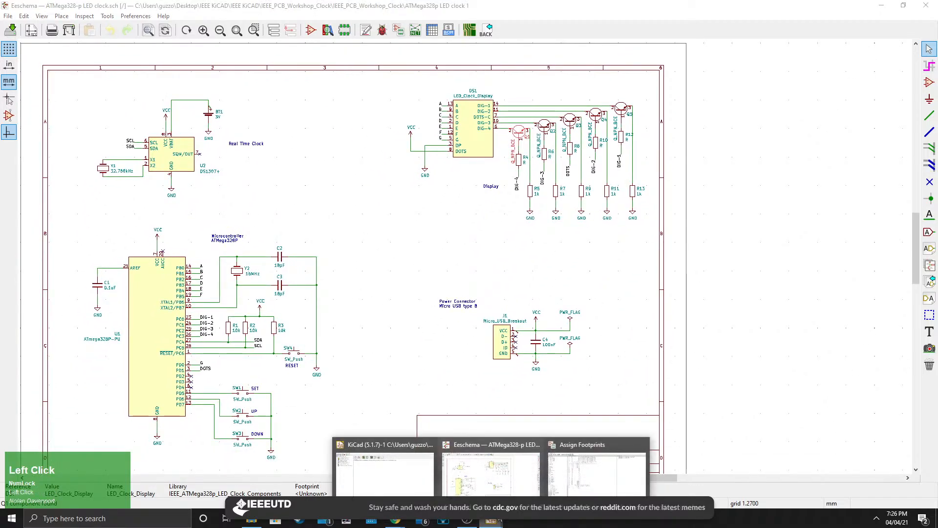
pyautogui.click(610, 484)
pyautogui.click(6, 14)
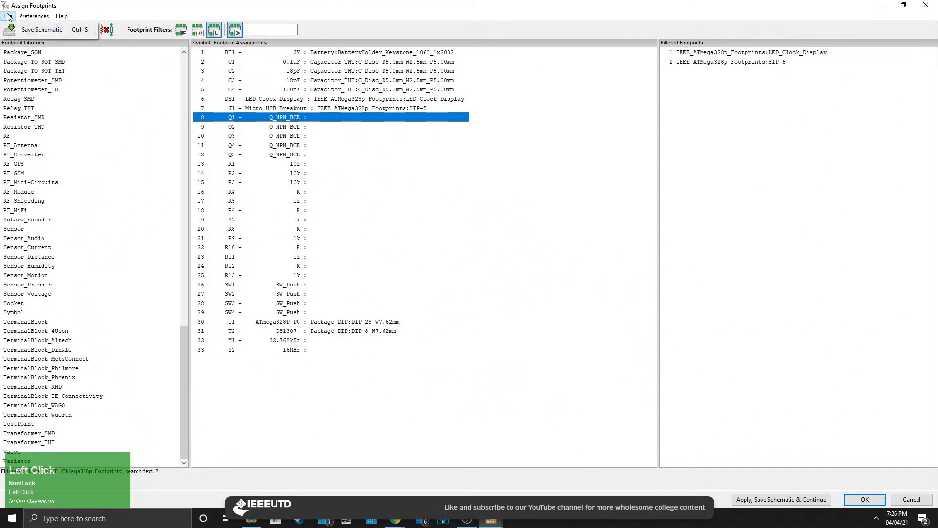
pyautogui.click(29, 31)
pyautogui.click(926, 6)
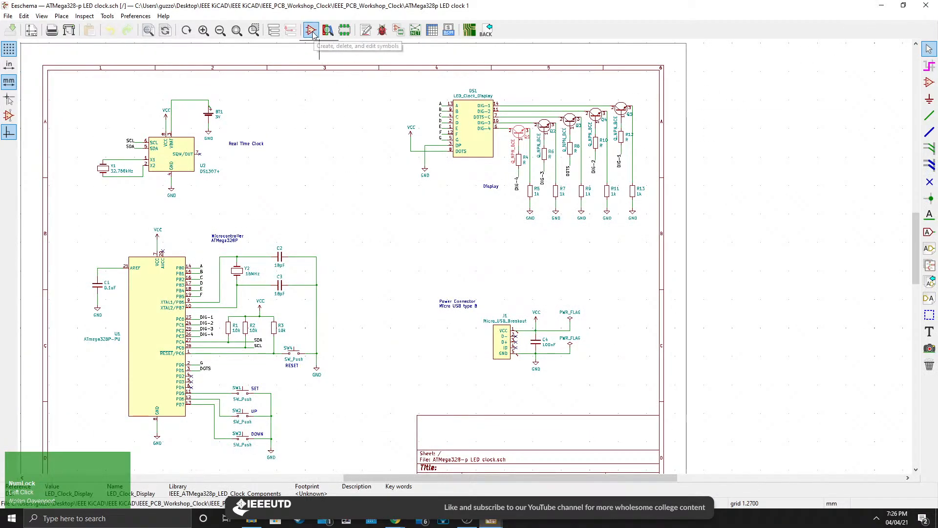
# Open the Footprint Editor, filter libraries by IEEE, and start importing a footprint into IEEE_ATMega328p_Footprints.
pyautogui.click(347, 32)
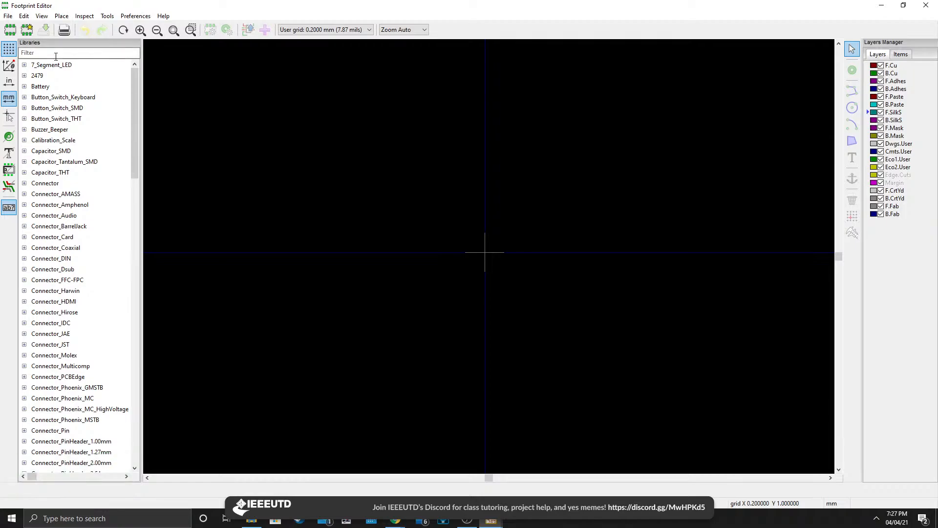
pyautogui.click(56, 53)
pyautogui.write('IEEE')
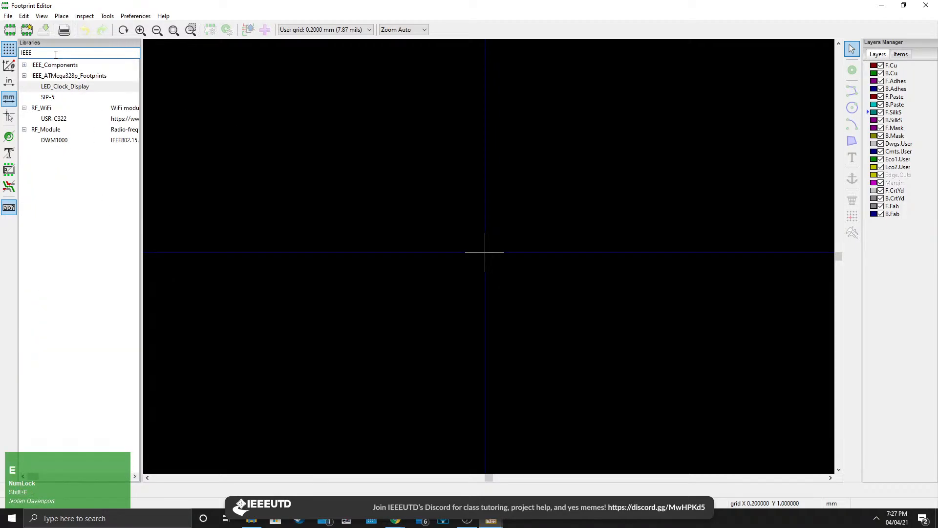
pyautogui.click(49, 78)
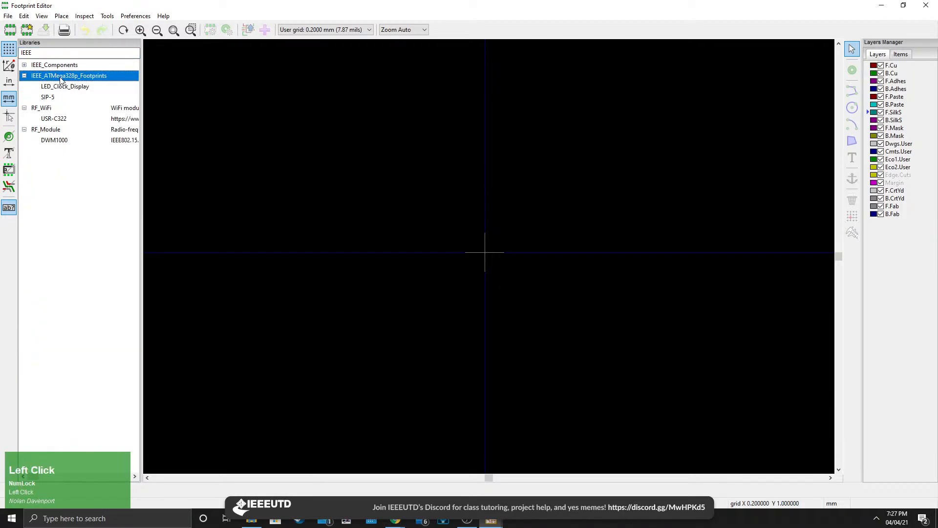
pyautogui.rightClick(113, 81)
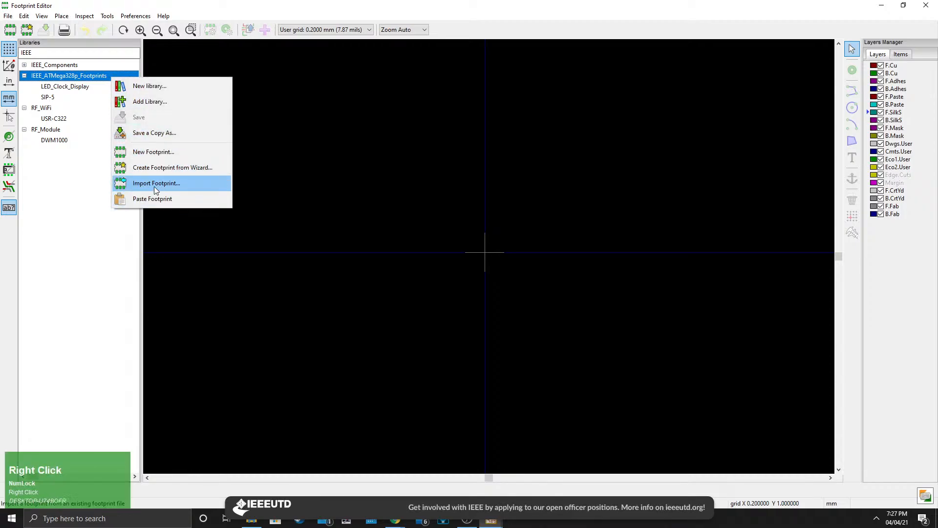
pyautogui.click(155, 185)
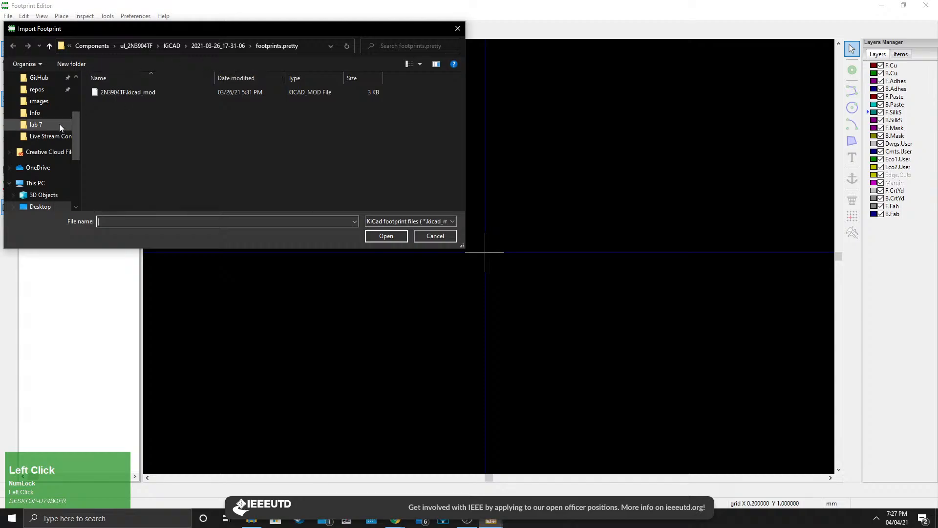
# Import the 2N3904TF.kicad_mod footprint from the ul_2N3904TF KiCAD footprints.pretty folder in the project's Components folder.
pyautogui.scroll(5, 60, 124)
pyautogui.click(40, 97)
pyautogui.scroll(2, 174, 132)
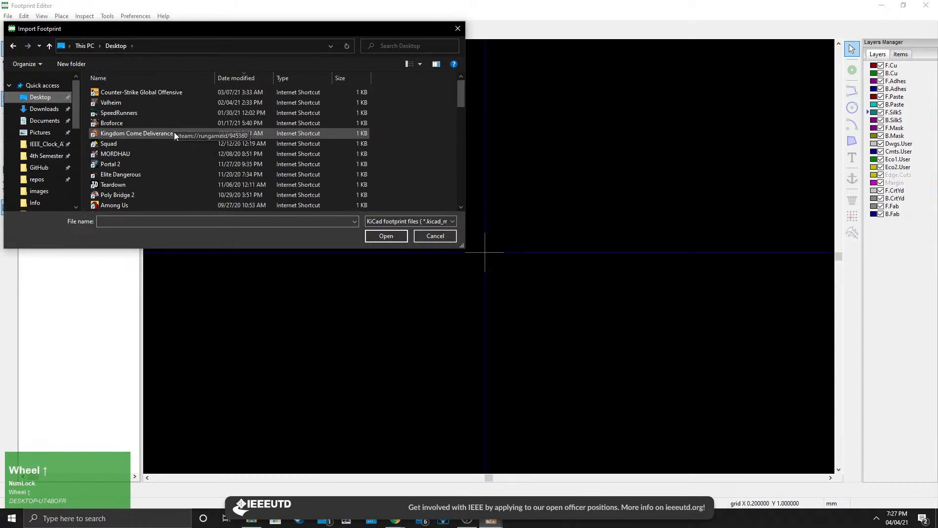
pyautogui.scroll(5, 161, 122)
pyautogui.doubleClick(127, 104)
pyautogui.doubleClick(121, 94)
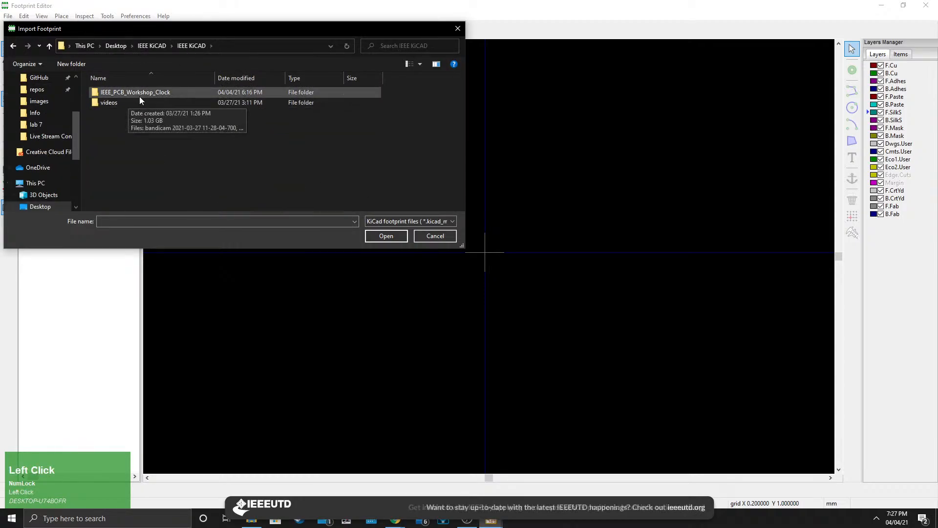
pyautogui.doubleClick(137, 92)
pyautogui.doubleClick(154, 92)
pyautogui.click(126, 124)
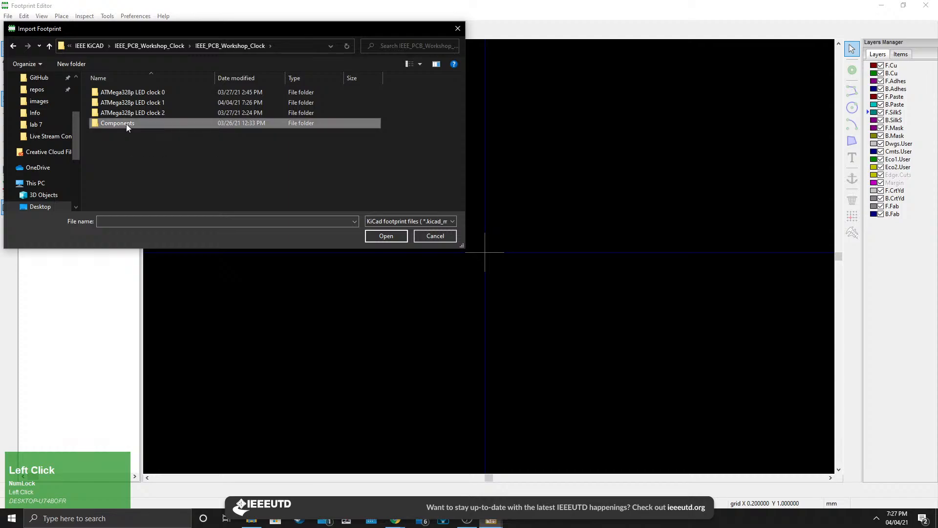
pyautogui.doubleClick(126, 124)
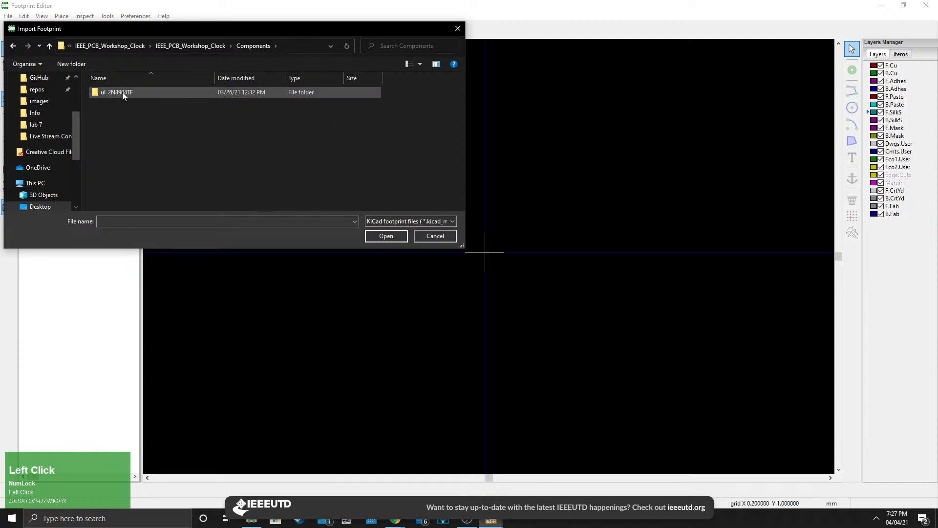
pyautogui.doubleClick(138, 93)
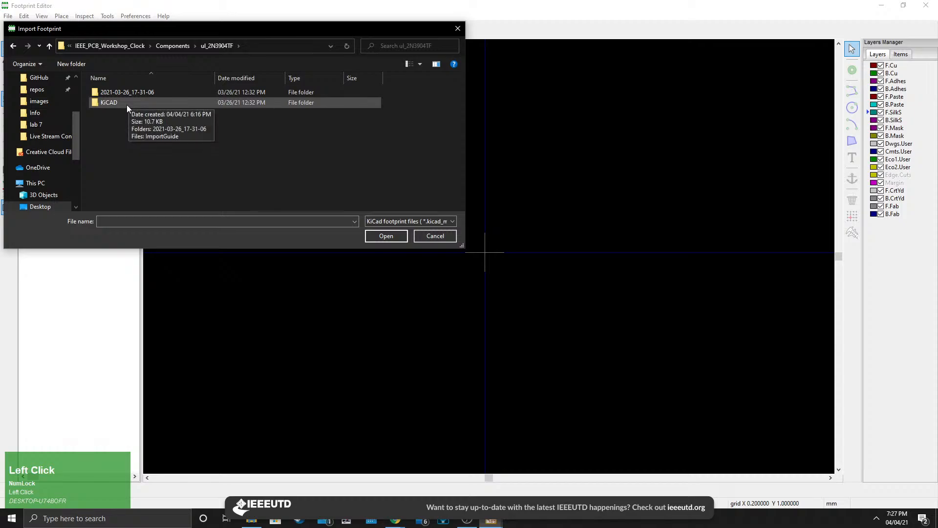
pyautogui.doubleClick(127, 105)
pyautogui.doubleClick(137, 95)
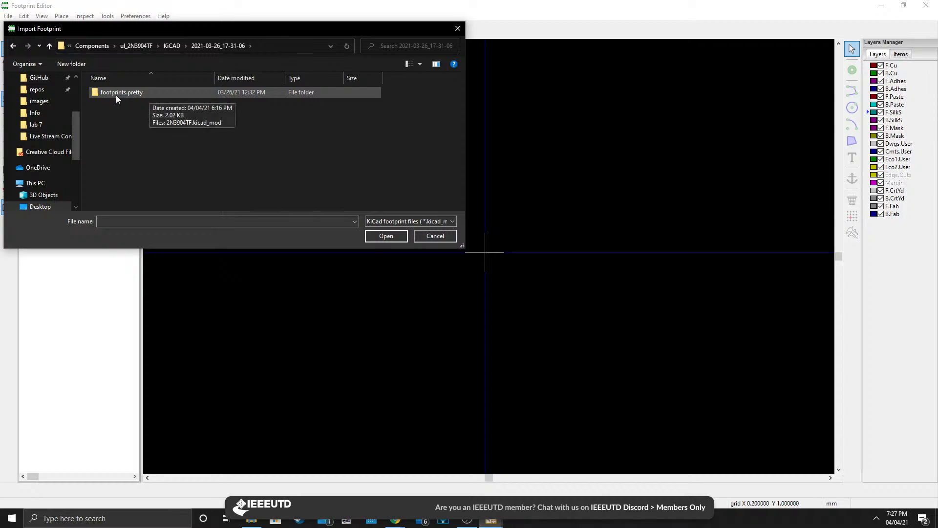
pyautogui.doubleClick(142, 93)
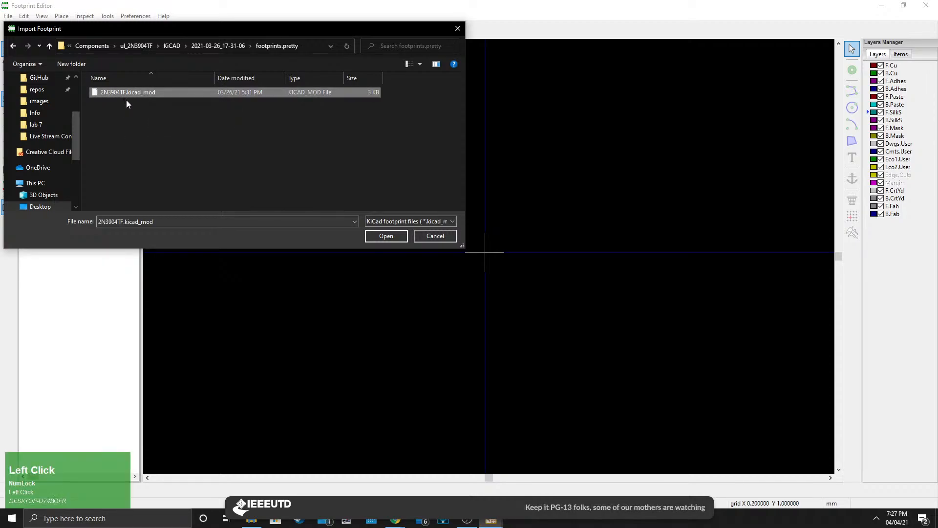
pyautogui.click(383, 237)
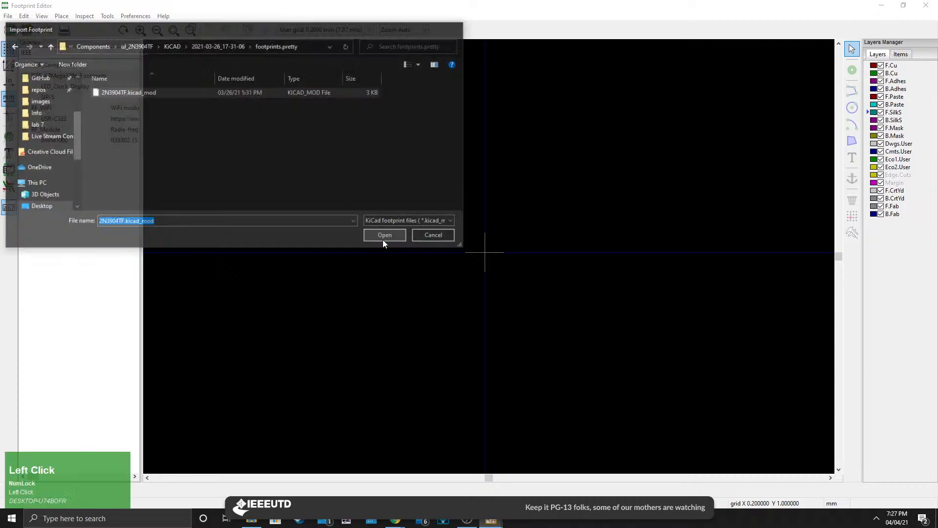
# Move the TO_3904TF_ONS value text above the footprint outline and the REF** reference text below it.
pyautogui.scroll(-3, 359, 270)
pyautogui.scroll(1, 509, 261)
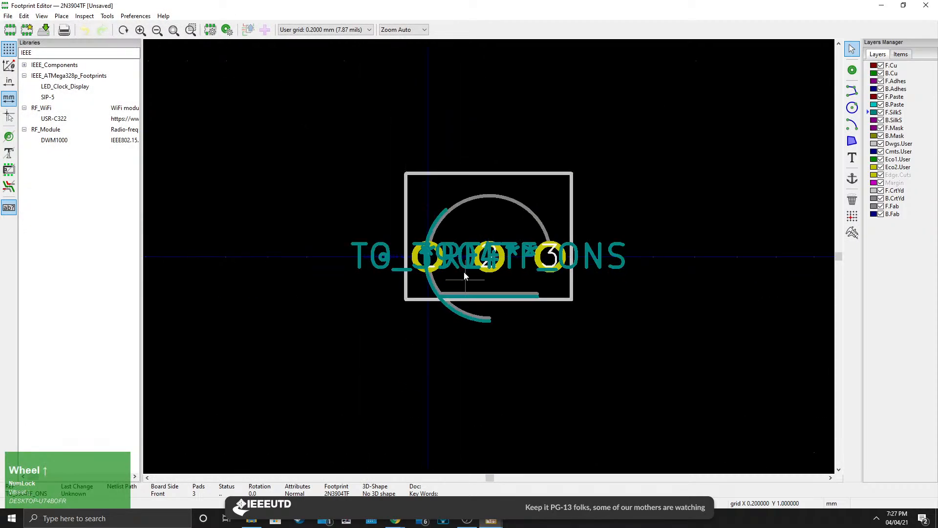
pyautogui.scroll(1, 490, 276)
pyautogui.moveTo(489, 259); pyautogui.dragTo(432, 322, button='middle')
pyautogui.scroll(1, 419, 298)
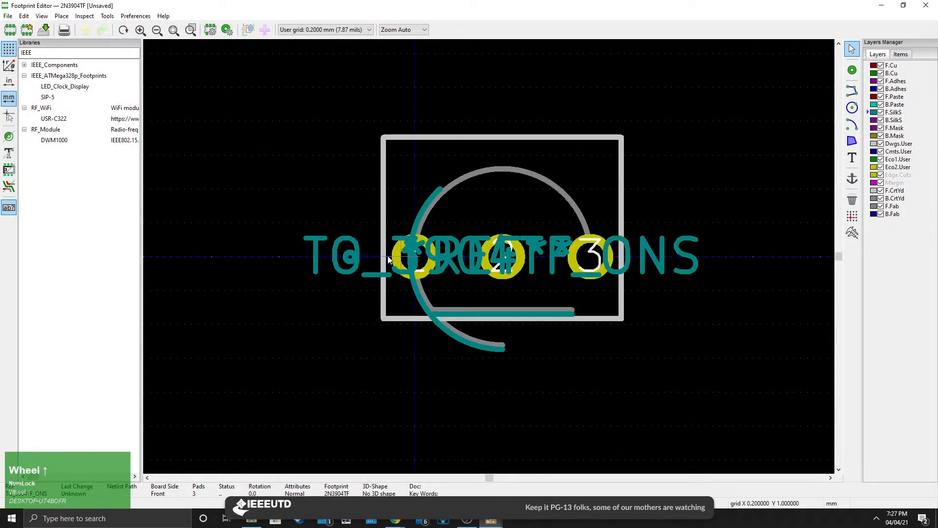
pyautogui.press('m')
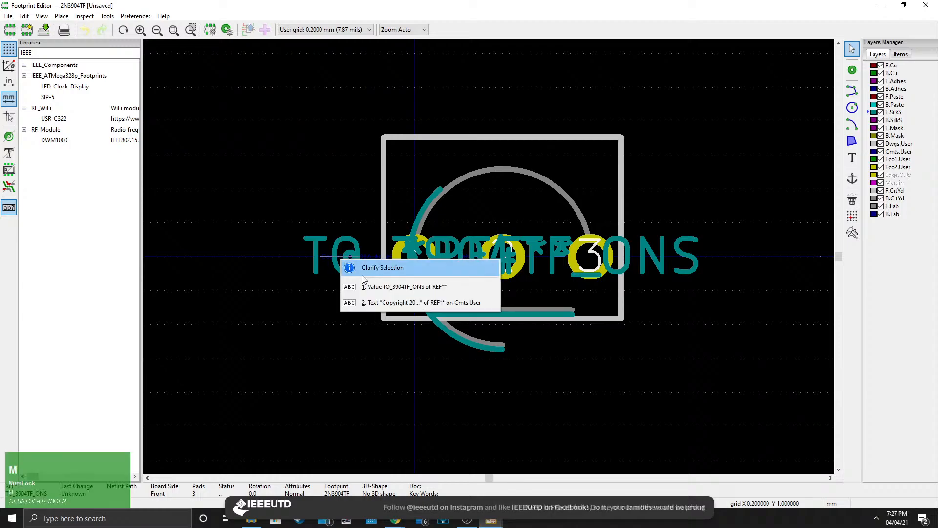
pyautogui.click(366, 285)
pyautogui.click(497, 107)
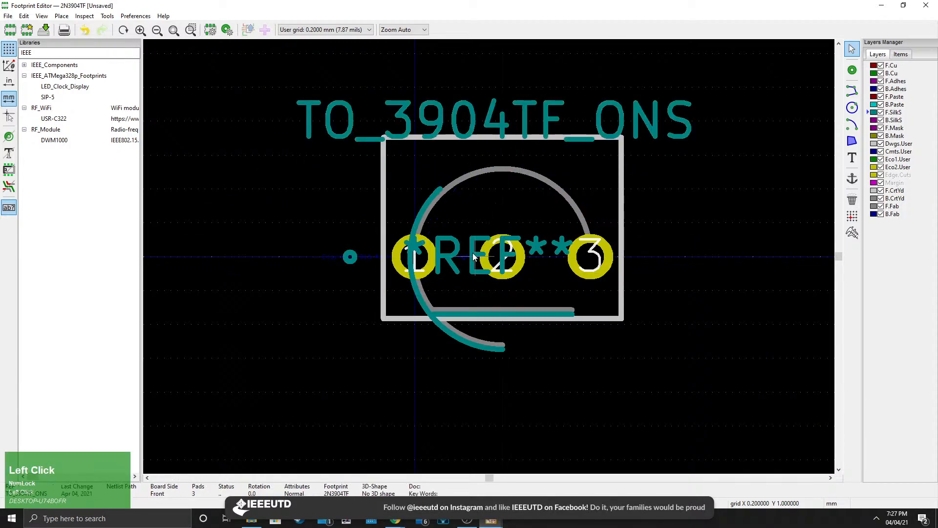
pyautogui.click(473, 256)
pyautogui.press('m')
pyautogui.click(608, 364)
# Save the footprint as 2N3904TF in the IEEE_ATMega328p_Footprints library.
pyautogui.scroll(-1, 676, 350)
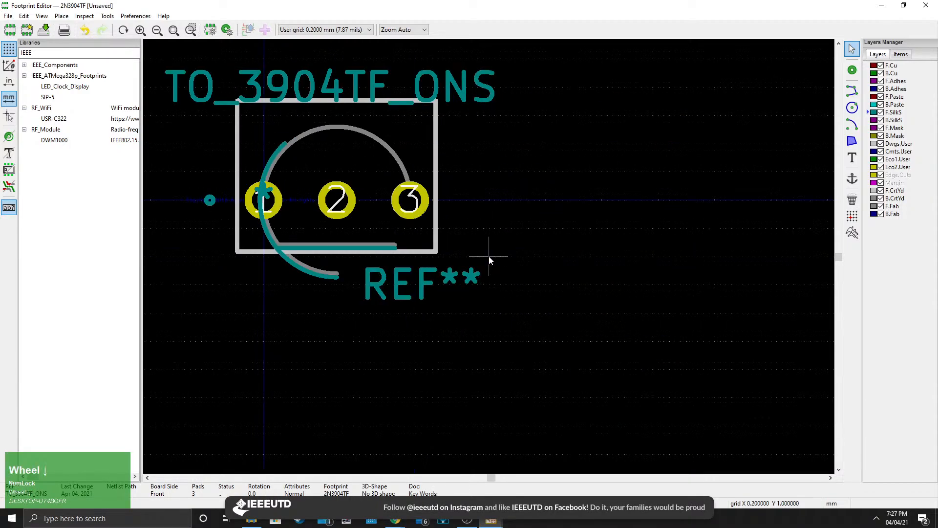
pyautogui.moveTo(488, 255); pyautogui.dragTo(481, 315, button='middle')
pyautogui.scroll(-1, 384, 269)
pyautogui.moveTo(384, 268); pyautogui.dragTo(472, 263, button='middle')
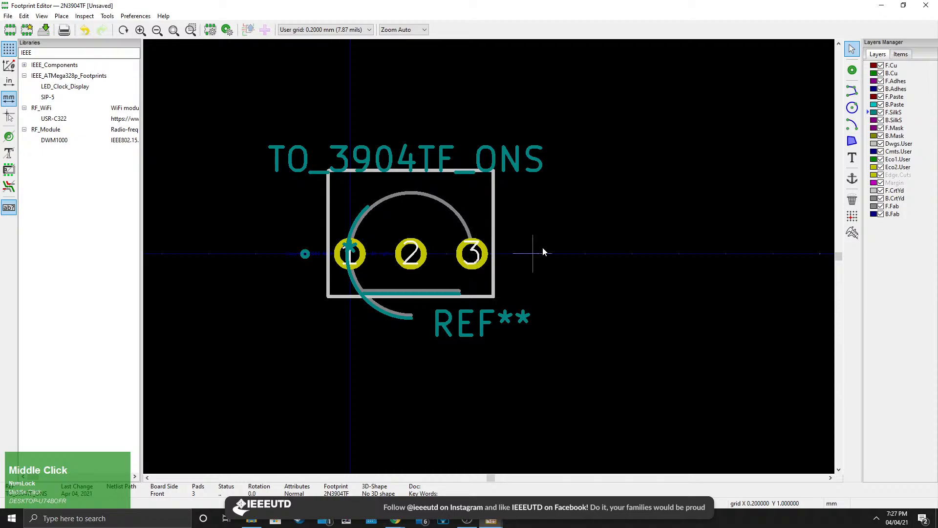
pyautogui.click(8, 16)
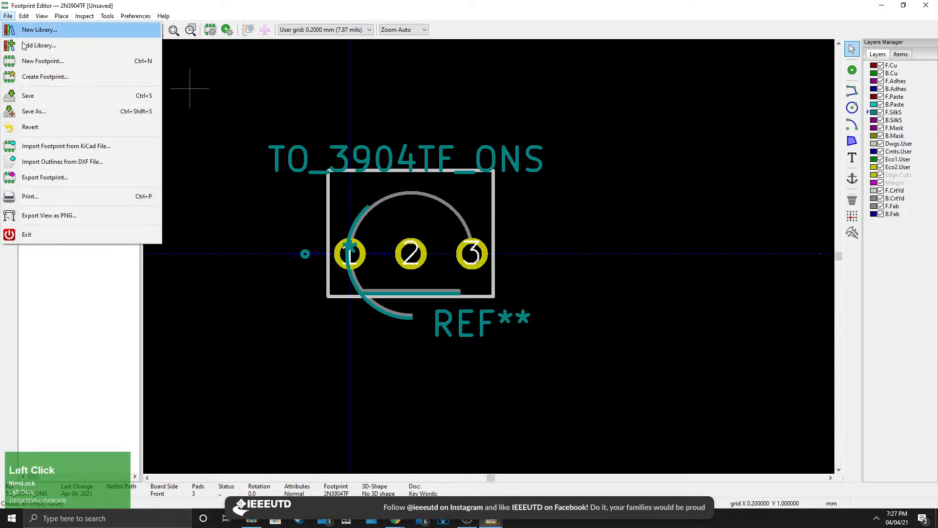
pyautogui.click(46, 96)
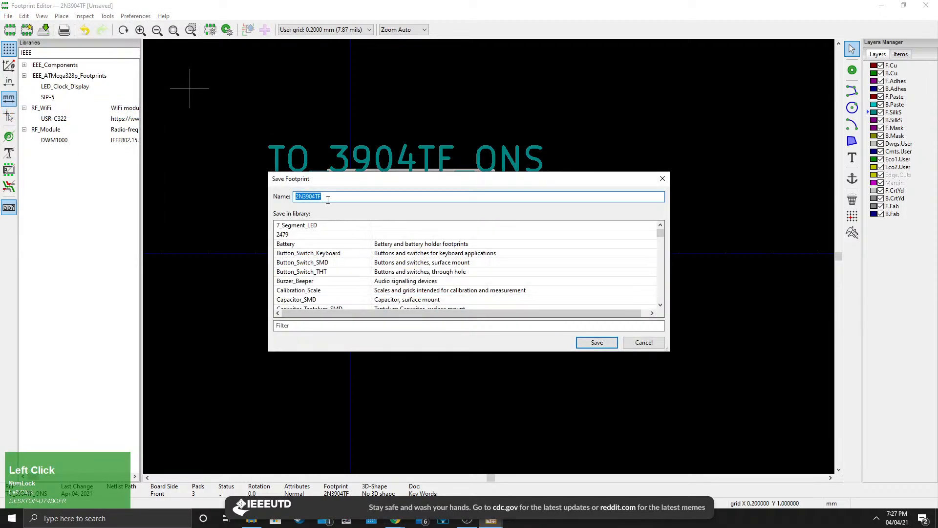
pyautogui.scroll(-20, 339, 267)
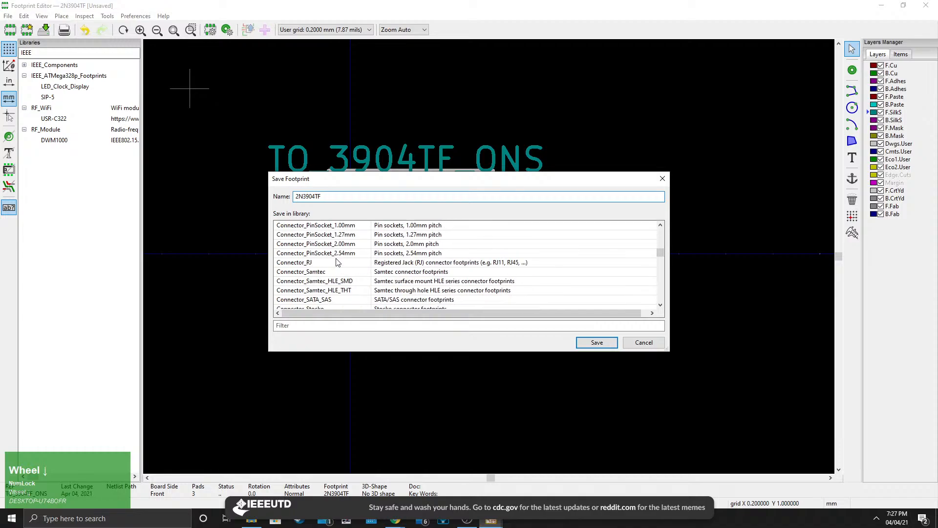
pyautogui.scroll(2, 339, 261)
pyautogui.scroll(3, 340, 262)
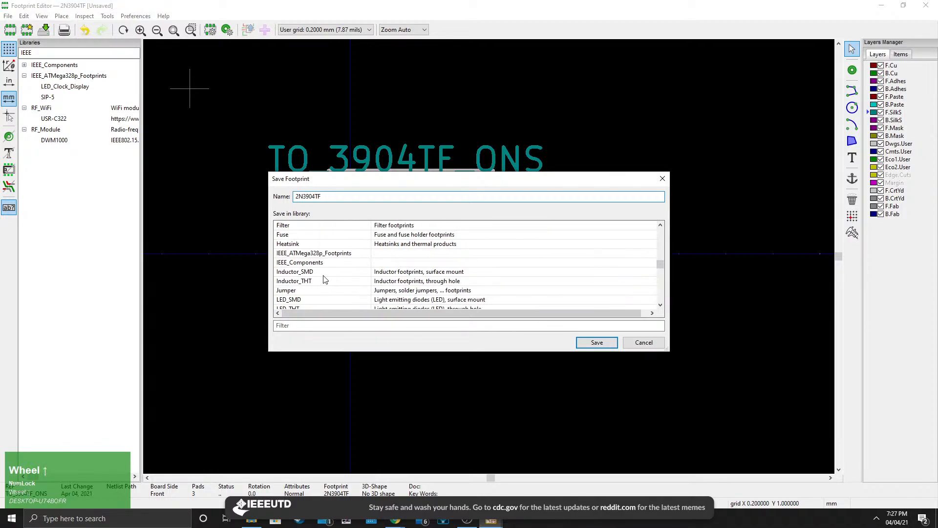
pyautogui.click(323, 253)
pyautogui.click(596, 342)
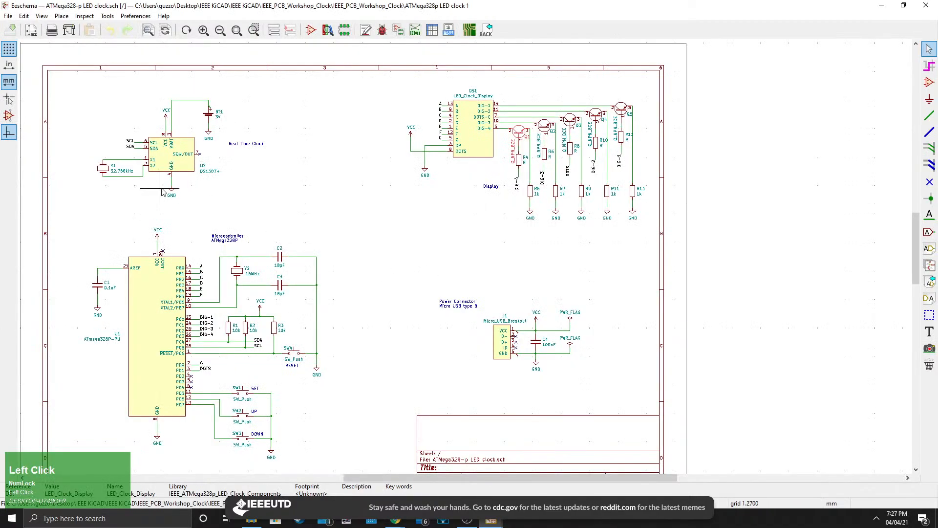
# Check that 2N3904TF appears in the IEEE_ATMega328p_Footprints library, close the Footprint Editor, and return to footprint assignment.
pyautogui.click(491, 522)
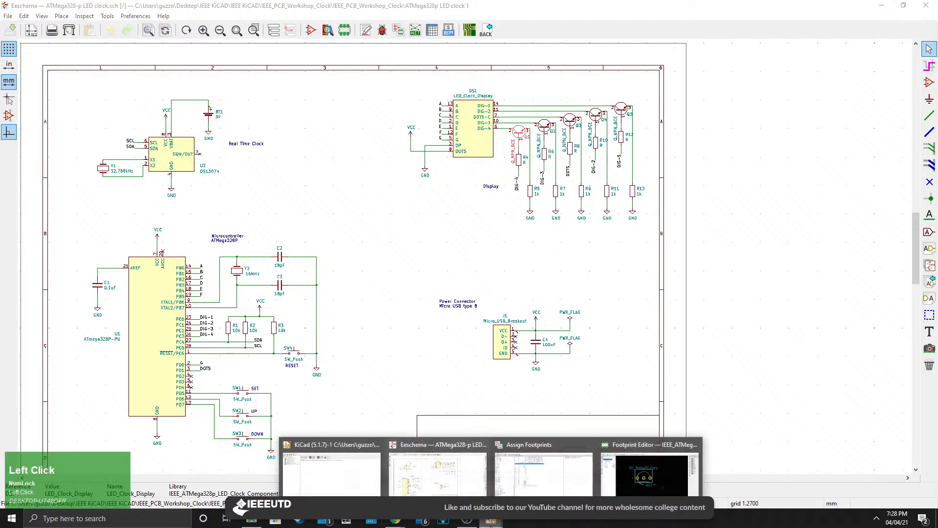
pyautogui.click(650, 472)
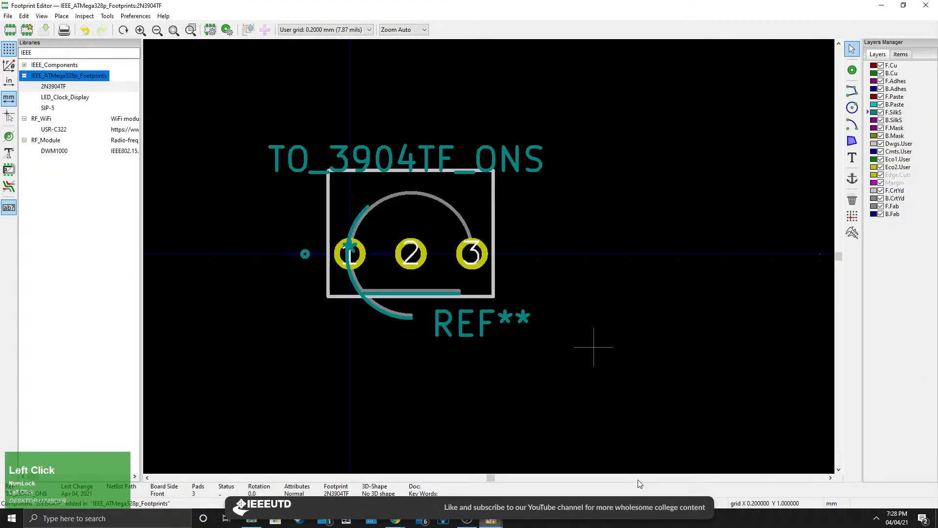
pyautogui.click(67, 81)
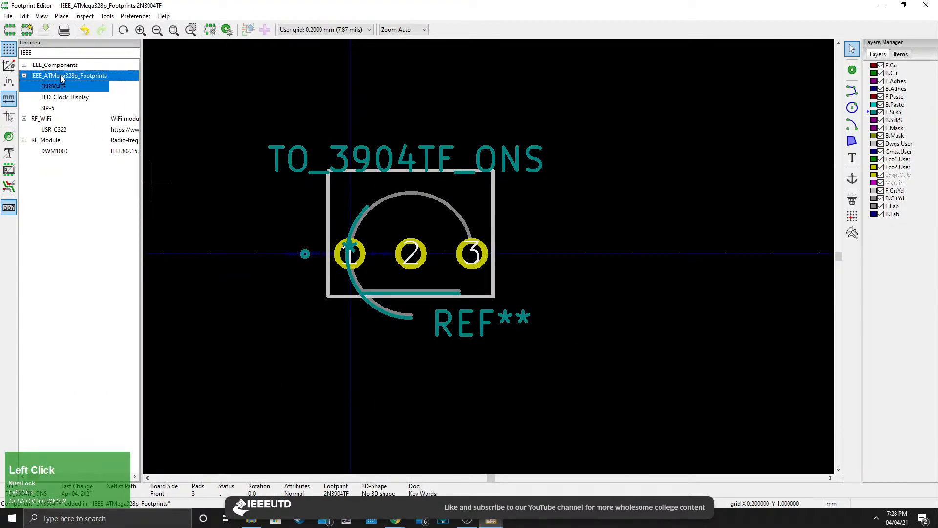
pyautogui.click(63, 88)
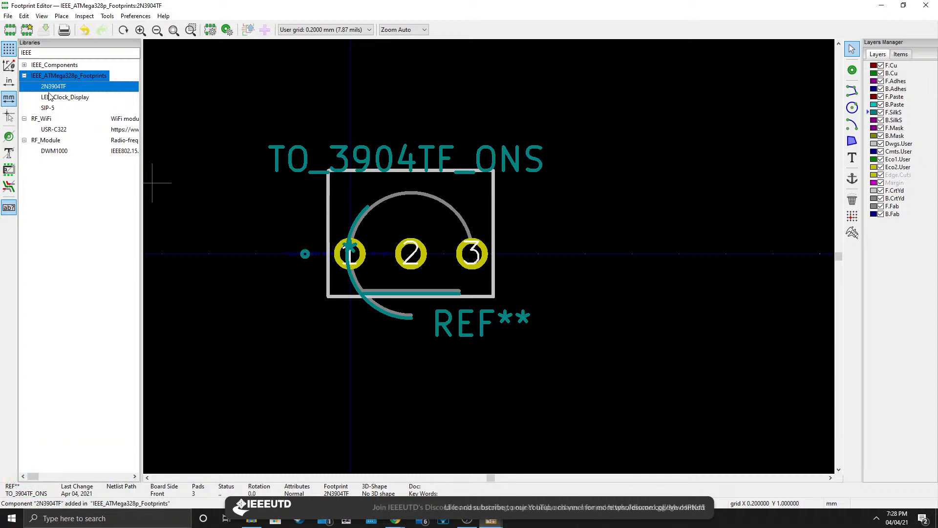
pyautogui.click(925, 5)
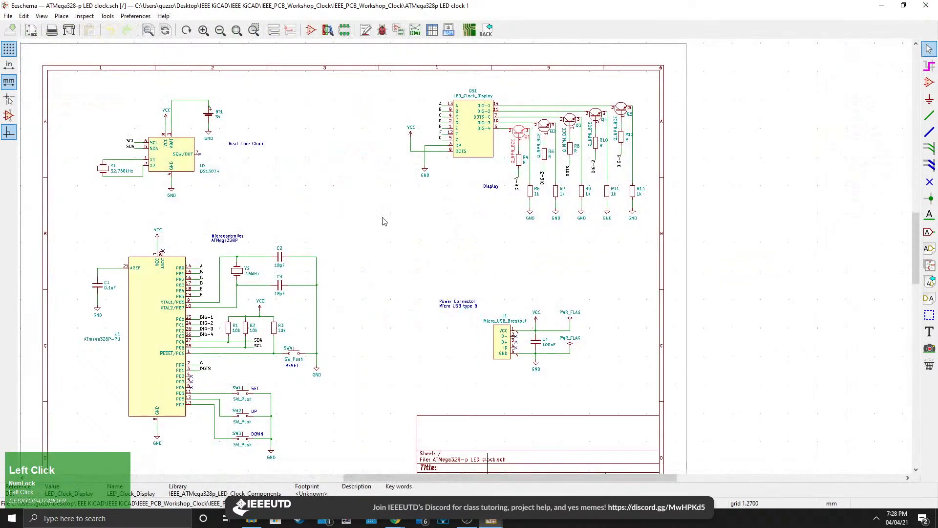
pyautogui.click(484, 526)
pyautogui.click(598, 475)
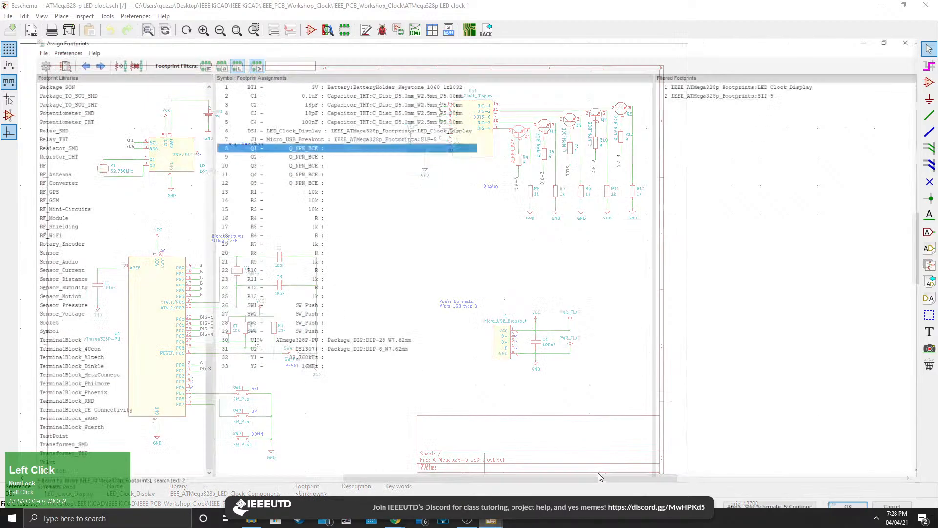
# Assign the IEEE_ATMega328p_Footprints:2N3904TF footprint to transistor Q1.
pyautogui.click(320, 124)
pyautogui.click(316, 117)
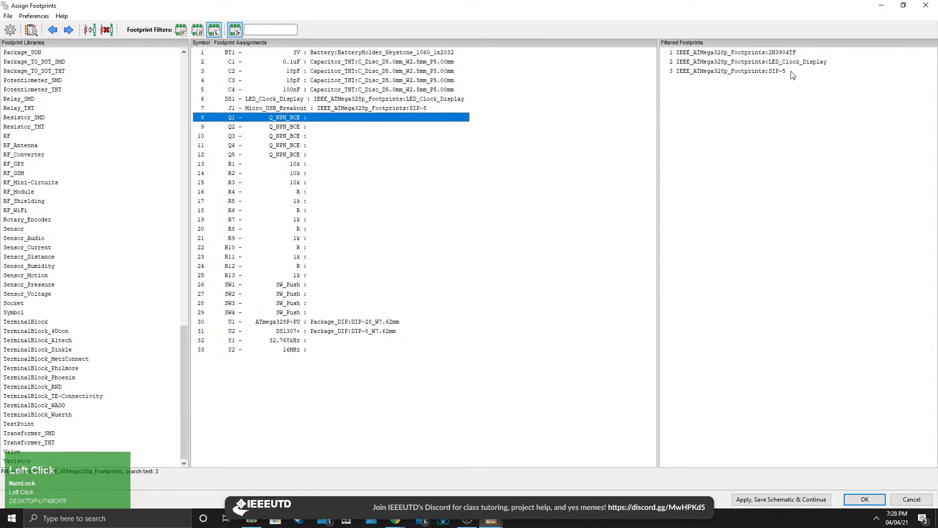
pyautogui.doubleClick(749, 56)
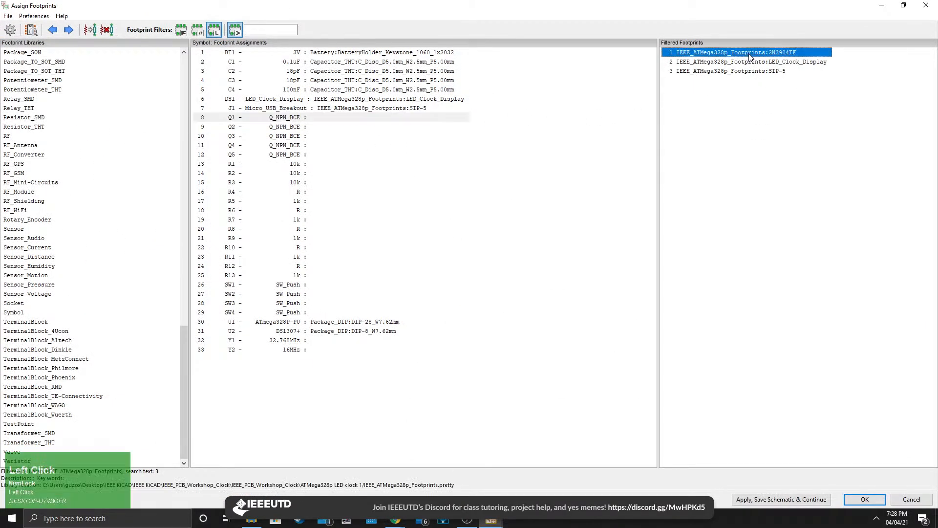
# Copy Q1's footprint assignment to transistors Q2, Q3, Q4 and Q5.
pyautogui.click(351, 119)
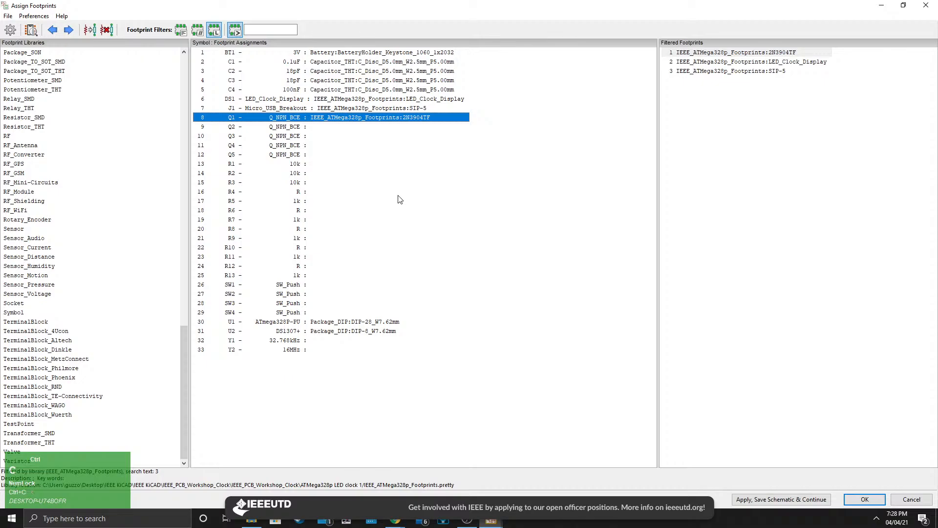
pyautogui.press('Down')
pyautogui.hotkey('ctrl', 'v')
pyautogui.press('Down')
pyautogui.hotkey('ctrl', 'v')
pyautogui.press('Down')
pyautogui.hotkey('ctrl', 'v')
pyautogui.press('Down')
pyautogui.press('Down')
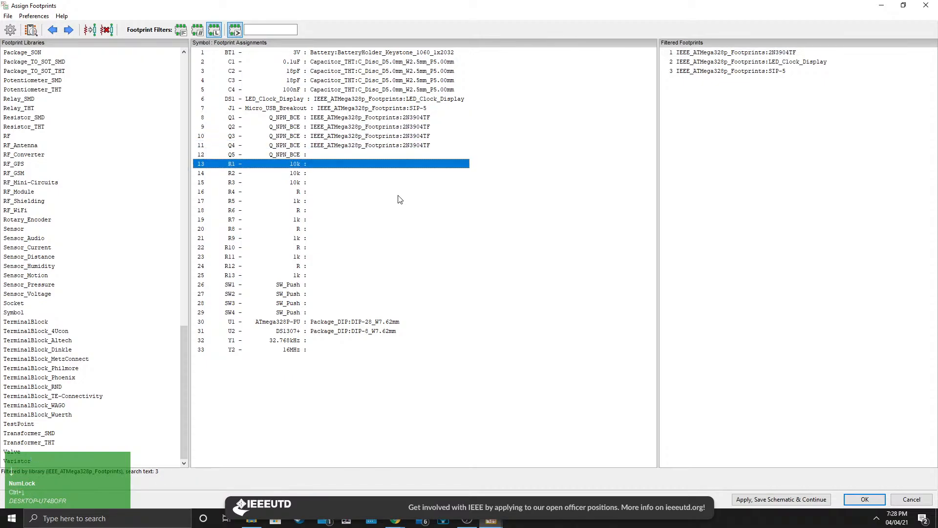
pyautogui.press('Up')
pyautogui.hotkey('ctrl', 'v')
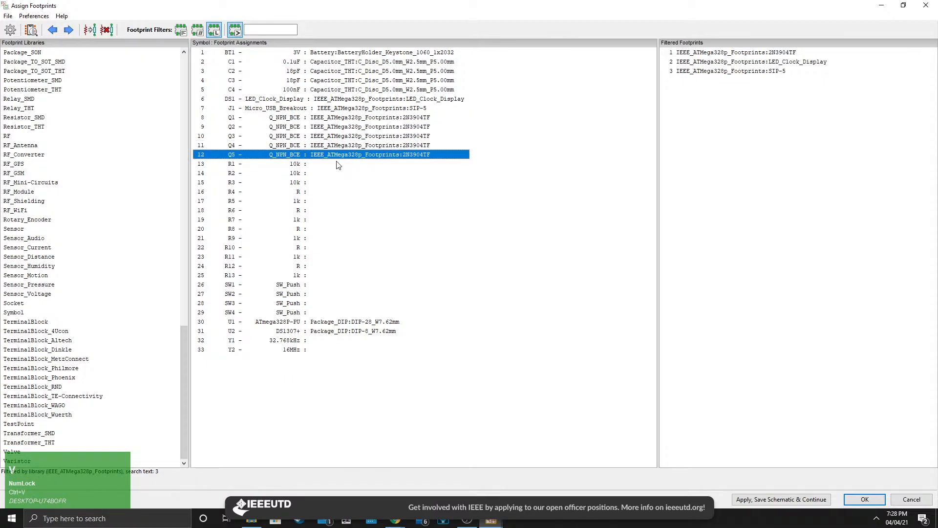
# Assign the Resistor_THT:R_Axial_DIN0207_L6.3mm_D2.5mm_P7.62mm_Horizontal footprint to resistor R1.
pyautogui.click(317, 166)
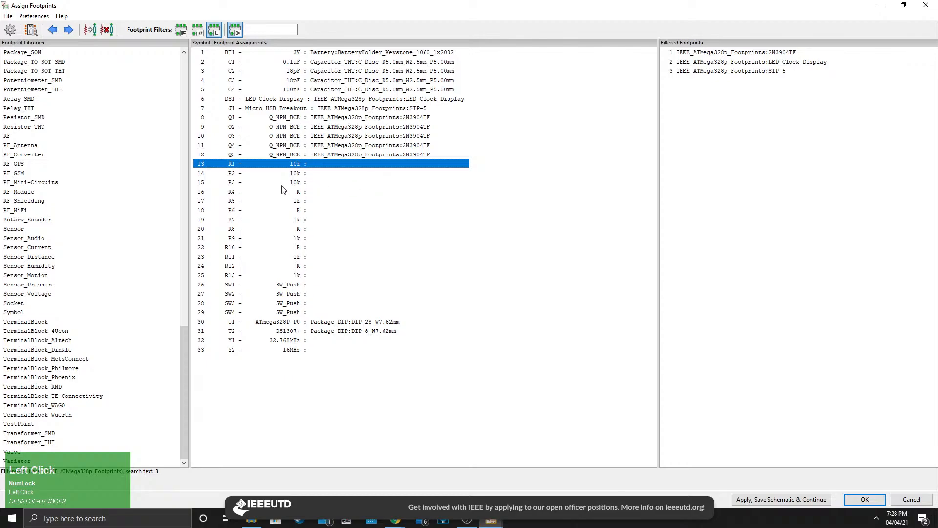
pyautogui.scroll(19, 73, 179)
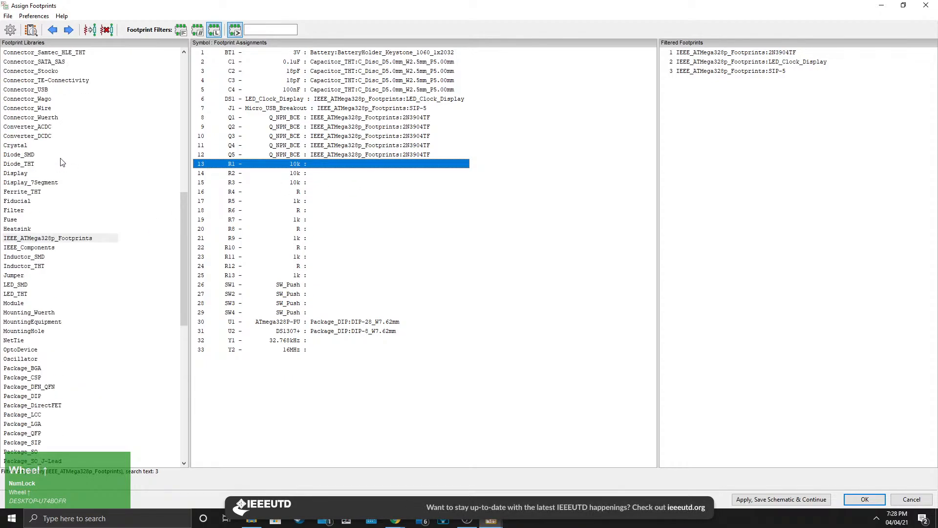
pyautogui.scroll(-9, 90, 182)
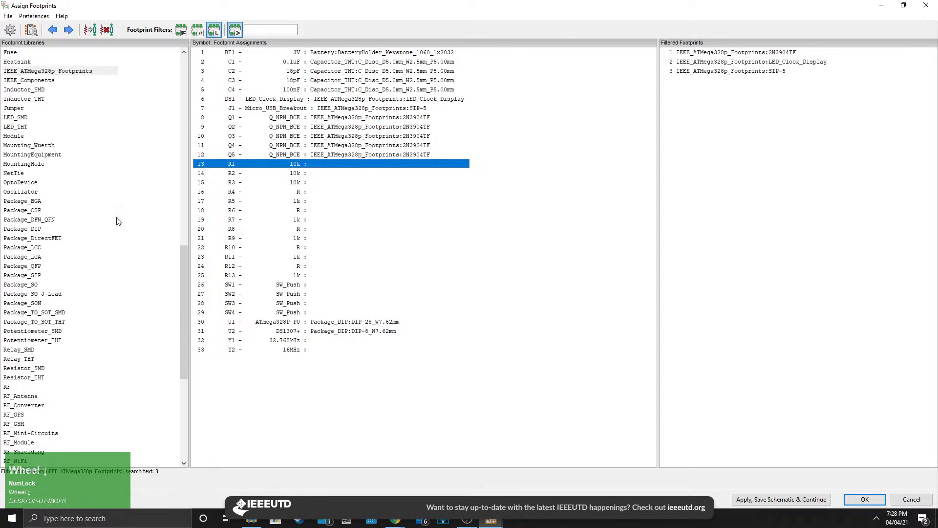
pyautogui.scroll(-9, 137, 244)
pyautogui.scroll(20, 53, 235)
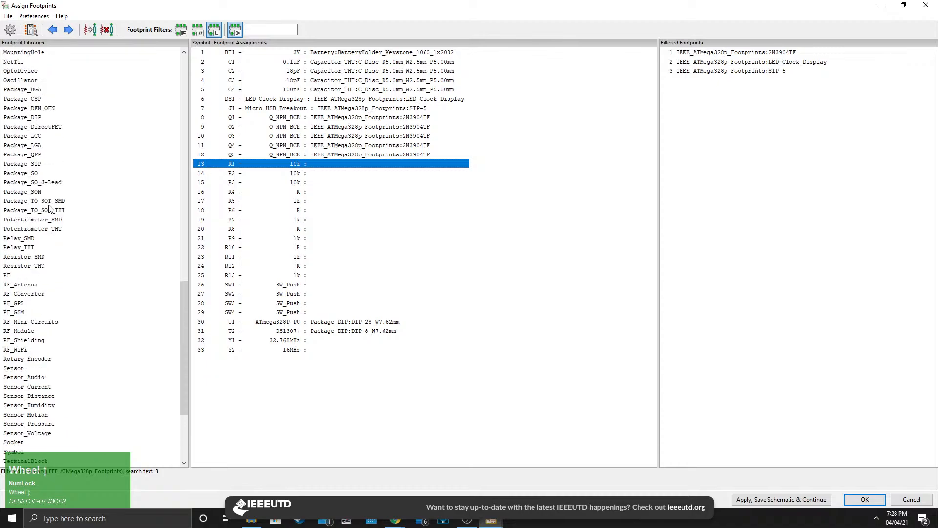
pyautogui.scroll(-8, 69, 264)
pyautogui.scroll(-8, 69, 261)
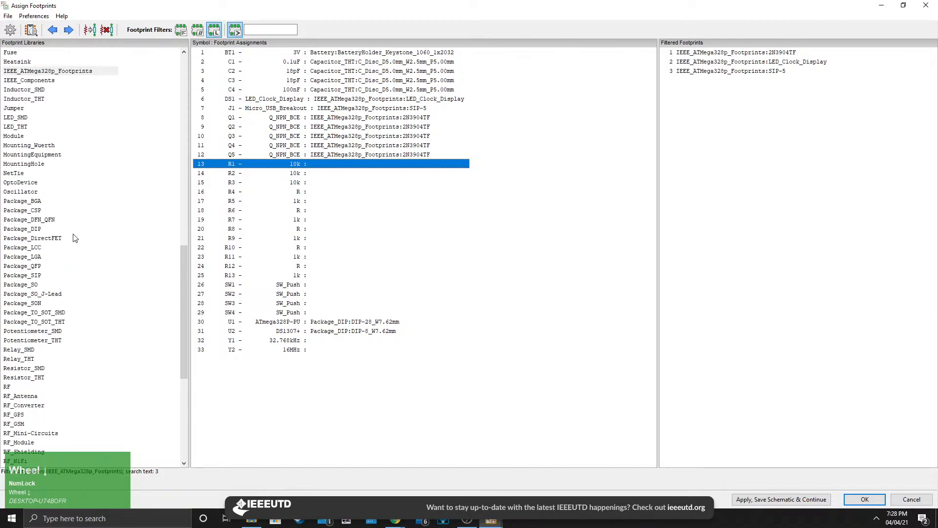
pyautogui.scroll(14, 54, 222)
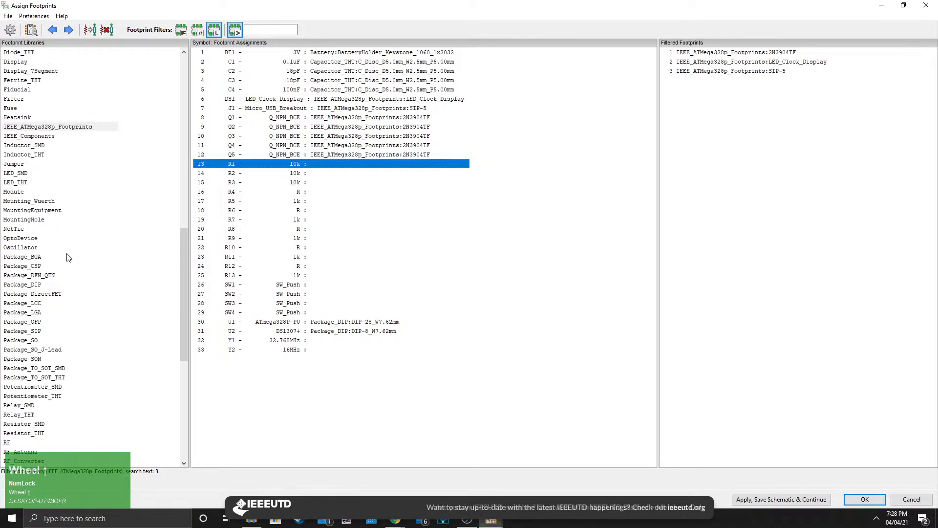
pyautogui.scroll(-10, 67, 257)
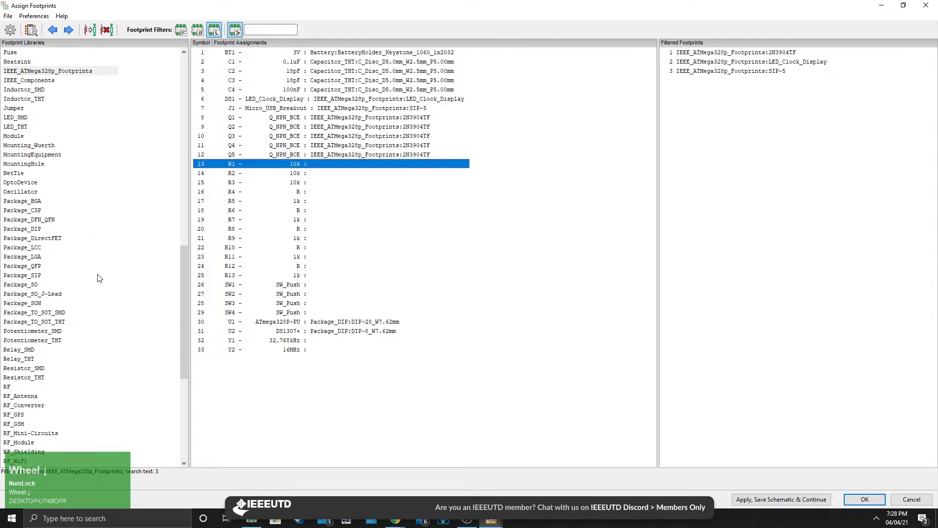
pyautogui.scroll(-7, 100, 277)
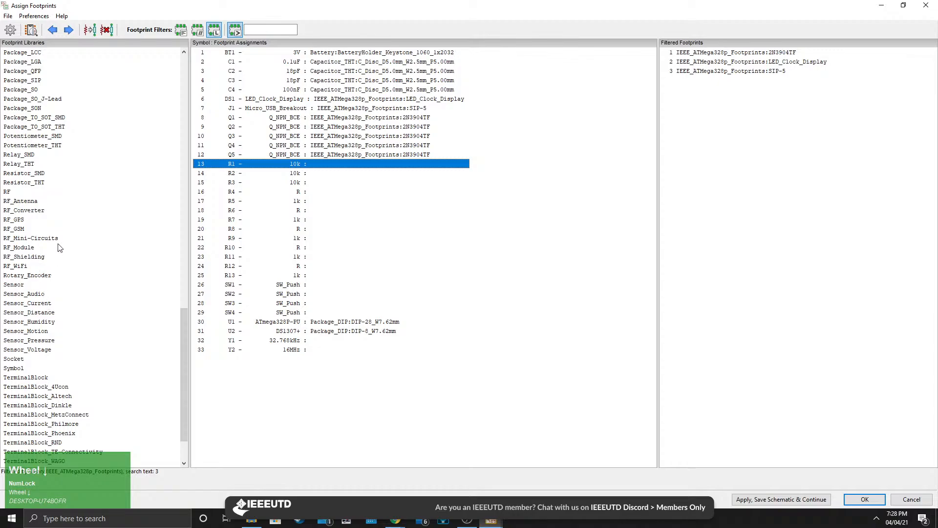
pyautogui.click(35, 184)
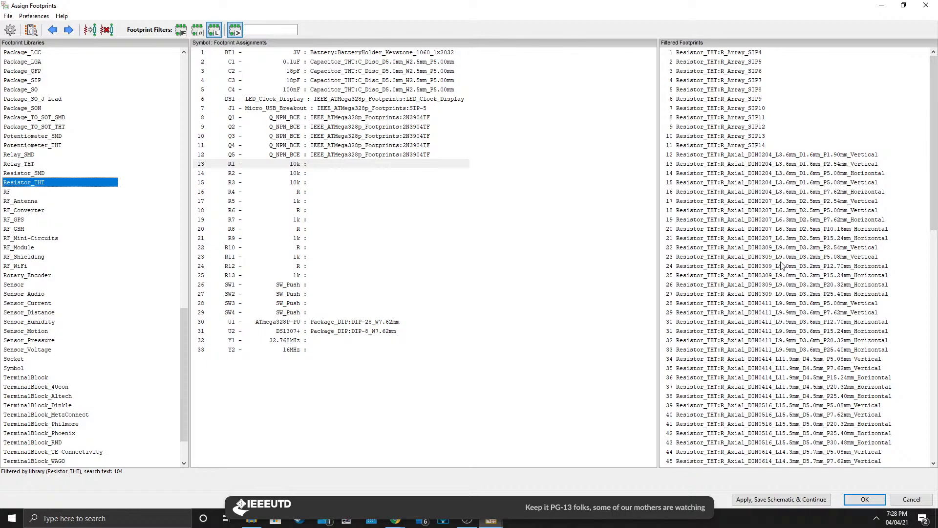
pyautogui.scroll(-1, 772, 272)
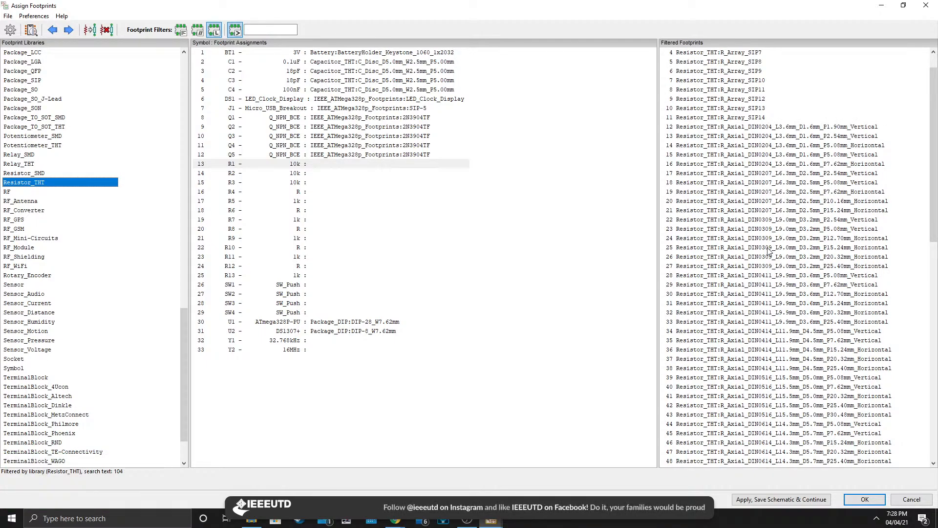
pyautogui.click(767, 183)
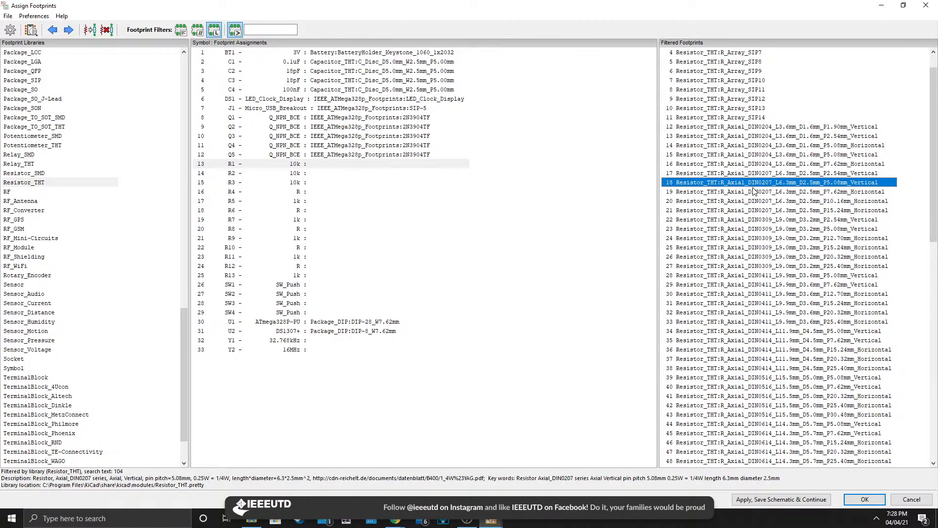
pyautogui.doubleClick(753, 194)
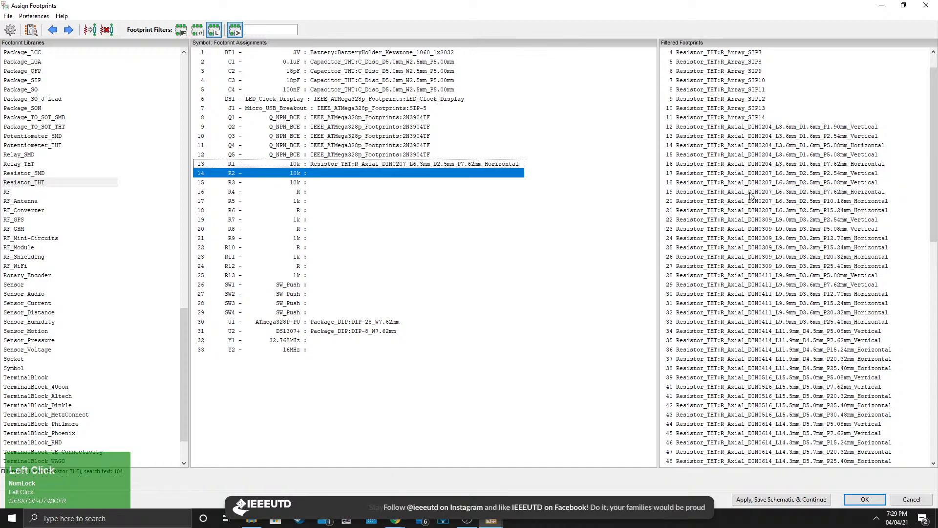
# Paste R1's footprint assignment onto resistors R2 through R13.
pyautogui.hotkey('ctrl', 'v')
pyautogui.hotkey('ctrl', 'v')
pyautogui.hotkey('ctrl', 'v')
pyautogui.hotkey('ctrl', 'v')
pyautogui.hotkey('ctrl', 'v')
pyautogui.hotkey('ctrl', 'v')
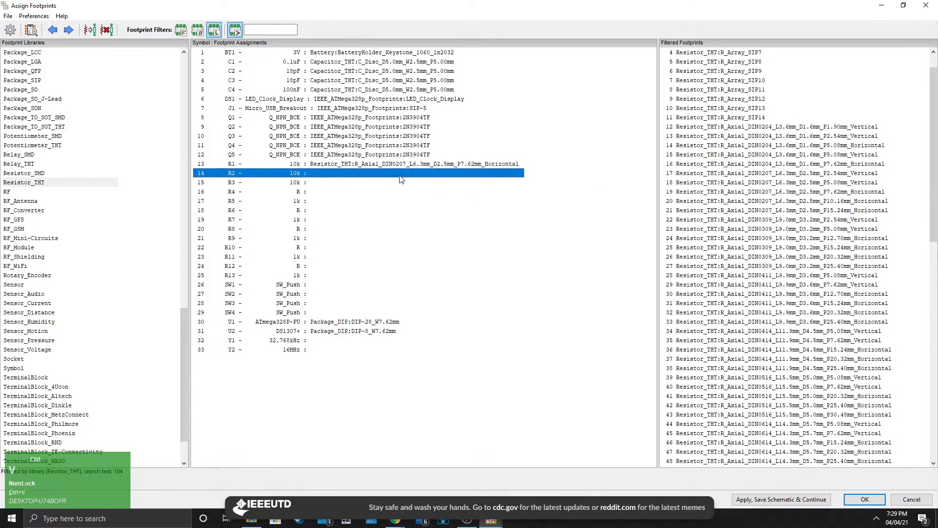
pyautogui.hotkey('ctrl', 'v')
pyautogui.hotkey('ctrl', 'v')
pyautogui.hotkey('ctrl', 'v')
pyautogui.hotkey('ctrl', 'v')
pyautogui.hotkey('ctrl', 'v')
pyautogui.hotkey('ctrl', 'v')
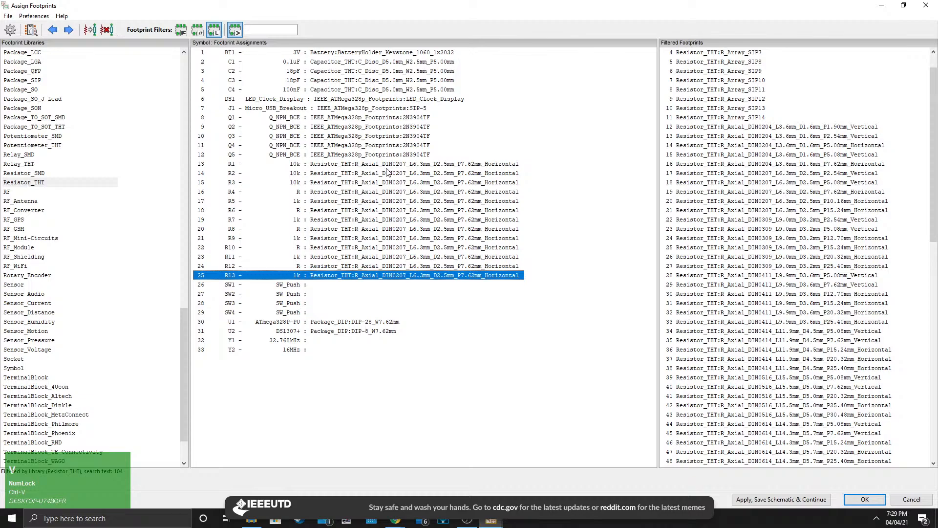
# Preview the R_Axial_DIN0207_L6.3mm_D2.5mm_P7.62mm_Horizontal footprint in the footprint viewer, then close the viewer.
pyautogui.click(388, 172)
pyautogui.rightClick(753, 195)
pyautogui.click(781, 197)
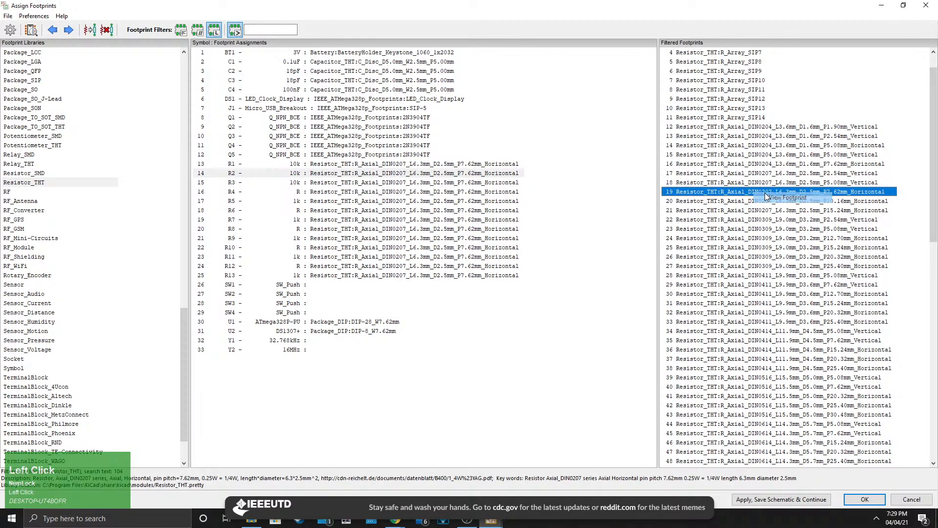
pyautogui.scroll(1, 127, 98)
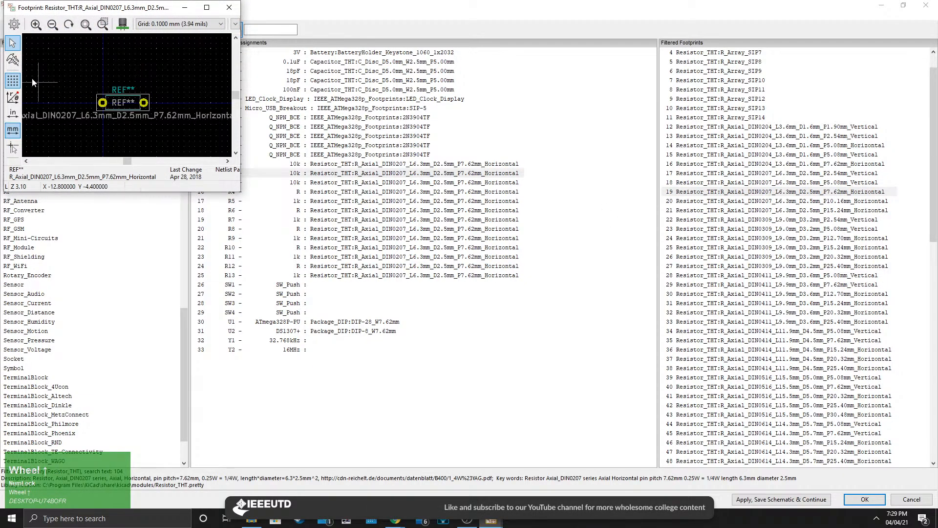
pyautogui.click(229, 8)
# Assign the Button_Switch_THT:SW_PUSH_6mm footprint to push button SW1.
pyautogui.click(348, 275)
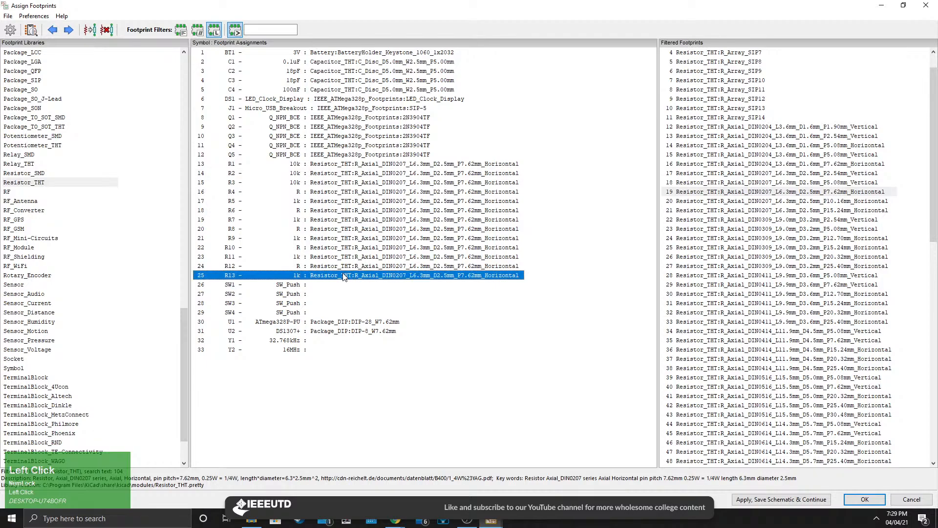
pyautogui.click(323, 285)
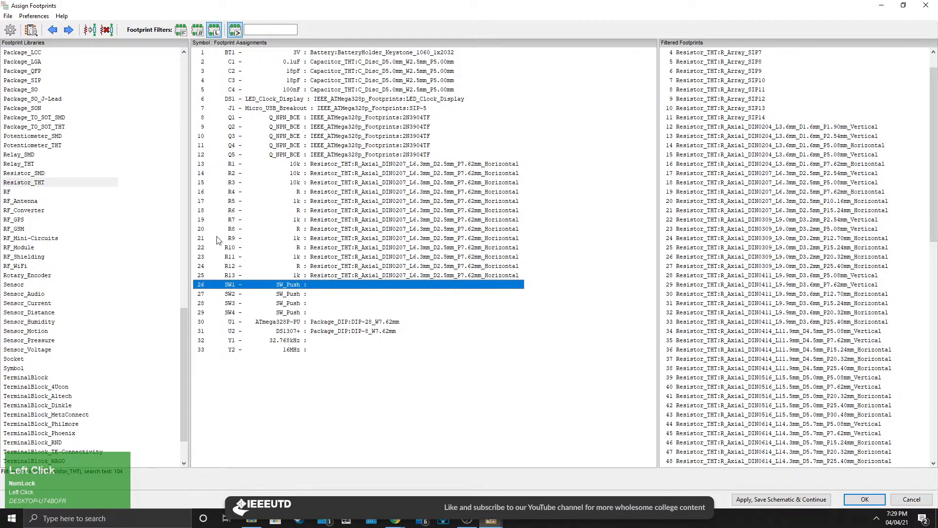
pyautogui.scroll(20, 98, 199)
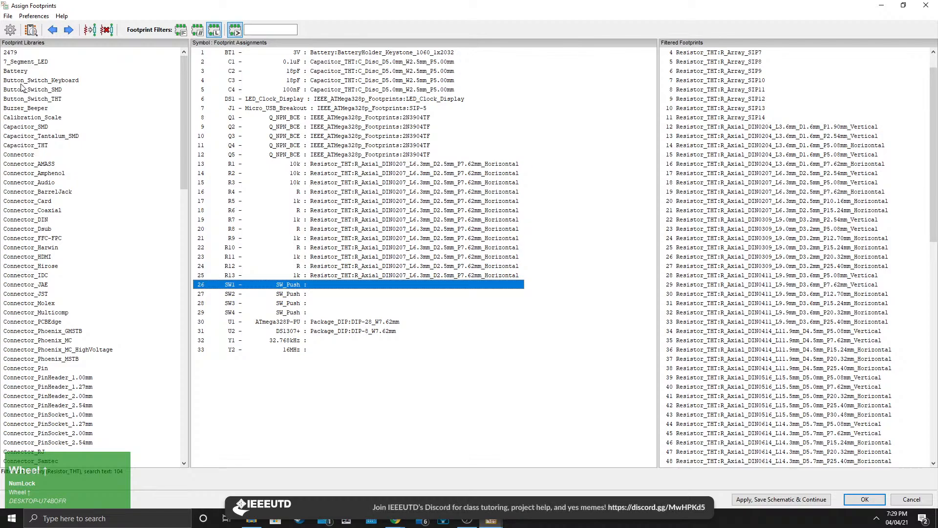
pyautogui.click(20, 99)
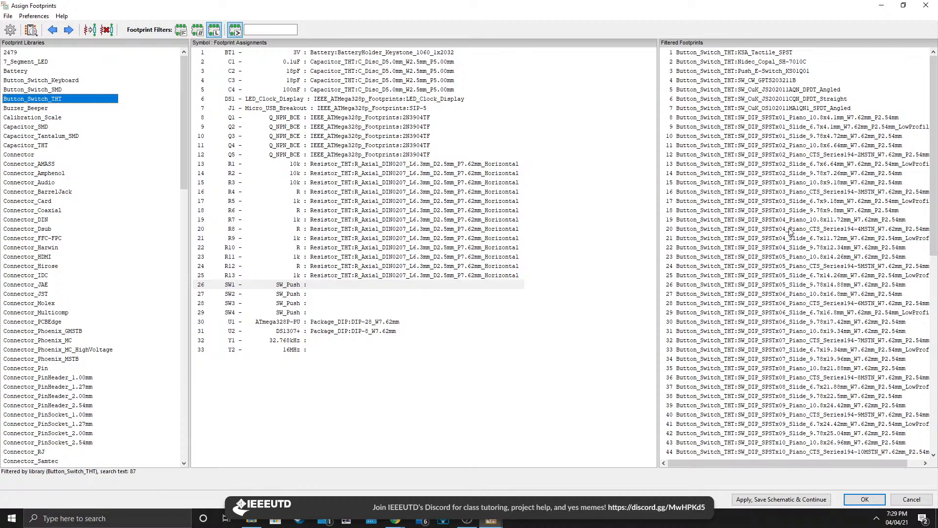
pyautogui.scroll(1, 785, 227)
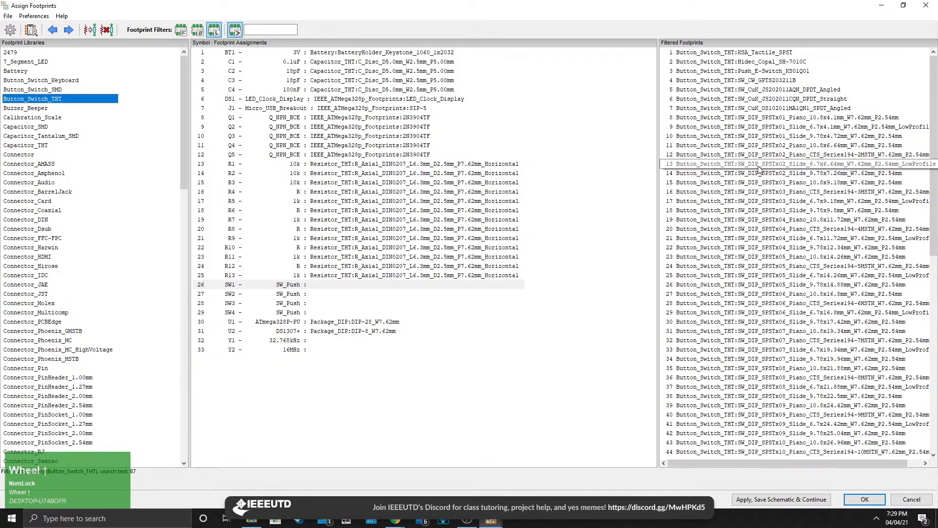
pyautogui.scroll(-12, 760, 195)
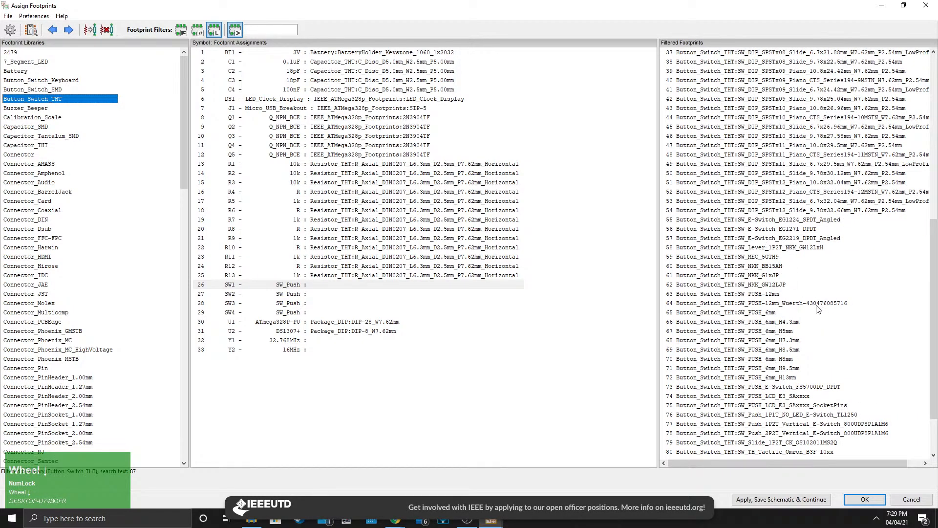
pyautogui.click(761, 316)
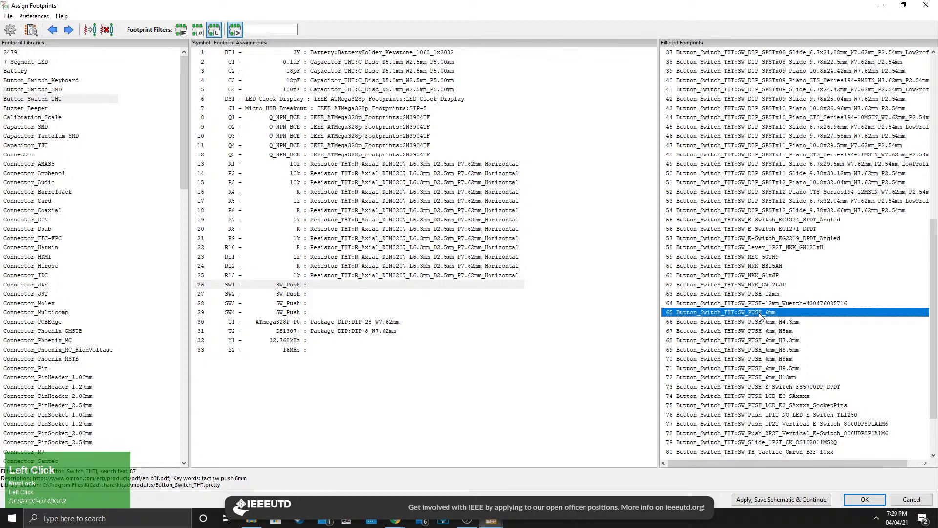
pyautogui.doubleClick(761, 315)
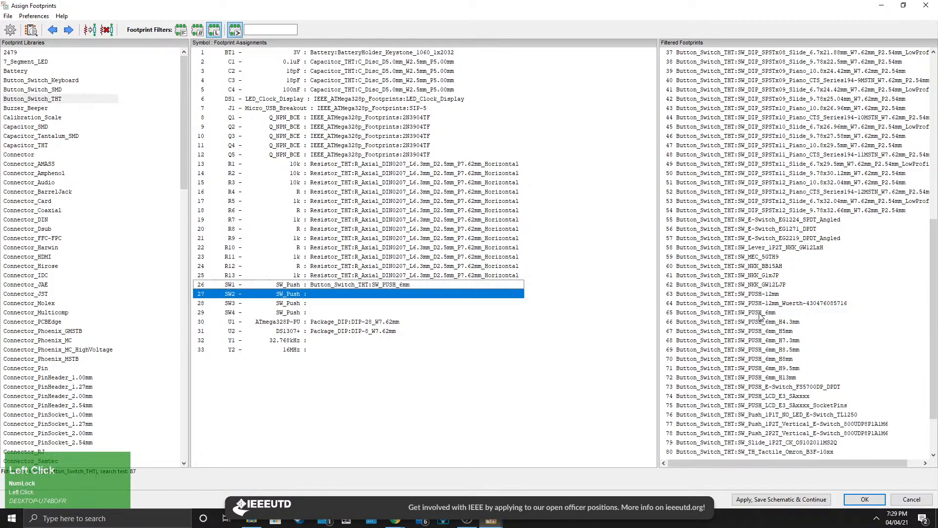
# Copy SW1's footprint assignment to push buttons SW2, SW3 and SW4.
pyautogui.click(339, 286)
pyautogui.hotkey('ctrl', 'c')
pyautogui.press('Down')
pyautogui.hotkey('ctrl', 'v')
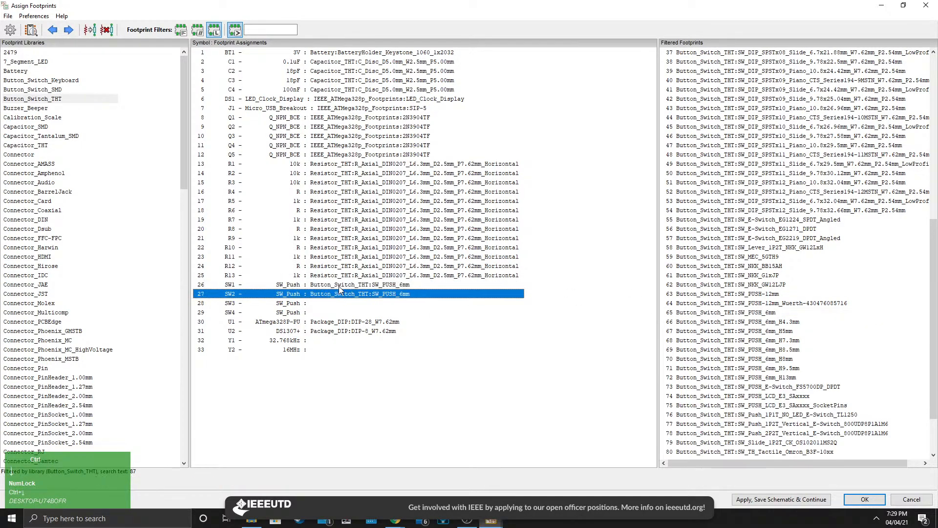
pyautogui.press('Down')
pyautogui.hotkey('ctrl', 'v')
pyautogui.press('Down')
pyautogui.hotkey('ctrl', 'v')
pyautogui.click(342, 322)
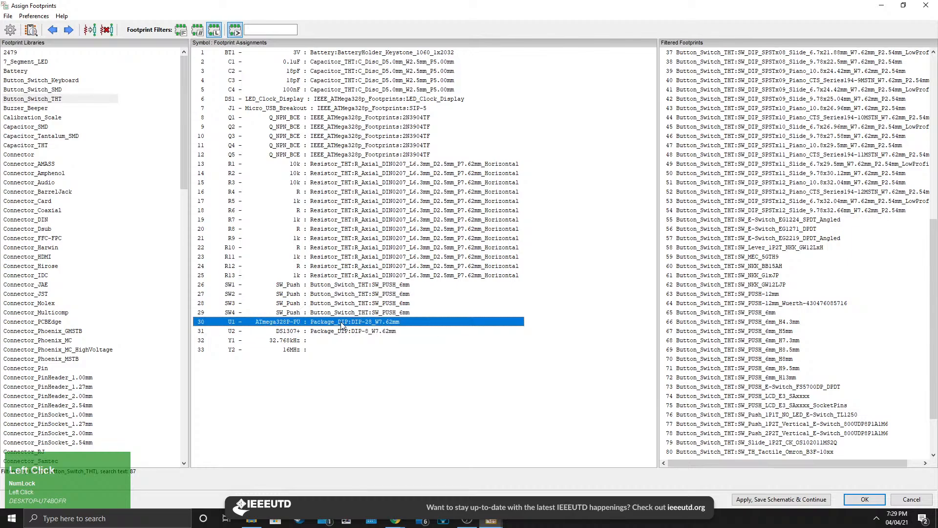
pyautogui.click(425, 316)
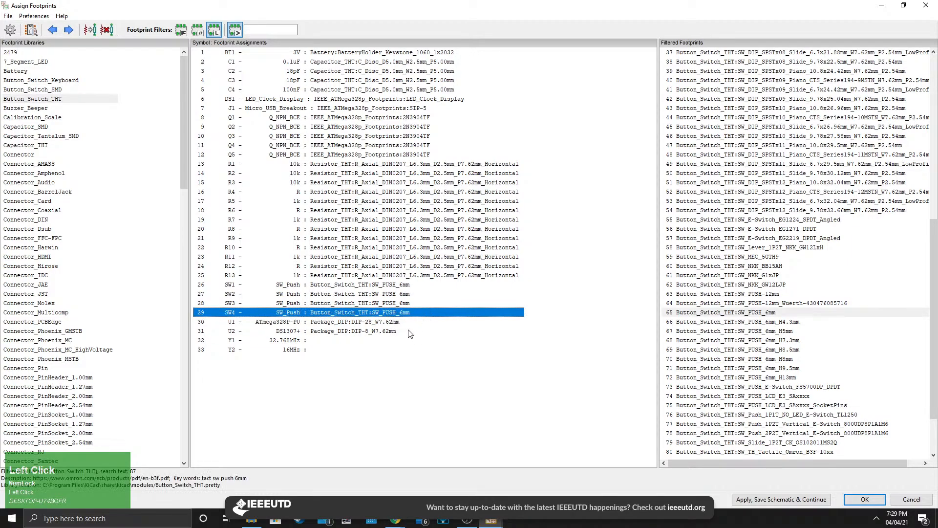
# Assign the Crystal:Crystal_DS15_D1.5mm_L5.0mm_Horizontal footprint from the Crystal library to crystal Y1.
pyautogui.click(409, 330)
pyautogui.click(392, 322)
pyautogui.click(400, 314)
pyautogui.click(326, 341)
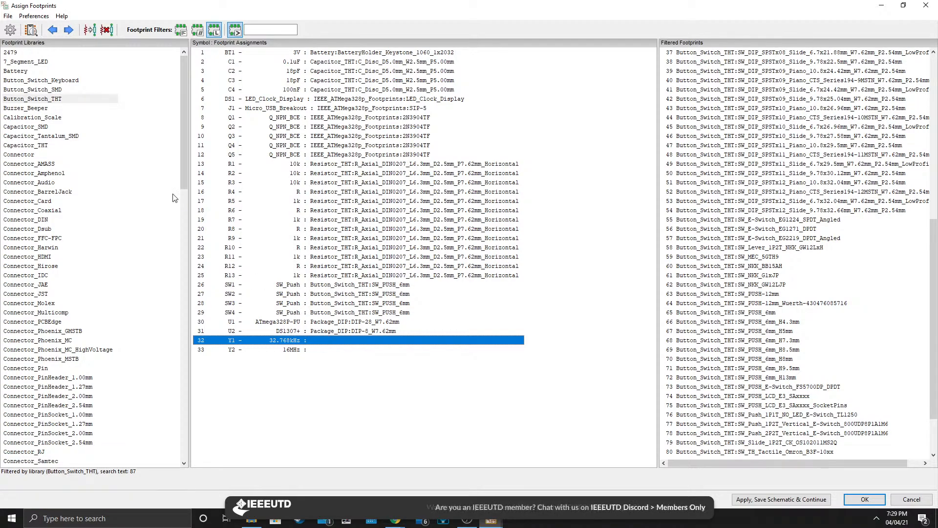
pyautogui.scroll(2, 106, 174)
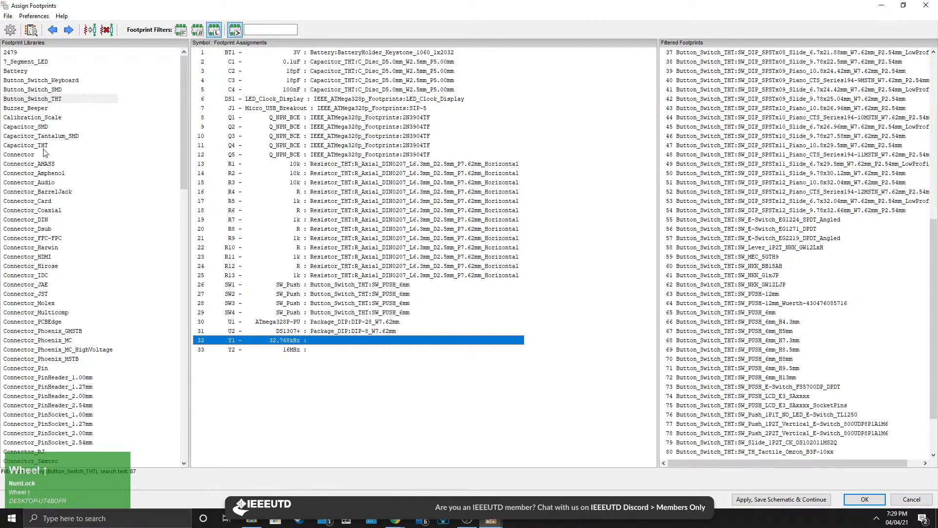
pyautogui.scroll(-14, 44, 153)
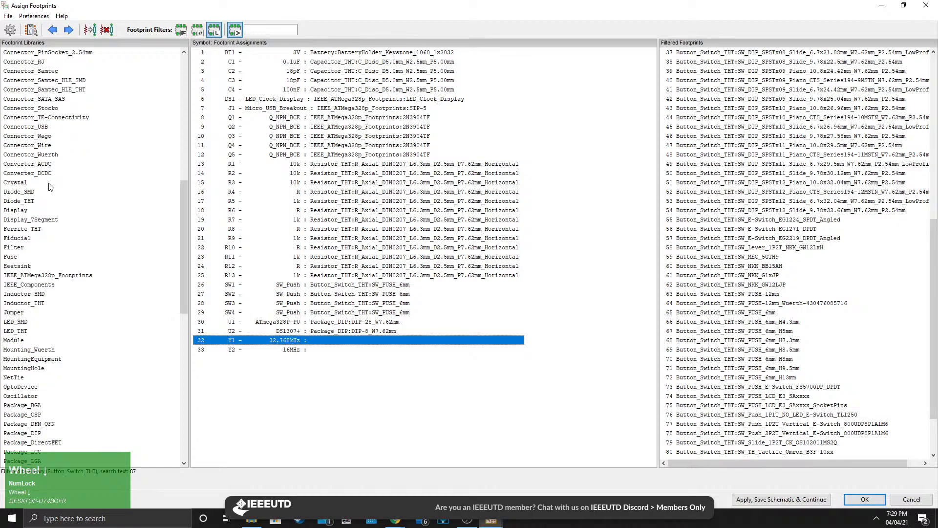
pyautogui.click(19, 182)
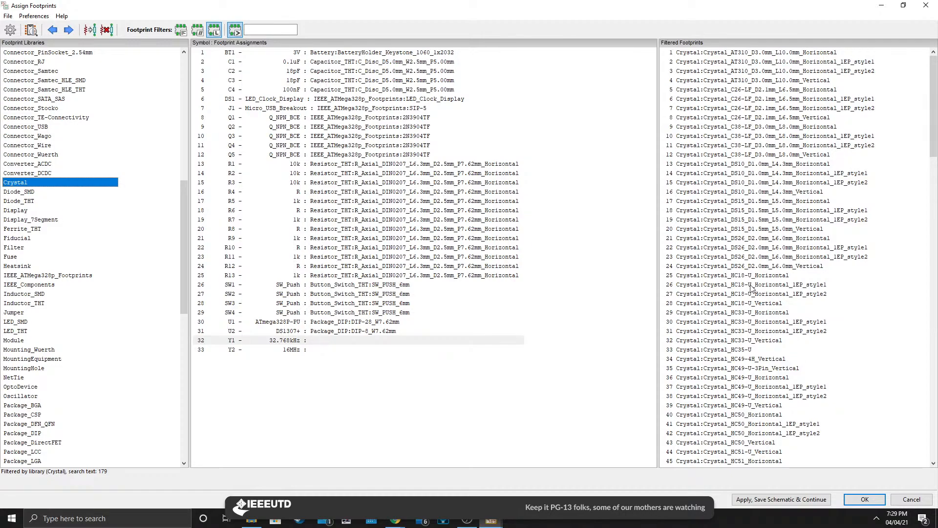
pyautogui.scroll(-5, 800, 303)
pyautogui.scroll(5, 800, 312)
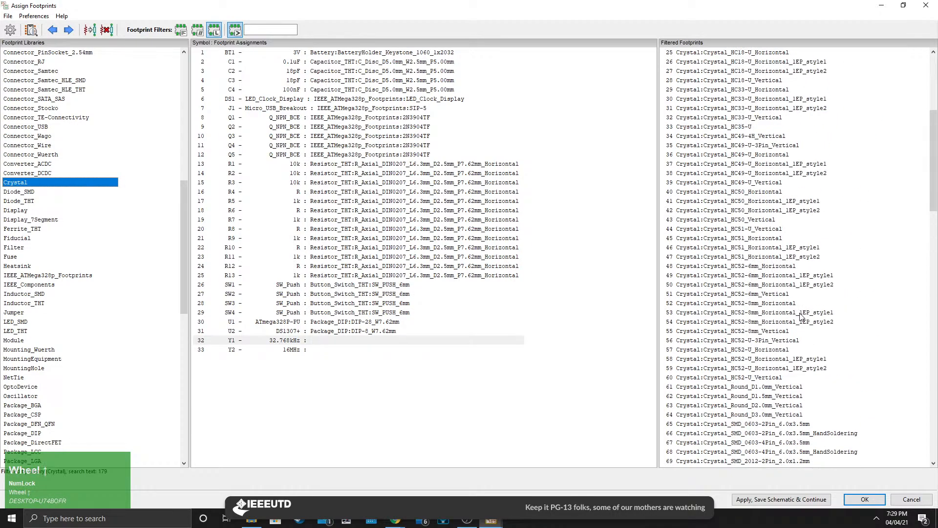
pyautogui.click(743, 210)
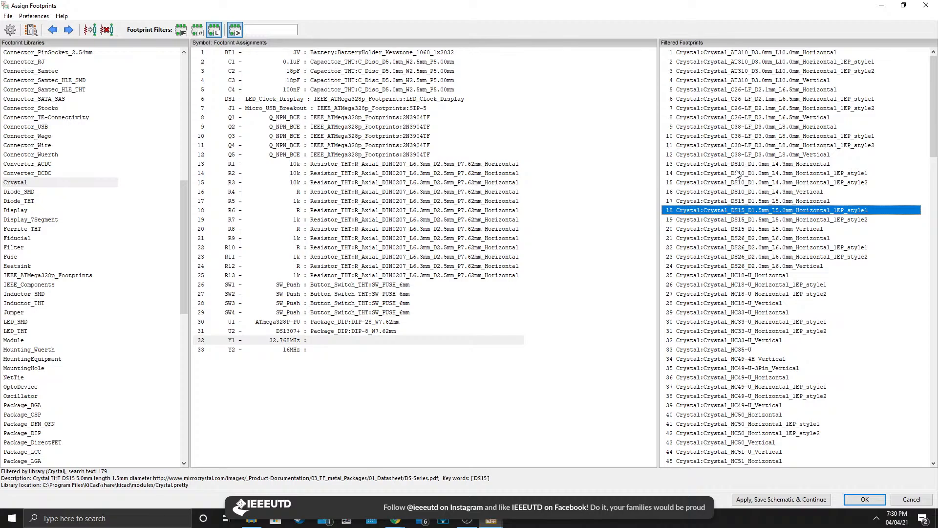
pyautogui.click(730, 229)
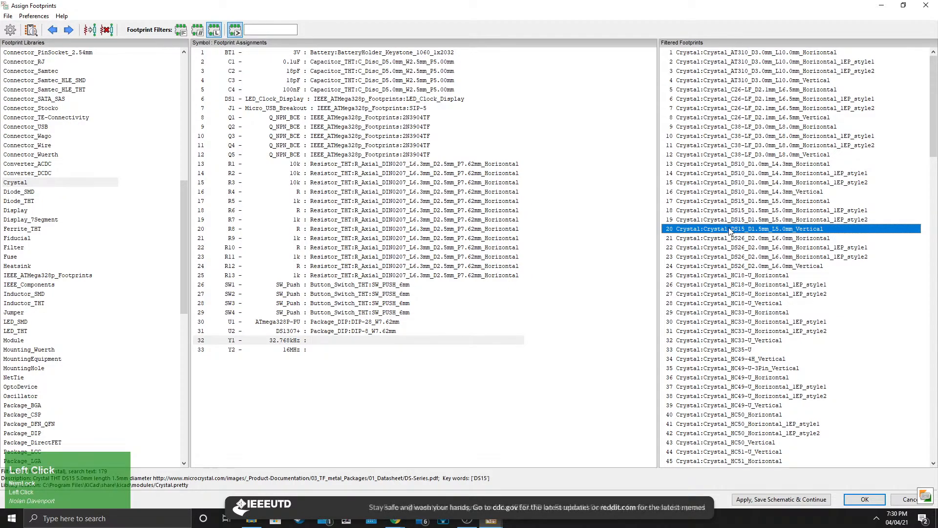
pyautogui.click(730, 223)
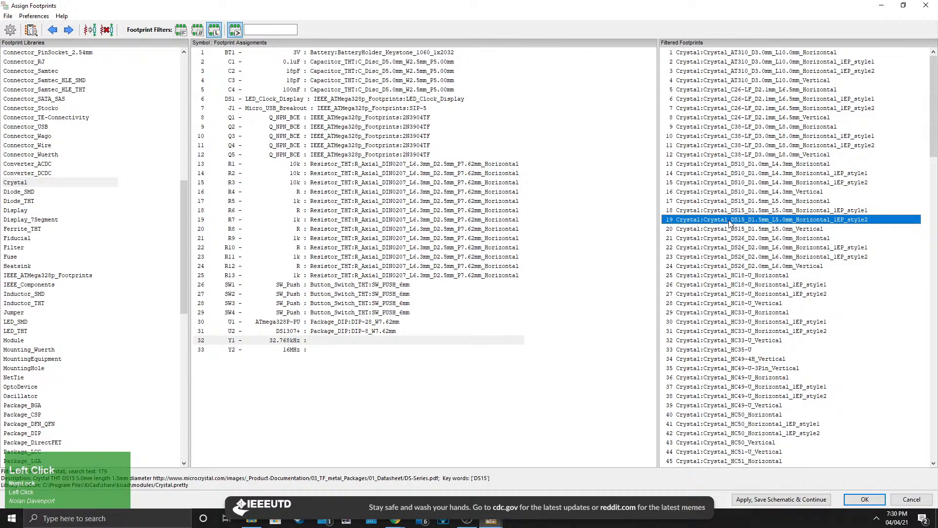
pyautogui.click(728, 230)
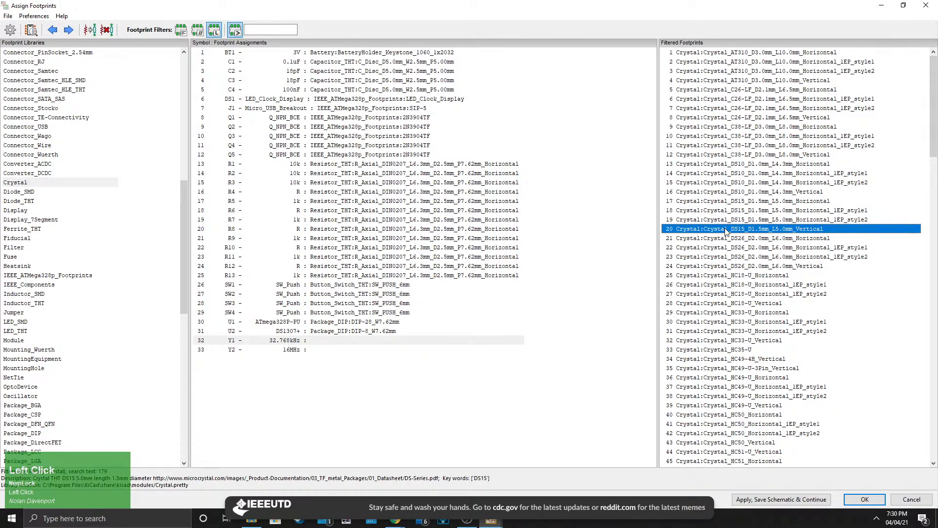
pyautogui.click(733, 211)
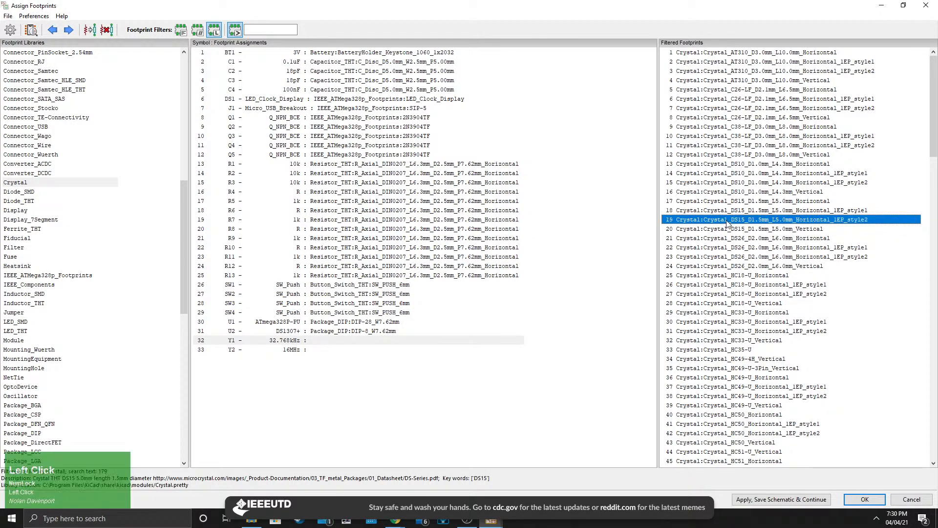
pyautogui.click(737, 201)
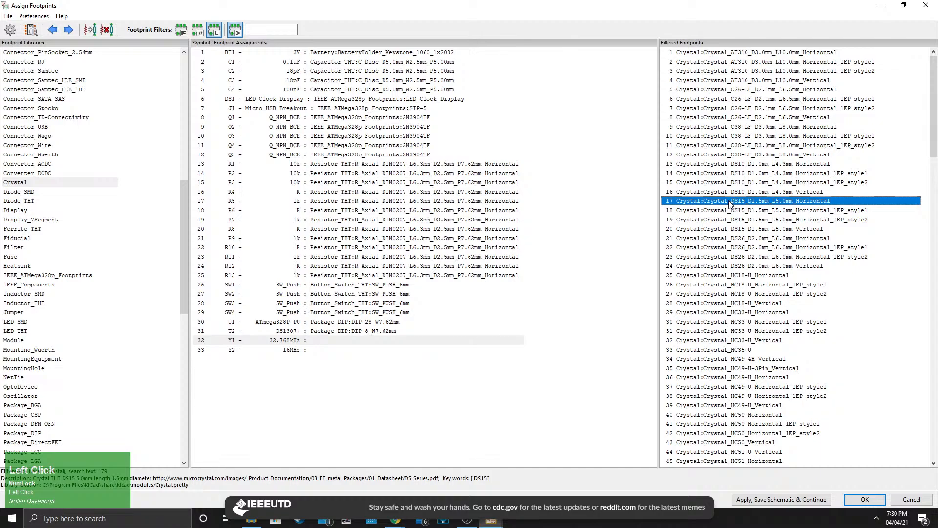
pyautogui.doubleClick(729, 204)
# Open Y1's footprint in the footprint viewer, measure the spacing between its pads, and close the viewer.
pyautogui.click(361, 342)
pyautogui.rightClick(362, 342)
pyautogui.click(386, 346)
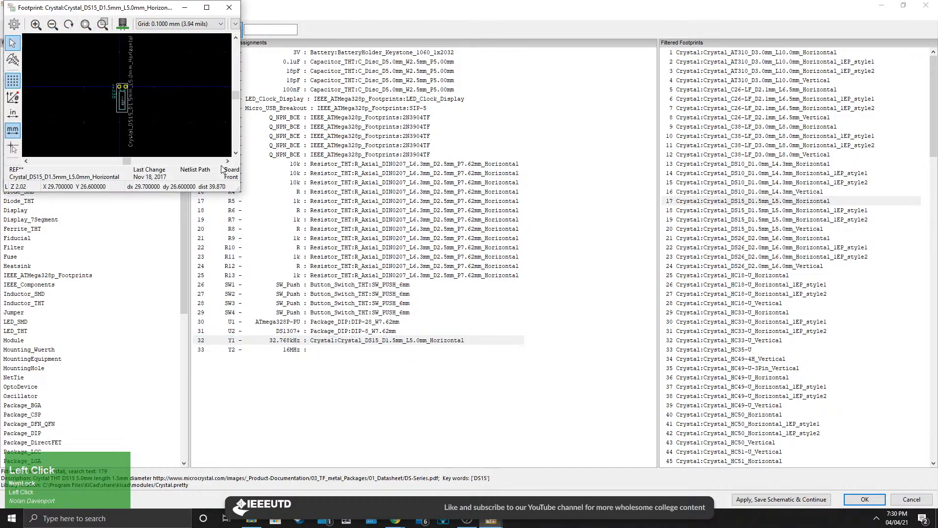
pyautogui.scroll(5, 128, 96)
pyautogui.moveTo(140, 96); pyautogui.dragTo(82, 104, button='middle')
pyautogui.scroll(-2, 126, 95)
pyautogui.moveTo(182, 87); pyautogui.dragTo(110, 105, button='middle')
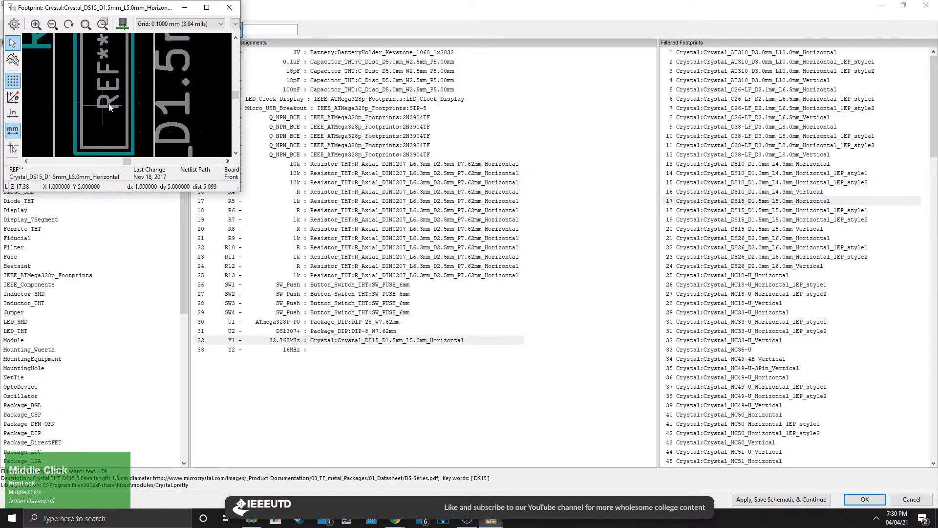
pyautogui.scroll(-3, 110, 107)
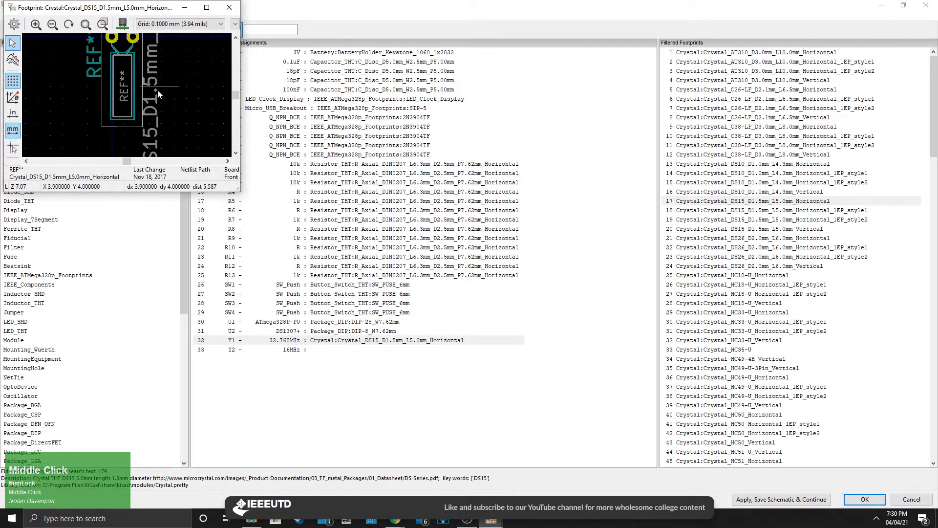
pyautogui.click(13, 60)
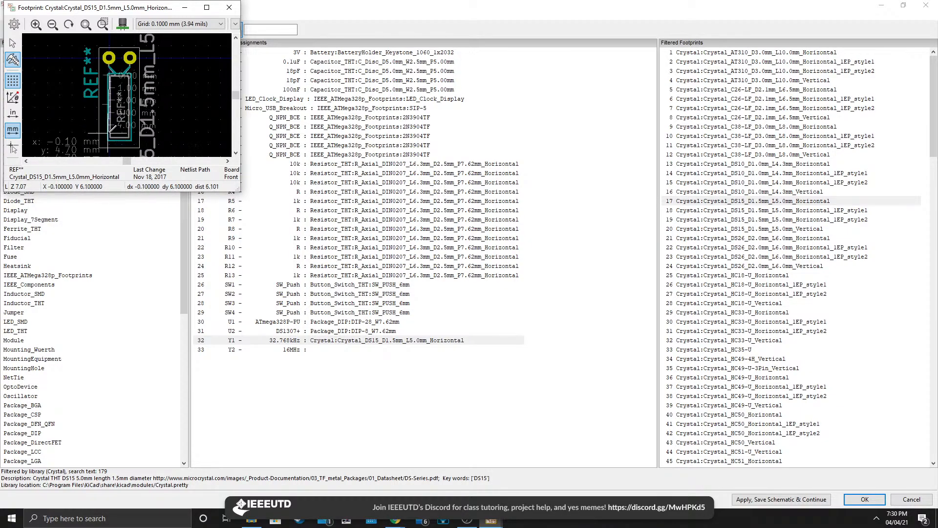
pyautogui.middleClick(112, 130)
pyautogui.moveTo(112, 130)
pyautogui.mouseDown(button='middle')
pyautogui.moveTo(113, 105)
pyautogui.moveTo(112, 120)
pyautogui.mouseUp(button='middle')
pyautogui.rightClick(112, 118)
pyautogui.click(176, 96)
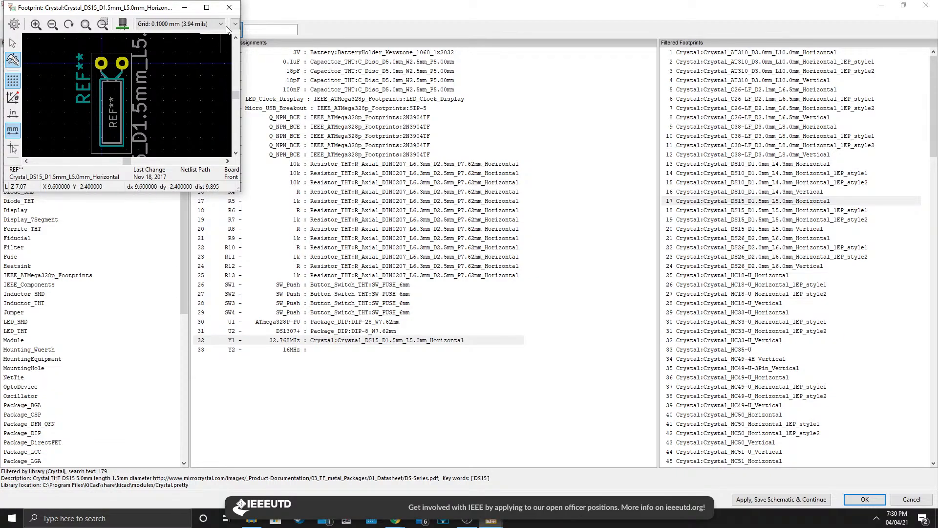
pyautogui.click(230, 8)
# Assign the Crystal:Resonator-2Pin_W10.0mm_H5.0mm footprint to the 16MHz crystal Y2.
pyautogui.click(370, 350)
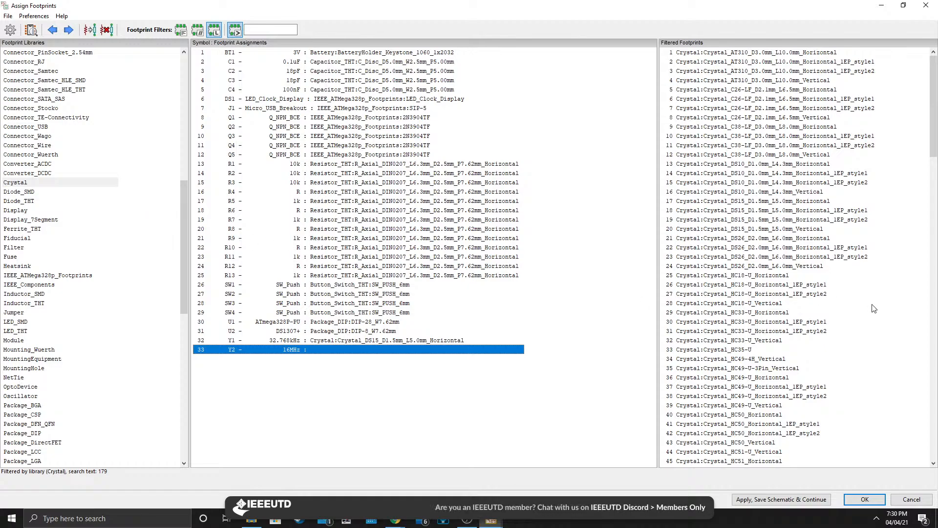
pyautogui.scroll(1, 735, 255)
pyautogui.scroll(-20, 738, 283)
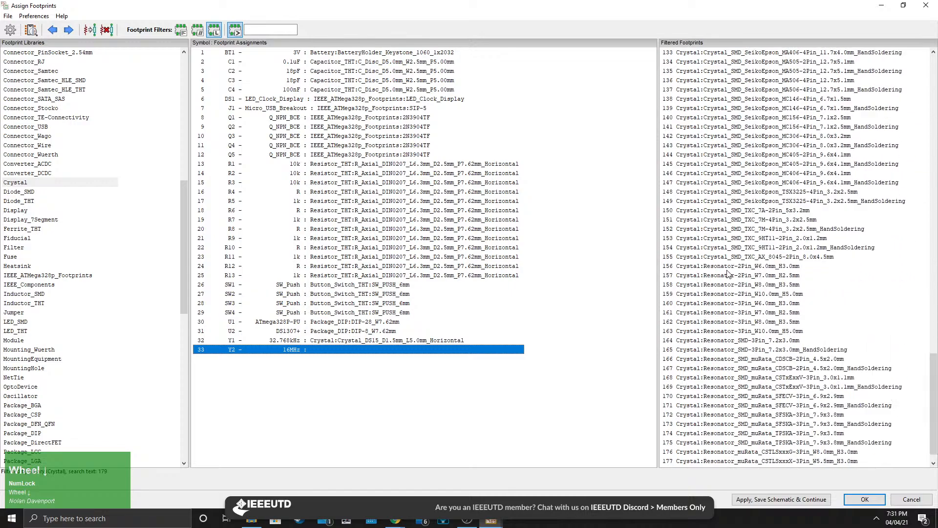
pyautogui.scroll(-1, 727, 272)
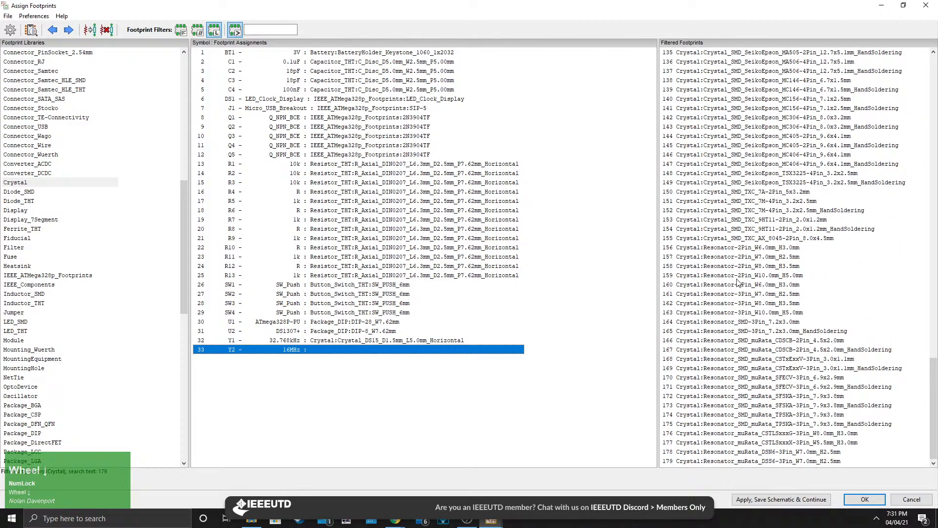
pyautogui.click(732, 248)
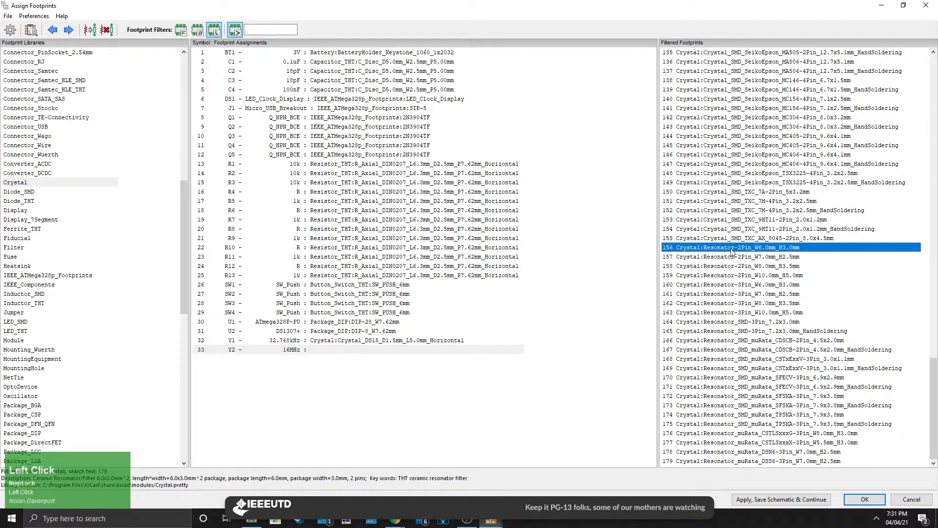
pyautogui.click(730, 276)
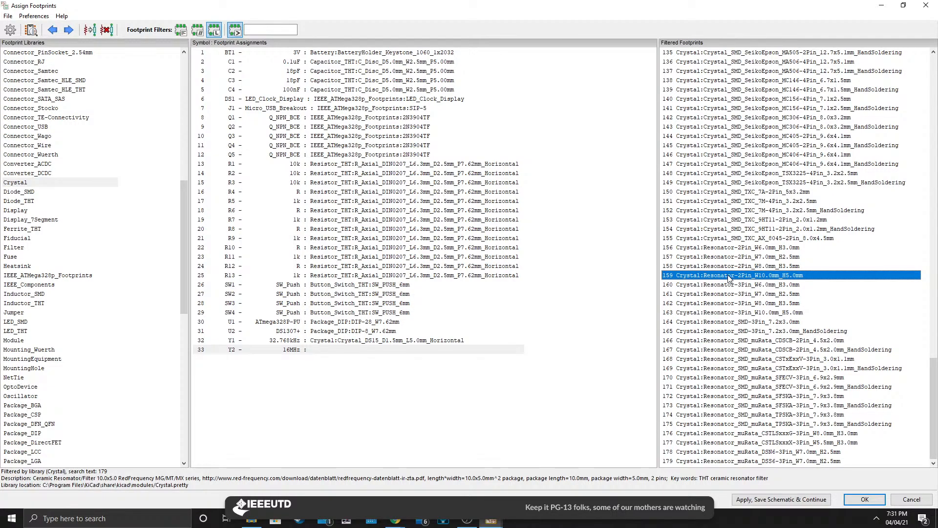
pyautogui.doubleClick(722, 278)
# Open Y2's footprint in the footprint viewer, measure the distance between its two pads, and close the viewer.
pyautogui.rightClick(381, 353)
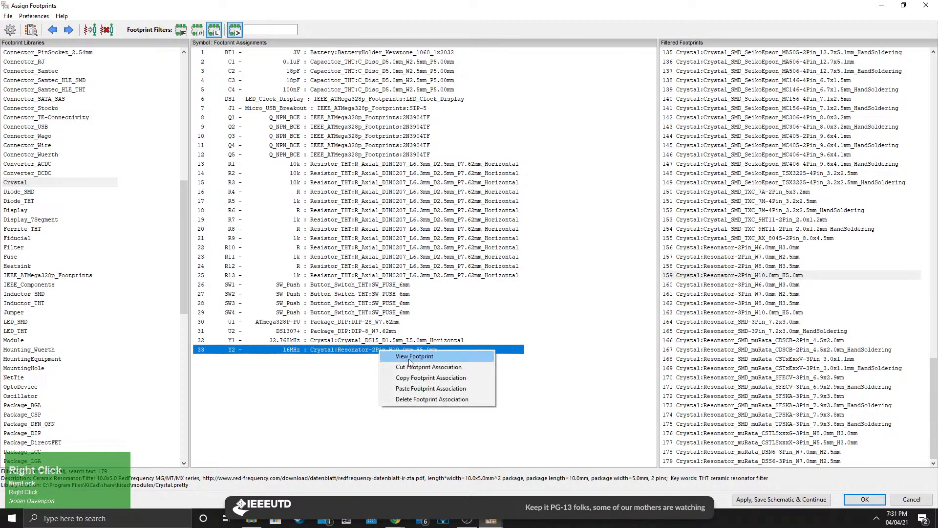
pyautogui.click(396, 358)
pyautogui.scroll(1, 128, 98)
pyautogui.scroll(2, 128, 97)
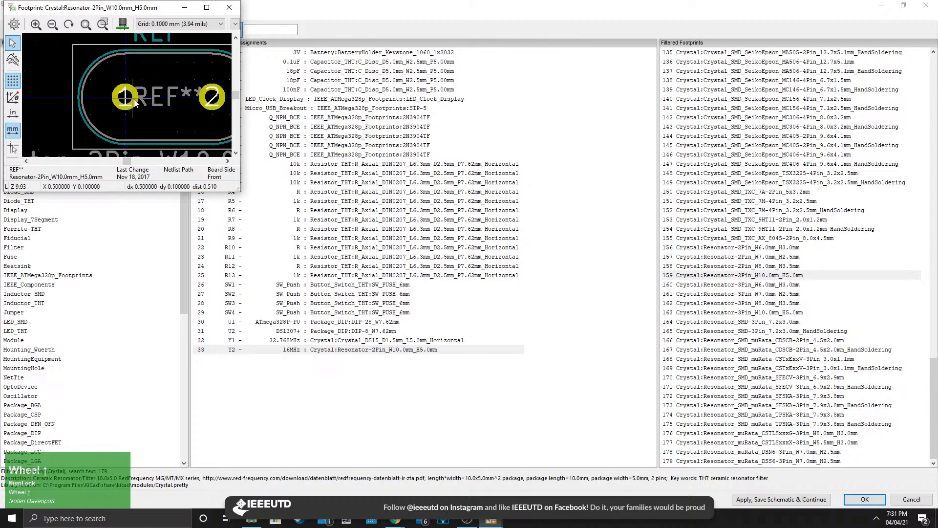
pyautogui.scroll(-2, 147, 100)
pyautogui.moveTo(133, 90); pyautogui.dragTo(118, 107, button='middle')
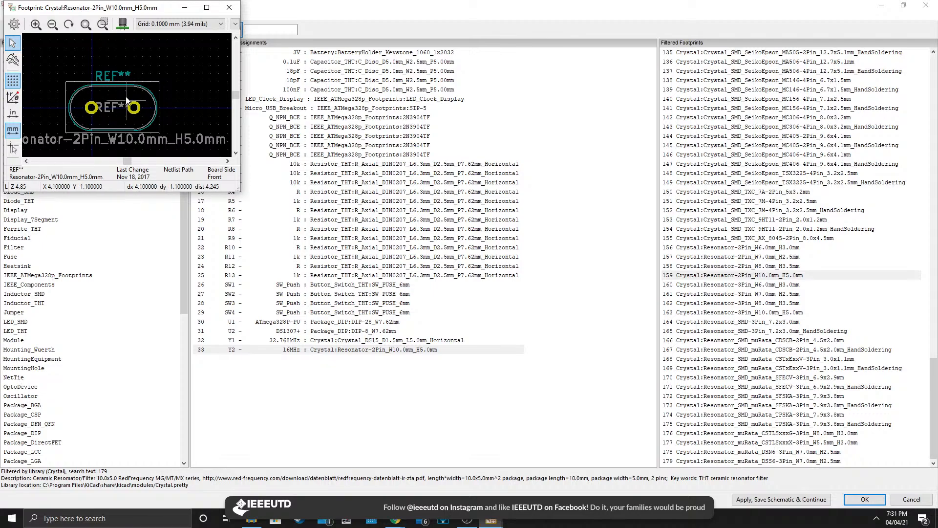
pyautogui.click(13, 60)
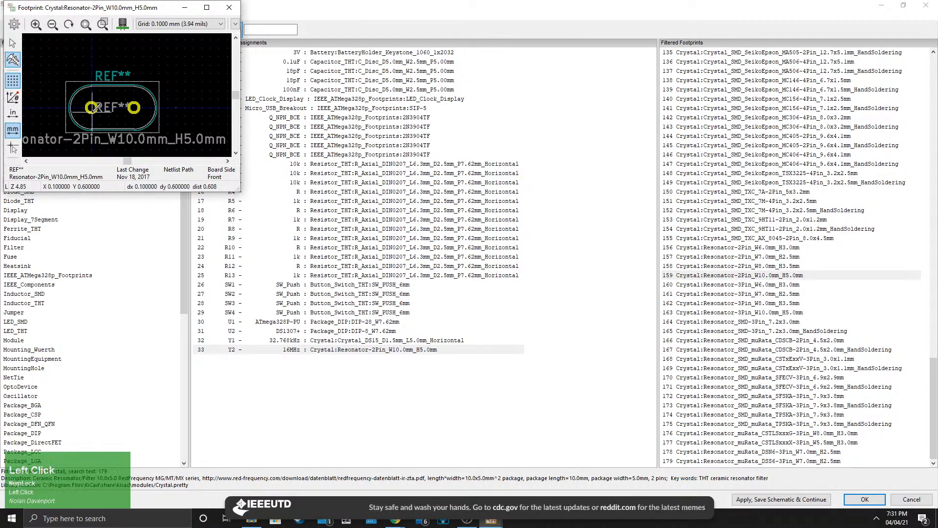
pyautogui.click(92, 106)
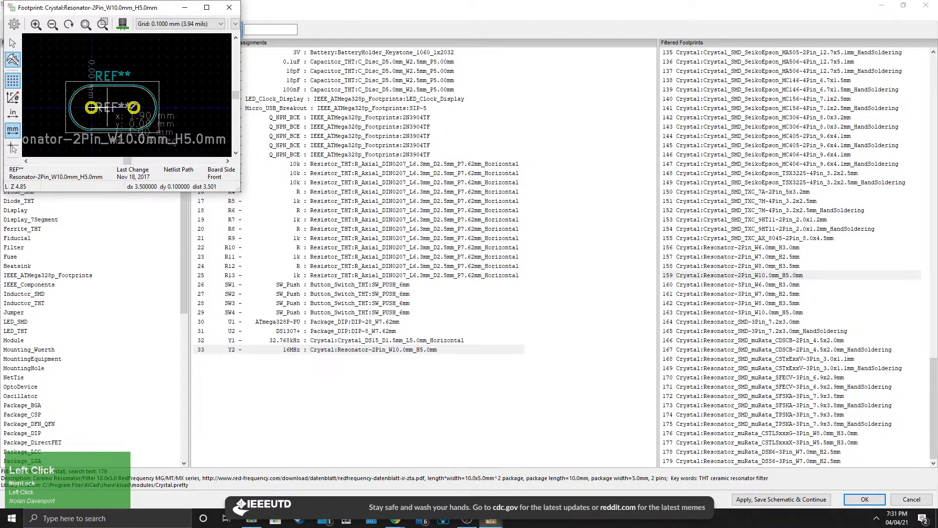
pyautogui.rightClick(133, 106)
pyautogui.click(159, 113)
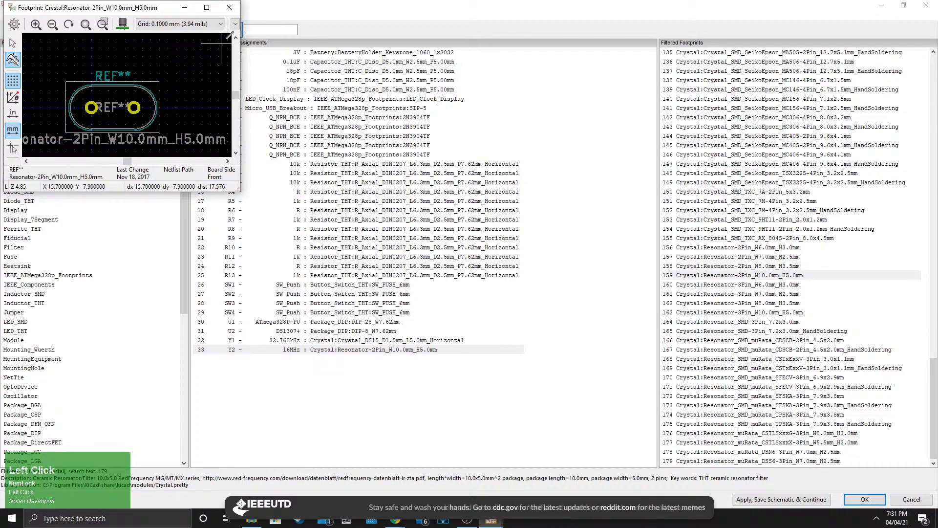
pyautogui.click(230, 7)
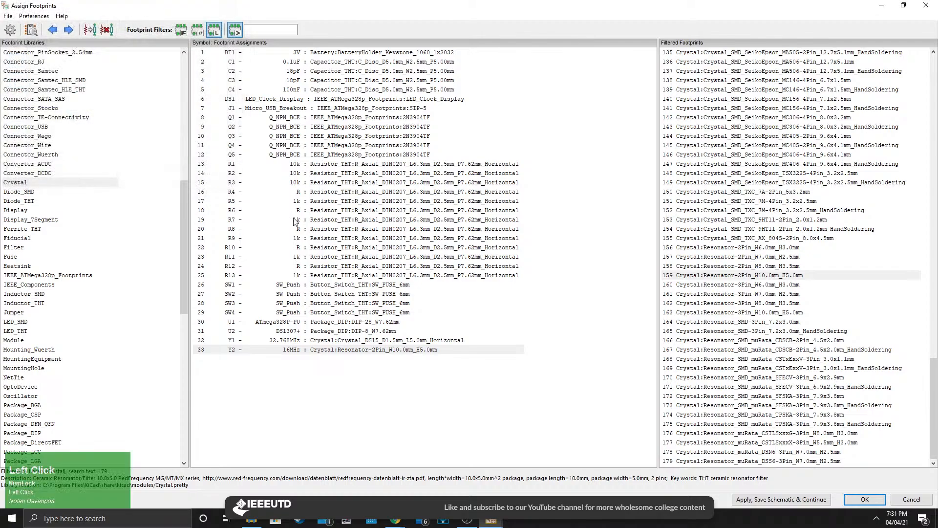
# Save the footprint assignments to the schematic and close the footprint assignment window.
pyautogui.scroll(1, 362, 272)
pyautogui.click(8, 16)
pyautogui.click(30, 29)
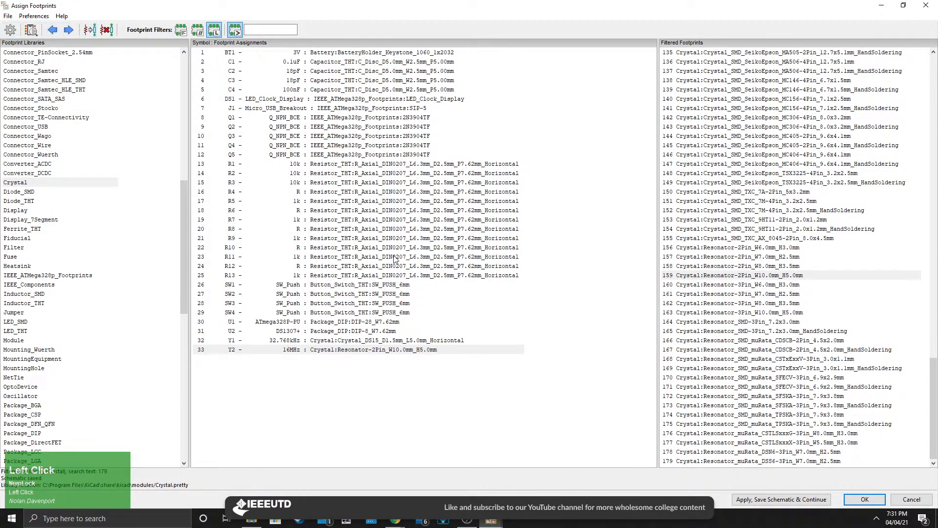
pyautogui.click(926, 5)
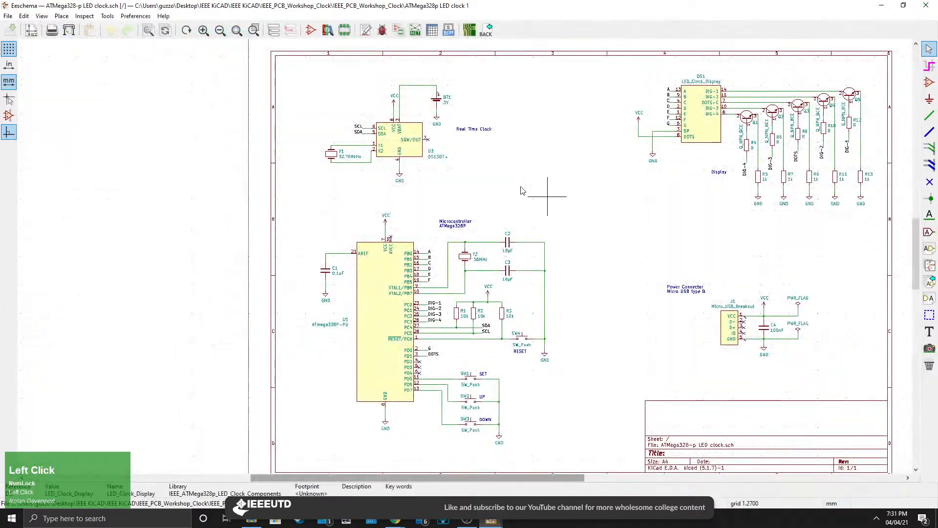
# Generate the Pcbnew netlist and save it as ATMega328-p LED clock in the project folder.
pyautogui.moveTo(540, 193); pyautogui.dragTo(308, 198, button='middle')
pyautogui.scroll(-2, 308, 199)
pyautogui.moveTo(450, 251); pyautogui.dragTo(469, 205, button='middle')
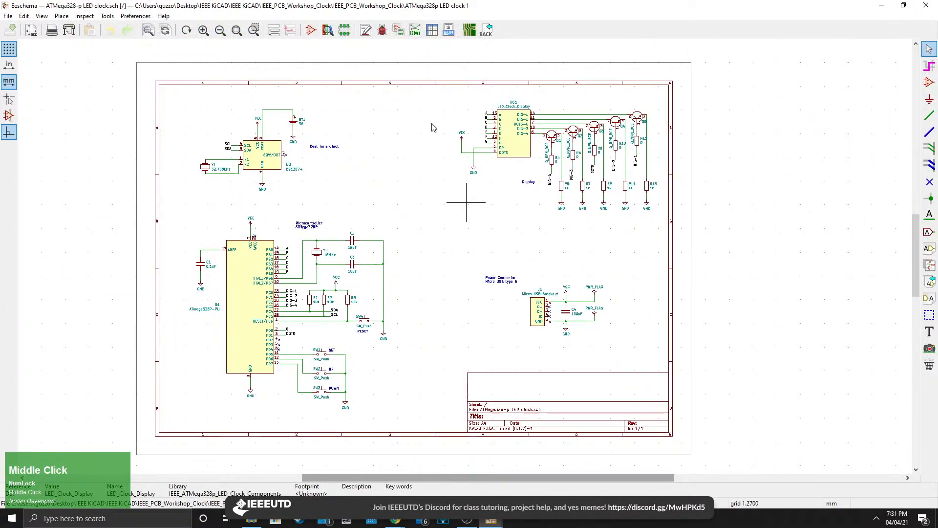
pyautogui.click(416, 30)
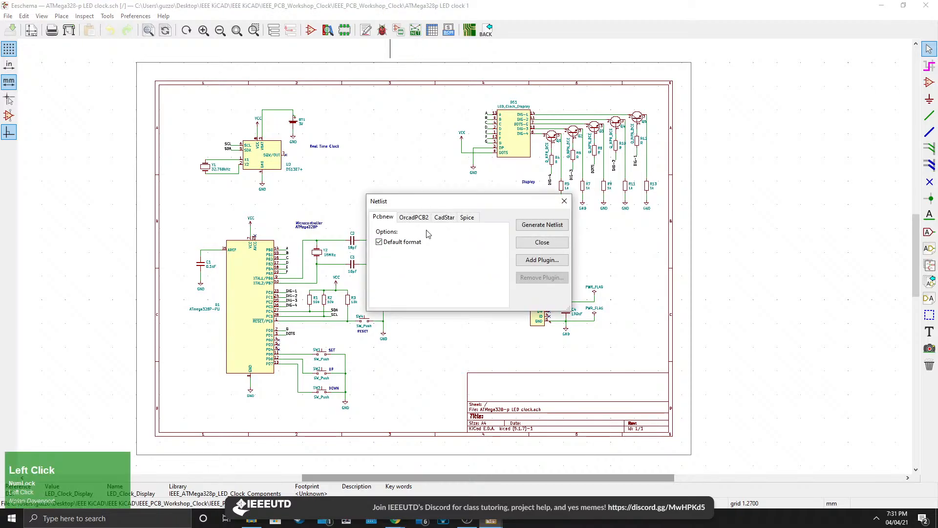
pyautogui.click(541, 224)
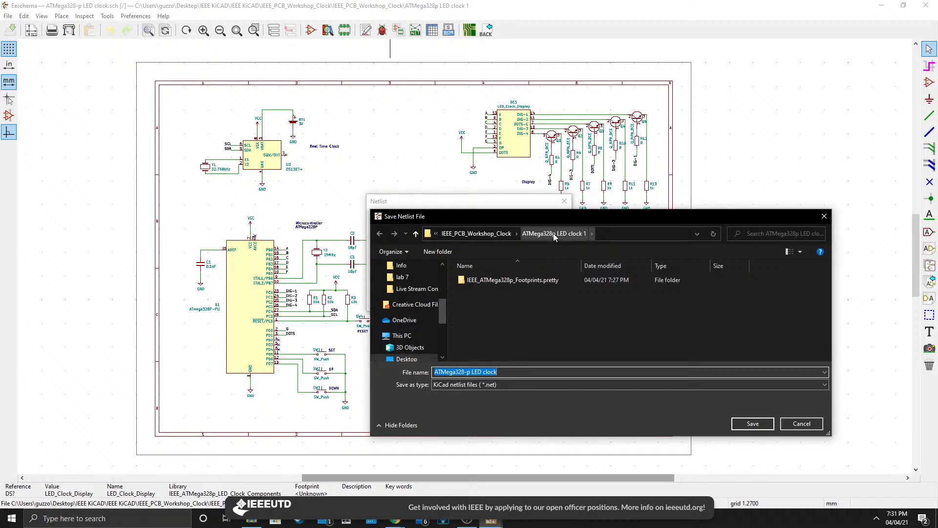
pyautogui.scroll(5, 391, 317)
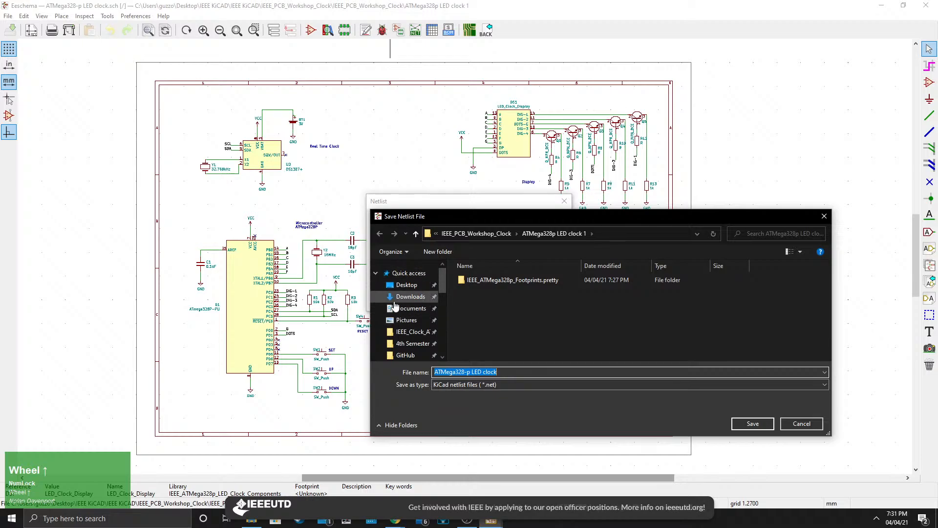
pyautogui.click(507, 372)
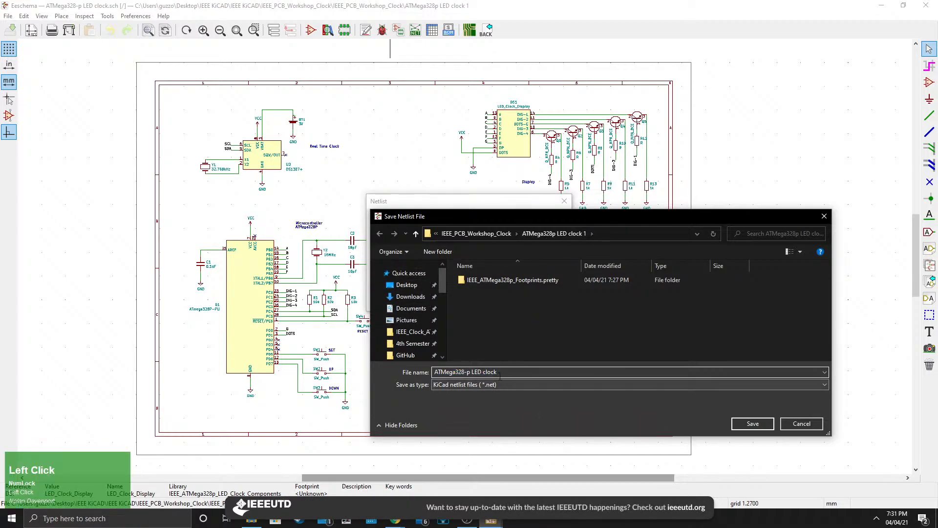
pyautogui.click(753, 423)
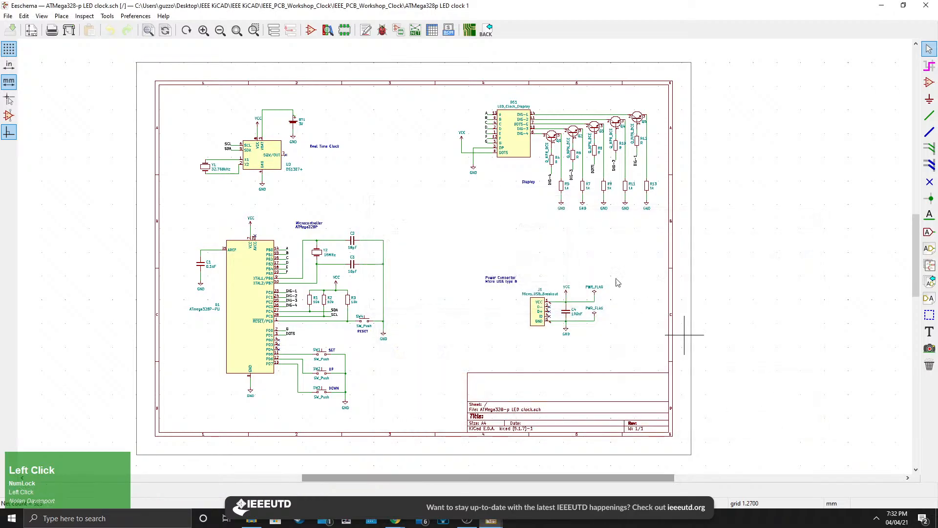
# Open the PCB editor from the schematic.
pyautogui.moveTo(445, 256); pyautogui.dragTo(465, 240, button='middle')
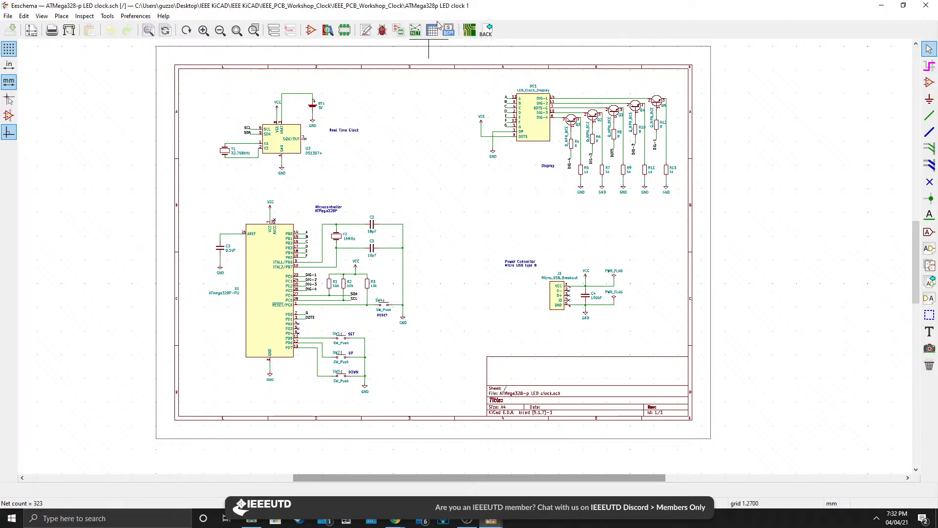
pyautogui.moveTo(412, 205); pyautogui.dragTo(389, 209, button='middle')
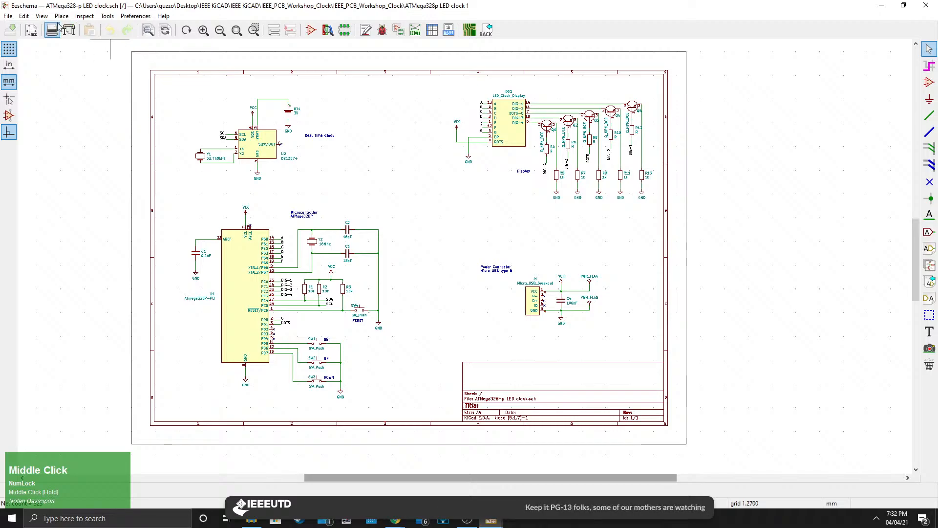
pyautogui.click(107, 16)
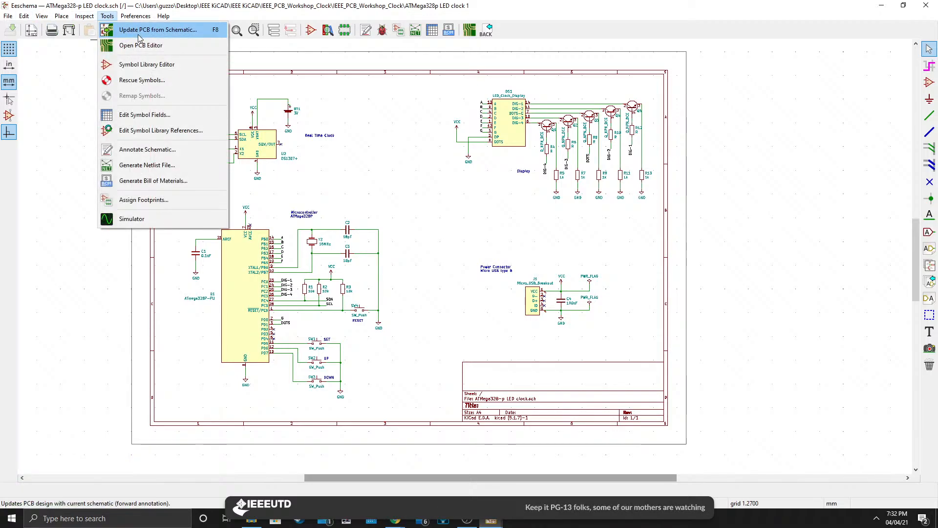
pyautogui.click(162, 46)
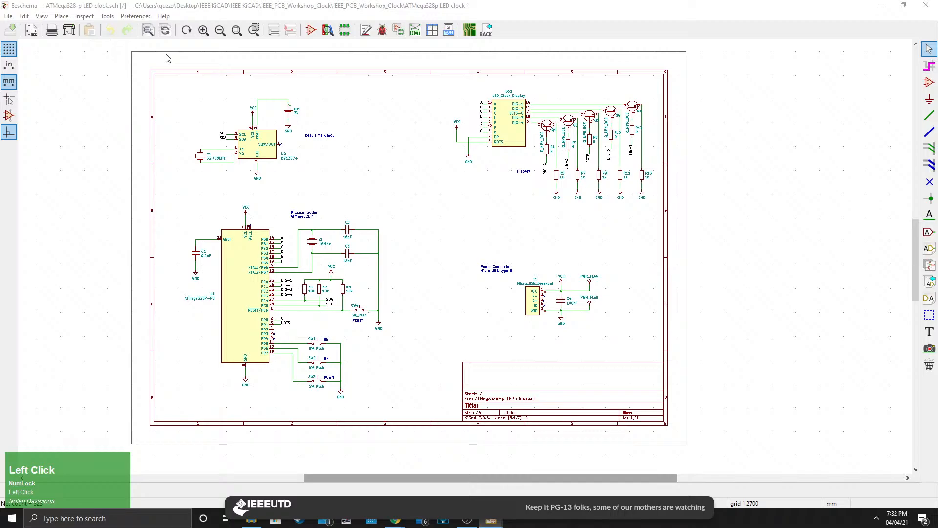
# Review the listed changes and update the PCB from the schematic, then close the dialog.
pyautogui.scroll(1, 401, 272)
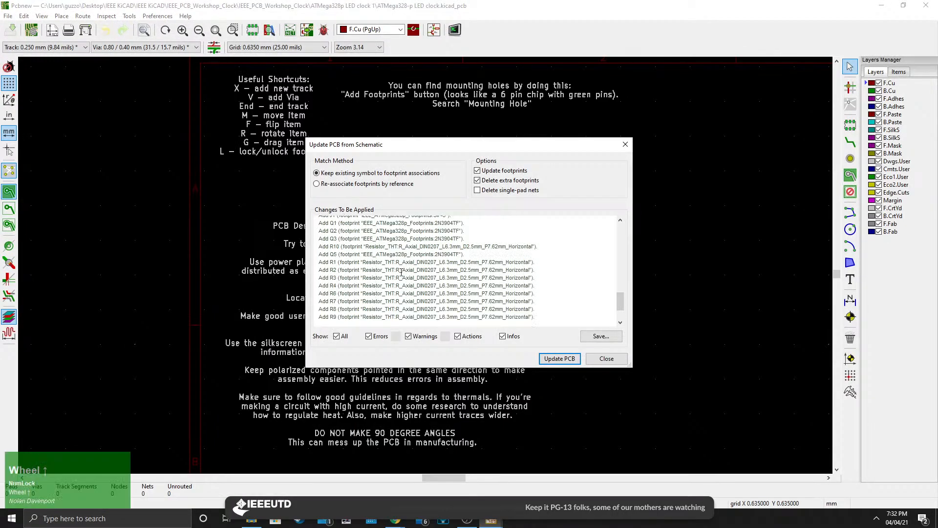
pyautogui.scroll(8, 401, 272)
pyautogui.scroll(-2, 327, 239)
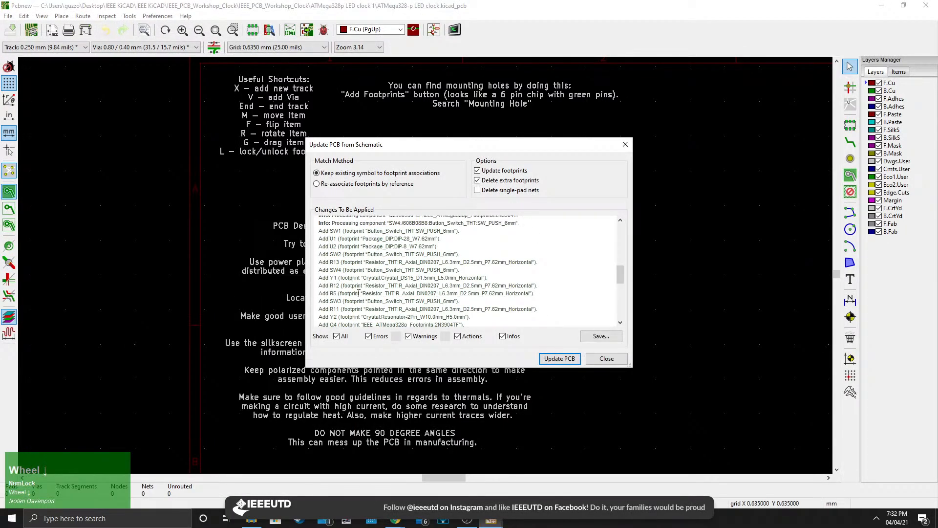
pyautogui.scroll(-6, 358, 293)
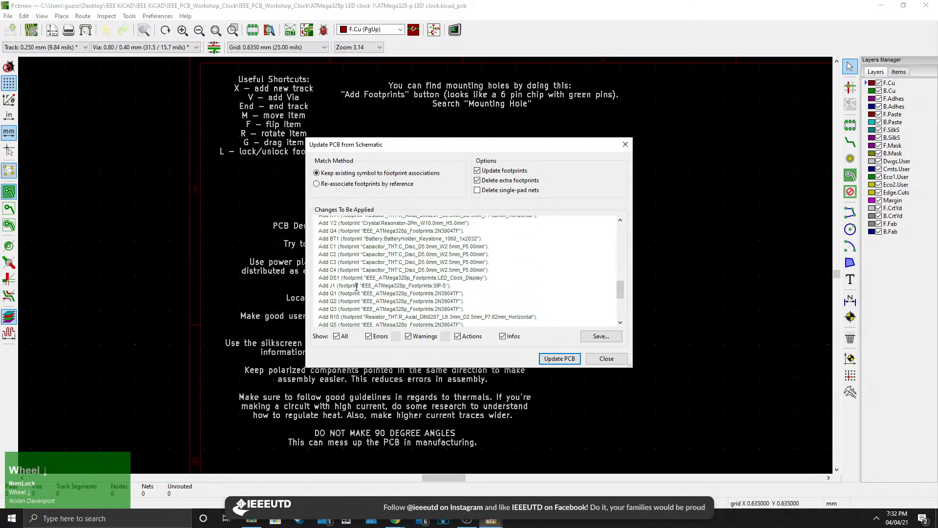
pyautogui.click(551, 359)
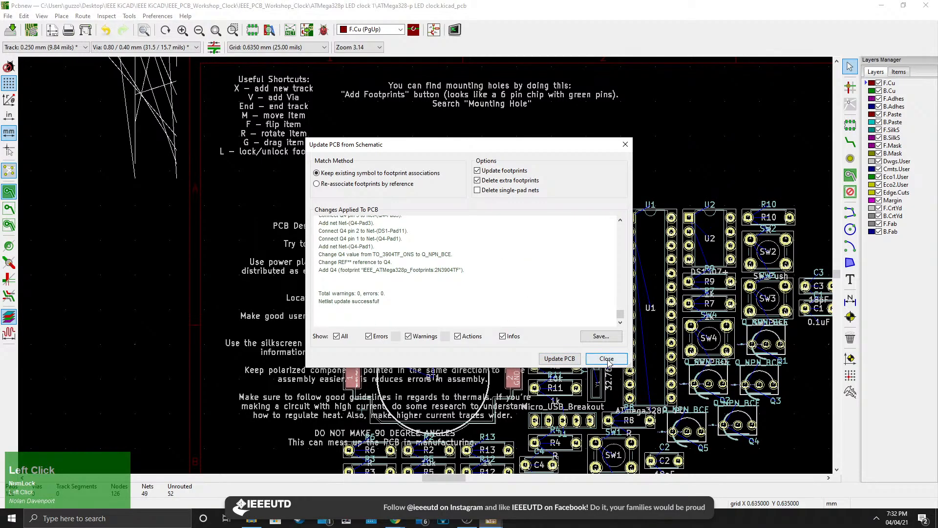
pyautogui.click(606, 358)
# Place the imported footprint group inside the board sheet frame.
pyautogui.scroll(-5, 426, 268)
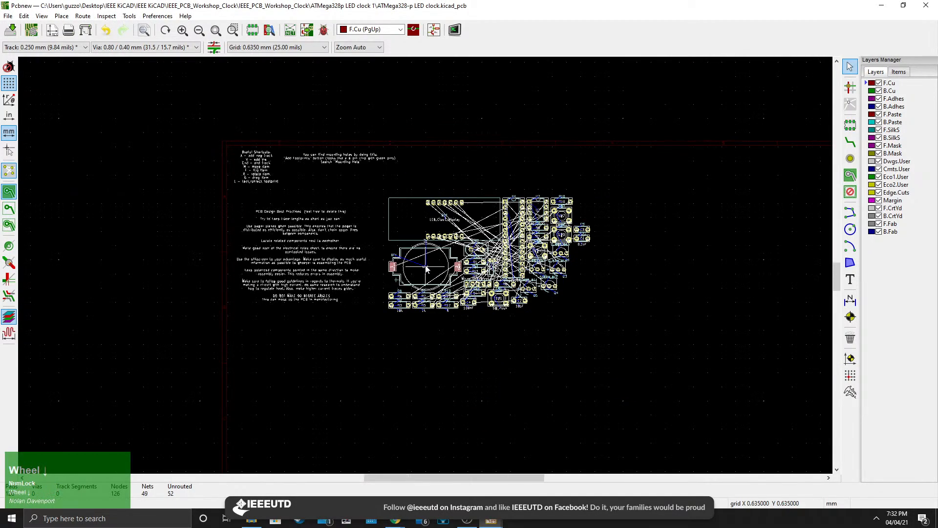
pyautogui.scroll(-2, 426, 268)
pyautogui.scroll(3, 426, 268)
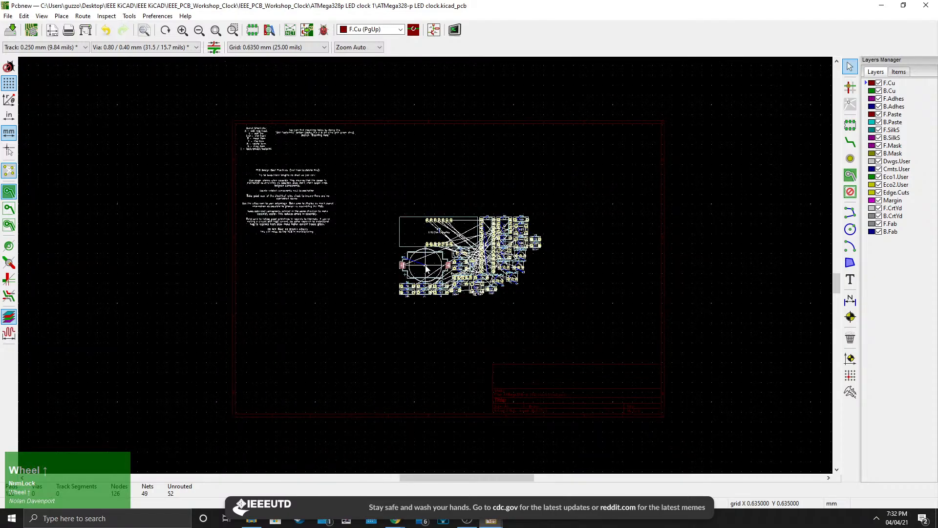
pyautogui.click(418, 264)
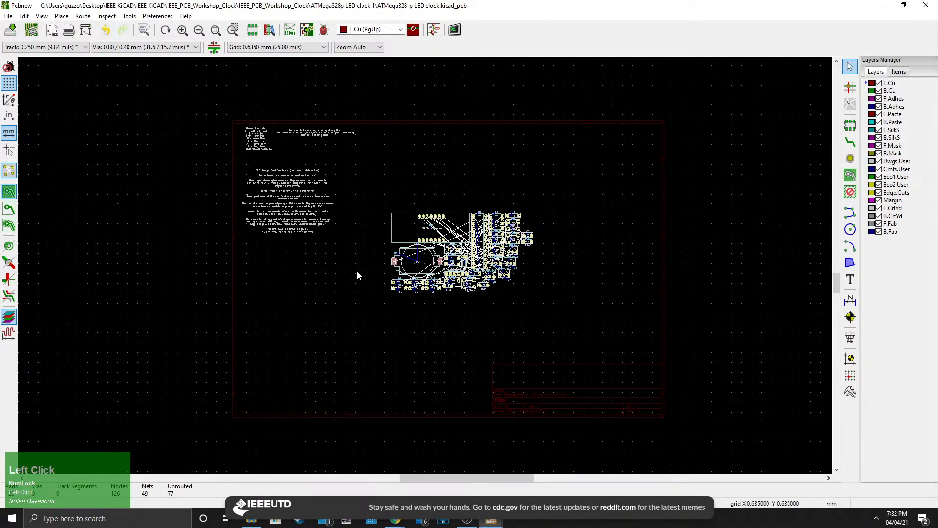
# Move the LED clock display footprint DS1 above the other components.
pyautogui.scroll(4, 426, 273)
pyautogui.scroll(-3, 426, 269)
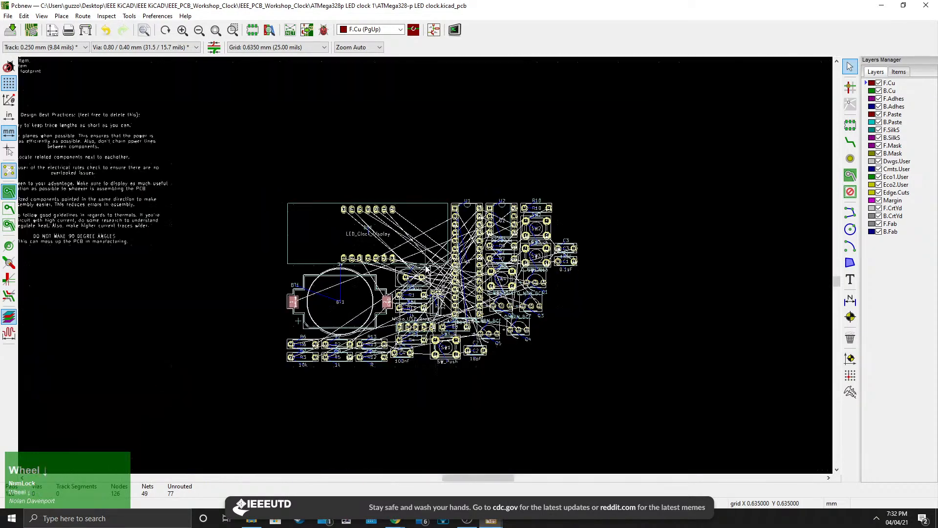
pyautogui.scroll(1, 418, 262)
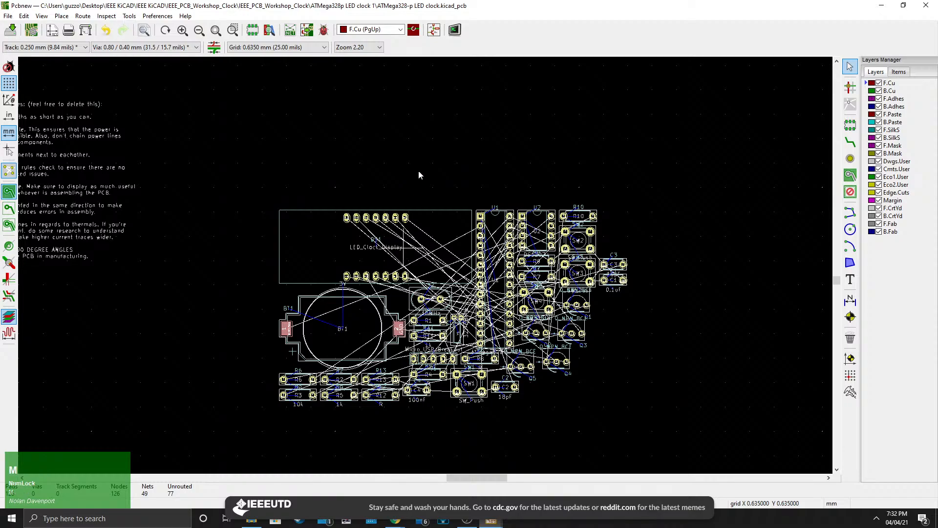
pyautogui.click(319, 256)
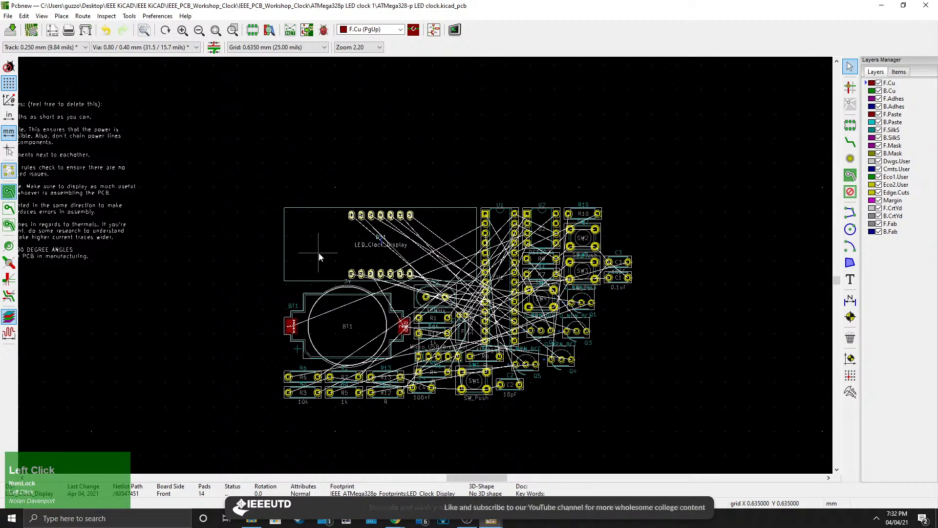
pyautogui.press('m')
pyautogui.click(499, 119)
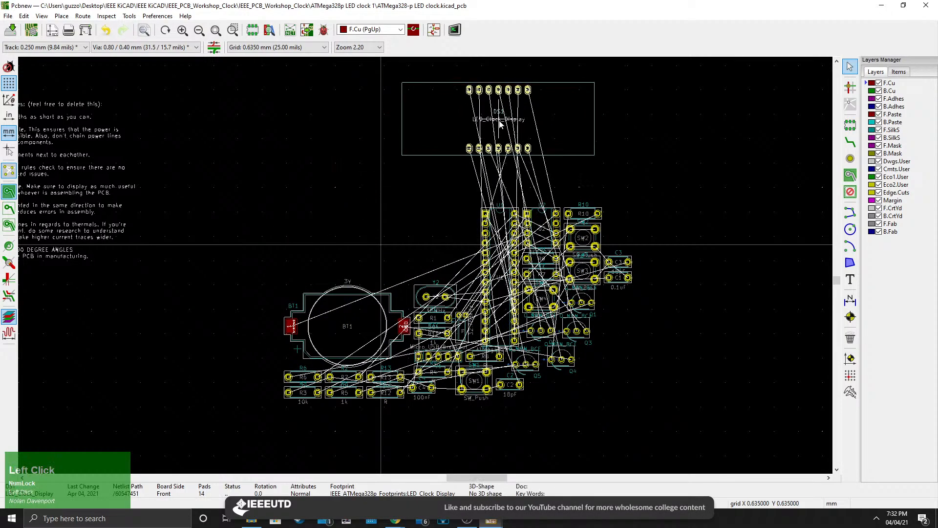
# Examine the shortcut list and design best-practice notes printed on the board sheet.
pyautogui.moveTo(491, 232); pyautogui.dragTo(468, 258, button='middle')
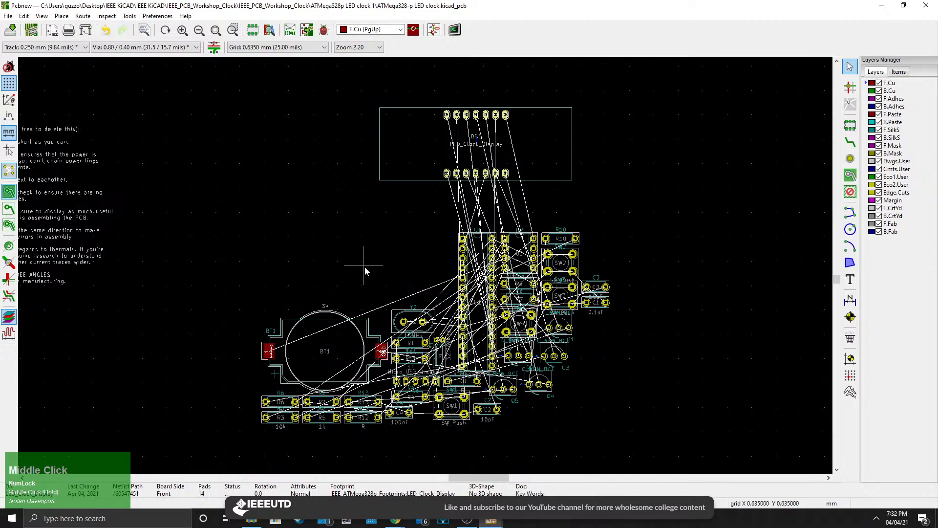
pyautogui.moveTo(362, 262); pyautogui.dragTo(407, 308, button='middle')
pyautogui.scroll(4, 426, 267)
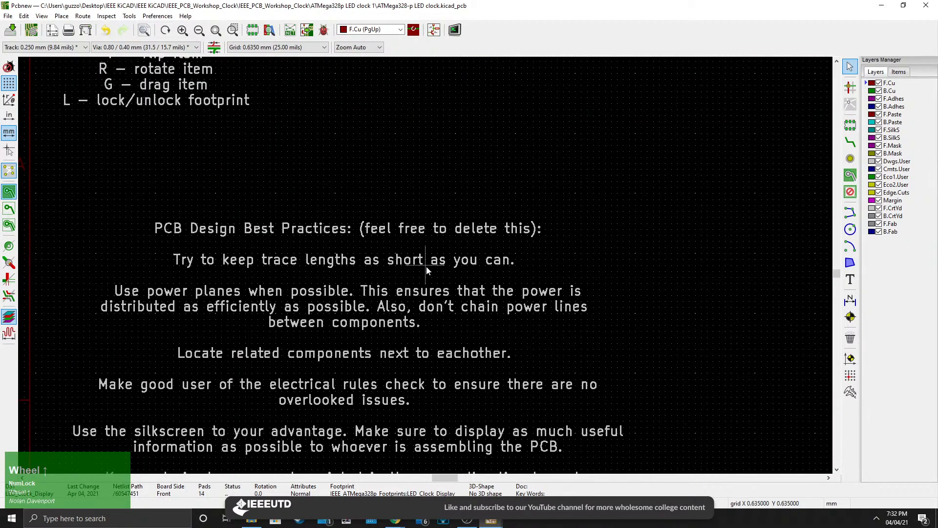
pyautogui.scroll(-3, 426, 271)
pyautogui.moveTo(427, 268); pyautogui.dragTo(459, 265, button='middle')
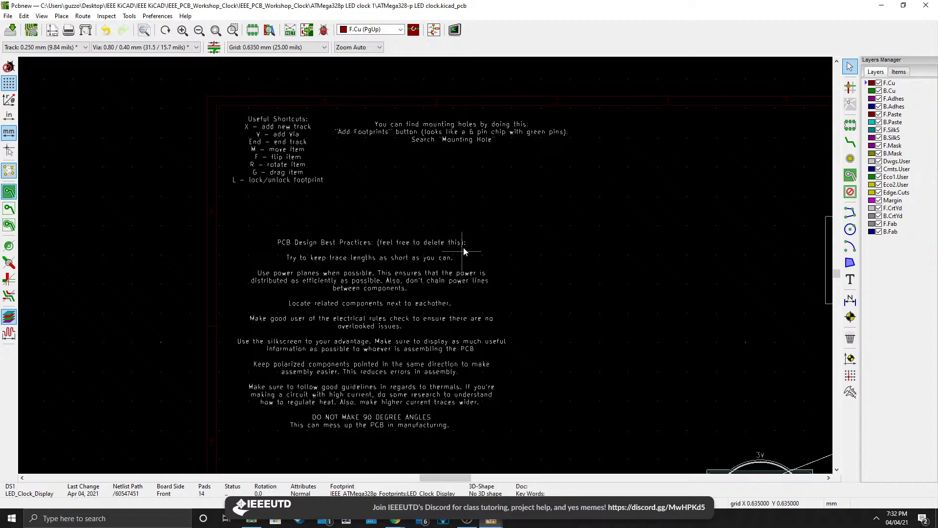
pyautogui.moveTo(447, 225); pyautogui.dragTo(409, 187, button='middle')
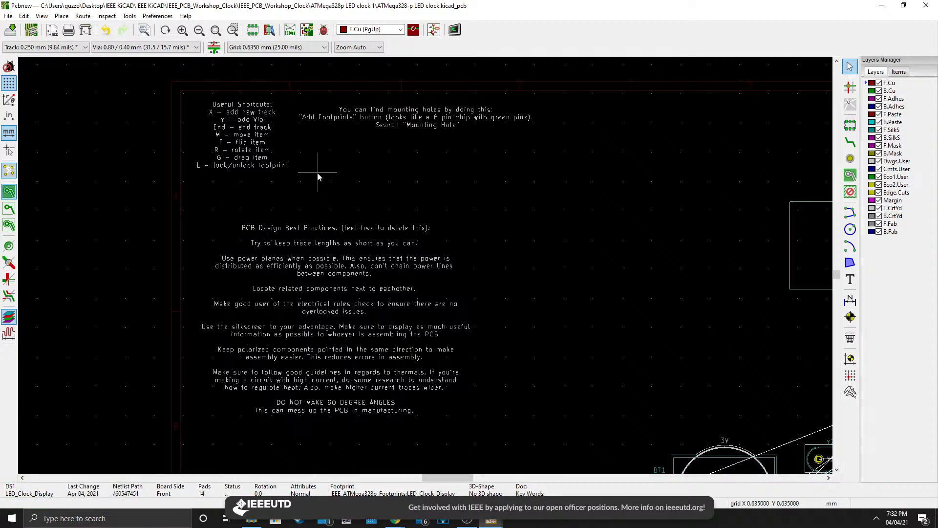
pyautogui.scroll(3, 222, 126)
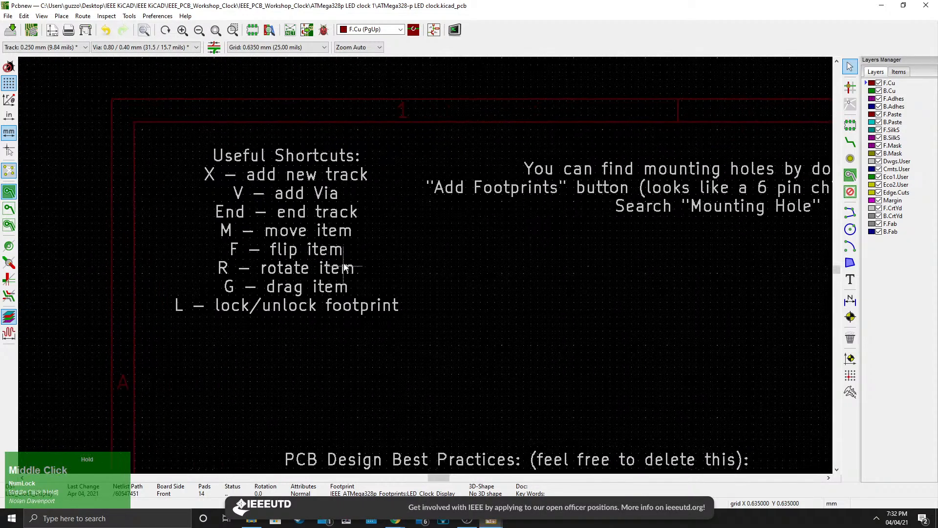
pyautogui.scroll(-1, 344, 272)
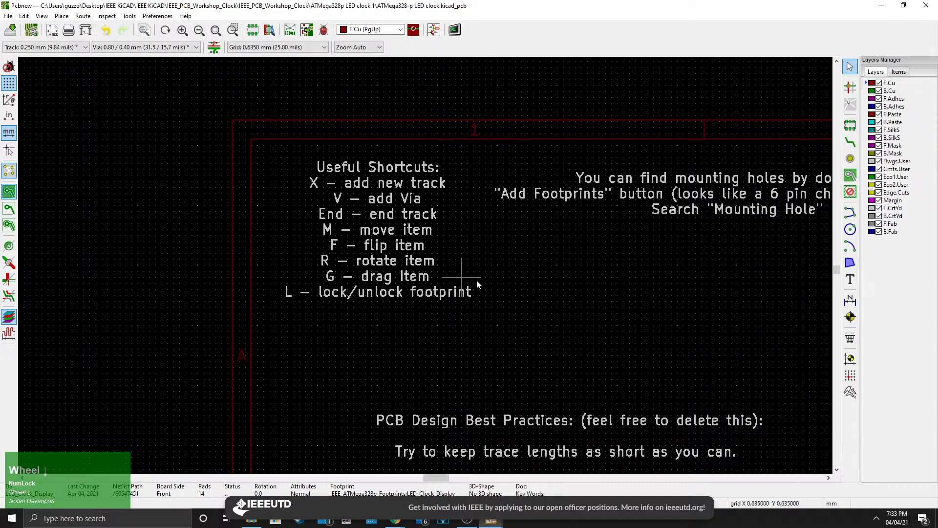
pyautogui.moveTo(477, 282); pyautogui.dragTo(409, 282, button='middle')
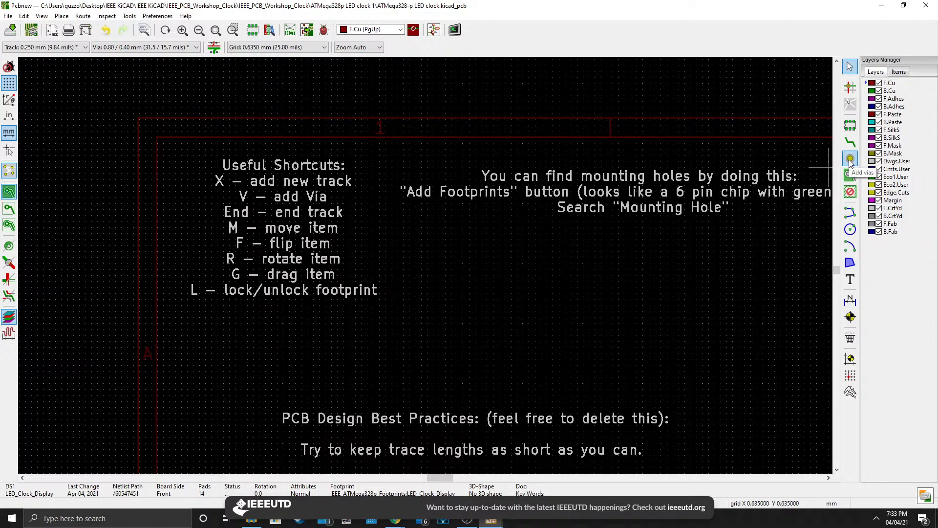
pyautogui.moveTo(734, 238); pyautogui.dragTo(391, 151, button='middle')
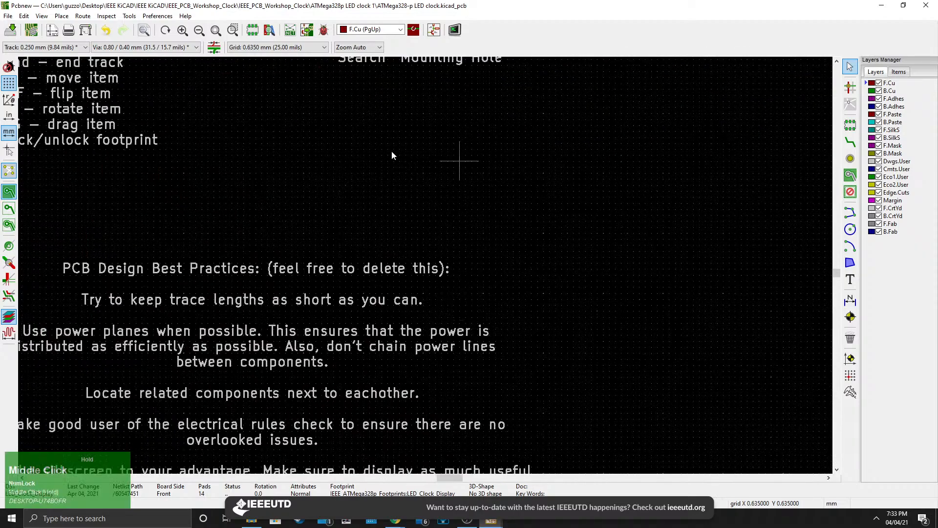
pyautogui.scroll(-5, 436, 265)
pyautogui.scroll(4, 486, 307)
pyautogui.scroll(-2, 434, 268)
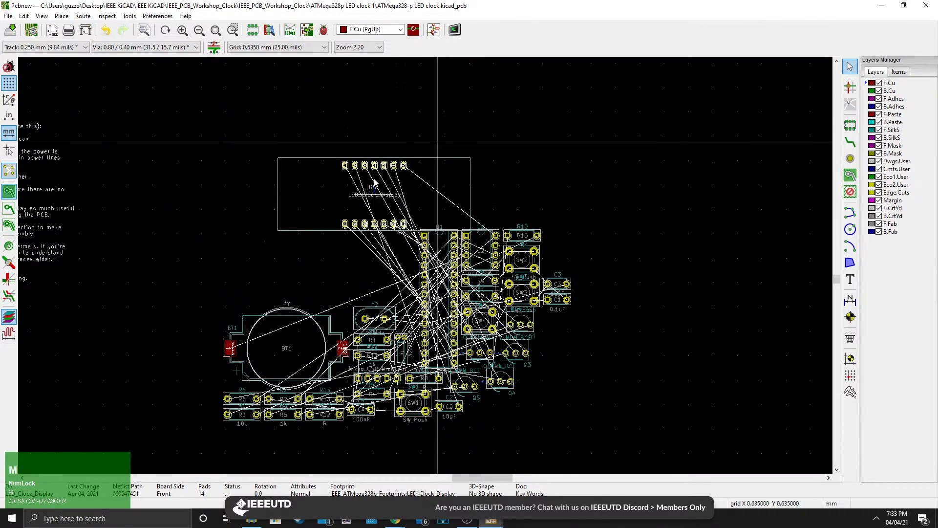
# Move the display footprint DS1 to the right of transistors Q3 and Q4.
pyautogui.click(411, 241)
pyautogui.scroll(3, 412, 241)
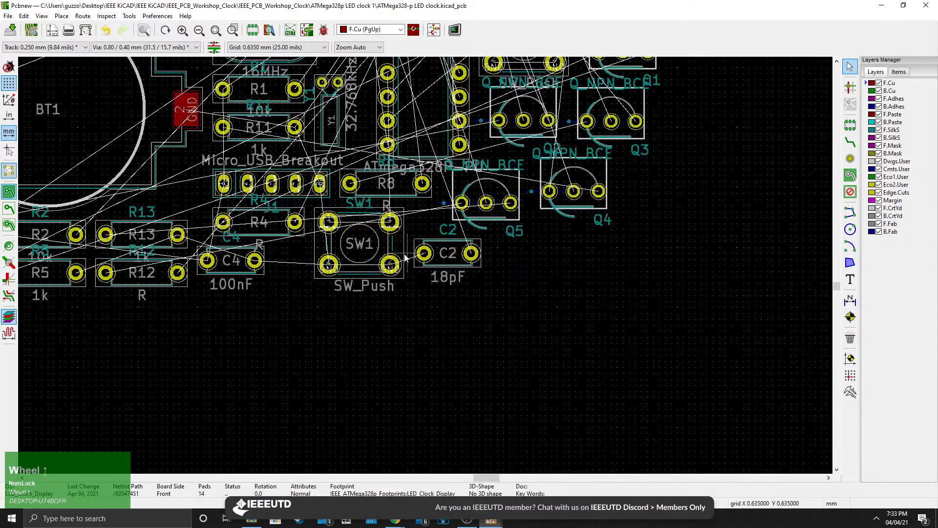
pyautogui.press('m')
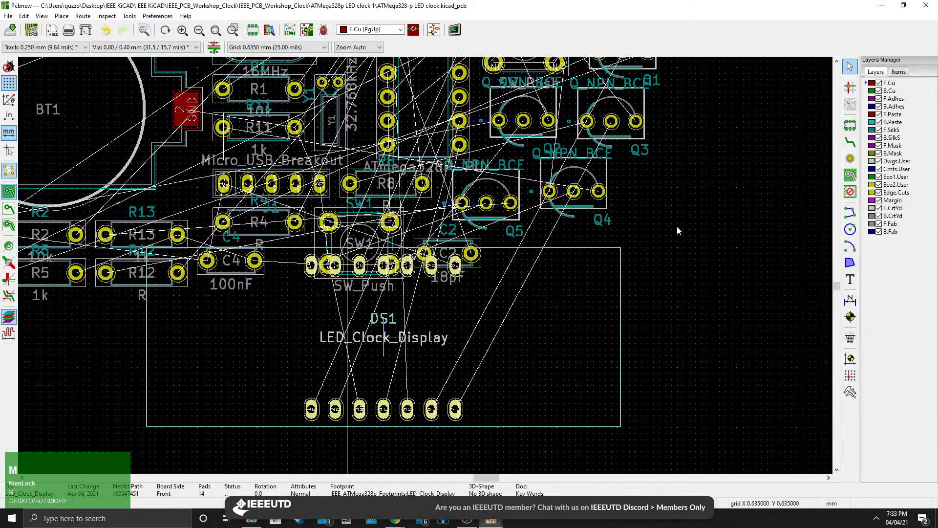
pyautogui.moveTo(650, 218); pyautogui.dragTo(323, 248, button='middle')
pyautogui.click(663, 199)
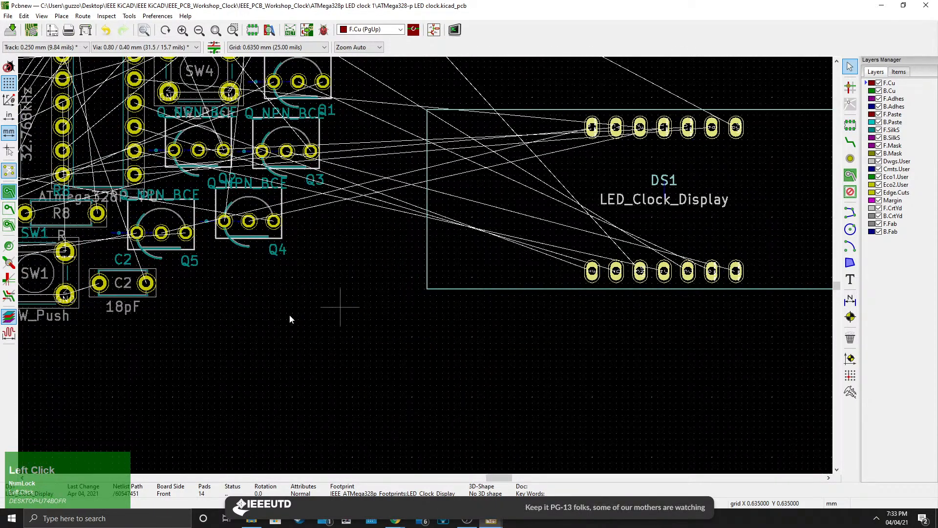
# Move push-button footprint SW1 down below the resistor row, near capacitor C4.
pyautogui.moveTo(265, 325); pyautogui.dragTo(583, 207, button='middle')
pyautogui.click(354, 161)
pyautogui.press('m')
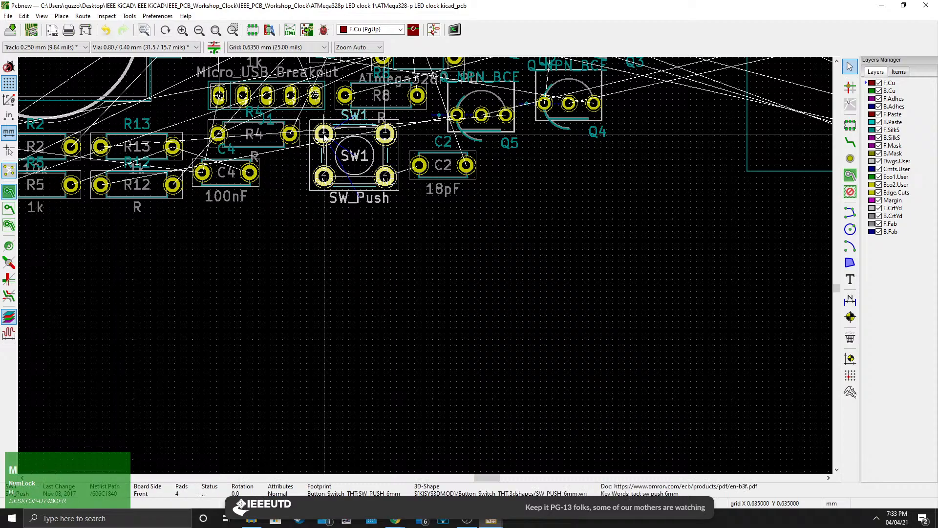
pyautogui.click(290, 261)
pyautogui.press('m')
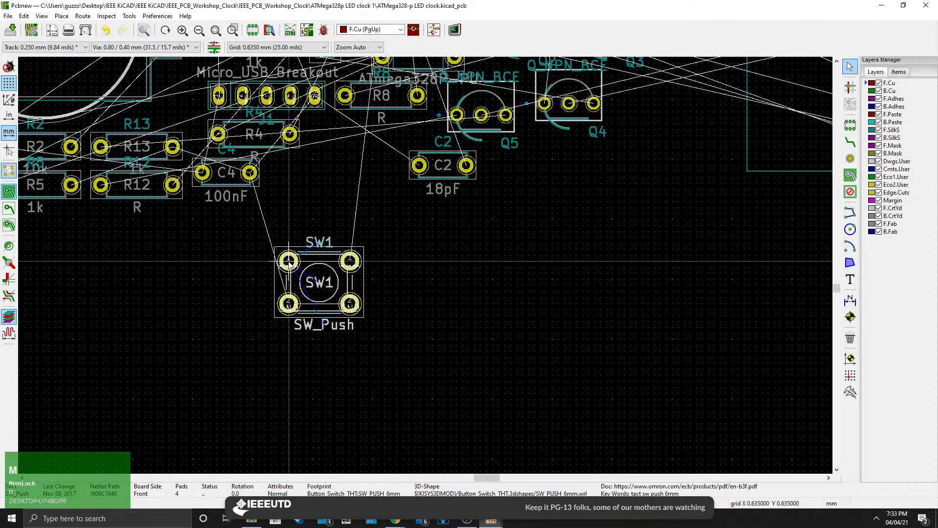
pyautogui.click(270, 304)
pyautogui.press('m')
pyautogui.click(270, 285)
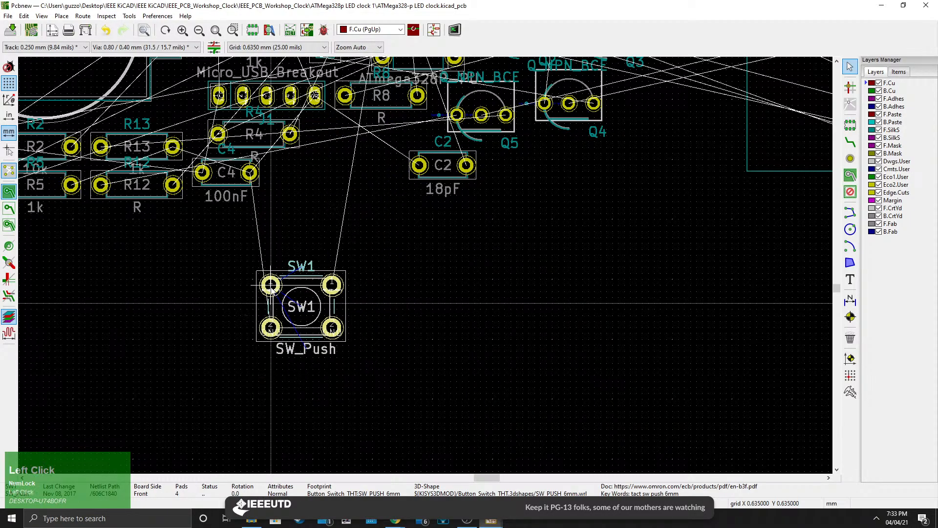
# Move capacitor C2 beside push-button SW1.
pyautogui.moveTo(449, 182); pyautogui.dragTo(397, 298)
pyautogui.scroll(3, 373, 285)
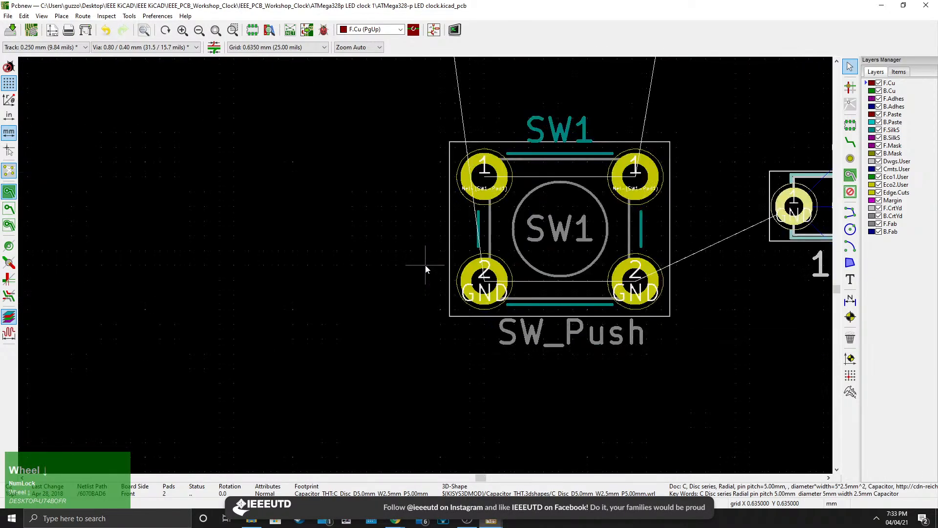
pyautogui.scroll(-2, 460, 251)
pyautogui.moveTo(460, 250); pyautogui.dragTo(378, 303, button='middle')
pyautogui.moveTo(465, 258); pyautogui.dragTo(376, 363, button='middle')
pyautogui.scroll(-3, 422, 277)
pyautogui.scroll(3, 308, 263)
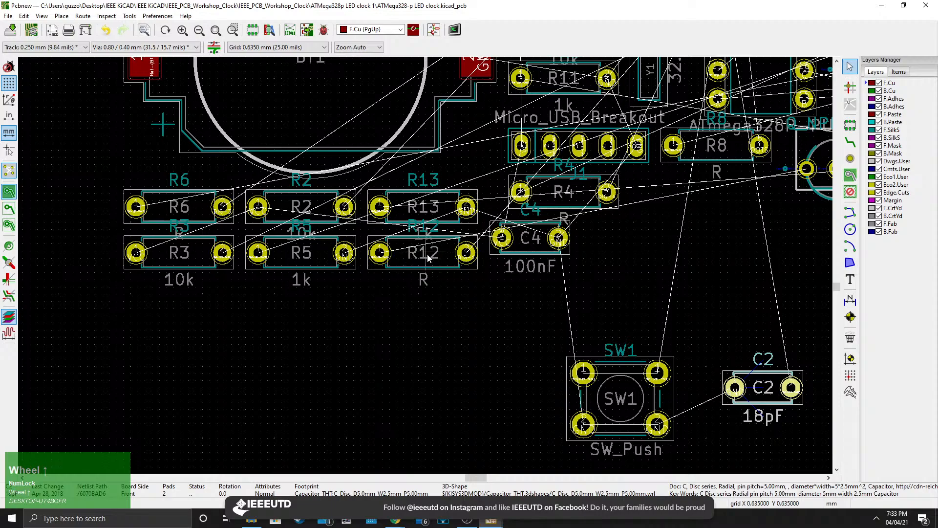
# Move resistor R12 below transistor Q5, to the right of C4.
pyautogui.click(427, 262)
pyautogui.moveTo(426, 255); pyautogui.dragTo(677, 273)
pyautogui.click(444, 267)
pyautogui.moveTo(678, 274); pyautogui.dragTo(404, 294, button='middle')
pyautogui.moveTo(404, 294); pyautogui.dragTo(533, 296)
pyautogui.moveTo(534, 296); pyautogui.dragTo(431, 301, button='middle')
pyautogui.moveTo(431, 301); pyautogui.dragTo(466, 297)
# Examine the shortcut and best-practice notes printed on the board sheet.
pyautogui.scroll(-3, 347, 266)
pyautogui.moveTo(390, 276); pyautogui.dragTo(515, 397, button='middle')
pyautogui.moveTo(198, 212); pyautogui.dragTo(440, 291, button='middle')
pyautogui.moveTo(301, 161); pyautogui.dragTo(434, 339, button='middle')
pyautogui.scroll(3, 274, 193)
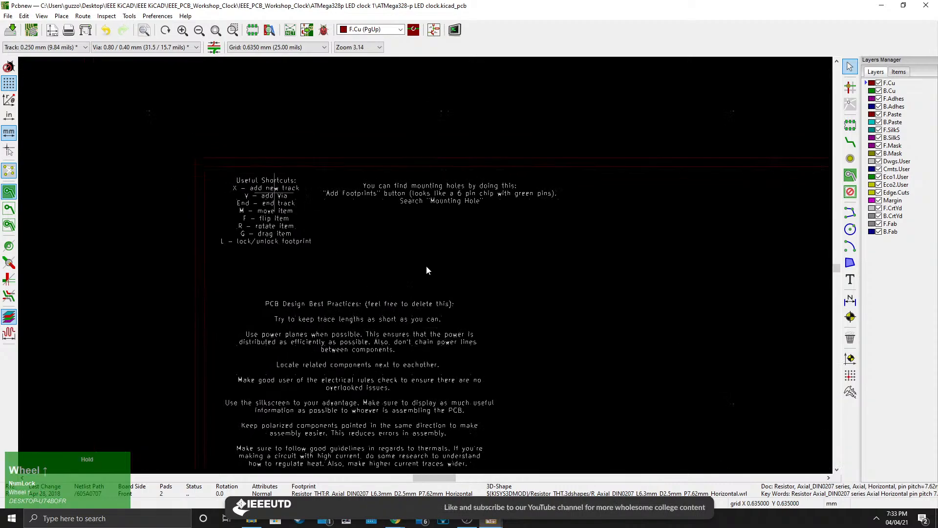
pyautogui.moveTo(571, 375); pyautogui.dragTo(463, 308, button='middle')
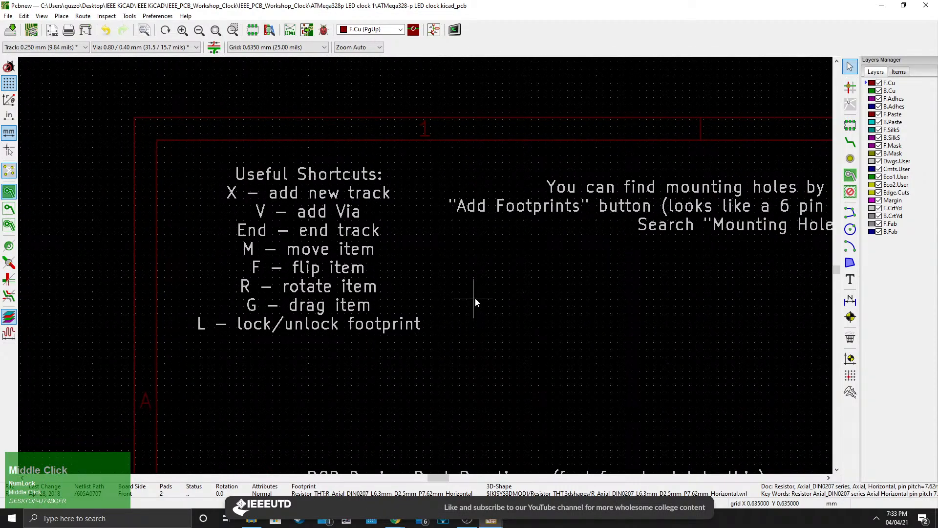
pyautogui.scroll(-1, 475, 299)
pyautogui.moveTo(628, 412); pyautogui.dragTo(266, 173, button='middle')
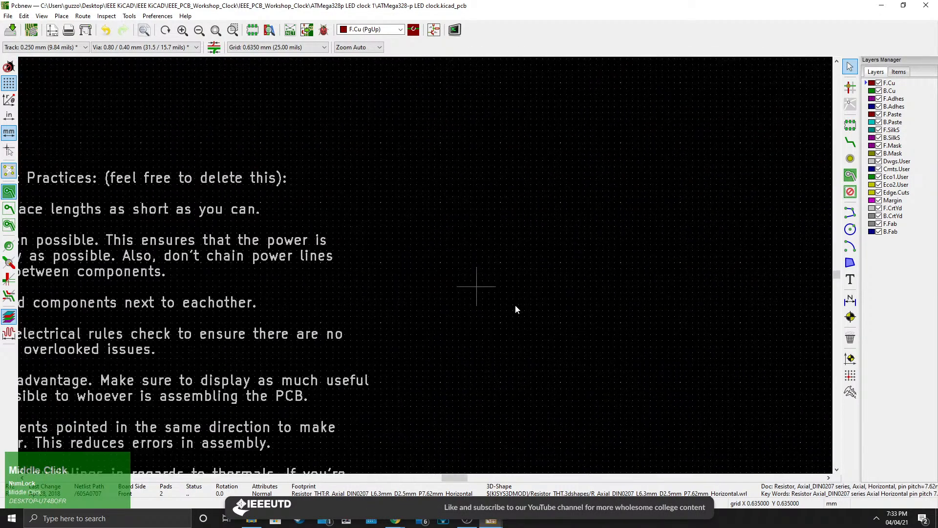
pyautogui.moveTo(601, 435); pyautogui.dragTo(452, 225, button='middle')
pyautogui.moveTo(538, 374); pyautogui.dragTo(288, 144, button='middle')
pyautogui.scroll(-1, 430, 279)
pyautogui.moveTo(498, 337); pyautogui.dragTo(217, 173, button='middle')
# Move push-button SW1 slightly up, closer to C4.
pyautogui.click(415, 382)
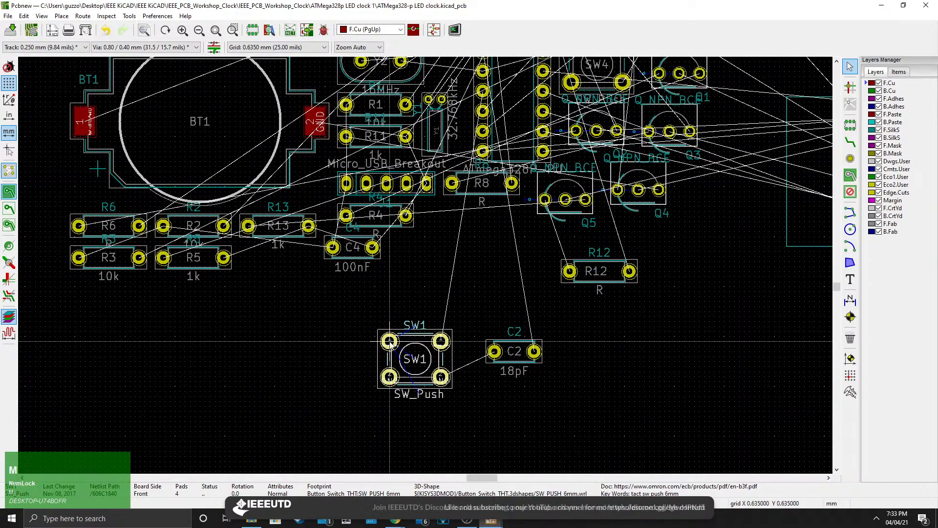
pyautogui.press('m')
pyautogui.click(405, 321)
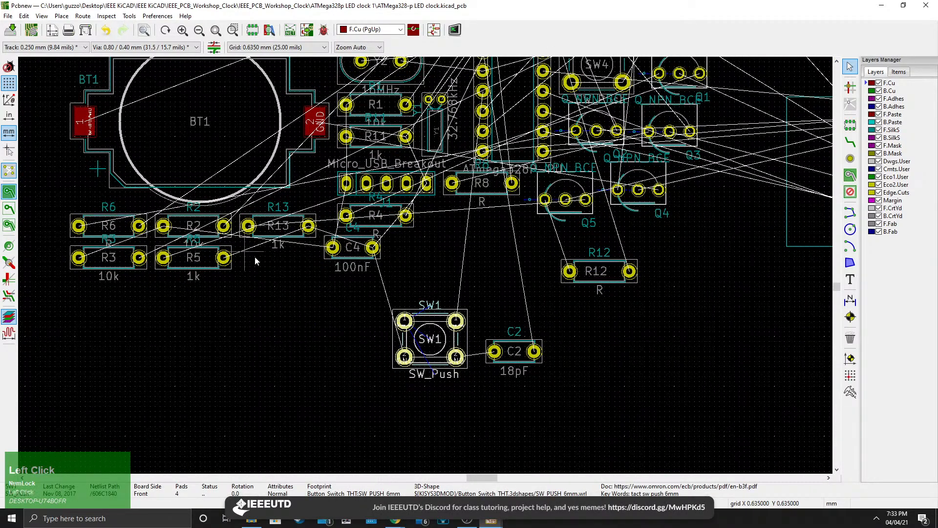
pyautogui.press('g')
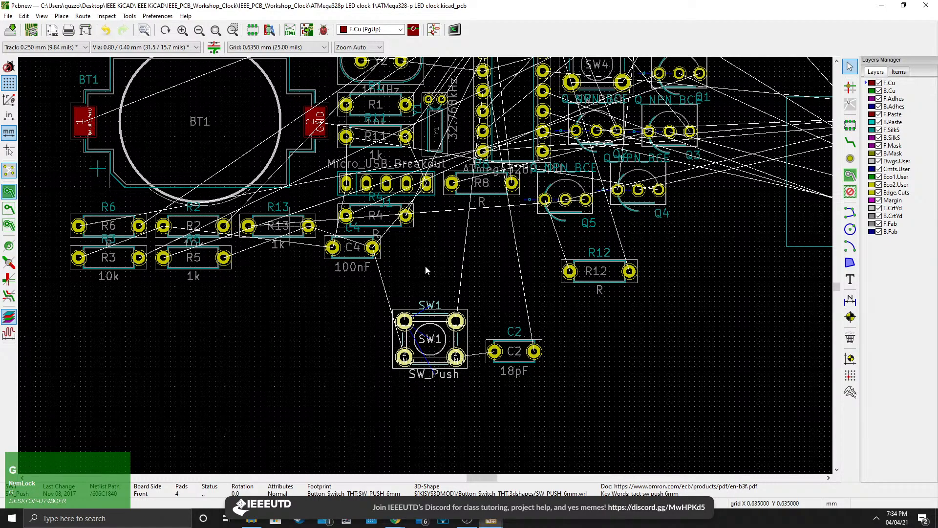
# Rotate push-button SW1 through four quarter turns.
pyautogui.scroll(-5, 426, 269)
pyautogui.scroll(6, 425, 269)
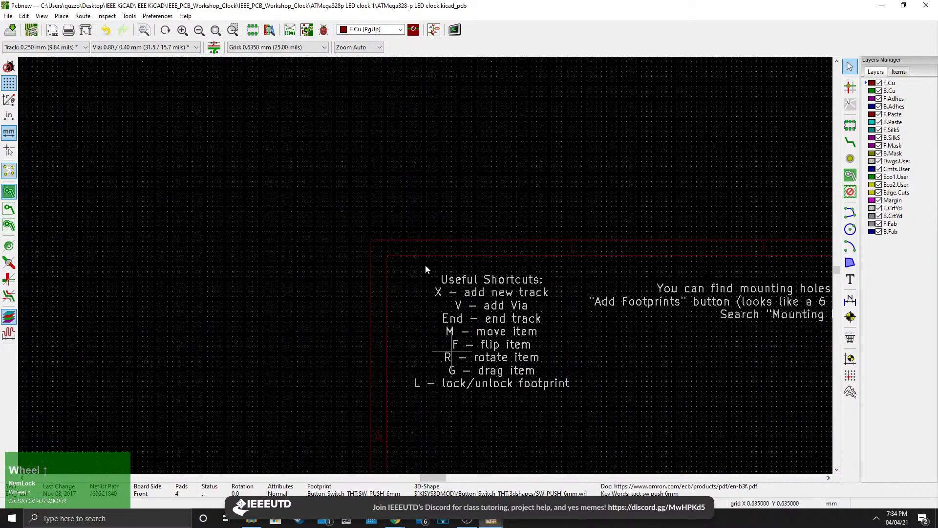
pyautogui.scroll(2, 469, 298)
pyautogui.moveTo(492, 241); pyautogui.dragTo(438, 285, button='middle')
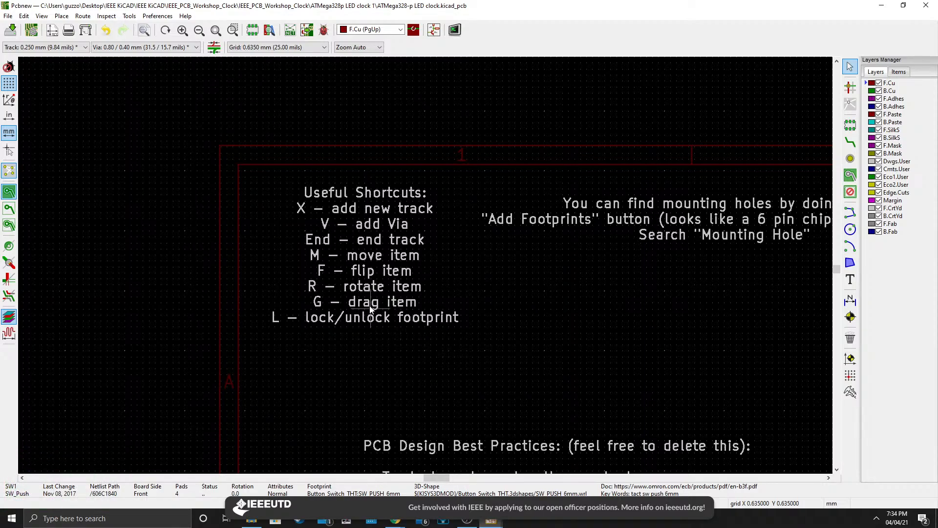
pyautogui.moveTo(551, 402); pyautogui.dragTo(326, 179, button='middle')
pyautogui.scroll(-4, 426, 267)
pyautogui.moveTo(523, 384); pyautogui.dragTo(368, 246, button='middle')
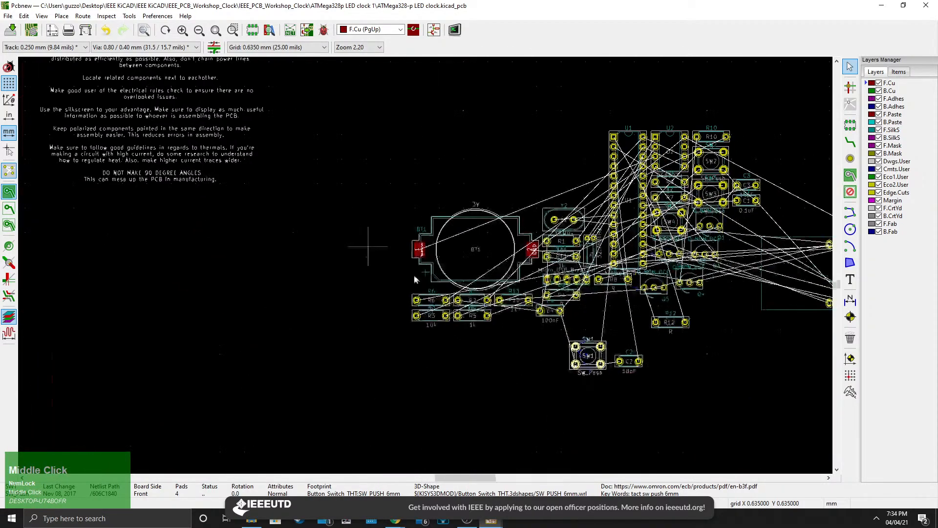
pyautogui.moveTo(588, 343); pyautogui.dragTo(446, 308, button='middle')
pyautogui.scroll(3, 446, 308)
pyautogui.scroll(2, 449, 300)
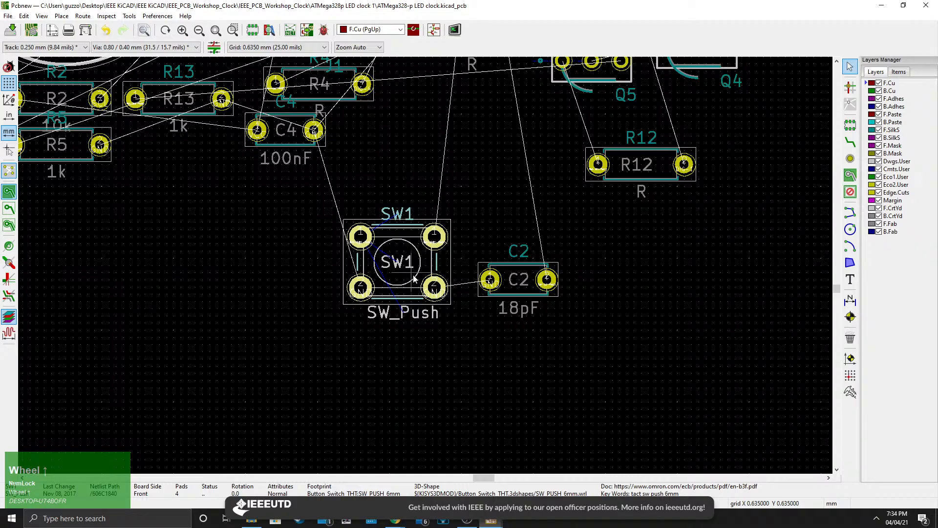
pyautogui.click(414, 279)
pyautogui.press('r')
pyautogui.press('r')
pyautogui.press('r')
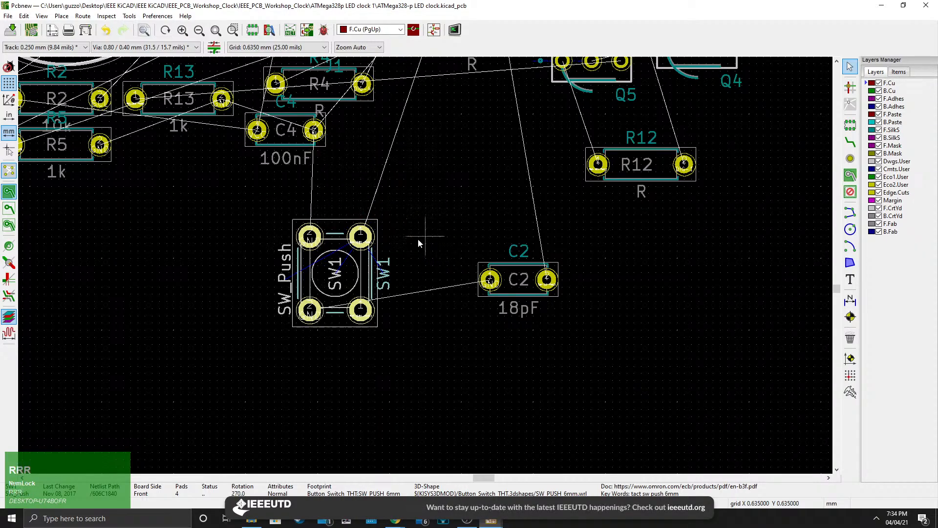
pyautogui.press('r')
# Lock the SW1 push-button footprint in place.
pyautogui.scroll(-3, 426, 266)
pyautogui.moveTo(252, 159); pyautogui.dragTo(738, 463, button='middle')
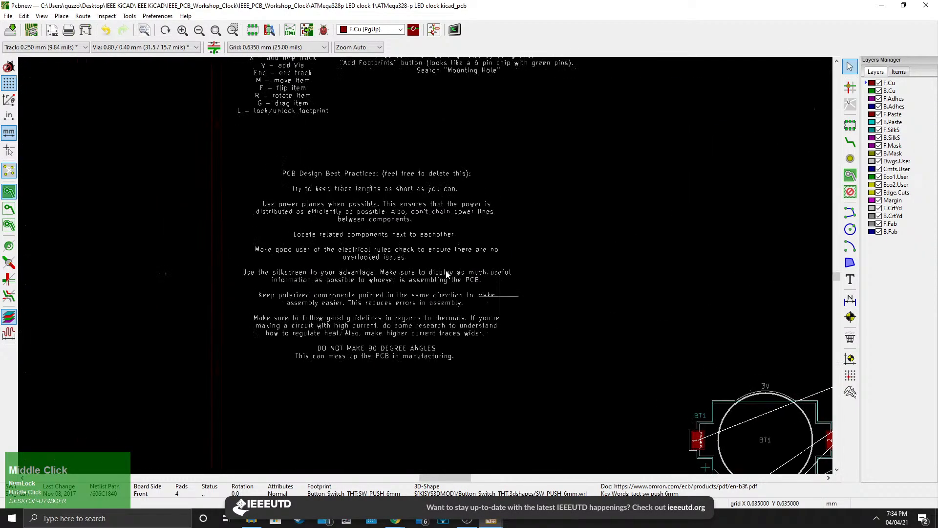
pyautogui.scroll(3, 446, 274)
pyautogui.moveTo(430, 259); pyautogui.dragTo(354, 338, button='middle')
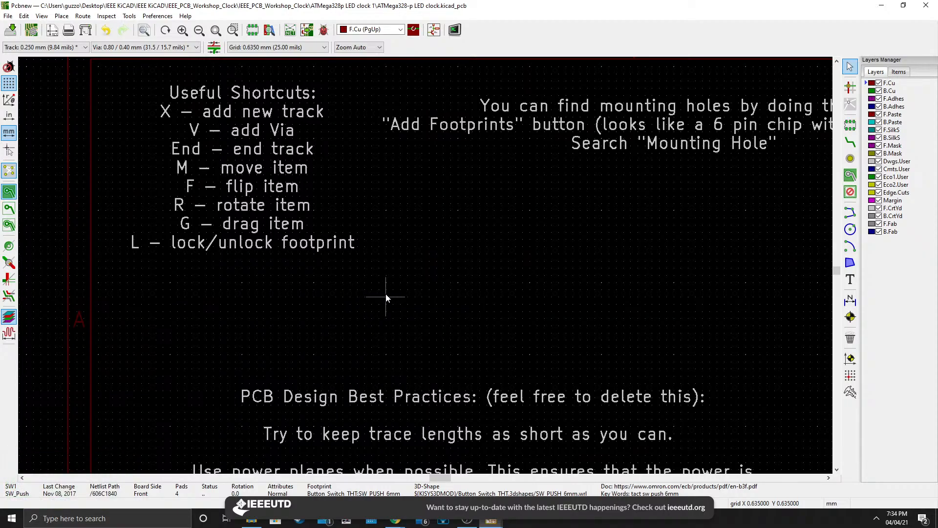
pyautogui.scroll(-3, 385, 295)
pyautogui.moveTo(523, 358); pyautogui.dragTo(365, 192, button='middle')
pyautogui.moveTo(517, 323); pyautogui.dragTo(394, 238, button='middle')
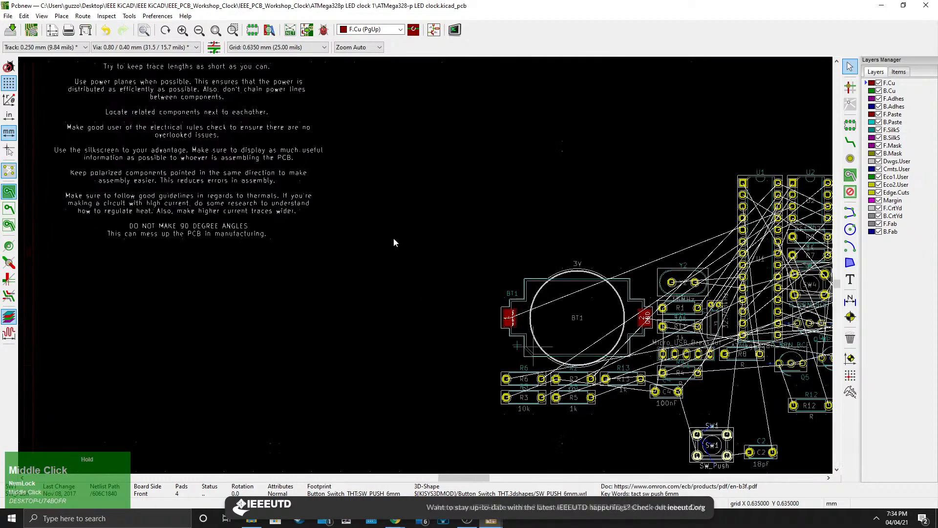
pyautogui.scroll(1, 713, 446)
pyautogui.scroll(3, 426, 268)
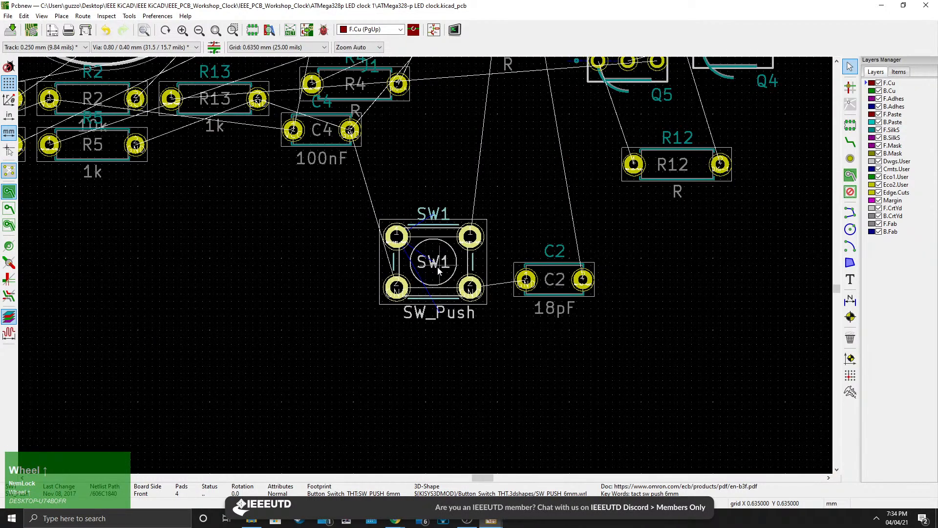
pyautogui.click(434, 345)
# Try to move the locked SW1 footprint, declining the locked-items confirmation.
pyautogui.moveTo(434, 289)
pyautogui.mouseDown()
pyautogui.moveTo(403, 319)
pyautogui.moveTo(444, 297)
pyautogui.mouseUp()
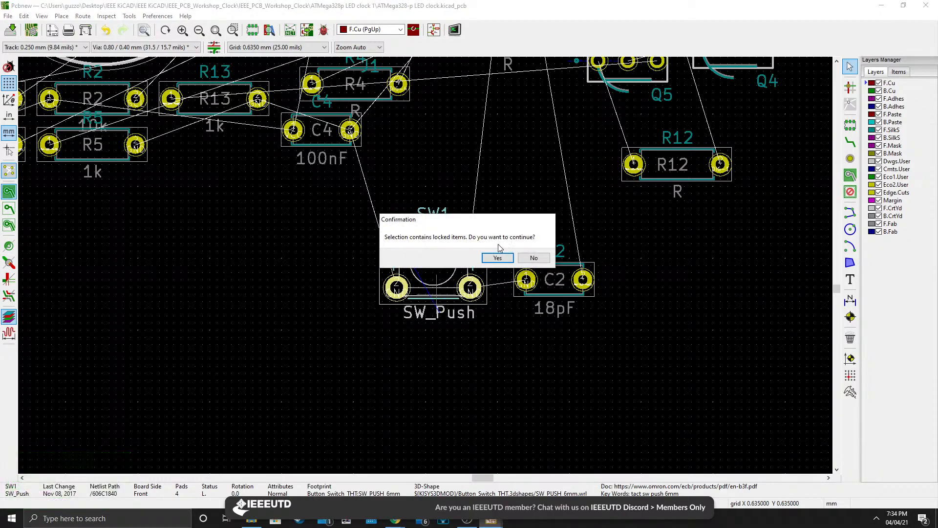
pyautogui.click(540, 258)
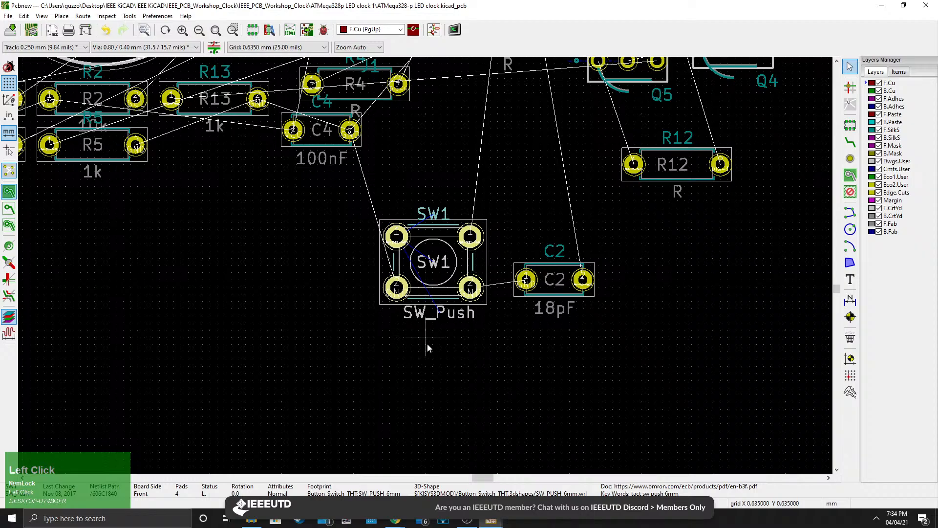
pyautogui.click(441, 336)
pyautogui.click(429, 291)
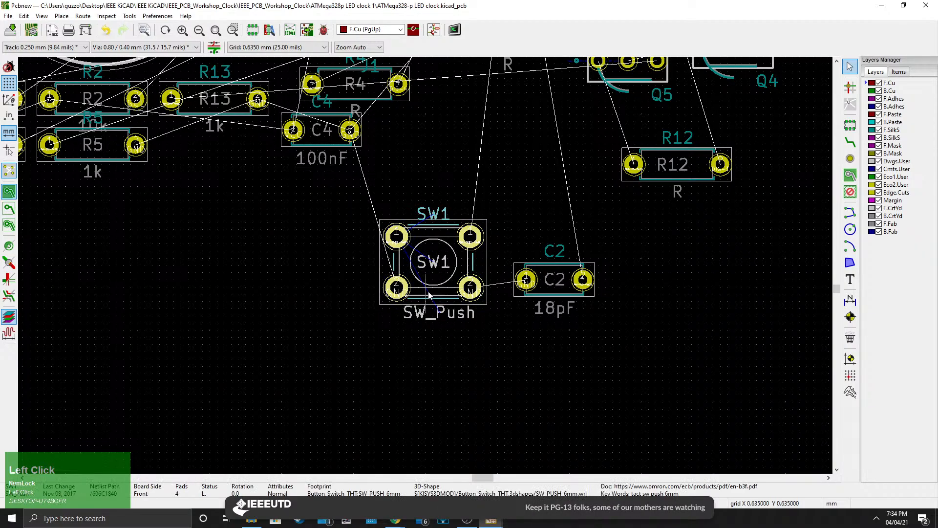
pyautogui.click(444, 295)
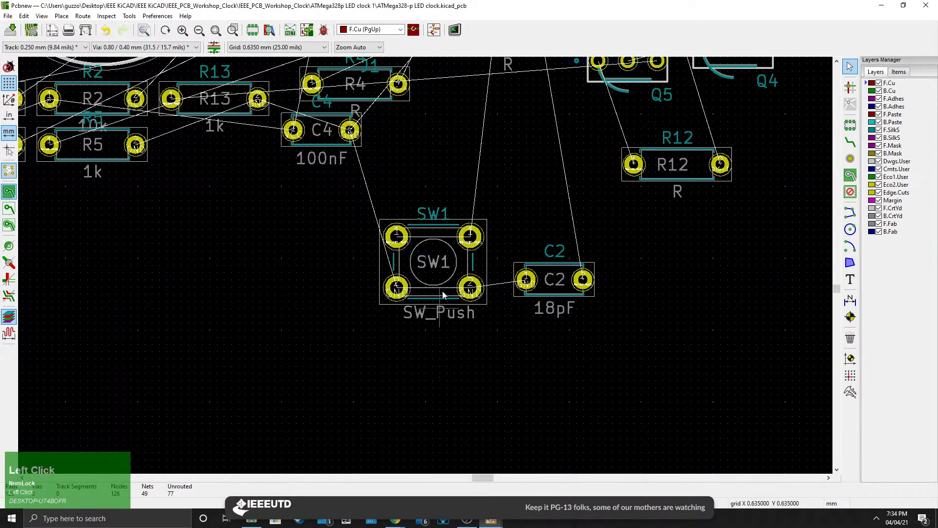
pyautogui.moveTo(439, 300); pyautogui.dragTo(417, 292)
# Examine the overall footprint arrangement relative to the sheet notes and frame.
pyautogui.scroll(-3, 272, 213)
pyautogui.click(419, 265)
pyautogui.moveTo(188, 118); pyautogui.dragTo(484, 338, button='middle')
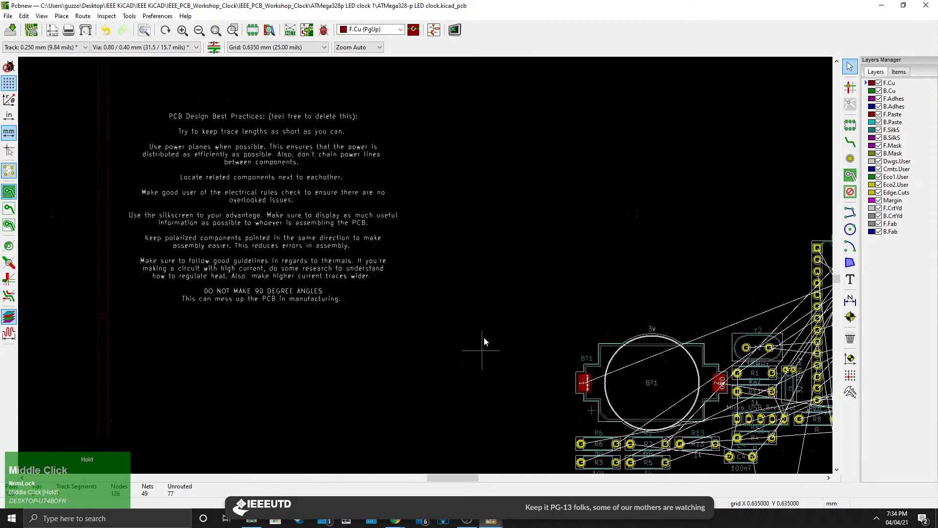
pyautogui.moveTo(332, 201); pyautogui.dragTo(433, 373, button='middle')
pyautogui.scroll(-3, 432, 372)
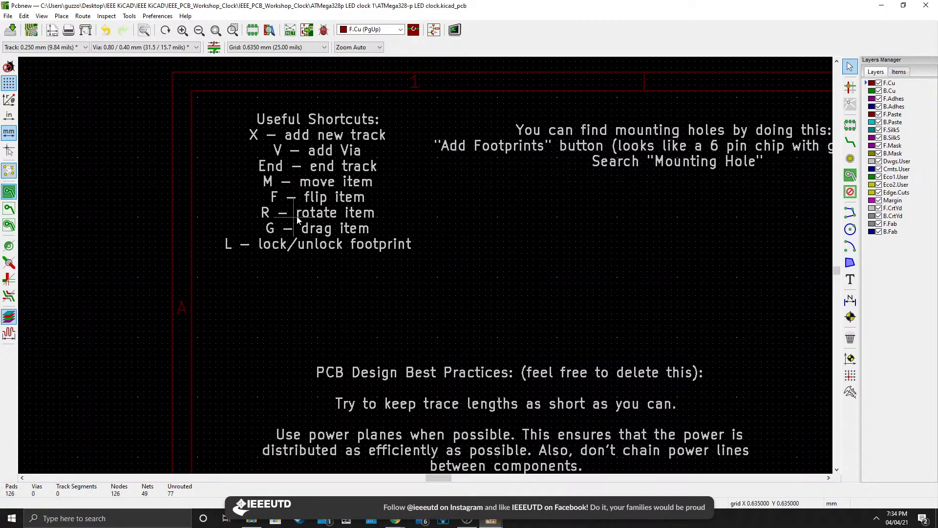
pyautogui.moveTo(582, 265); pyautogui.dragTo(404, 224, button='middle')
pyautogui.scroll(-5, 408, 226)
pyautogui.moveTo(447, 372); pyautogui.dragTo(458, 247, button='middle')
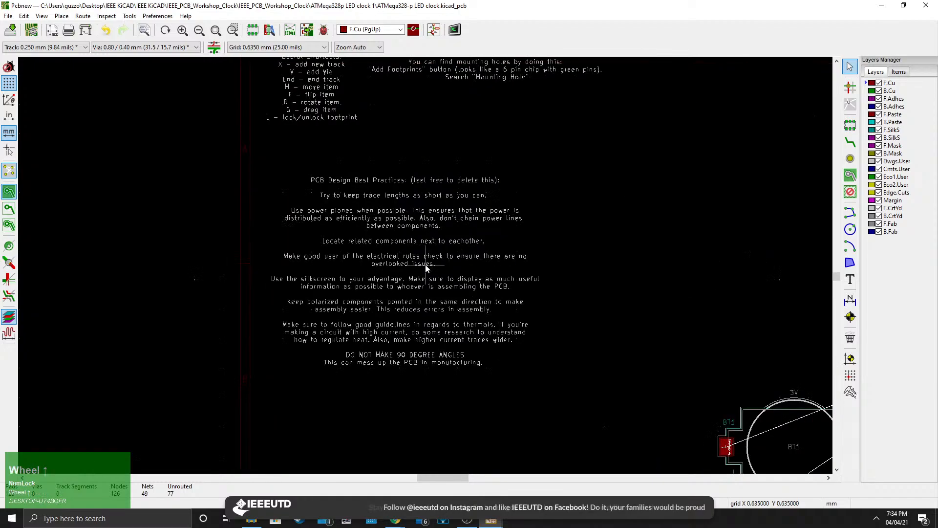
pyautogui.scroll(-3, 489, 294)
pyautogui.moveTo(520, 341); pyautogui.dragTo(372, 313, button='middle')
pyautogui.scroll(5, 335, 293)
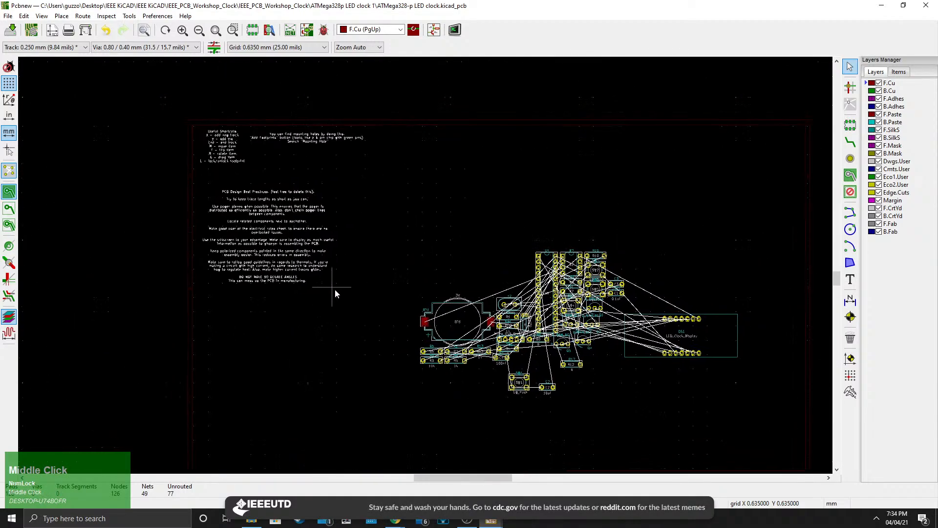
pyautogui.scroll(1, 435, 310)
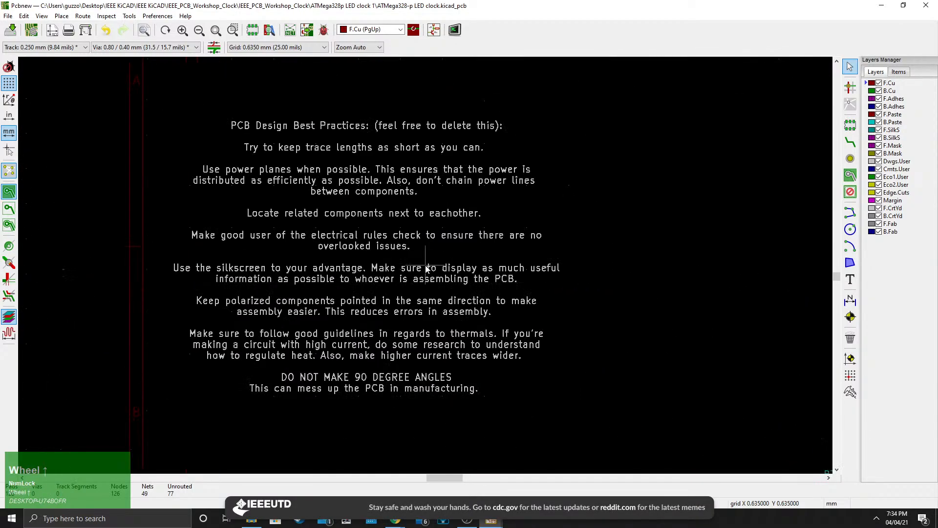
pyautogui.moveTo(429, 261); pyautogui.dragTo(442, 271, button='middle')
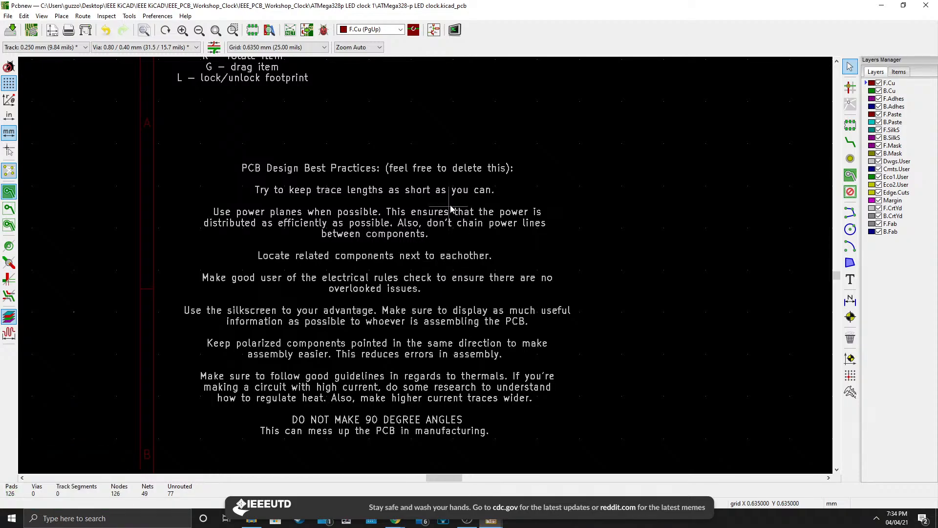
pyautogui.scroll(-4, 632, 293)
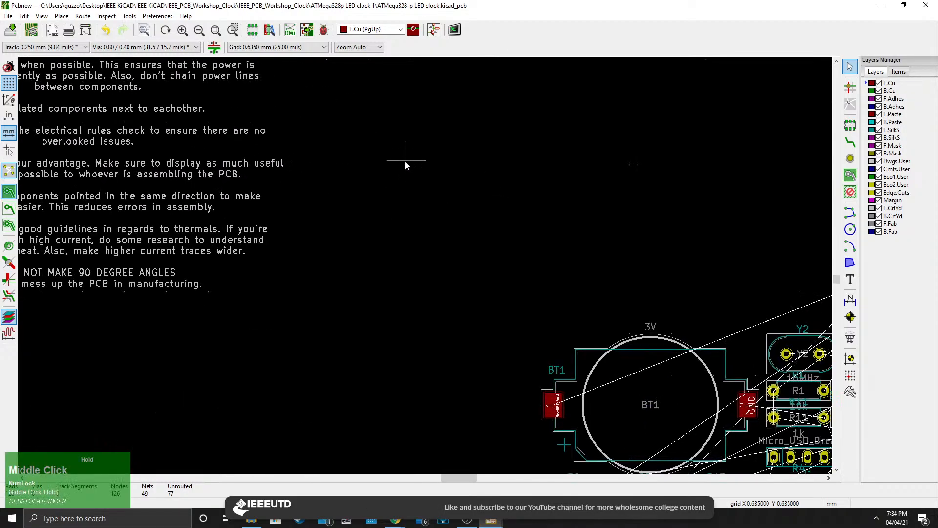
pyautogui.moveTo(425, 265); pyautogui.dragTo(254, 264, button='middle')
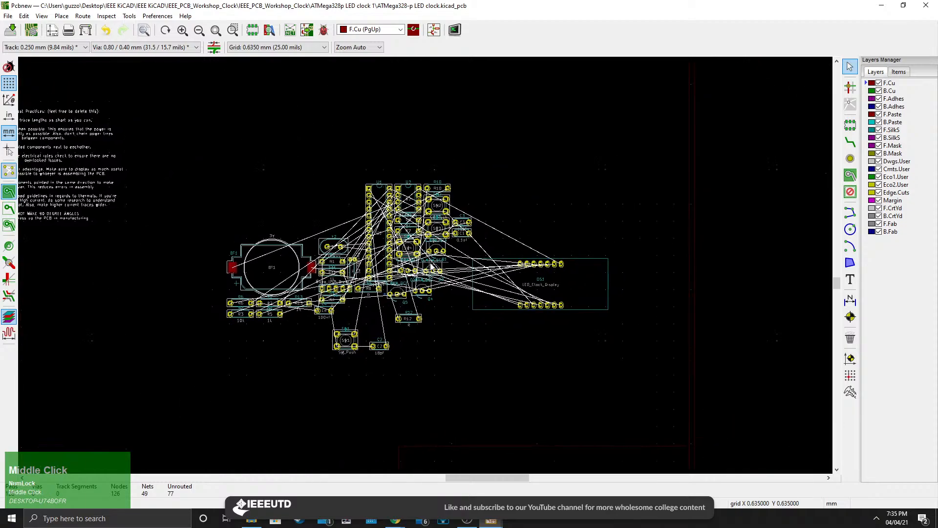
pyautogui.scroll(1, 254, 264)
pyautogui.scroll(2, 428, 268)
pyautogui.scroll(-2, 410, 268)
pyautogui.moveTo(396, 268); pyautogui.dragTo(464, 283, button='middle')
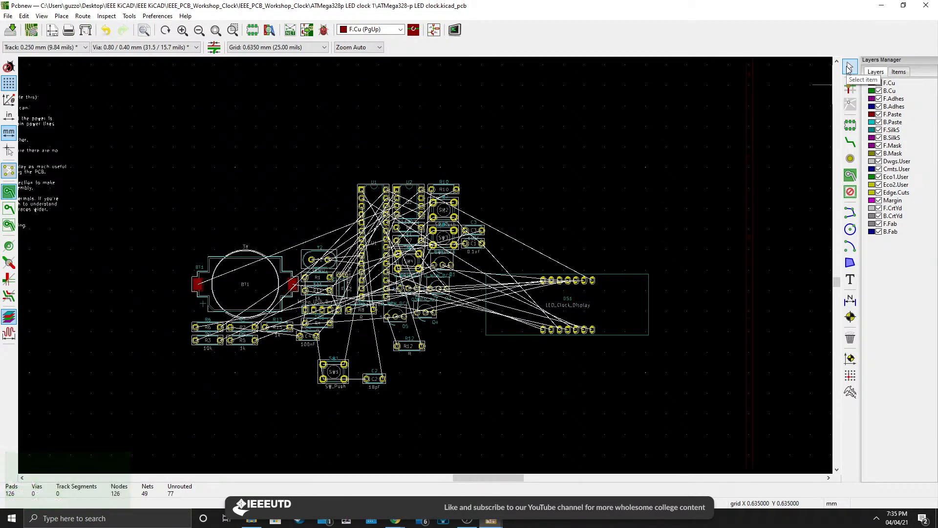
# Shift display footprint DS1 slightly to the right with the select tool.
pyautogui.click(850, 67)
pyautogui.click(635, 331)
pyautogui.moveTo(624, 342); pyautogui.dragTo(601, 325)
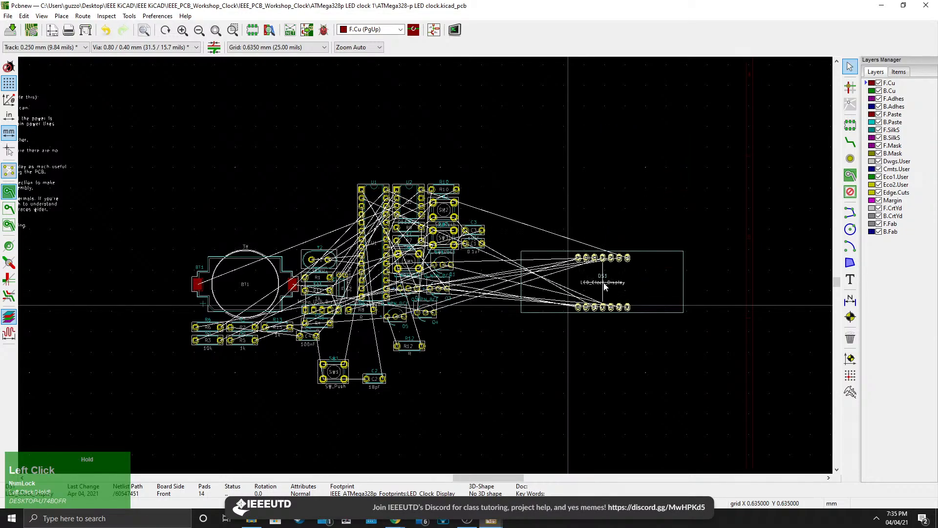
# Route a front-copper track from R12's left pad up to Q5's left pad.
pyautogui.click(848, 88)
pyautogui.click(851, 88)
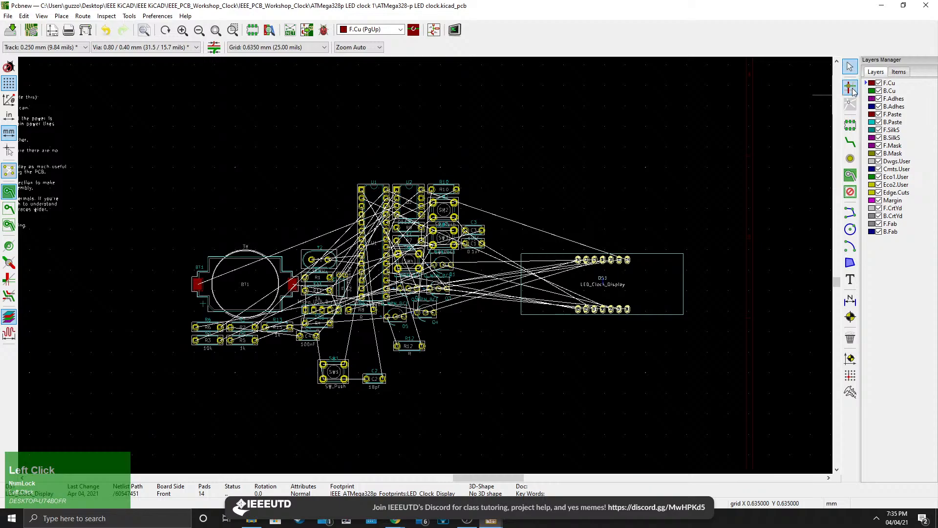
pyautogui.scroll(3, 597, 331)
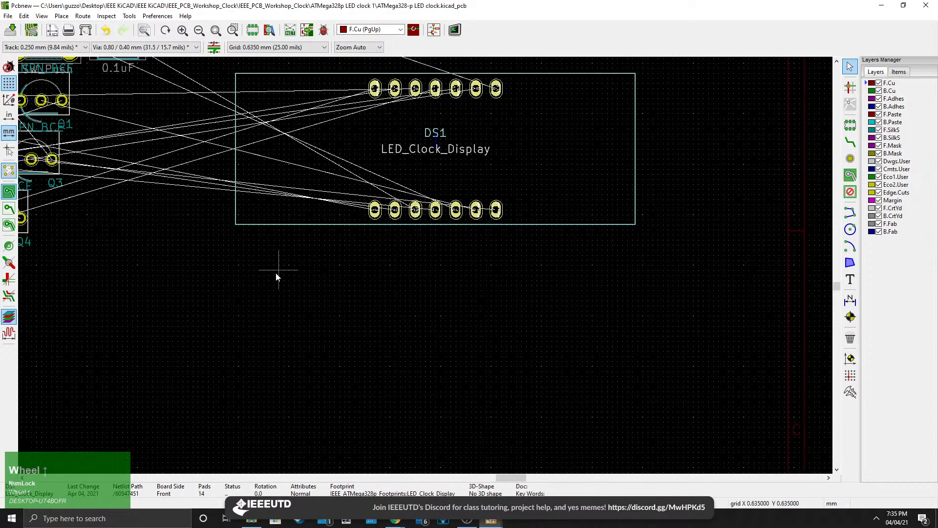
pyautogui.moveTo(276, 271); pyautogui.dragTo(641, 239, button='middle')
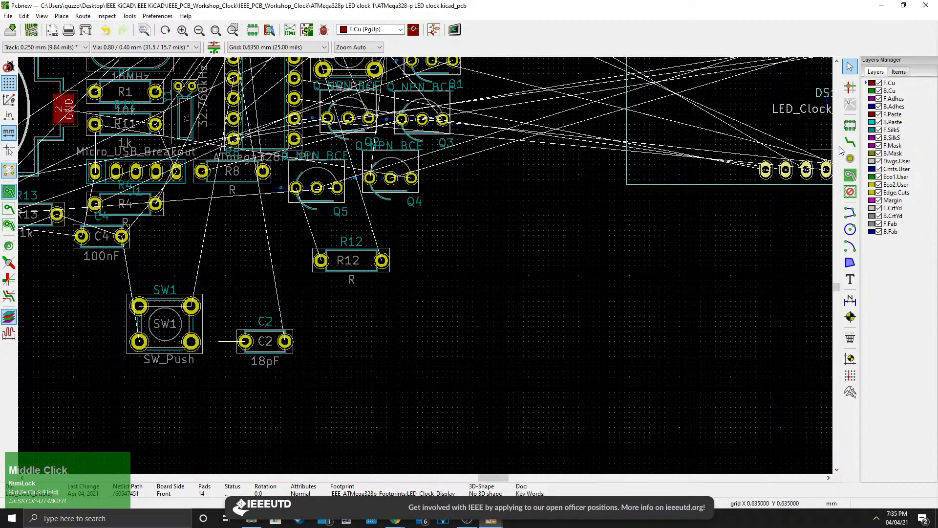
pyautogui.click(851, 141)
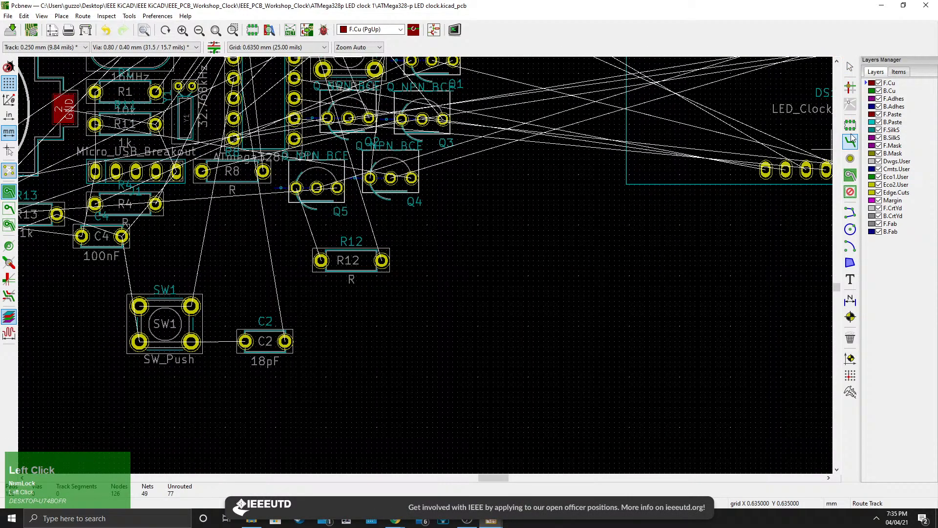
pyautogui.click(321, 260)
pyautogui.click(296, 188)
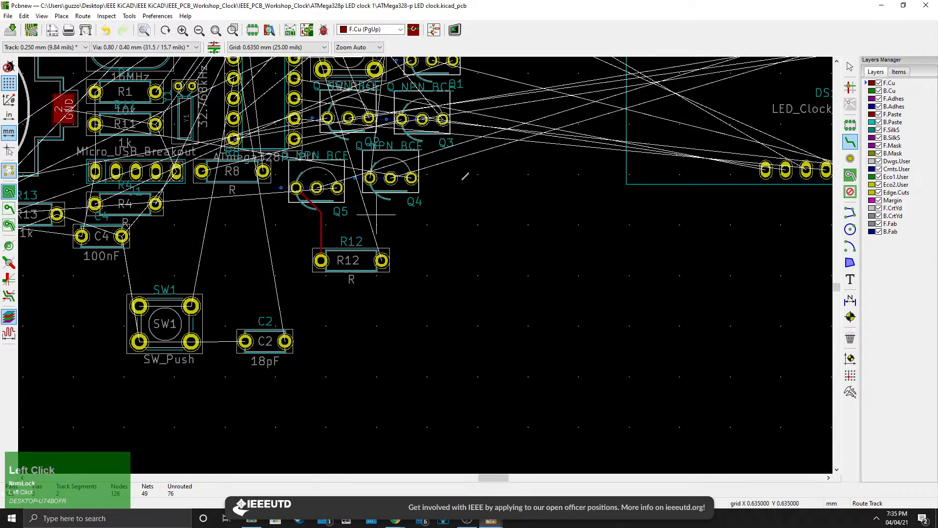
# Highlight the net of the new track joining Q5 and R12.
pyautogui.click(850, 87)
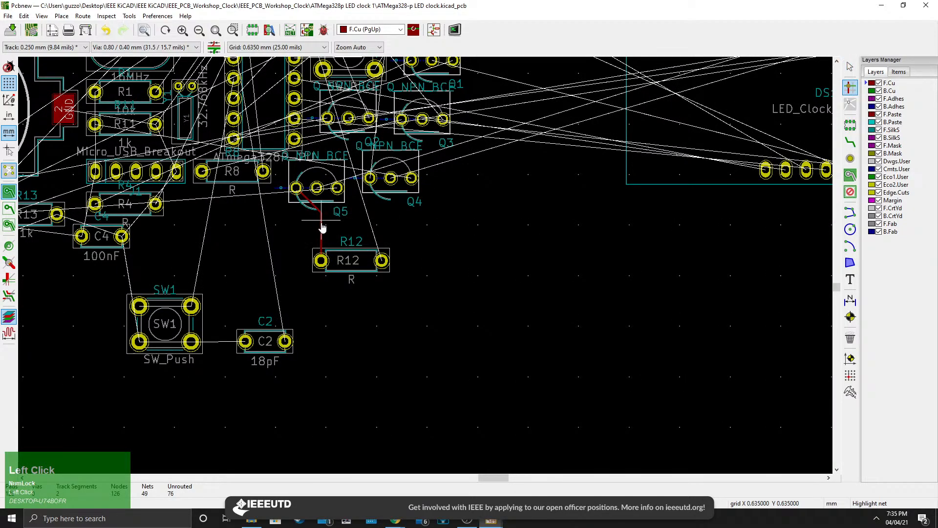
pyautogui.click(325, 235)
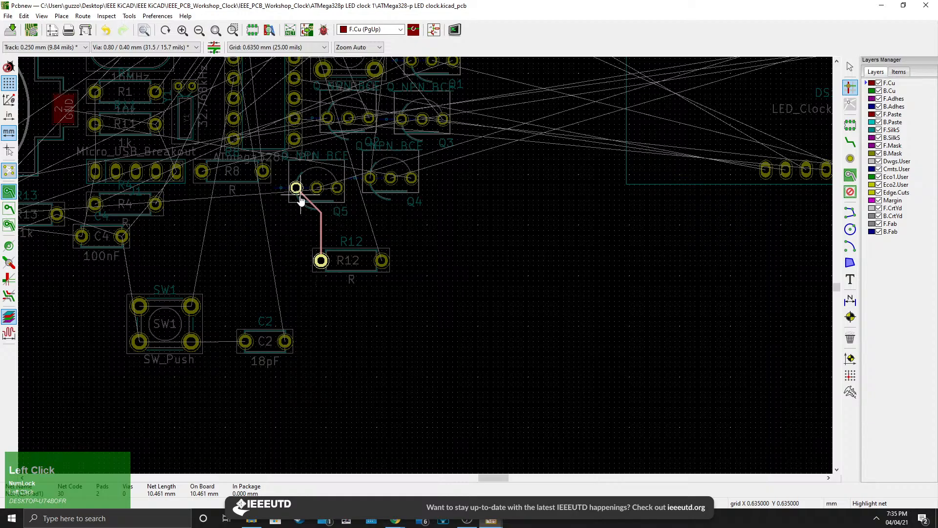
pyautogui.click(850, 67)
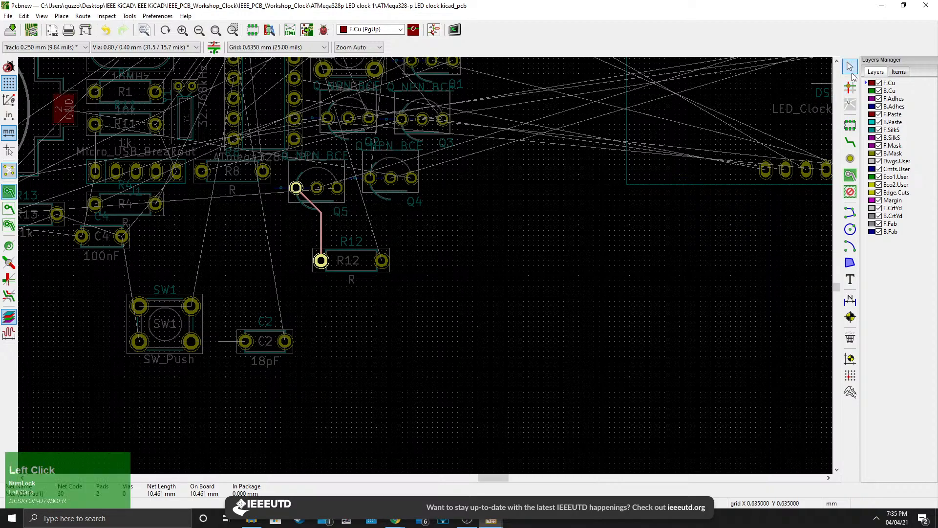
pyautogui.click(851, 86)
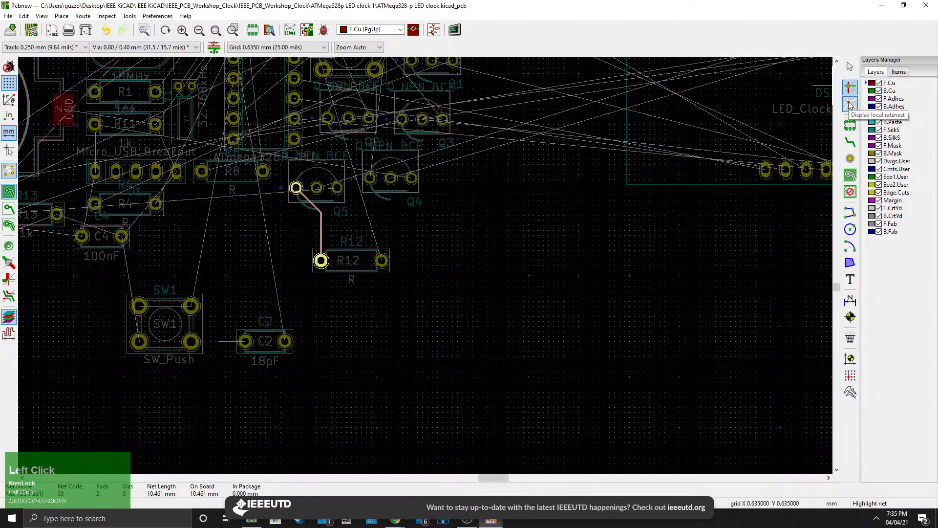
# Try the Display local ratsnest tool on the footprints around R12 and Q5.
pyautogui.click(851, 105)
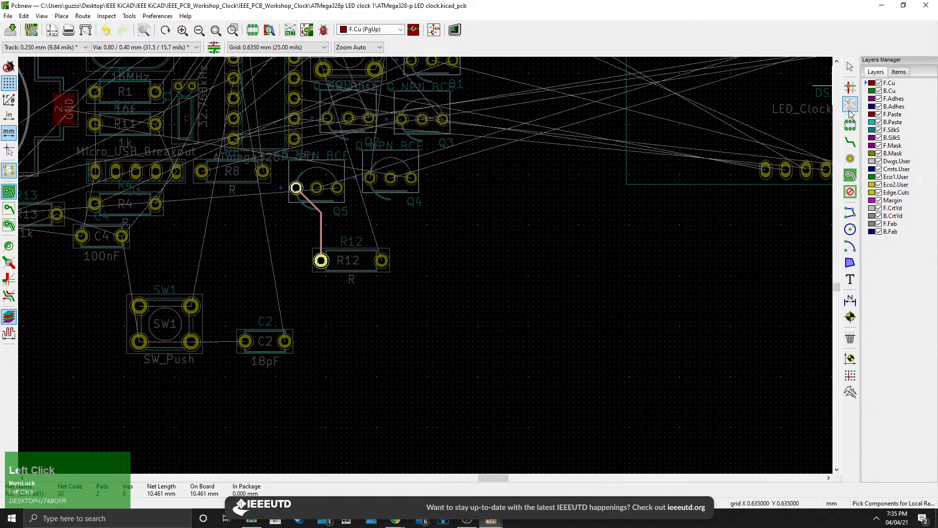
pyautogui.scroll(-1, 598, 251)
pyautogui.click(358, 272)
pyautogui.moveTo(358, 267); pyautogui.dragTo(445, 345, button='middle')
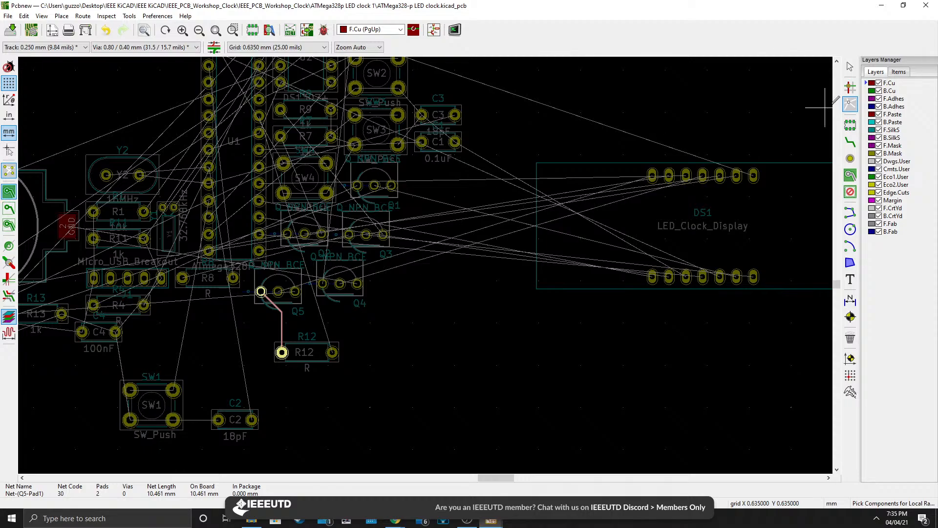
pyautogui.click(856, 106)
pyautogui.click(851, 69)
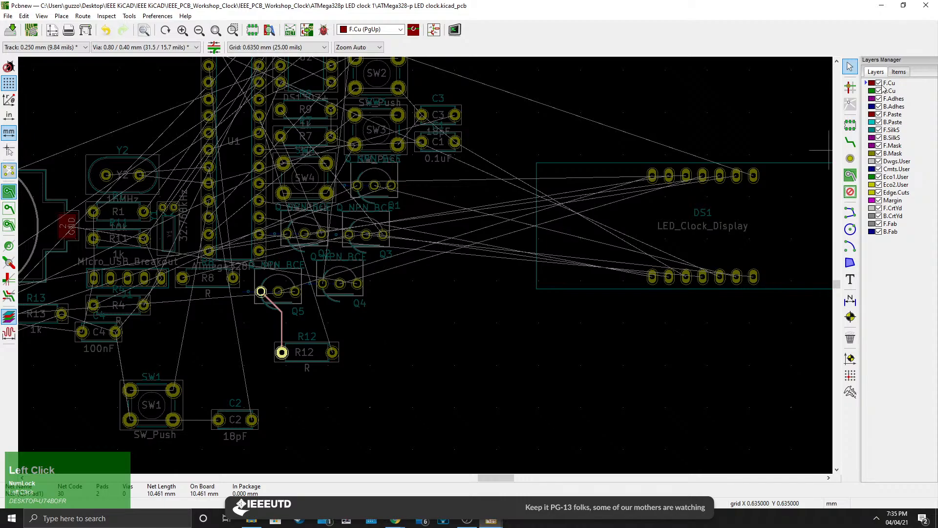
pyautogui.click(404, 329)
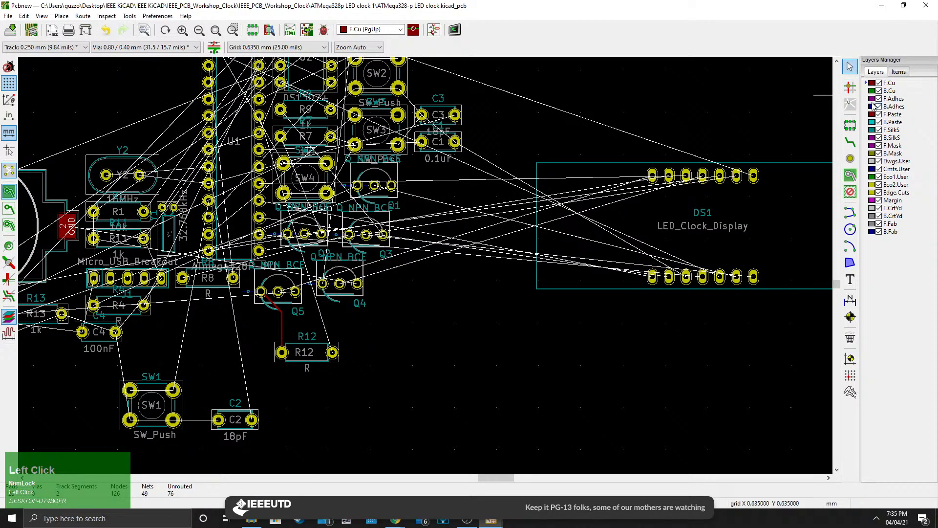
pyautogui.click(850, 104)
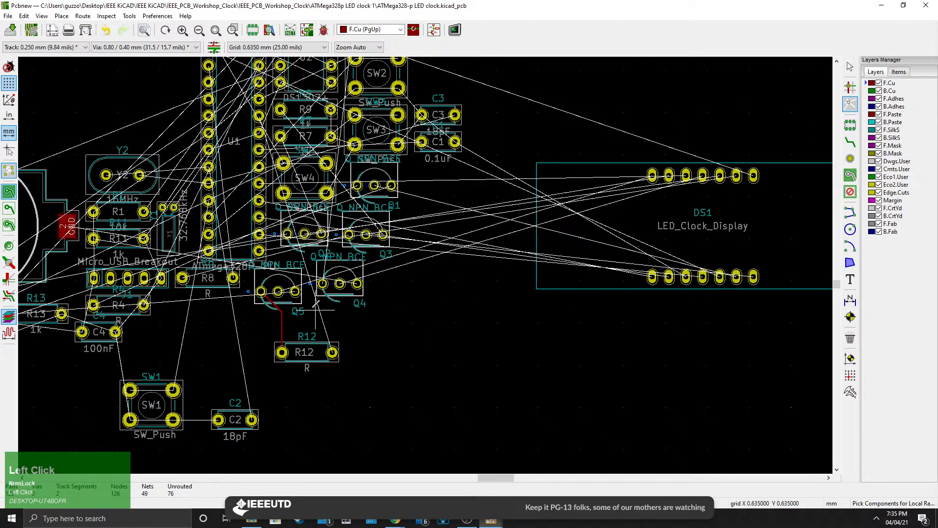
pyautogui.rightClick(513, 330)
pyautogui.click(476, 327)
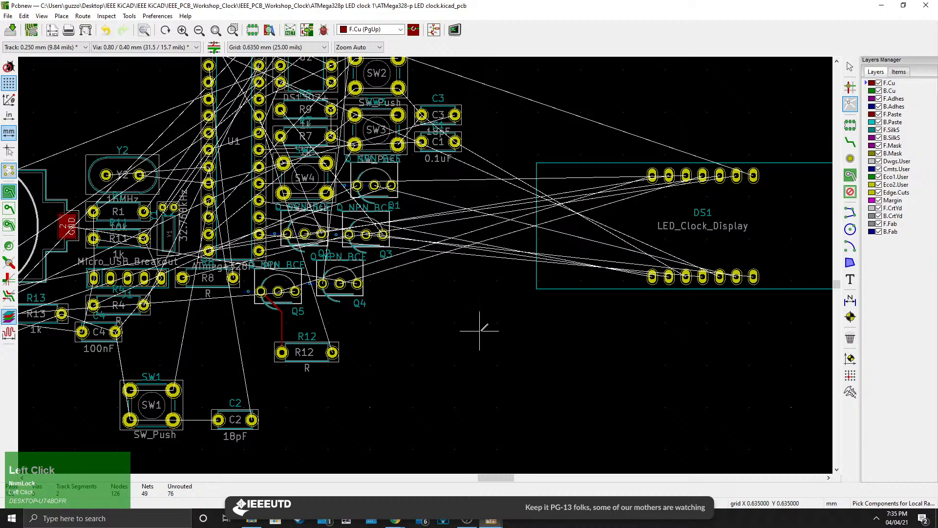
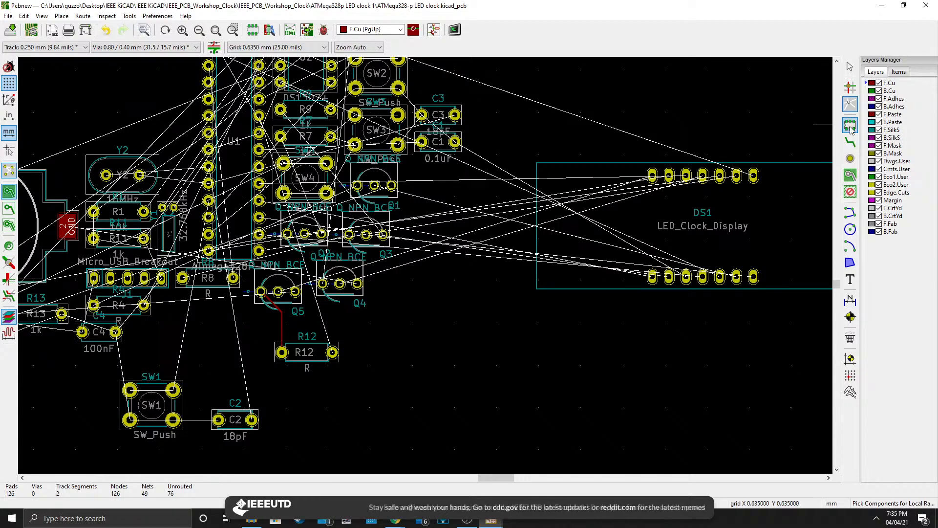
# Route a front-copper track from C2's GND pad to SW1's GND pads, then undo both segments.
pyautogui.click(850, 126)
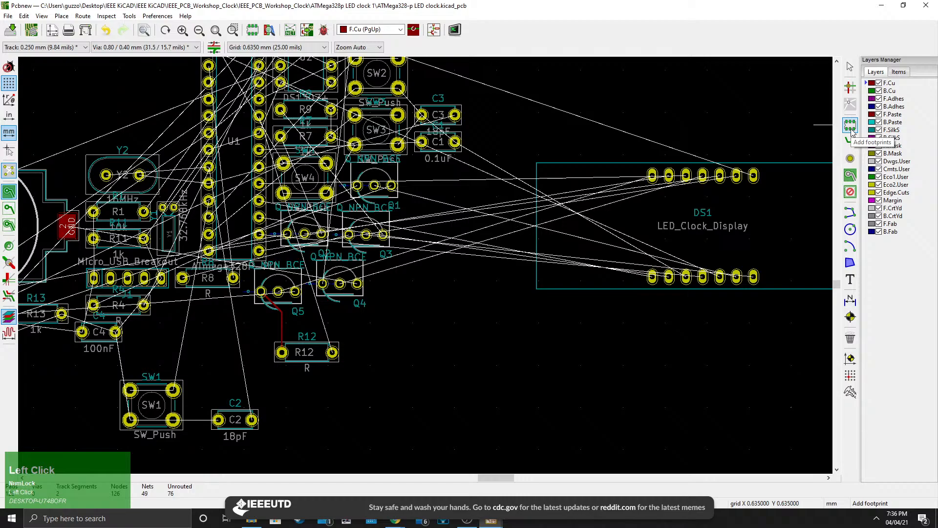
pyautogui.click(850, 142)
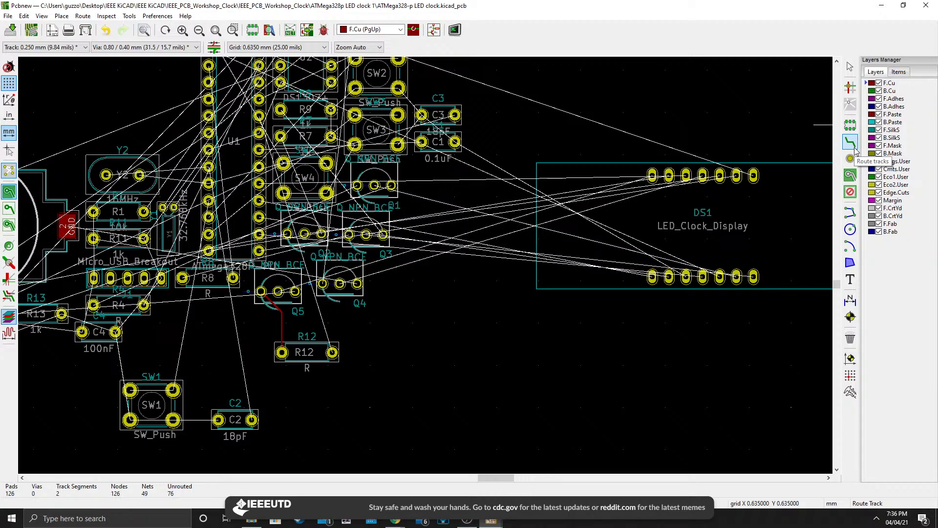
pyautogui.moveTo(571, 303); pyautogui.dragTo(527, 315, button='middle')
pyautogui.scroll(4, 425, 266)
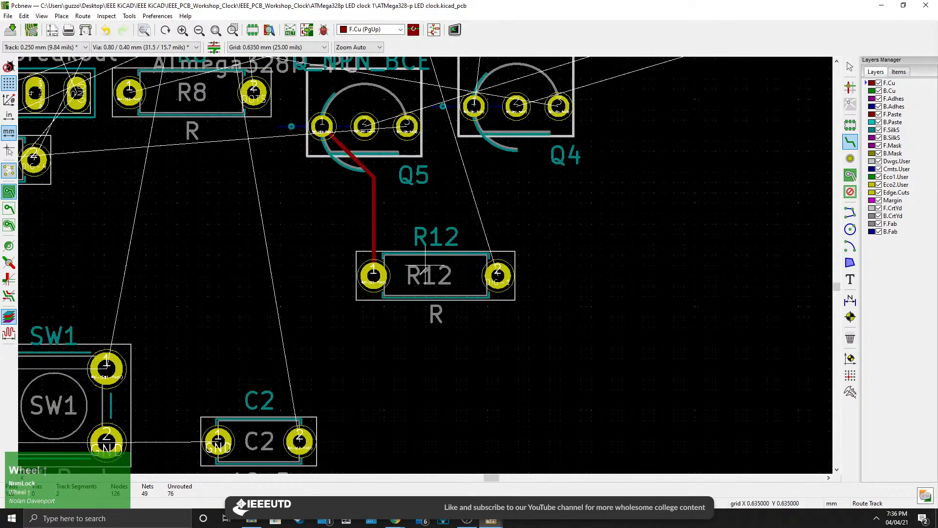
pyautogui.moveTo(321, 348); pyautogui.dragTo(557, 185, button='middle')
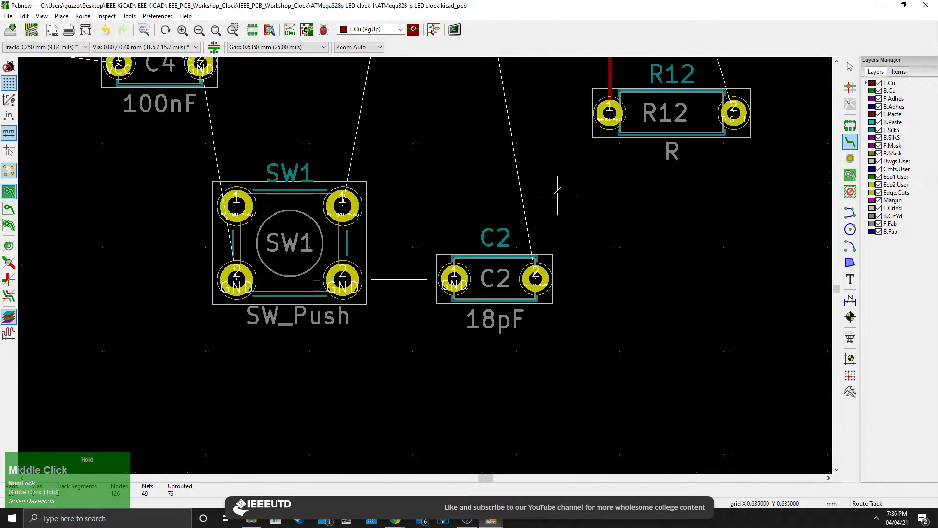
pyautogui.click(455, 278)
pyautogui.scroll(-2, 430, 261)
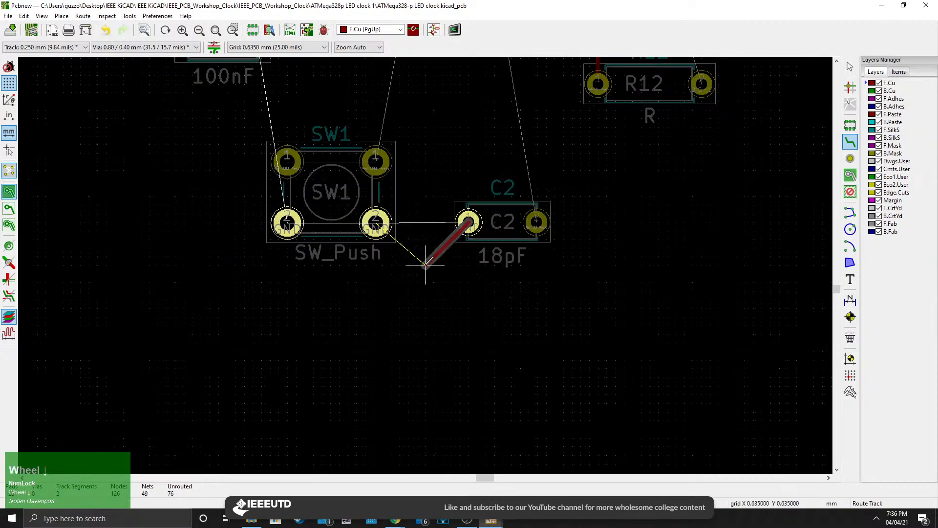
pyautogui.scroll(-3, 430, 261)
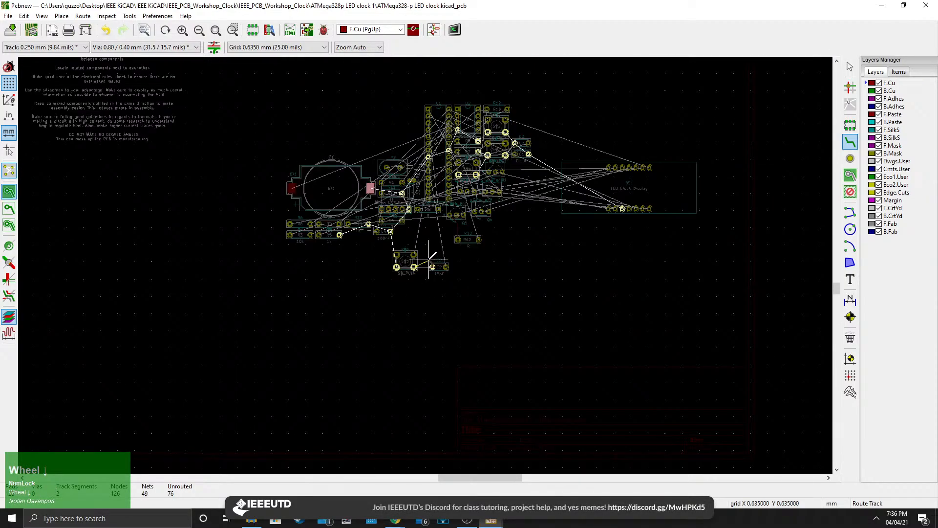
pyautogui.scroll(3, 429, 259)
pyautogui.scroll(3, 429, 279)
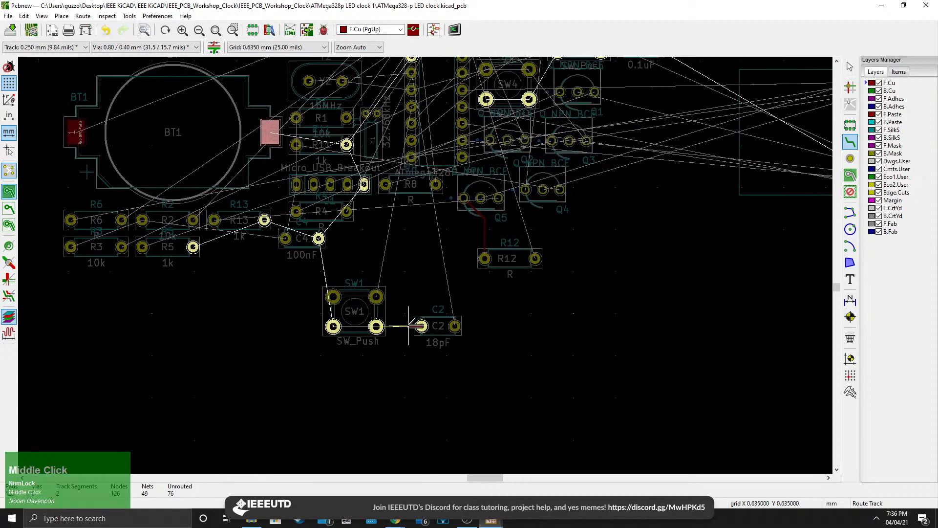
pyautogui.click(338, 266)
pyautogui.click(344, 266)
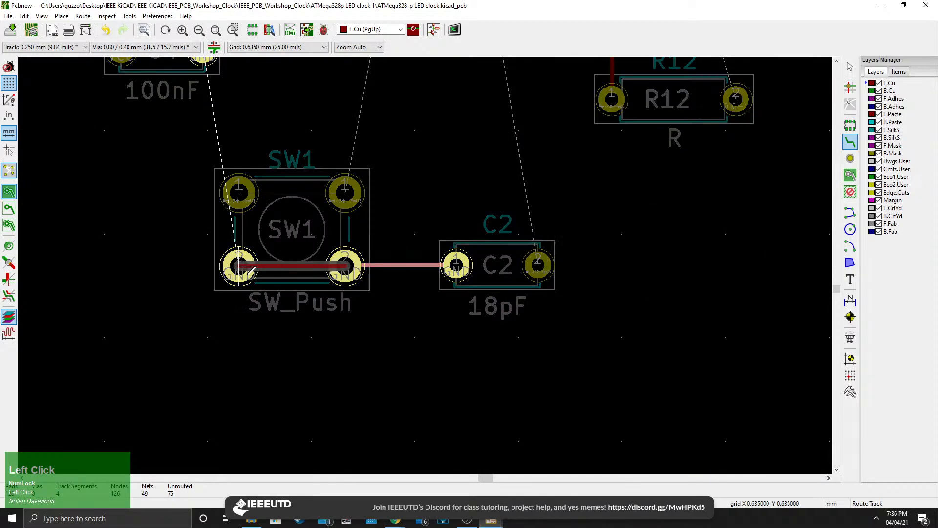
pyautogui.click(238, 267)
pyautogui.hotkey('ctrl', 'z')
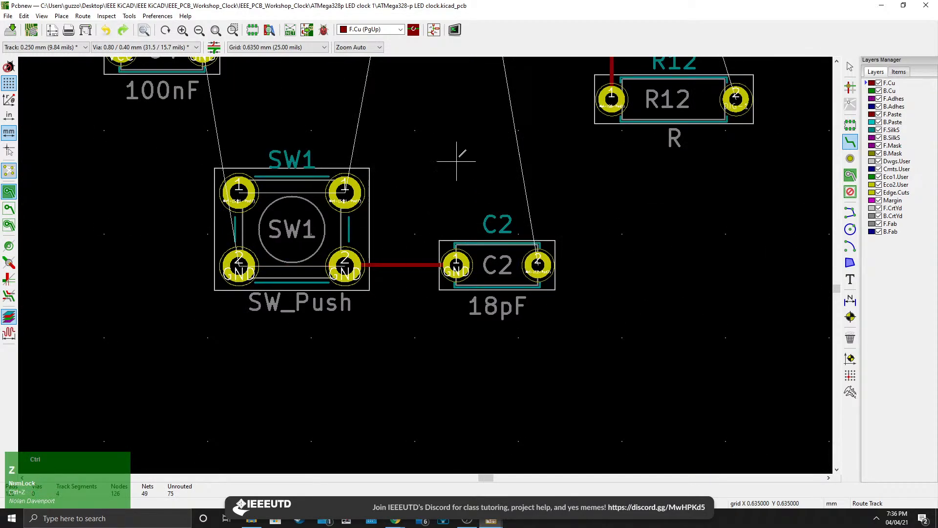
pyautogui.hotkey('ctrl', 'z')
# Pan around the board to read the PCB design best-practice notes placed beside it.
pyautogui.moveTo(600, 228); pyautogui.dragTo(767, 174, button='middle')
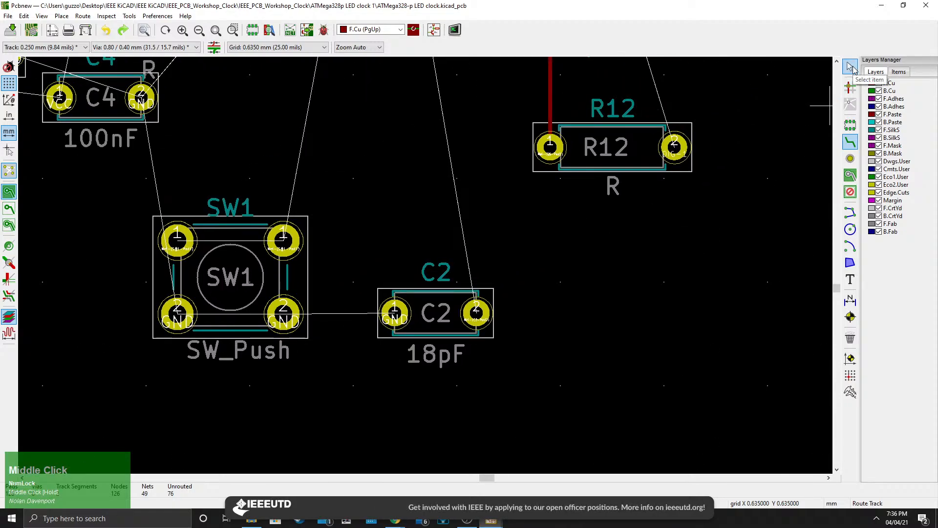
pyautogui.scroll(-5, 664, 251)
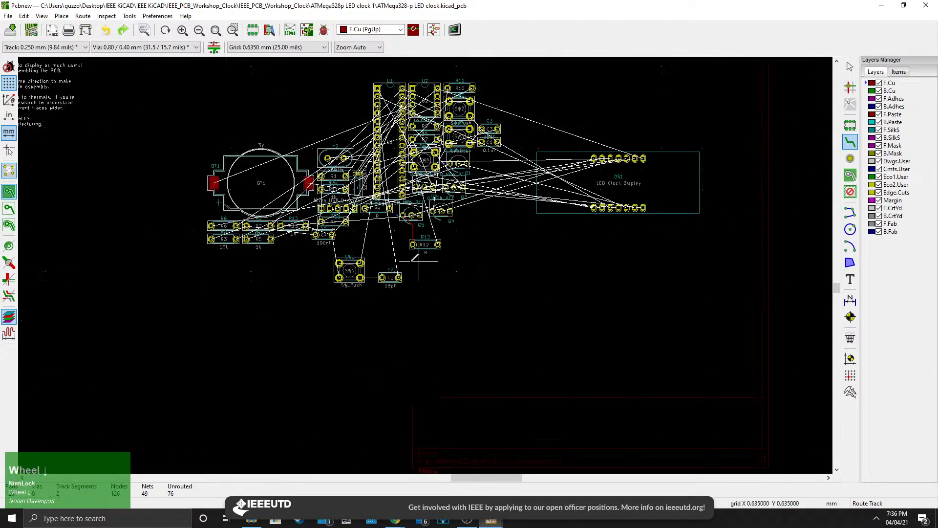
pyautogui.moveTo(263, 232); pyautogui.dragTo(445, 301, button='middle')
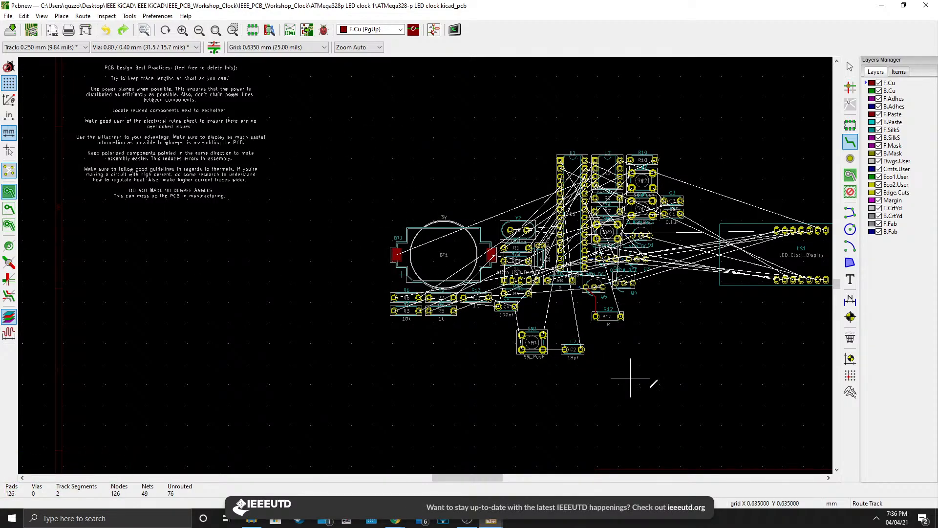
pyautogui.moveTo(544, 281); pyautogui.dragTo(565, 364, button='middle')
pyautogui.moveTo(172, 221); pyautogui.dragTo(280, 251, button='middle')
pyautogui.scroll(3, 279, 251)
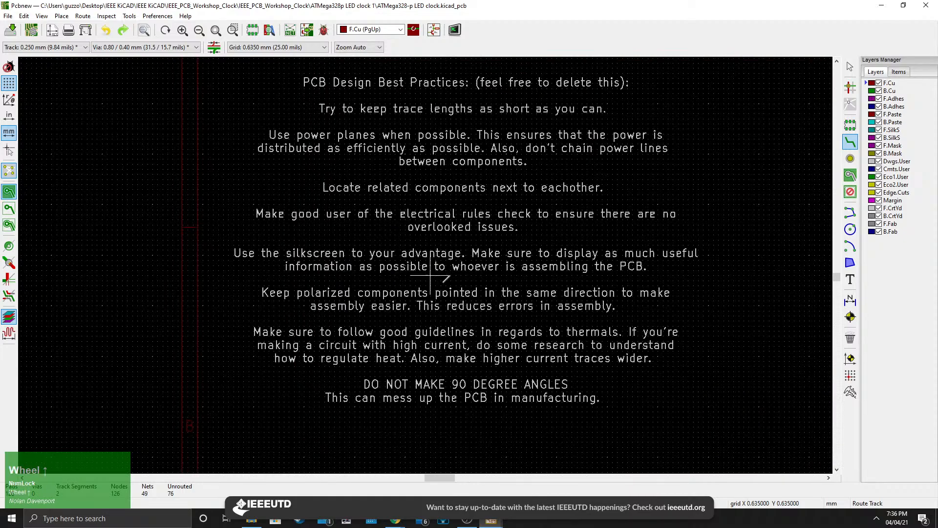
pyautogui.moveTo(487, 314); pyautogui.dragTo(456, 311, button='middle')
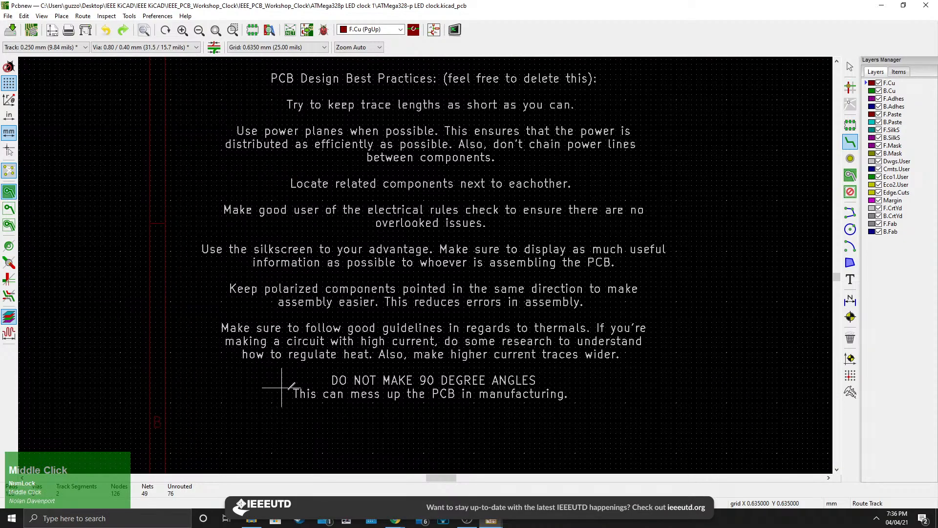
pyautogui.moveTo(352, 221); pyautogui.dragTo(314, 241, button='middle')
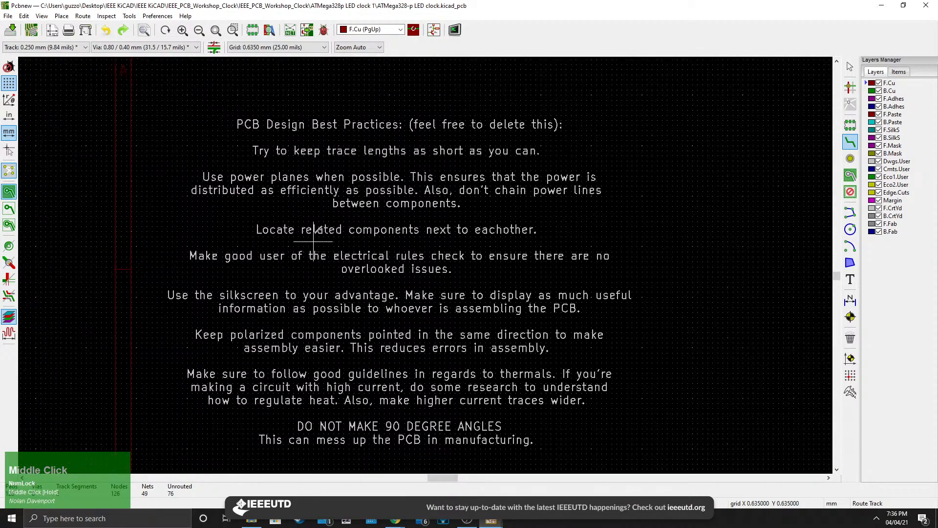
pyautogui.moveTo(620, 434); pyautogui.dragTo(266, 182, button='middle')
pyautogui.scroll(-1, 346, 235)
pyautogui.scroll(-3, 346, 235)
pyautogui.scroll(4, 346, 235)
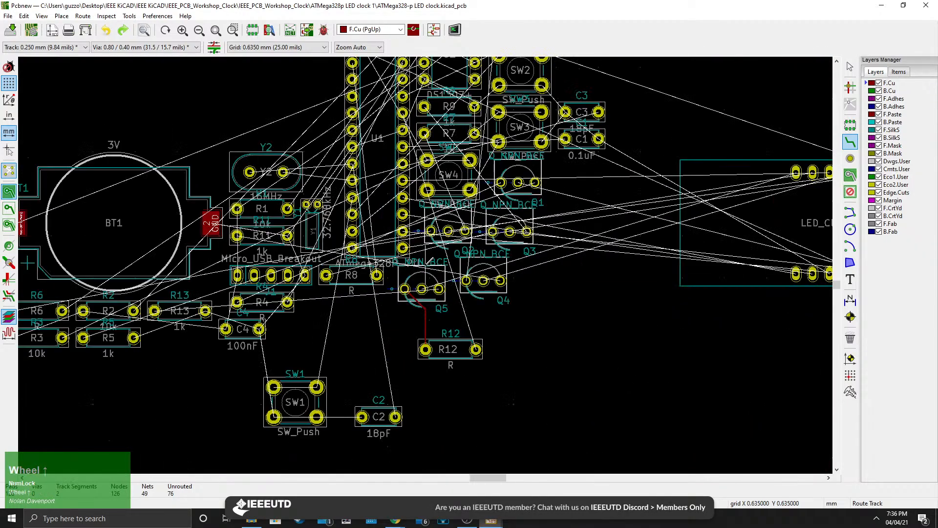
# Switch to back copper and route a track between R12's pad and Q5's left pad.
pyautogui.click(850, 143)
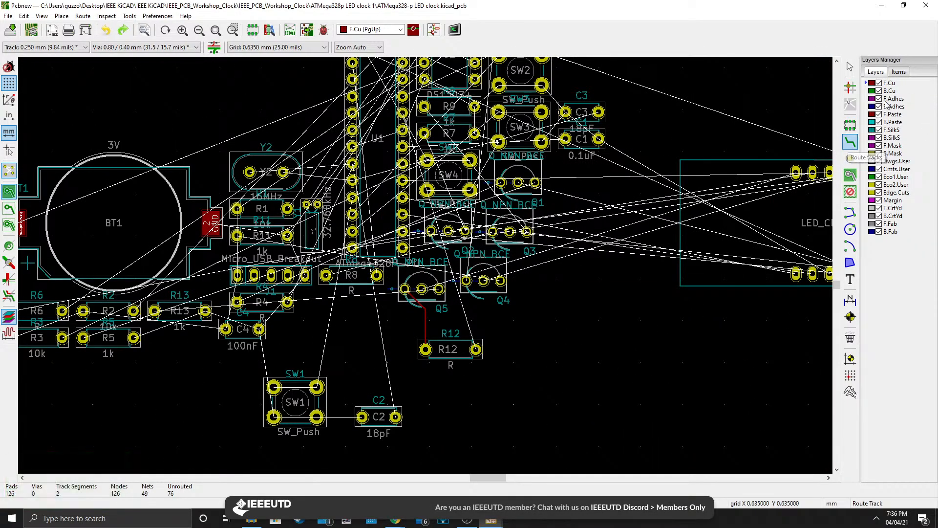
pyautogui.press('pagedown')
pyautogui.scroll(3, 475, 394)
pyautogui.click(322, 264)
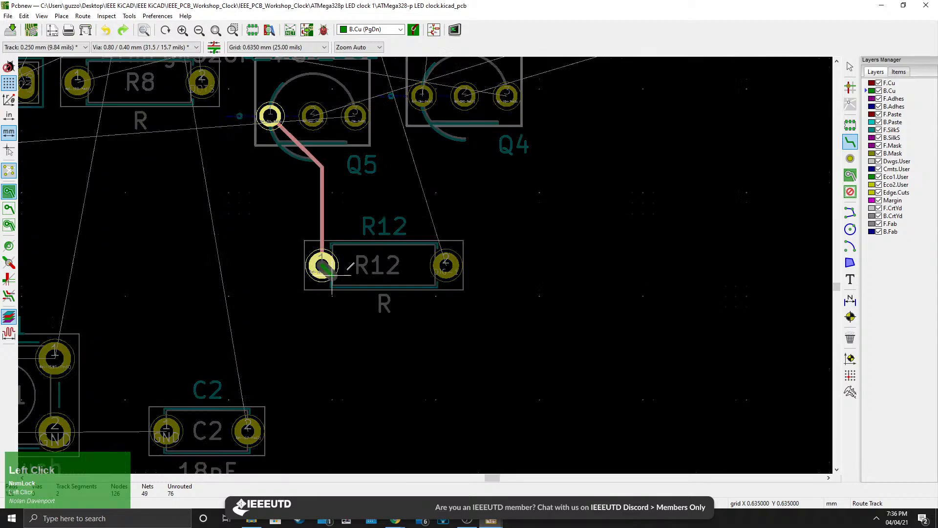
pyautogui.click(271, 116)
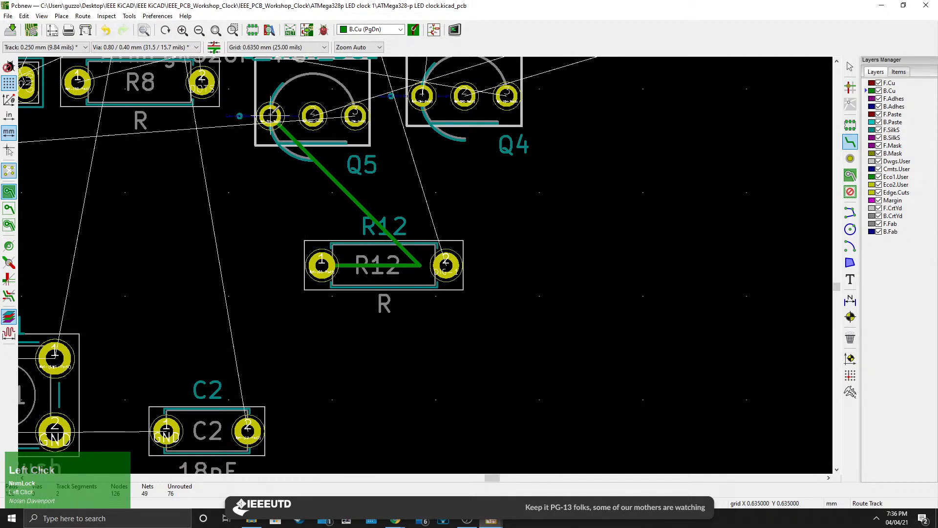
# On front copper, route a short track rightward from R12's right pad and place a via at its end.
pyautogui.scroll(-3, 427, 256)
pyautogui.moveTo(422, 240); pyautogui.dragTo(421, 284, button='middle')
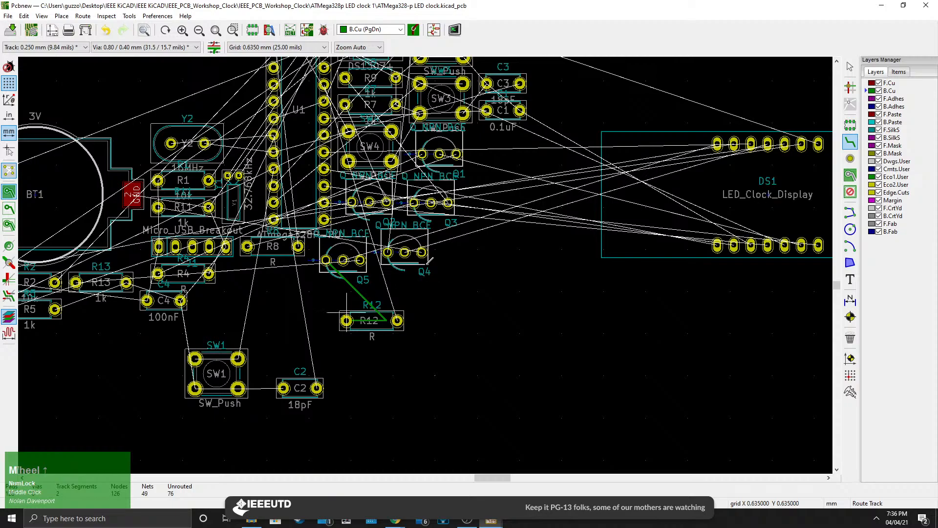
pyautogui.scroll(2, 430, 260)
pyautogui.click(890, 83)
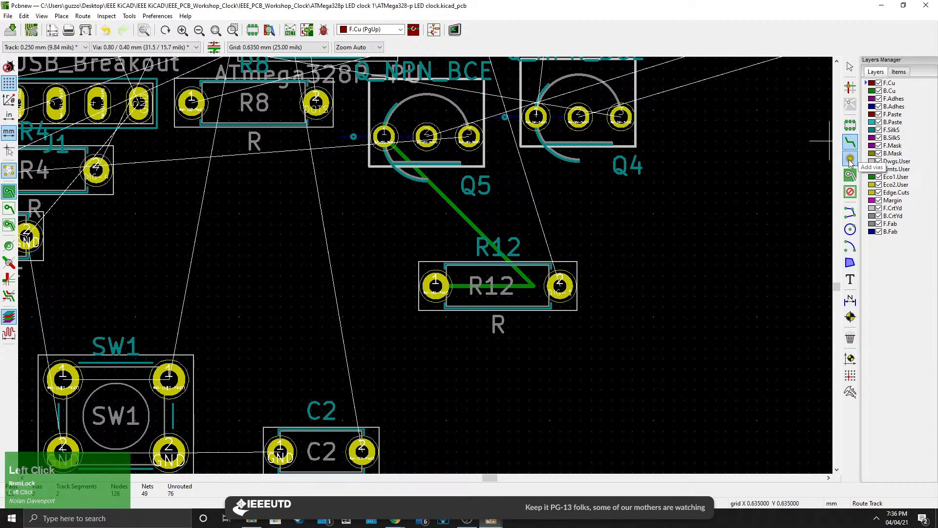
pyautogui.moveTo(572, 318); pyautogui.dragTo(514, 288, button='middle')
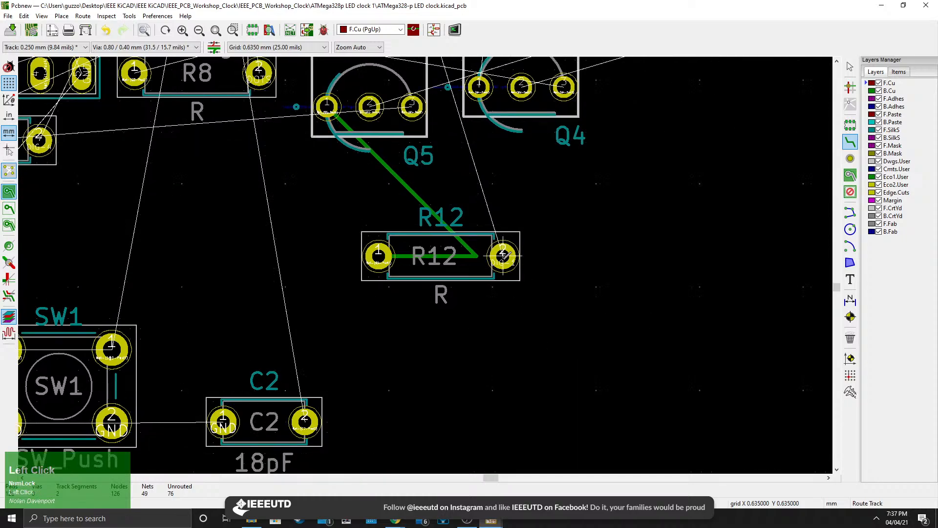
pyautogui.click(504, 255)
pyautogui.click(605, 256)
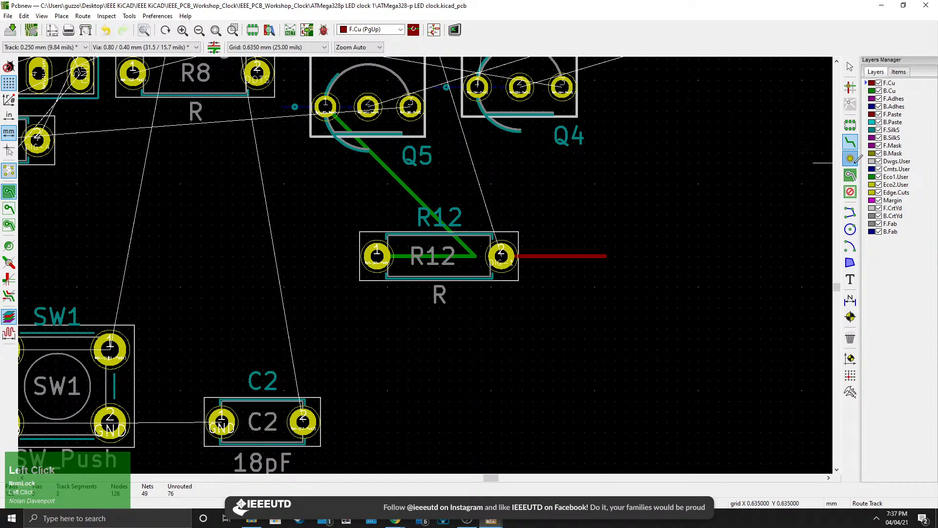
pyautogui.click(850, 158)
pyautogui.click(605, 255)
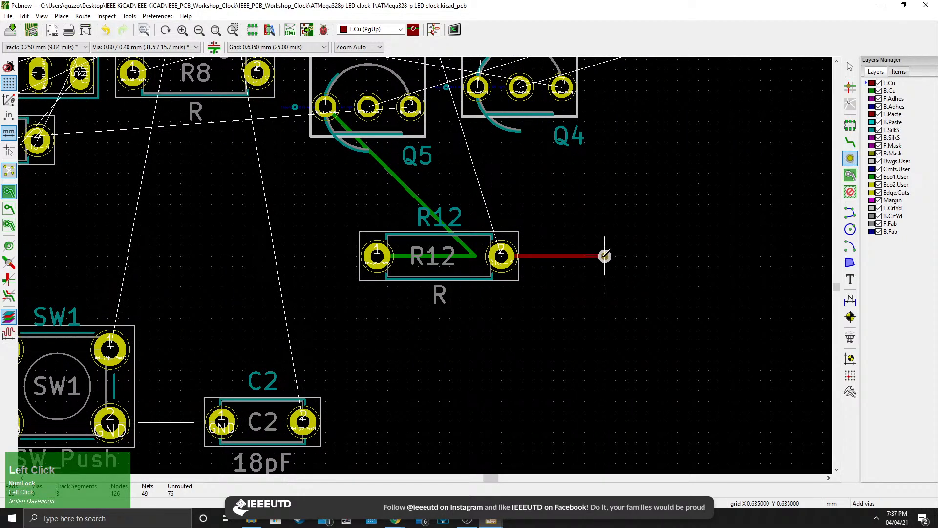
# Route a back-copper track from the new via diagonally up and to the right, ending in open space.
pyautogui.click(850, 141)
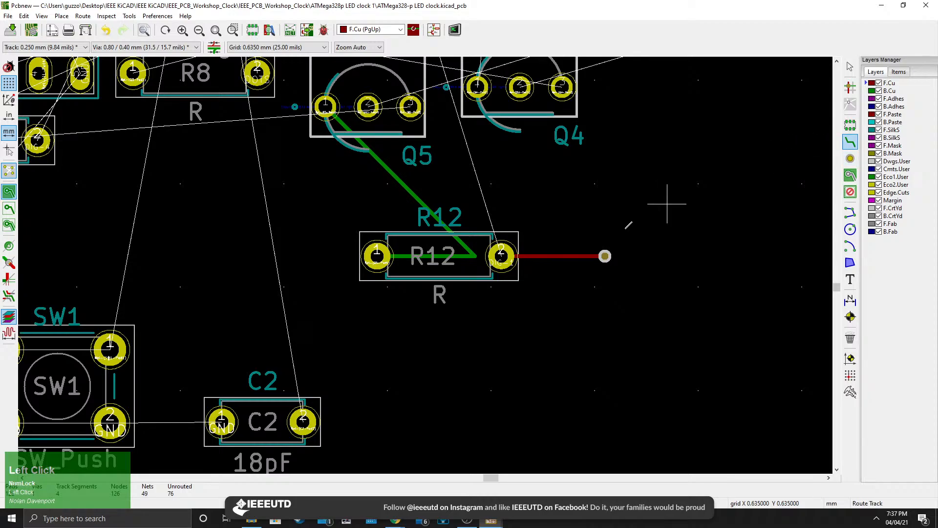
pyautogui.click(605, 255)
pyautogui.press('pagedown')
pyautogui.click(668, 162)
pyautogui.click(668, 162)
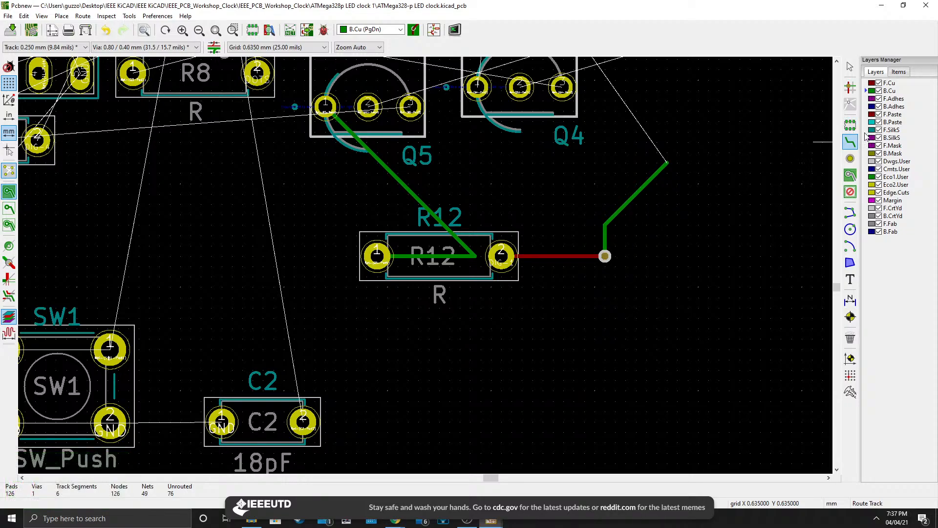
# Start a filled zone on B.Cu at the board's upper-left corner and assign it the GND net.
pyautogui.click(849, 159)
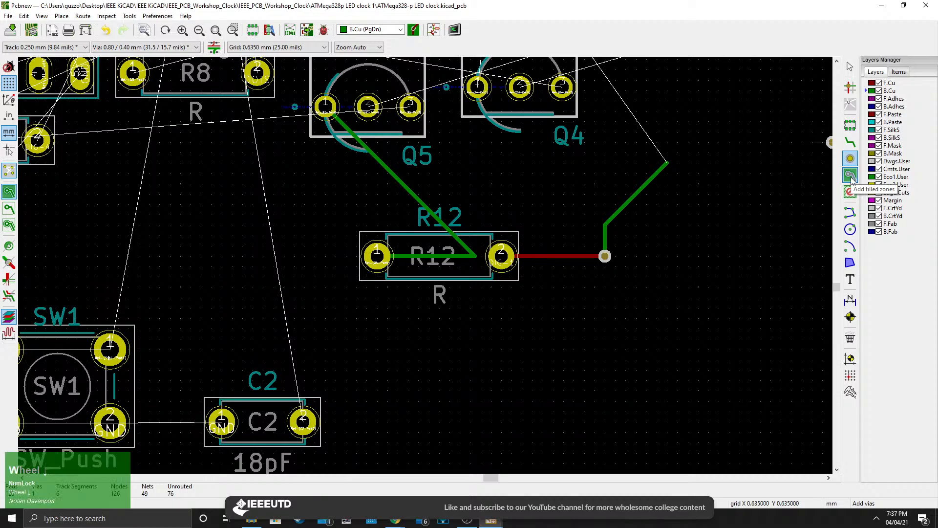
pyautogui.scroll(-1, 470, 266)
pyautogui.scroll(-5, 424, 263)
pyautogui.moveTo(339, 258); pyautogui.dragTo(357, 305, button='middle')
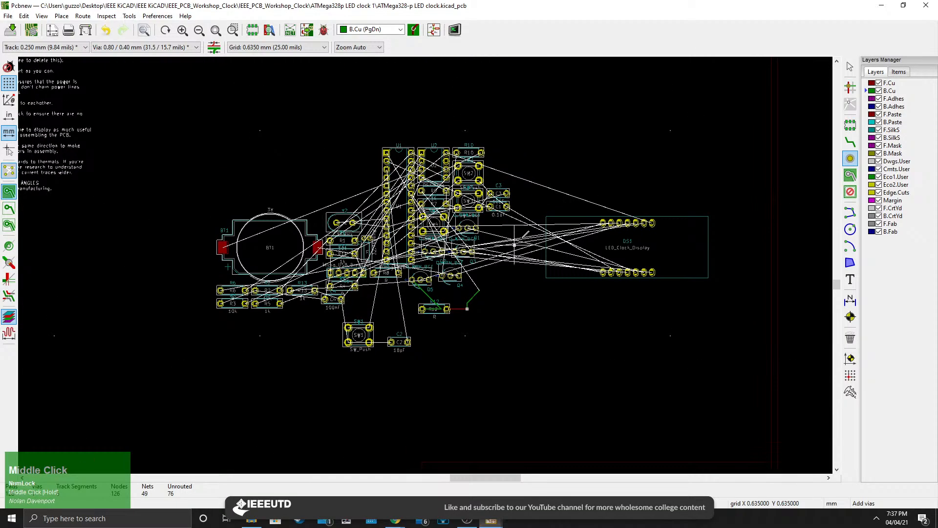
pyautogui.click(851, 176)
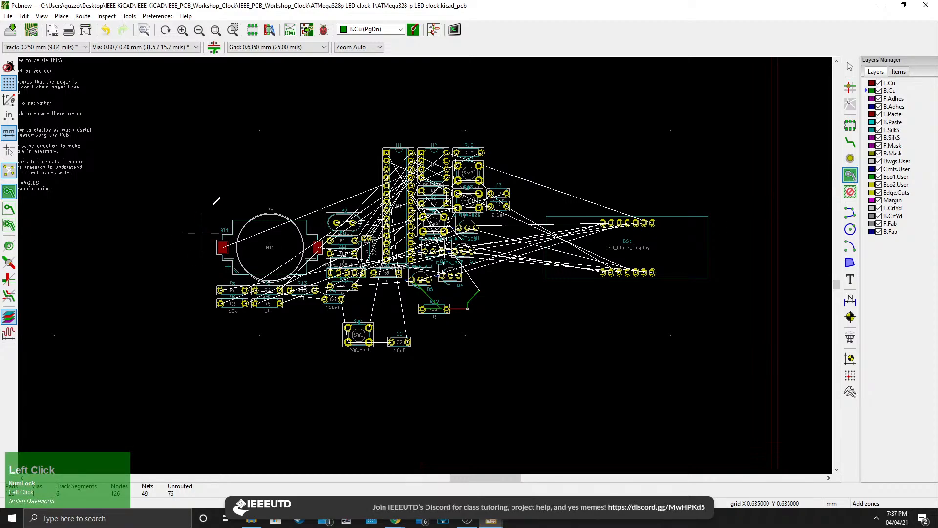
pyautogui.click(184, 118)
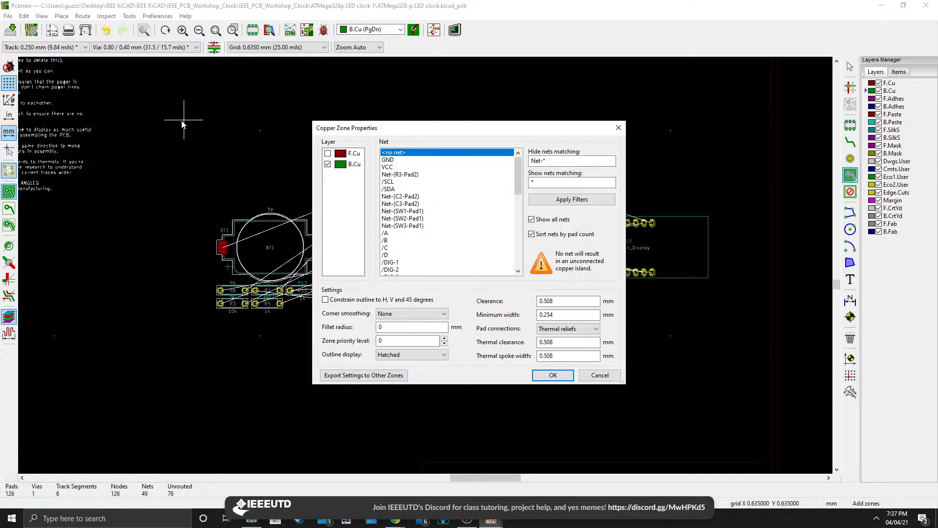
pyautogui.click(390, 160)
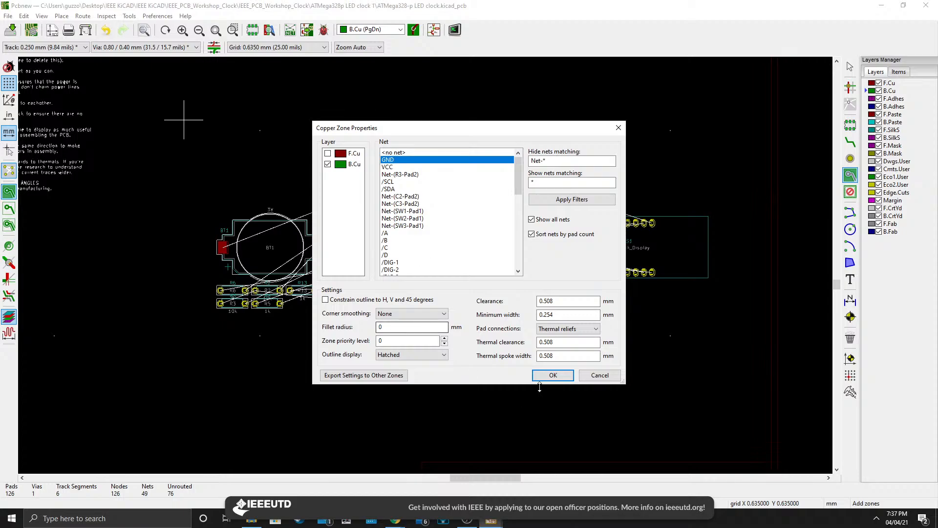
pyautogui.click(553, 375)
# Draw the ground zone outline as a rectangle enclosing all footprints and close it at the starting corner.
pyautogui.click(181, 386)
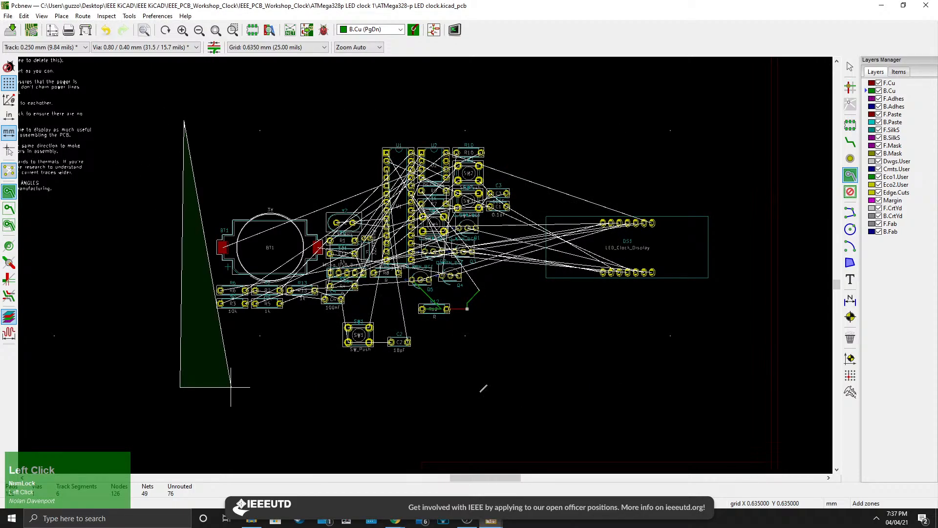
pyautogui.click(745, 390)
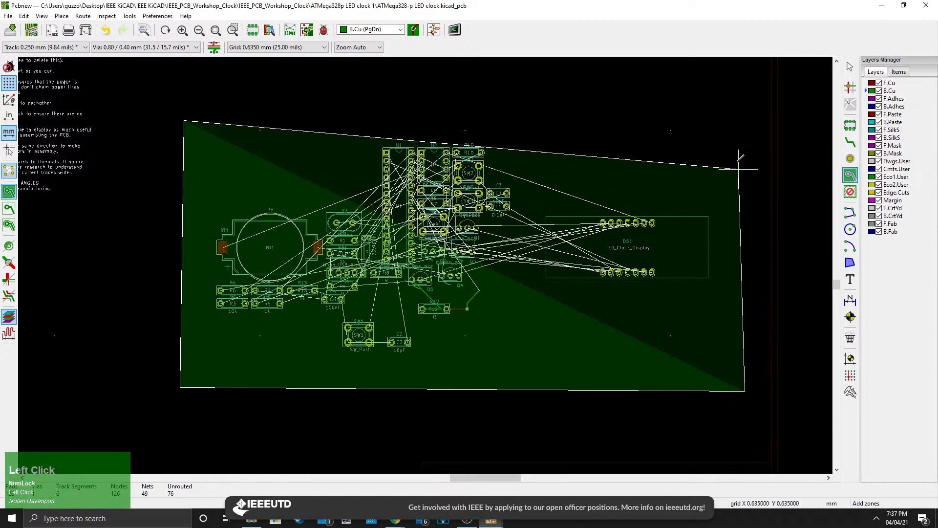
pyautogui.click(738, 121)
pyautogui.scroll(3, 189, 123)
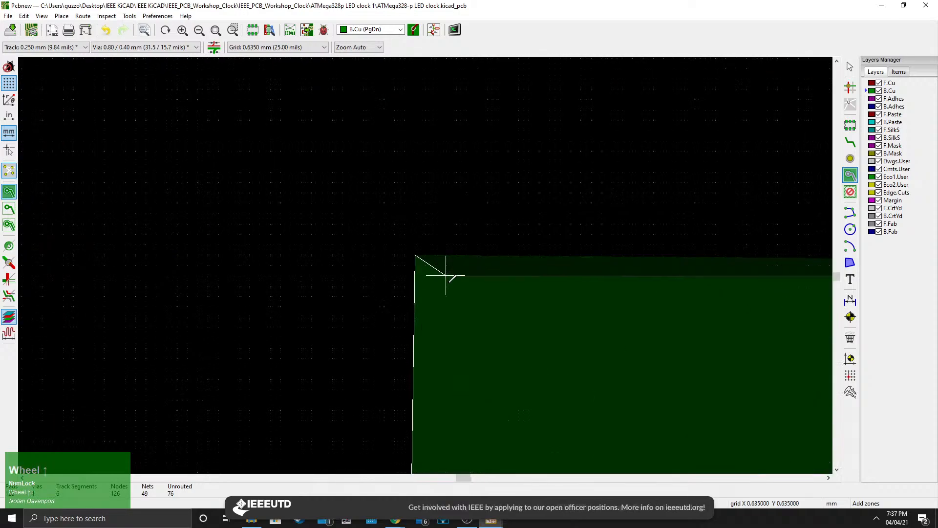
pyautogui.scroll(1, 446, 275)
pyautogui.click(375, 213)
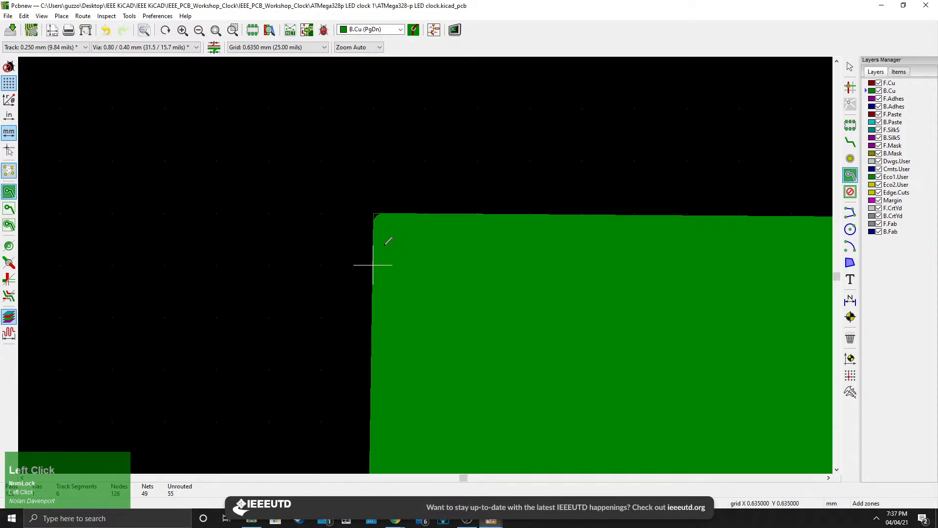
# Inspect the filled back-copper ground zone across the board and its thermal reliefs around the GND pads.
pyautogui.scroll(-4, 425, 263)
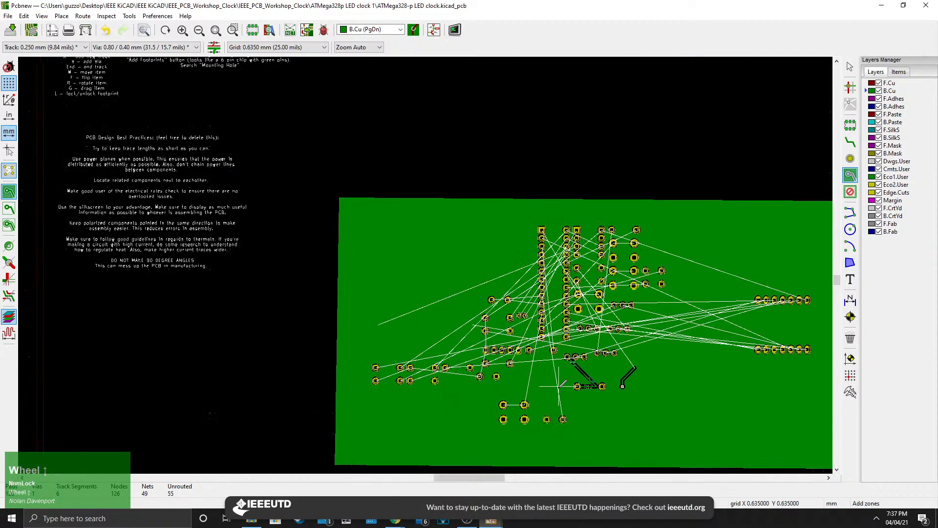
pyautogui.moveTo(559, 384); pyautogui.dragTo(510, 337, button='middle')
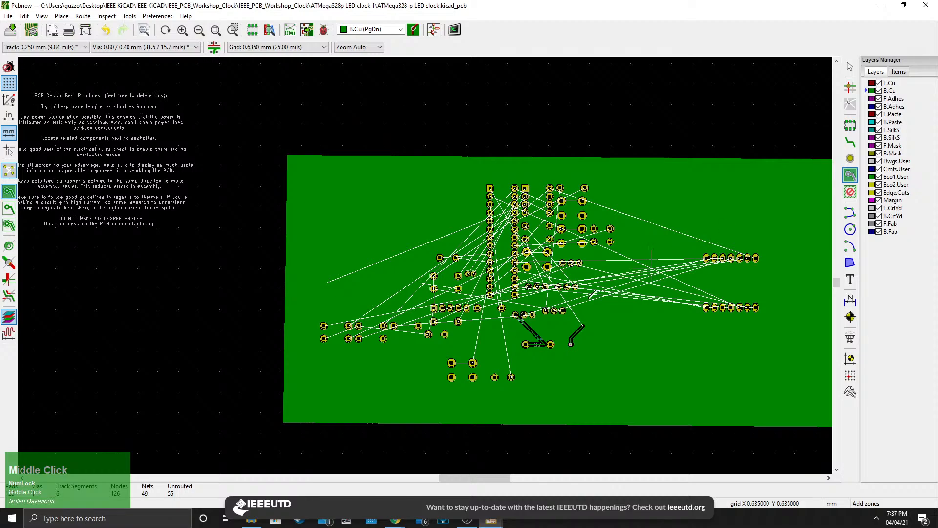
pyautogui.scroll(5, 538, 332)
pyautogui.scroll(-5, 429, 260)
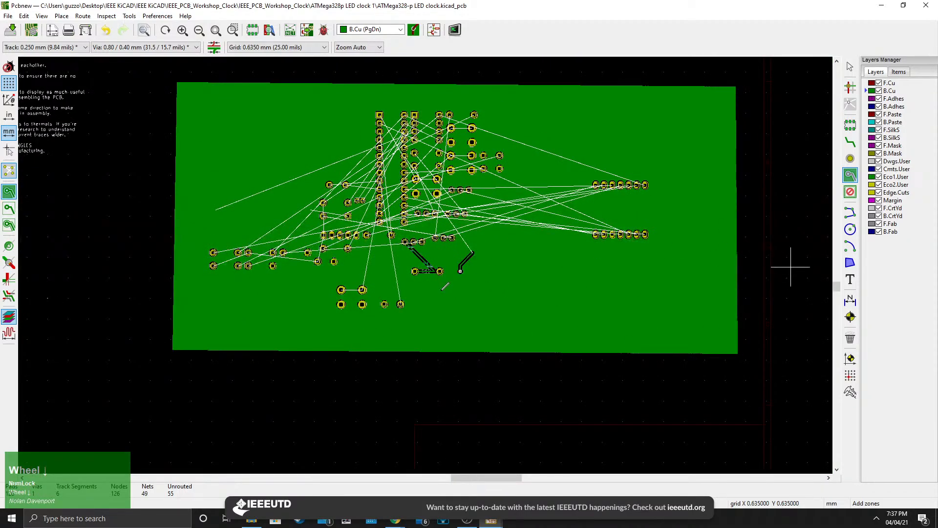
pyautogui.scroll(6, 428, 265)
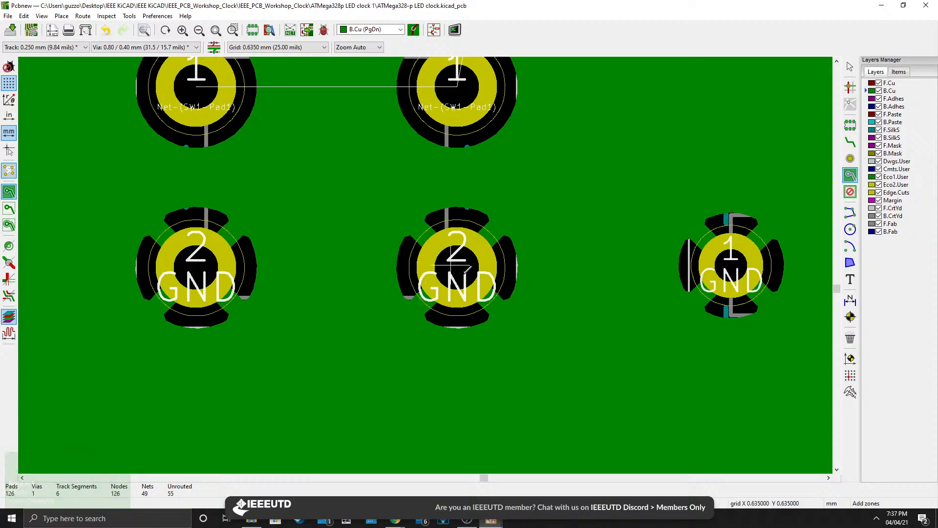
pyautogui.scroll(-6, 428, 263)
pyautogui.scroll(4, 428, 264)
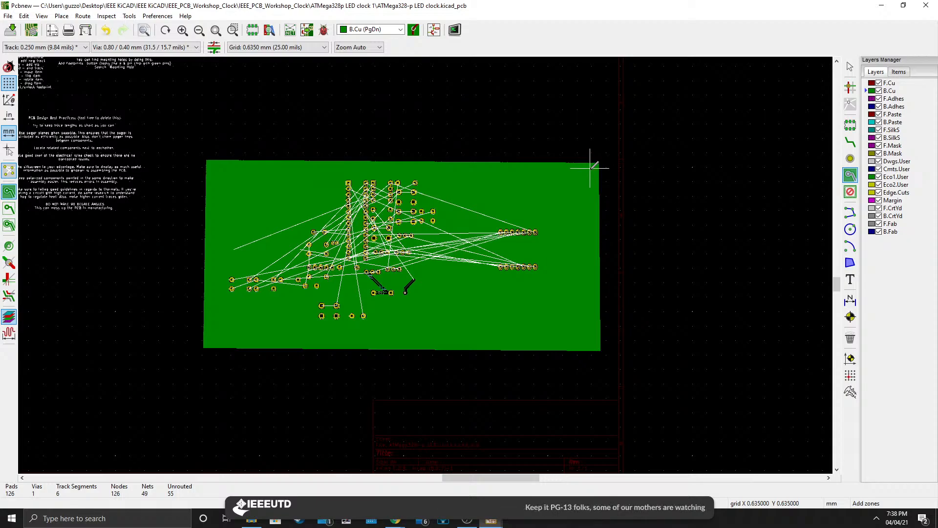
pyautogui.scroll(3, 543, 191)
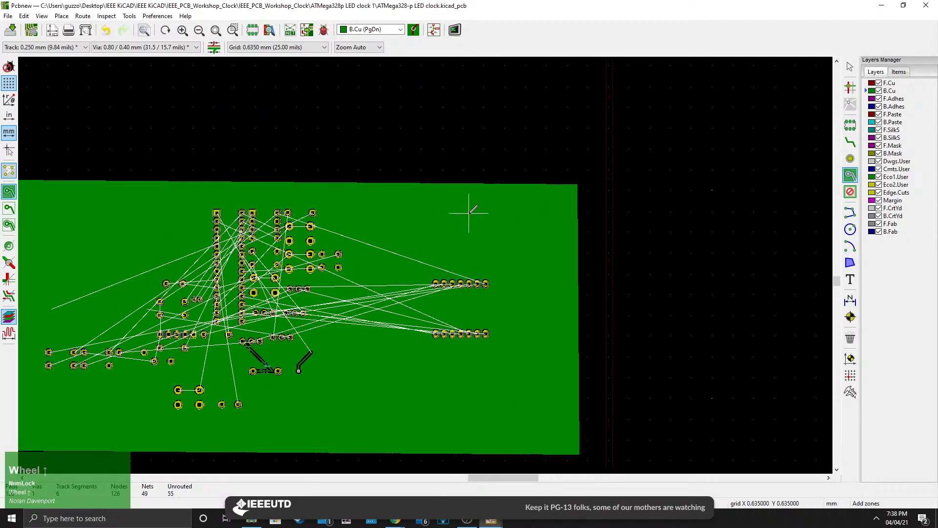
# Unfill all copper zones on the board.
pyautogui.rightClick(489, 210)
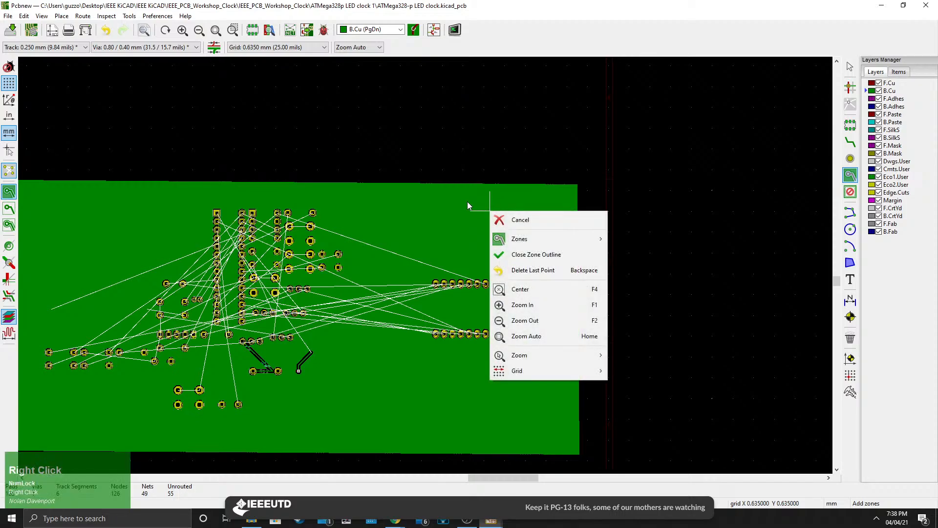
pyautogui.moveTo(542, 238)
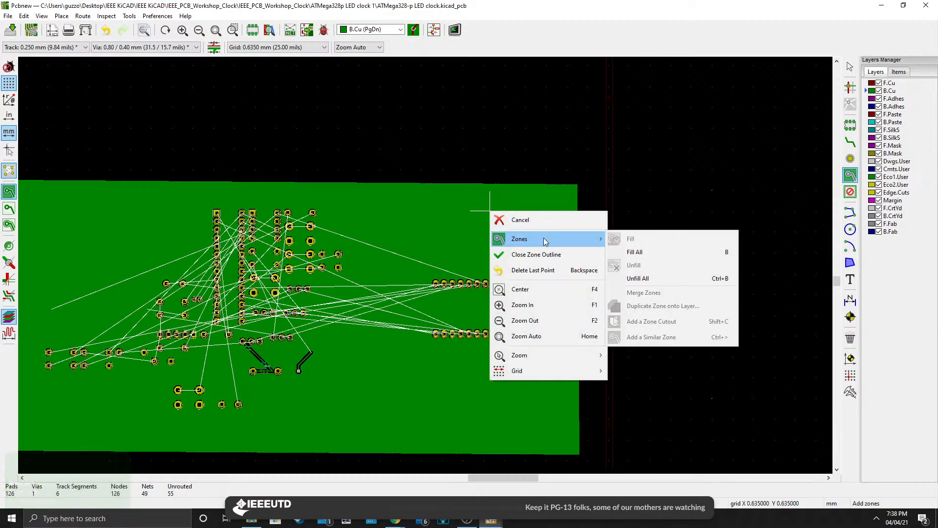
pyautogui.click(650, 278)
# Refill all copper zones on the board.
pyautogui.moveTo(463, 334); pyautogui.dragTo(346, 294, button='middle')
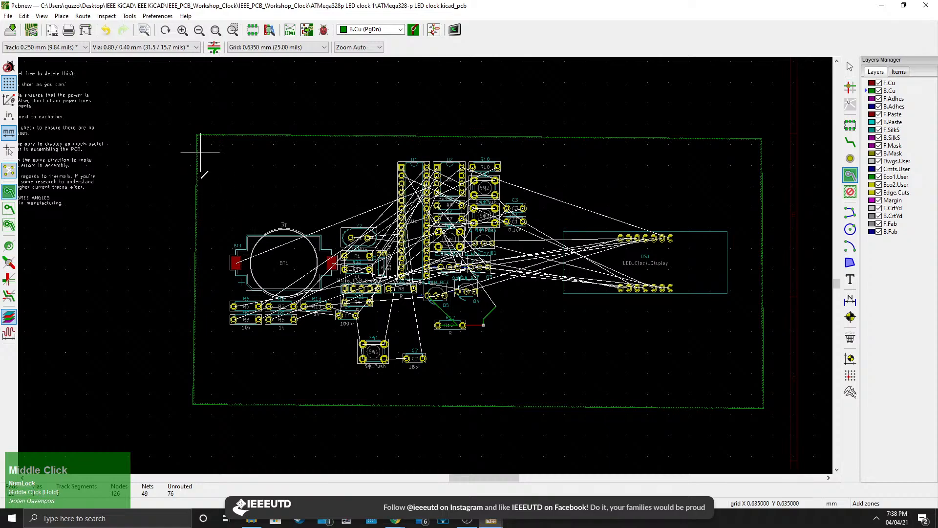
pyautogui.scroll(5, 368, 348)
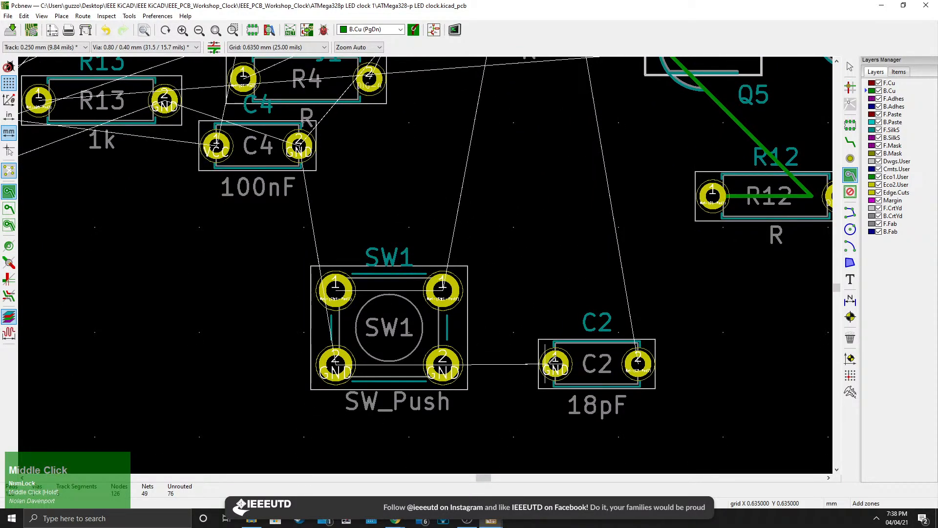
pyautogui.scroll(1, 548, 361)
pyautogui.scroll(-6, 540, 210)
pyautogui.scroll(-1, 430, 259)
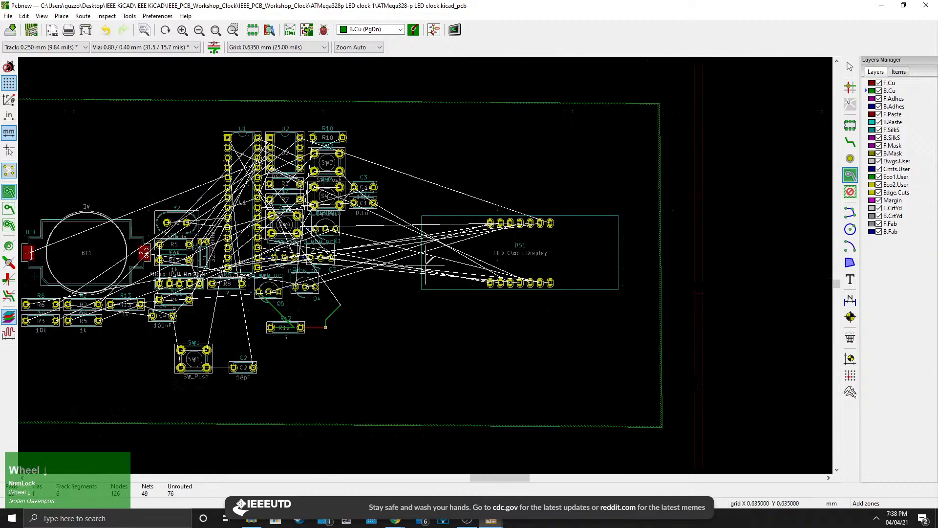
pyautogui.middleClick(455, 161)
pyautogui.rightClick(522, 215)
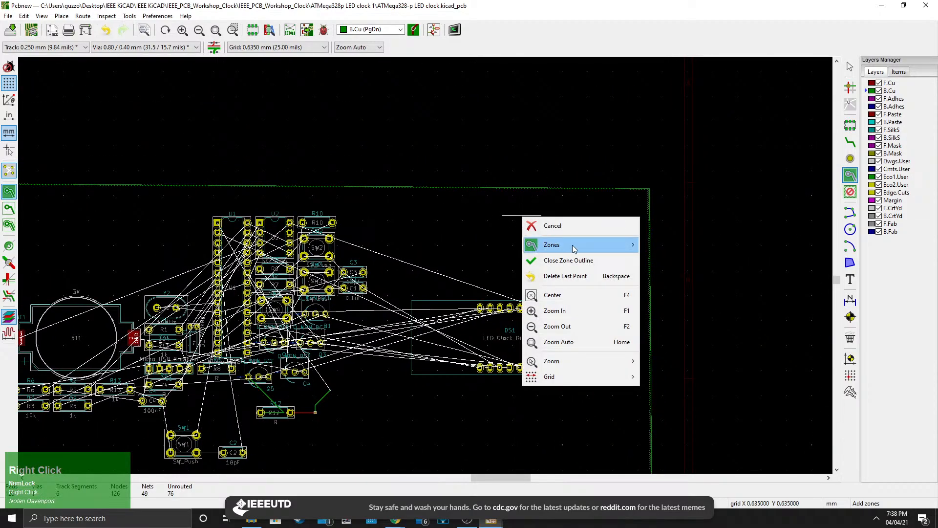
pyautogui.click(612, 248)
pyautogui.click(669, 258)
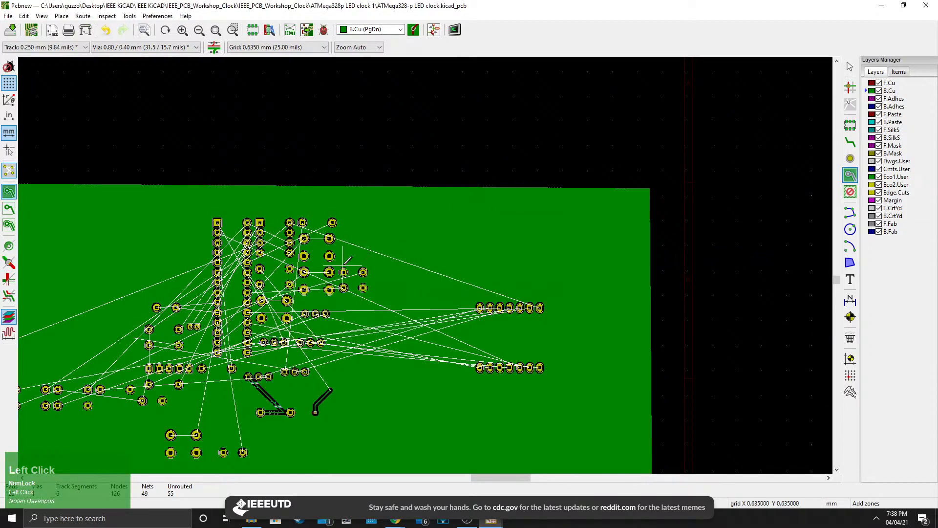
# Unfill all copper zones on the board.
pyautogui.rightClick(440, 227)
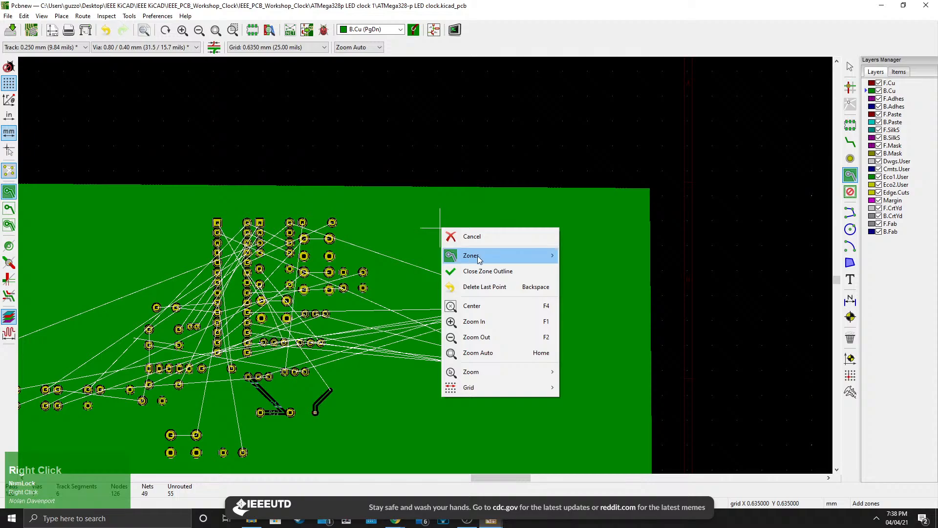
pyautogui.moveTo(493, 256)
pyautogui.click(616, 295)
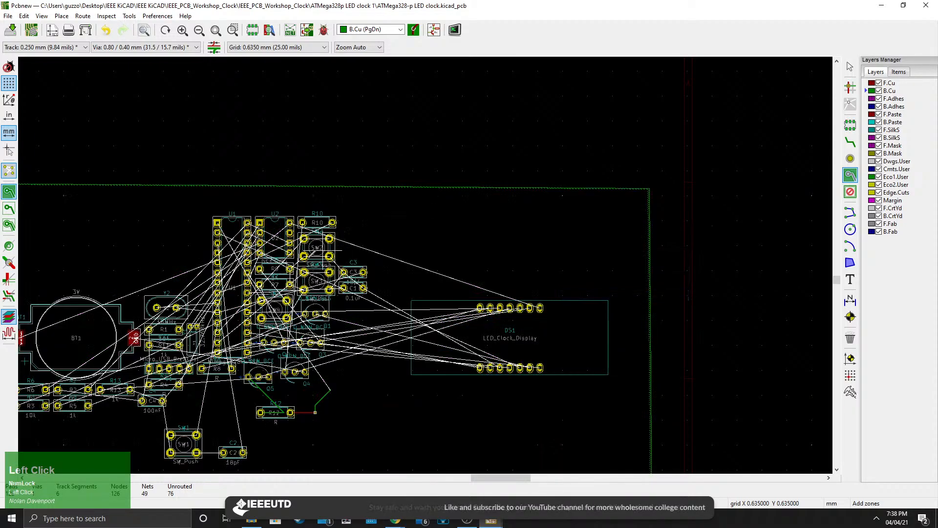
# Start a filled zone on F.Cu at the board's upper-left corner and assign it the VCC net.
pyautogui.scroll(-3, 428, 259)
pyautogui.scroll(5, 428, 259)
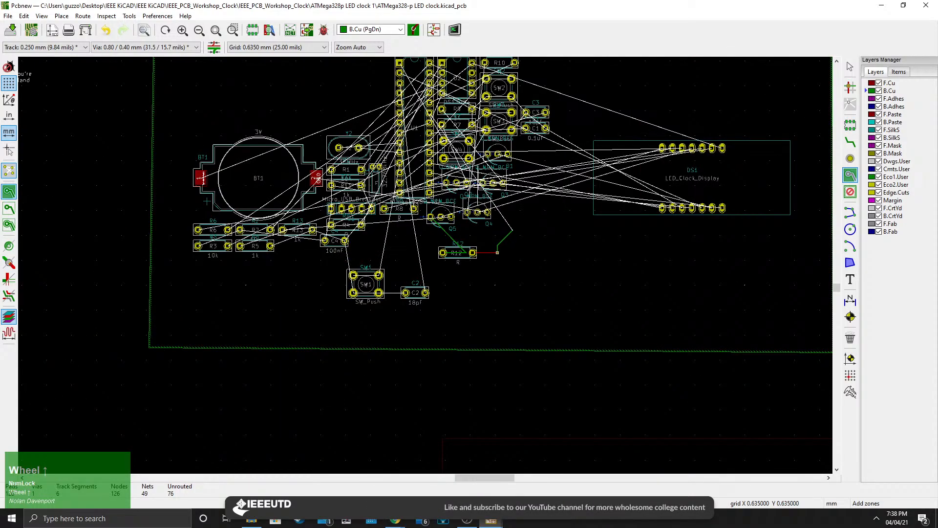
pyautogui.moveTo(428, 259); pyautogui.dragTo(282, 371, button='middle')
pyautogui.moveTo(383, 266); pyautogui.dragTo(440, 269, button='middle')
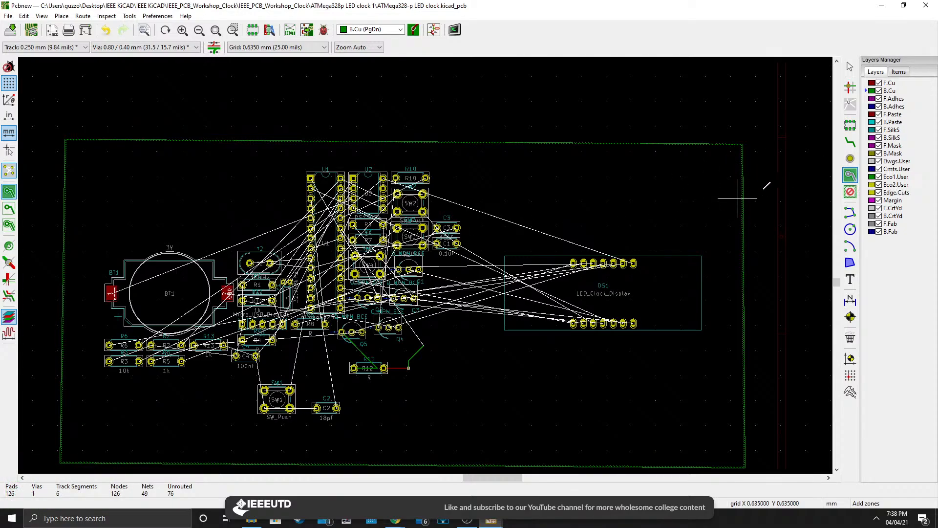
pyautogui.click(892, 83)
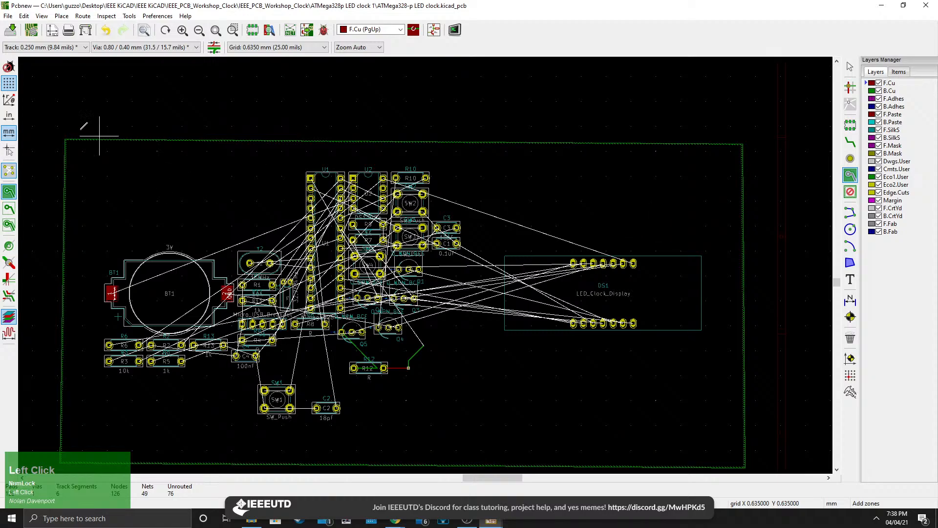
pyautogui.click(65, 138)
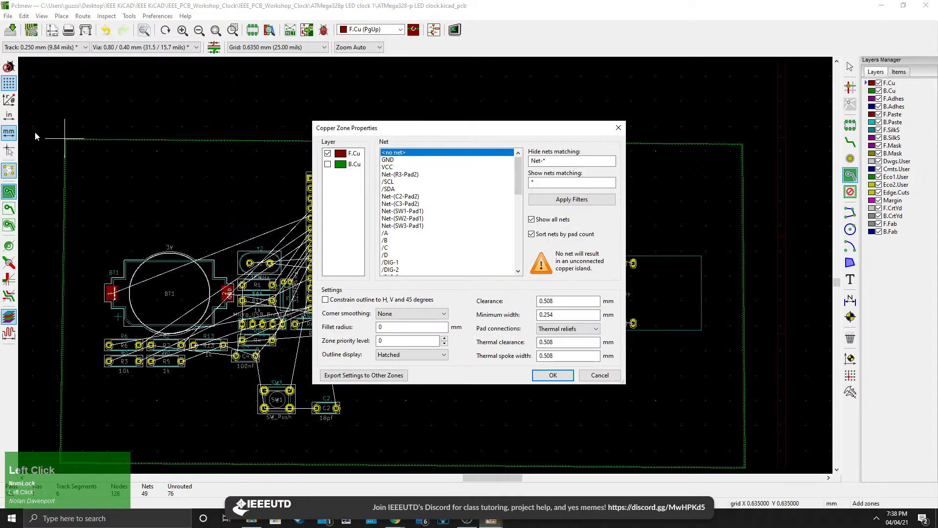
pyautogui.click(397, 167)
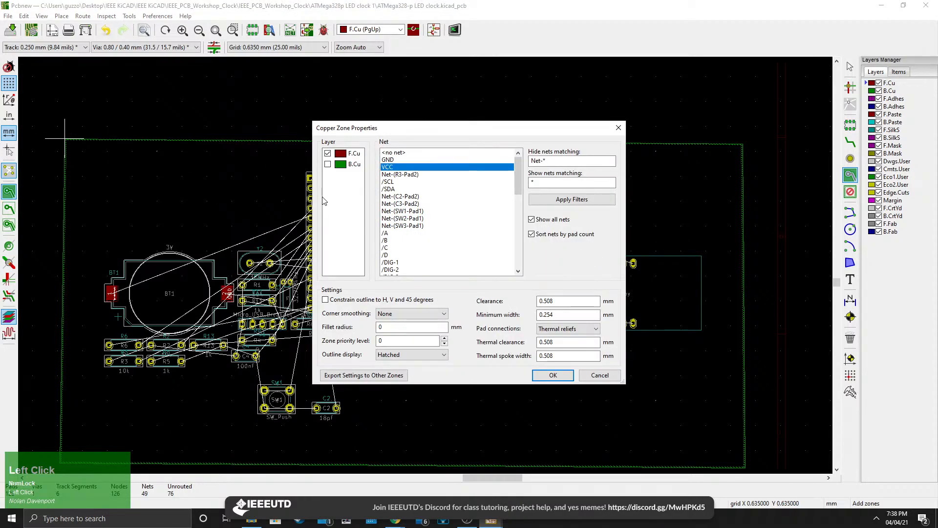
pyautogui.click(542, 375)
# Draw the VCC zone outline as a rectangle around the whole board and close it at the starting corner.
pyautogui.moveTo(97, 430); pyautogui.dragTo(432, 436, button='middle')
pyautogui.click(422, 427)
pyautogui.moveTo(663, 409); pyautogui.dragTo(254, 357, button='middle')
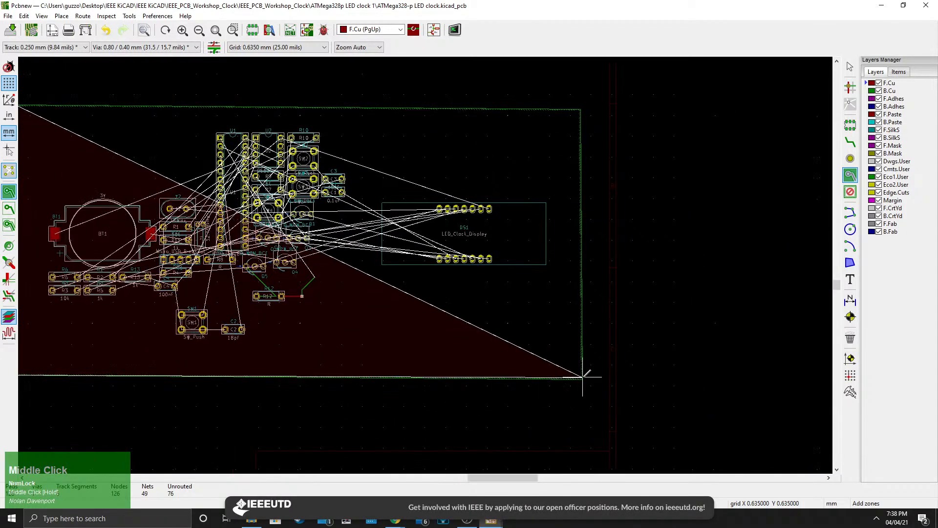
pyautogui.click(582, 376)
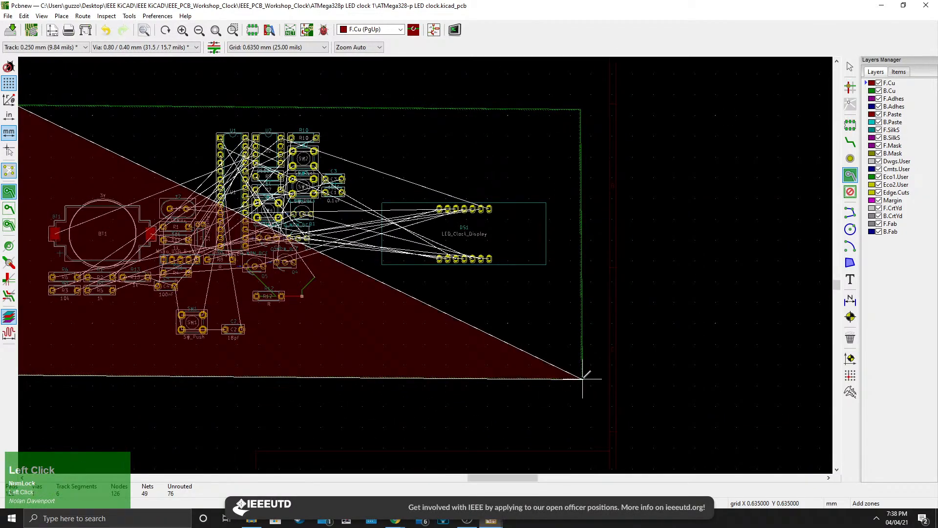
pyautogui.click(582, 105)
pyautogui.moveTo(25, 105); pyautogui.dragTo(344, 171, button='middle')
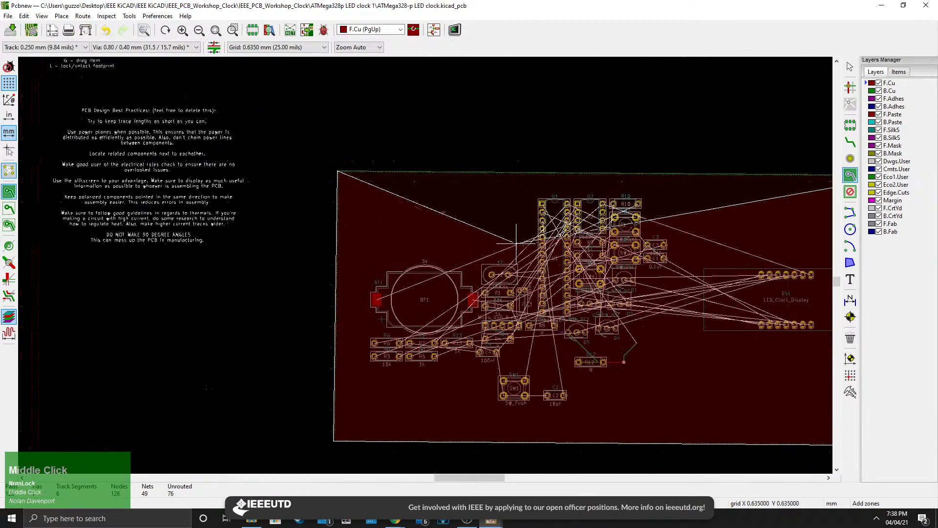
pyautogui.click(337, 170)
# Inspect the front-copper VCC fill around the footprints and the thermal connections on the pads.
pyautogui.scroll(-1, 462, 273)
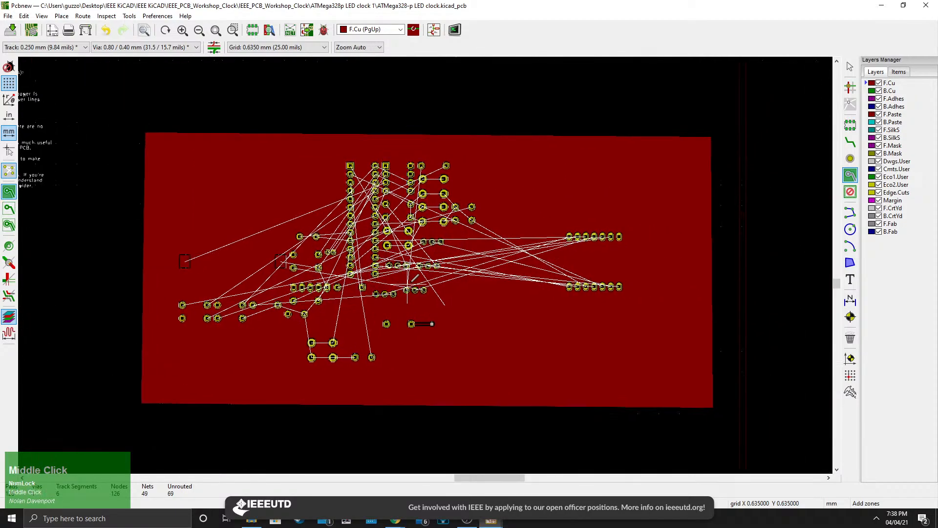
pyautogui.scroll(8, 427, 262)
pyautogui.scroll(-5, 410, 264)
pyautogui.moveTo(336, 225); pyautogui.dragTo(423, 291, button='middle')
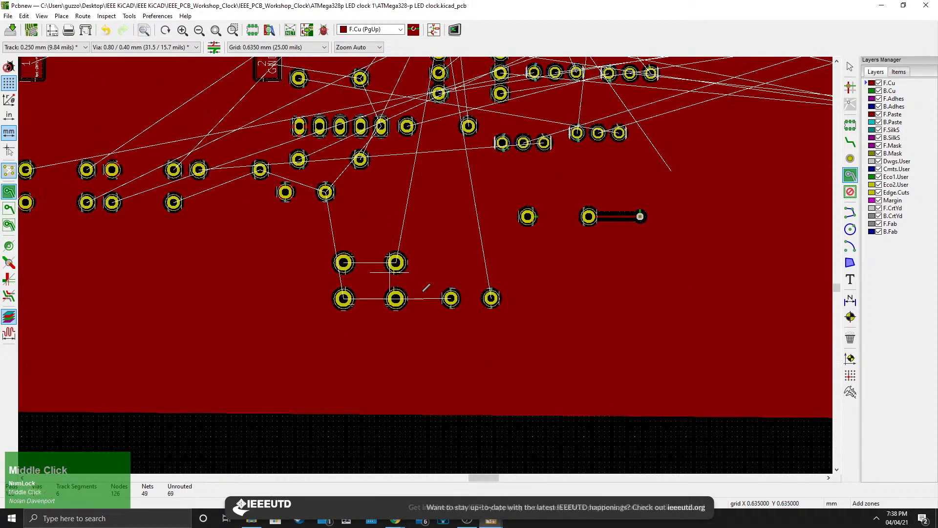
pyautogui.moveTo(377, 174); pyautogui.dragTo(413, 287, button='middle')
pyautogui.moveTo(390, 197); pyautogui.dragTo(381, 245, button='middle')
pyautogui.scroll(5, 380, 239)
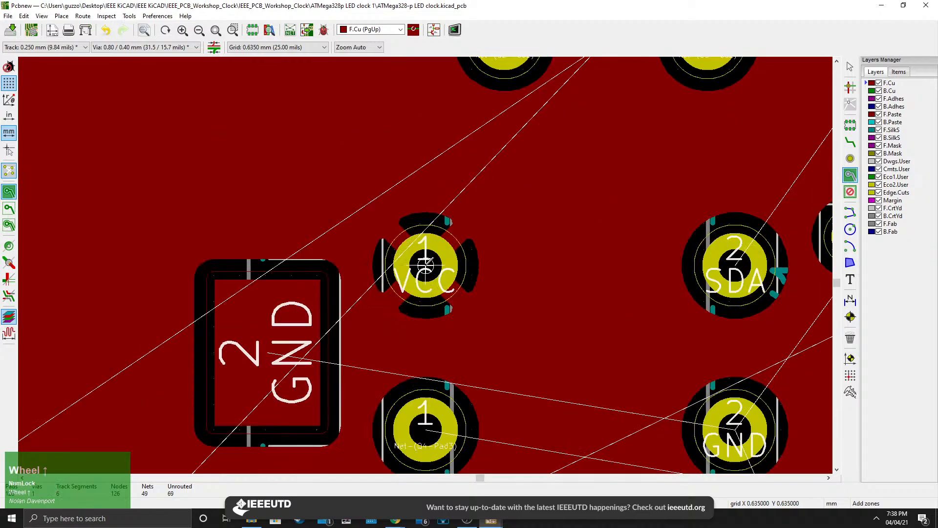
pyautogui.scroll(-4, 429, 259)
pyautogui.scroll(5, 429, 259)
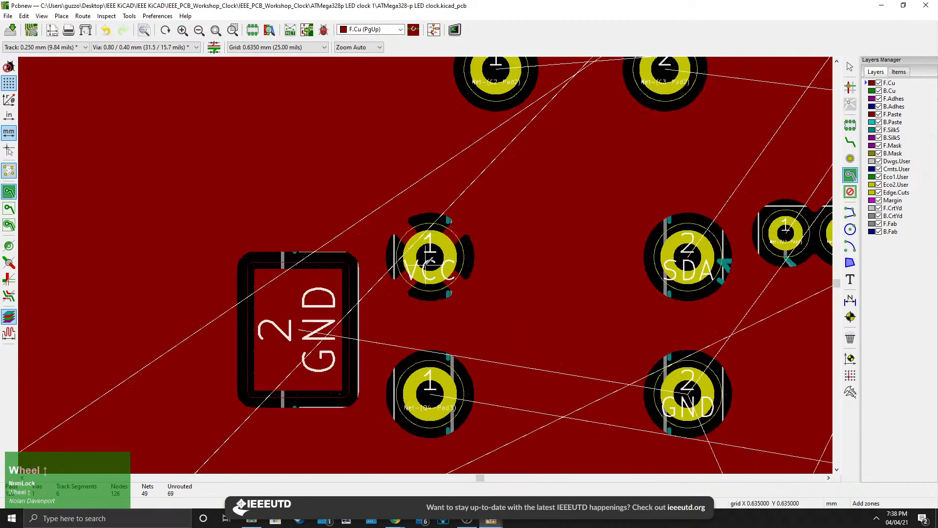
pyautogui.scroll(-6, 433, 259)
pyautogui.moveTo(546, 259); pyautogui.dragTo(337, 252, button='middle')
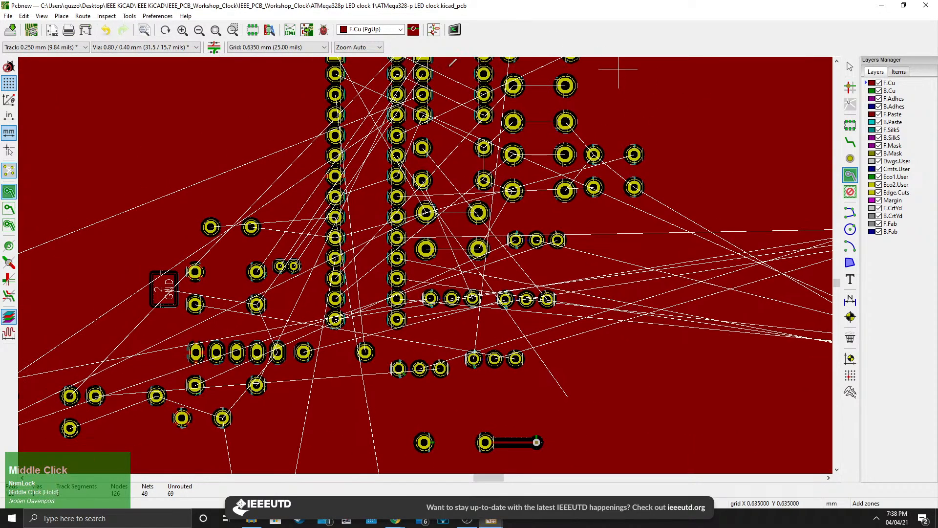
pyautogui.scroll(-4, 442, 278)
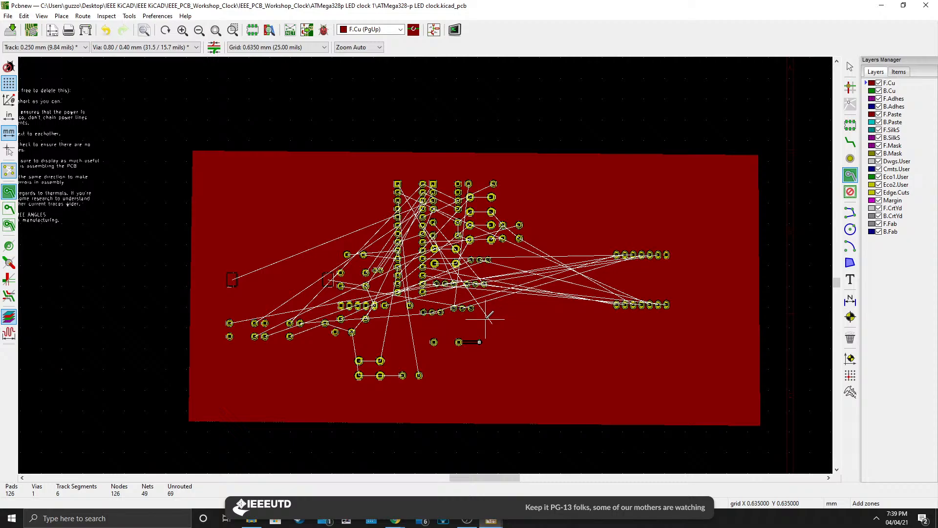
pyautogui.scroll(3, 482, 309)
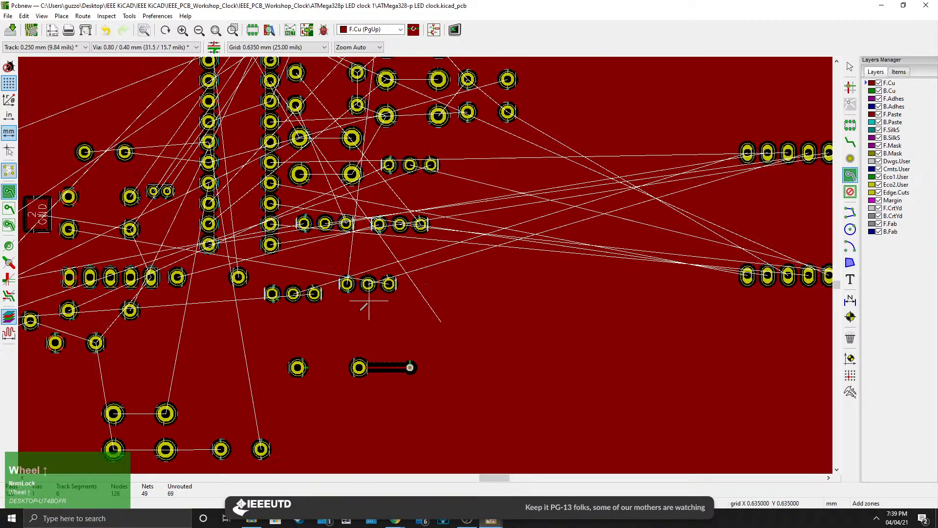
pyautogui.moveTo(376, 312); pyautogui.dragTo(457, 315, button='middle')
pyautogui.moveTo(401, 338); pyautogui.dragTo(421, 315, button='middle')
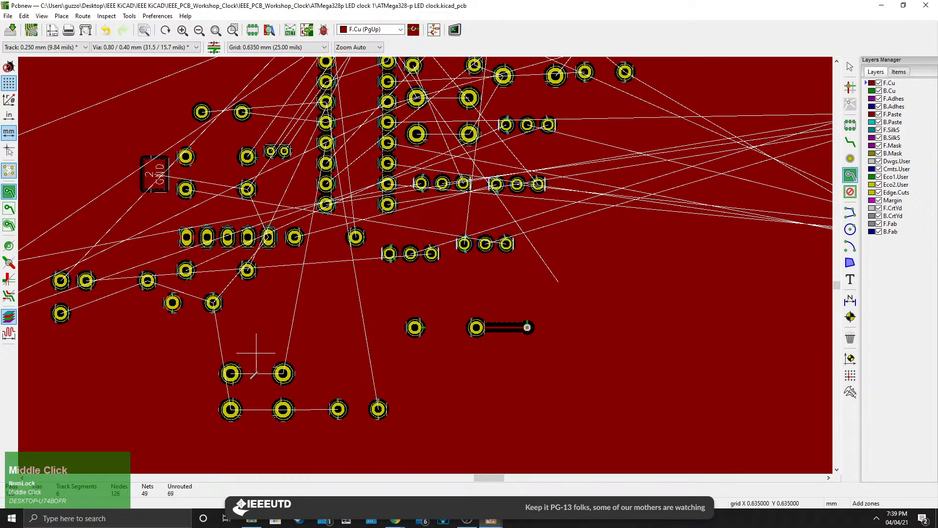
pyautogui.scroll(3, 256, 352)
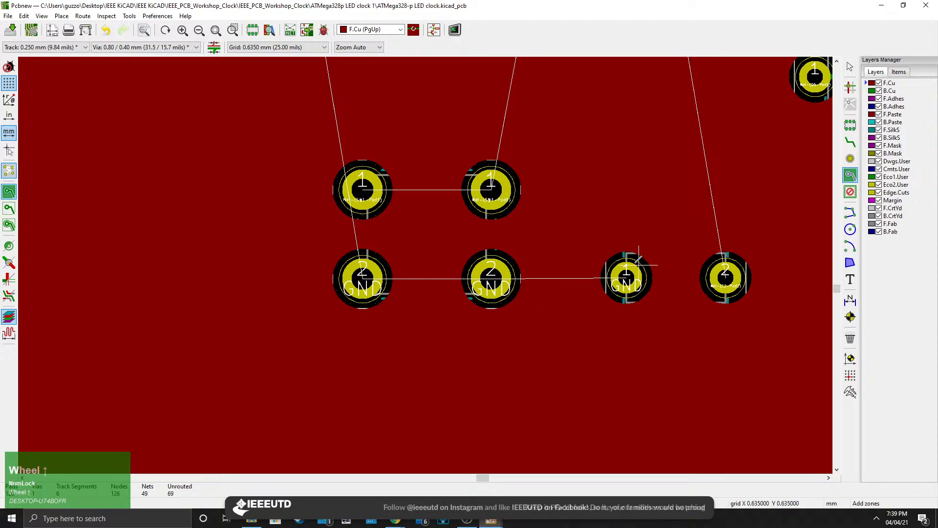
pyautogui.scroll(-2, 427, 265)
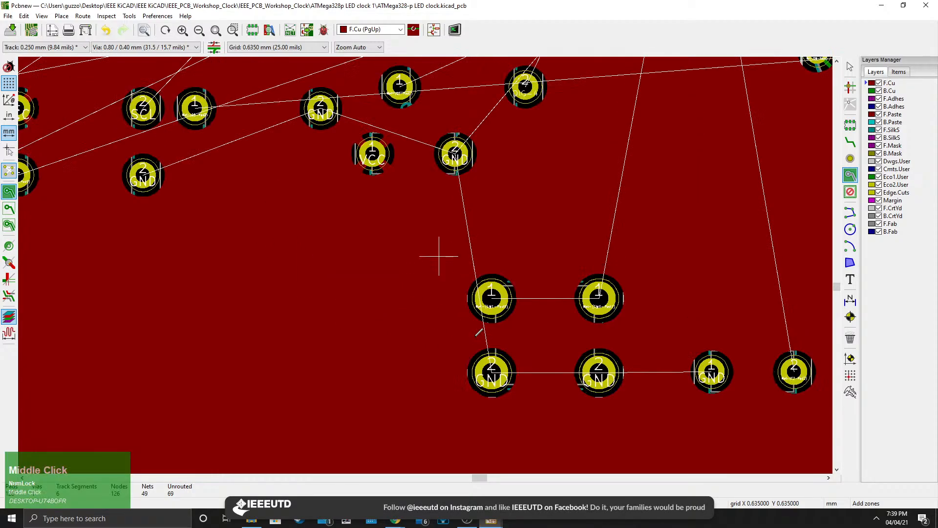
pyautogui.middleClick(440, 299)
pyautogui.scroll(-4, 468, 273)
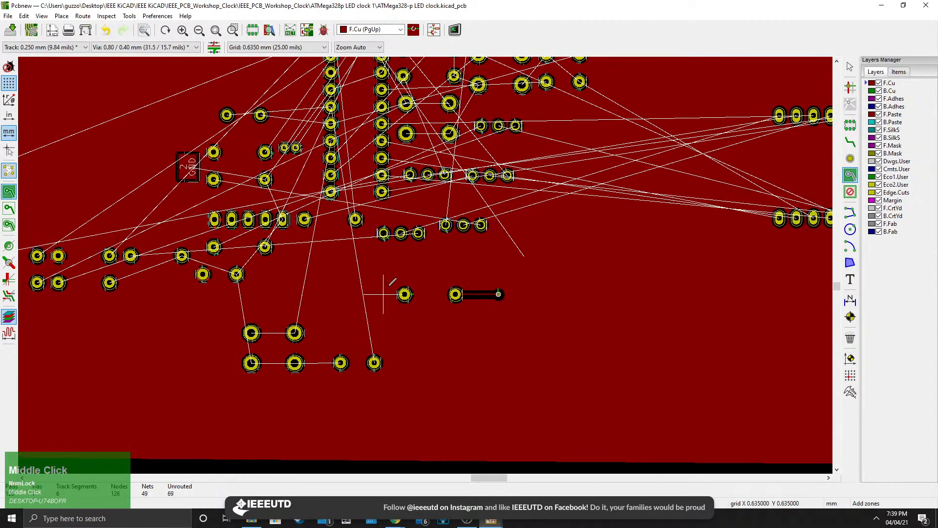
pyautogui.scroll(5, 425, 266)
pyautogui.scroll(-2, 425, 266)
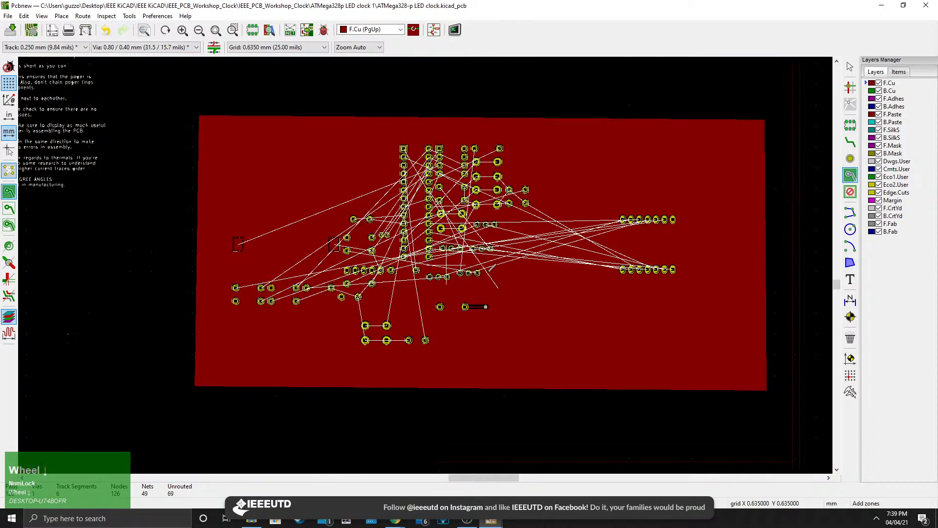
# Select the front-copper VCC zone and unfill all copper zones on the board.
pyautogui.moveTo(528, 273); pyautogui.dragTo(469, 281, button='middle')
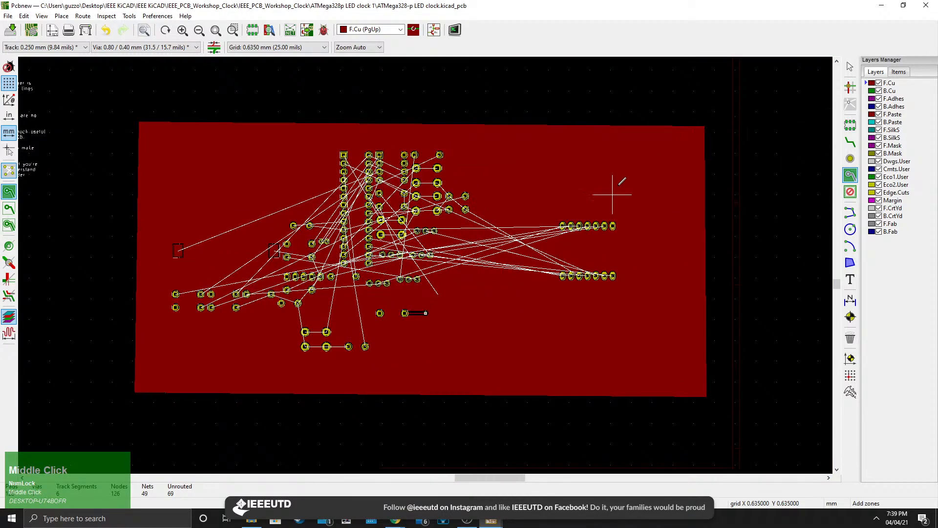
pyautogui.click(850, 66)
pyautogui.rightClick(655, 142)
pyautogui.click(696, 132)
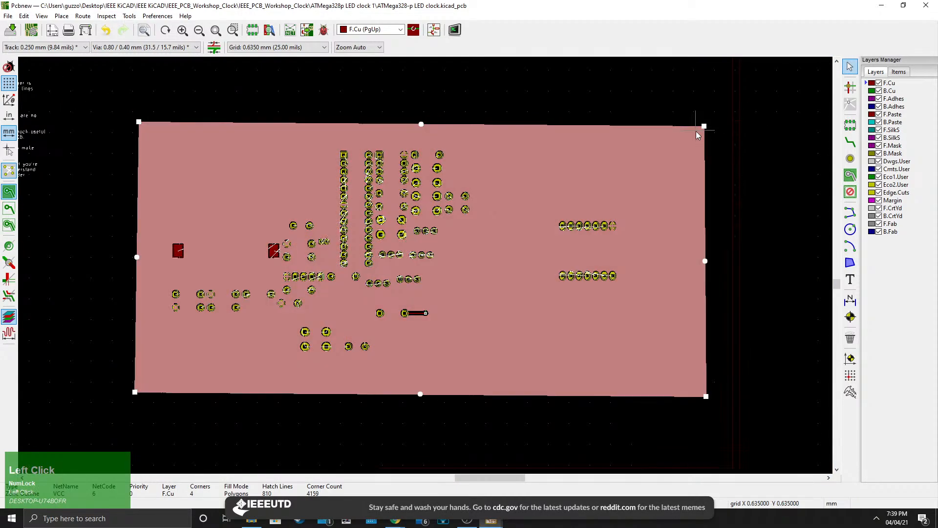
pyautogui.click(850, 175)
pyautogui.click(851, 67)
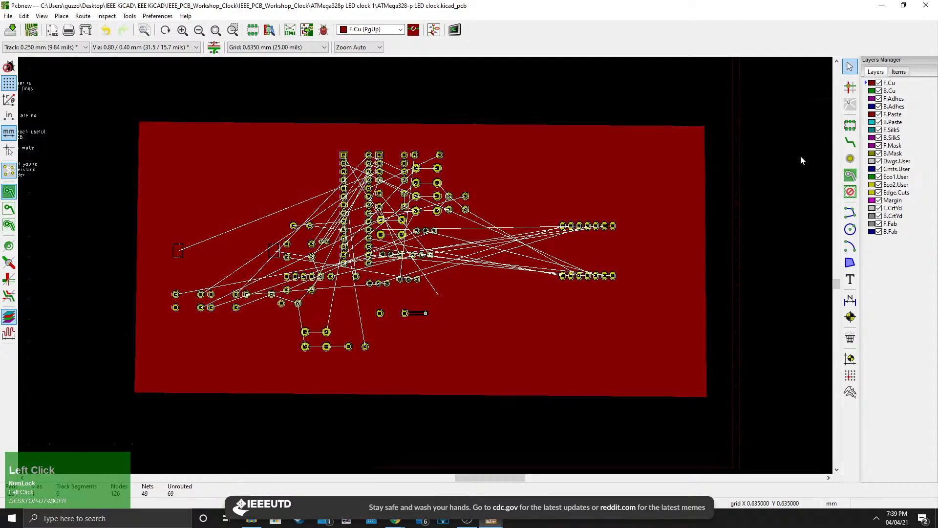
pyautogui.click(851, 175)
pyautogui.rightClick(646, 152)
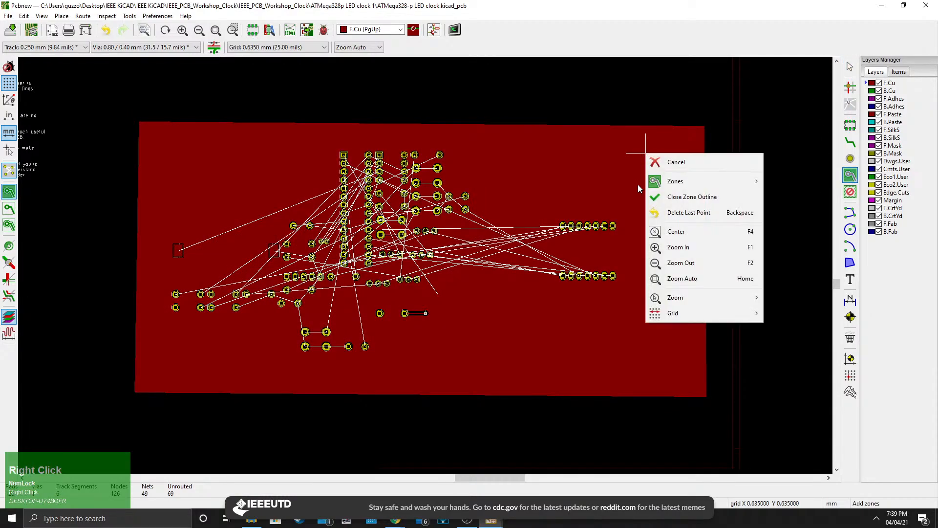
pyautogui.moveTo(694, 183)
pyautogui.click(797, 227)
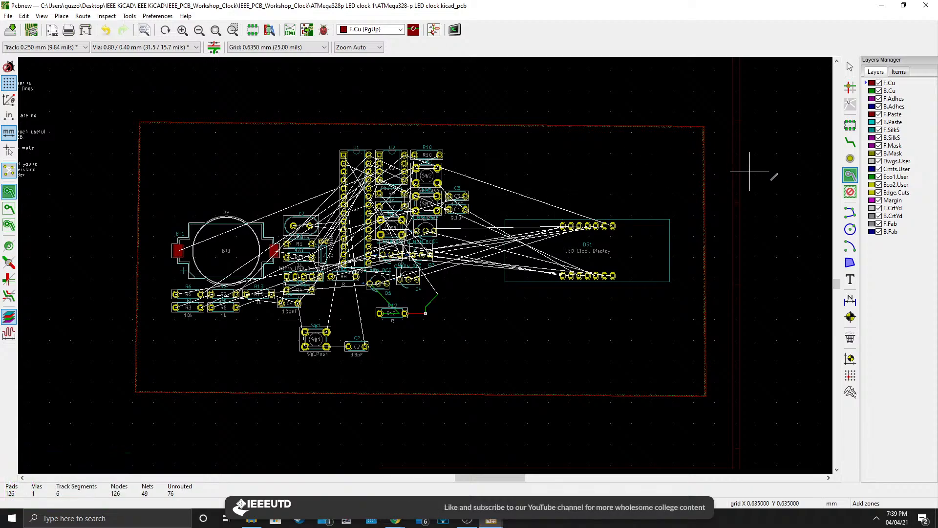
# Add a keepout area on F.Cu blocking tracks and vias, drawn as a quadrilateral near the board's upper-right corner.
pyautogui.click(851, 192)
pyautogui.click(612, 165)
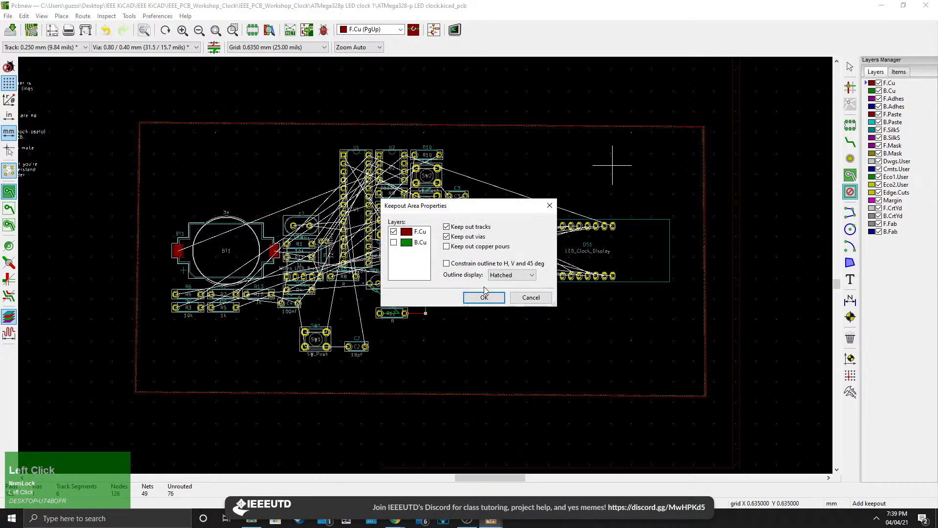
pyautogui.click(484, 297)
pyautogui.click(667, 164)
pyautogui.click(671, 190)
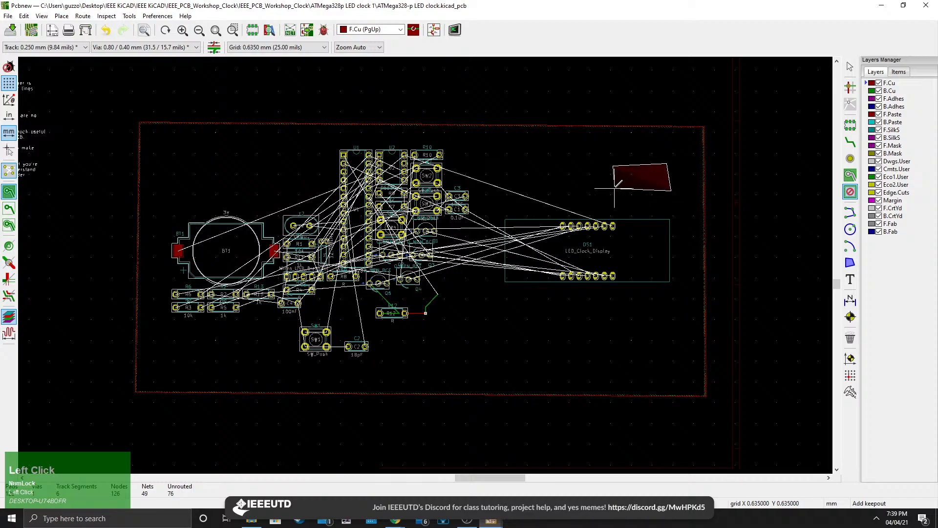
pyautogui.scroll(5, 617, 164)
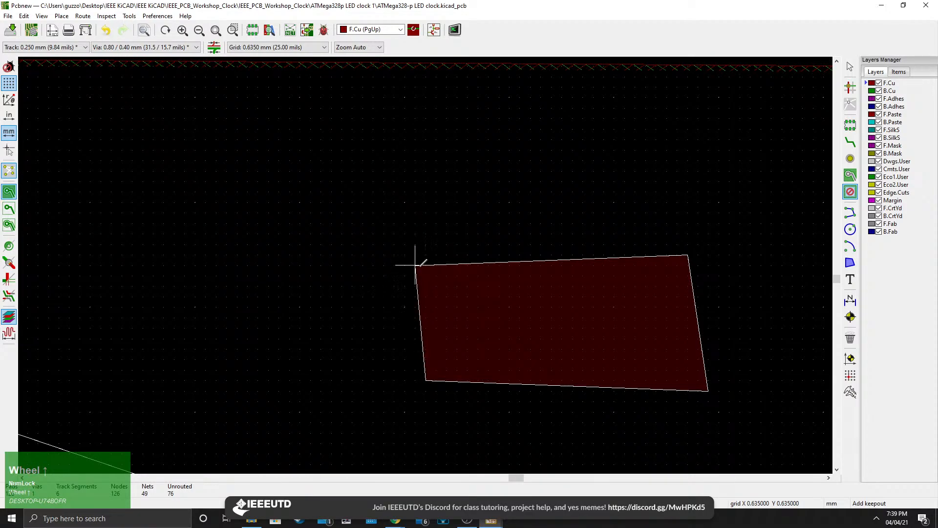
pyautogui.click(425, 261)
pyautogui.scroll(-3, 426, 264)
pyautogui.scroll(-3, 436, 260)
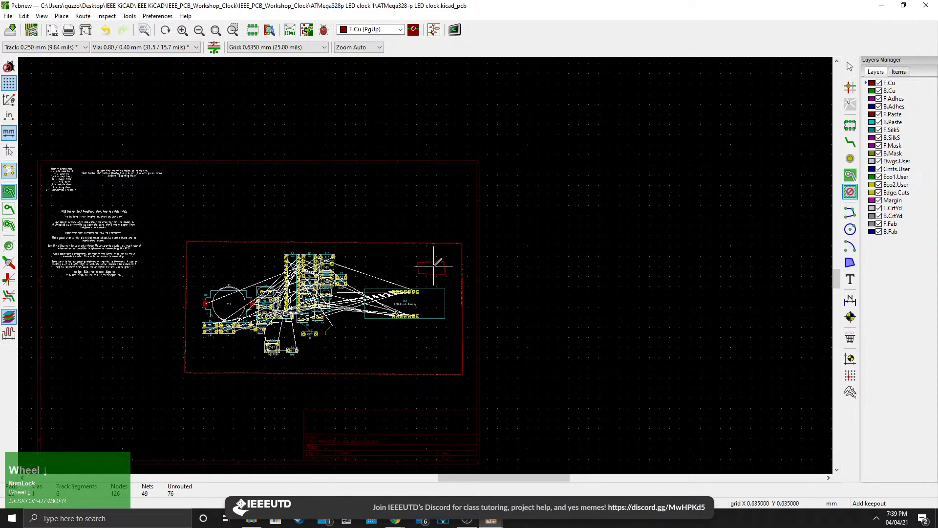
pyautogui.scroll(3, 433, 266)
pyautogui.moveTo(389, 287); pyautogui.dragTo(613, 221, button='middle')
pyautogui.scroll(-1, 561, 242)
pyautogui.moveTo(425, 265); pyautogui.dragTo(503, 248, button='middle')
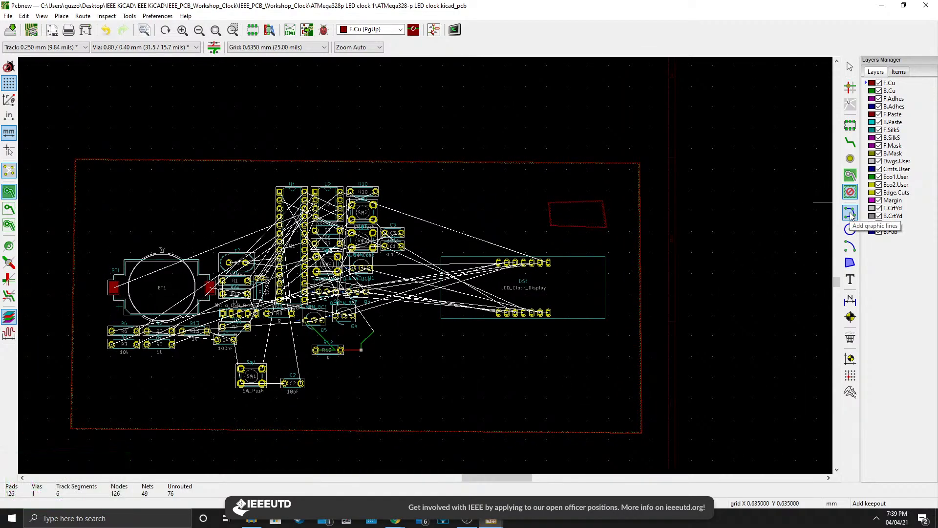
# Draw a closed pentagon outline with graphic lines on F.SilkS below the LED clock display.
pyautogui.click(850, 212)
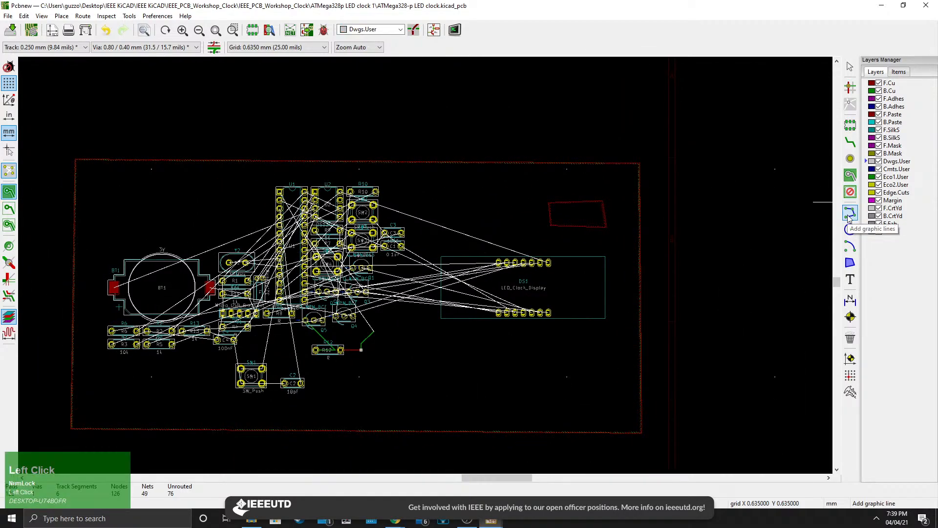
pyautogui.scroll(3, 550, 281)
pyautogui.scroll(-3, 427, 260)
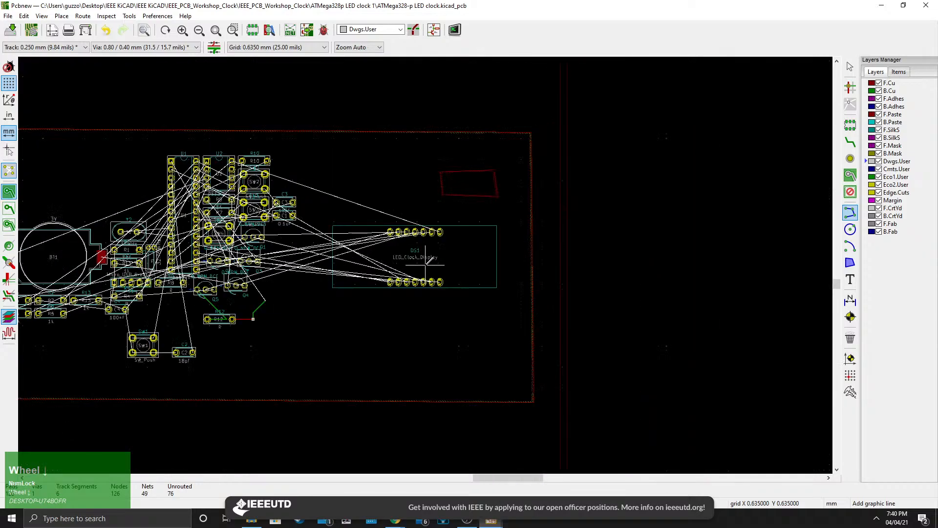
pyautogui.moveTo(404, 273); pyautogui.dragTo(483, 282, button='middle')
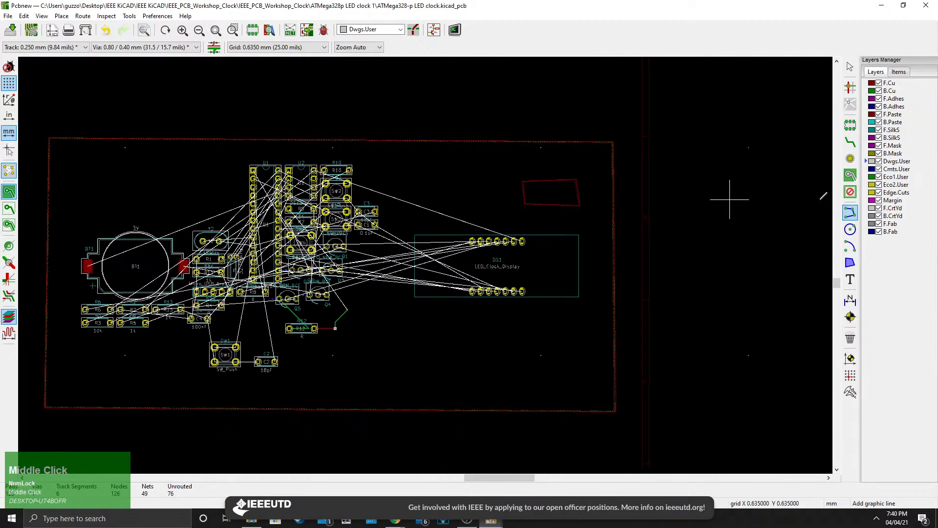
pyautogui.click(890, 130)
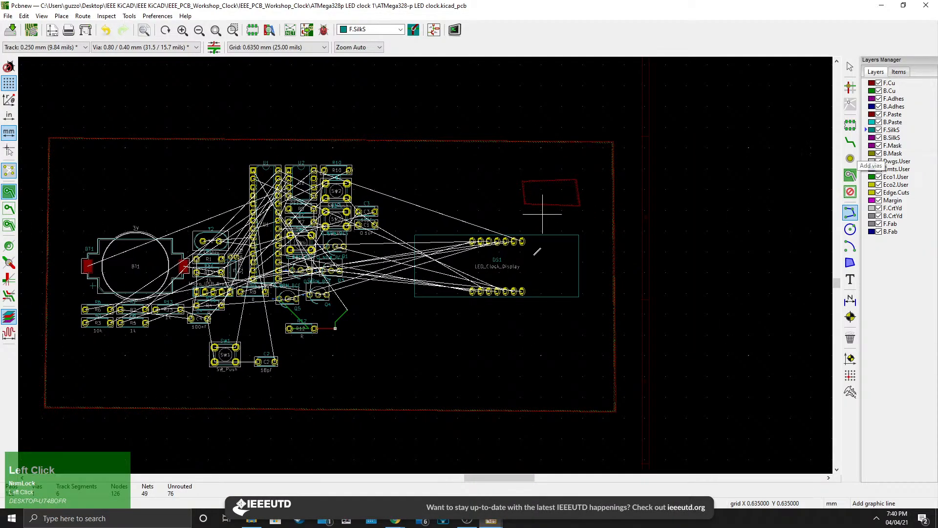
pyautogui.scroll(3, 487, 326)
pyautogui.click(394, 275)
pyautogui.click(466, 296)
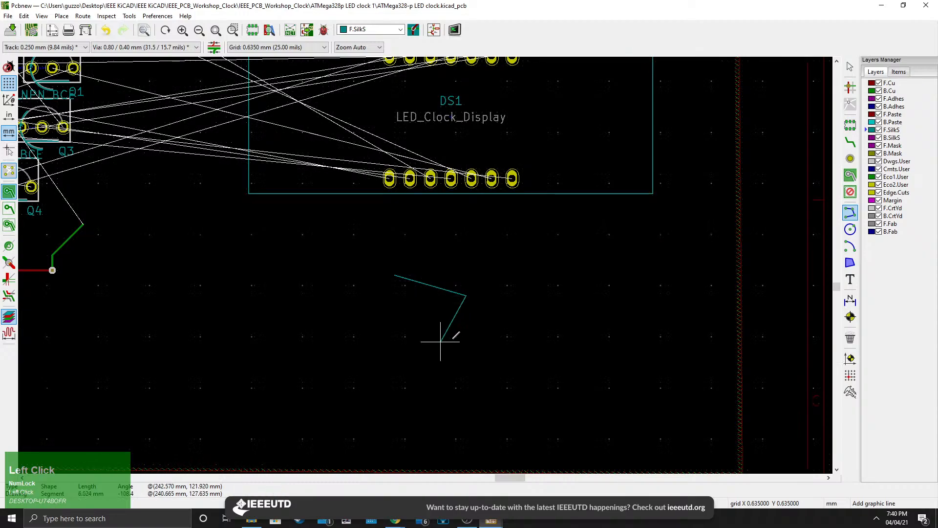
pyautogui.click(456, 378)
pyautogui.click(328, 396)
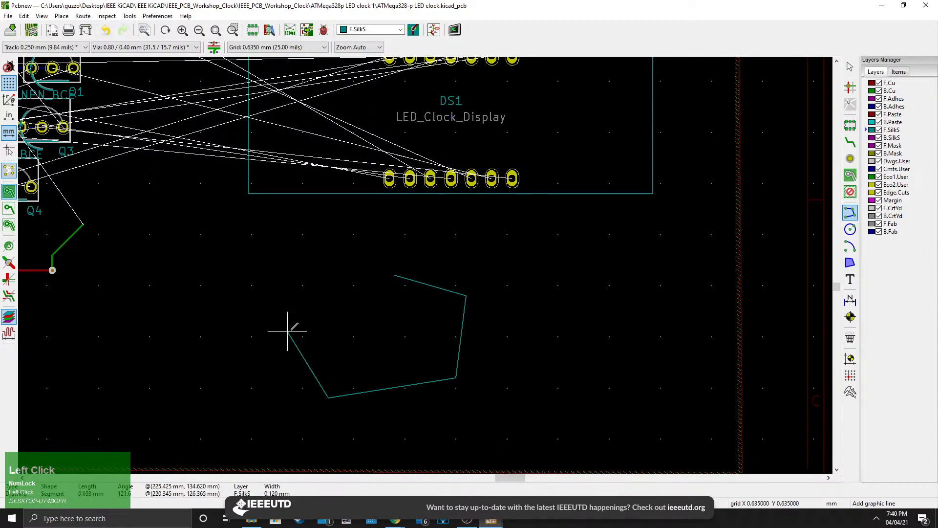
pyautogui.click(288, 325)
pyautogui.click(352, 267)
pyautogui.scroll(5, 394, 275)
pyautogui.click(478, 265)
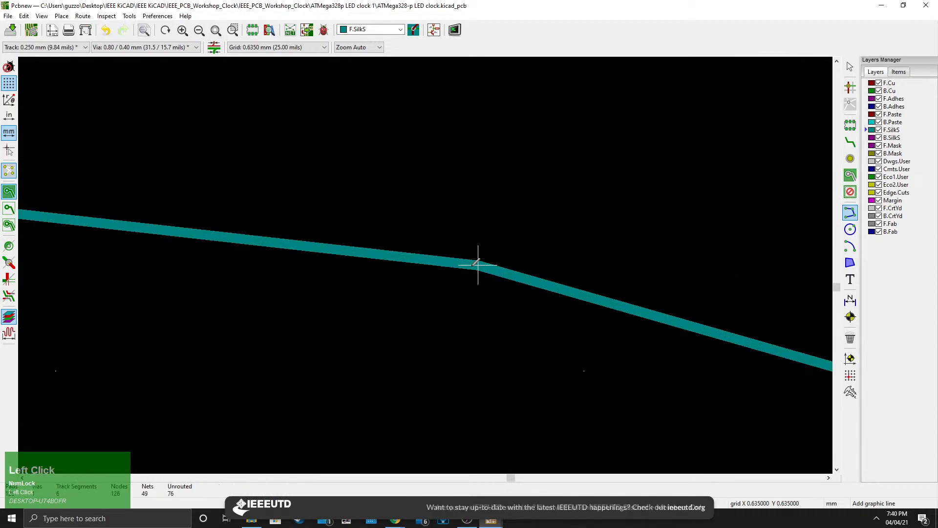
pyautogui.scroll(-5, 478, 265)
# Add two graphic circles of about 3 mm radius inside the pentagon as eyes on F.SilkS.
pyautogui.click(850, 230)
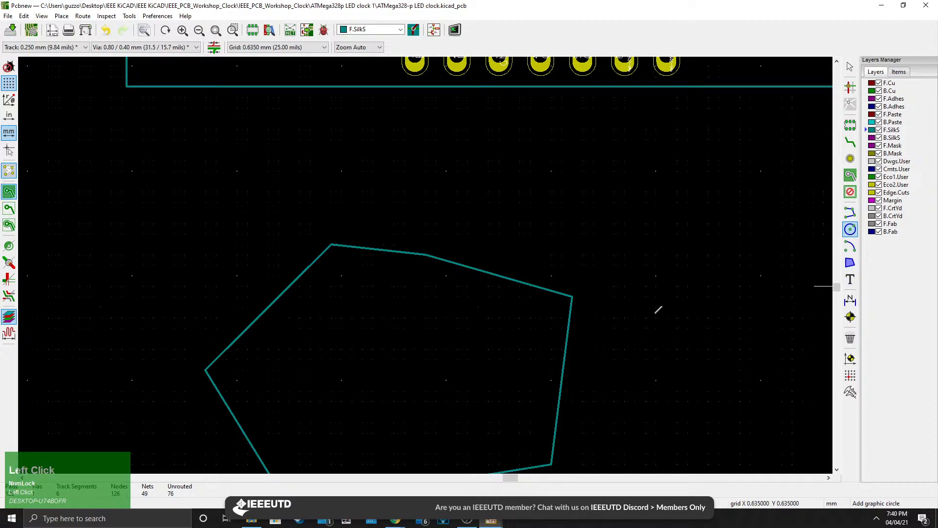
pyautogui.click(278, 338)
pyautogui.click(445, 316)
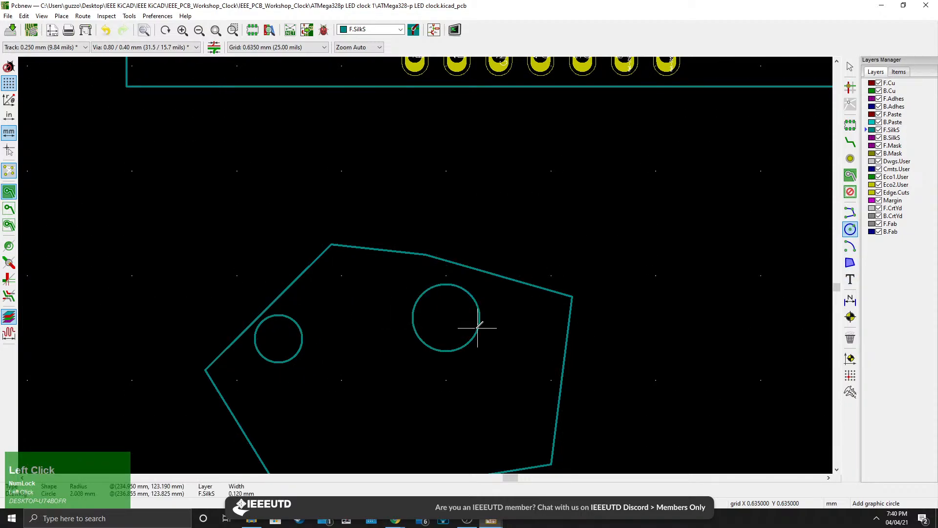
pyautogui.click(467, 326)
pyautogui.moveTo(487, 381); pyautogui.dragTo(478, 273, button='middle')
# Draw a graphic arc below the circles inside the pentagon as a smile on F.SilkS.
pyautogui.click(850, 246)
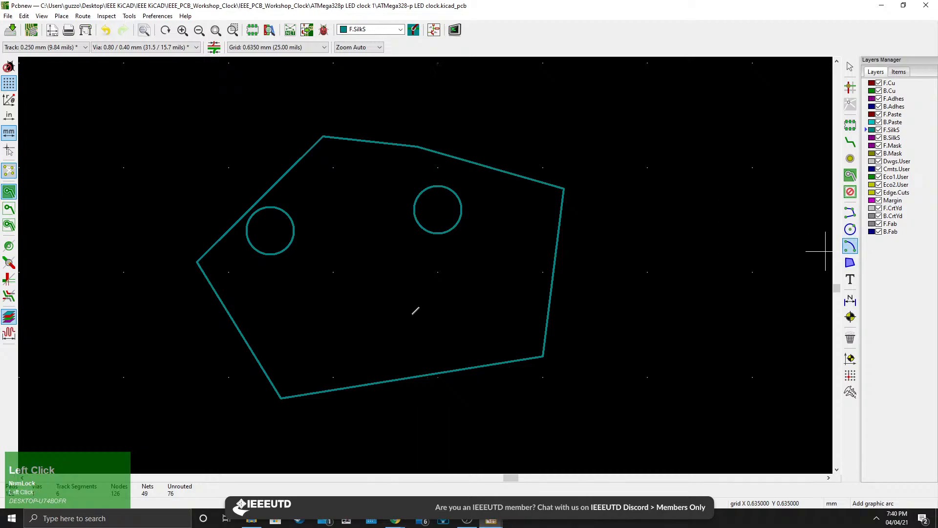
pyautogui.click(364, 251)
pyautogui.click(323, 336)
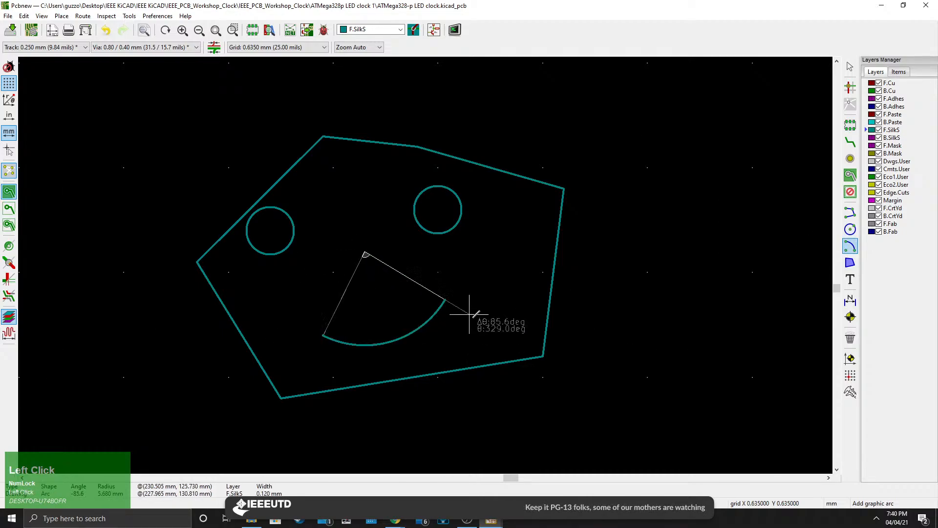
pyautogui.click(472, 314)
pyautogui.scroll(-1, 343, 241)
pyautogui.moveTo(426, 265); pyautogui.dragTo(410, 291, button='middle')
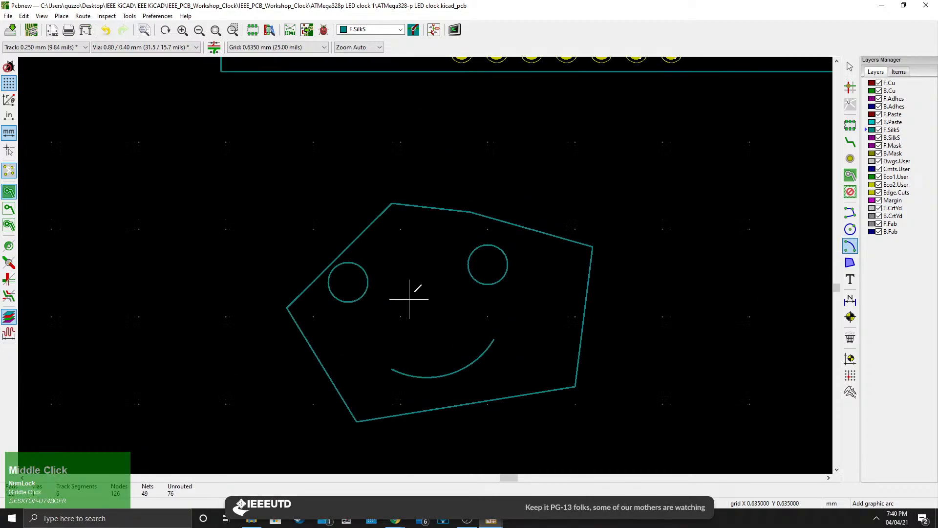
# Open the 3D viewer and inspect the board with the new silkscreen face, then close it.
pyautogui.click(850, 212)
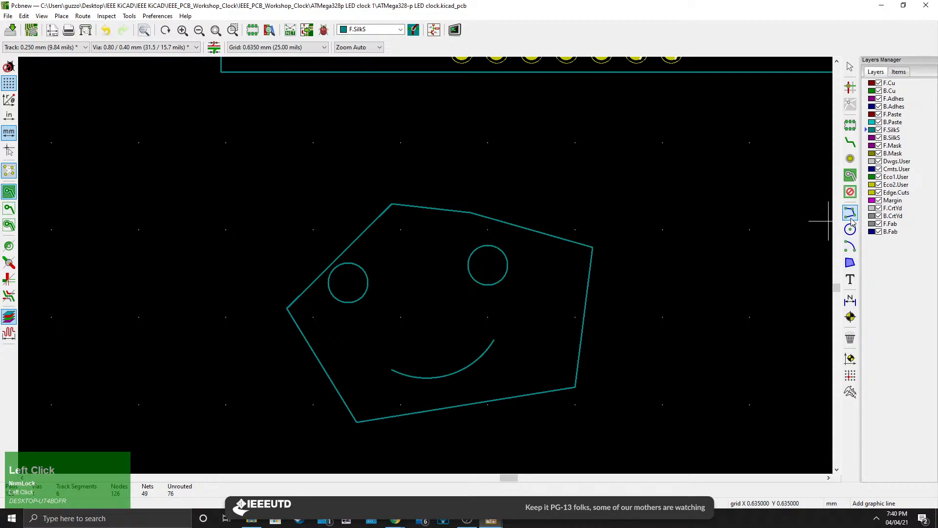
pyautogui.click(42, 16)
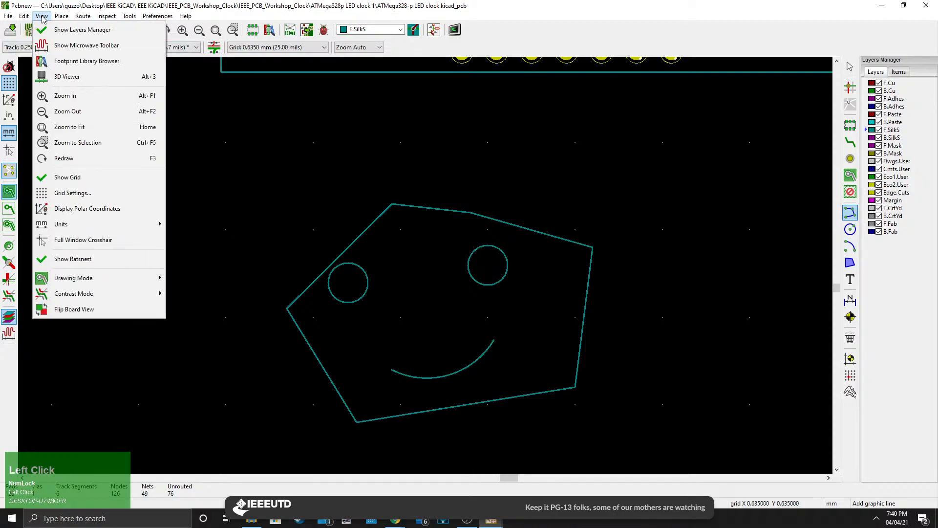
pyautogui.click(69, 76)
pyautogui.scroll(2, 601, 338)
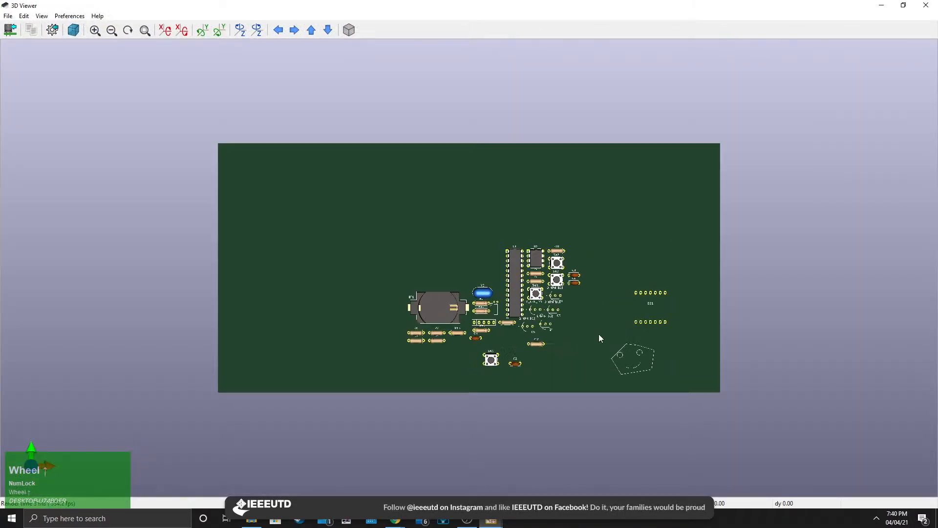
pyautogui.moveTo(606, 364); pyautogui.dragTo(577, 339)
pyautogui.scroll(5, 687, 383)
pyautogui.moveTo(687, 383); pyautogui.dragTo(473, 299, button='middle')
pyautogui.scroll(5, 473, 299)
pyautogui.scroll(-6, 550, 354)
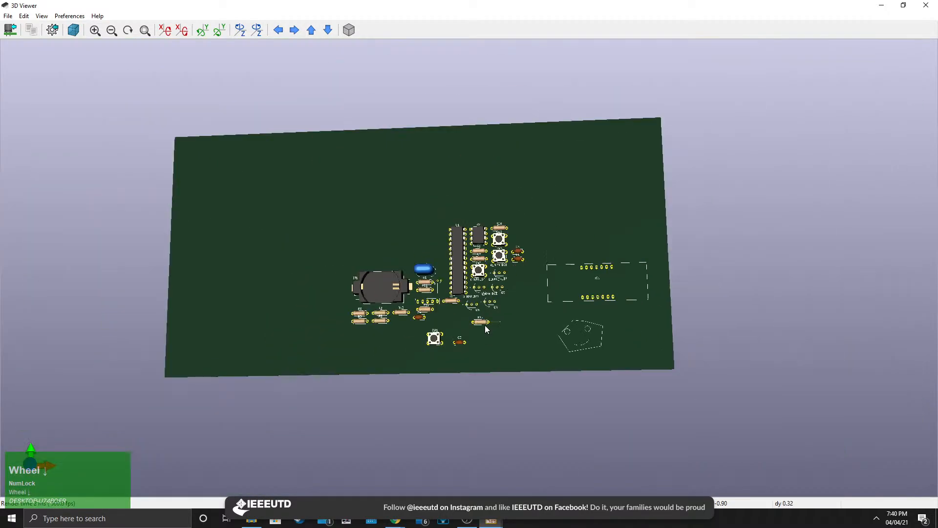
pyautogui.click(926, 5)
# Draw a filled triangular graphic polygon on F.SilkS to the right of the pentagon face.
pyautogui.scroll(-4, 428, 263)
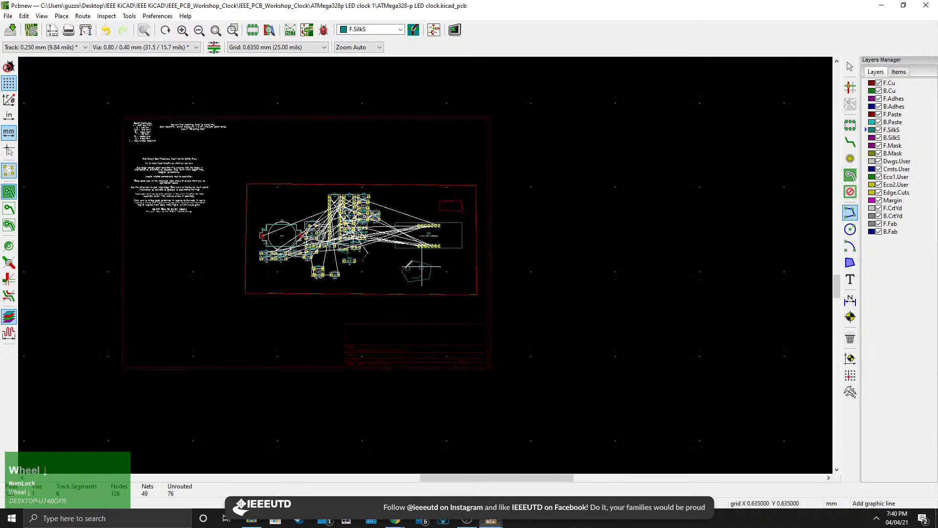
pyautogui.scroll(3, 428, 263)
pyautogui.moveTo(425, 264); pyautogui.dragTo(436, 308, button='middle')
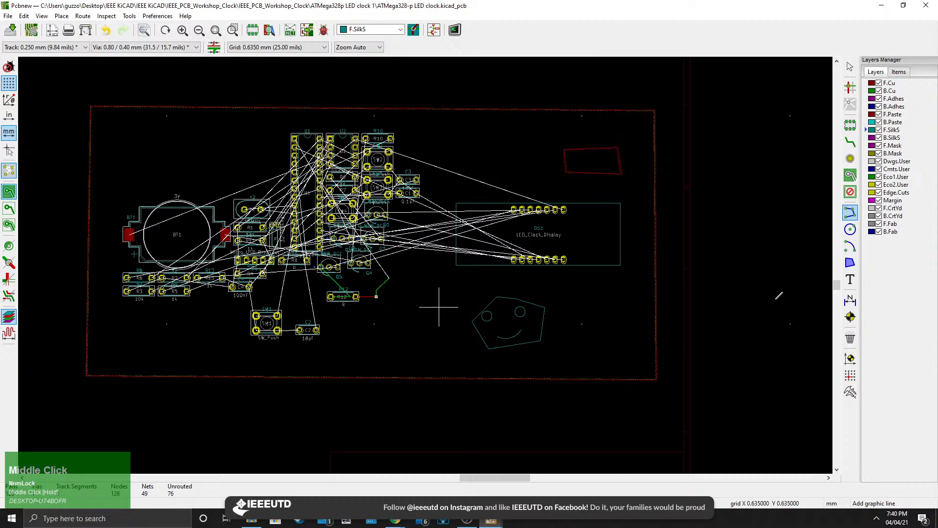
pyautogui.click(850, 267)
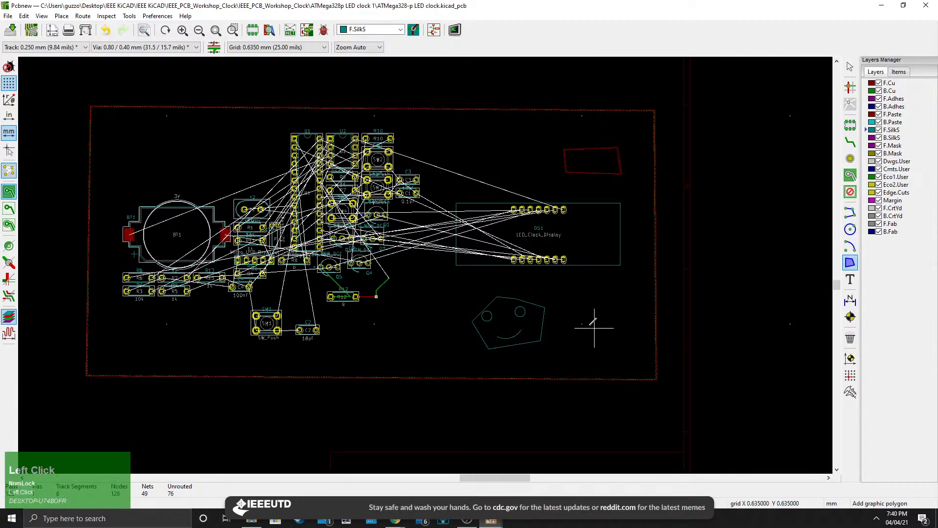
pyautogui.click(576, 305)
pyautogui.click(566, 330)
pyautogui.click(607, 330)
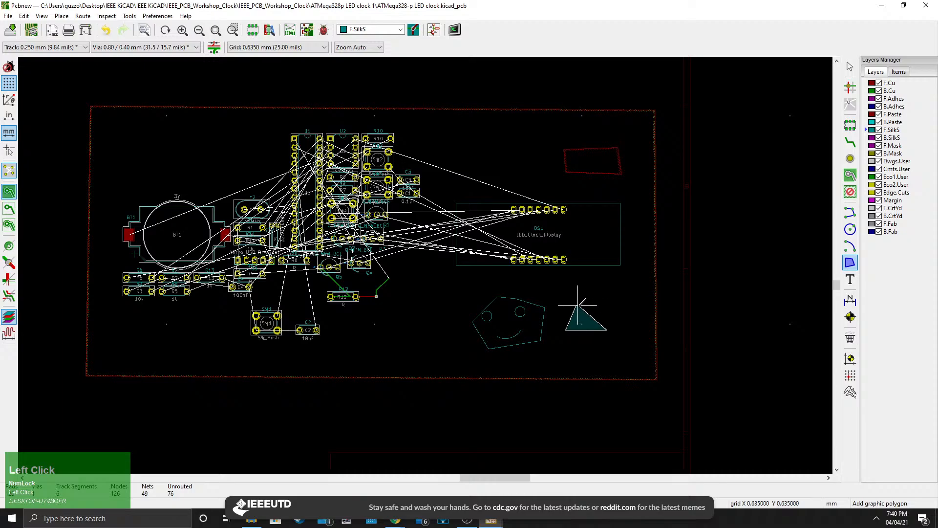
pyautogui.scroll(5, 576, 305)
pyautogui.click(417, 266)
pyautogui.scroll(-3, 509, 213)
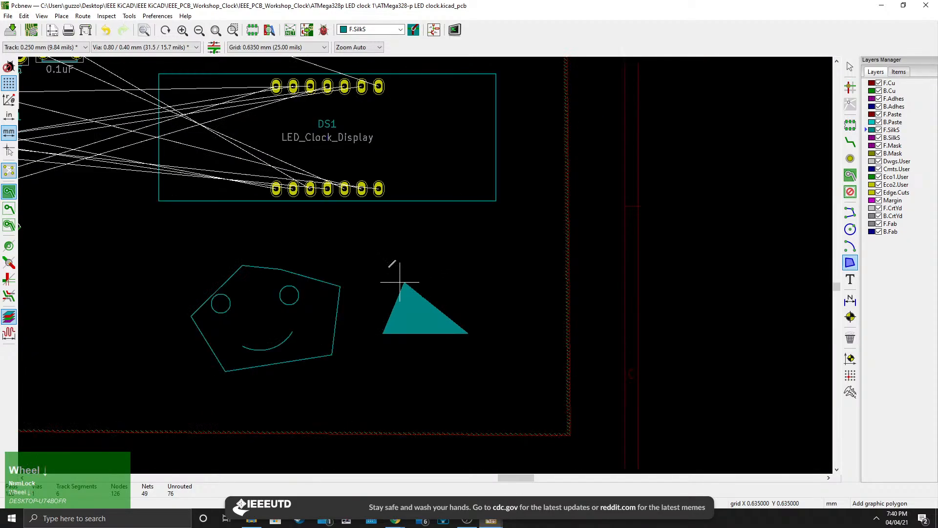
# Open the 3D viewer and examine the silkscreen face and triangle up close, then close it.
pyautogui.click(41, 16)
pyautogui.click(56, 78)
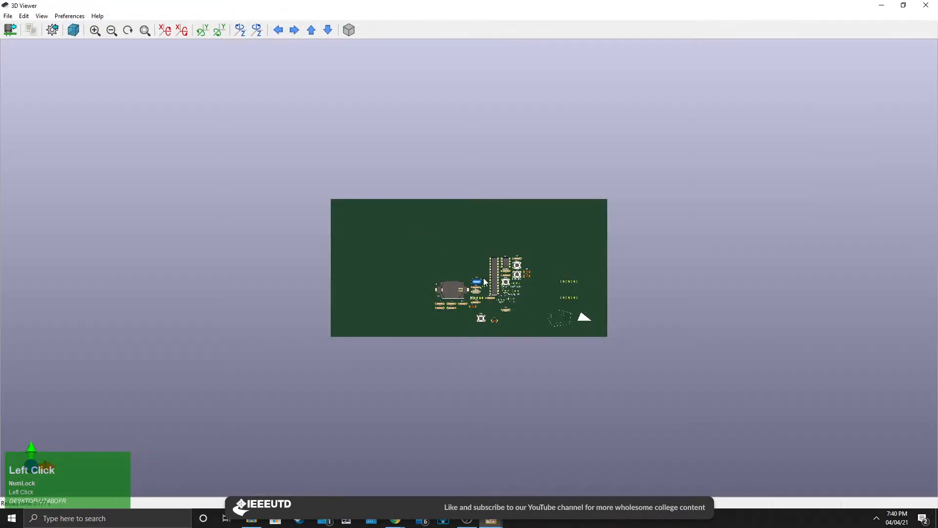
pyautogui.moveTo(598, 321); pyautogui.dragTo(517, 298)
pyautogui.scroll(3, 517, 298)
pyautogui.moveTo(717, 388); pyautogui.dragTo(643, 359, button='middle')
pyautogui.scroll(6, 643, 359)
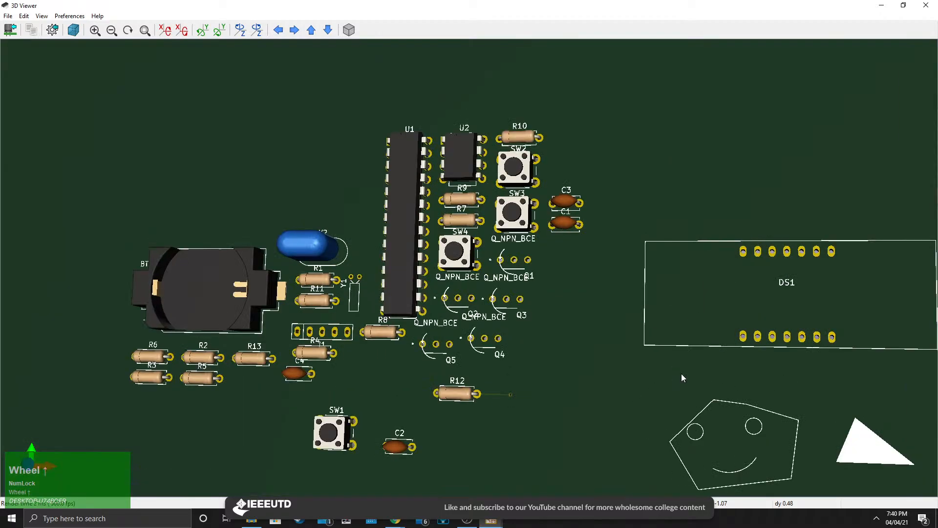
pyautogui.middleClick(664, 352)
pyautogui.click(926, 5)
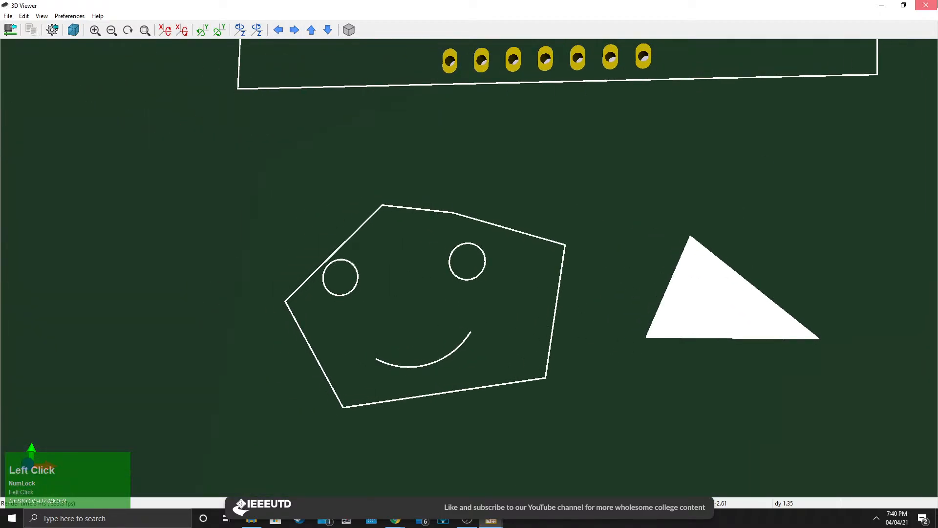
pyautogui.click(853, 279)
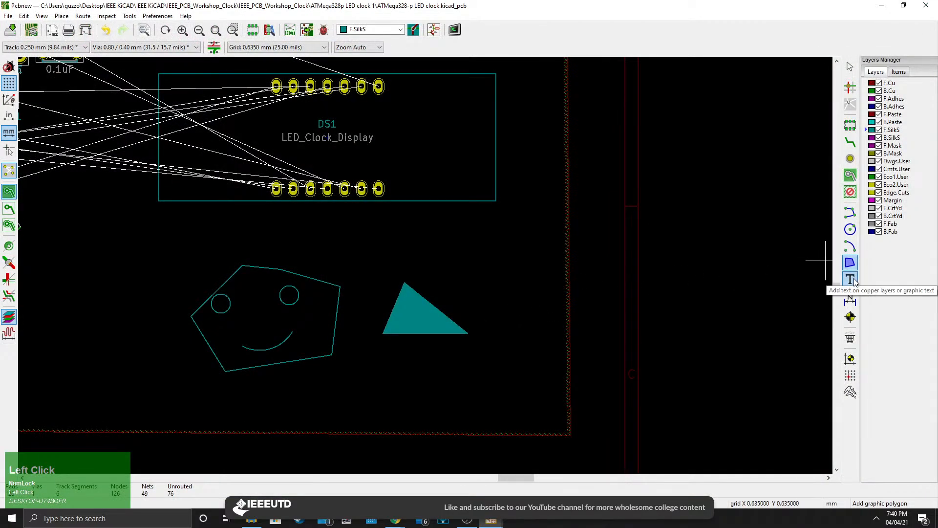
# Add the silkscreen text "hello" on F.SilkS above the triangle.
pyautogui.click(388, 240)
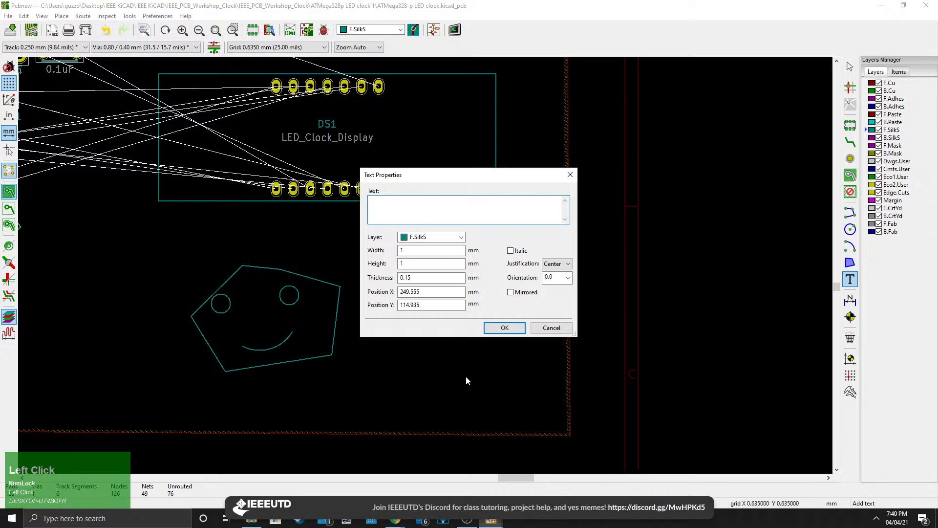
pyautogui.write('hello')
pyautogui.click(504, 328)
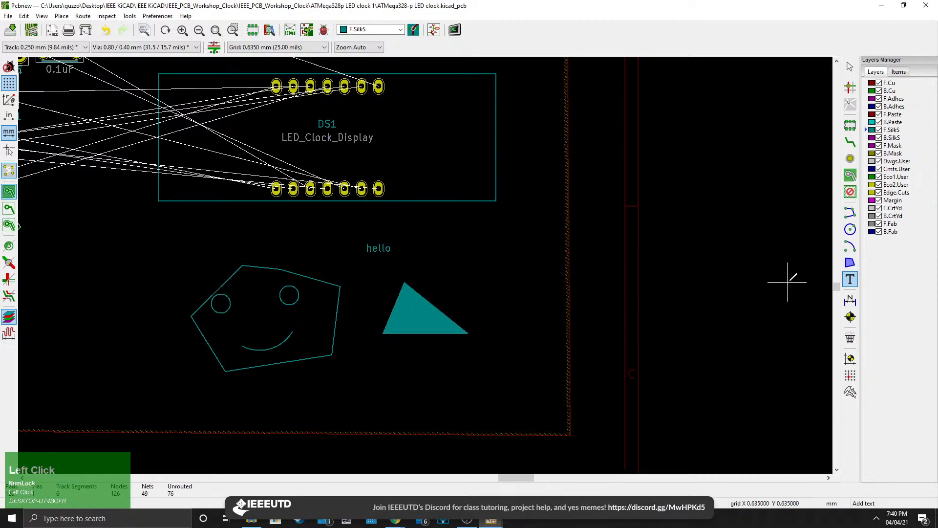
# Open the 3D viewer and inspect the "hello" text on the board, then close it.
pyautogui.click(40, 16)
pyautogui.click(59, 76)
pyautogui.scroll(5, 607, 324)
pyautogui.moveTo(607, 324); pyautogui.dragTo(427, 297, button='middle')
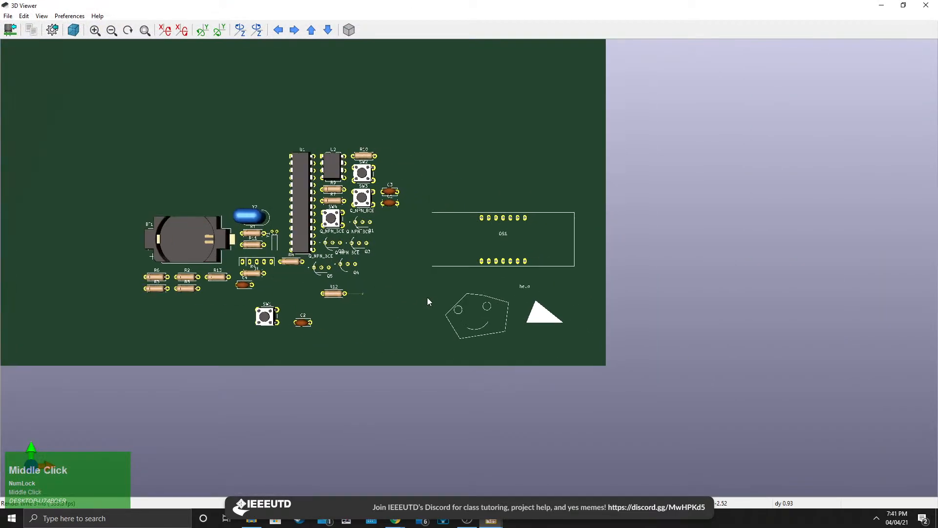
pyautogui.scroll(8, 427, 297)
pyautogui.moveTo(601, 337); pyautogui.dragTo(452, 267, button='middle')
pyautogui.scroll(6, 452, 267)
pyautogui.scroll(-4, 387, 254)
pyautogui.moveTo(387, 254); pyautogui.dragTo(505, 292, button='middle')
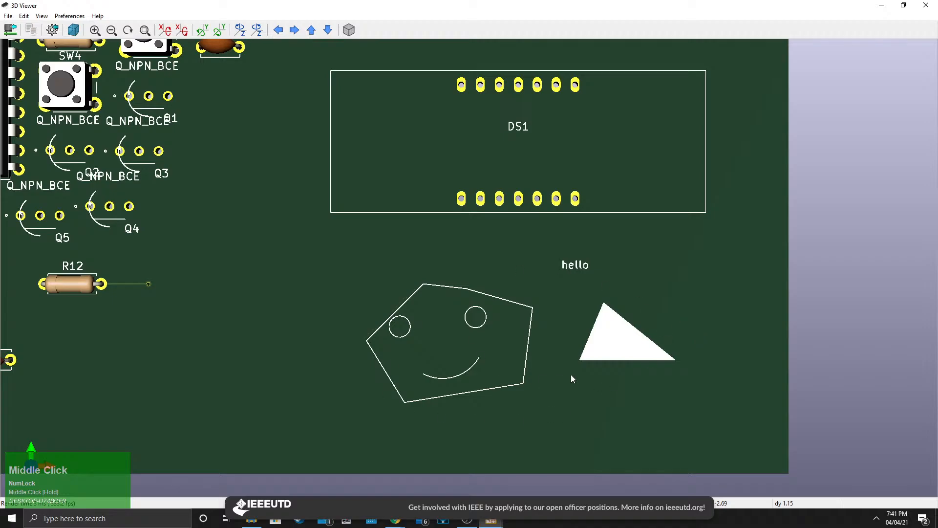
pyautogui.moveTo(653, 295); pyautogui.dragTo(409, 281)
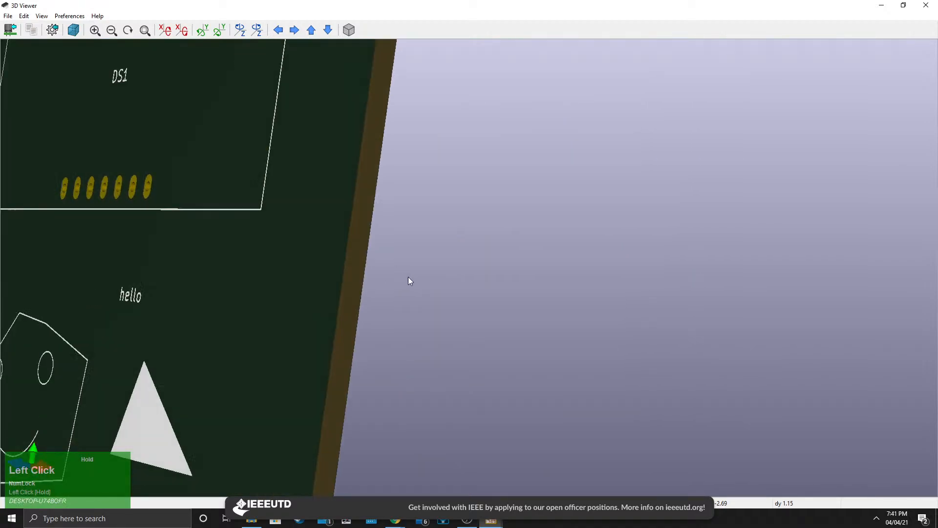
pyautogui.scroll(-5, 518, 287)
pyautogui.click(926, 5)
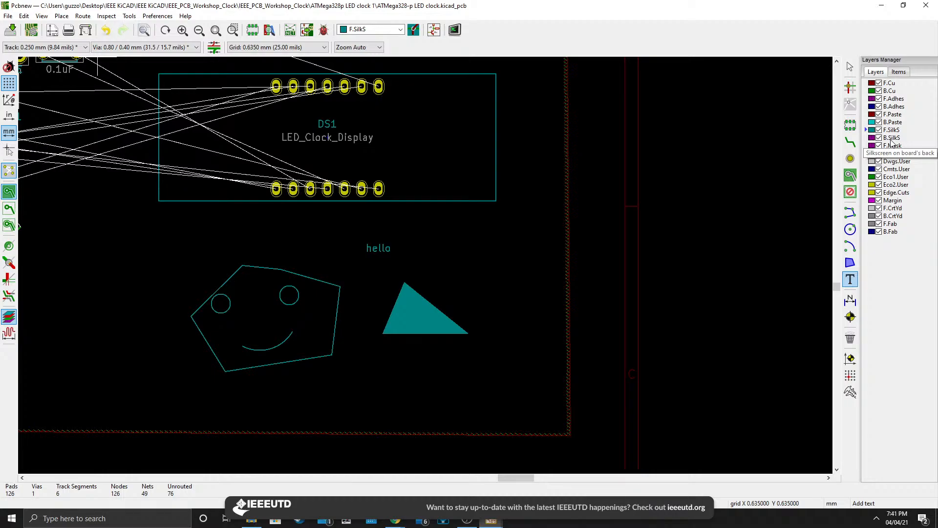
# Switch to the B.SilkS layer and add the mirrored text "back" to the right of "hello".
pyautogui.click(891, 138)
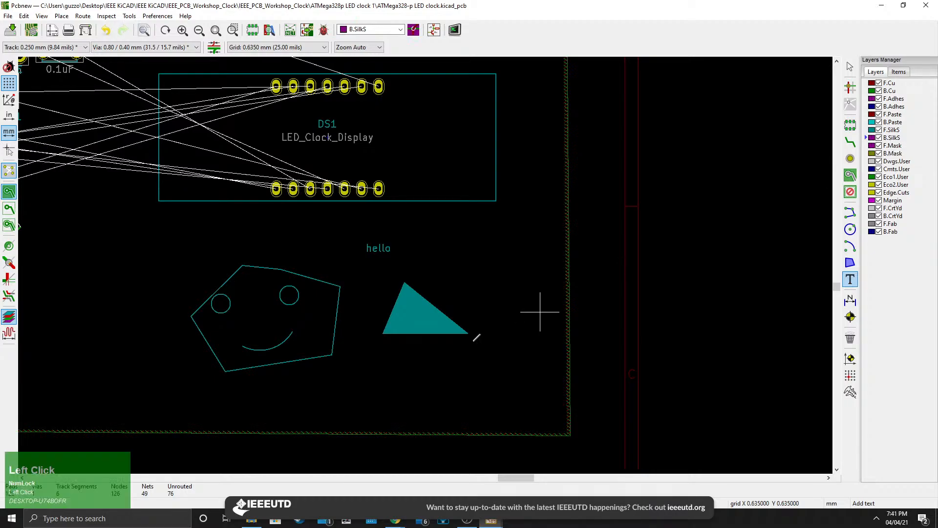
pyautogui.click(446, 242)
pyautogui.write('back')
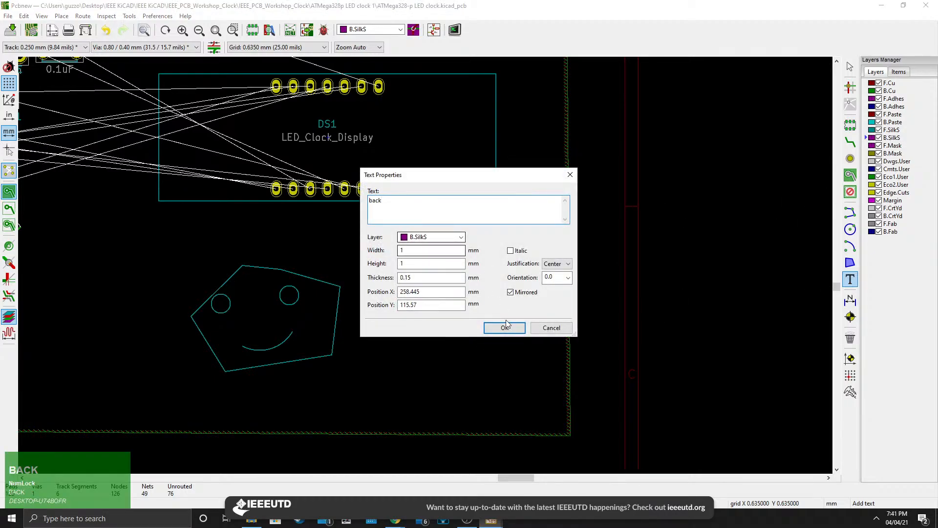
pyautogui.click(505, 326)
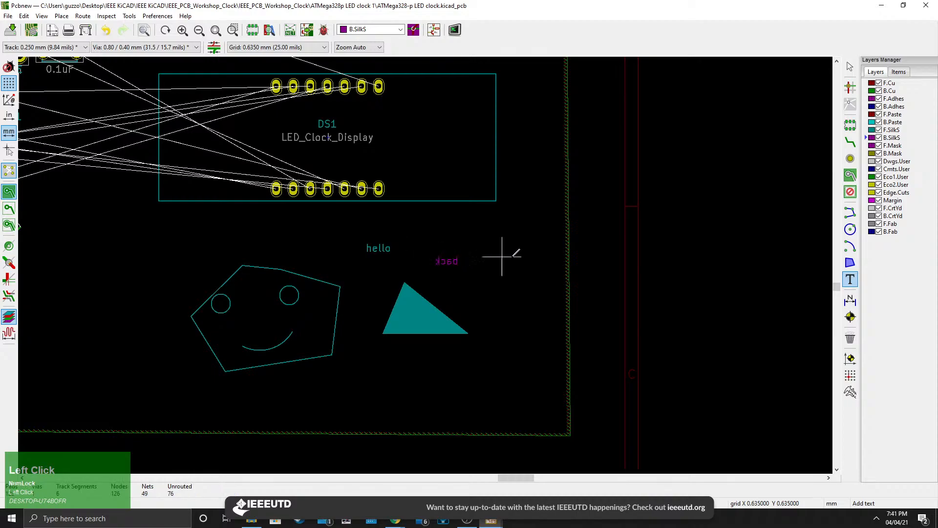
# Open the 3D viewer to check the back-side text, then close it.
pyautogui.scroll(1, 435, 269)
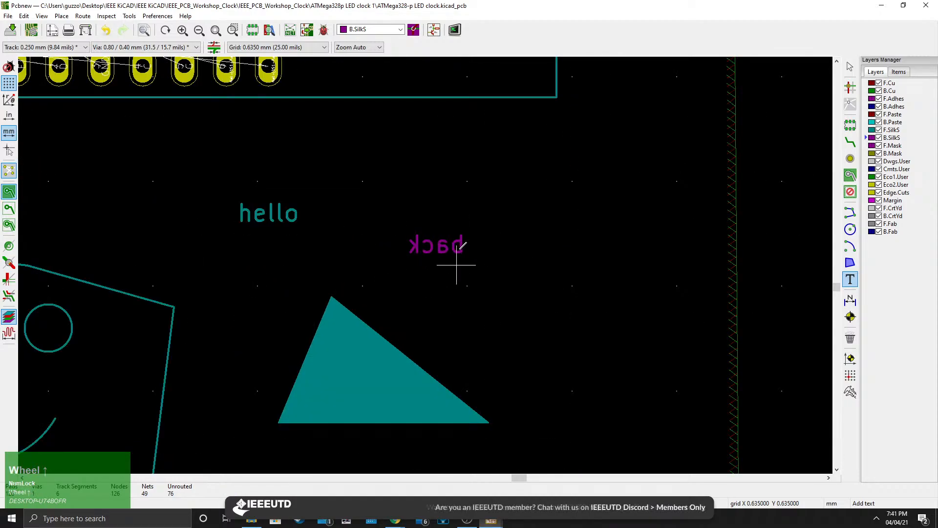
pyautogui.scroll(-1, 450, 264)
pyautogui.click(8, 16)
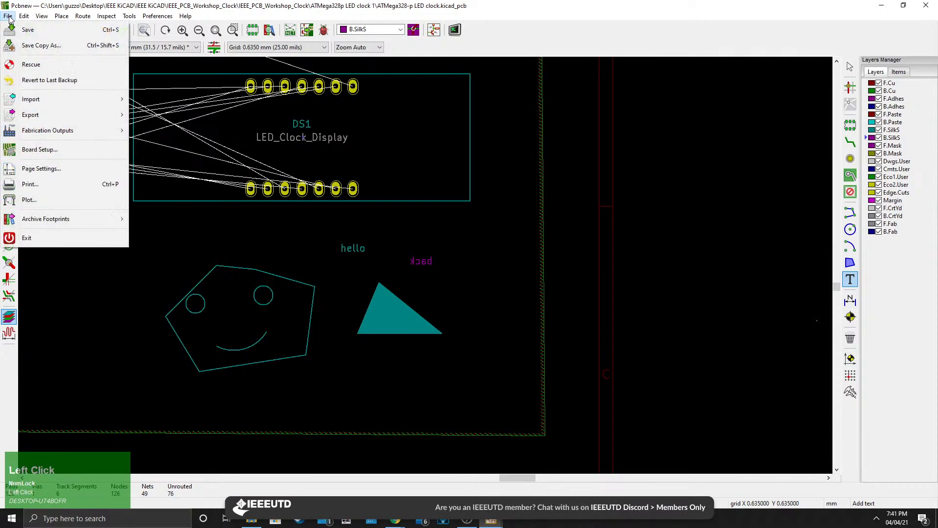
pyautogui.click(42, 16)
pyautogui.click(42, 16)
pyautogui.click(67, 77)
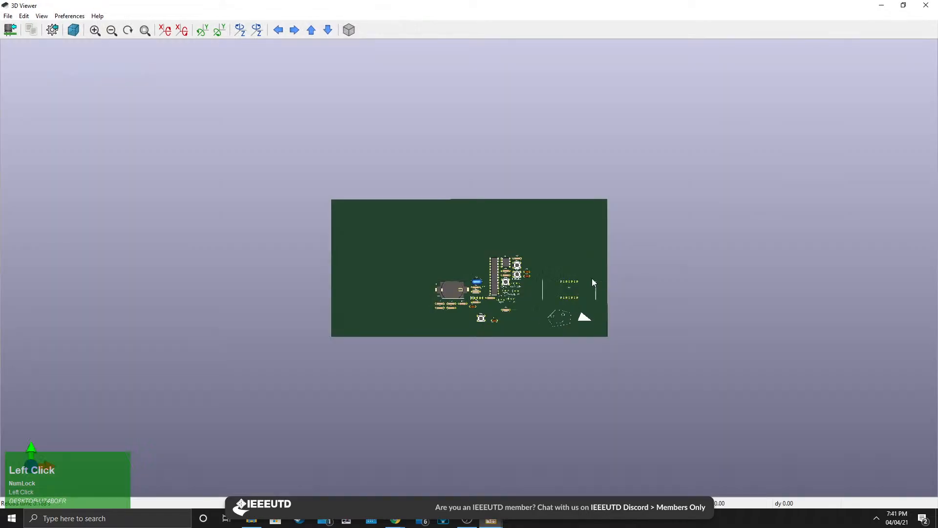
pyautogui.moveTo(342, 244); pyautogui.dragTo(295, 274)
pyautogui.scroll(3, 228, 307)
pyautogui.moveTo(228, 308); pyautogui.dragTo(163, 375)
pyautogui.click(926, 5)
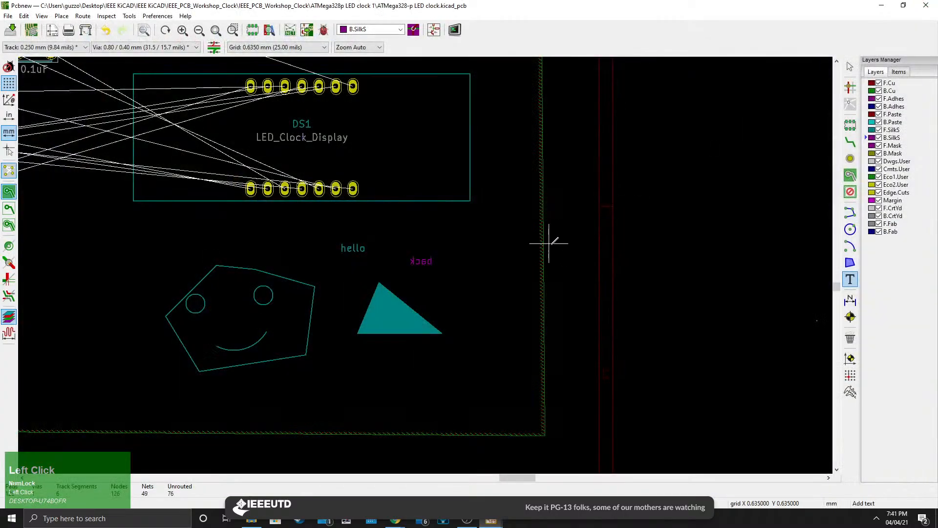
# Open the user grid settings and close them without changes.
pyautogui.scroll(-2, 442, 278)
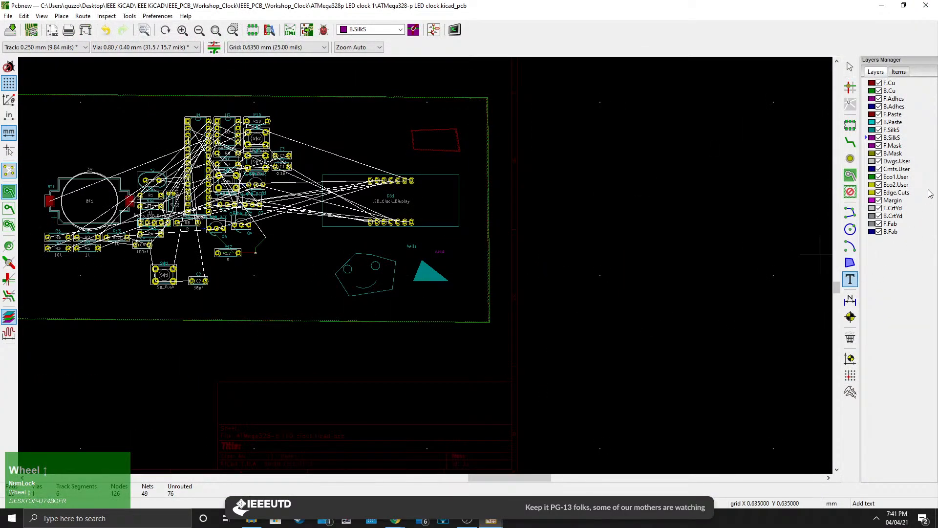
pyautogui.scroll(-3, 426, 262)
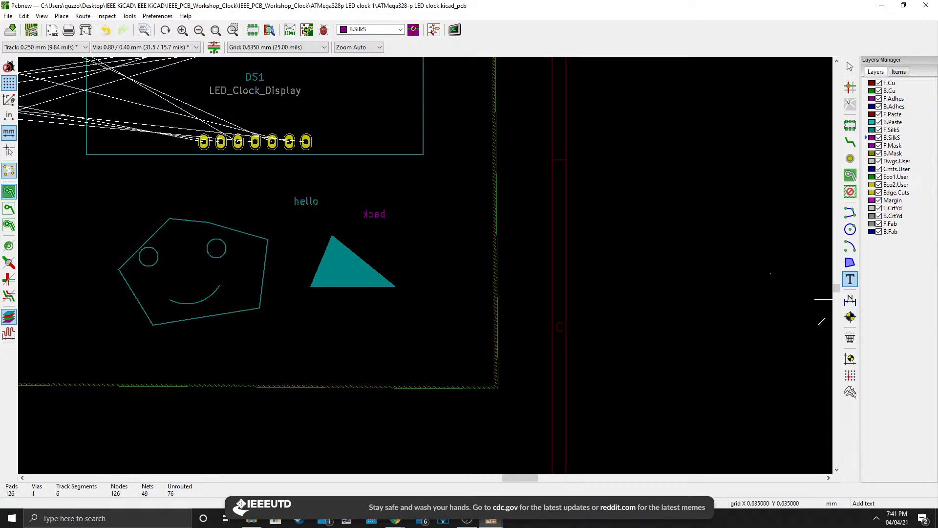
pyautogui.scroll(-5, 472, 260)
pyautogui.moveTo(322, 234); pyautogui.dragTo(423, 270, button='middle')
pyautogui.scroll(3, 421, 267)
pyautogui.moveTo(508, 308); pyautogui.dragTo(462, 278, button='middle')
pyautogui.scroll(1, 454, 276)
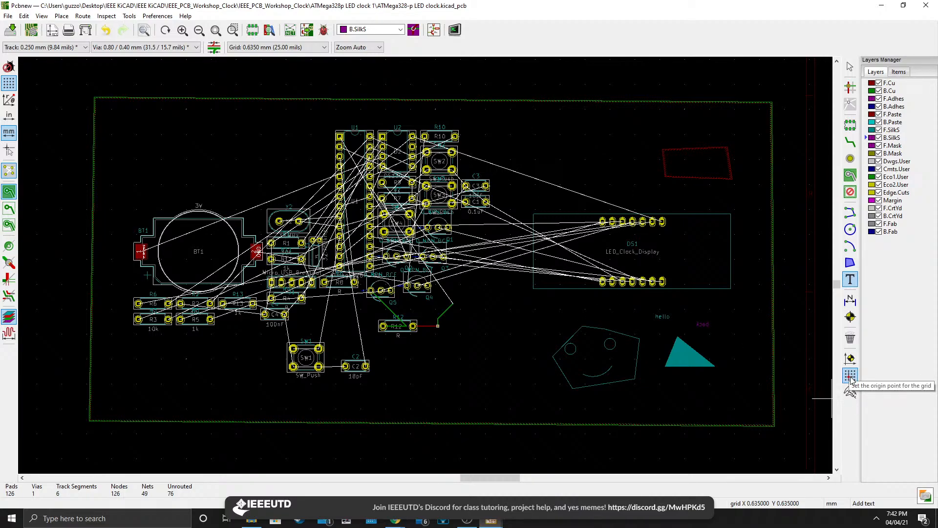
pyautogui.click(273, 47)
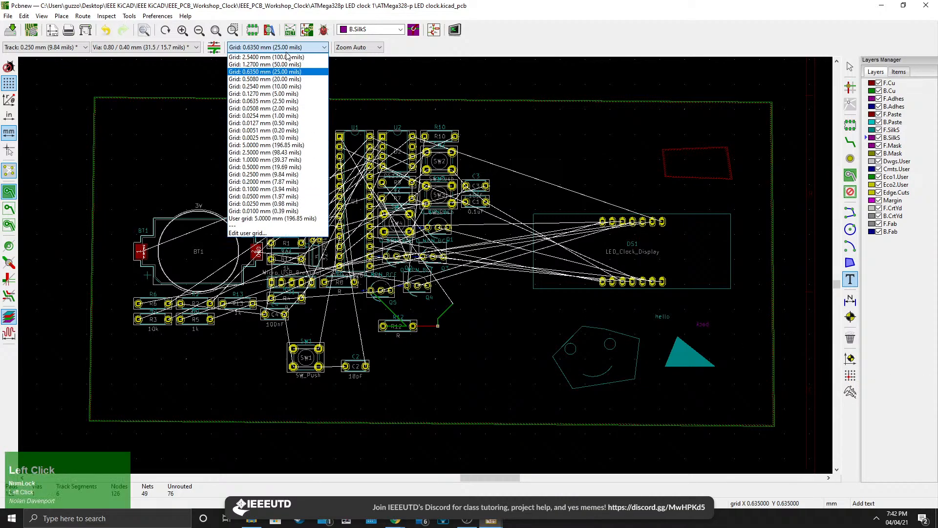
pyautogui.click(257, 234)
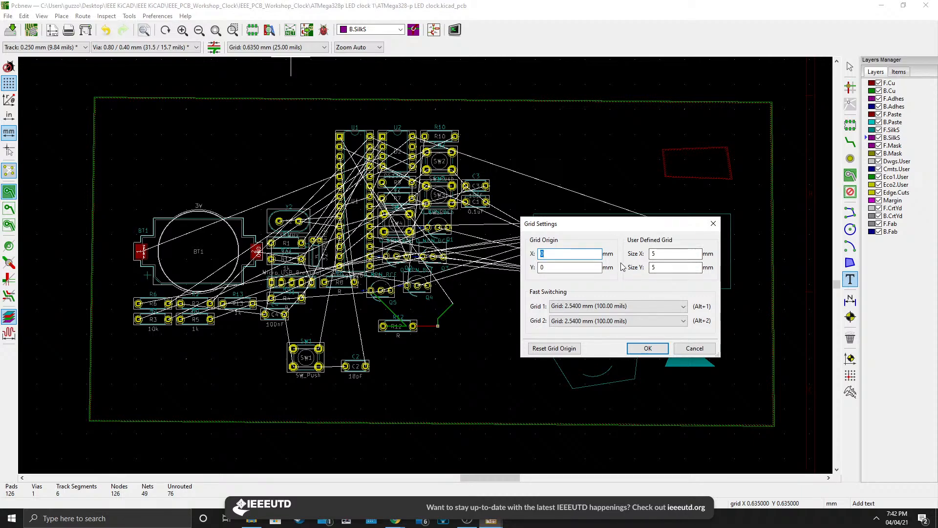
pyautogui.click(665, 254)
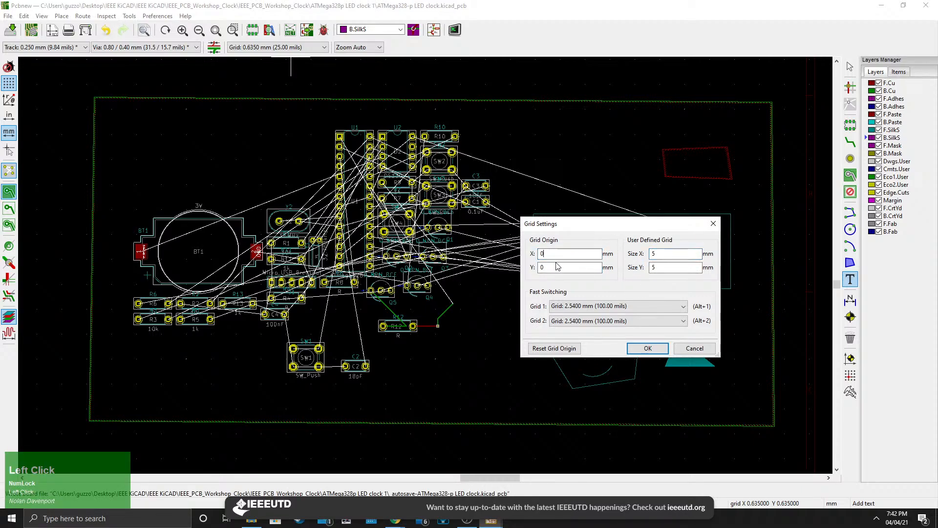
pyautogui.click(647, 348)
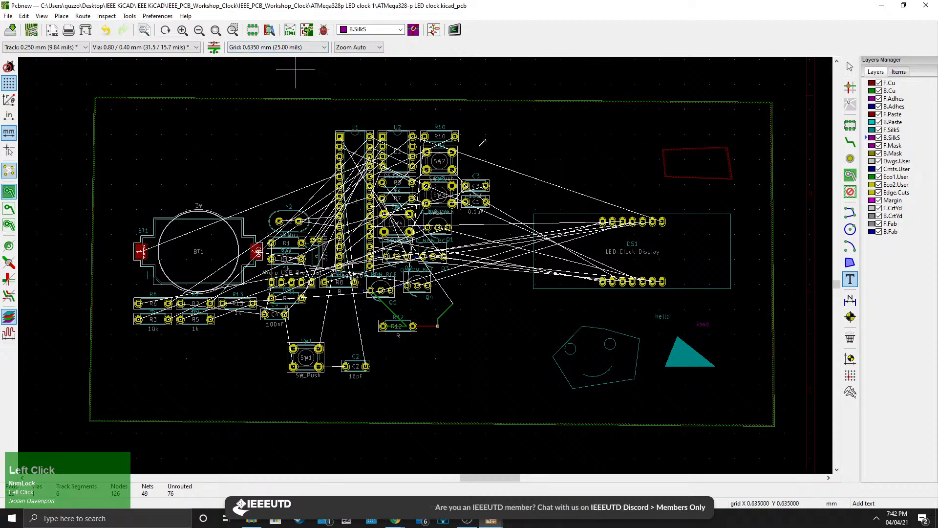
# Measure a distance near the smiley face with the Measure tool, then cancel it.
pyautogui.click(850, 392)
pyautogui.click(405, 397)
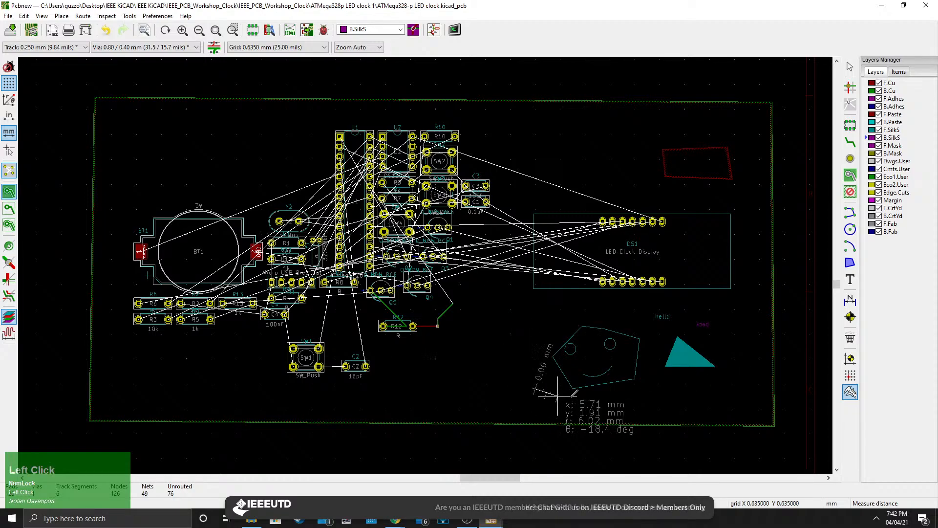
pyautogui.rightClick(570, 275)
pyautogui.click(597, 280)
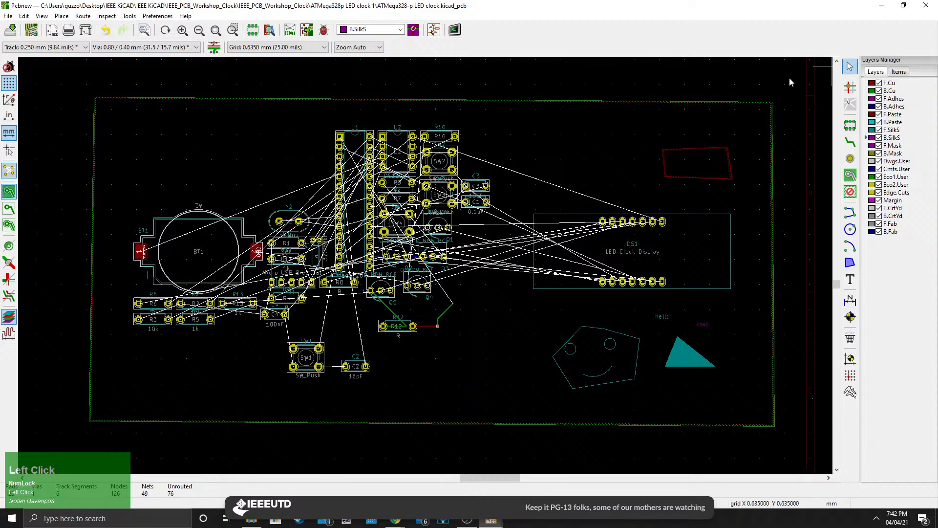
# Toggle the zone display modes between filled areas and outlines only.
pyautogui.moveTo(461, 149); pyautogui.dragTo(465, 168, button='middle')
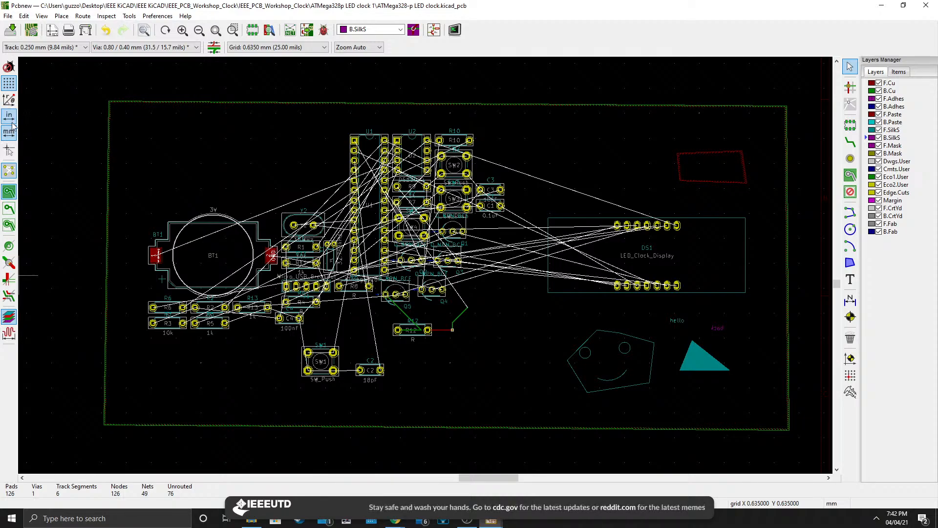
pyautogui.click(9, 176)
pyautogui.click(10, 177)
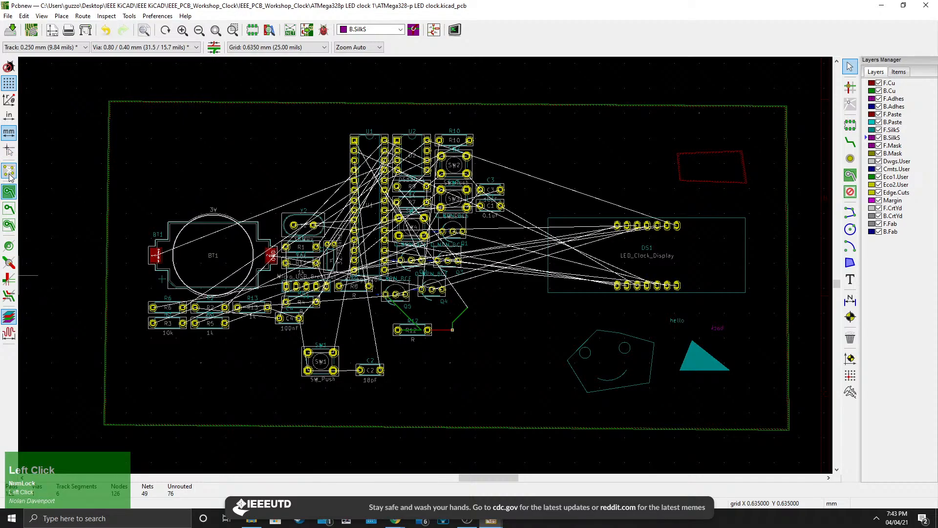
pyautogui.click(11, 177)
pyautogui.click(11, 178)
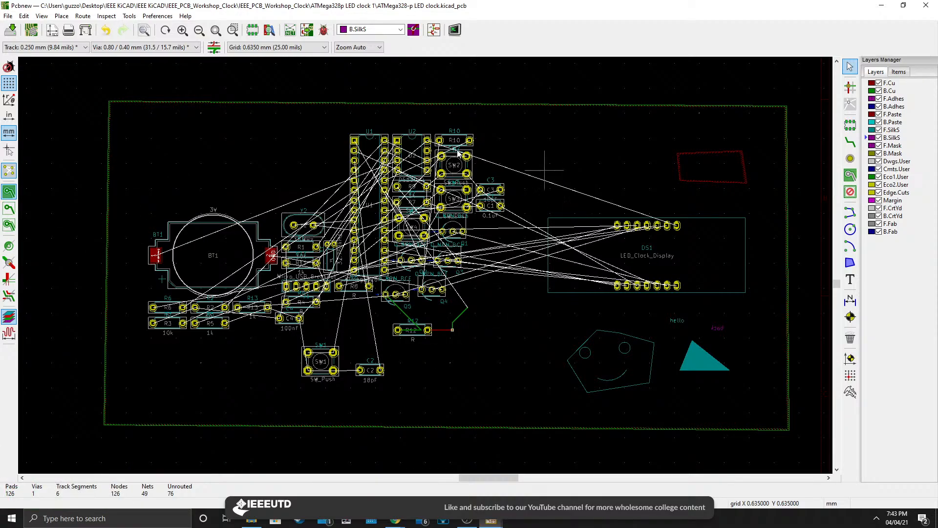
pyautogui.click(9, 176)
pyautogui.click(10, 176)
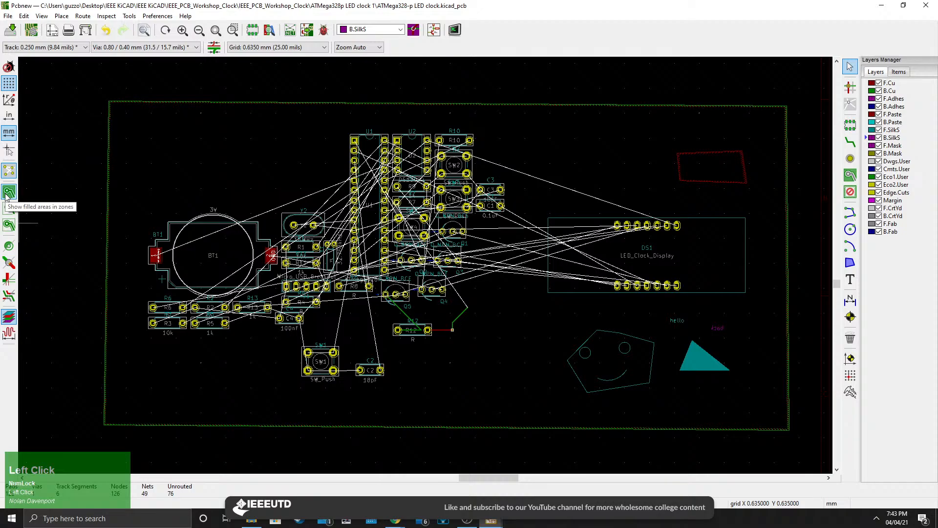
pyautogui.click(9, 225)
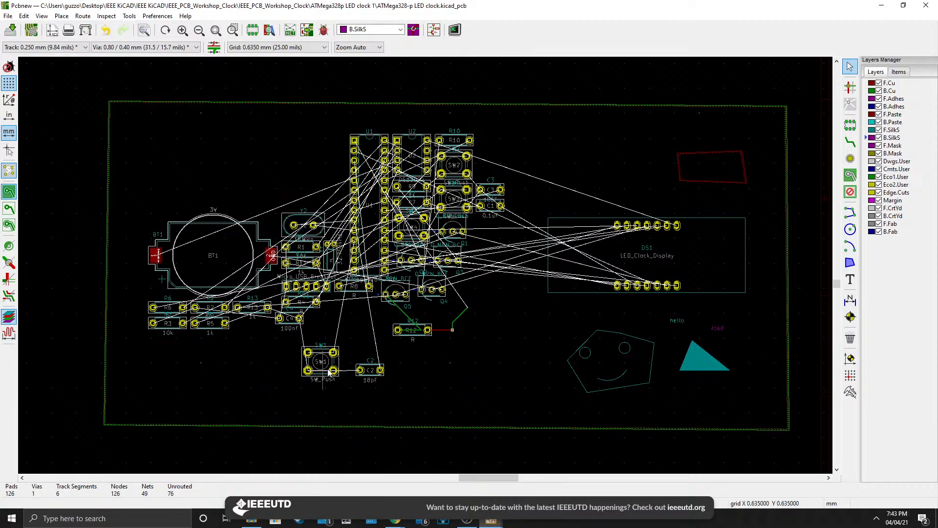
# Read the PCB design best-practice notes placed beside the board.
pyautogui.moveTo(327, 370); pyautogui.dragTo(391, 317, button='middle')
pyautogui.scroll(-1, 393, 315)
pyautogui.moveTo(481, 273); pyautogui.dragTo(435, 326, button='middle')
pyautogui.scroll(1, 434, 326)
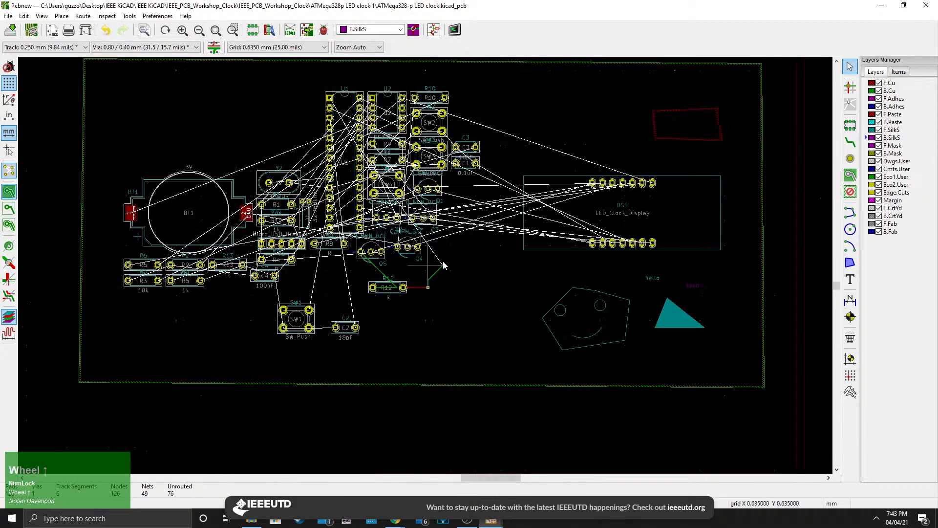
pyautogui.moveTo(466, 264); pyautogui.dragTo(450, 326, button='middle')
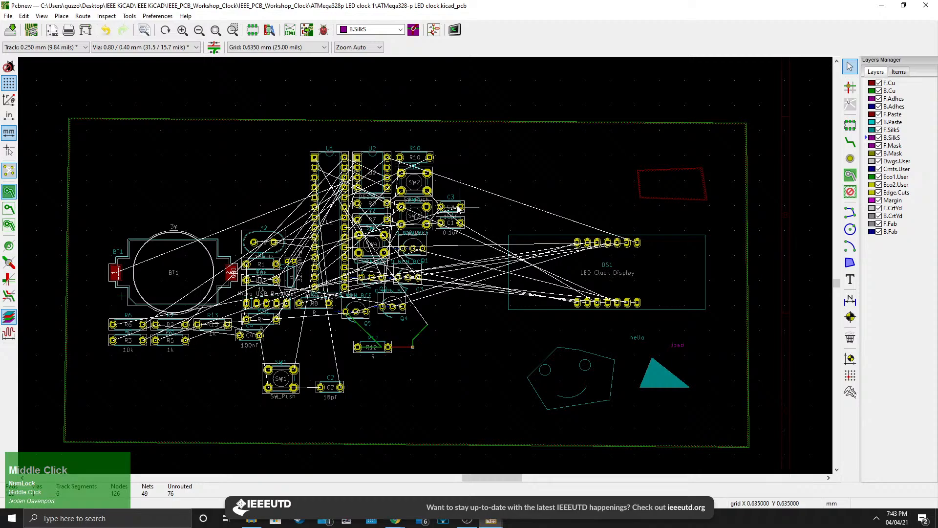
pyautogui.scroll(1, 24, 211)
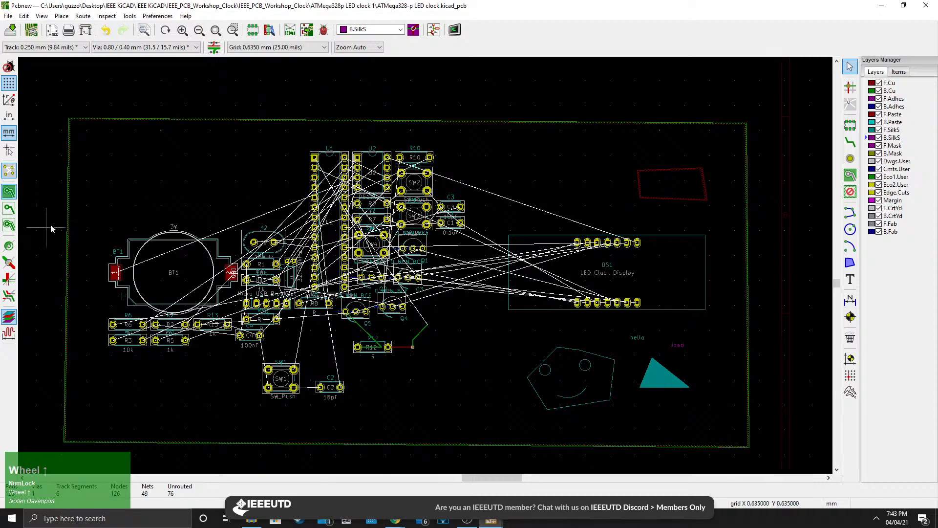
pyautogui.moveTo(233, 219); pyautogui.dragTo(669, 404, button='middle')
pyautogui.scroll(1, 285, 302)
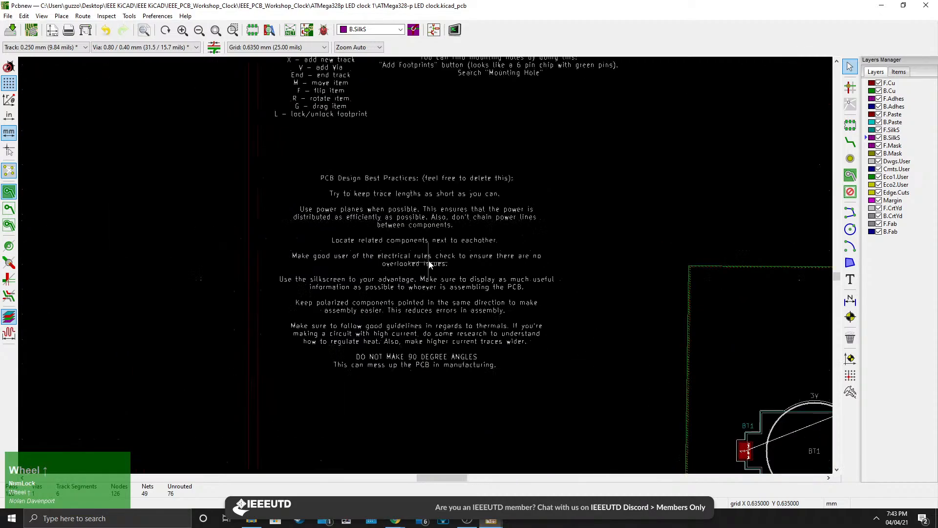
pyautogui.scroll(1, 465, 275)
pyautogui.moveTo(426, 265); pyautogui.dragTo(474, 252, button='middle')
pyautogui.scroll(-1, 411, 266)
pyautogui.scroll(3, 426, 266)
pyautogui.scroll(-1, 426, 267)
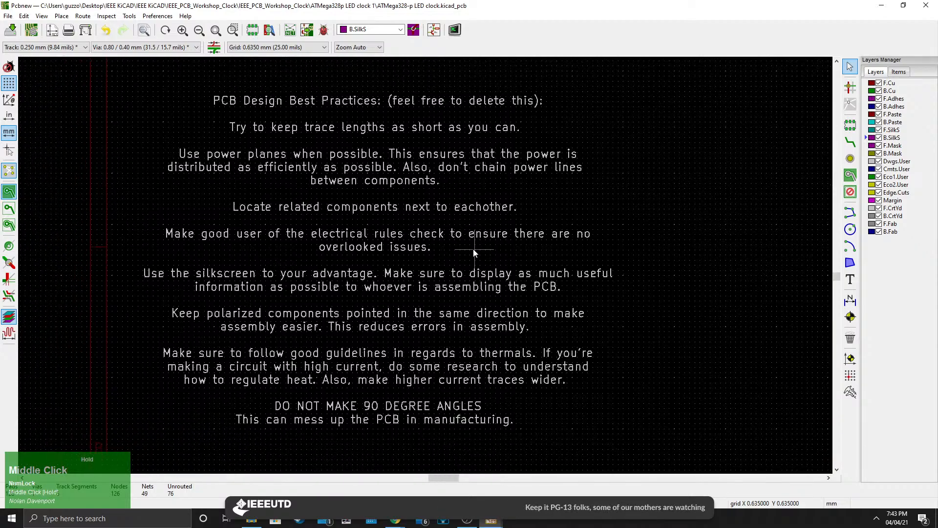
pyautogui.moveTo(689, 349); pyautogui.dragTo(372, 243, button='middle')
pyautogui.scroll(-4, 364, 231)
pyautogui.moveTo(591, 354); pyautogui.dragTo(346, 320, button='middle')
pyautogui.scroll(1, 376, 205)
pyautogui.scroll(1, 427, 285)
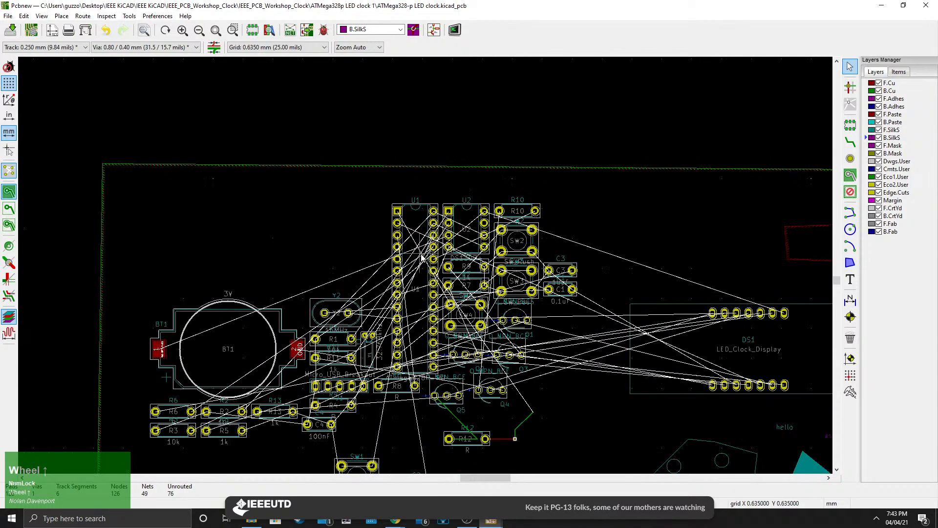
# Move the ATmega328P U1 footprint to the right of R12, below the LED clock display.
pyautogui.moveTo(414, 313); pyautogui.dragTo(575, 353)
pyautogui.scroll(3, 423, 271)
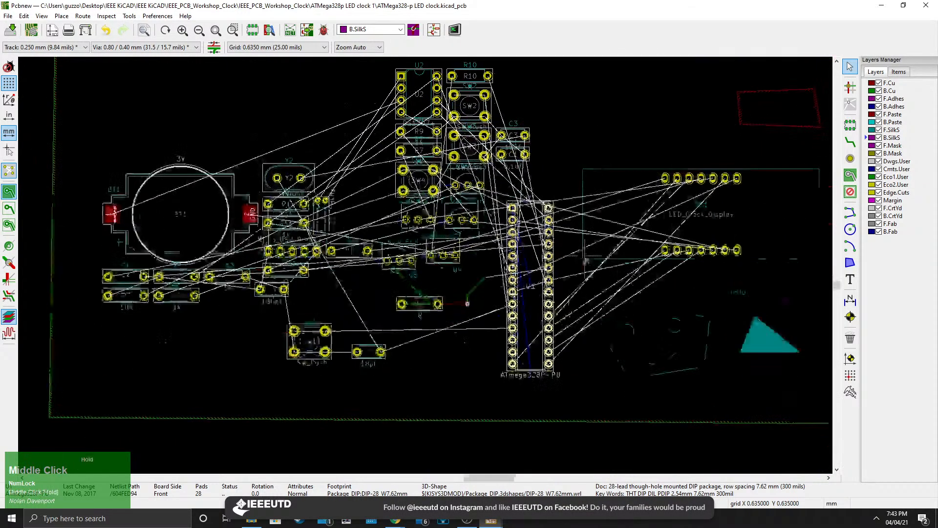
pyautogui.moveTo(272, 331); pyautogui.dragTo(455, 305, button='middle')
pyautogui.scroll(-1, 454, 306)
pyautogui.moveTo(293, 344); pyautogui.dragTo(505, 300, button='middle')
pyautogui.press('m')
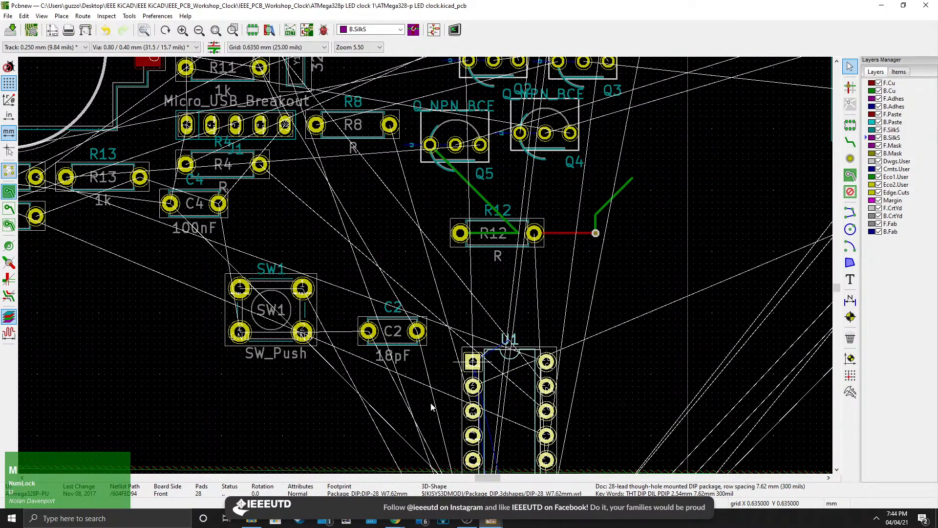
pyautogui.click(705, 96)
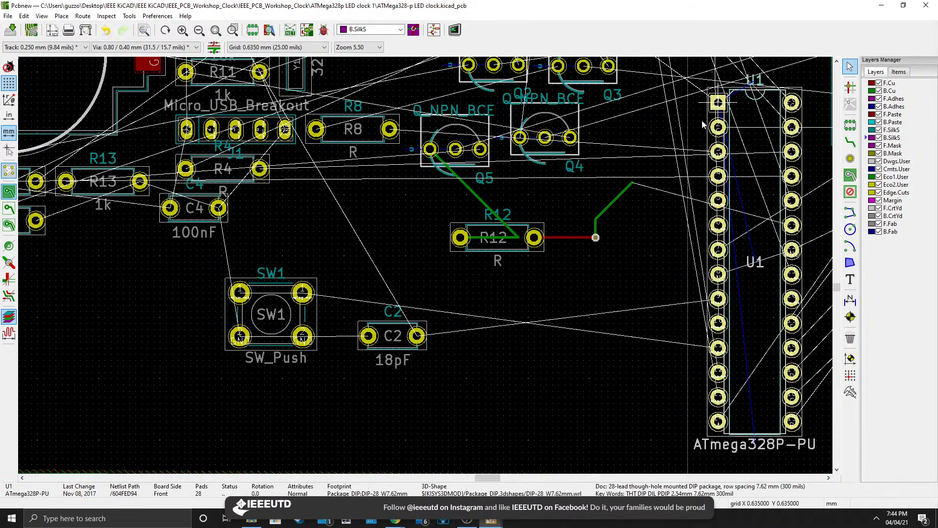
# Examine the PCB design best-practice notes beside the board.
pyautogui.scroll(-3, 603, 229)
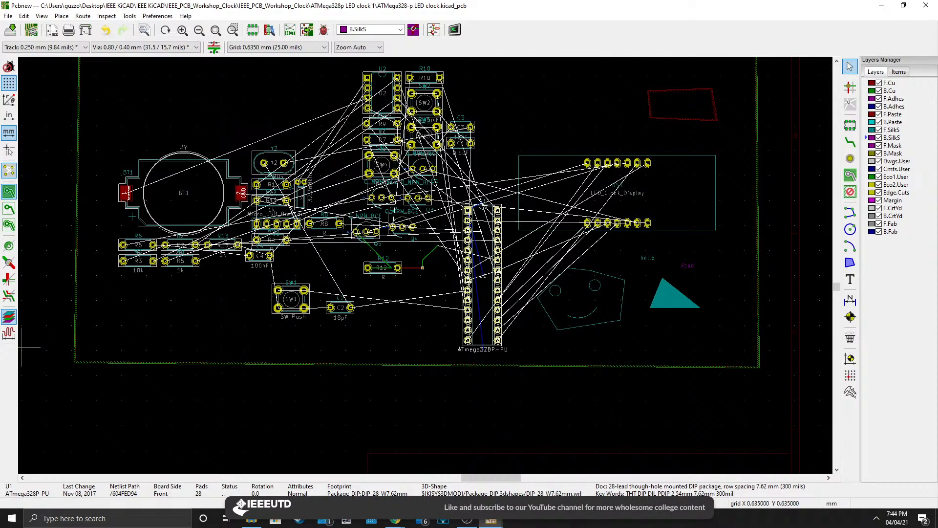
pyautogui.scroll(3, 94, 237)
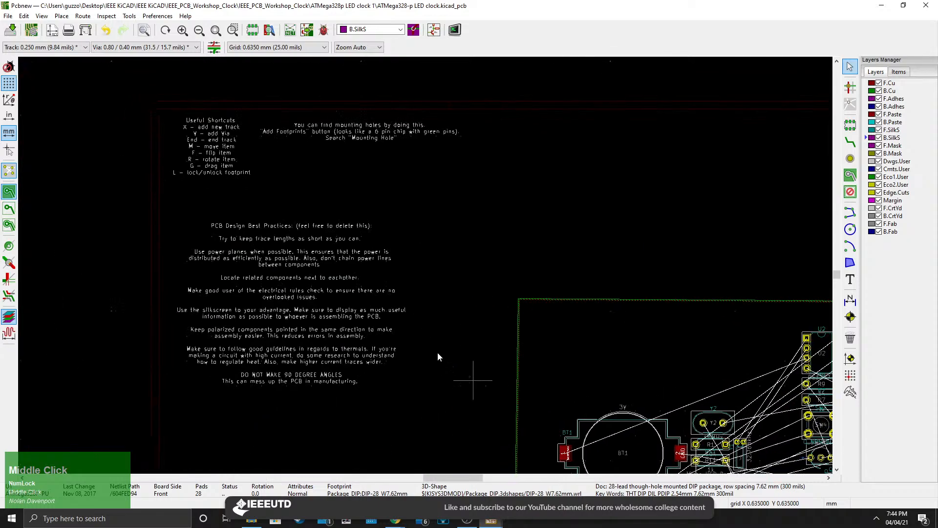
pyautogui.scroll(1, 416, 297)
pyautogui.moveTo(457, 242); pyautogui.dragTo(360, 322, button='middle')
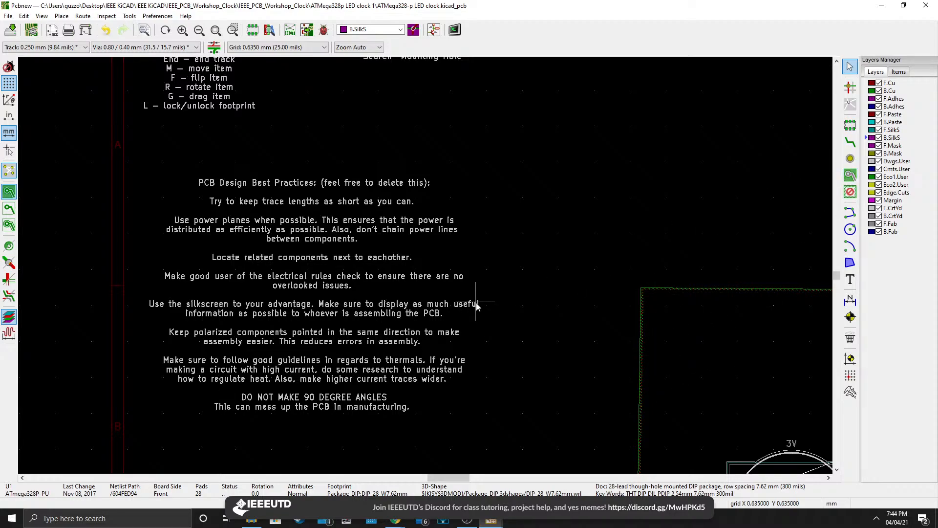
pyautogui.moveTo(504, 313); pyautogui.dragTo(418, 300, button='middle')
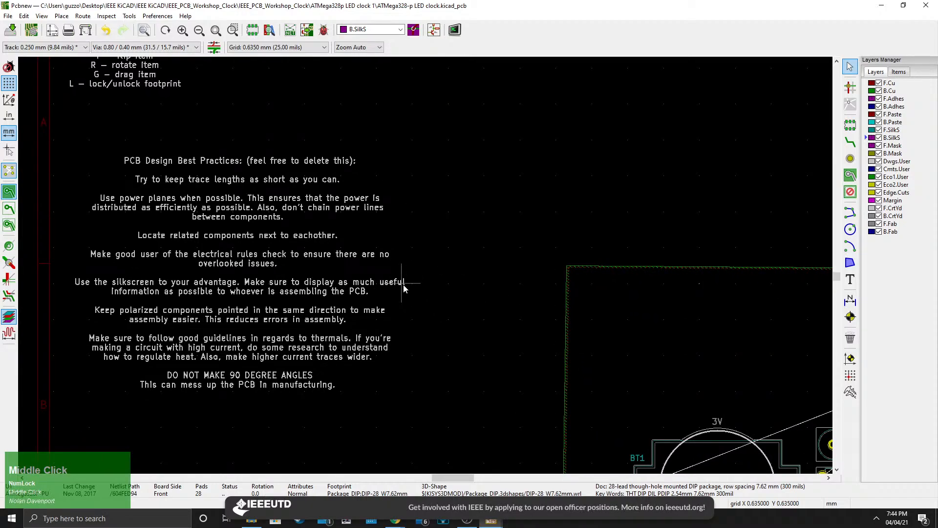
pyautogui.moveTo(499, 375); pyautogui.dragTo(515, 308, button='middle')
pyautogui.moveTo(484, 271); pyautogui.dragTo(507, 308, button='middle')
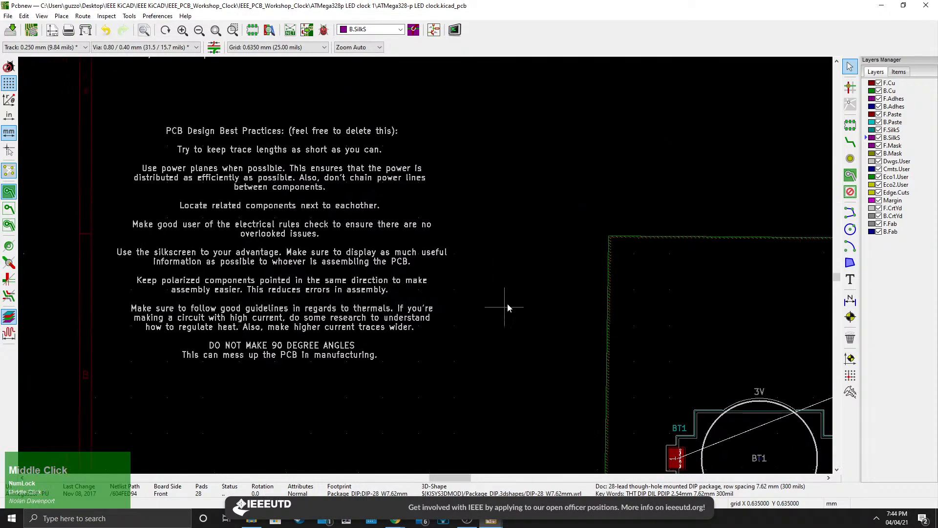
pyautogui.scroll(1, 296, 221)
pyautogui.moveTo(616, 423); pyautogui.dragTo(243, 117, button='middle')
pyautogui.scroll(-1, 398, 190)
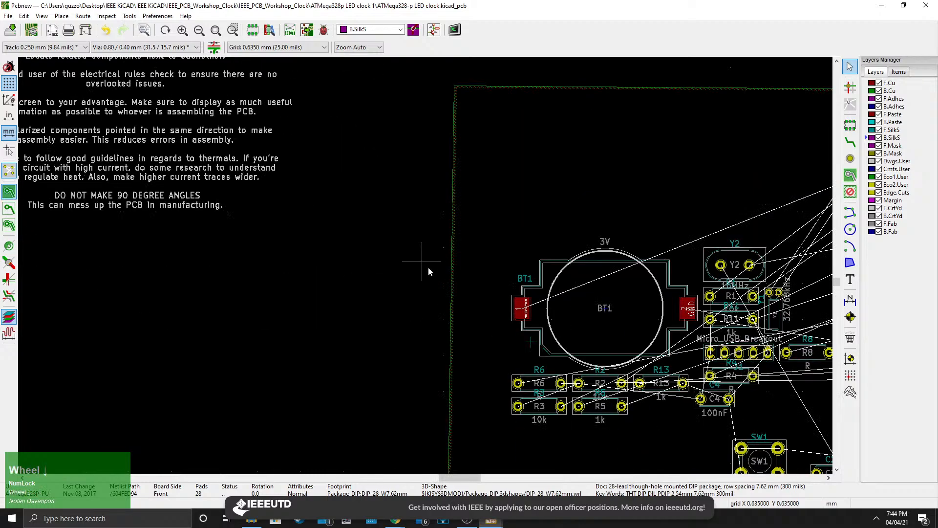
# Reposition U1 higher, level with the Q4 and Q5 transistors, to the right of R12.
pyautogui.moveTo(535, 305); pyautogui.dragTo(238, 216, button='middle')
pyautogui.moveTo(507, 228); pyautogui.dragTo(472, 247, button='middle')
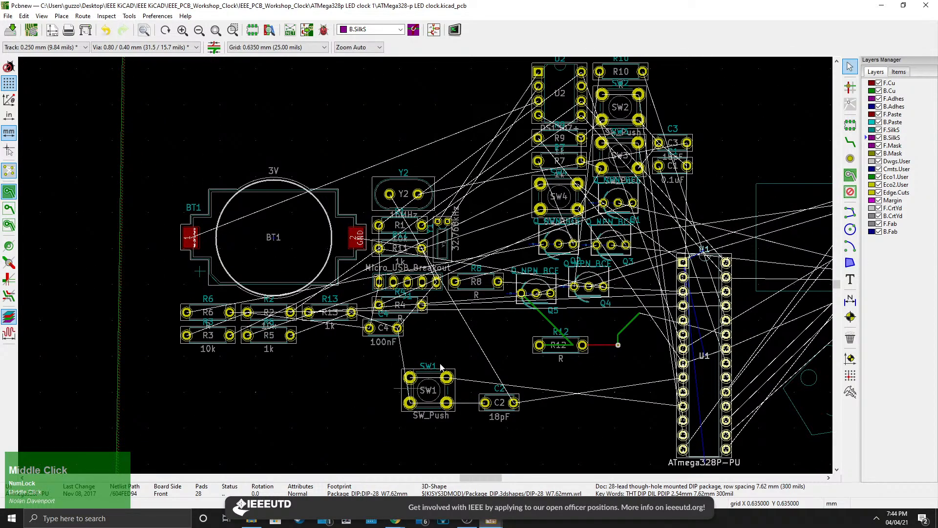
pyautogui.moveTo(384, 340); pyautogui.dragTo(368, 274, button='middle')
pyautogui.scroll(3, 368, 275)
pyautogui.scroll(-1, 425, 269)
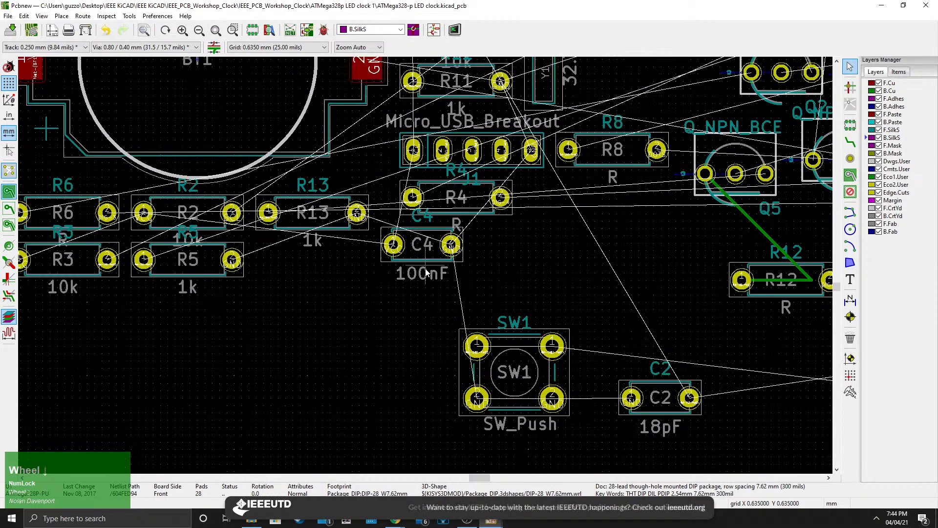
pyautogui.moveTo(426, 272); pyautogui.dragTo(404, 232, button='middle')
pyautogui.press('m')
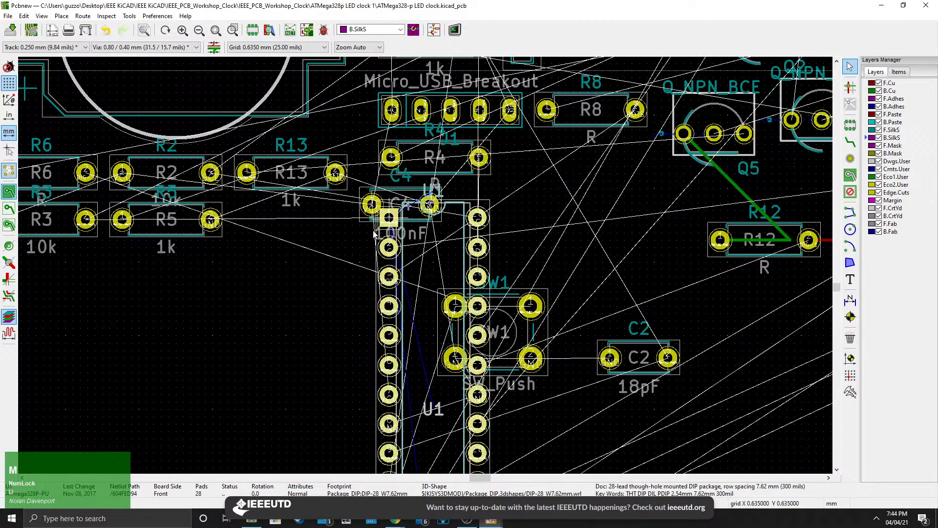
pyautogui.scroll(-1, 555, 204)
pyautogui.rightClick(437, 271)
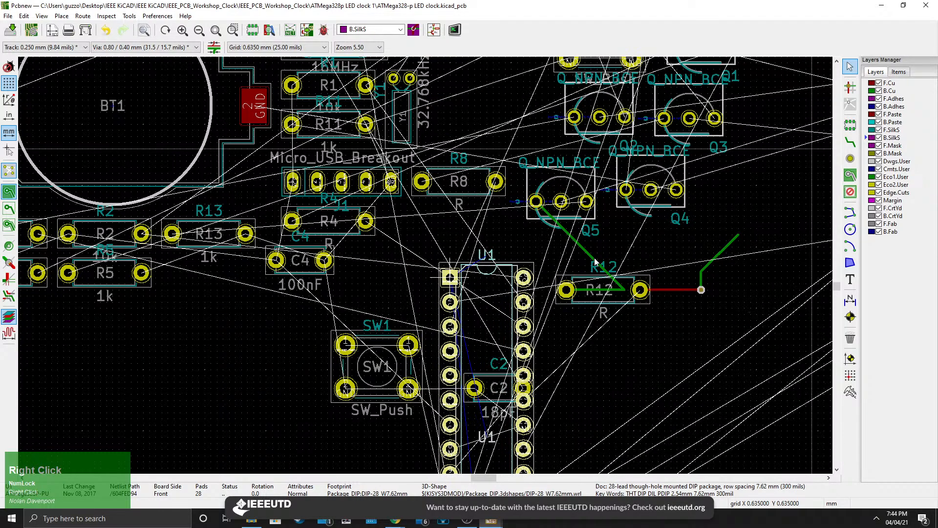
pyautogui.moveTo(809, 167); pyautogui.dragTo(547, 184, button='middle')
pyautogui.click(545, 86)
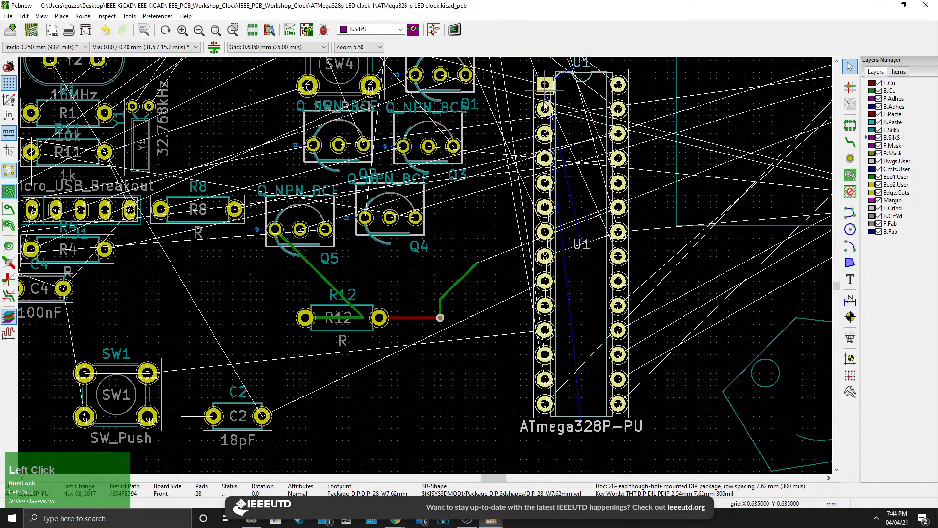
# Pan back over the board and read through the best-practice notes text again.
pyautogui.moveTo(472, 250); pyautogui.dragTo(541, 289, button='middle')
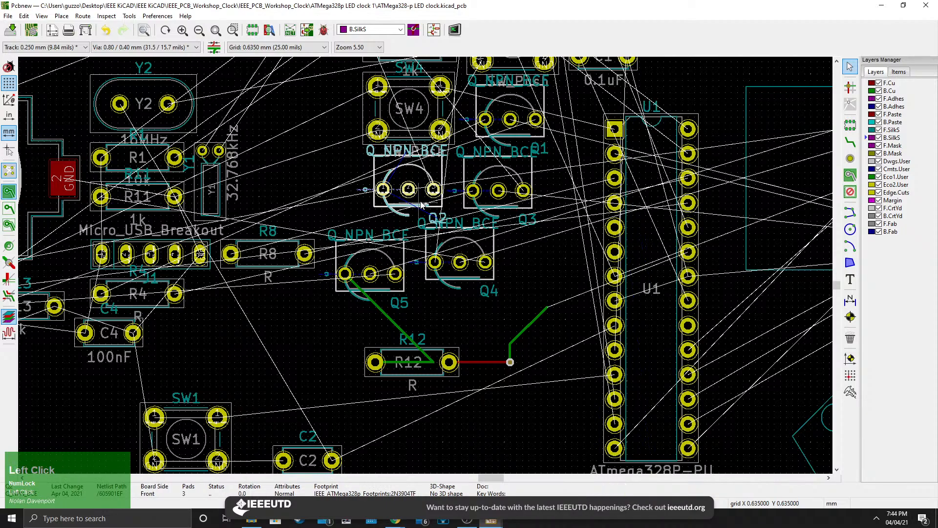
pyautogui.moveTo(457, 227); pyautogui.dragTo(640, 215, button='middle')
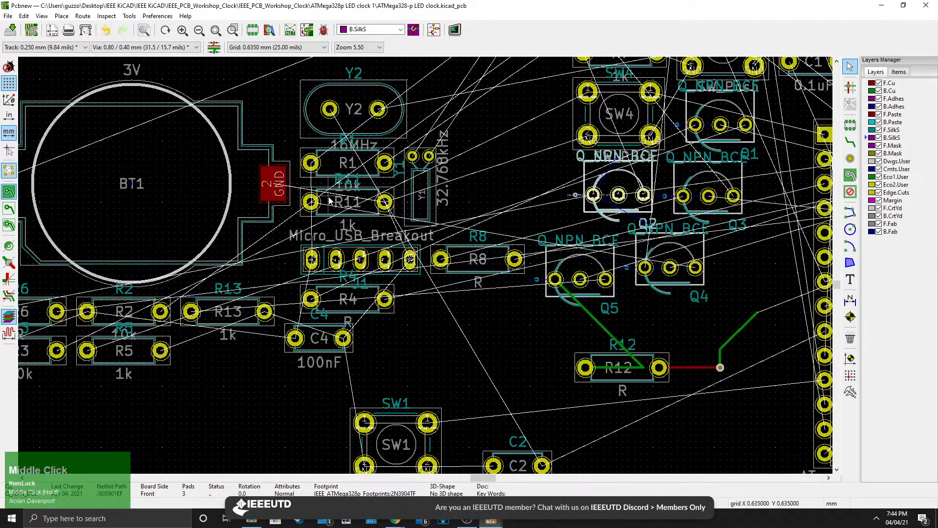
pyautogui.moveTo(400, 372); pyautogui.dragTo(400, 273, button='middle')
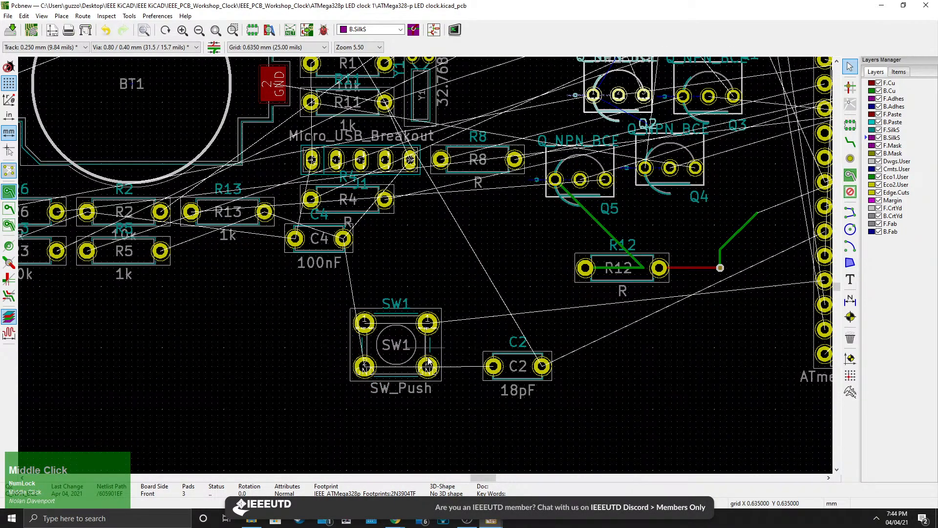
pyautogui.moveTo(400, 387); pyautogui.dragTo(403, 312, button='middle')
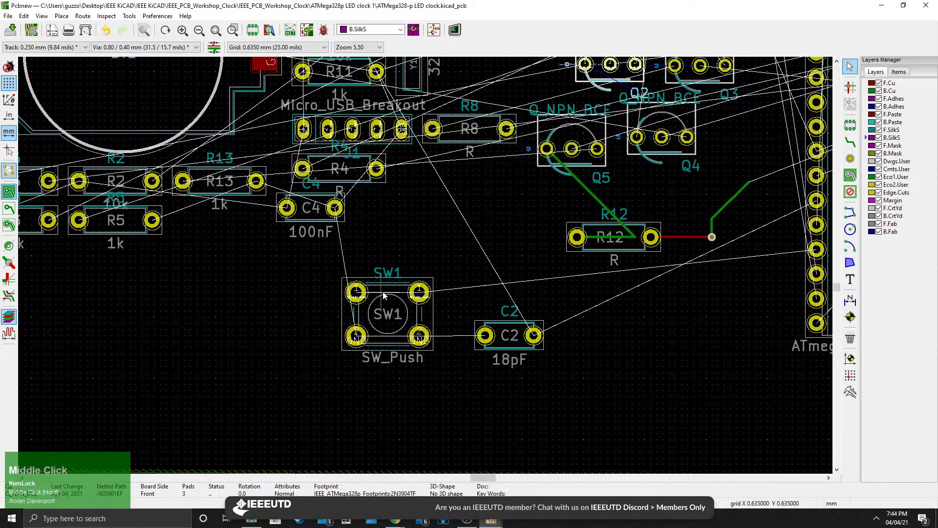
pyautogui.scroll(-5, 384, 295)
pyautogui.scroll(8, 349, 245)
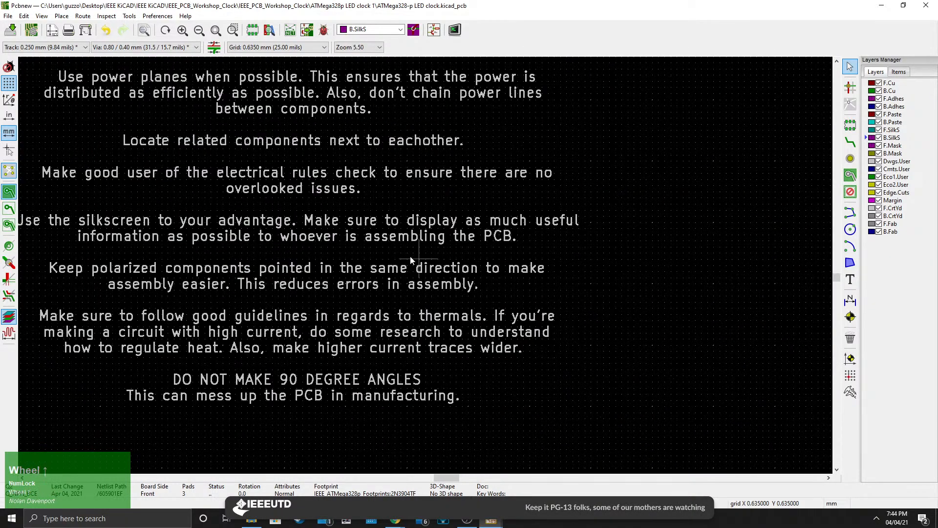
pyautogui.moveTo(410, 256); pyautogui.dragTo(477, 291, button='middle')
pyautogui.scroll(-1, 477, 291)
pyautogui.moveTo(425, 264); pyautogui.dragTo(434, 272, button='middle')
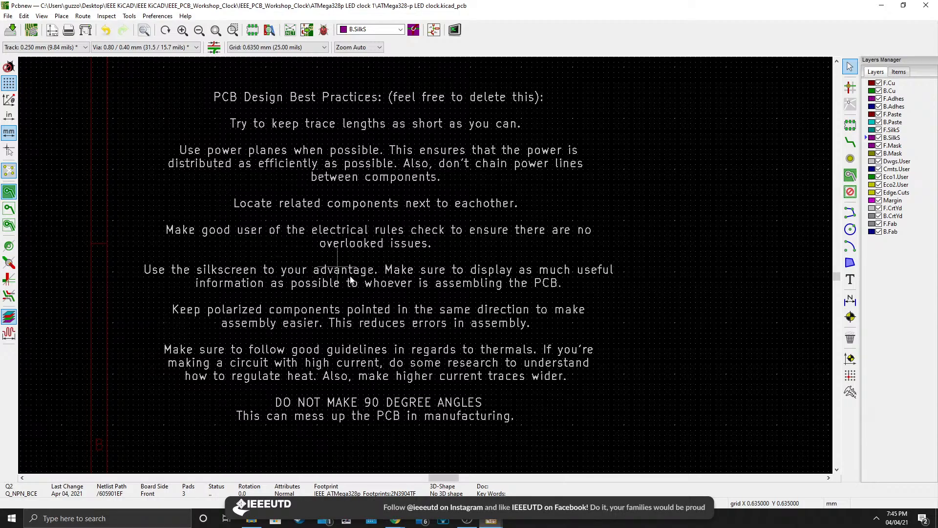
pyautogui.moveTo(351, 279); pyautogui.dragTo(307, 216, button='middle')
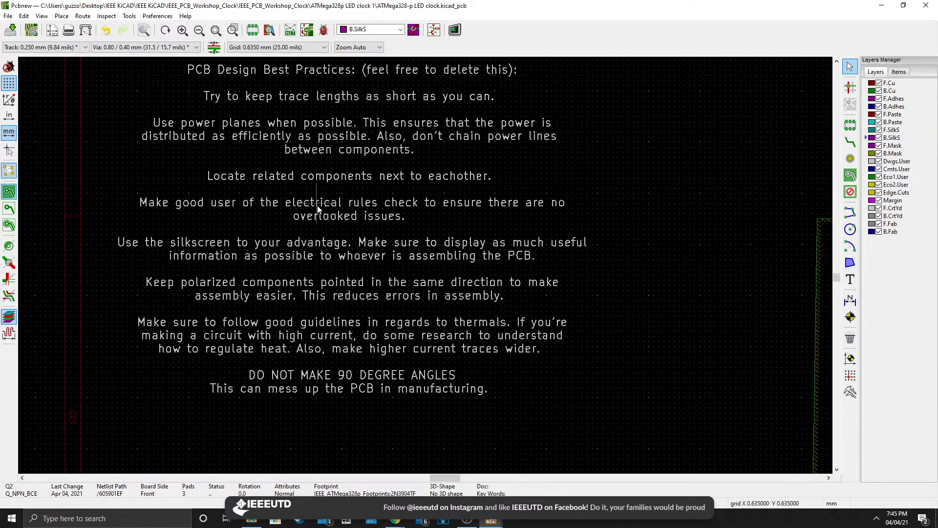
# Open the Q2 transistor footprint's properties and close them without changes.
pyautogui.press('e')
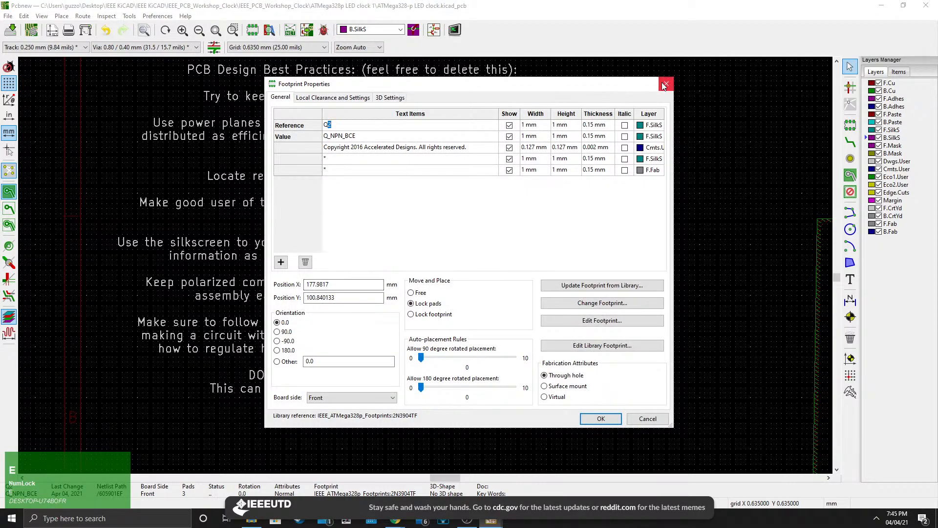
pyautogui.click(665, 85)
pyautogui.press('e')
pyautogui.click(666, 84)
# Edit the best-practice notes text on Dwgs.User, replacing "electrical" with "design" in the rules check tip.
pyautogui.scroll(-1, 425, 268)
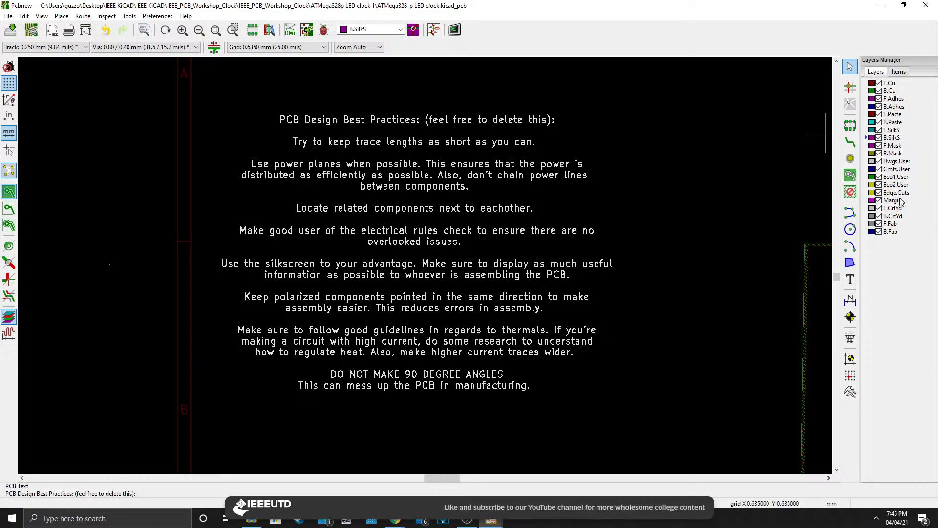
pyautogui.click(897, 163)
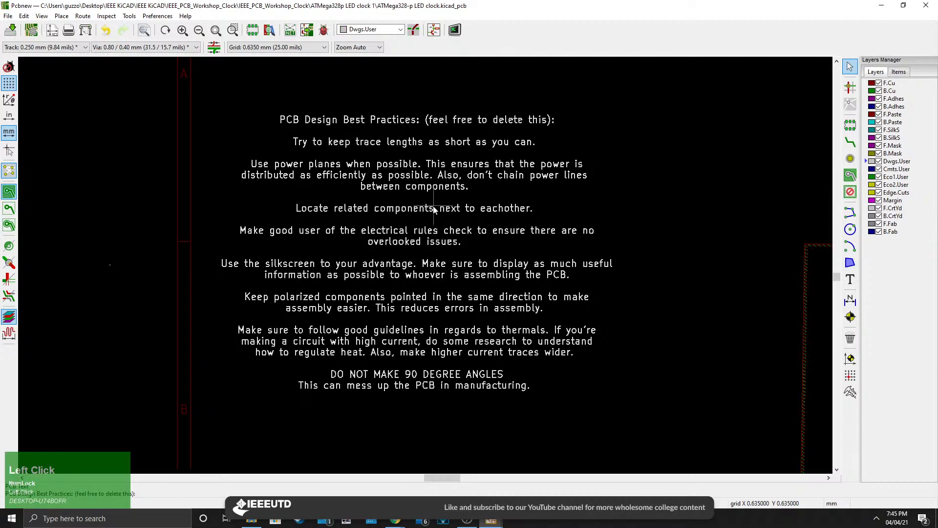
pyautogui.press('e')
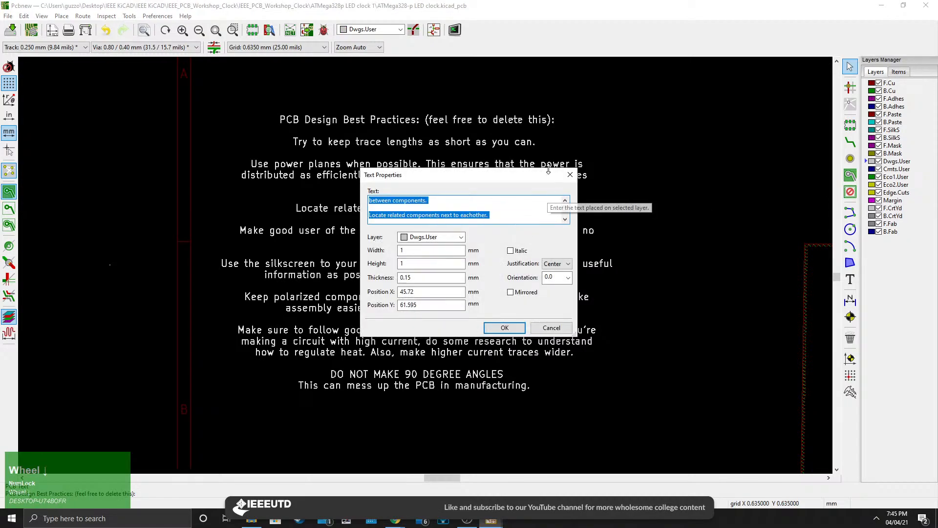
pyautogui.moveTo(548, 169); pyautogui.dragTo(552, 80)
pyautogui.click(482, 216)
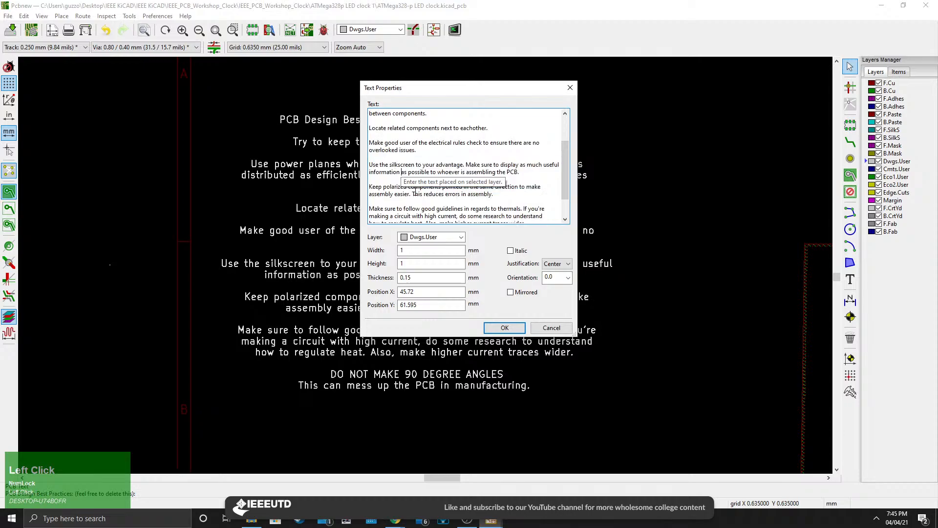
pyautogui.scroll(-1, 471, 214)
pyautogui.click(497, 201)
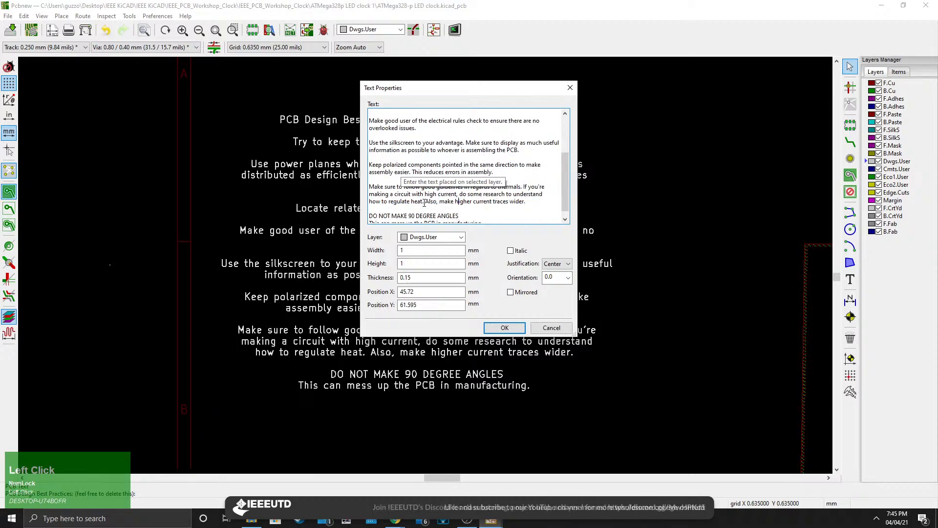
pyautogui.scroll(1, 475, 184)
pyautogui.click(444, 121)
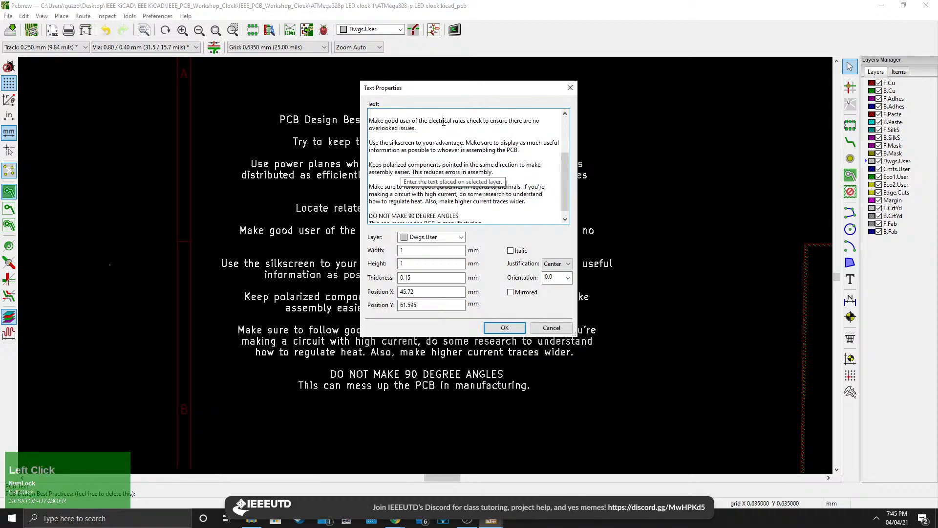
pyautogui.write('design')
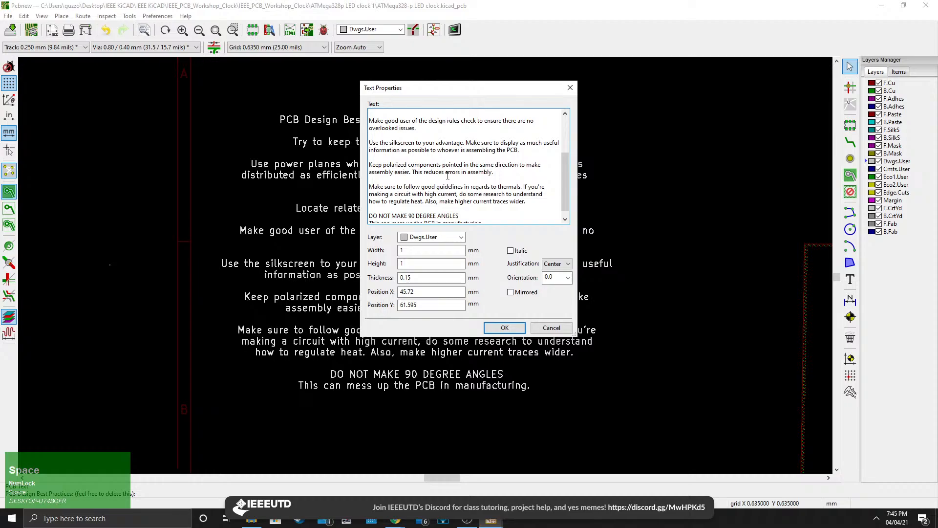
pyautogui.click(505, 328)
# Run the design rules check without refilling zones, review its messages, and close it.
pyautogui.scroll(-5, 544, 325)
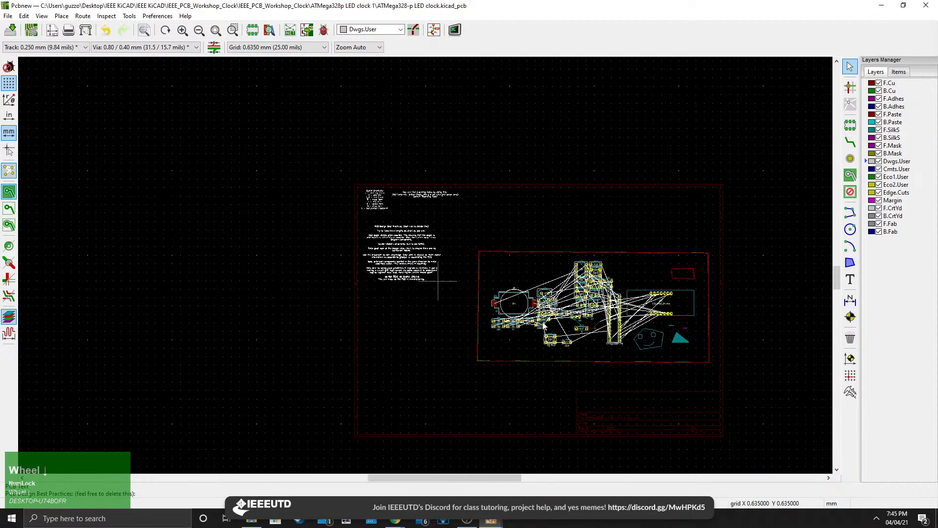
pyautogui.moveTo(601, 311); pyautogui.dragTo(445, 279, button='middle')
pyautogui.scroll(4, 446, 280)
pyautogui.moveTo(247, 244); pyautogui.dragTo(430, 271, button='middle')
pyautogui.scroll(-1, 431, 271)
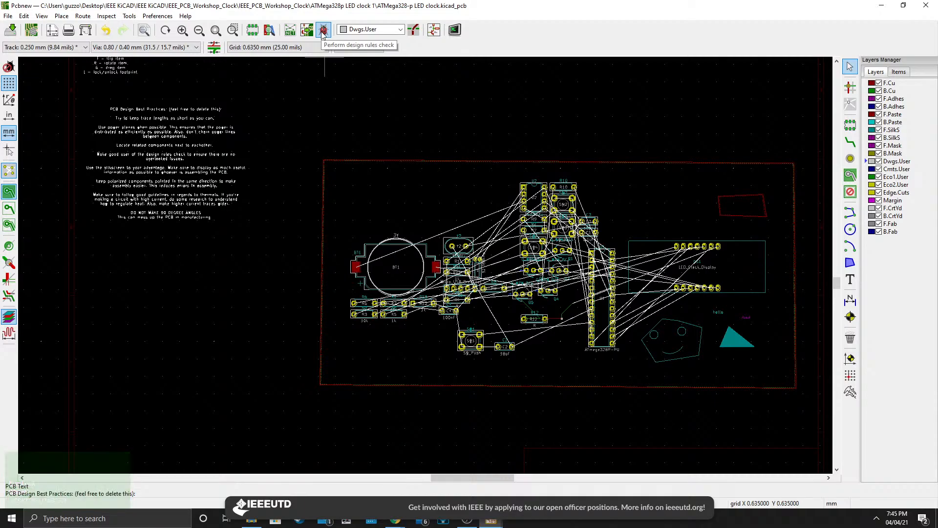
pyautogui.click(323, 31)
pyautogui.click(487, 382)
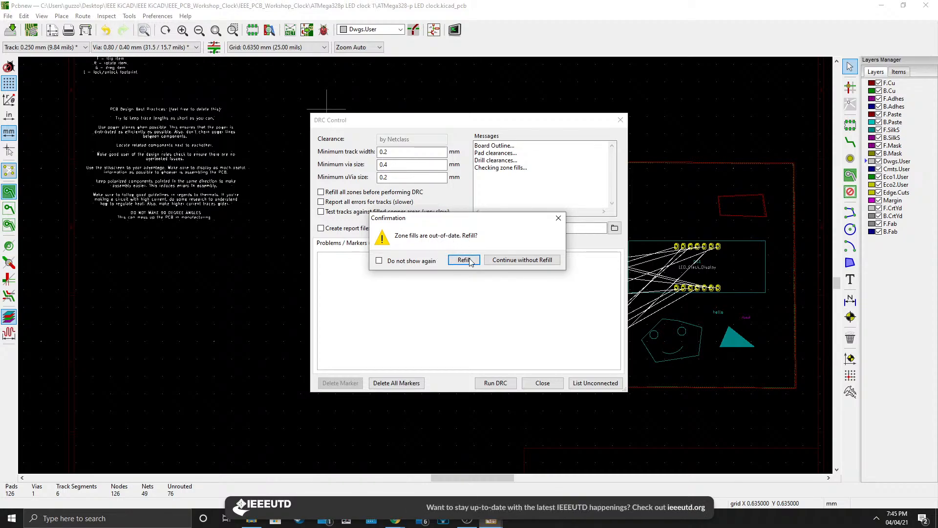
pyautogui.click(522, 259)
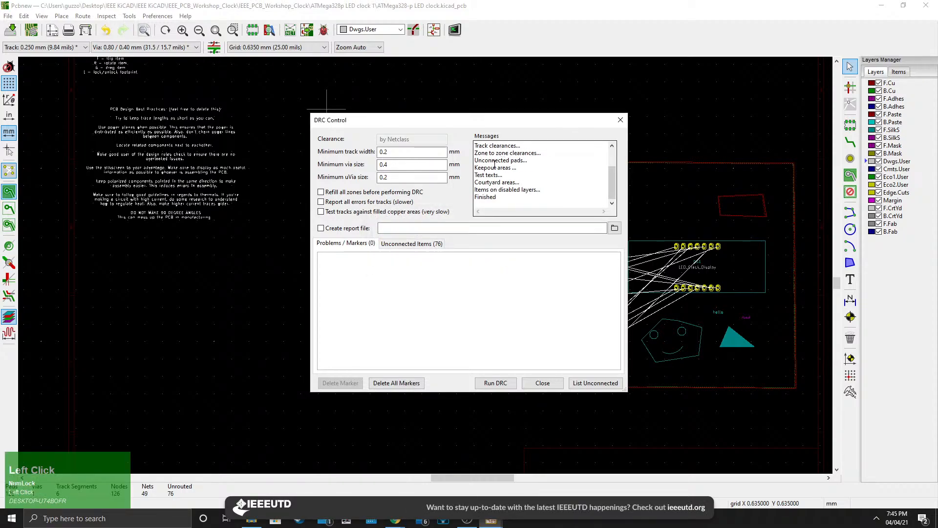
pyautogui.moveTo(478, 161); pyautogui.dragTo(520, 158)
pyautogui.click(509, 182)
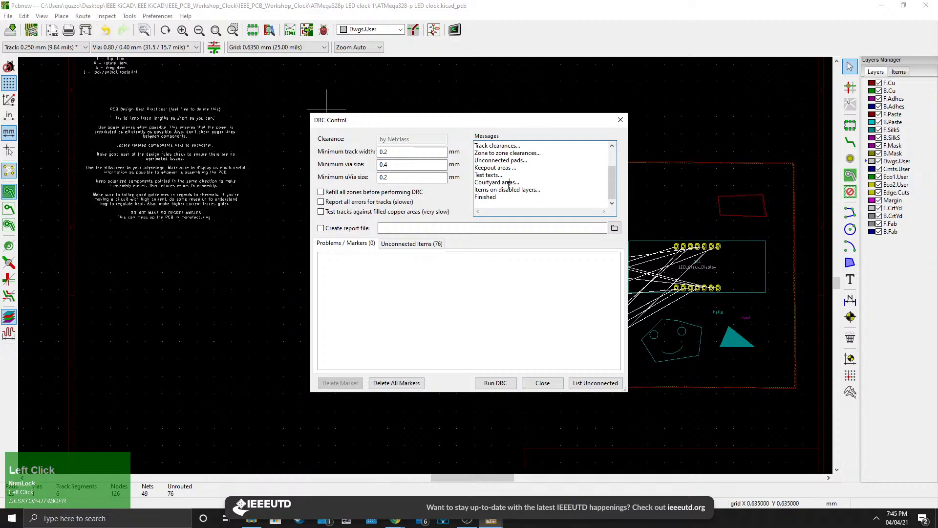
pyautogui.click(618, 124)
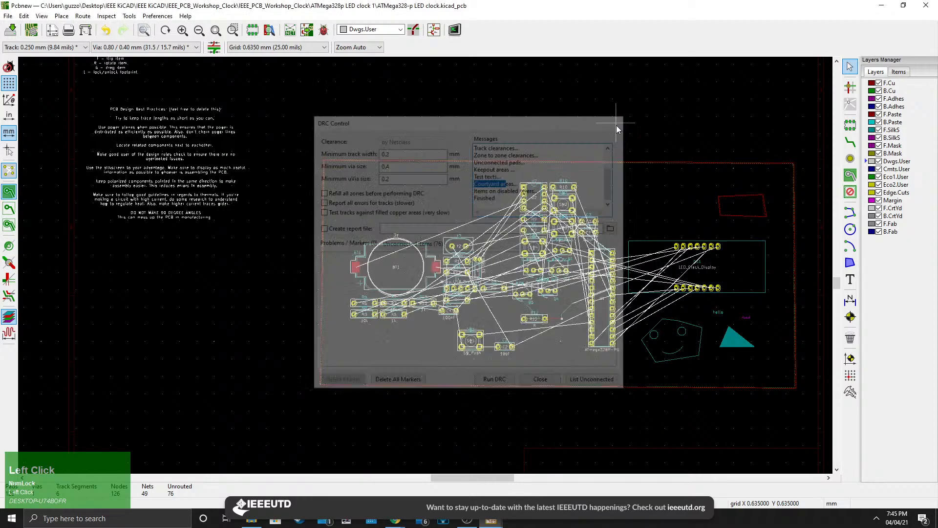
# Move capacitor C2 down so it sits against switch SW1's upper-right pad.
pyautogui.moveTo(655, 286); pyautogui.dragTo(567, 269, button='middle')
pyautogui.scroll(3, 562, 276)
pyautogui.moveTo(302, 336); pyautogui.dragTo(411, 405, button='middle')
pyautogui.scroll(3, 211, 318)
pyautogui.click(532, 349)
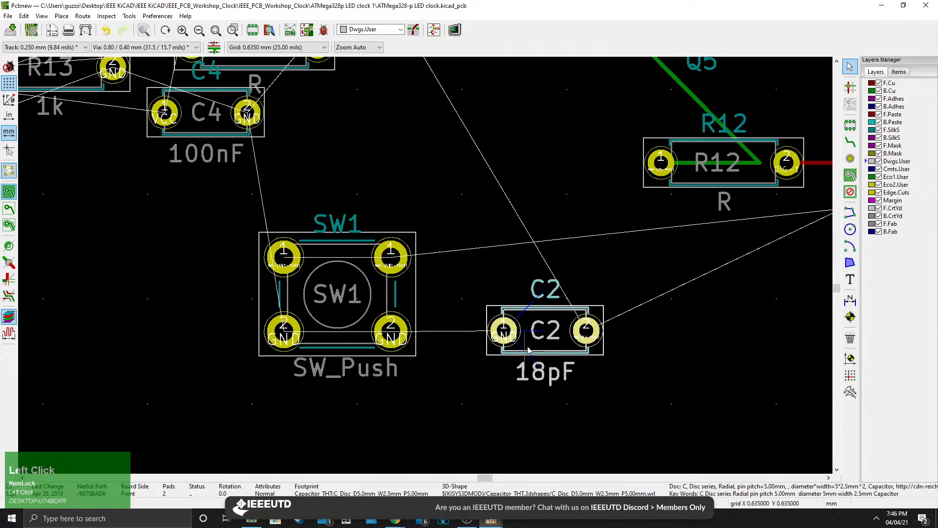
pyautogui.press('m')
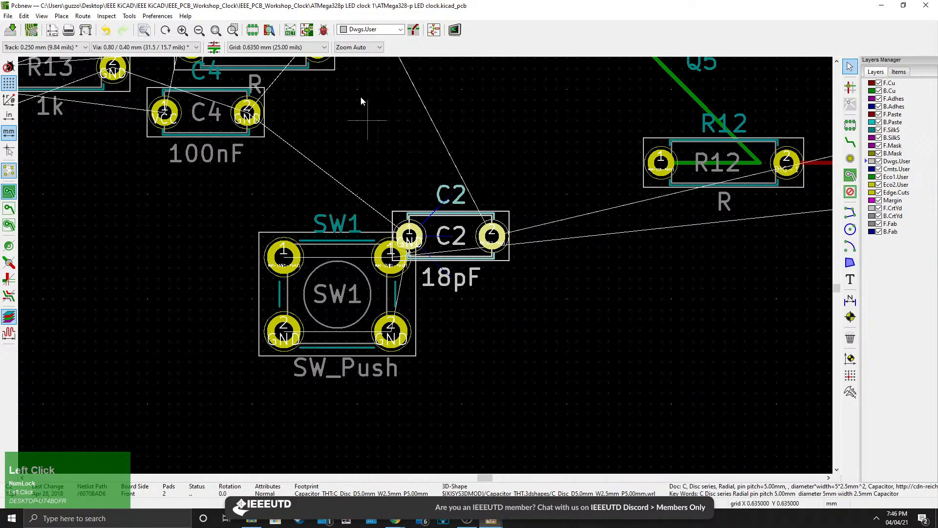
# Run the design rules check without refilling zones, review the pad and courtyard problems listed, and close it.
pyautogui.click(323, 30)
pyautogui.click(496, 383)
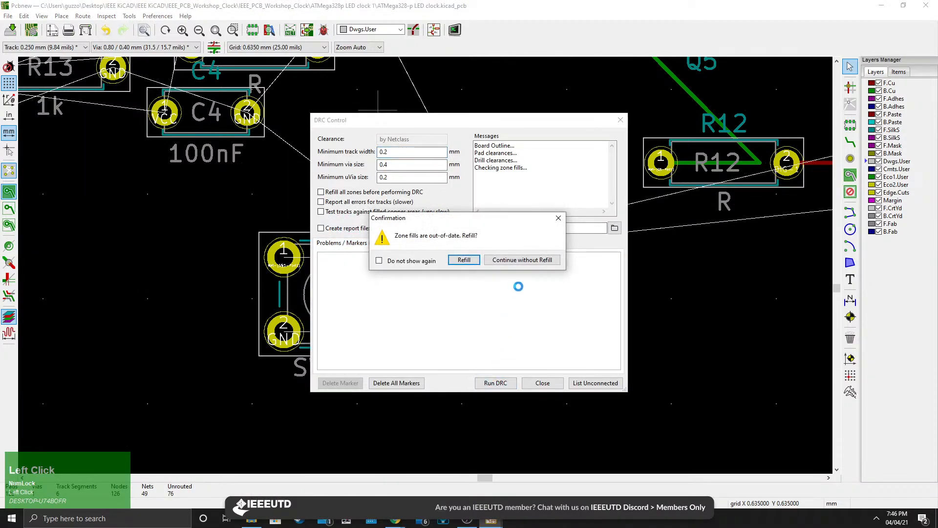
pyautogui.click(514, 260)
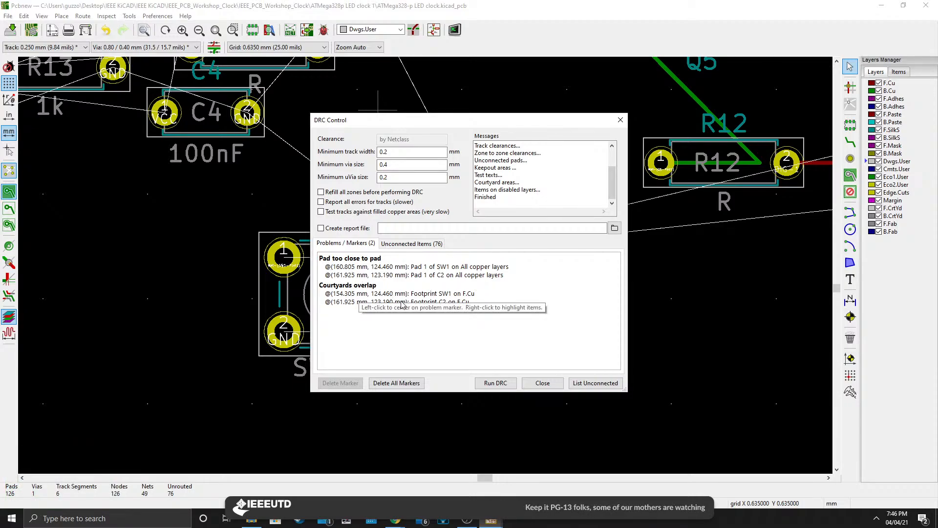
pyautogui.click(621, 120)
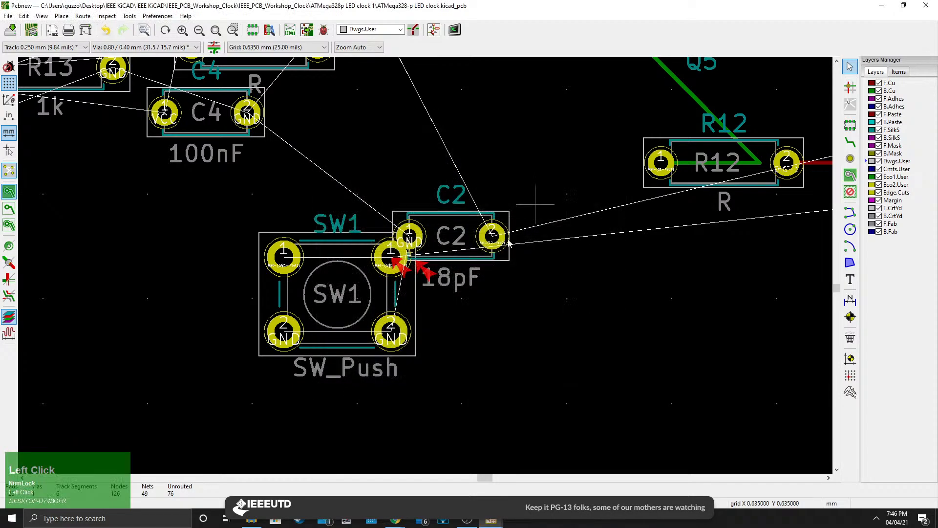
# Drag capacitor C2 slightly upward, away from switch SW1's pad.
pyautogui.scroll(-3, 406, 250)
pyautogui.scroll(5, 406, 251)
pyautogui.scroll(-3, 415, 273)
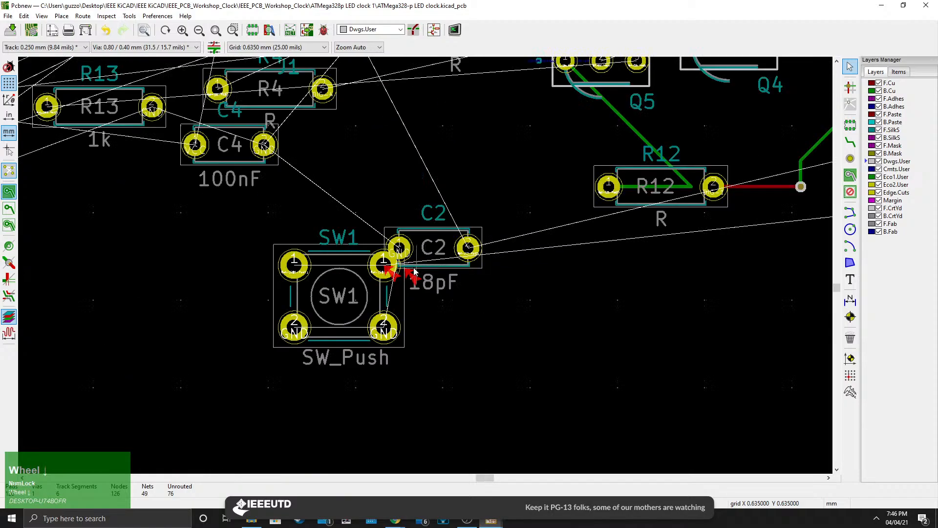
pyautogui.click(455, 268)
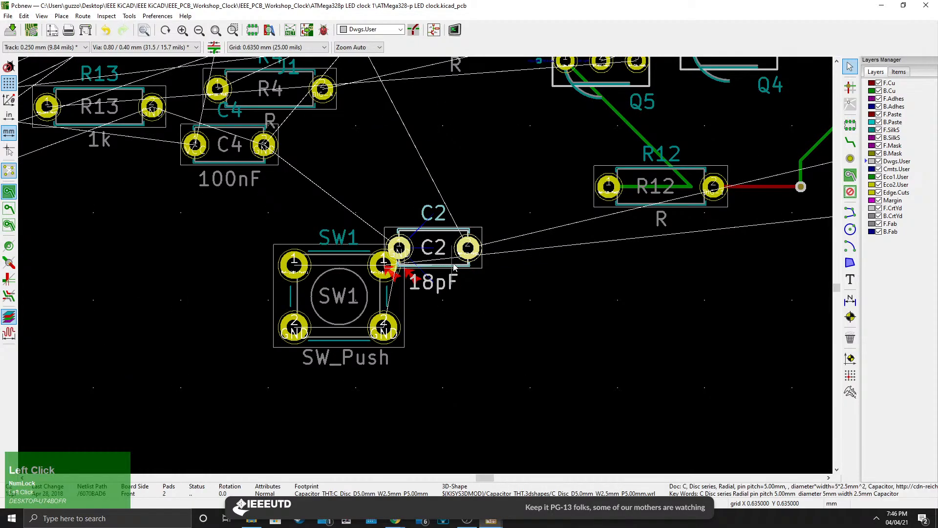
pyautogui.moveTo(455, 268); pyautogui.dragTo(480, 206)
pyautogui.scroll(-3, 465, 356)
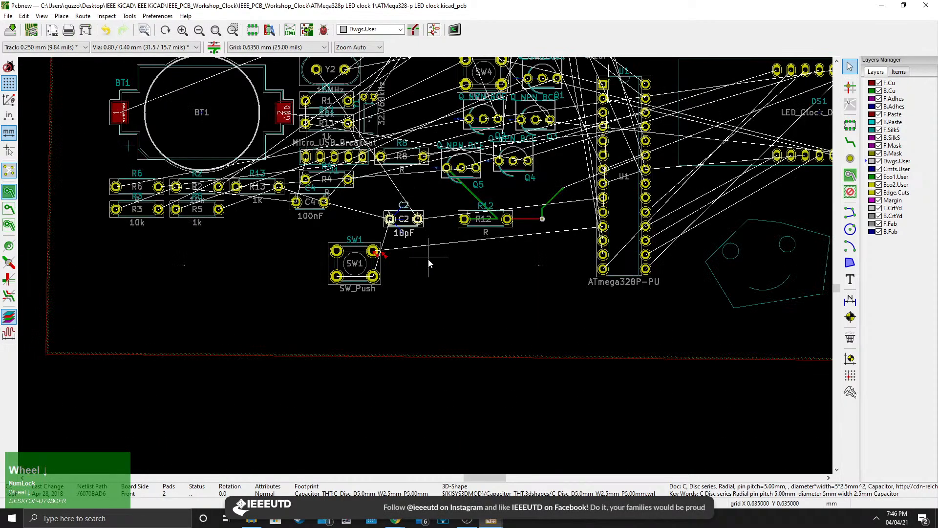
pyautogui.moveTo(428, 259); pyautogui.dragTo(423, 312, button='middle')
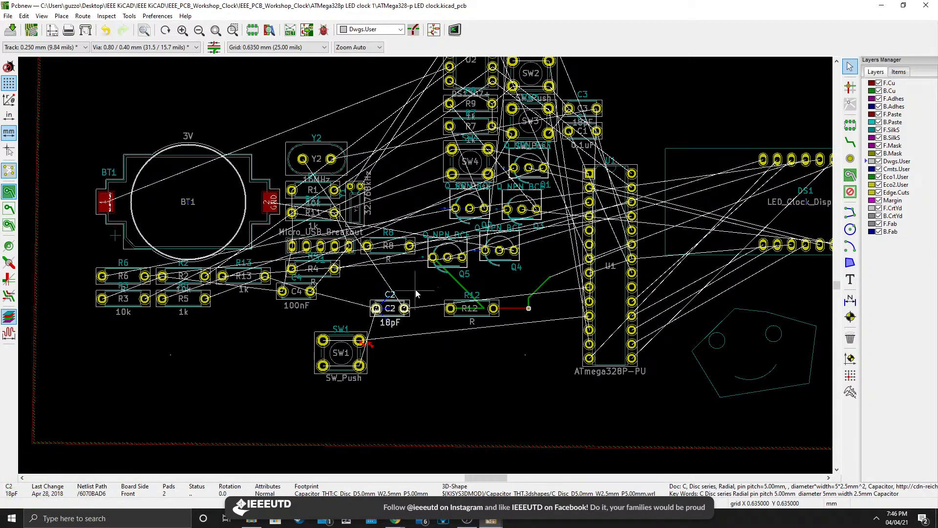
# Open Board Setup's net classes and set the Default net class clearance to 0.3 mm.
pyautogui.click(31, 30)
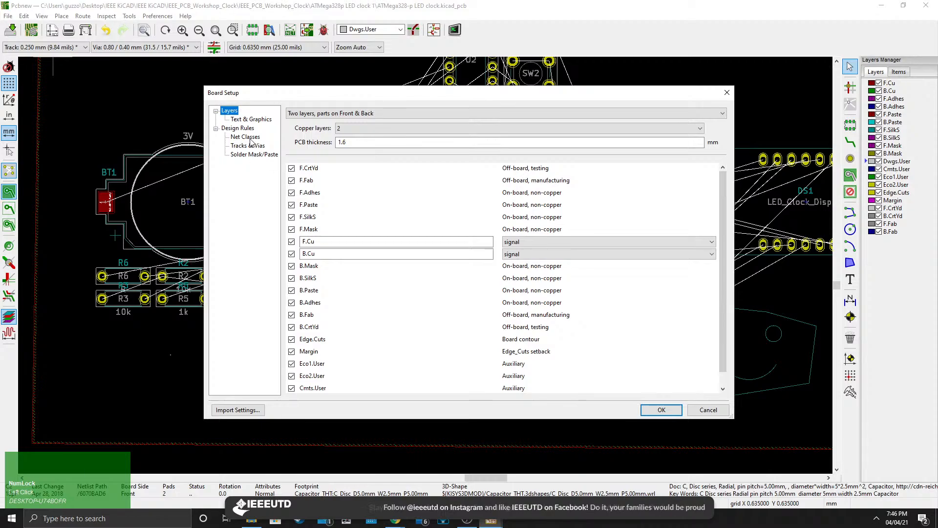
pyautogui.click(254, 139)
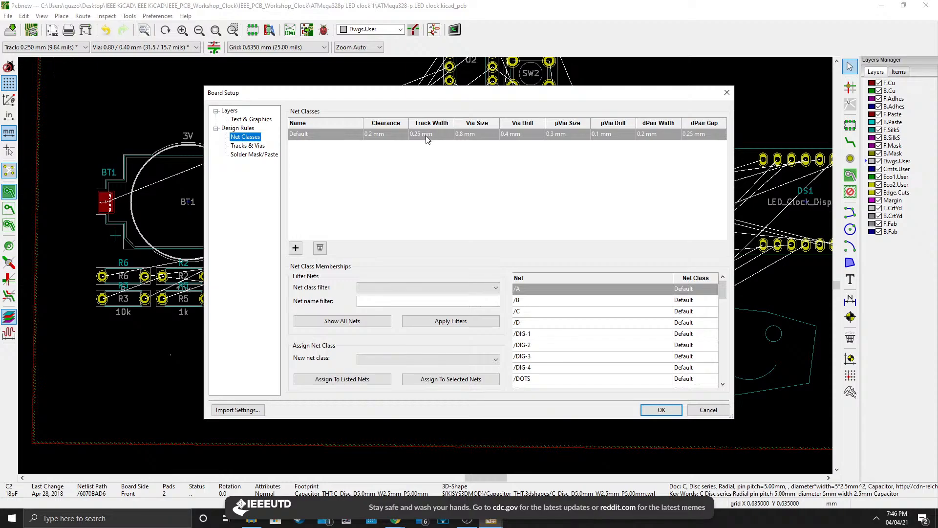
pyautogui.click(727, 92)
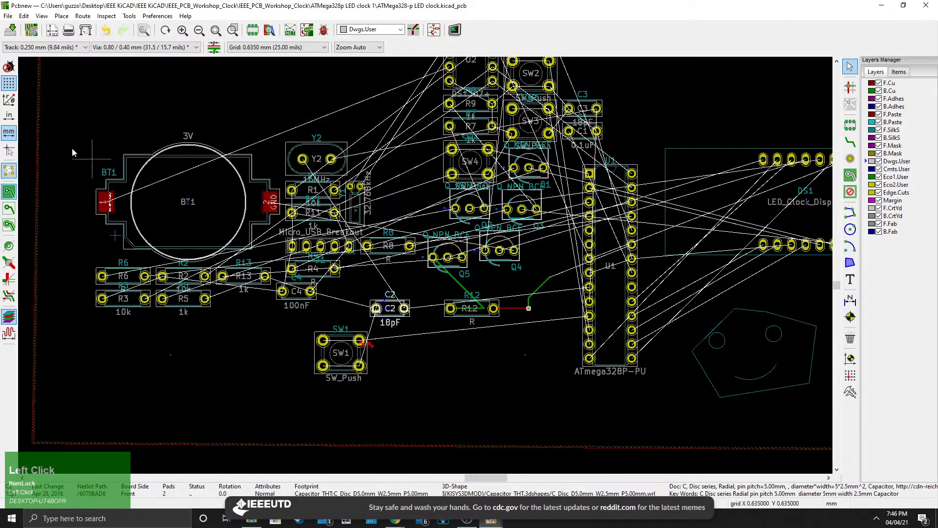
pyautogui.click(32, 31)
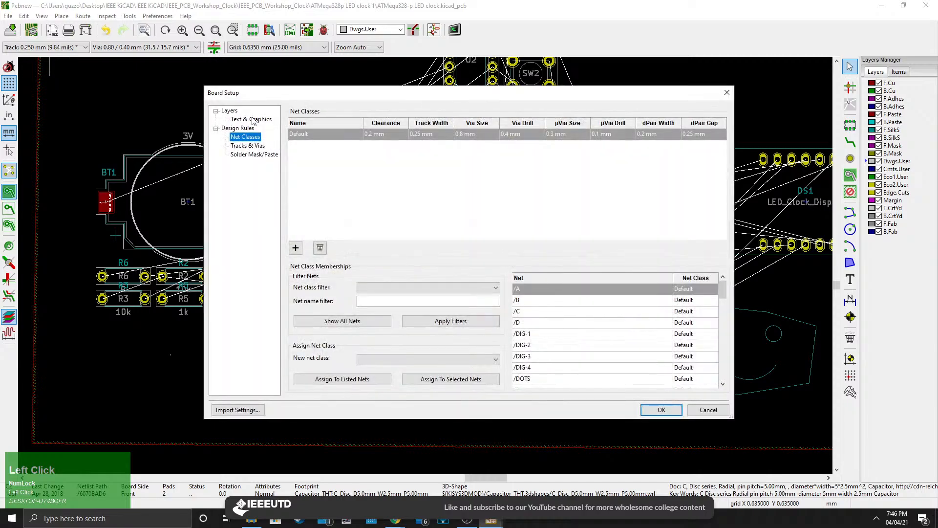
pyautogui.moveTo(283, 92); pyautogui.dragTo(272, 111)
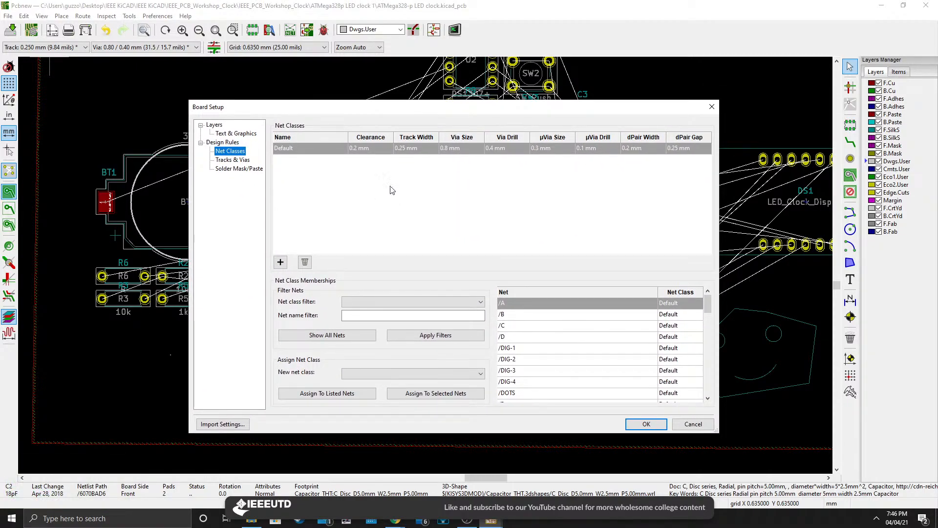
pyautogui.moveTo(308, 108); pyautogui.dragTo(273, 110)
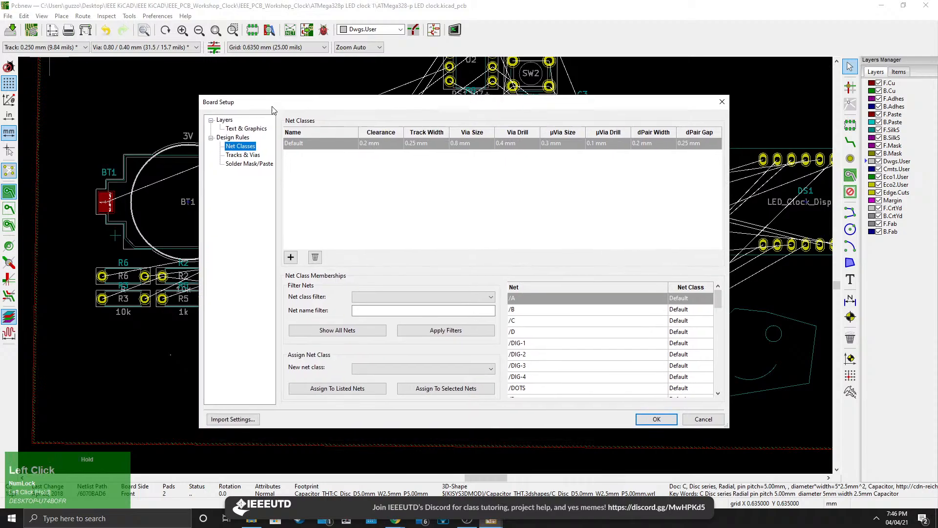
pyautogui.click(371, 146)
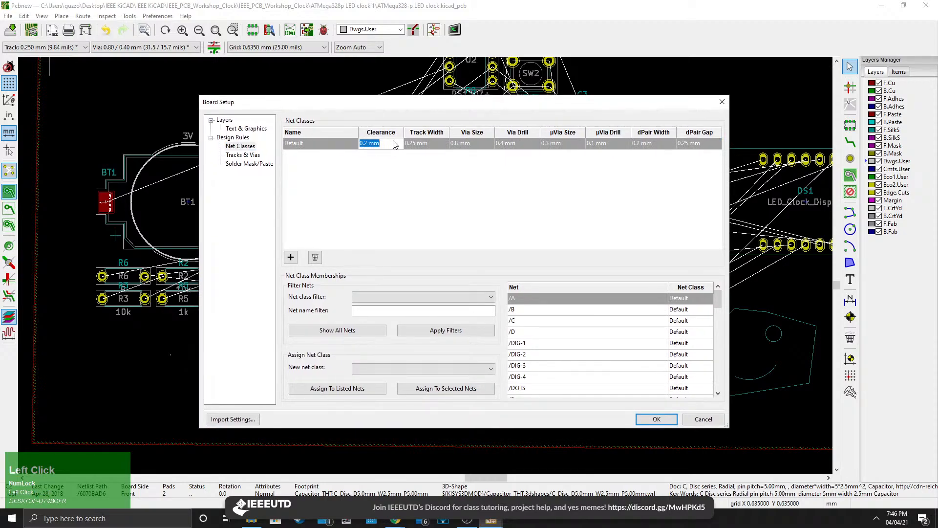
pyautogui.write('0.3')
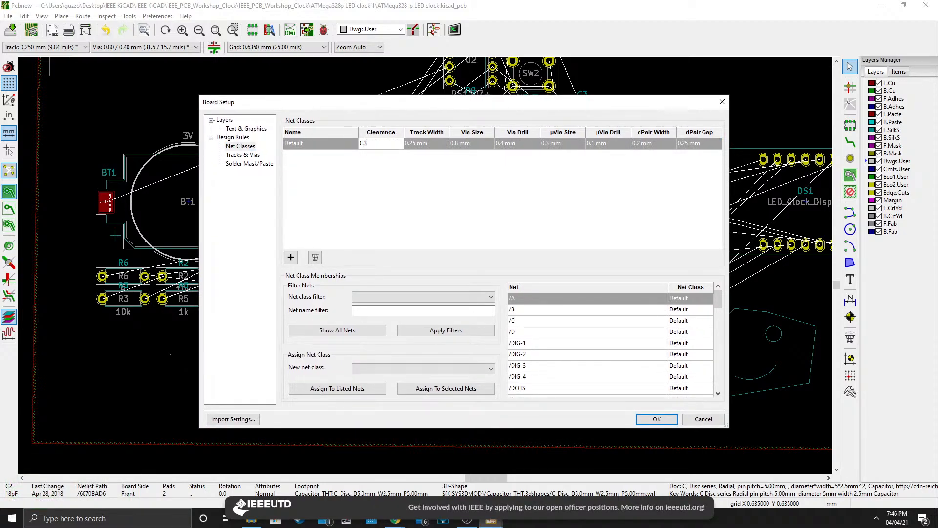
pyautogui.press('Return')
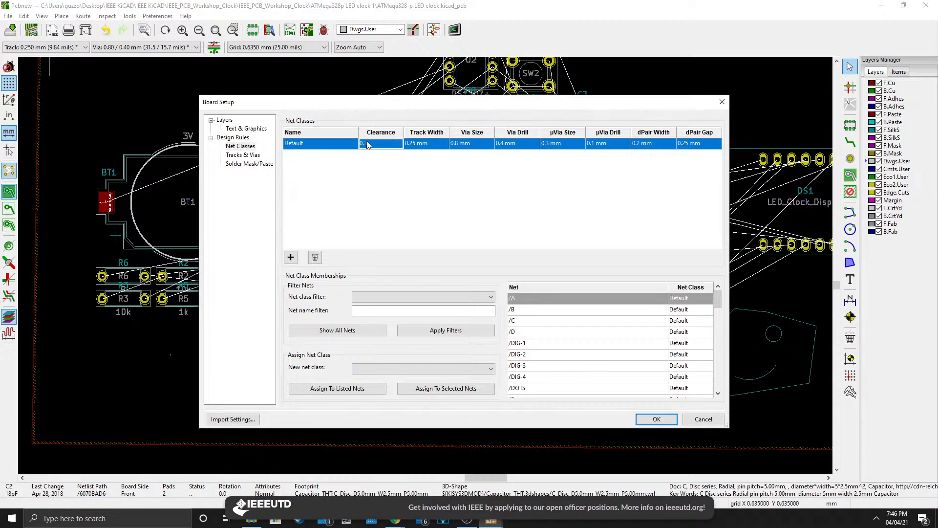
pyautogui.click(377, 148)
pyautogui.press('Return')
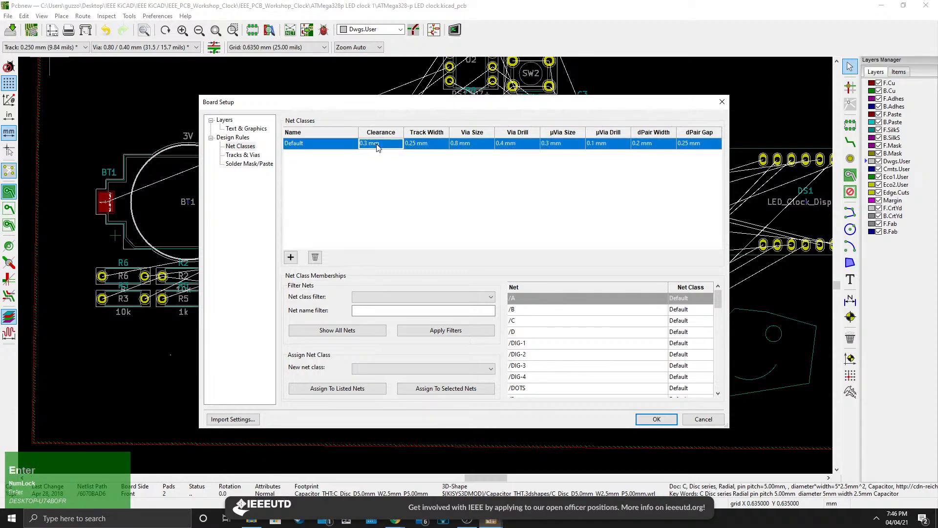
# Set the Default net class track width to 0.3 mm, checking the via size and drill cells.
pyautogui.click(428, 147)
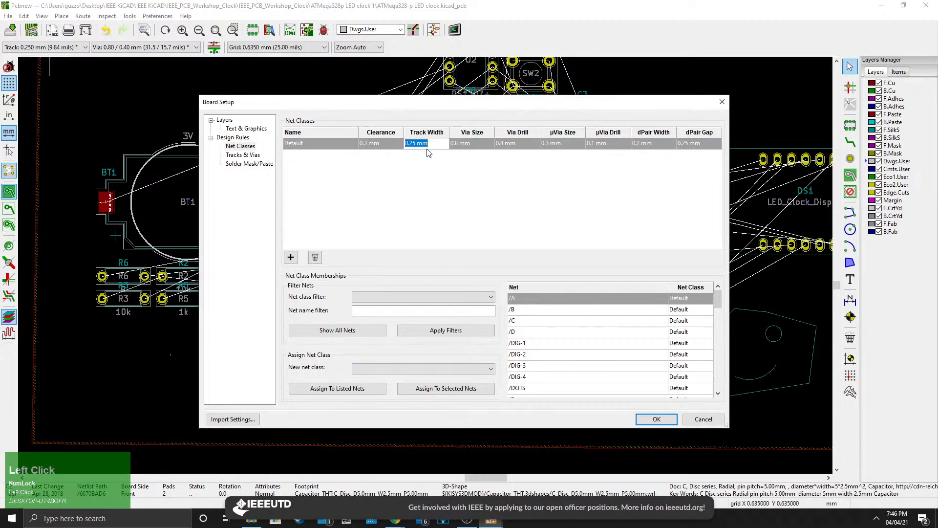
pyautogui.write('0.3mm')
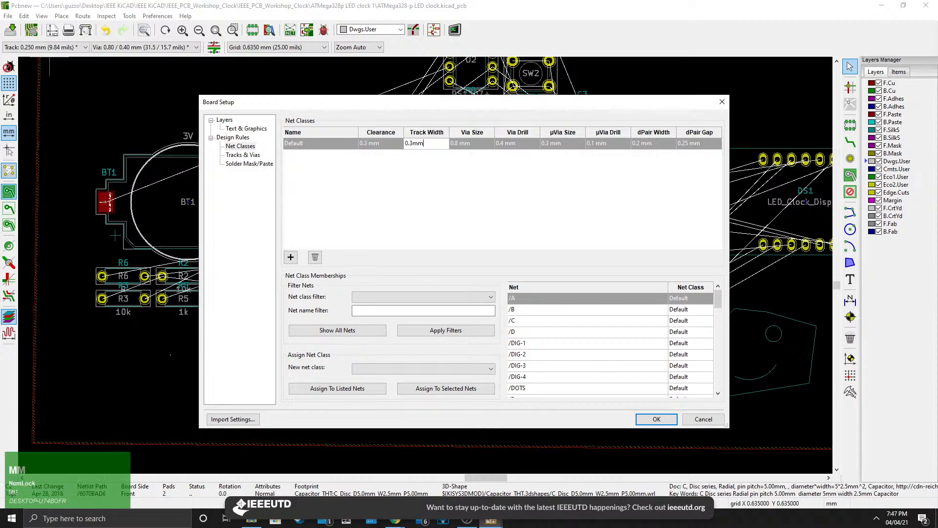
pyautogui.click(473, 192)
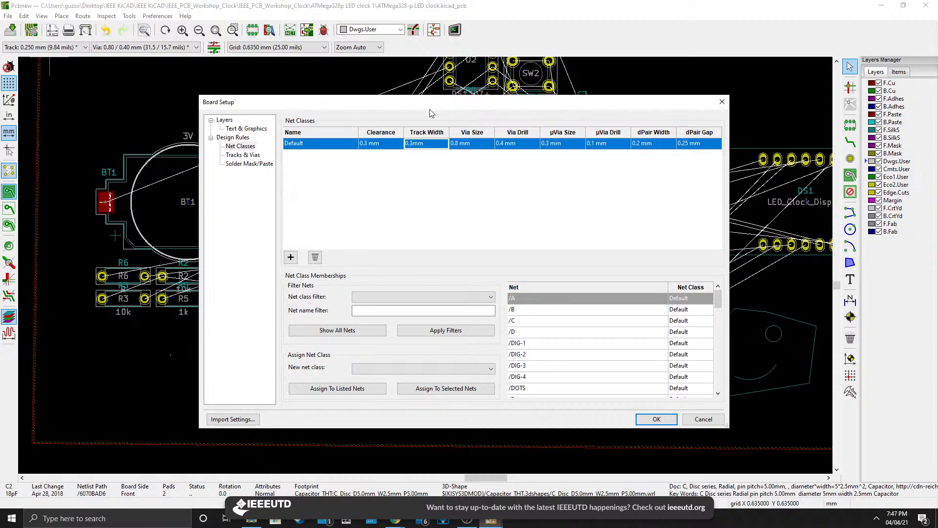
pyautogui.click(468, 143)
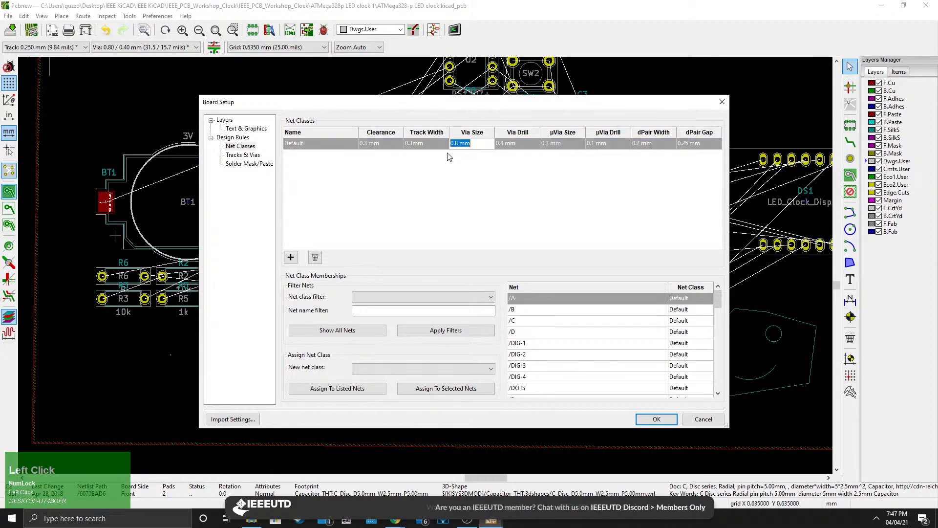
pyautogui.click(505, 144)
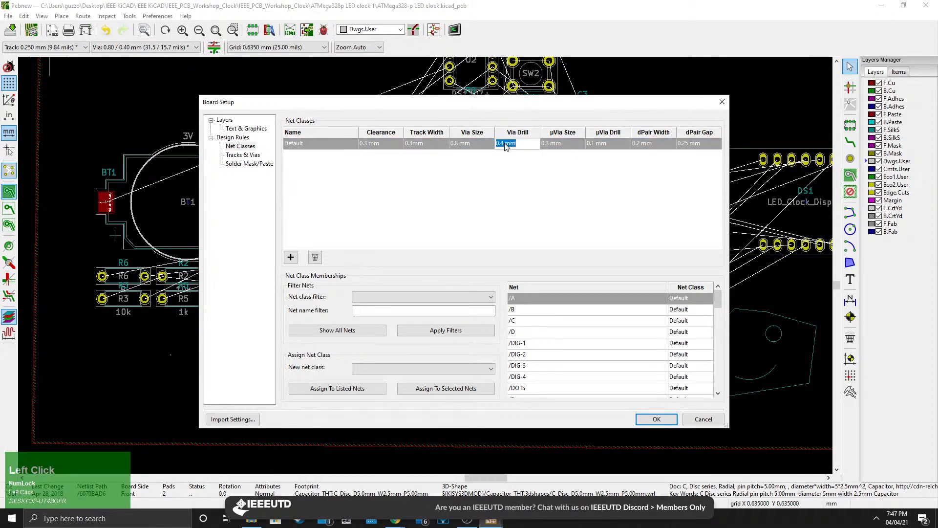
pyautogui.click(459, 144)
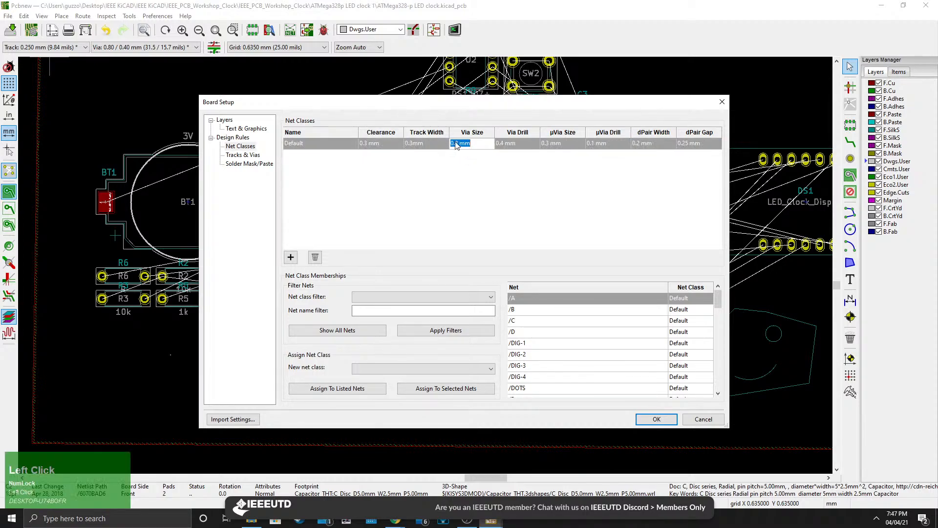
pyautogui.click(505, 146)
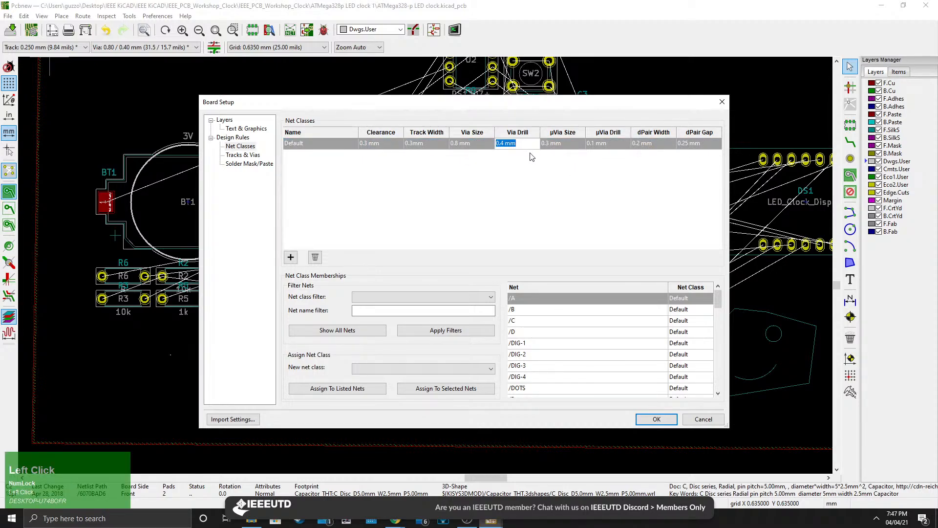
pyautogui.press('Tab')
pyautogui.press('Tab')
pyautogui.press('Tab')
pyautogui.press('Tab')
pyautogui.press('Tab')
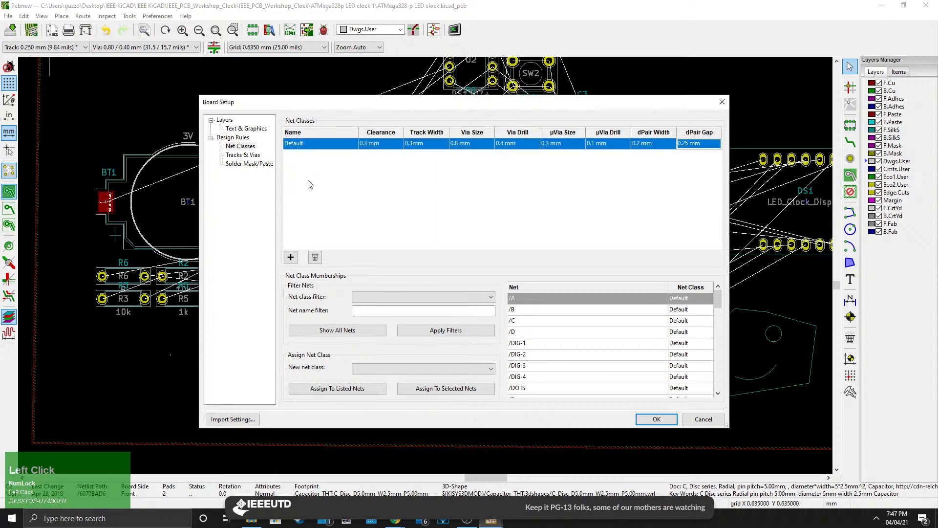
# Review the Tracks & Vias, Solder Mask/Paste and Text & Graphics pages, then apply the Board Setup changes.
pyautogui.click(250, 154)
pyautogui.click(250, 162)
pyautogui.click(247, 157)
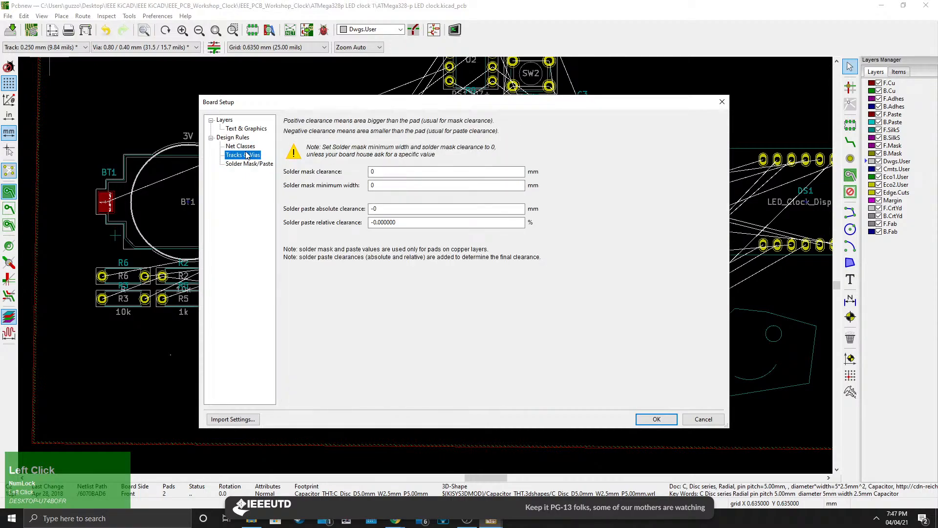
pyautogui.click(247, 148)
pyautogui.click(253, 129)
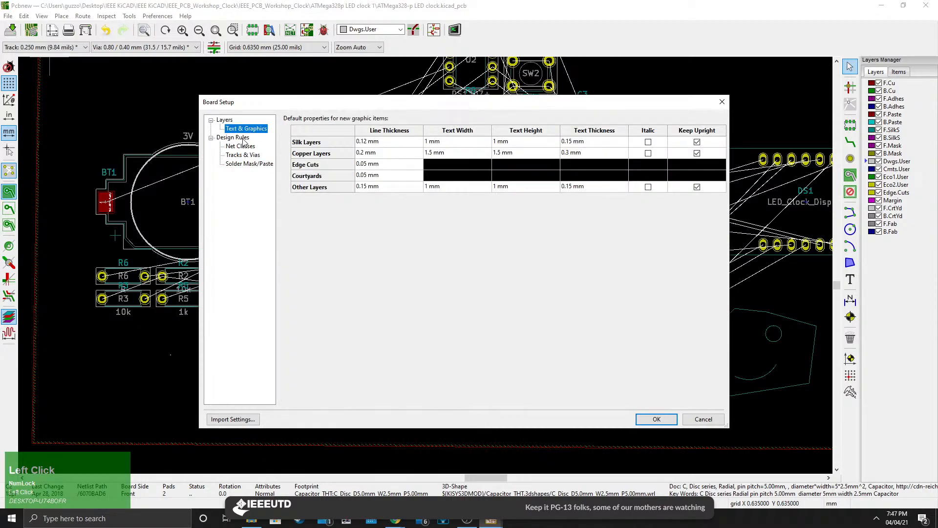
pyautogui.click(243, 140)
pyautogui.click(244, 147)
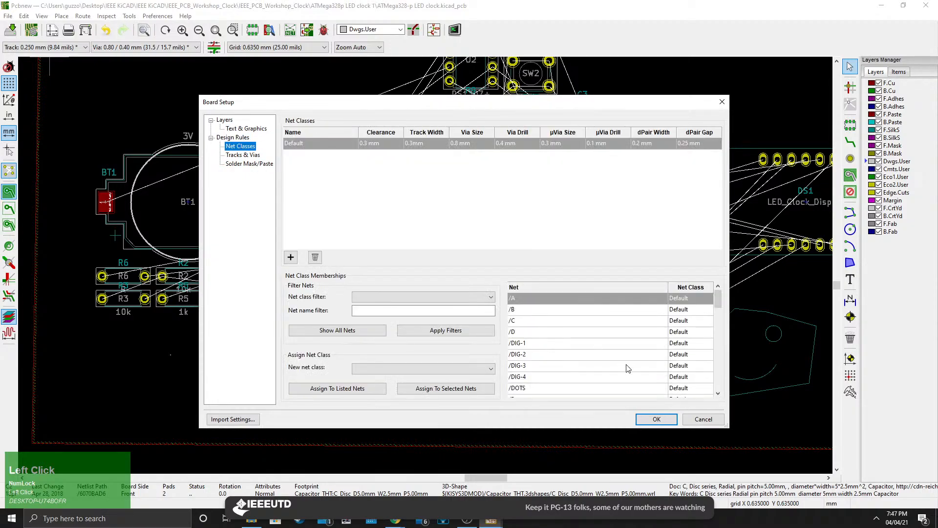
pyautogui.click(657, 420)
# Pan across the board to the best-practice notes text and read through it.
pyautogui.moveTo(587, 374); pyautogui.dragTo(442, 309, button='middle')
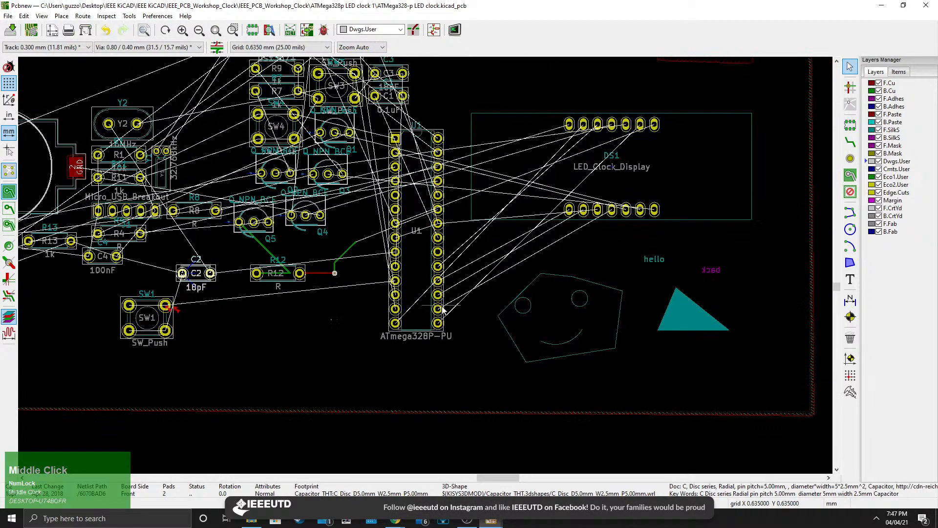
pyautogui.moveTo(354, 294); pyautogui.dragTo(418, 314, button='middle')
pyautogui.moveTo(251, 169); pyautogui.dragTo(651, 354, button='middle')
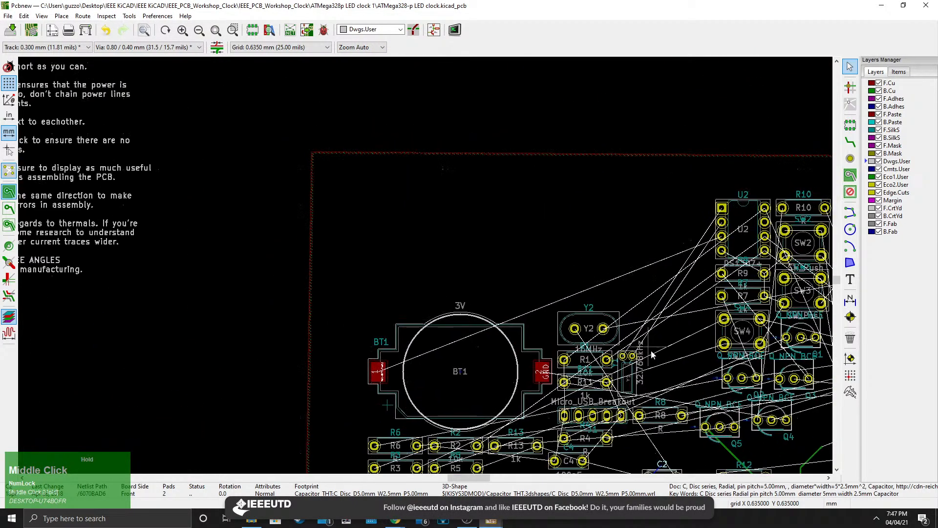
pyautogui.moveTo(264, 190); pyautogui.dragTo(512, 248, button='middle')
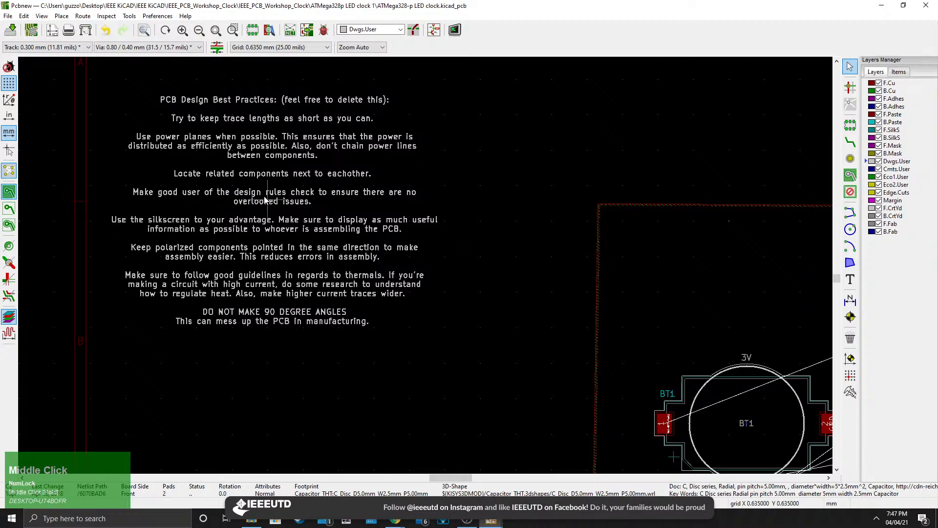
pyautogui.scroll(1, 254, 194)
pyautogui.moveTo(444, 272); pyautogui.dragTo(387, 256, button='middle')
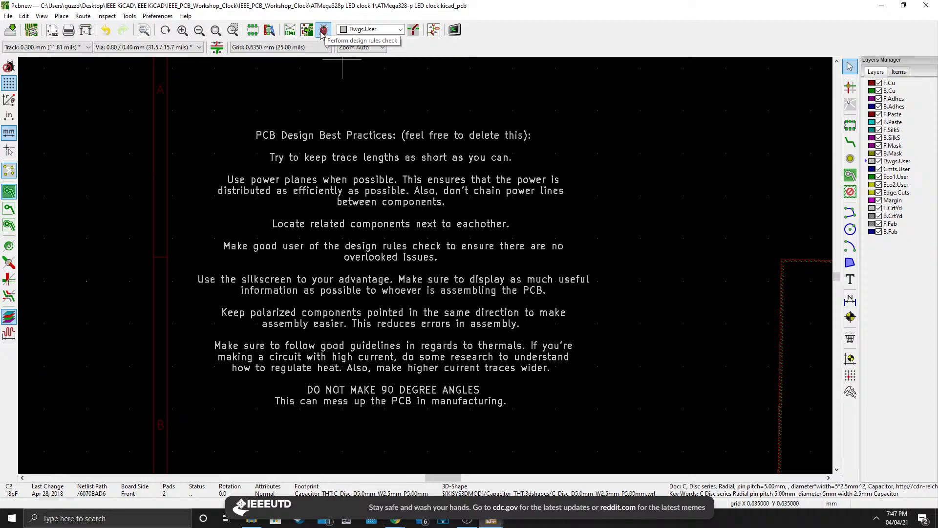
pyautogui.moveTo(414, 309); pyautogui.dragTo(389, 286, button='middle')
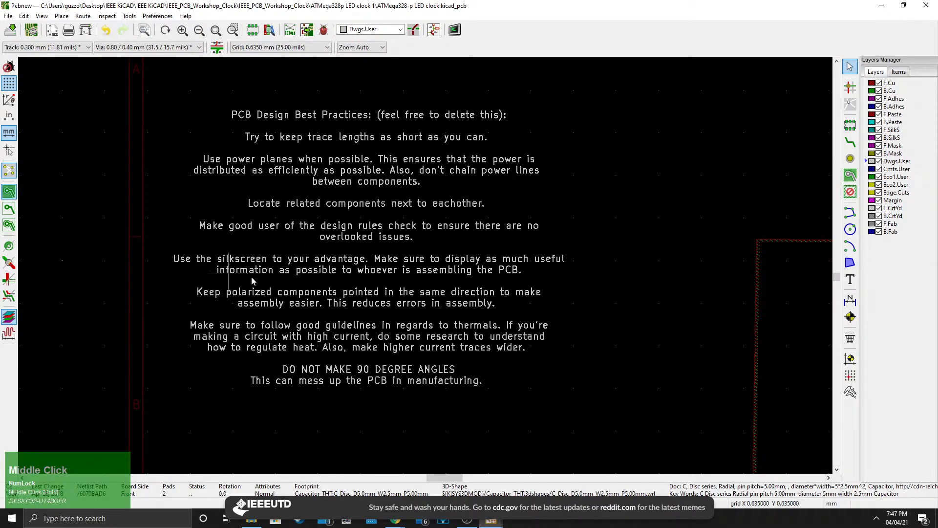
# Make F.SilkS the active layer.
pyautogui.moveTo(678, 348); pyautogui.dragTo(162, 200, button='middle')
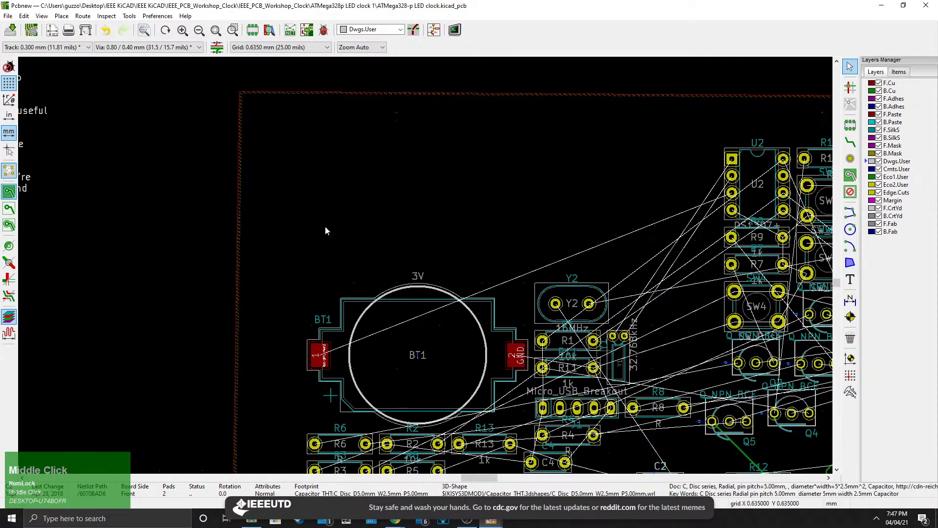
pyautogui.moveTo(672, 375); pyautogui.dragTo(325, 227, button='middle')
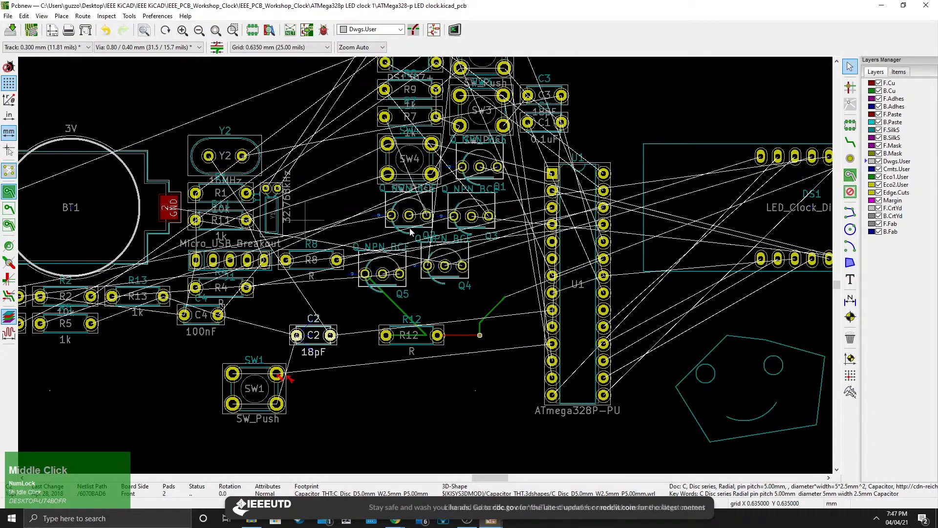
pyautogui.click(894, 130)
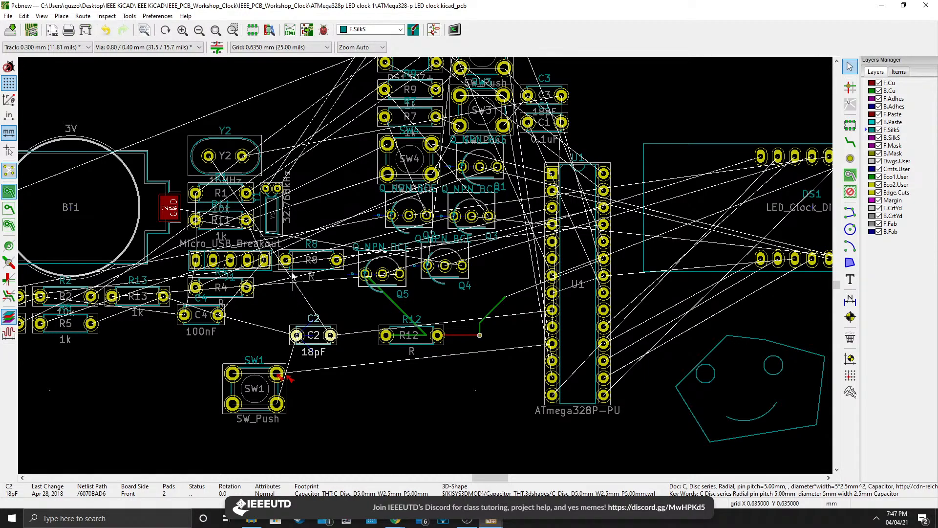
# Move the Q4 transistor slightly up and to the right, closer to C2.
pyautogui.scroll(3, 311, 254)
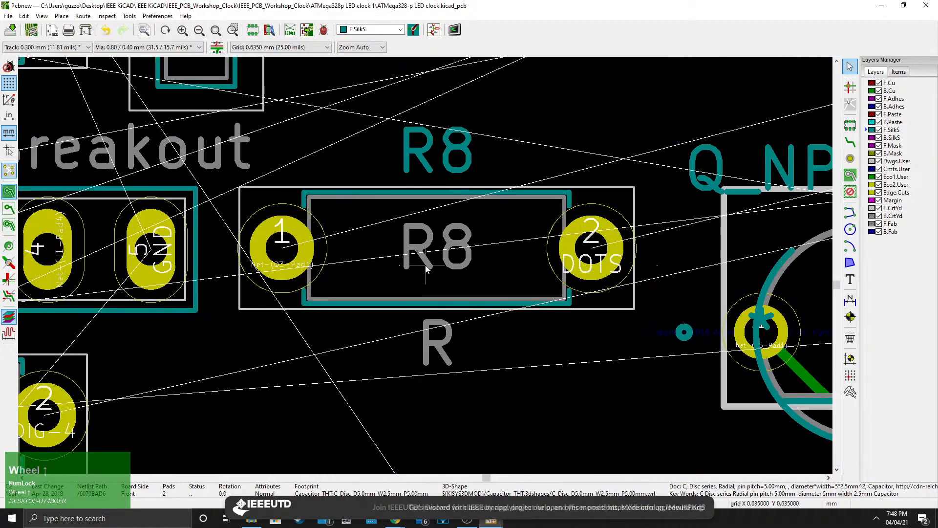
pyautogui.scroll(-3, 426, 244)
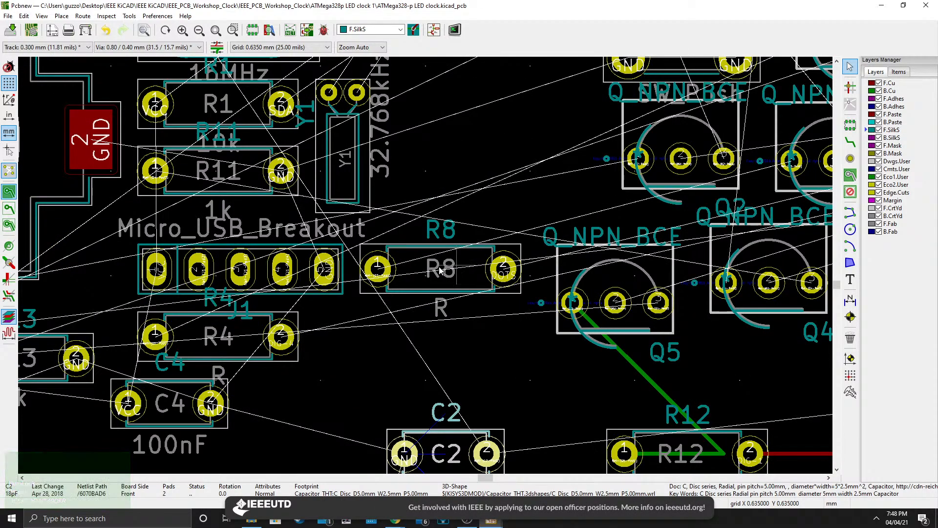
pyautogui.moveTo(464, 276); pyautogui.dragTo(248, 303, button='middle')
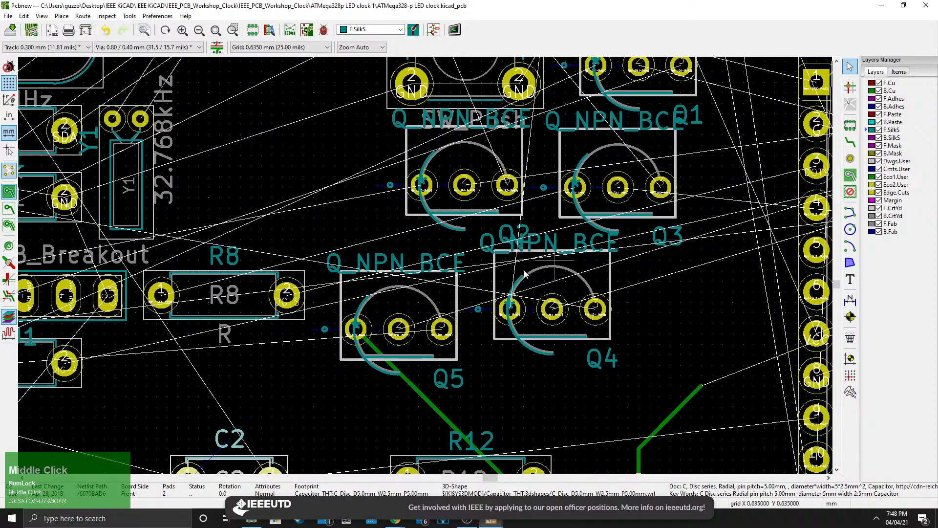
pyautogui.moveTo(557, 262); pyautogui.dragTo(455, 292, button='middle')
pyautogui.press('m')
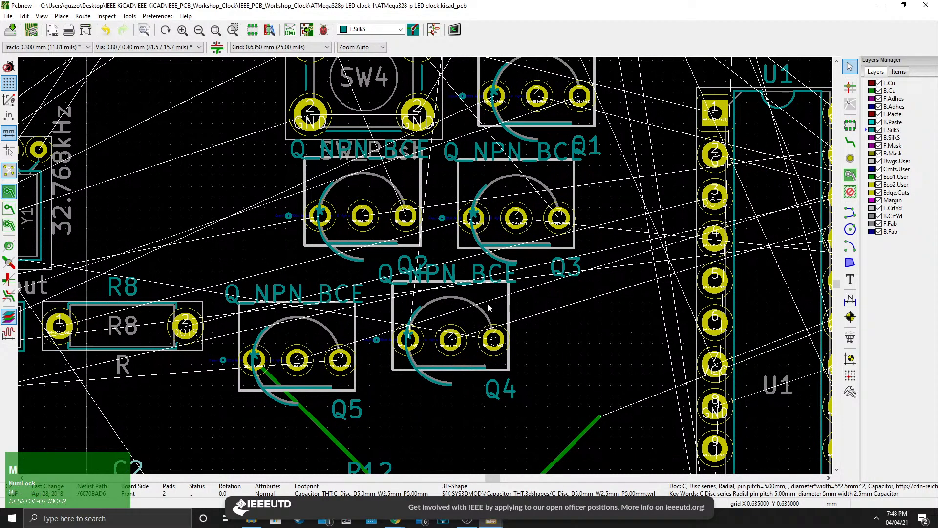
pyautogui.click(599, 343)
pyautogui.click(497, 309)
pyautogui.press('m')
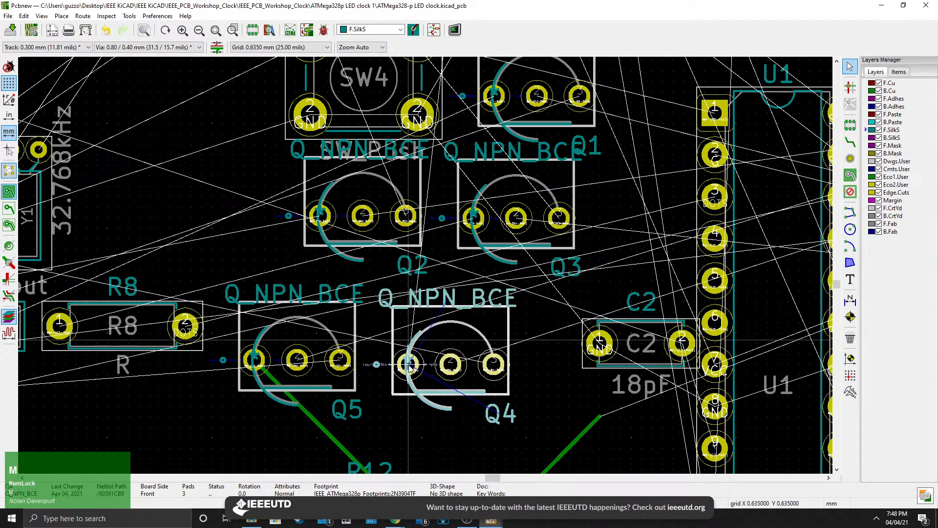
pyautogui.click(423, 334)
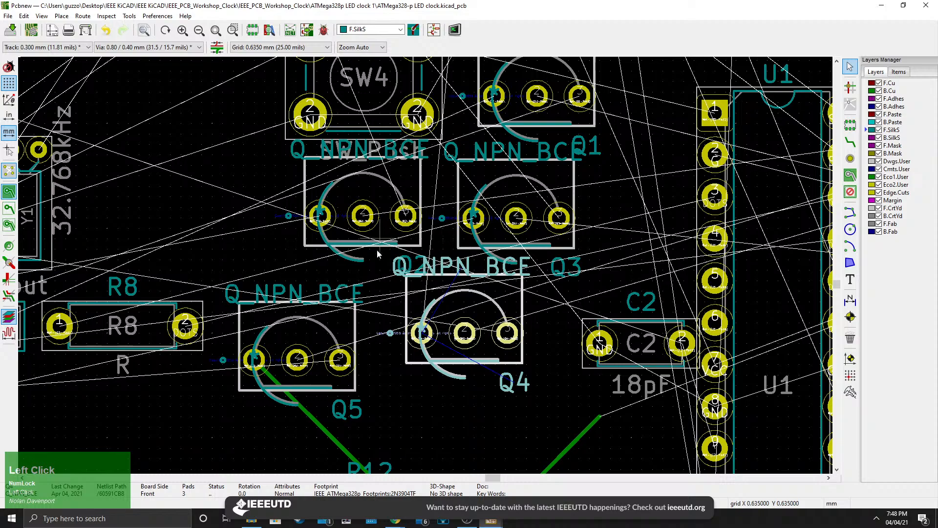
# Open the 3D Viewer and inspect the placed components around the transistors.
pyautogui.scroll(5, 424, 267)
pyautogui.scroll(-5, 415, 269)
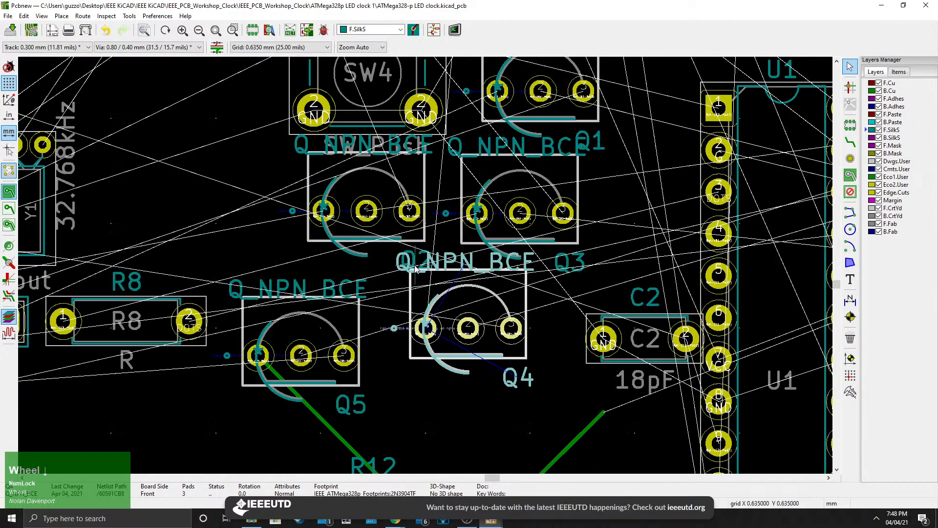
pyautogui.click(42, 15)
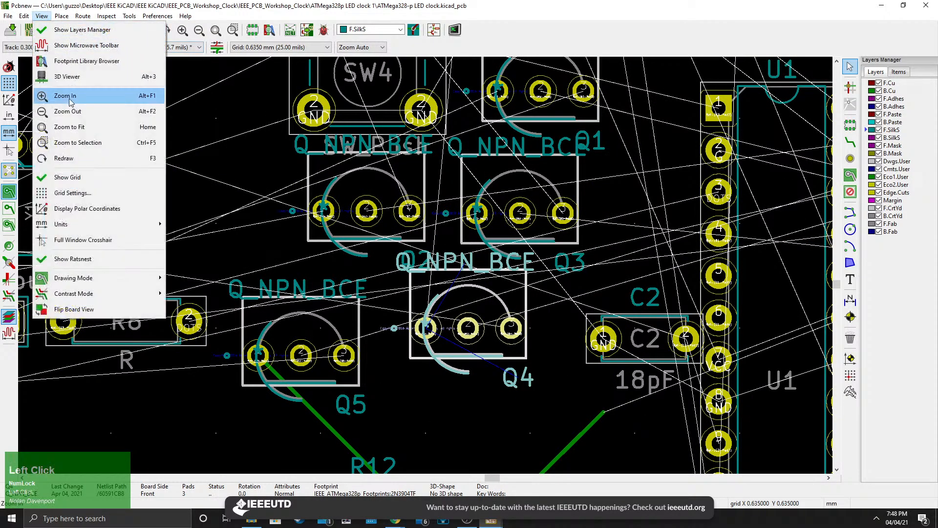
pyautogui.click(53, 93)
pyautogui.scroll(5, 506, 332)
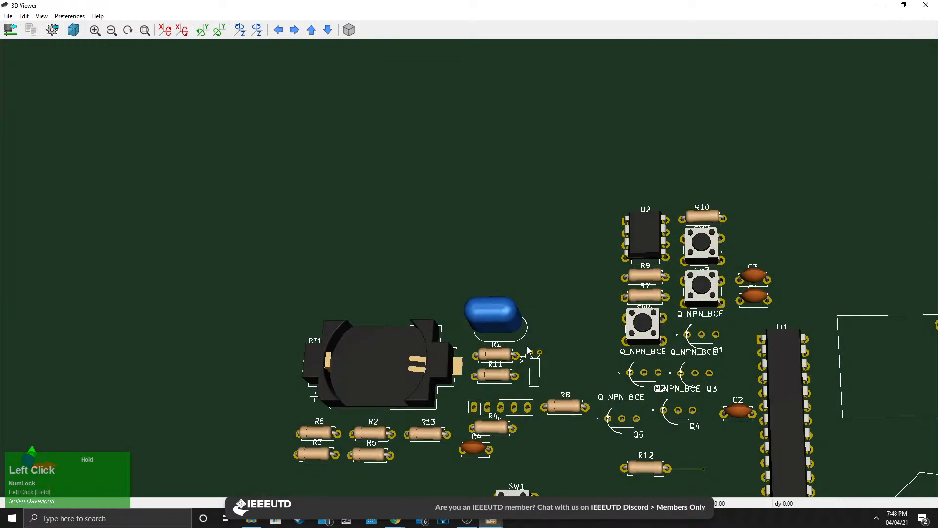
pyautogui.moveTo(652, 410); pyautogui.dragTo(469, 312, button='middle')
pyautogui.scroll(4, 470, 316)
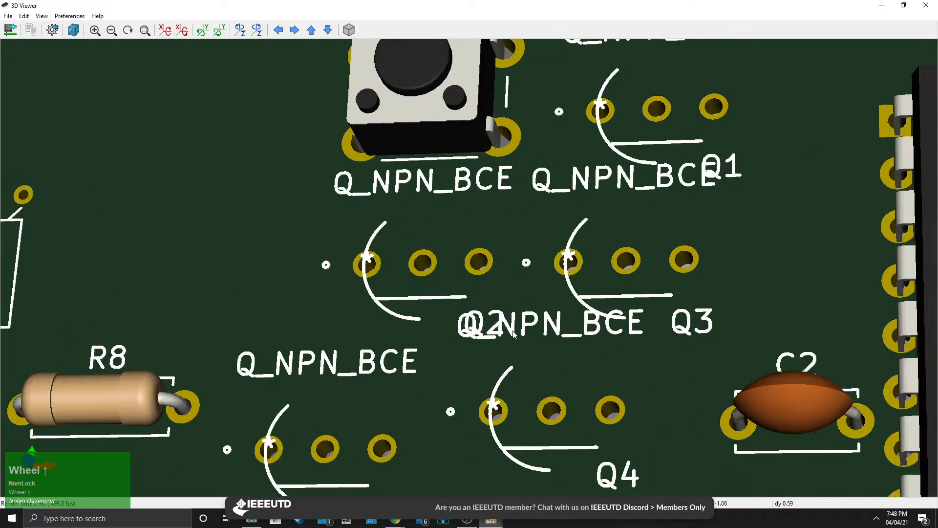
pyautogui.scroll(1, 522, 317)
pyautogui.scroll(-6, 506, 345)
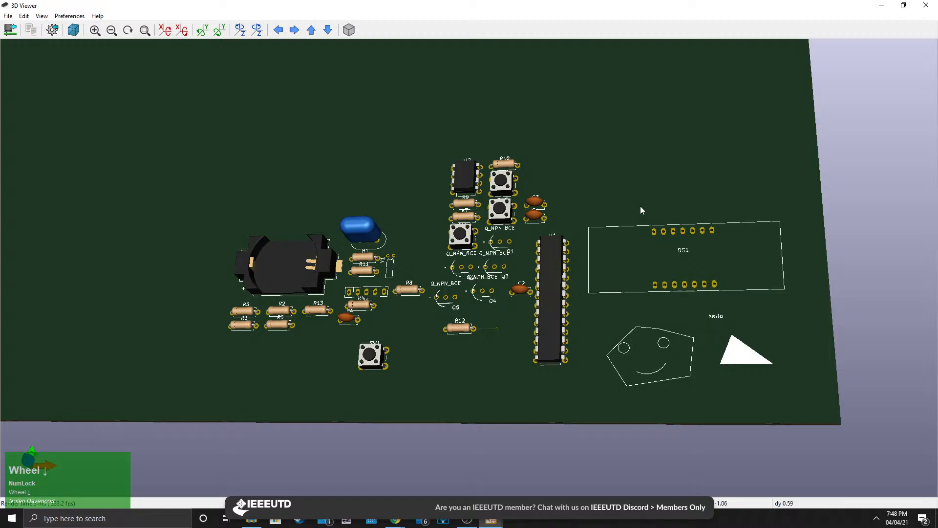
pyautogui.click(926, 6)
pyautogui.scroll(-5, 426, 268)
pyautogui.scroll(5, 426, 268)
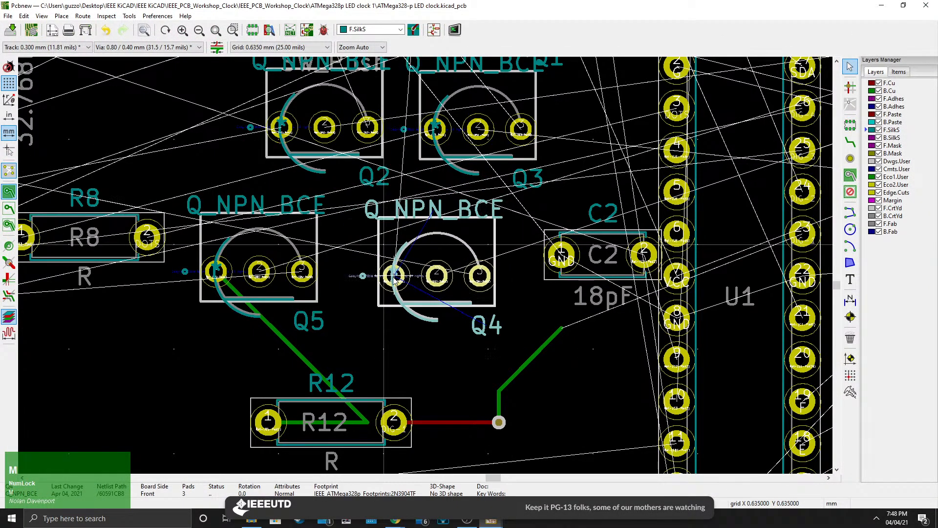
pyautogui.click(385, 298)
pyautogui.middleClick(386, 268)
pyautogui.scroll(3, 424, 265)
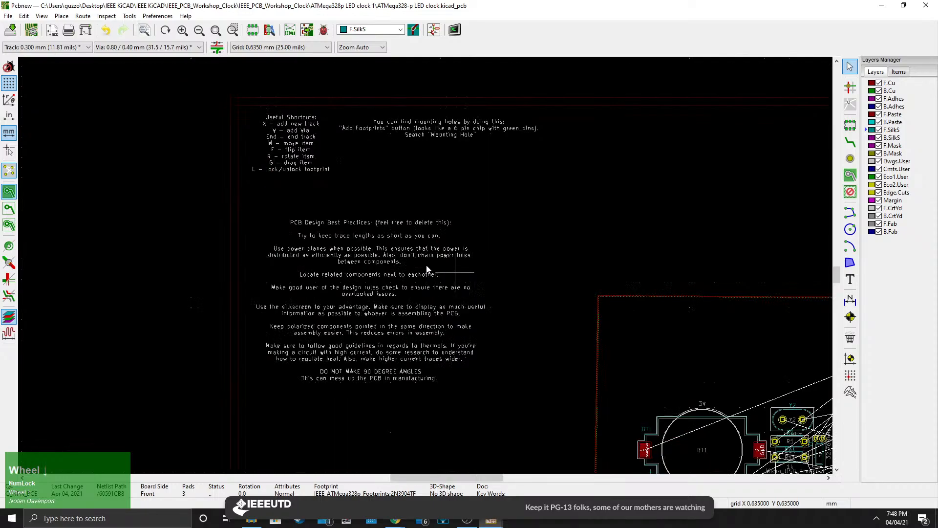
pyautogui.middleClick(481, 342)
pyautogui.scroll(3, 481, 342)
pyautogui.scroll(3, 434, 220)
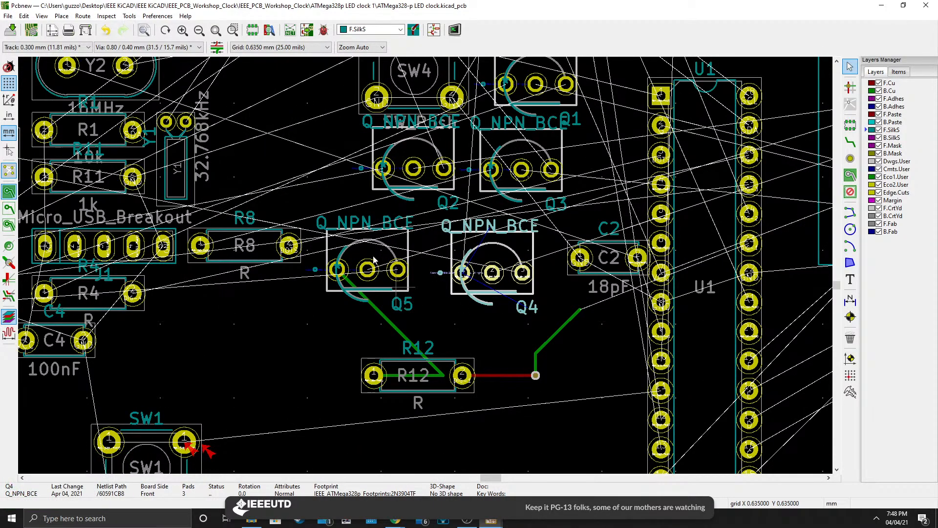
pyautogui.scroll(-5, 361, 240)
pyautogui.scroll(6, 426, 269)
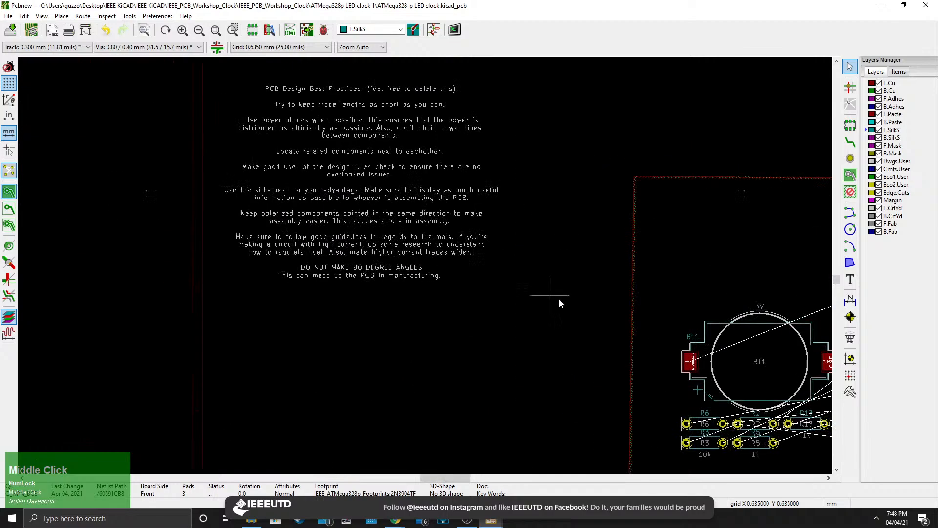
pyautogui.scroll(2, 426, 269)
pyautogui.scroll(-6, 426, 269)
pyautogui.scroll(5, 426, 269)
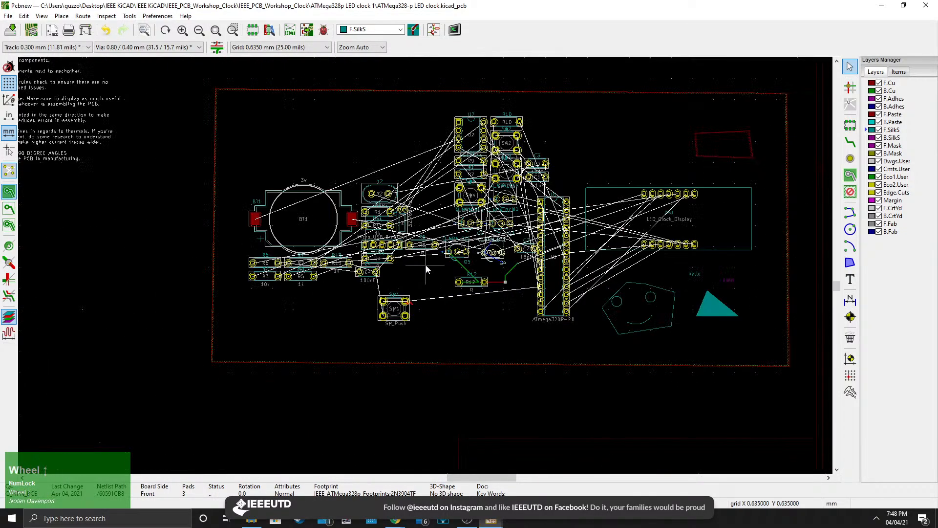
# Add silkscreen text reading "do this thing when assembling." and place it between SW1 and the ATmega328P.
pyautogui.click(850, 279)
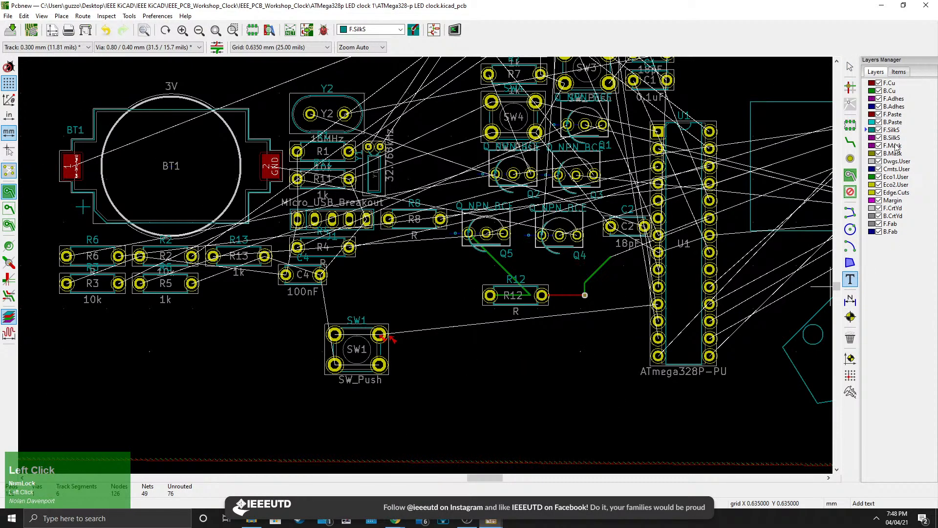
pyautogui.click(447, 343)
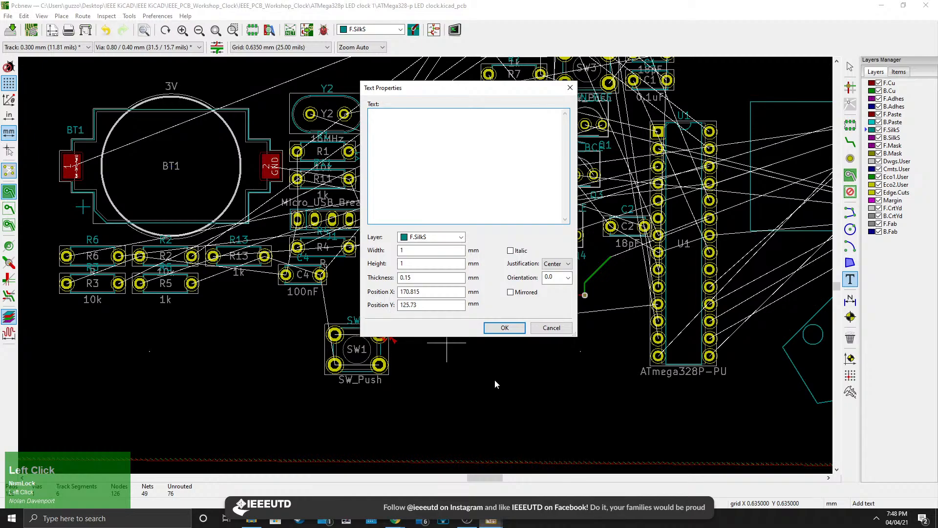
pyautogui.write('do this ')
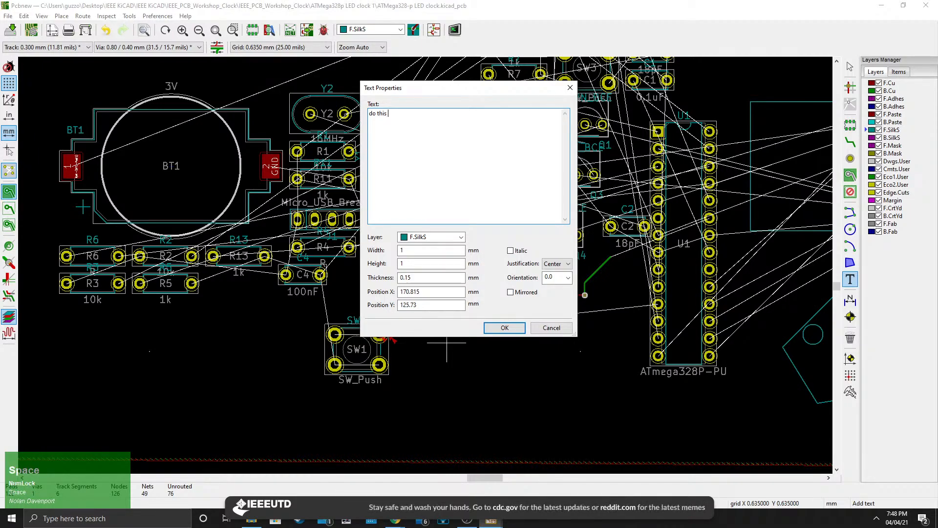
pyautogui.write('thing wne')
pyautogui.press('BackSpace')
pyautogui.write('hen a')
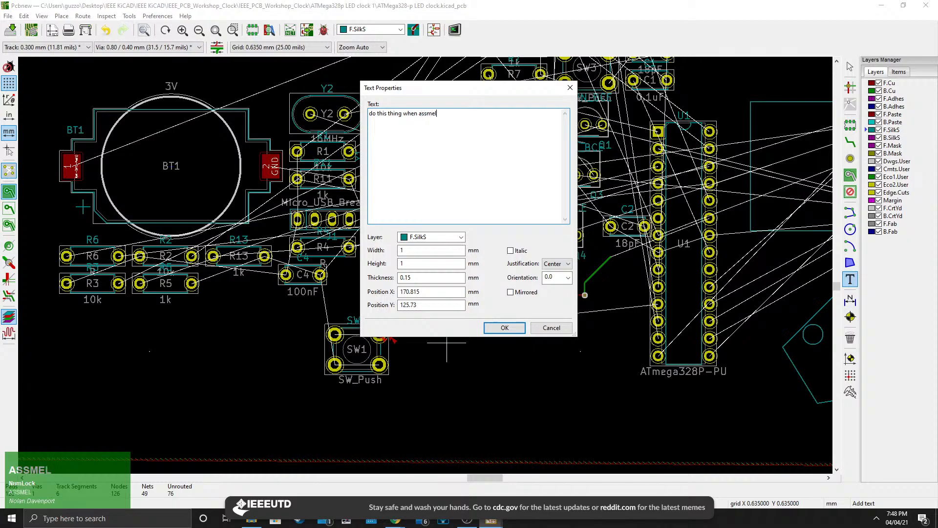
pyautogui.write('ssembling.')
pyautogui.click(504, 328)
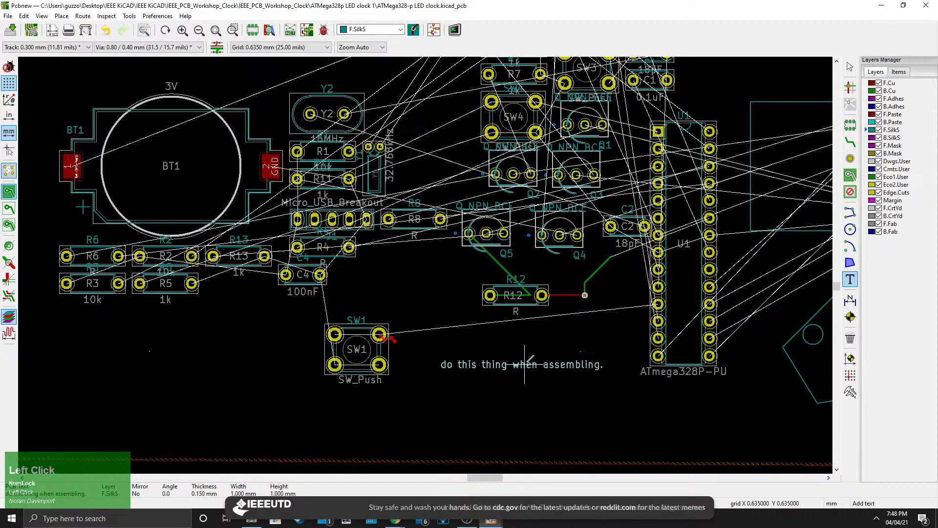
pyautogui.click(522, 364)
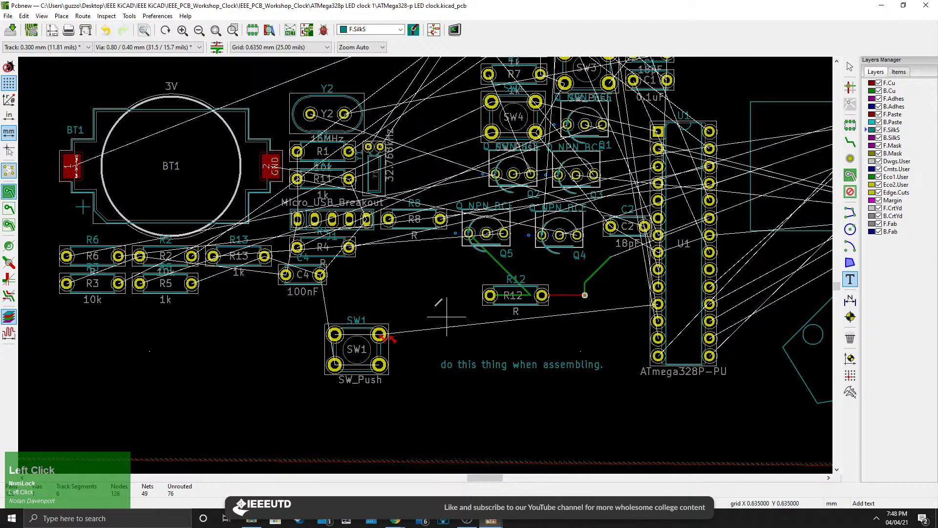
# Check the board again in the 3D Viewer.
pyautogui.moveTo(413, 274); pyautogui.dragTo(507, 300, button='middle')
pyautogui.click(41, 15)
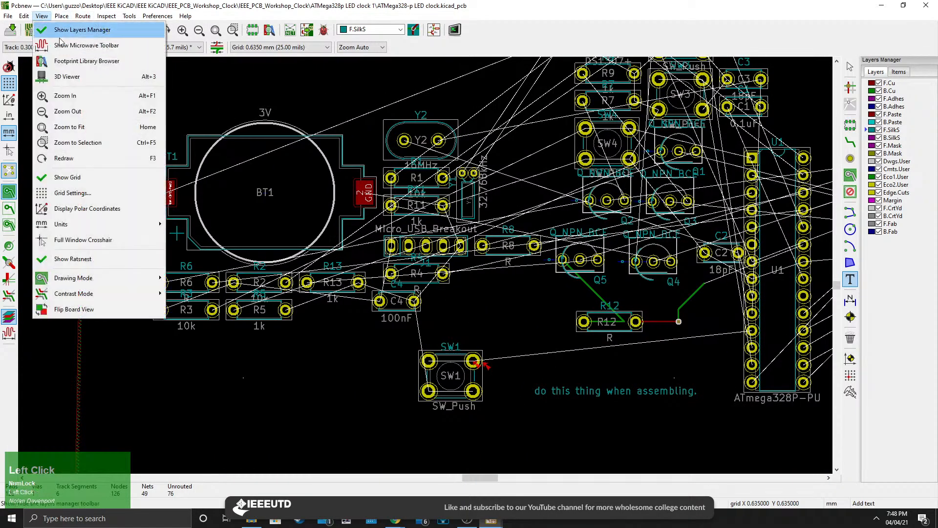
pyautogui.click(79, 76)
pyautogui.scroll(6, 476, 296)
pyautogui.moveTo(593, 490); pyautogui.dragTo(585, 410, button='middle')
pyautogui.click(927, 6)
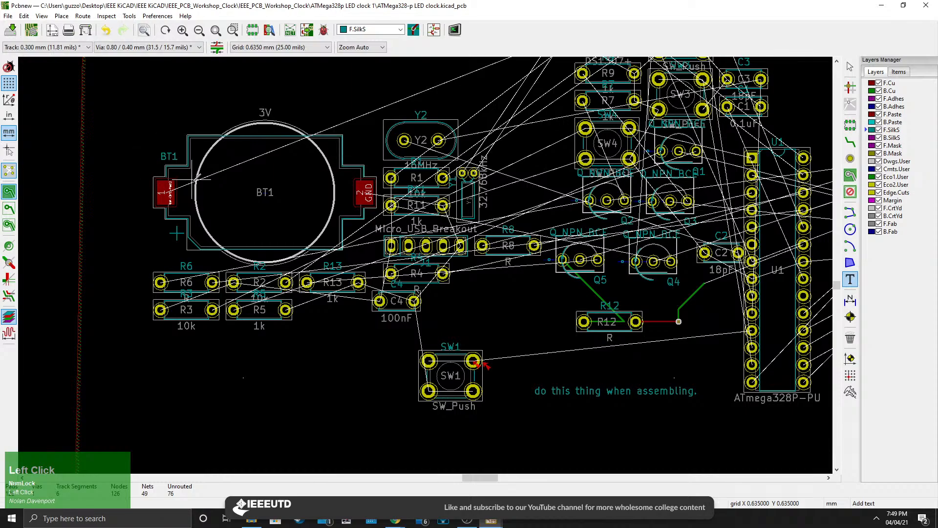
pyautogui.moveTo(90, 188); pyautogui.dragTo(308, 352, button='middle')
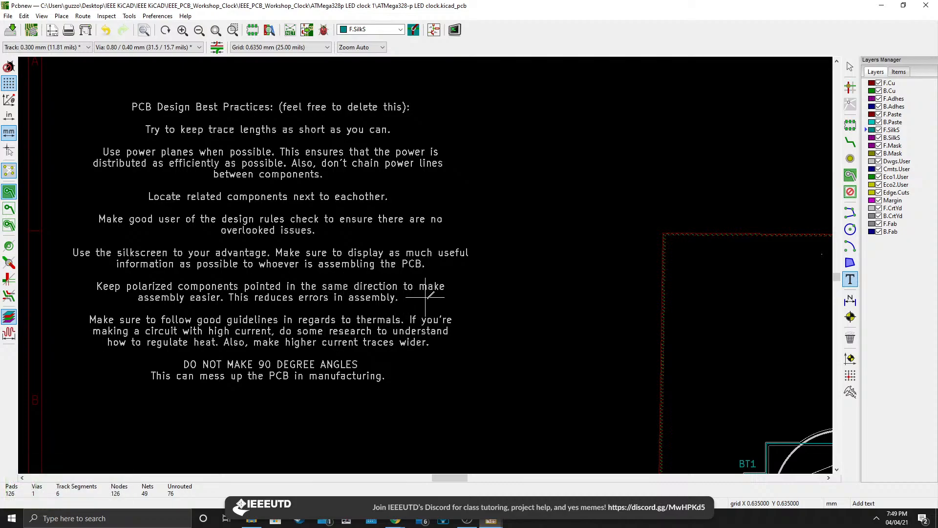
pyautogui.moveTo(482, 336); pyautogui.dragTo(413, 264, button='middle')
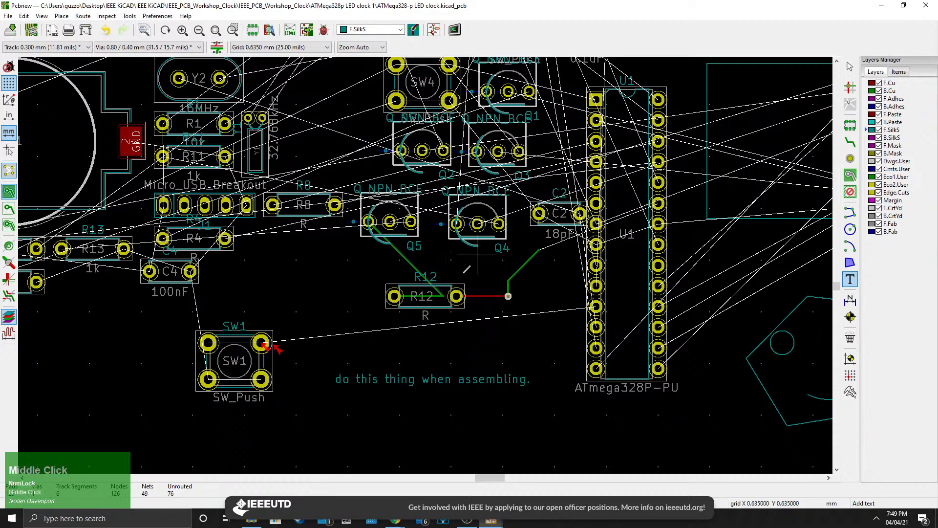
pyautogui.scroll(2, 413, 264)
pyautogui.scroll(3, 420, 269)
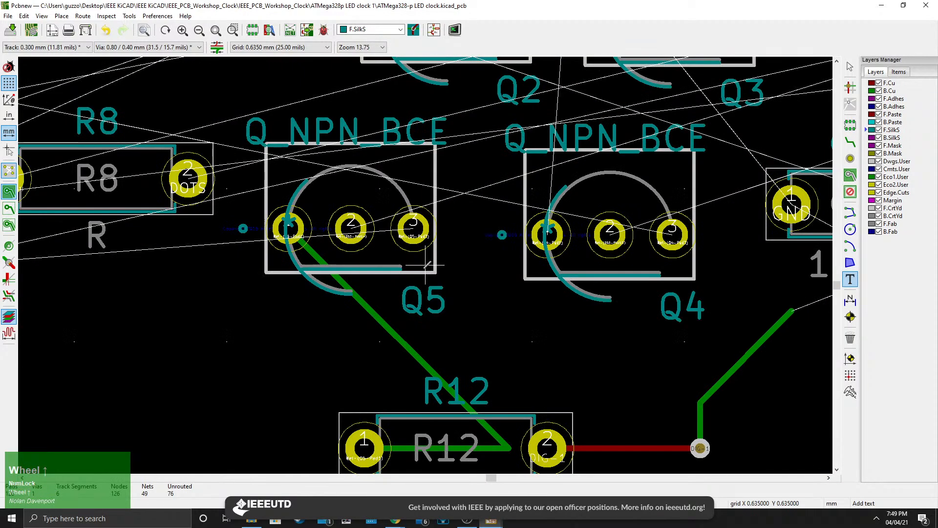
pyautogui.click(386, 264)
pyautogui.click(569, 88)
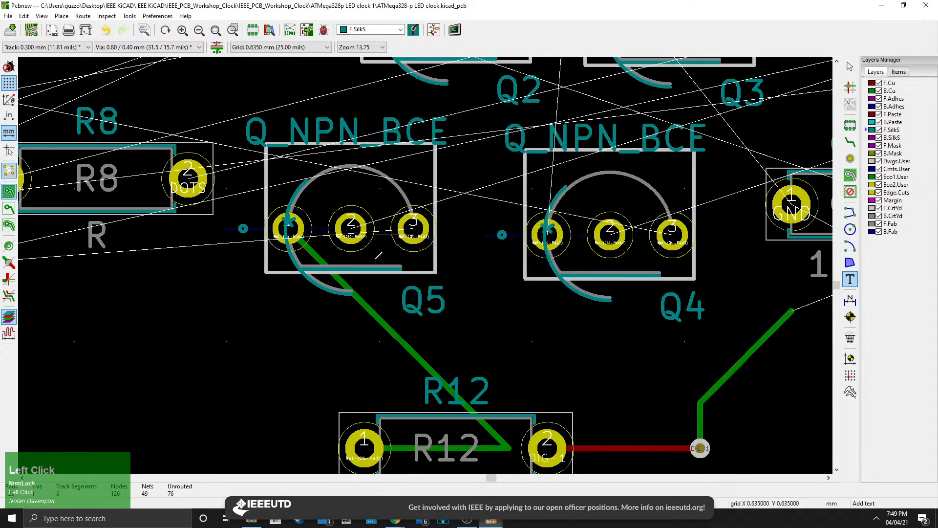
pyautogui.click(391, 260)
pyautogui.click(569, 86)
pyautogui.press('Escape')
# Rotate the Q5 transistor 180° and move it up level with the Q4 transistor.
pyautogui.click(399, 233)
pyautogui.press('r')
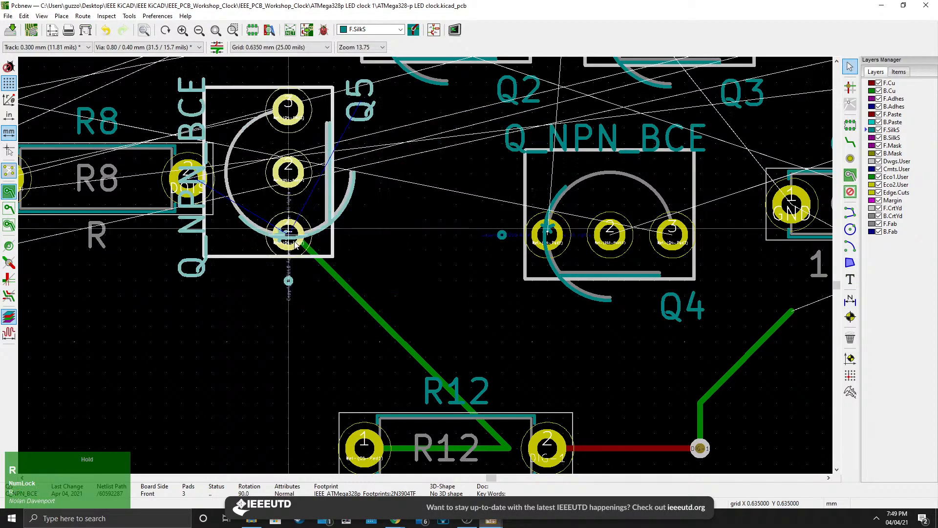
pyautogui.press('r')
pyautogui.moveTo(397, 267); pyautogui.dragTo(452, 211)
pyautogui.moveTo(443, 192); pyautogui.dragTo(459, 191)
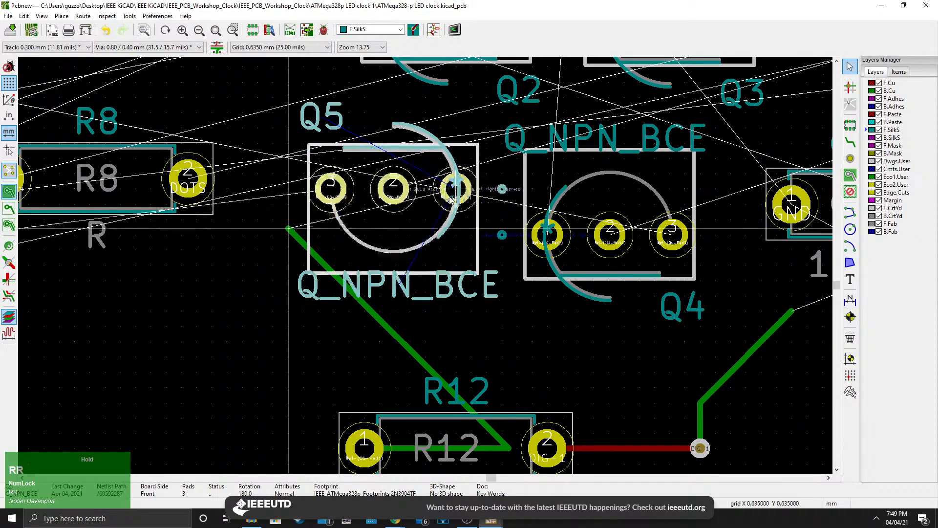
pyautogui.click(678, 184)
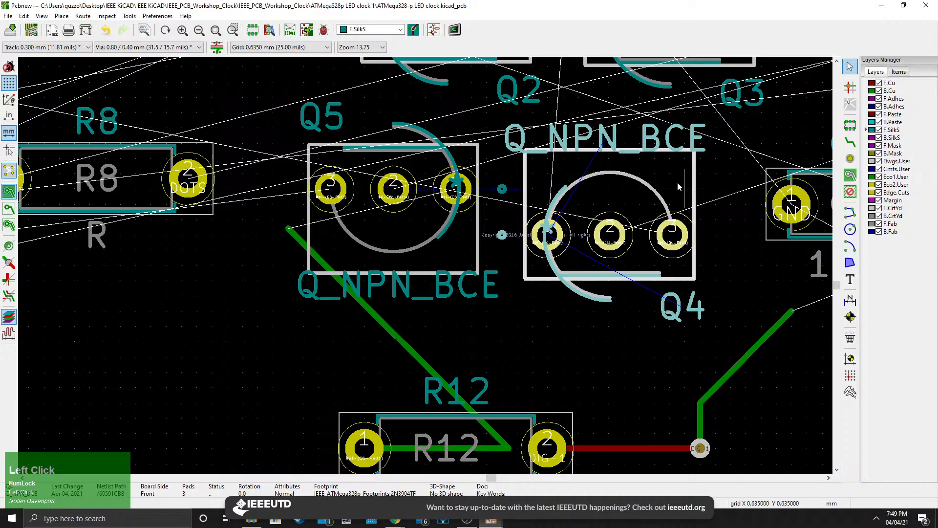
pyautogui.click(722, 222)
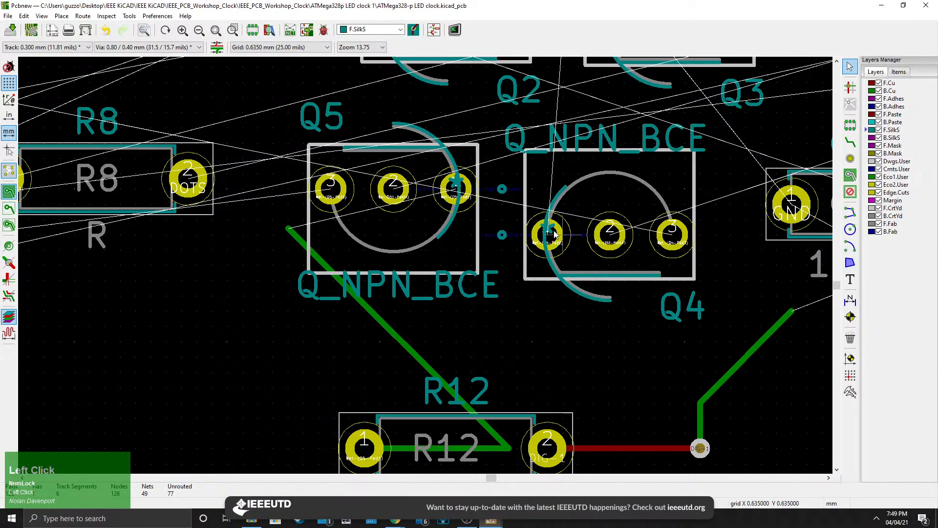
# Rotate the Q5 transistor another 180° so it faces the same way as Q4.
pyautogui.scroll(-3, 553, 234)
pyautogui.moveTo(452, 226); pyautogui.dragTo(425, 292, button='middle')
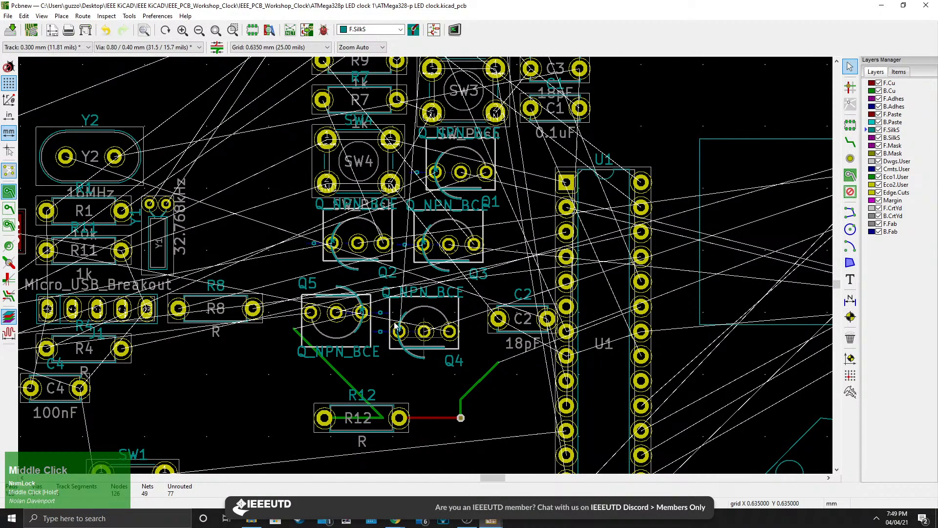
pyautogui.scroll(3, 351, 339)
pyautogui.click(459, 269)
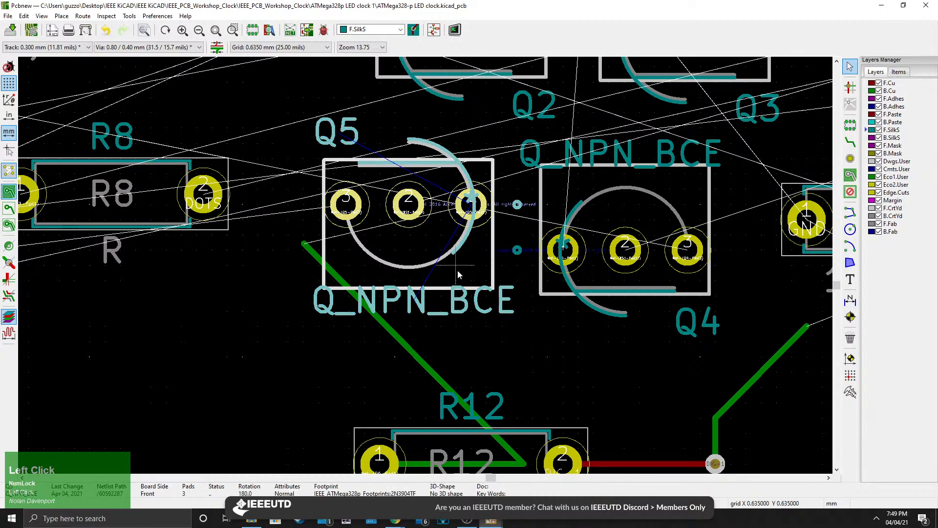
pyautogui.moveTo(457, 270); pyautogui.dragTo(321, 253)
pyautogui.press('r')
pyautogui.press('r')
pyautogui.scroll(-3, 402, 286)
pyautogui.moveTo(503, 298); pyautogui.dragTo(393, 325, button='middle')
pyautogui.scroll(-1, 392, 328)
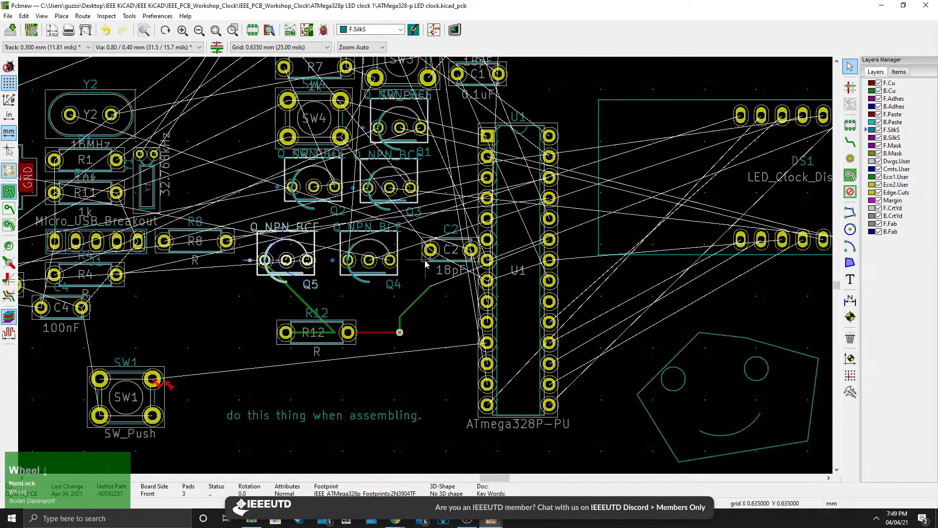
# Select the C2 capacitor and reposition it beside Q4, rotating it through a full turn.
pyautogui.scroll(3, 426, 269)
pyautogui.click(426, 269)
pyautogui.scroll(-2, 425, 270)
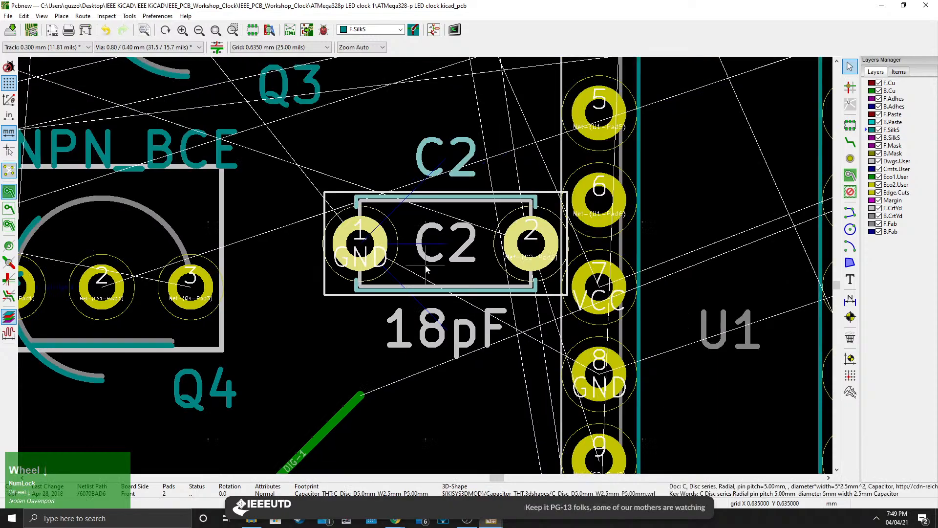
pyautogui.moveTo(421, 275); pyautogui.dragTo(375, 254)
pyautogui.press('r')
pyautogui.press('r')
pyautogui.press('r')
pyautogui.press('r')
pyautogui.click(437, 313)
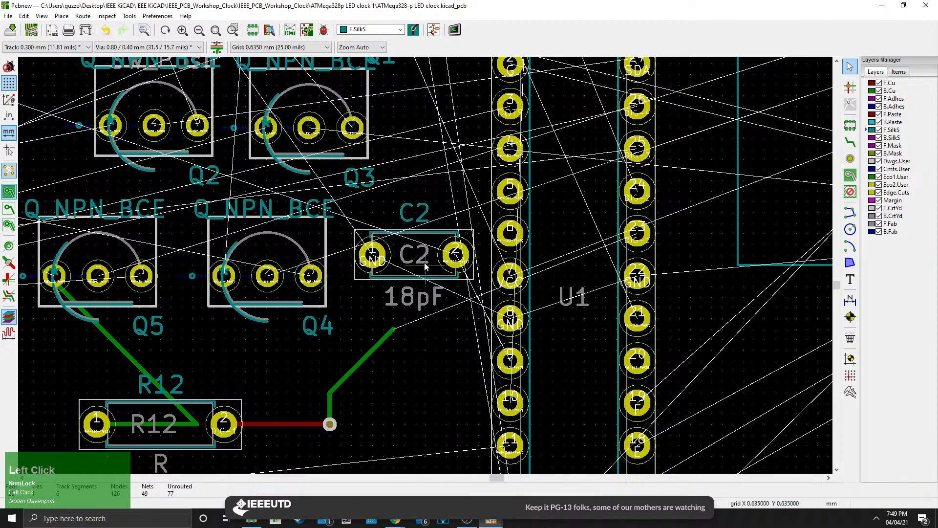
# Pan to the PCB design best practices notes beside the board and read them.
pyautogui.scroll(-4, 424, 263)
pyautogui.moveTo(408, 255); pyautogui.dragTo(394, 211, button='middle')
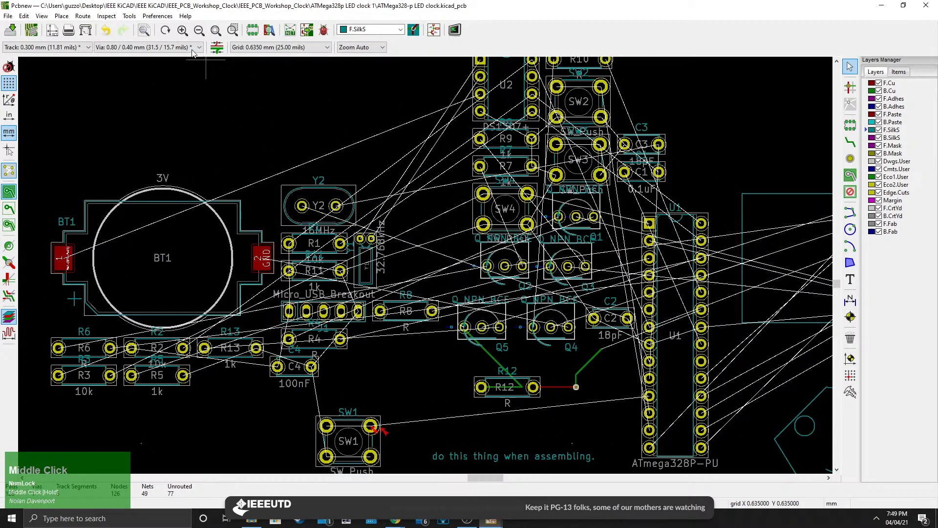
pyautogui.moveTo(242, 395); pyautogui.dragTo(373, 286, button='middle')
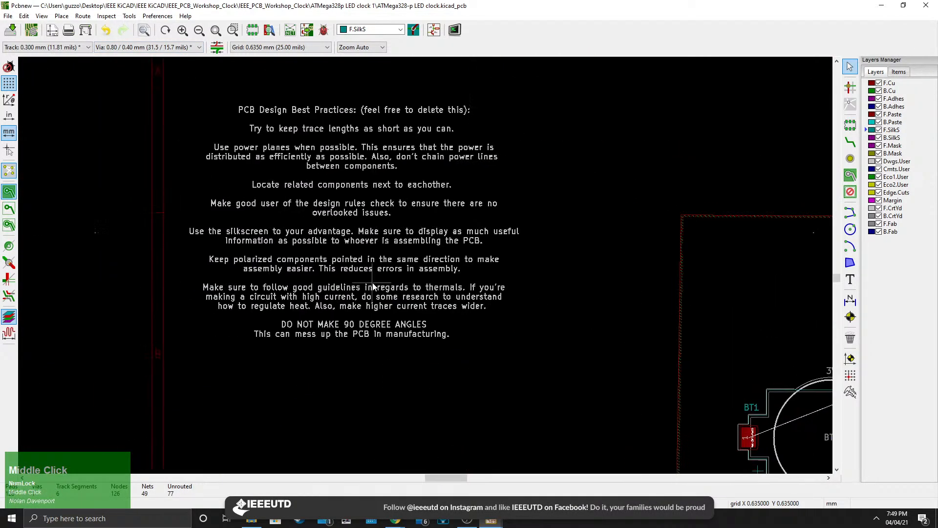
pyautogui.scroll(1, 373, 286)
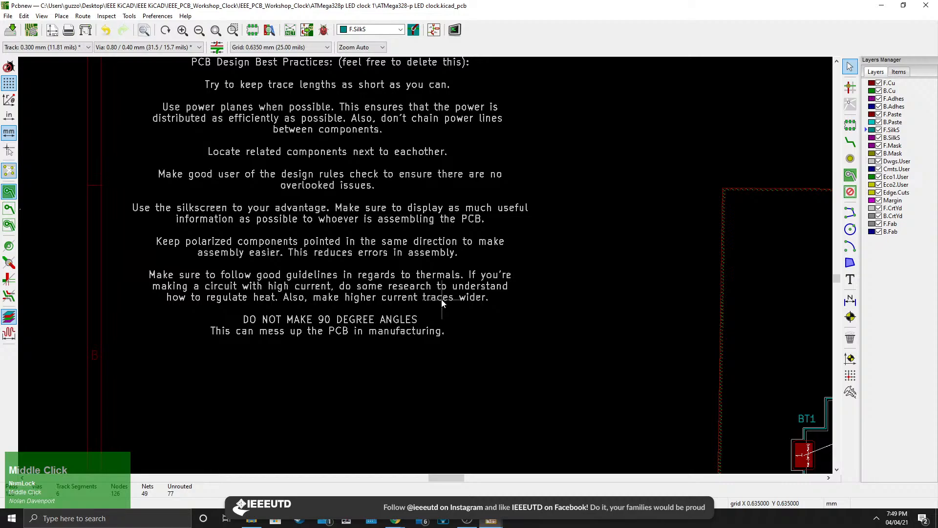
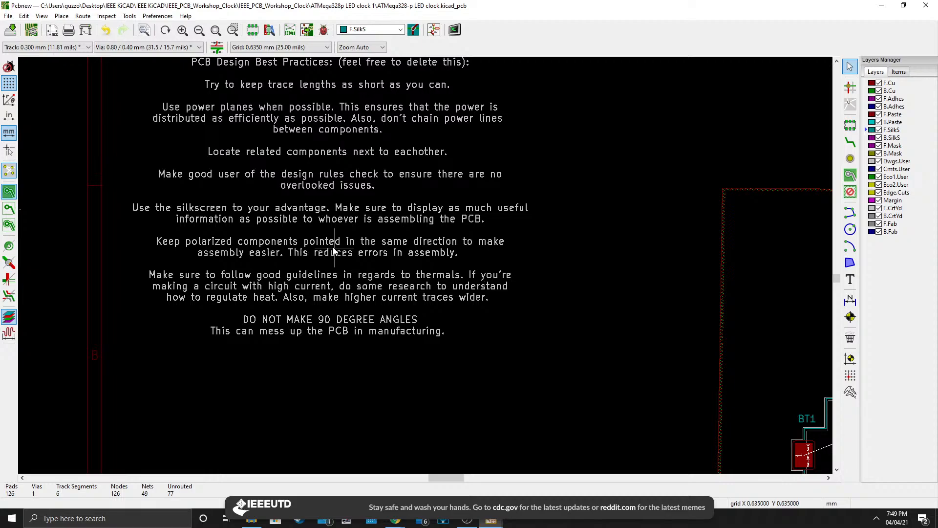
# Read the remaining PCB design best-practice notes and pan back over the board's components.
pyautogui.moveTo(544, 300); pyautogui.dragTo(498, 308, button='middle')
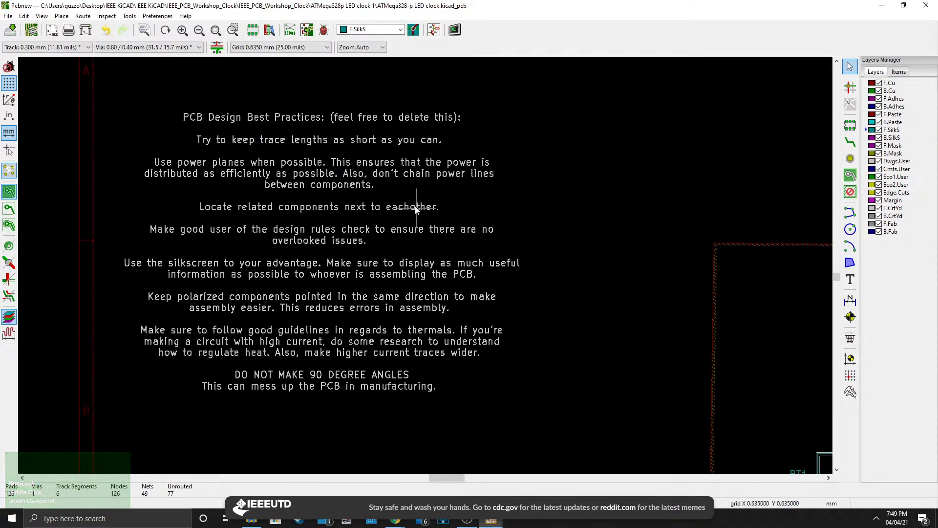
pyautogui.moveTo(618, 370); pyautogui.dragTo(284, 226, button='middle')
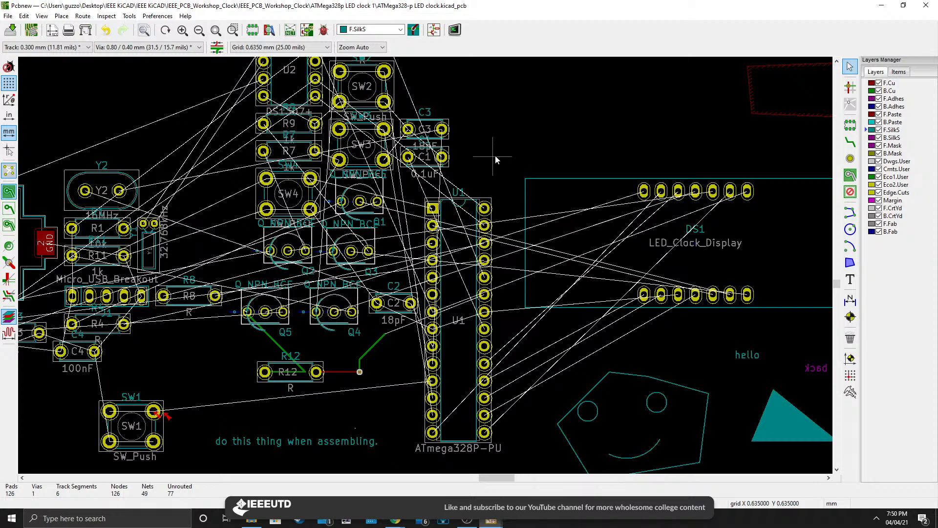
pyautogui.moveTo(479, 166); pyautogui.dragTo(472, 187, button='middle')
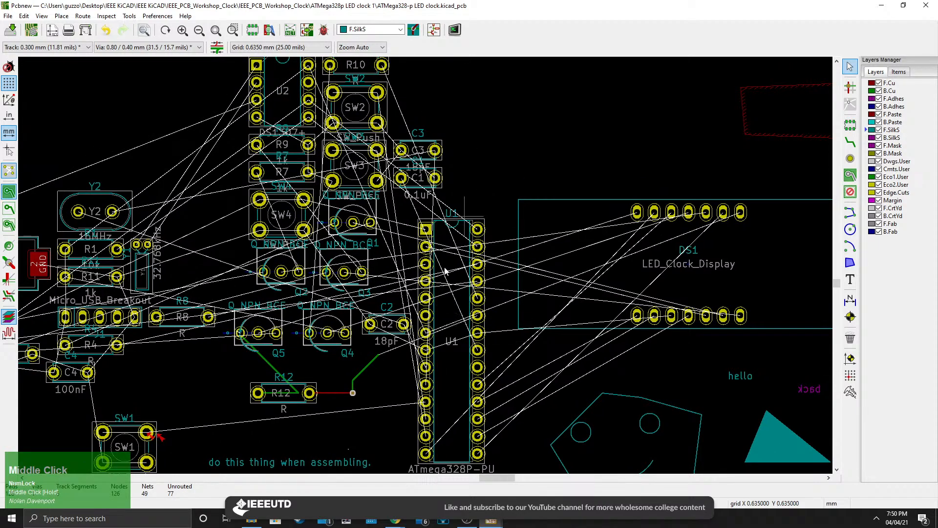
pyautogui.moveTo(404, 361)
pyautogui.mouseDown(button='middle')
pyautogui.moveTo(606, 391)
pyautogui.moveTo(591, 262)
pyautogui.moveTo(765, 315)
pyautogui.mouseUp(button='middle')
pyautogui.moveTo(149, 156)
pyautogui.mouseDown(button='middle')
pyautogui.moveTo(306, 186)
pyautogui.moveTo(475, 198)
pyautogui.moveTo(625, 194)
pyautogui.mouseUp(button='middle')
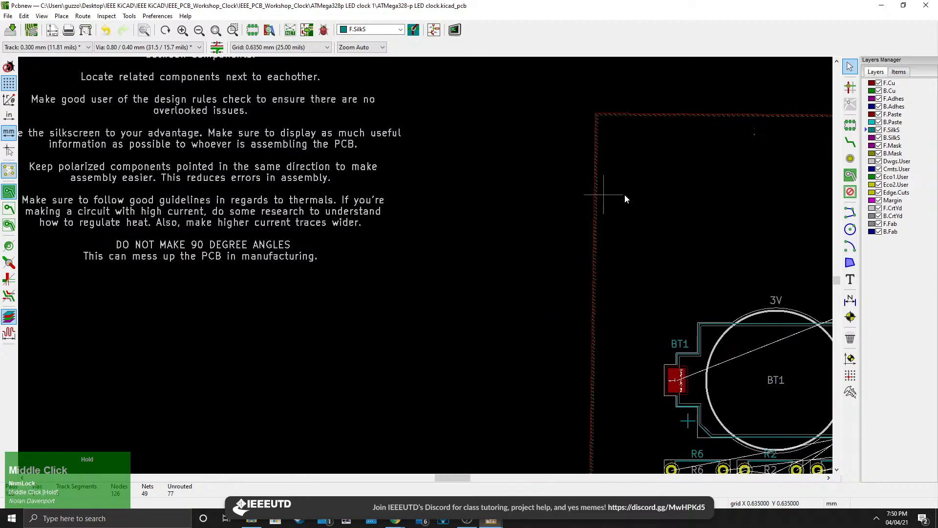
pyautogui.scroll(-1, 372, 296)
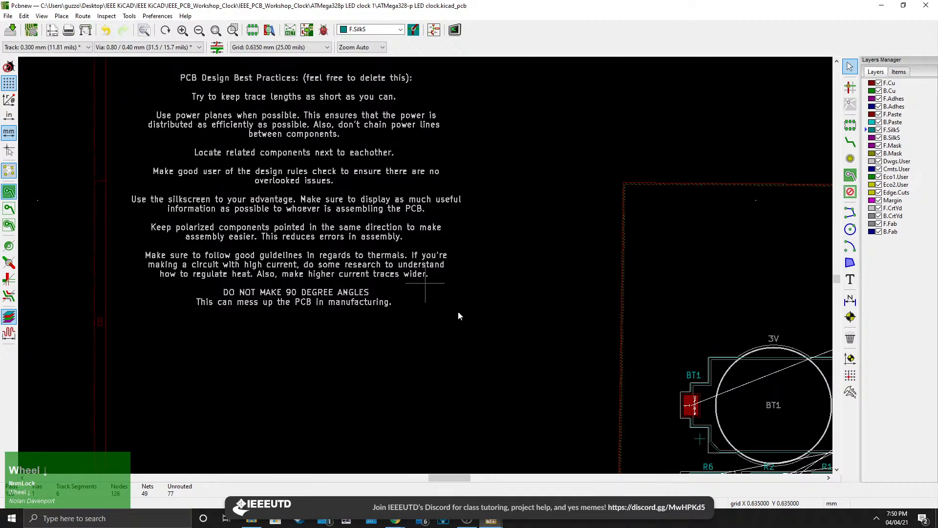
pyautogui.moveTo(608, 324); pyautogui.dragTo(205, 169, button='middle')
pyautogui.moveTo(537, 317); pyautogui.dragTo(364, 313, button='middle')
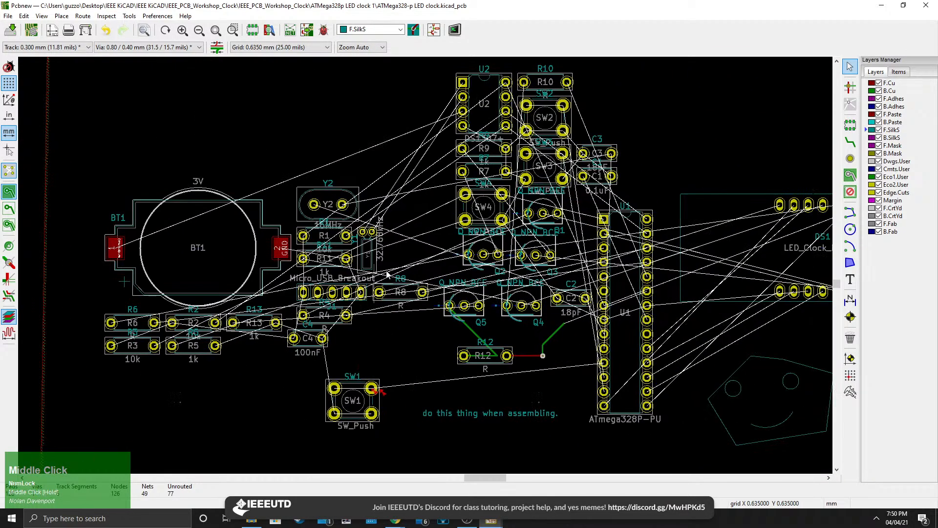
pyautogui.moveTo(439, 345); pyautogui.dragTo(414, 330, button='middle')
# Route a front-copper track from R8's pad to pin 3 of the U1 microcontroller.
pyautogui.click(851, 143)
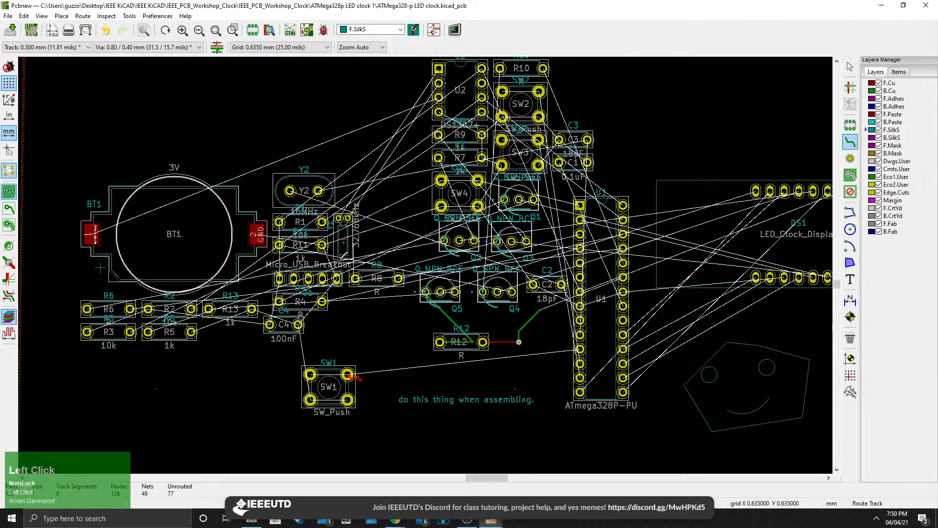
pyautogui.scroll(5, 318, 257)
pyautogui.scroll(-5, 391, 249)
pyautogui.click(466, 275)
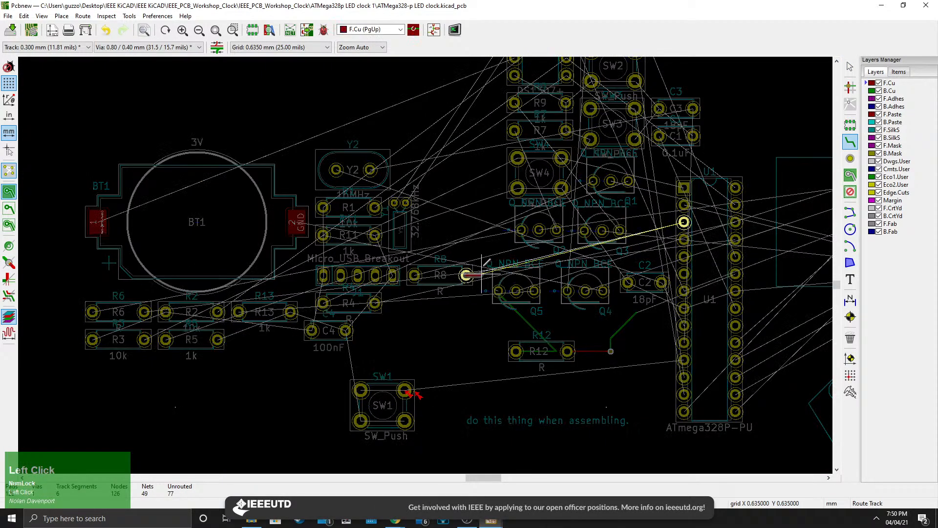
pyautogui.click(684, 222)
# Set the track width of the new DOTS track's diagonal and horizontal segments to 1 mm.
pyautogui.scroll(3, 538, 248)
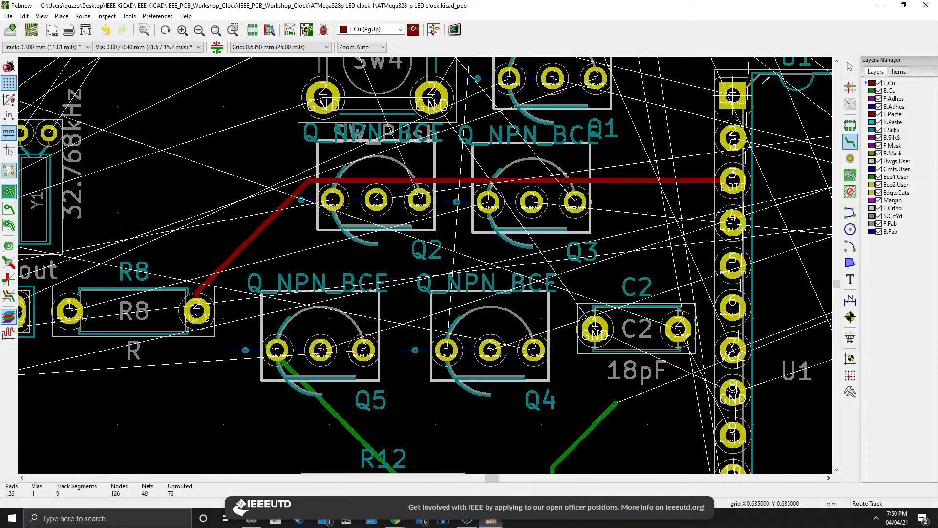
pyautogui.press('e')
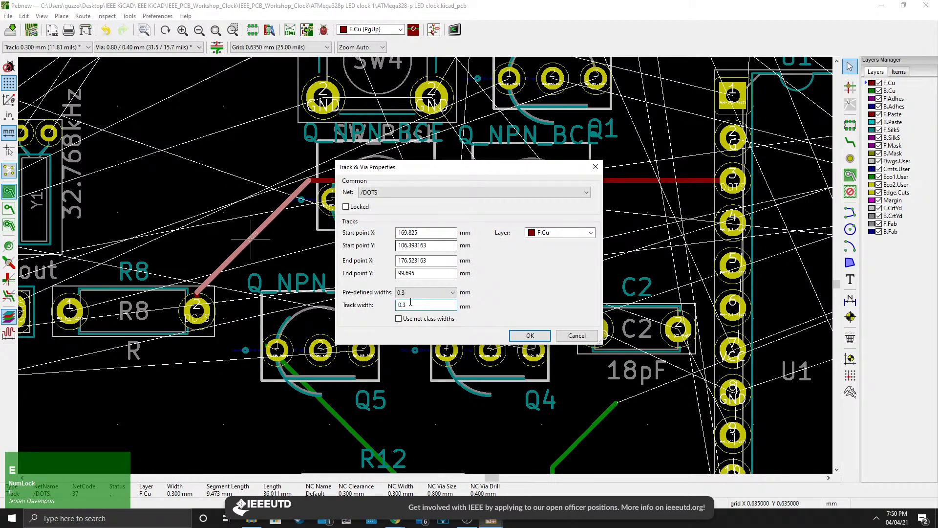
pyautogui.doubleClick(410, 304)
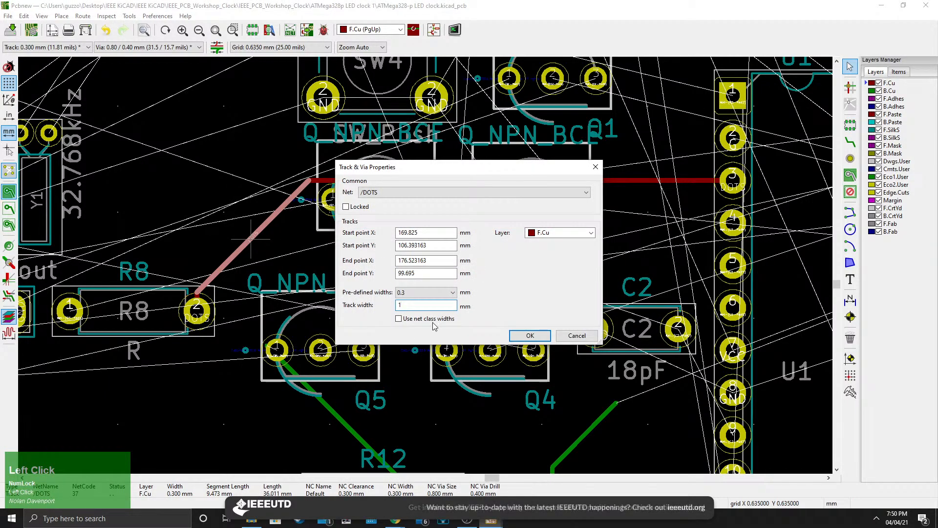
pyautogui.press('Return')
pyautogui.doubleClick(378, 181)
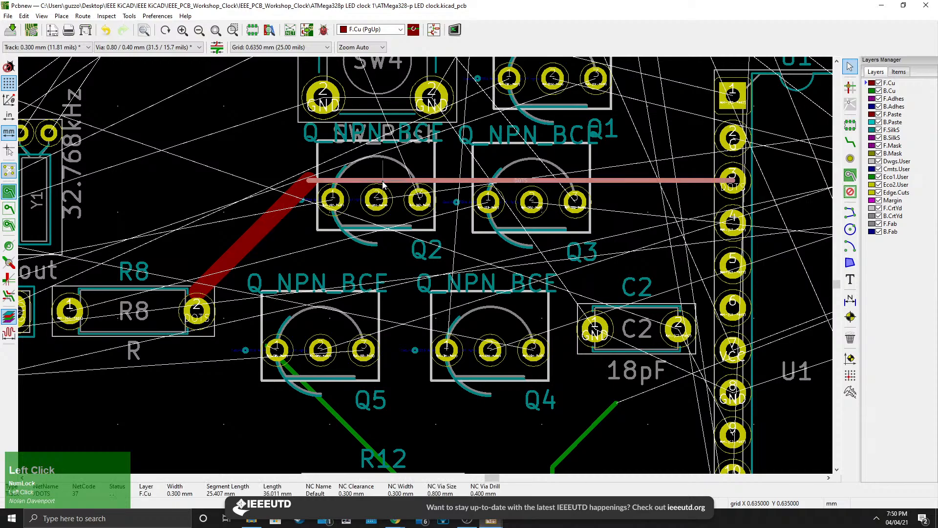
pyautogui.write('1')
pyautogui.press('Return')
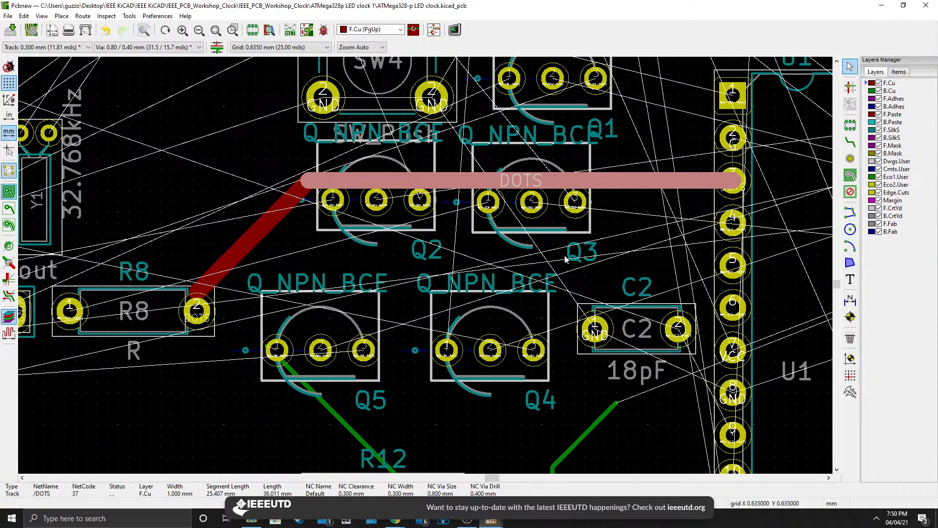
# Set the short DOTS track segment at R8's pad to a 1 mm track width as well.
pyautogui.click(466, 258)
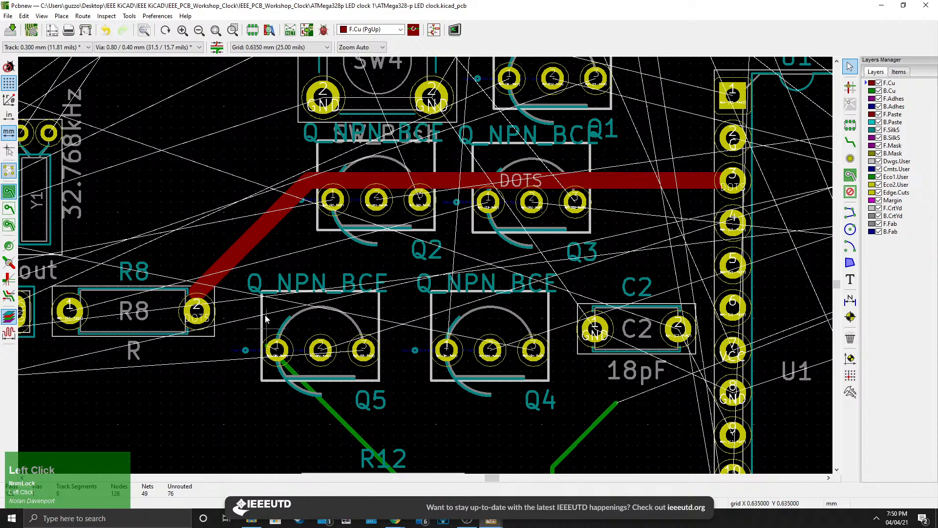
pyautogui.scroll(-5, 266, 319)
pyautogui.scroll(10, 425, 265)
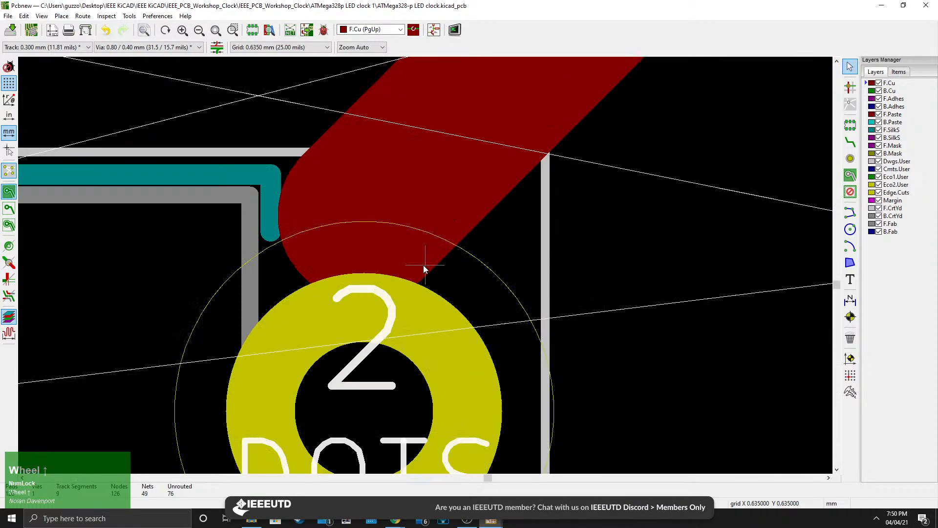
pyautogui.click(355, 268)
pyautogui.press('e')
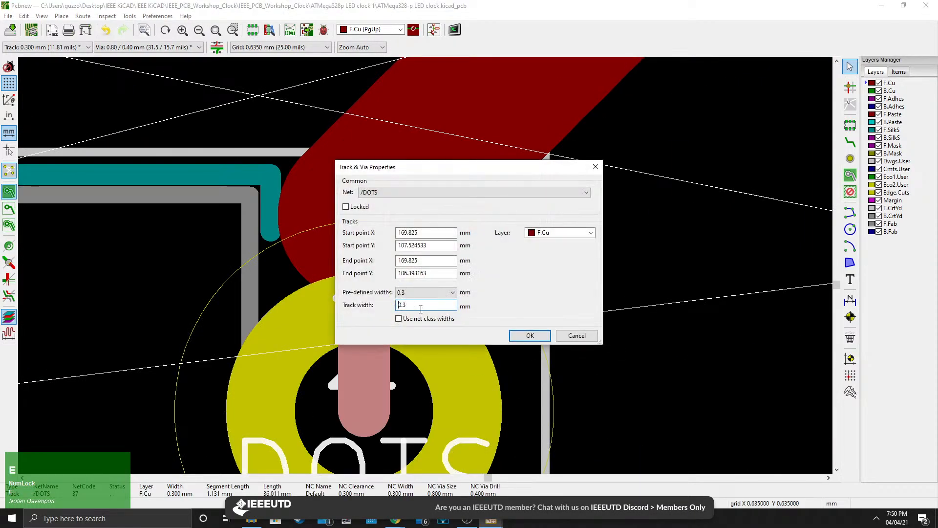
pyautogui.moveTo(420, 307); pyautogui.dragTo(385, 308)
pyautogui.write('1')
pyautogui.press('Return')
pyautogui.scroll(-9, 425, 265)
pyautogui.click(426, 215)
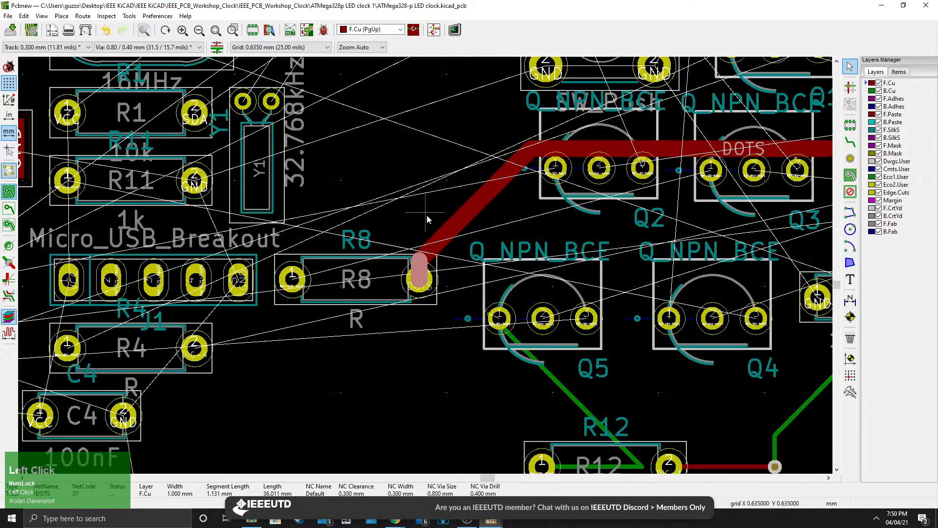
# Zoom out to survey the whole board and the design notes beside it.
pyautogui.scroll(-4, 426, 238)
pyautogui.moveTo(413, 248); pyautogui.dragTo(540, 295, button='middle')
pyautogui.scroll(-5, 425, 265)
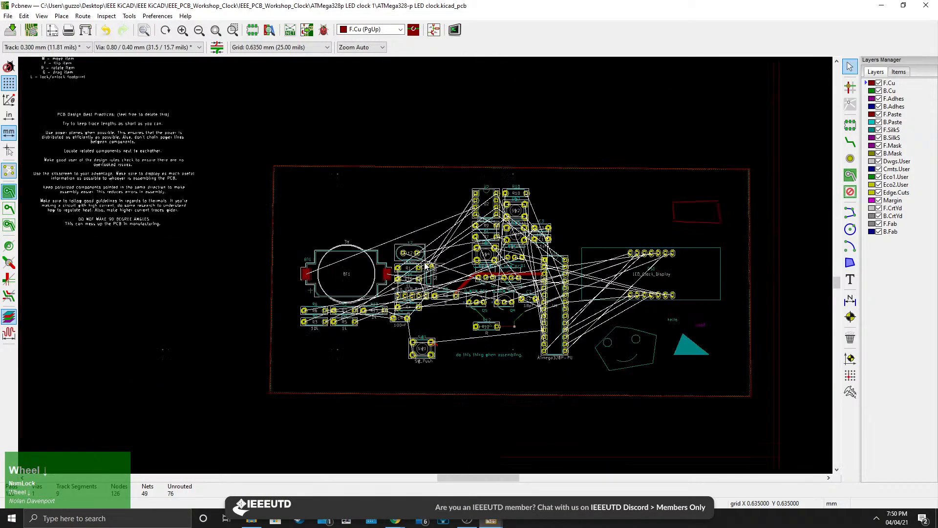
pyautogui.moveTo(415, 247); pyautogui.dragTo(529, 292, button='middle')
pyautogui.scroll(1, 221, 232)
pyautogui.scroll(3, 425, 265)
pyautogui.moveTo(598, 331); pyautogui.dragTo(328, 226, button='middle')
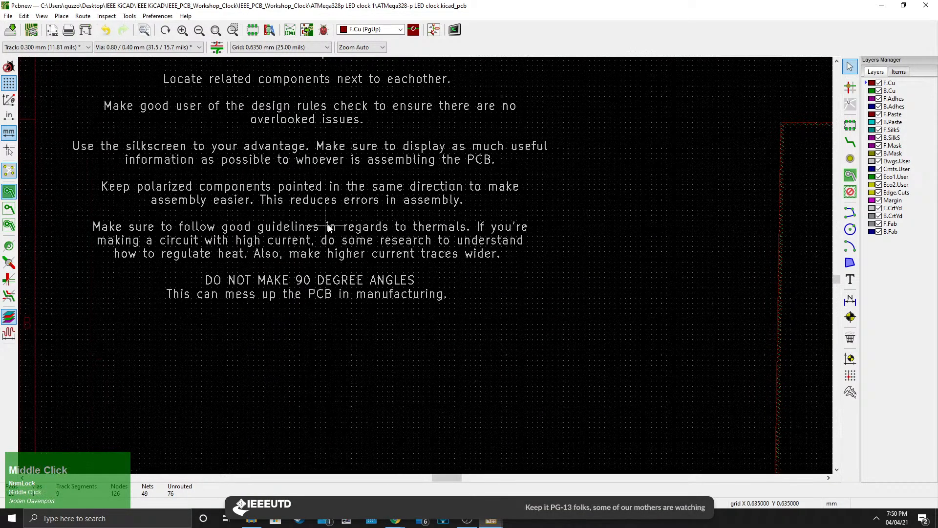
pyautogui.scroll(1, 339, 224)
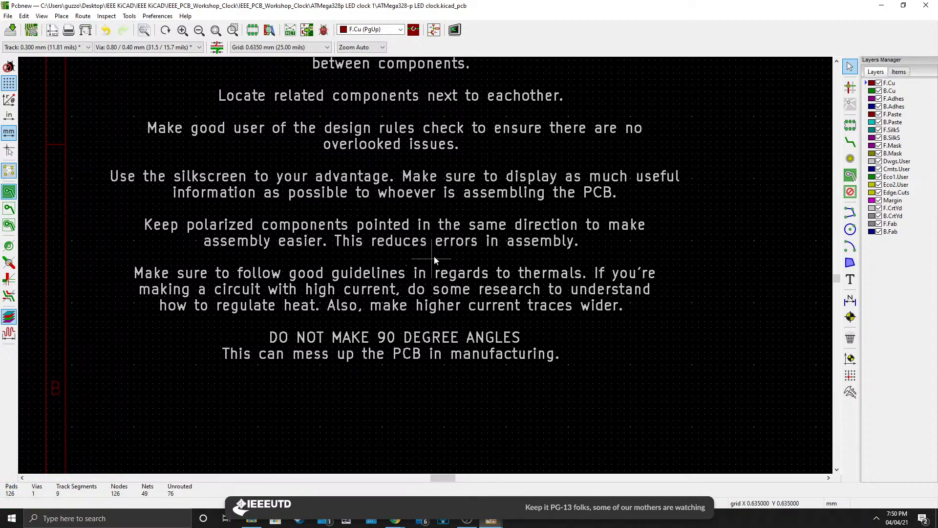
pyautogui.moveTo(657, 338); pyautogui.dragTo(230, 212, button='middle')
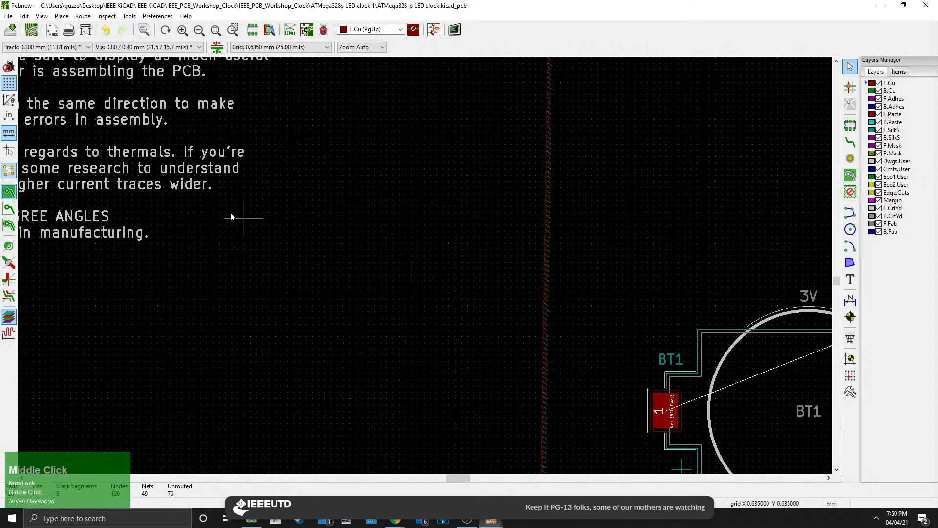
pyautogui.scroll(-3, 208, 204)
pyautogui.moveTo(578, 316); pyautogui.dragTo(277, 222, button='middle')
pyautogui.moveTo(406, 263); pyautogui.dragTo(232, 231, button='middle')
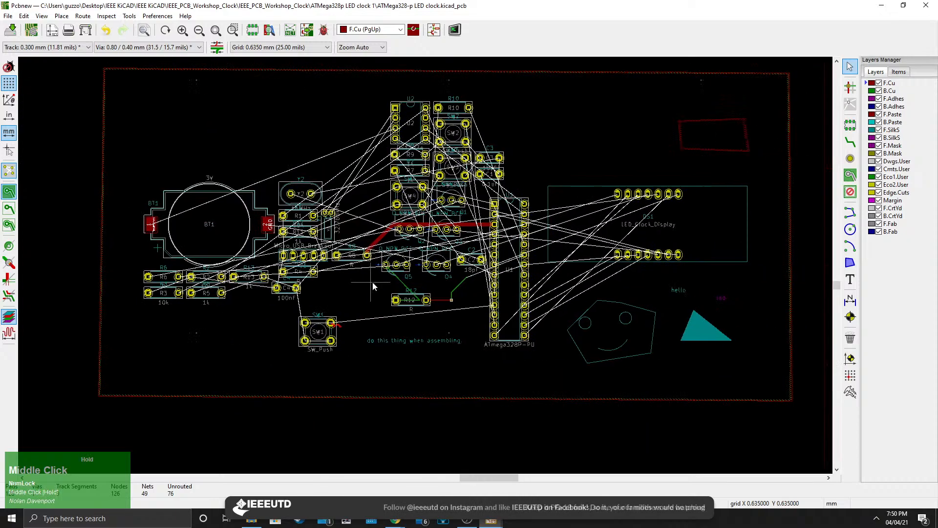
# Delete the two back-copper track segments running from Q5 across R12 to its first pad.
pyautogui.scroll(3, 423, 286)
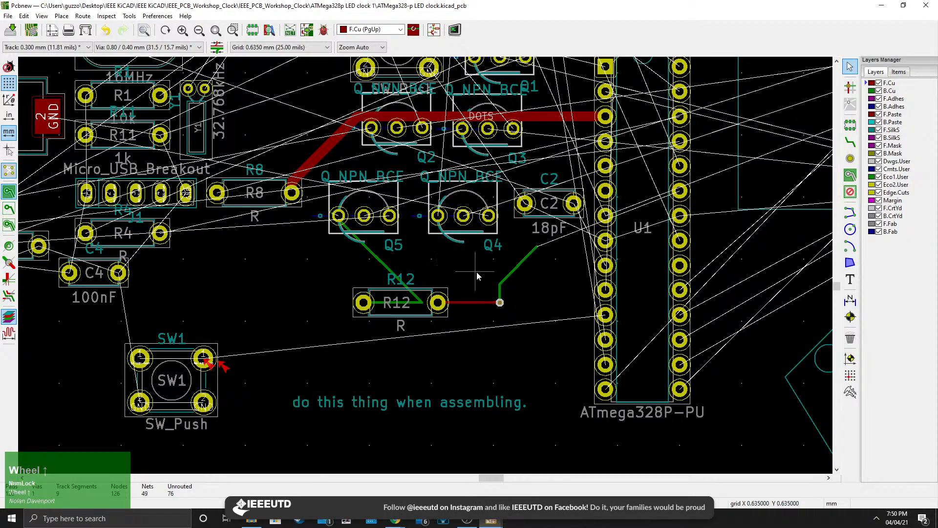
pyautogui.scroll(1, 446, 283)
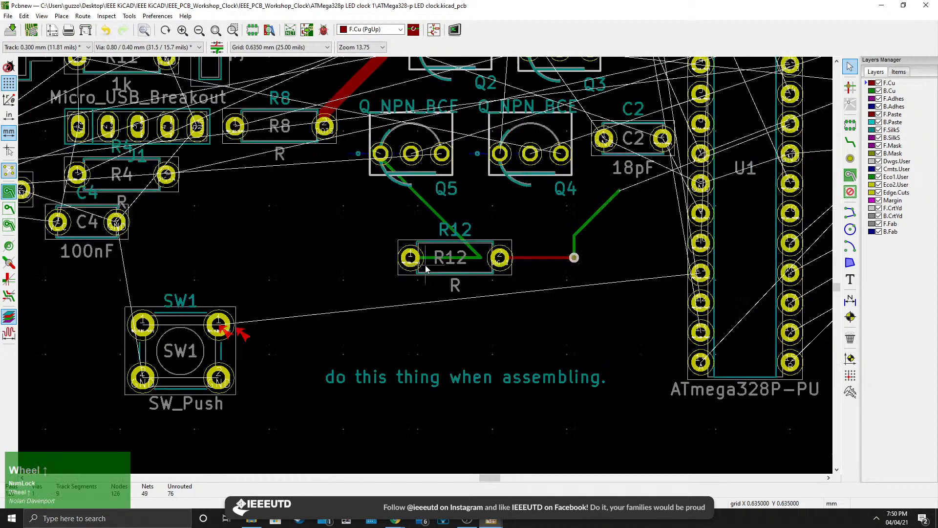
pyautogui.scroll(4, 426, 269)
pyautogui.moveTo(585, 253); pyautogui.dragTo(408, 336, button='middle')
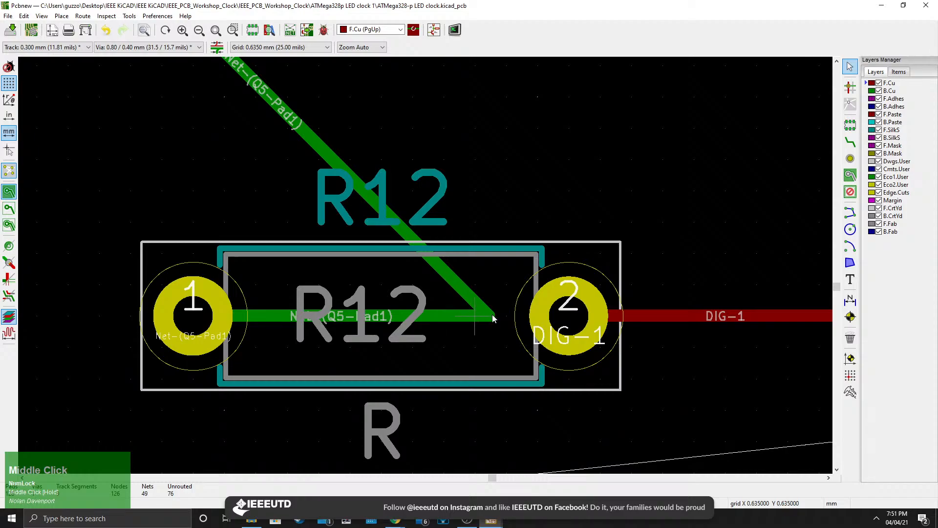
pyautogui.scroll(-3, 467, 310)
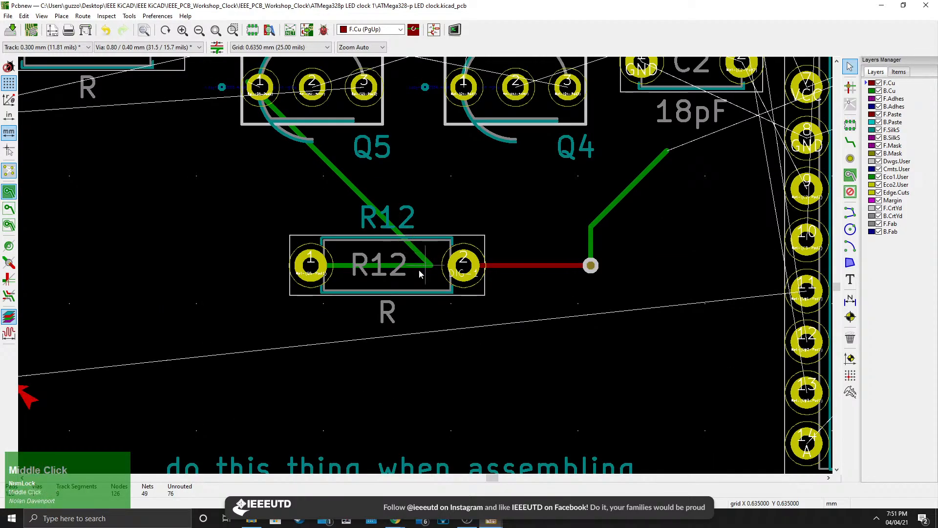
pyautogui.moveTo(411, 260); pyautogui.dragTo(409, 278, button='middle')
pyautogui.click(409, 279)
pyautogui.click(428, 291)
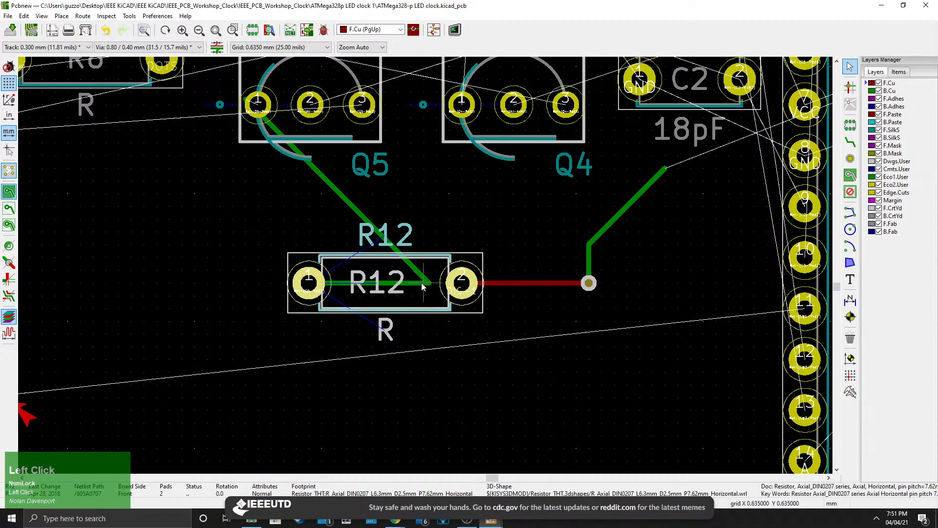
pyautogui.scroll(3, 423, 286)
pyautogui.scroll(-1, 428, 268)
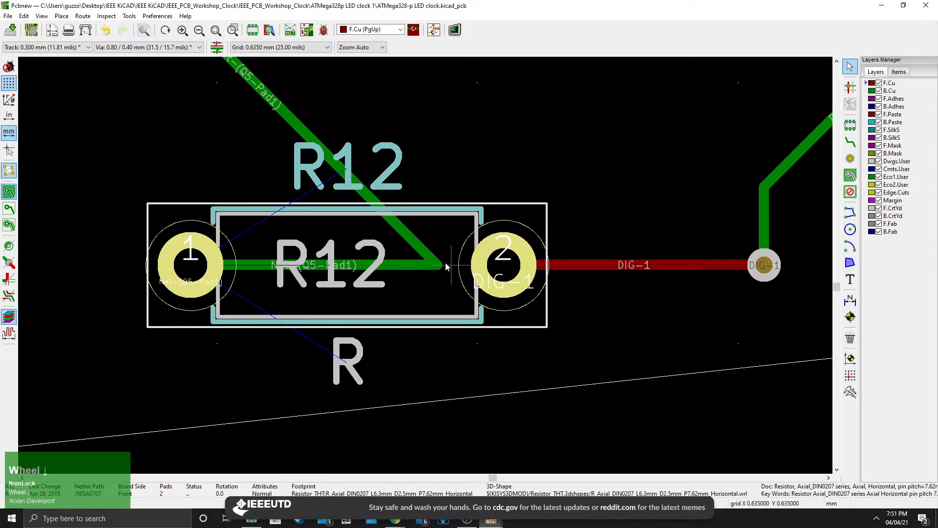
pyautogui.scroll(-5, 426, 268)
pyautogui.scroll(1, 426, 268)
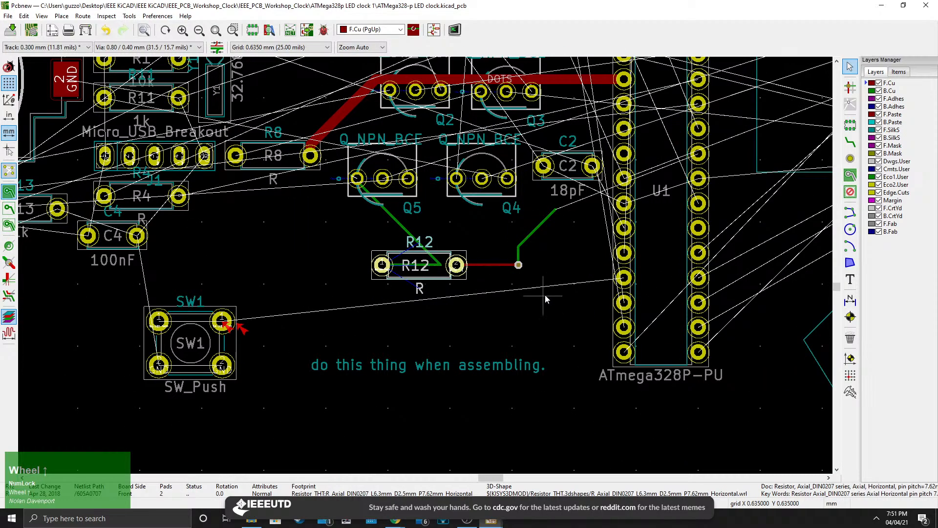
pyautogui.scroll(3, 426, 268)
pyautogui.click(850, 66)
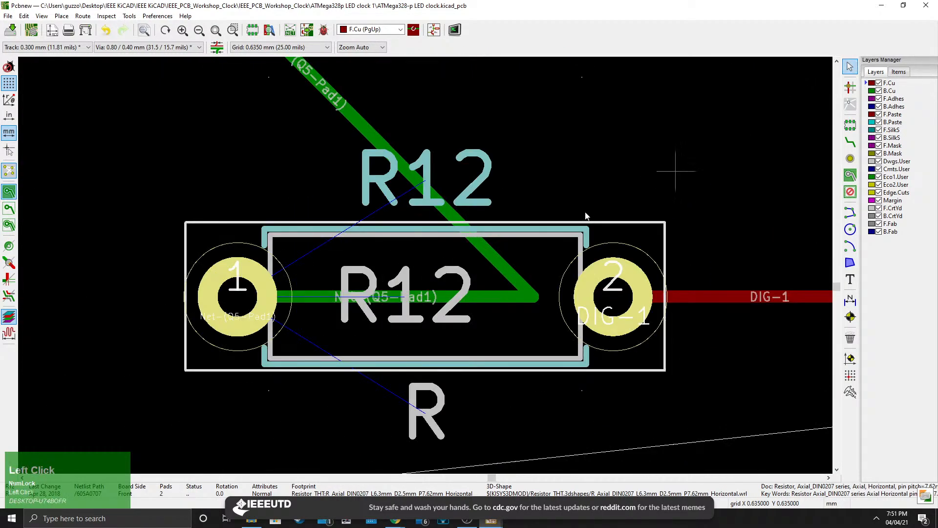
pyautogui.click(512, 278)
pyautogui.press('Delete')
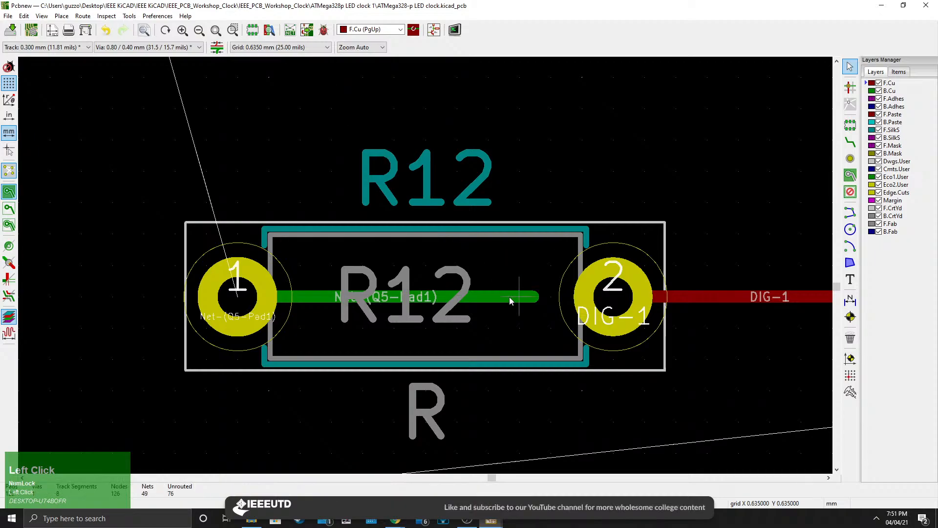
pyautogui.click(509, 297)
pyautogui.press('Delete')
# Route a front-copper track from R12's first pad up to Q5's first pad.
pyautogui.scroll(-5, 440, 263)
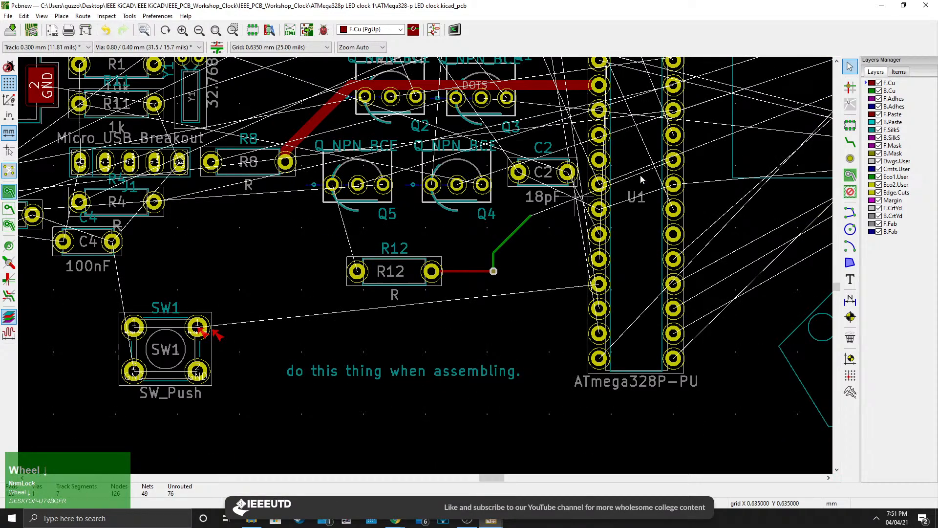
pyautogui.click(850, 143)
pyautogui.scroll(3, 403, 284)
pyautogui.moveTo(289, 251); pyautogui.dragTo(432, 345, button='middle')
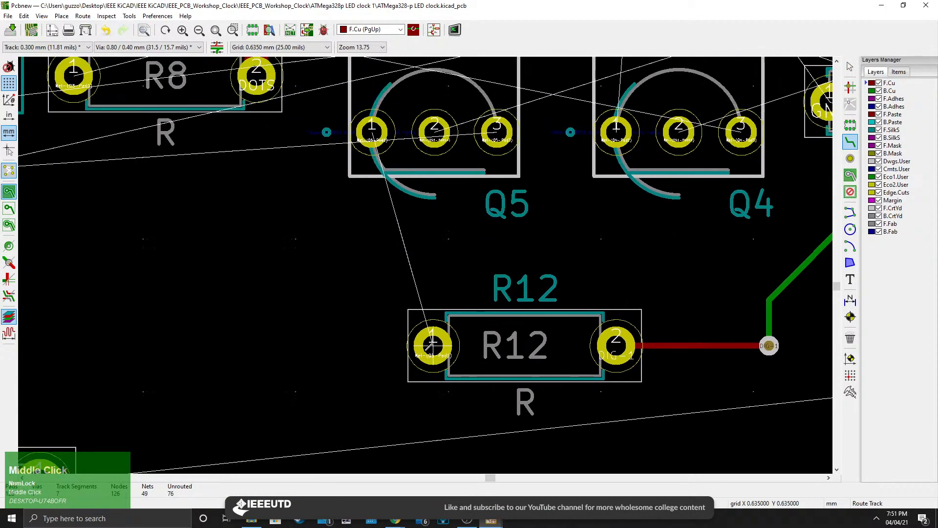
pyautogui.click(432, 345)
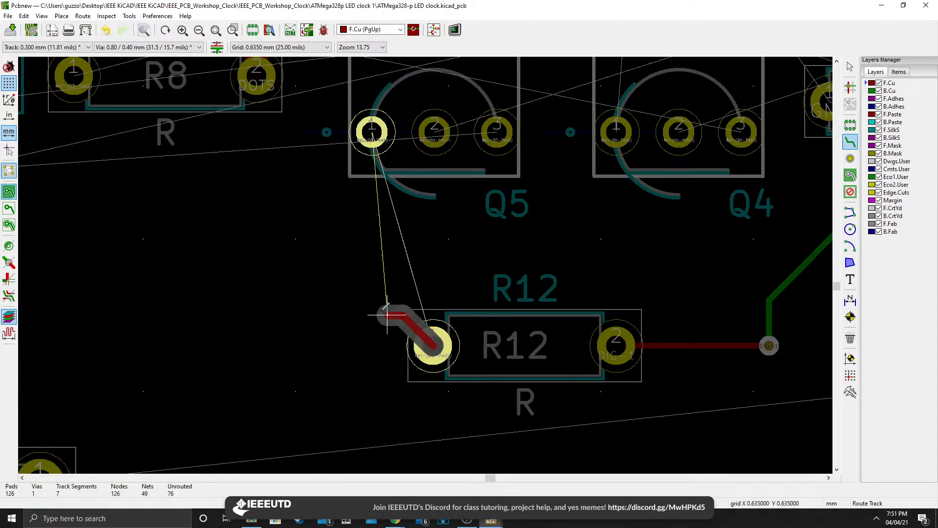
pyautogui.click(388, 345)
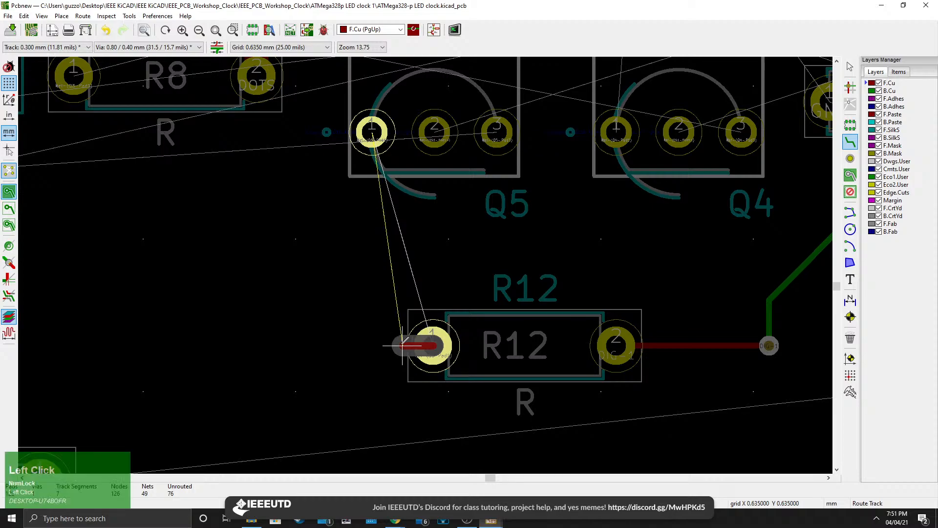
# Rework the corner of the front-copper track between Q5's first pad and R12's first pad into a 45-degree bend.
pyautogui.click(372, 131)
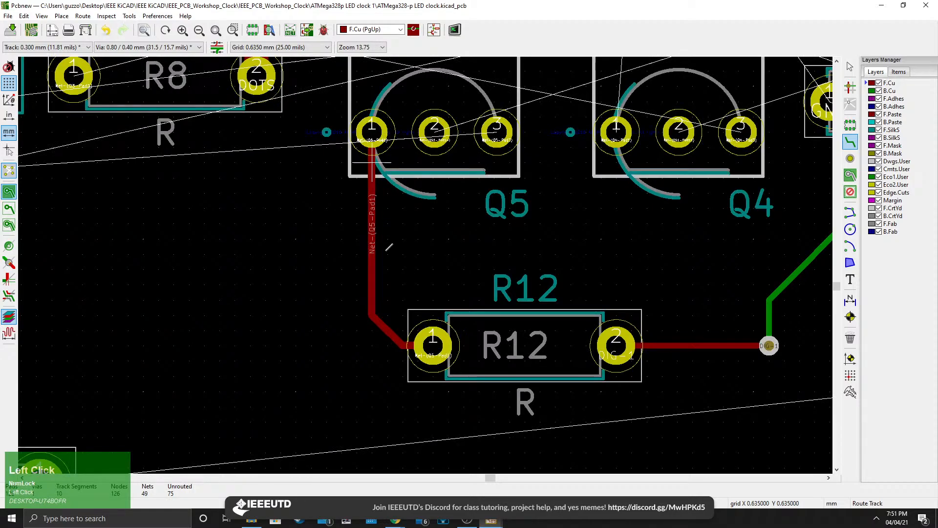
pyautogui.click(418, 344)
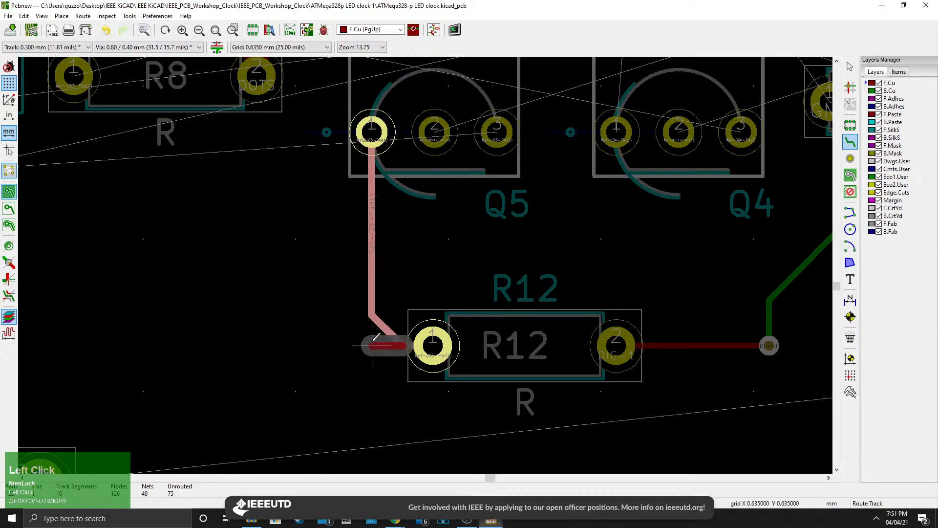
pyautogui.click(372, 317)
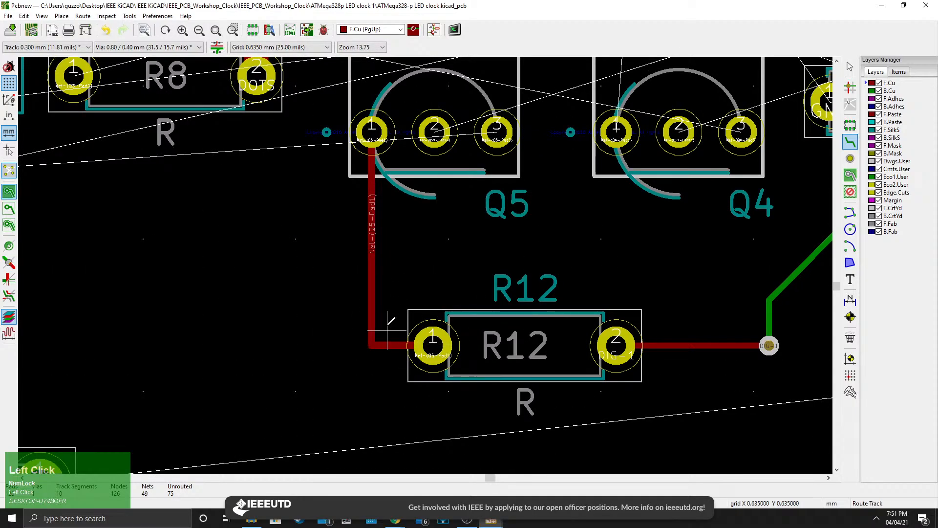
pyautogui.click(402, 345)
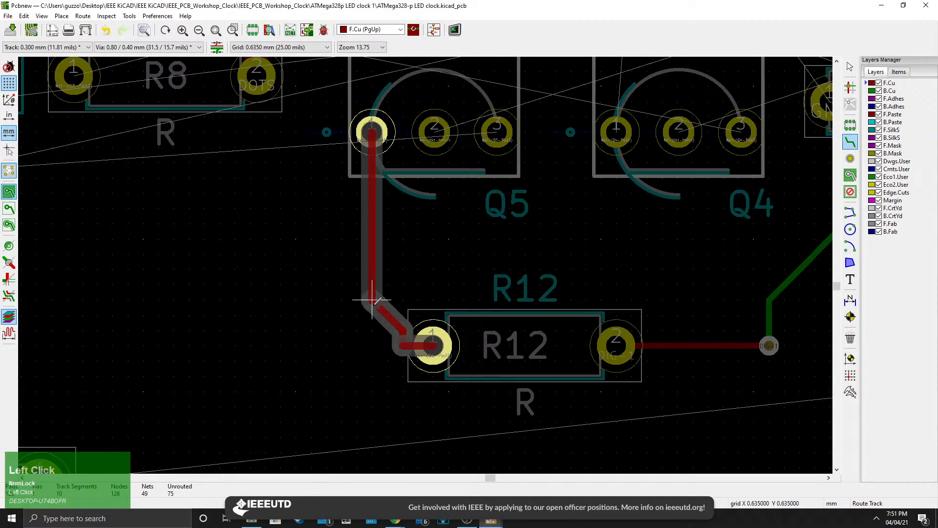
pyautogui.click(372, 314)
pyautogui.scroll(3, 402, 344)
pyautogui.scroll(-4, 425, 265)
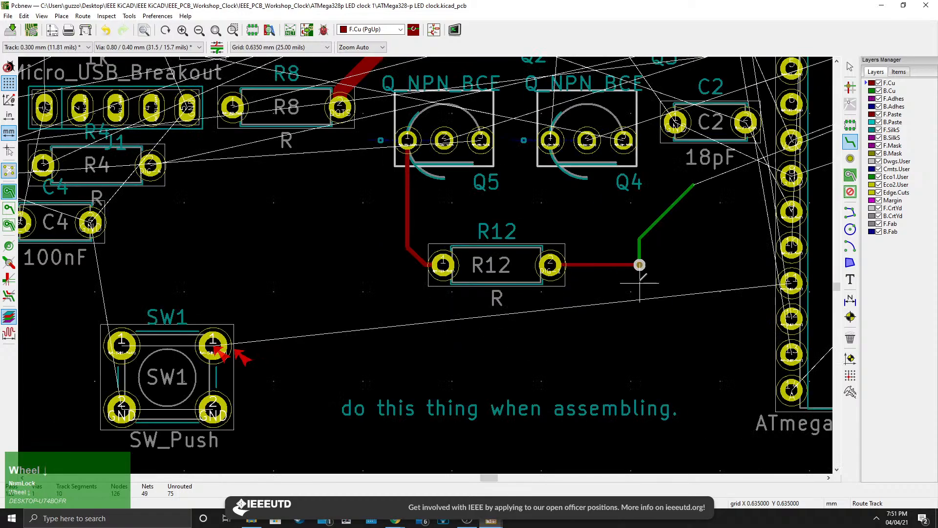
# Try to reroute the end of the track from R12's second pad into the DIG-1 via near Q4.
pyautogui.moveTo(641, 265); pyautogui.dragTo(449, 304, button='middle')
pyautogui.scroll(3, 449, 304)
pyautogui.click(383, 266)
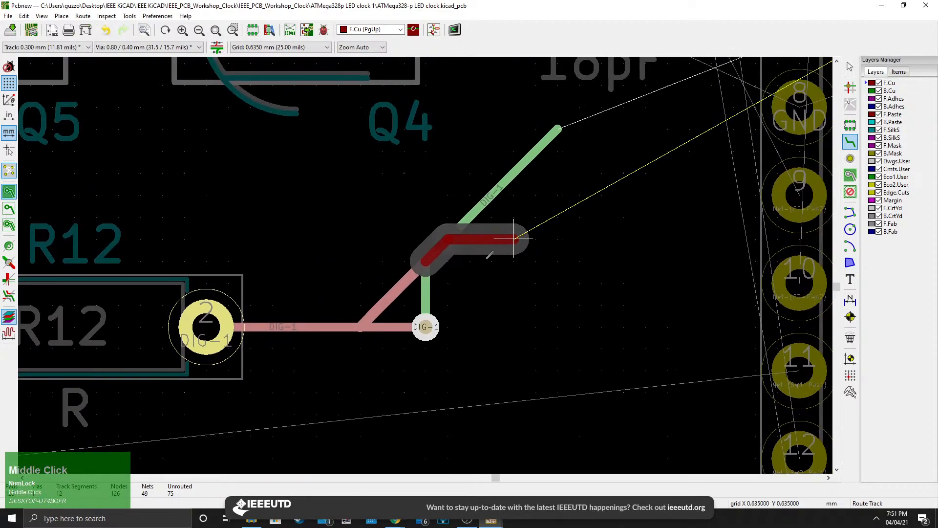
pyautogui.rightClick(470, 260)
pyautogui.click(401, 322)
pyautogui.click(403, 323)
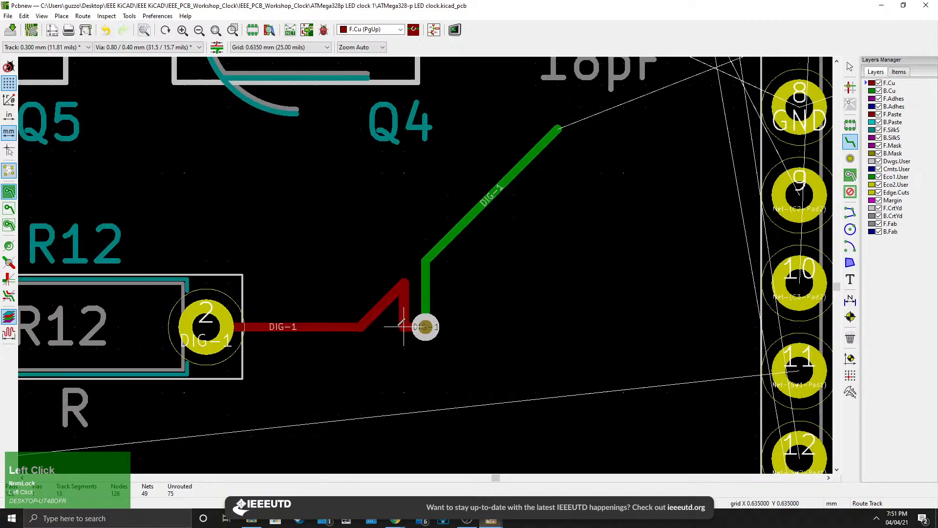
# Route a front-copper track from R8's pad diagonally up to join the DOTS track.
pyautogui.scroll(-3, 359, 304)
pyautogui.moveTo(359, 304); pyautogui.dragTo(299, 268, button='middle')
pyautogui.click(281, 290)
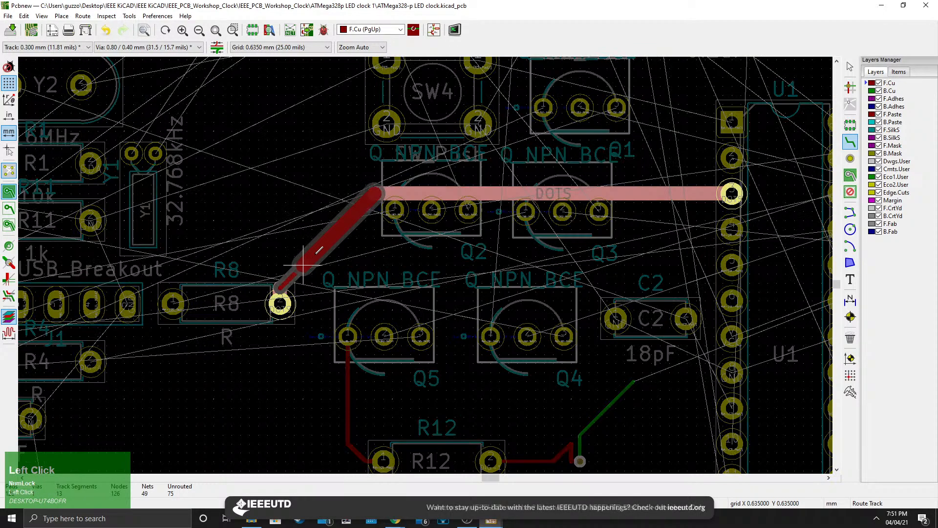
pyautogui.click(373, 195)
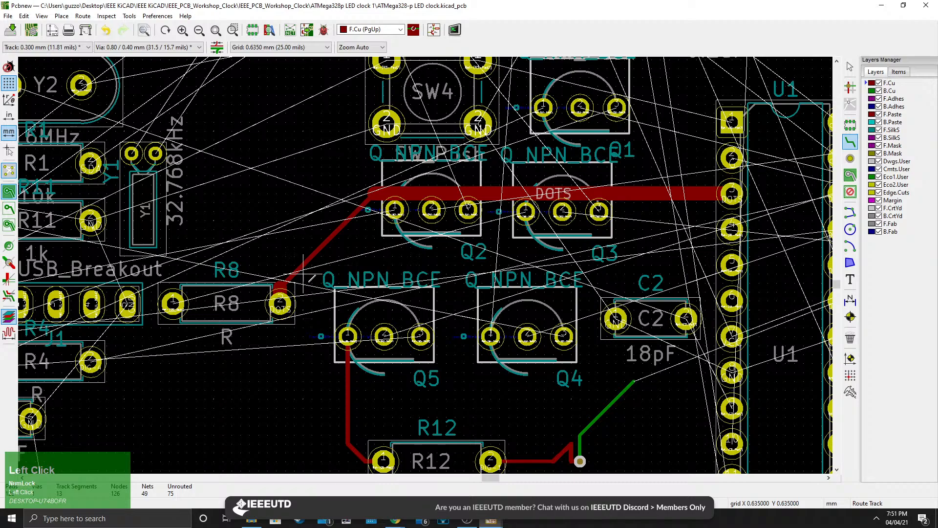
pyautogui.scroll(-1, 312, 288)
pyautogui.moveTo(284, 471); pyautogui.dragTo(283, 403, button='middle')
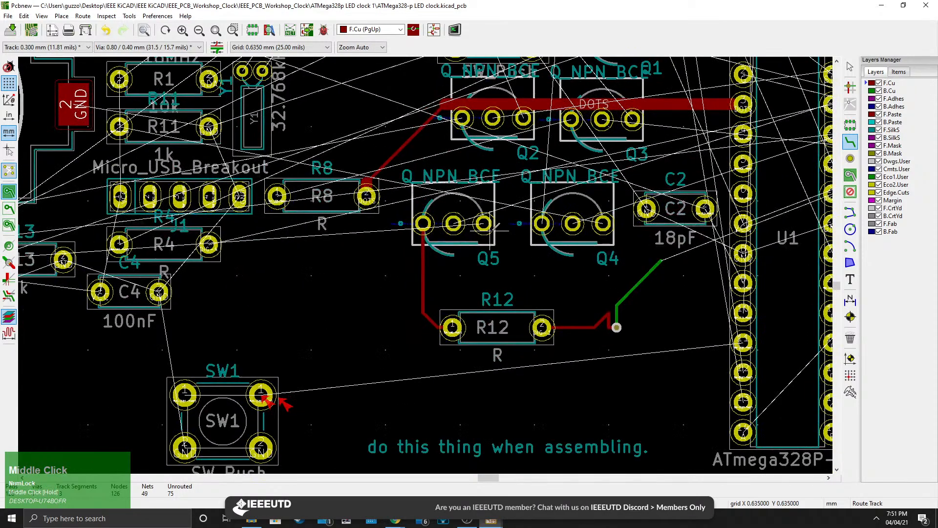
pyautogui.scroll(1, 560, 309)
pyautogui.moveTo(384, 230); pyautogui.dragTo(423, 258, button='middle')
pyautogui.scroll(1, 426, 263)
pyautogui.moveTo(285, 308); pyautogui.dragTo(480, 285, button='middle')
pyautogui.click(425, 140)
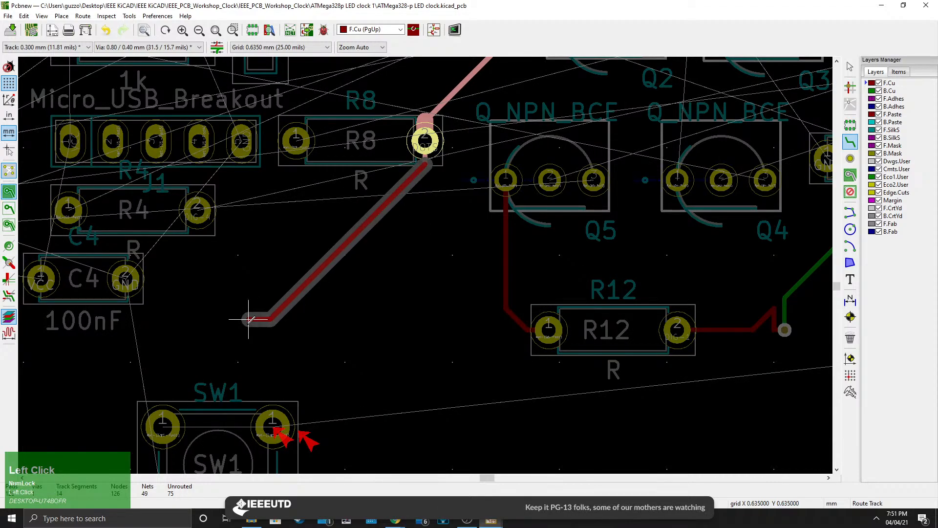
pyautogui.moveTo(216, 330); pyautogui.dragTo(299, 331, button='middle')
pyautogui.scroll(-5, 299, 331)
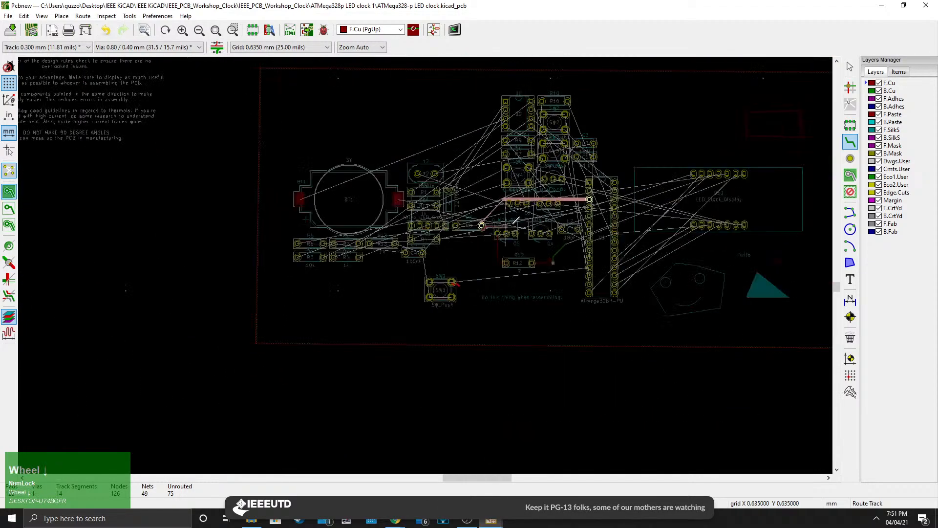
pyautogui.scroll(4, 391, 273)
pyautogui.rightClick(389, 281)
pyautogui.click(426, 26)
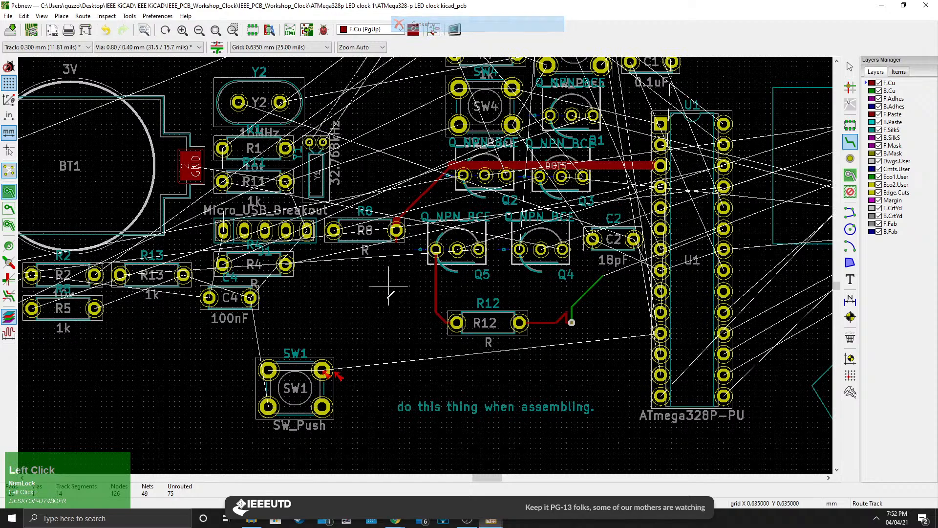
# Pan and zoom across the whole board and the layout notes beside it to review the remaining routing.
pyautogui.moveTo(236, 197); pyautogui.dragTo(502, 336, button='middle')
pyautogui.scroll(-1, 315, 229)
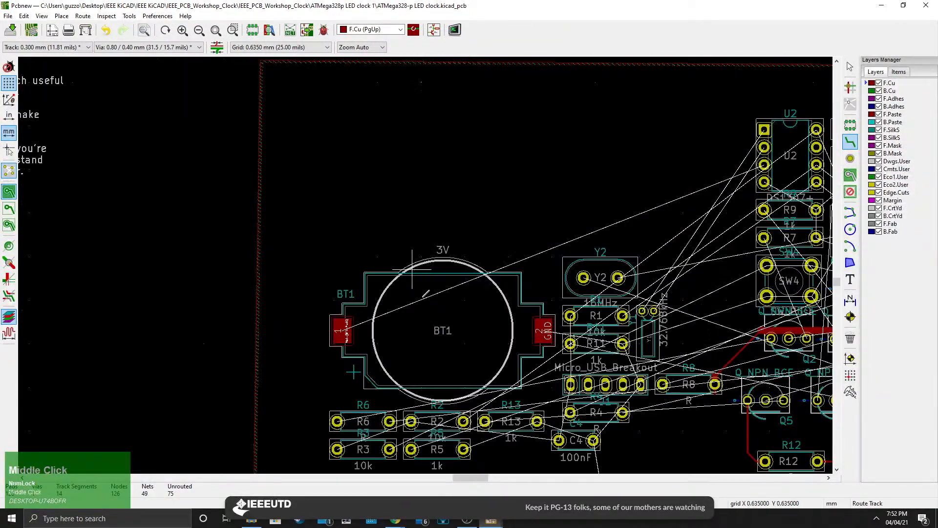
pyautogui.moveTo(413, 268); pyautogui.dragTo(790, 325, button='middle')
pyautogui.scroll(-1, 433, 282)
pyautogui.scroll(-1, 425, 264)
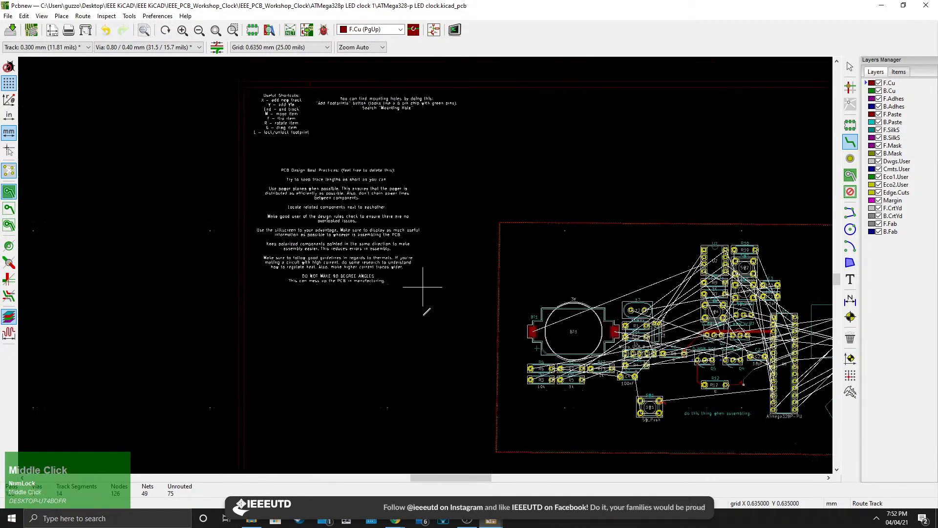
pyautogui.scroll(2, 425, 264)
pyautogui.moveTo(719, 343); pyautogui.dragTo(289, 231, button='middle')
pyautogui.scroll(-3, 375, 254)
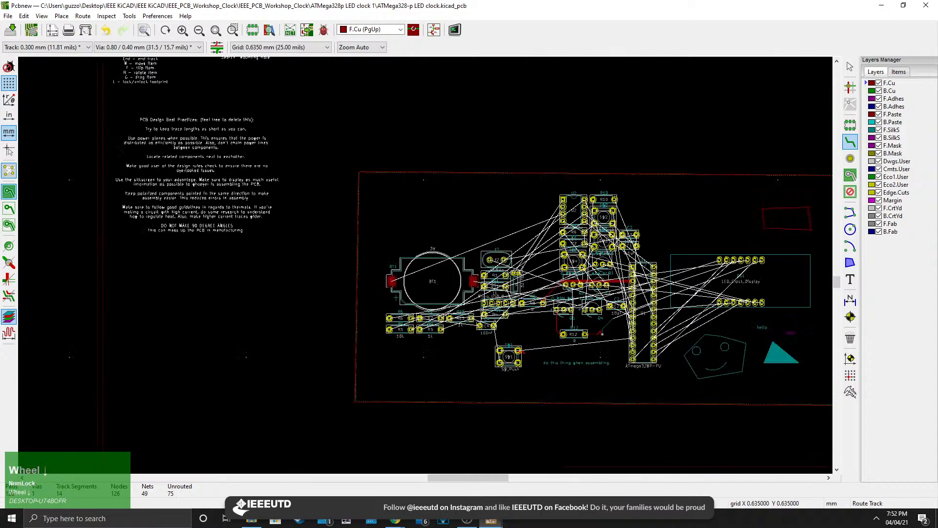
pyautogui.moveTo(606, 289); pyautogui.dragTo(336, 268, button='middle')
pyautogui.moveTo(406, 203); pyautogui.dragTo(518, 226, button='middle')
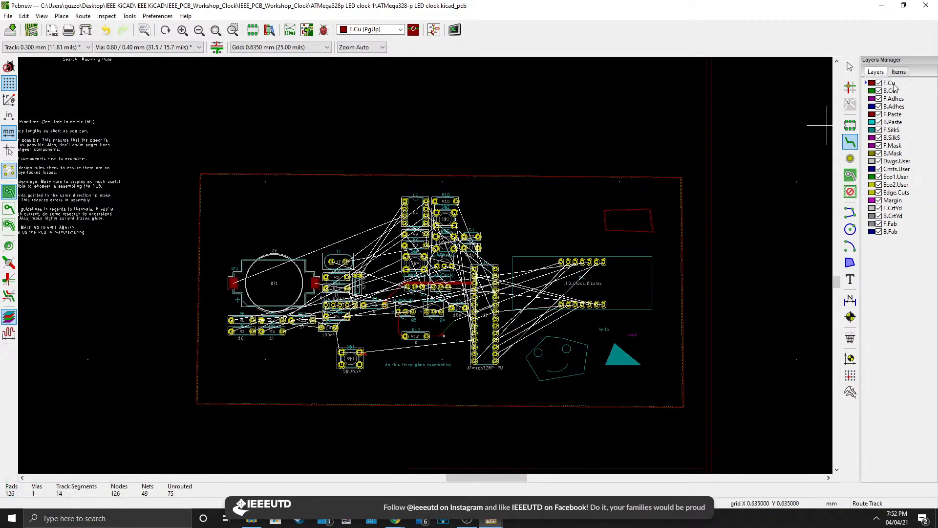
# Make each layer active in turn, from B.Cu through the adhesive, paste, silkscreen and mask layers, to compare them.
pyautogui.click(893, 86)
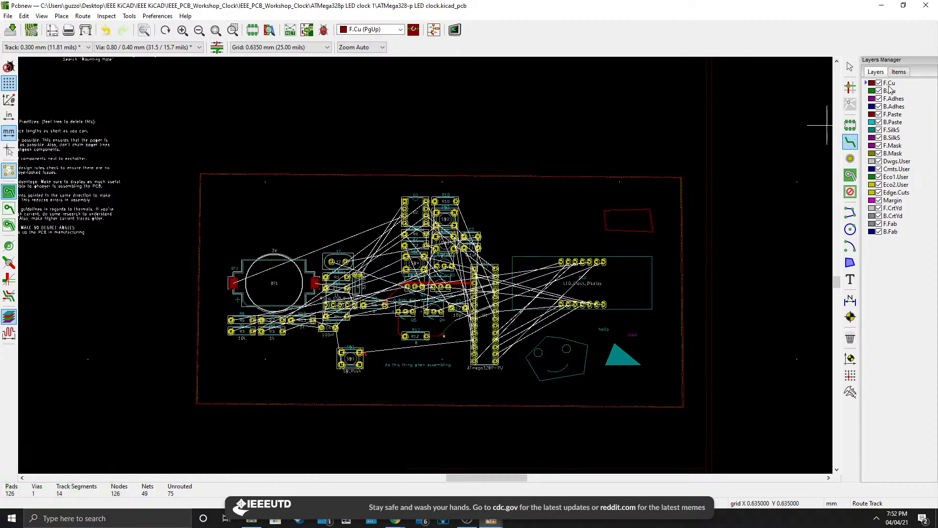
pyautogui.click(894, 91)
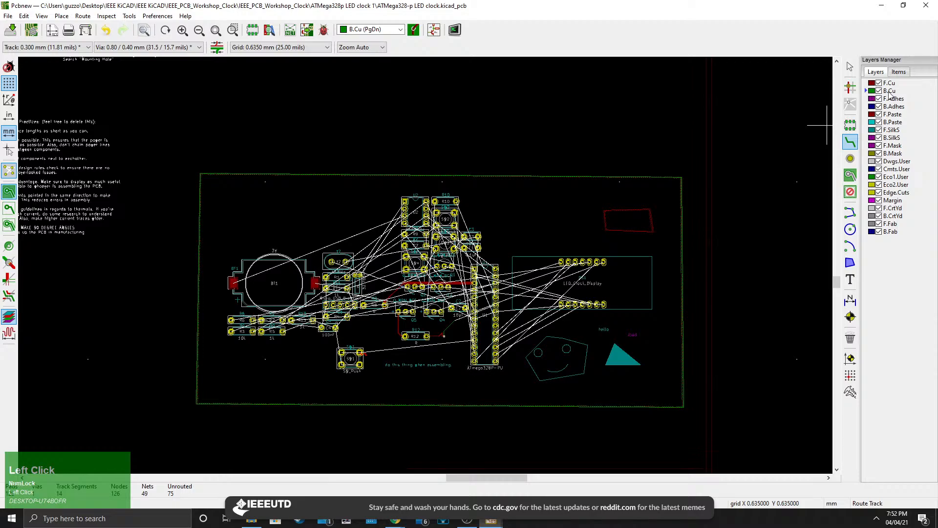
pyautogui.scroll(3, 527, 359)
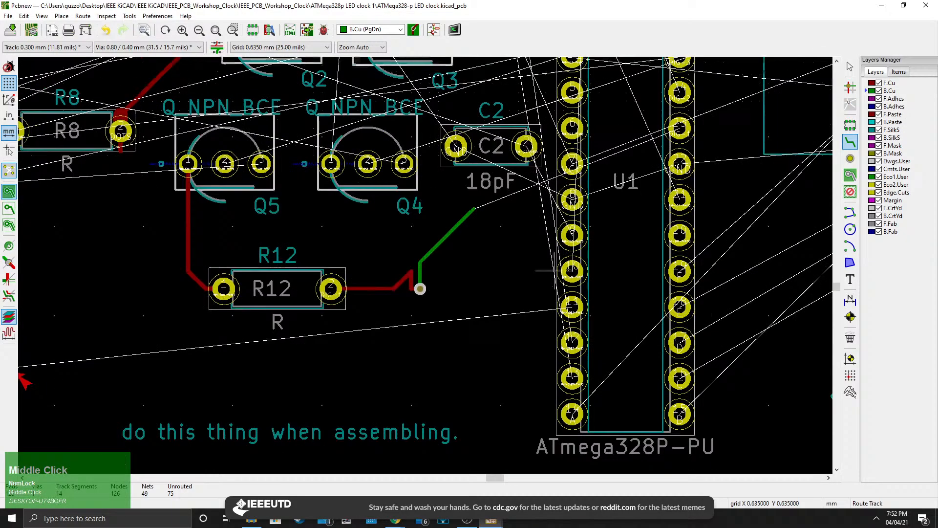
pyautogui.scroll(3, 425, 267)
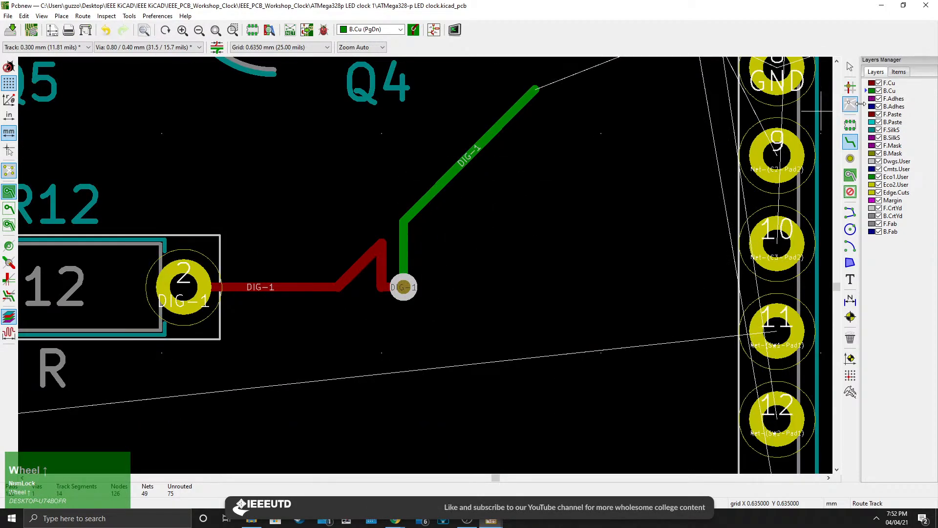
pyautogui.click(893, 106)
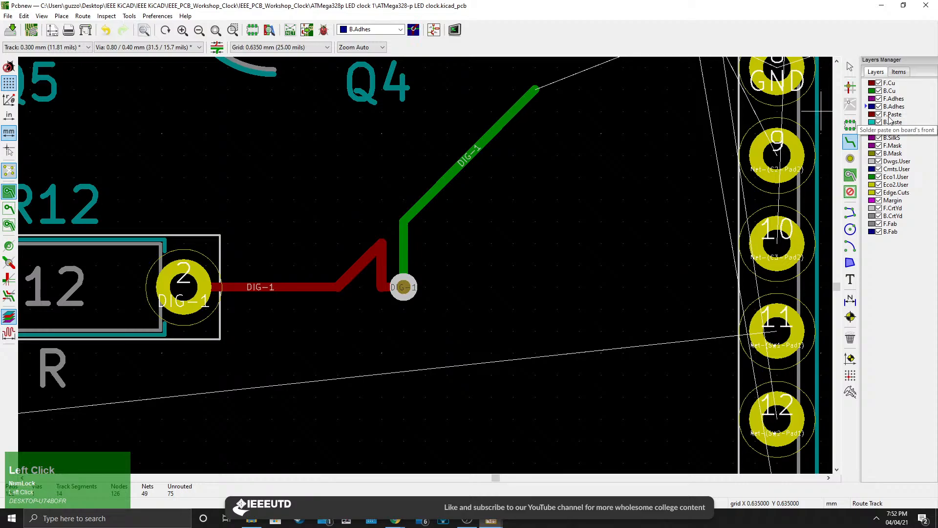
pyautogui.click(892, 114)
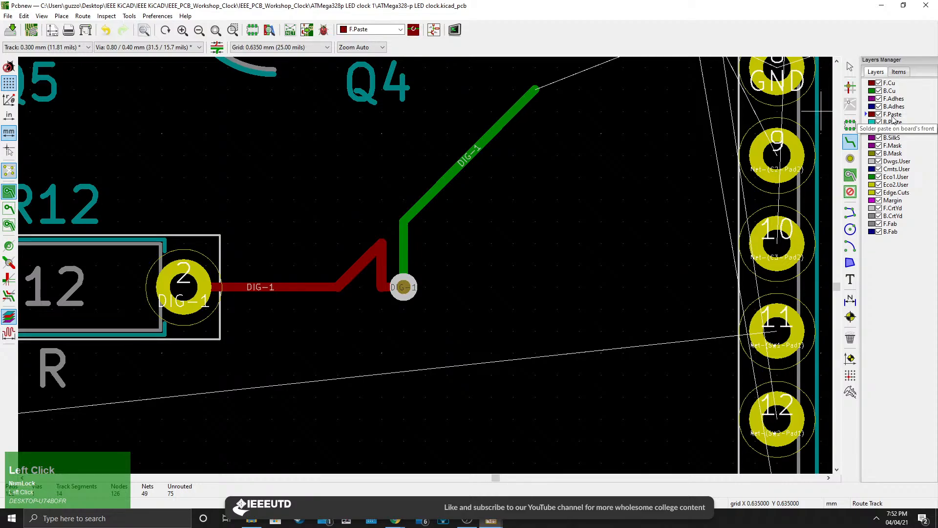
pyautogui.click(893, 122)
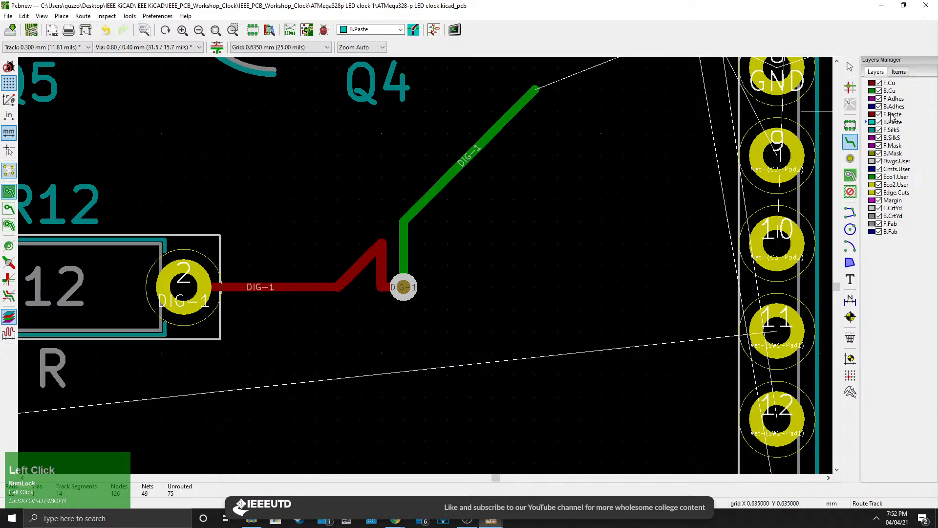
pyautogui.click(890, 130)
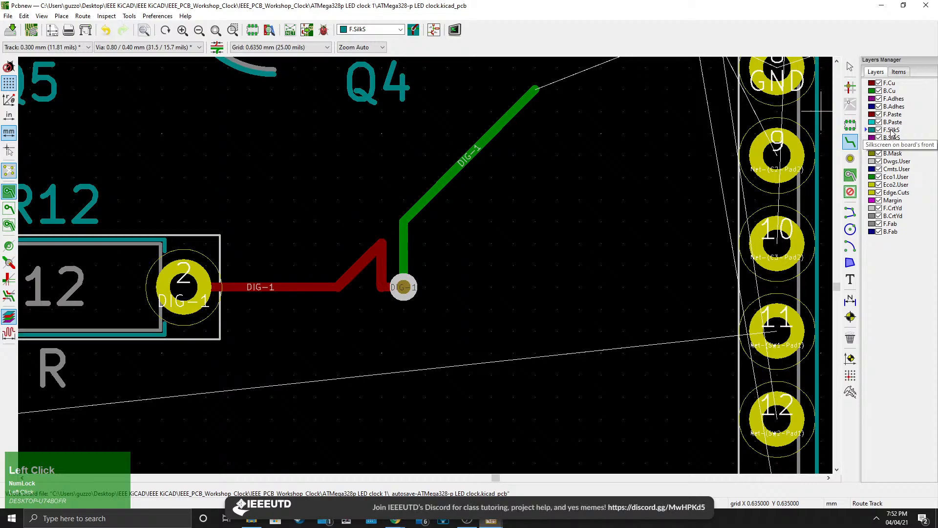
pyautogui.click(890, 138)
pyautogui.click(890, 130)
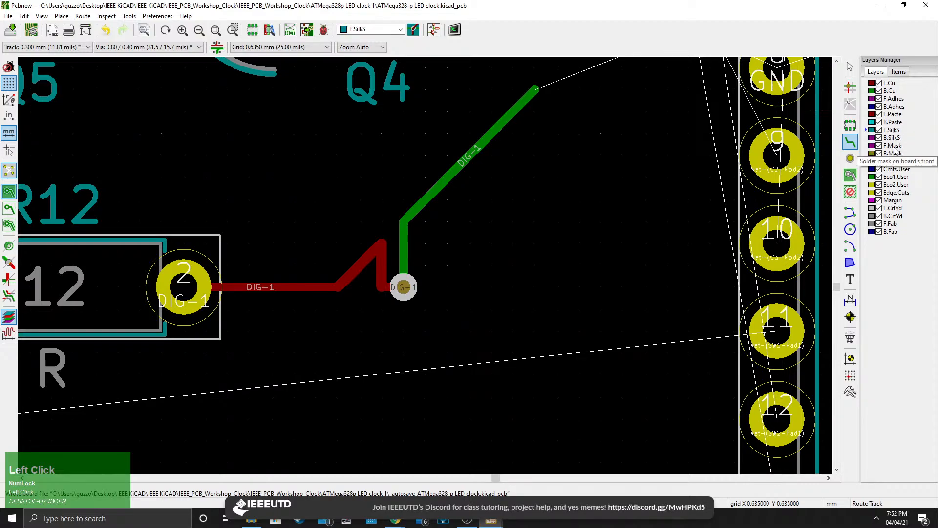
pyautogui.click(894, 148)
pyautogui.click(893, 154)
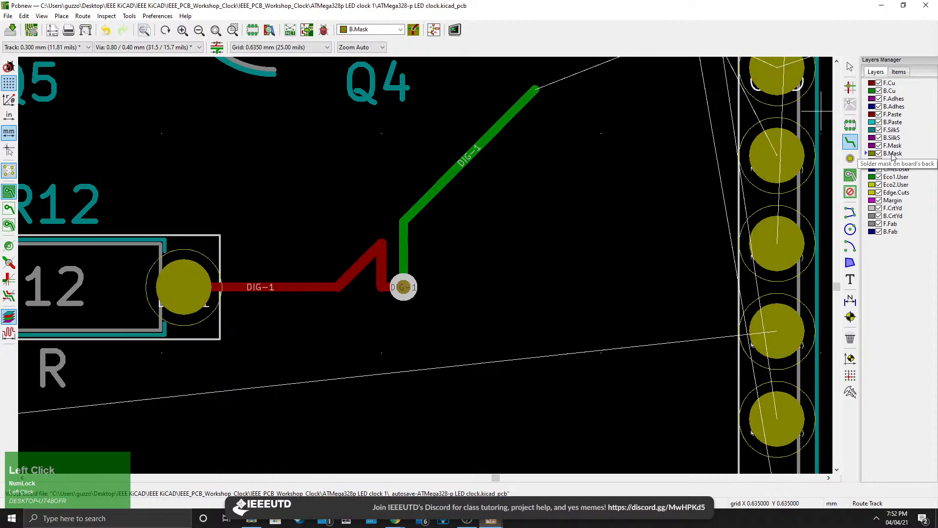
pyautogui.click(892, 146)
# Zoom and pan around the board to examine the pads with the front solder mask layer active.
pyautogui.scroll(-1, 690, 176)
pyautogui.scroll(-4, 425, 264)
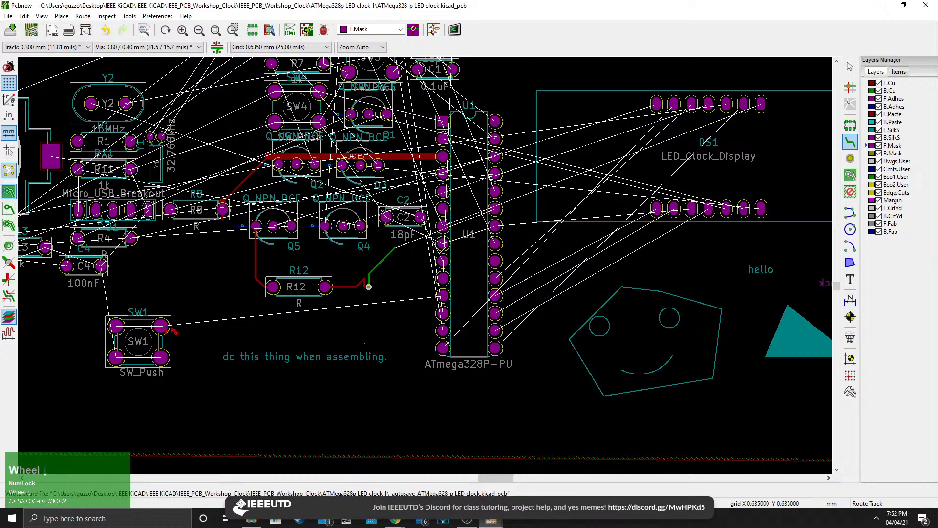
pyautogui.scroll(3, 425, 265)
pyautogui.scroll(-3, 426, 265)
pyautogui.scroll(7, 425, 265)
pyautogui.scroll(-2, 428, 262)
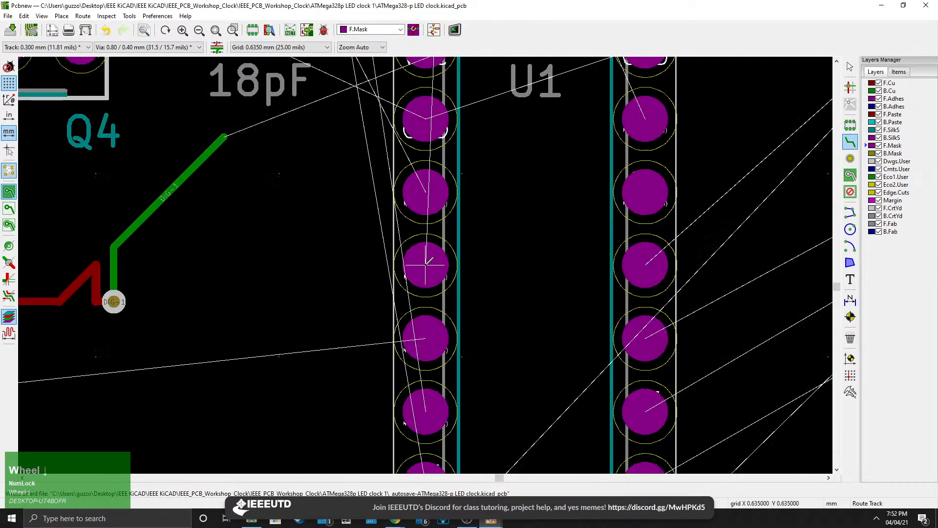
pyautogui.scroll(-4, 427, 263)
pyautogui.scroll(2, 426, 264)
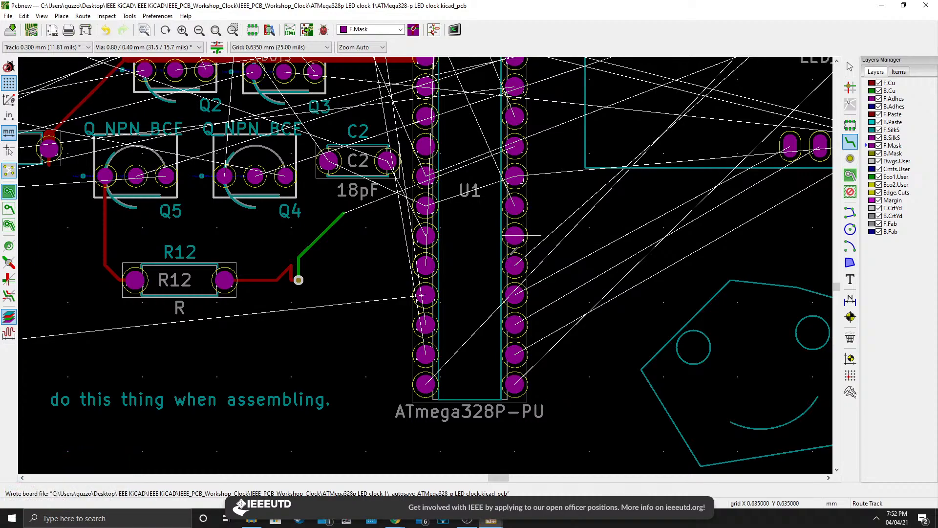
pyautogui.scroll(2, 429, 262)
pyautogui.scroll(-2, 447, 272)
pyautogui.moveTo(449, 271); pyautogui.dragTo(448, 348, button='middle')
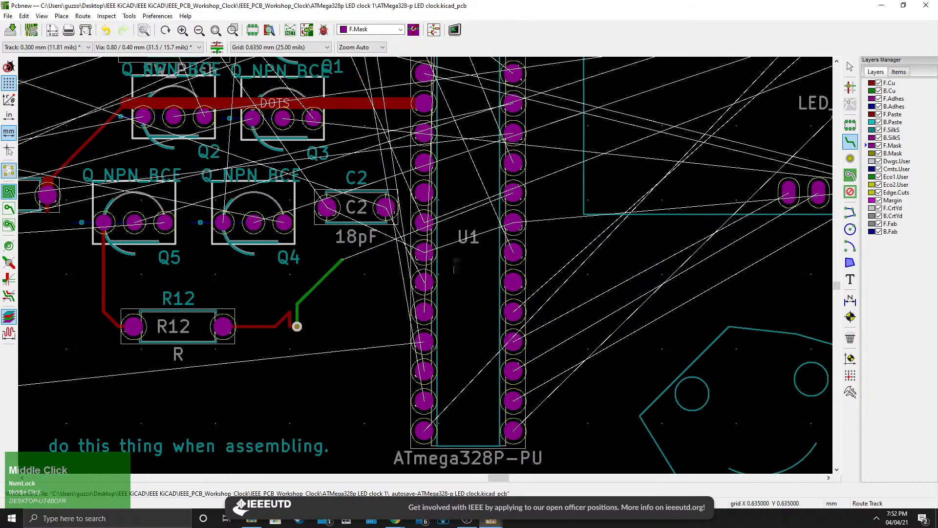
# Switch the active layer to Dwgs.User and back to F.Mask, zooming in on U1 to compare the views.
pyautogui.click(894, 152)
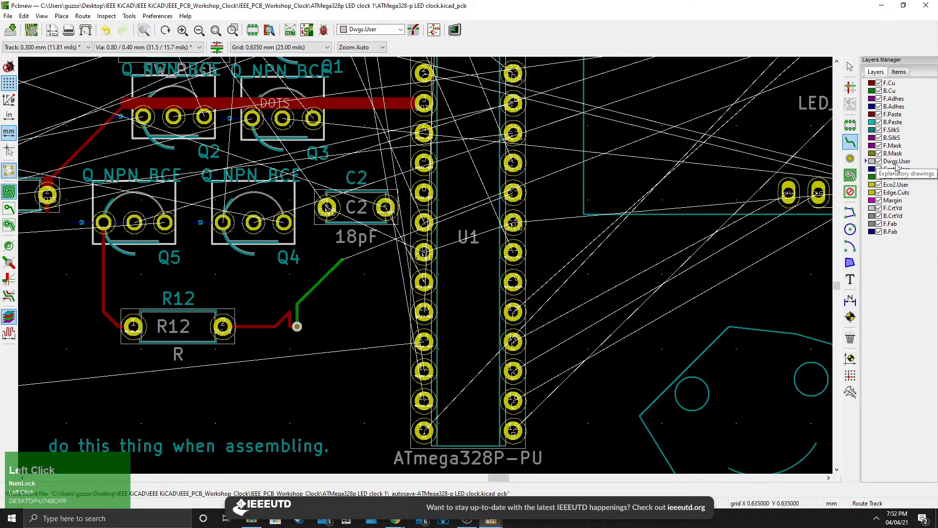
pyautogui.click(897, 162)
pyautogui.scroll(-3, 421, 264)
pyautogui.scroll(1, 293, 280)
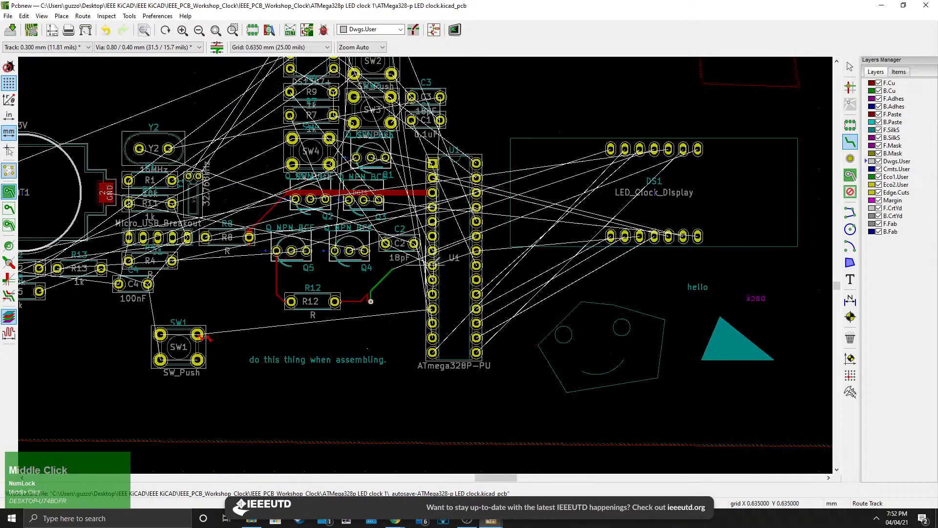
pyautogui.moveTo(425, 265); pyautogui.dragTo(504, 292, button='middle')
pyautogui.click(896, 146)
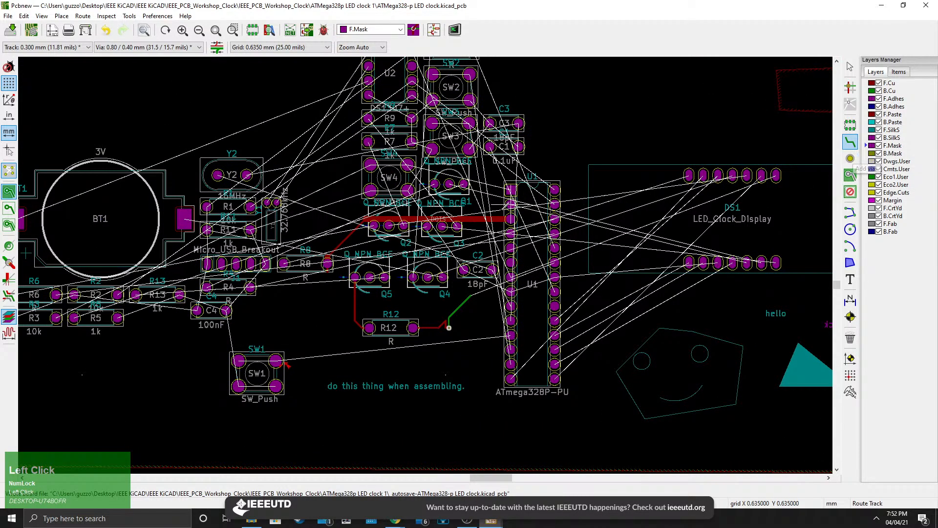
pyautogui.scroll(5, 510, 218)
pyautogui.scroll(-1, 425, 265)
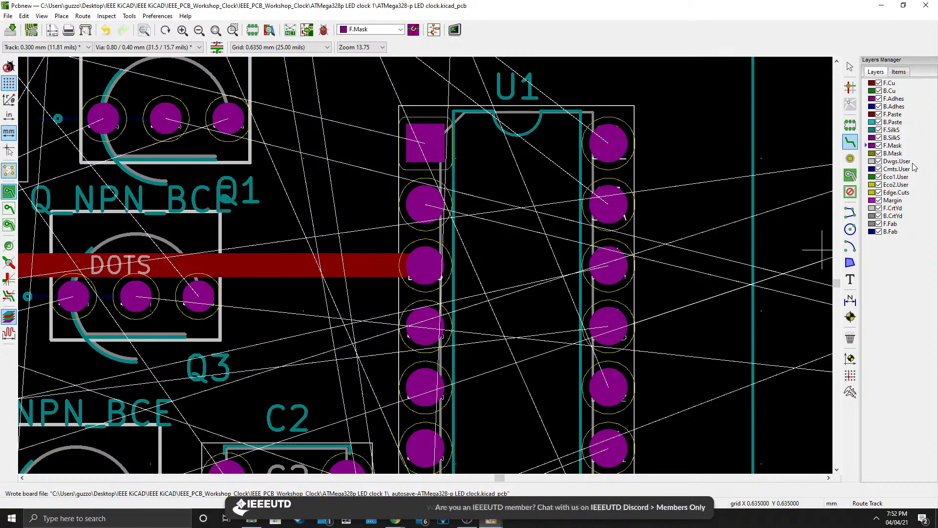
# Make Dwgs.User, Cmts.User and Eco1.User active in turn while panning across the board and the layout notes.
pyautogui.click(893, 146)
pyautogui.click(894, 161)
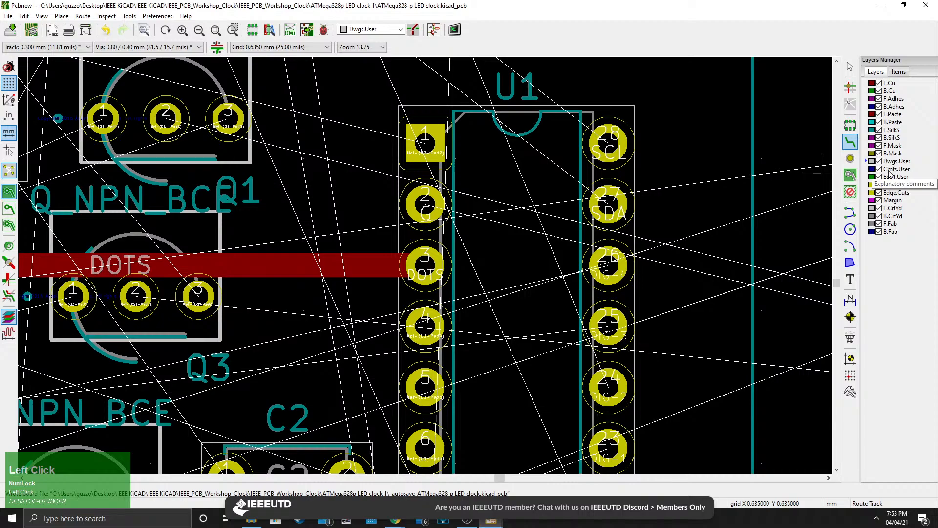
pyautogui.scroll(-5, 777, 185)
pyautogui.moveTo(234, 346); pyautogui.dragTo(462, 312, button='middle')
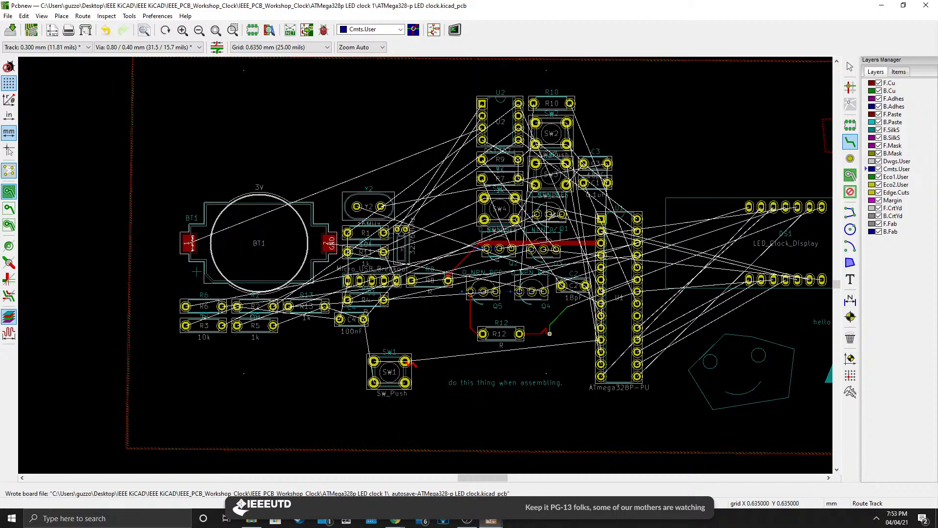
pyautogui.click(897, 161)
pyautogui.scroll(-4, 396, 265)
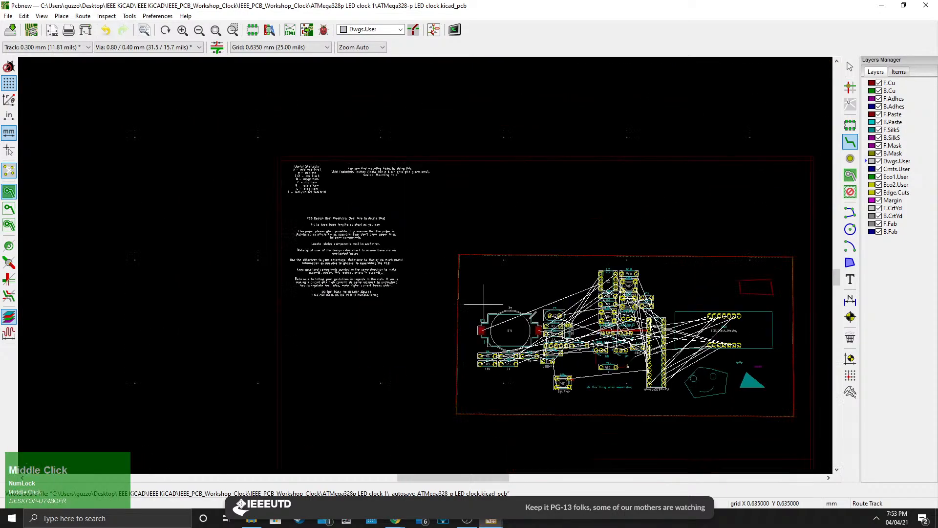
pyautogui.scroll(3, 397, 265)
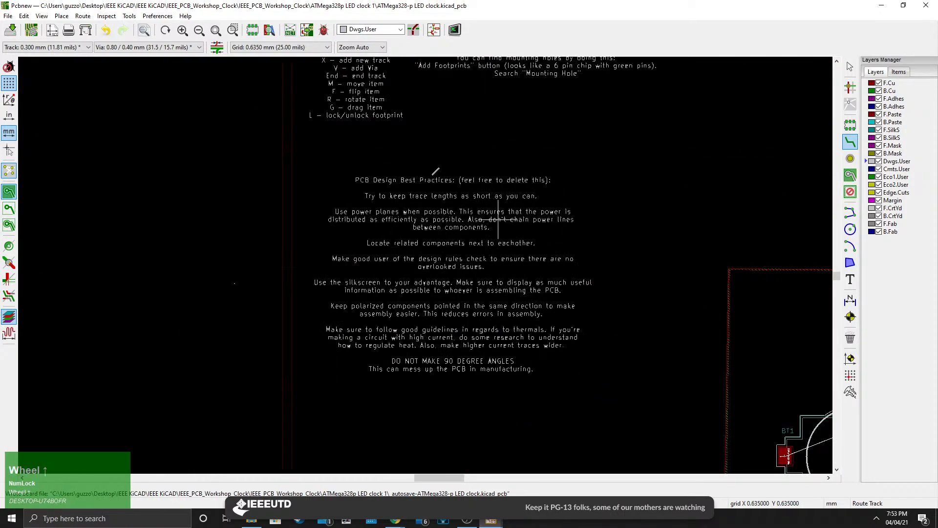
pyautogui.moveTo(573, 329); pyautogui.dragTo(219, 241, button='middle')
pyautogui.moveTo(449, 280); pyautogui.dragTo(157, 183, button='middle')
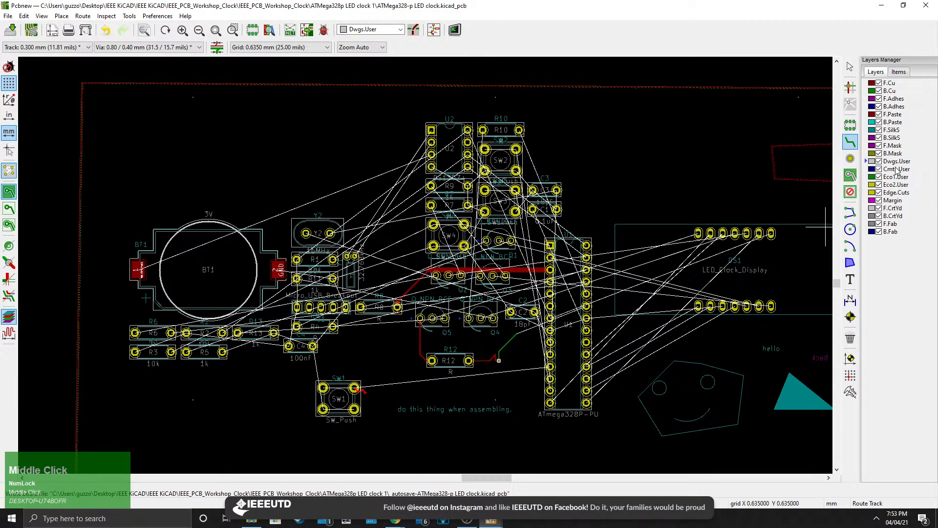
pyautogui.click(890, 171)
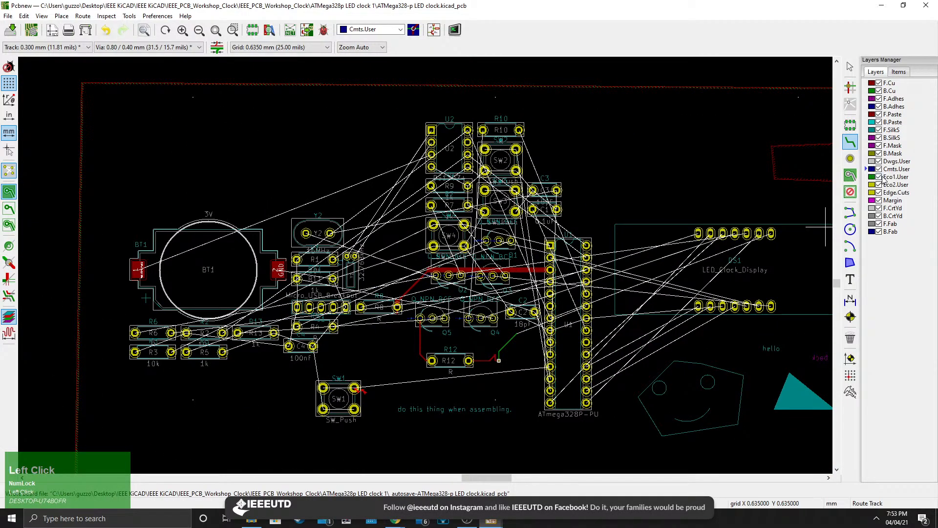
pyautogui.click(894, 178)
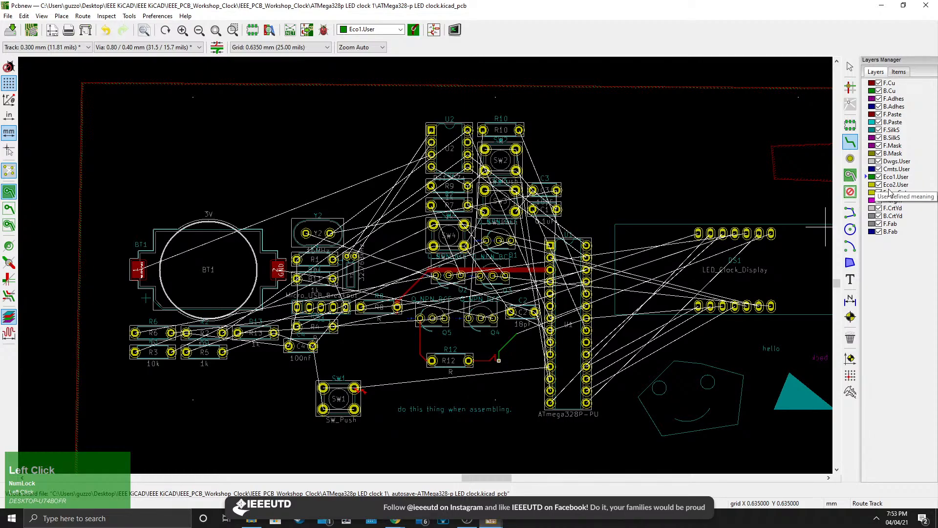
# Draw a four-sided board outline with graphic lines on Edge.Cuts enclosing the whole layout.
pyautogui.click(894, 193)
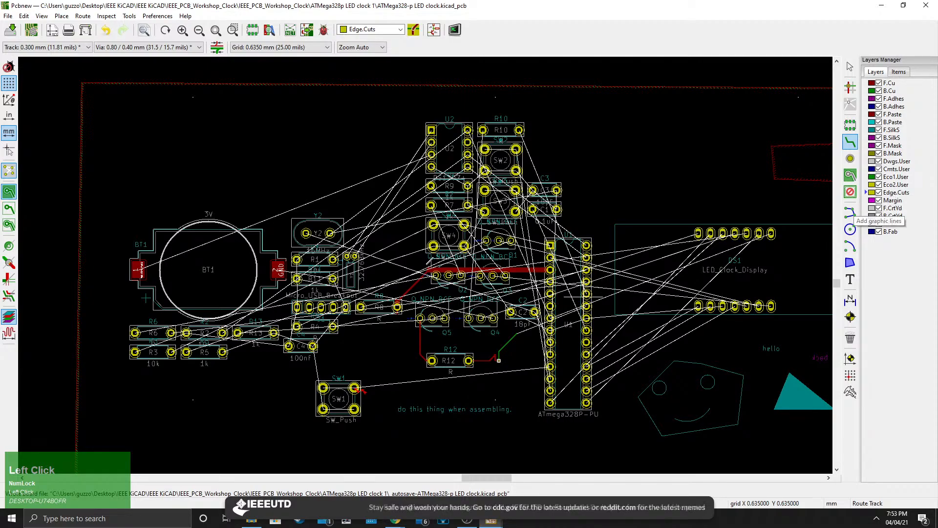
pyautogui.scroll(-3, 419, 343)
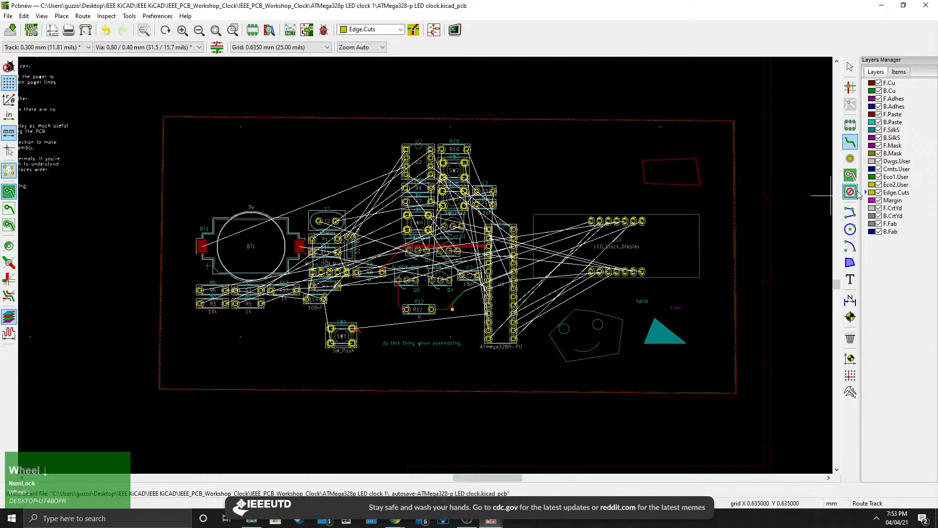
pyautogui.click(891, 193)
pyautogui.click(850, 212)
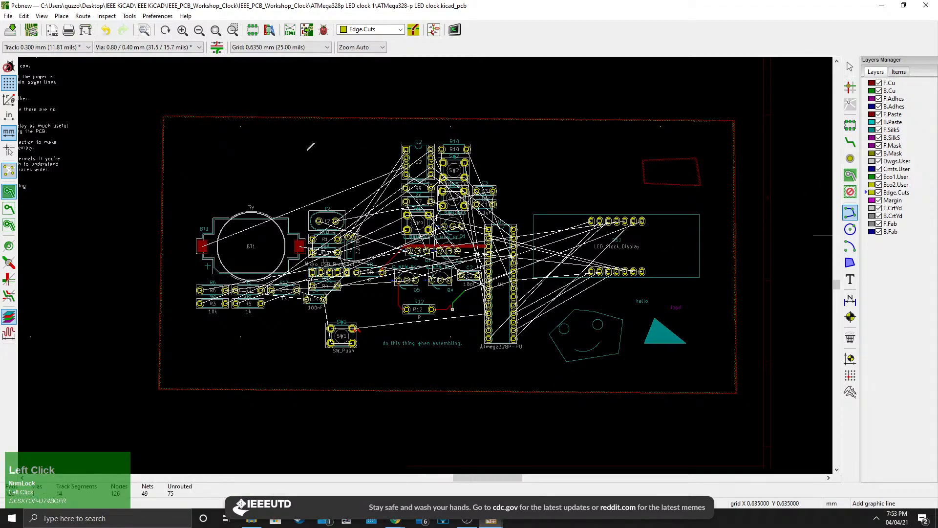
pyautogui.click(146, 113)
pyautogui.click(107, 426)
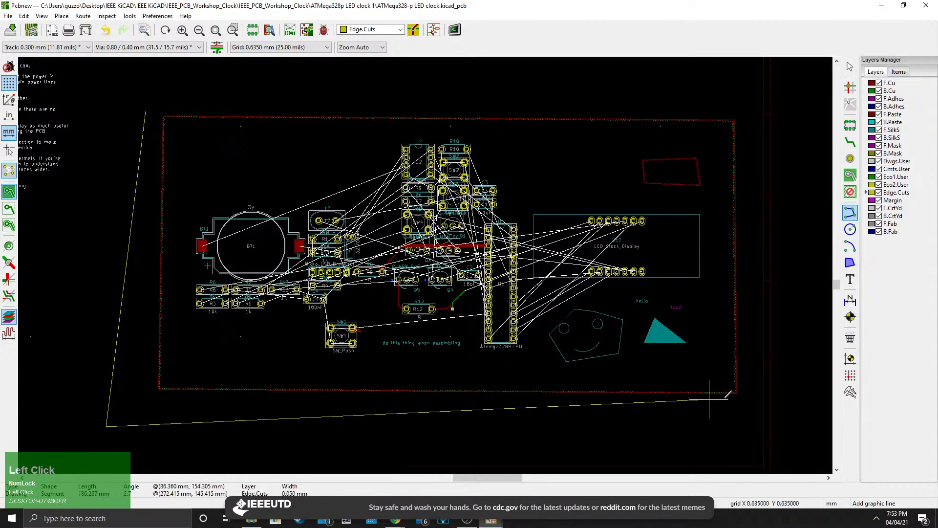
pyautogui.click(744, 403)
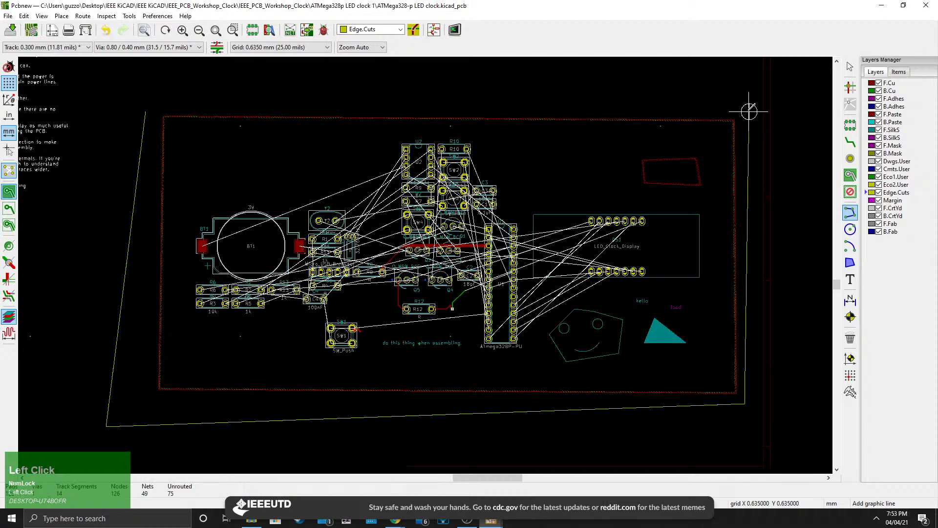
pyautogui.scroll(5, 147, 95)
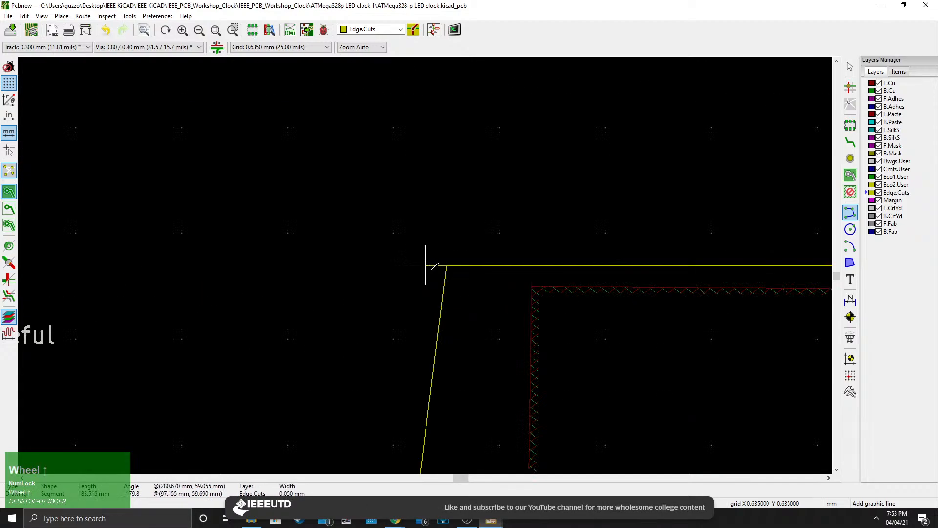
pyautogui.moveTo(432, 264); pyautogui.dragTo(472, 280, button='middle')
pyautogui.click(471, 279)
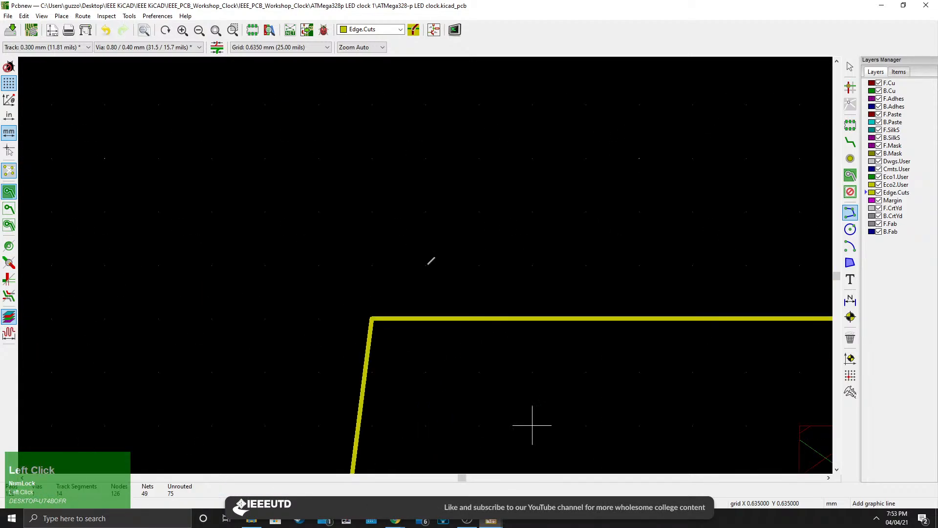
pyautogui.scroll(-4, 435, 261)
pyautogui.scroll(2, 435, 260)
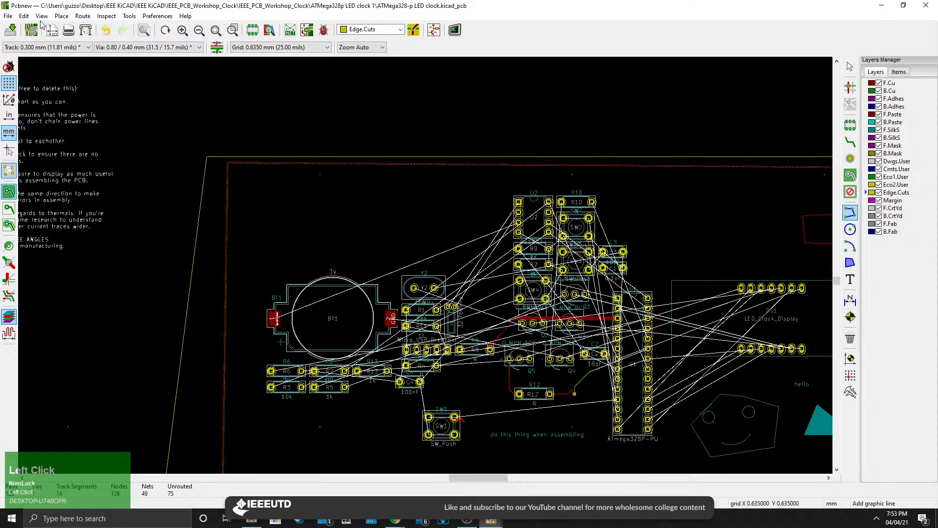
# Open the 3D viewer to zoom and rotate around the board, then close it.
pyautogui.click(42, 16)
pyautogui.click(44, 76)
pyautogui.scroll(1, 531, 309)
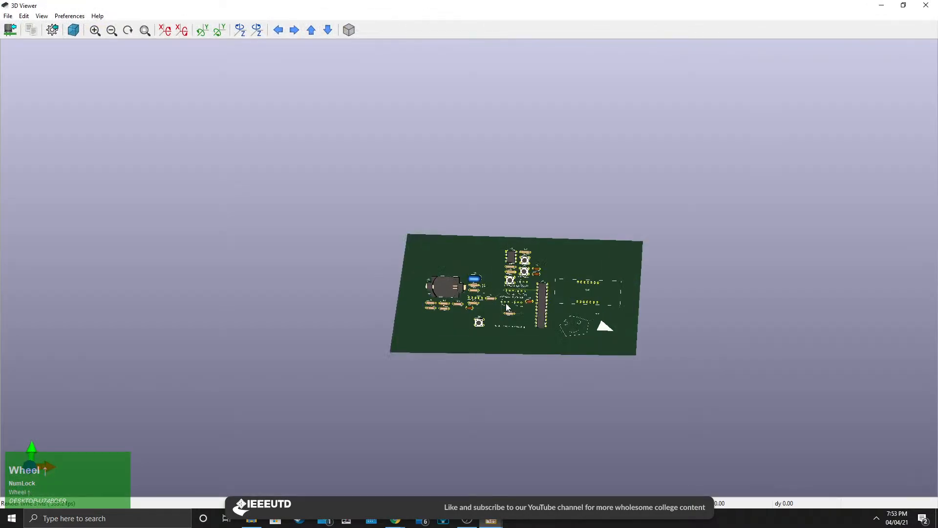
pyautogui.scroll(2, 507, 307)
pyautogui.moveTo(549, 397); pyautogui.dragTo(364, 397)
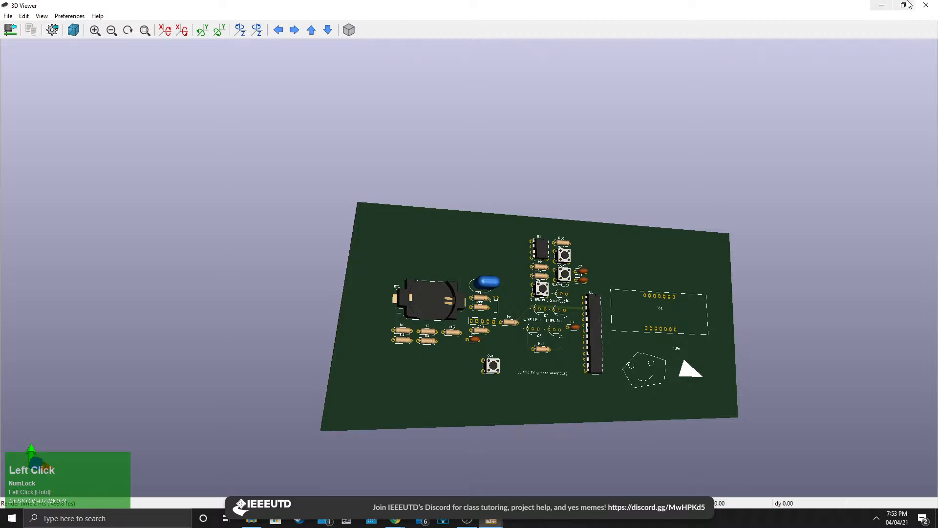
pyautogui.click(926, 5)
# Draw a closed margin outline on the Margin layer just inside the Edge.Cuts board outline.
pyautogui.moveTo(667, 372); pyautogui.dragTo(423, 239, button='middle')
pyautogui.scroll(-4, 421, 268)
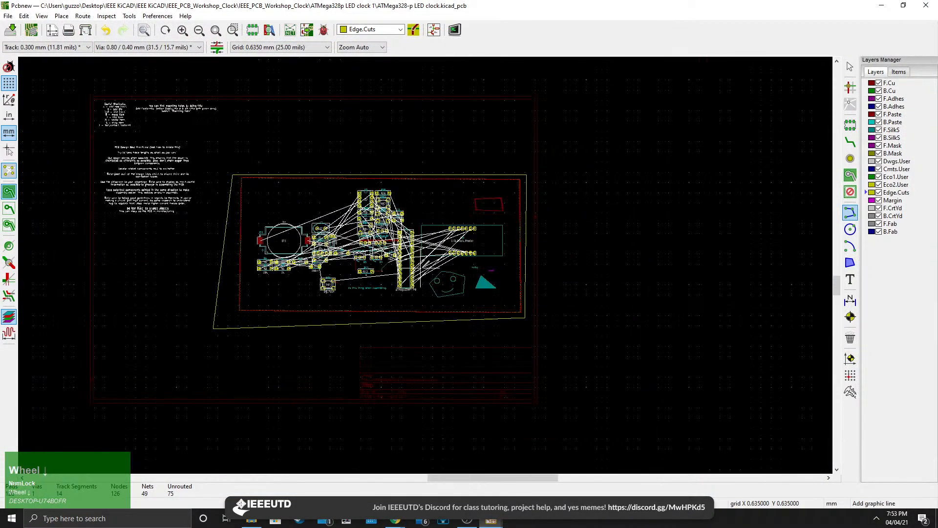
pyautogui.moveTo(779, 202); pyautogui.dragTo(829, 227, button='middle')
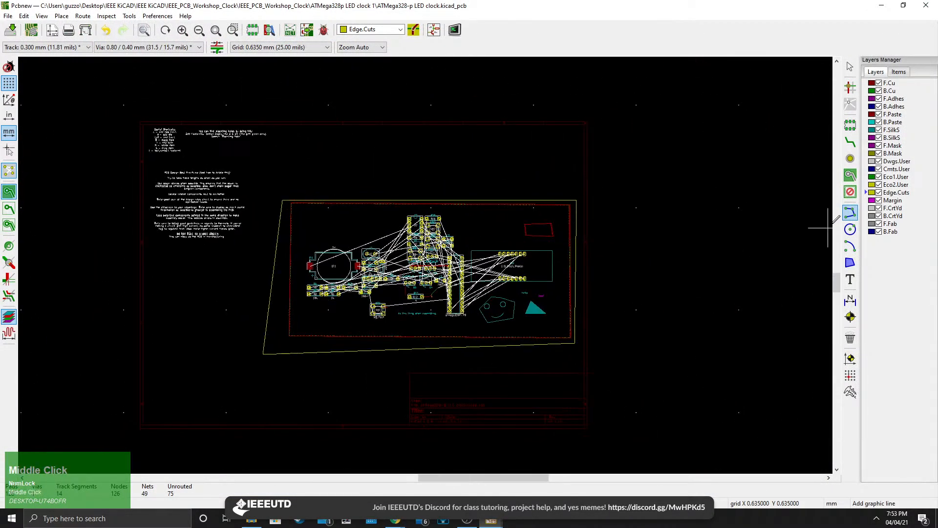
pyautogui.click(893, 201)
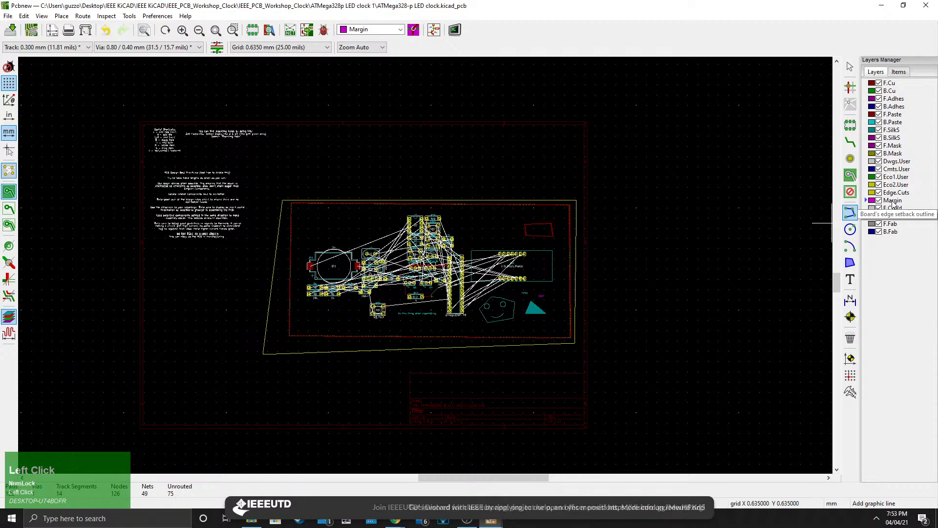
pyautogui.scroll(3, 257, 221)
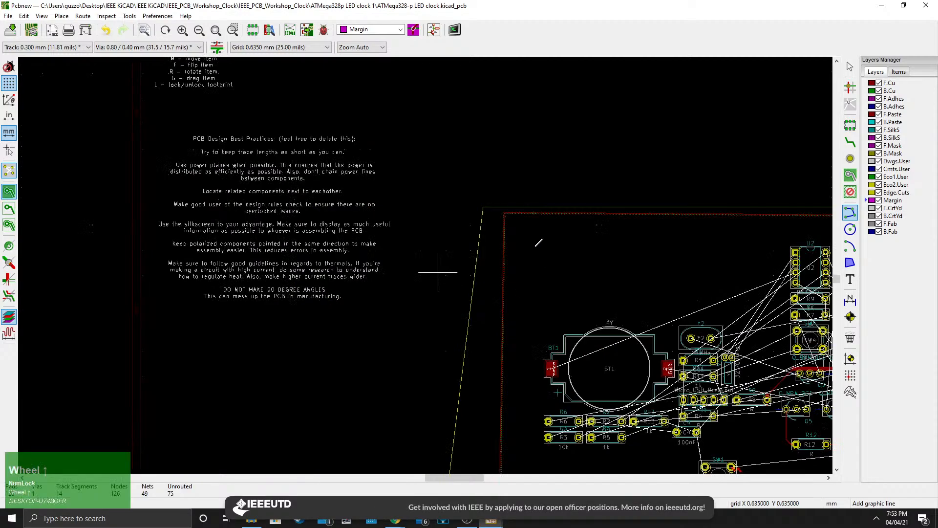
pyautogui.click(543, 244)
pyautogui.moveTo(526, 390); pyautogui.dragTo(473, 244, button='middle')
pyautogui.click(459, 378)
pyautogui.moveTo(634, 394); pyautogui.dragTo(301, 354, button='middle')
pyautogui.moveTo(602, 362); pyautogui.dragTo(483, 397, button='middle')
pyautogui.click(675, 367)
pyautogui.moveTo(673, 316); pyautogui.dragTo(628, 413, button='middle')
pyautogui.click(627, 183)
pyautogui.moveTo(438, 203); pyautogui.dragTo(749, 227, button='middle')
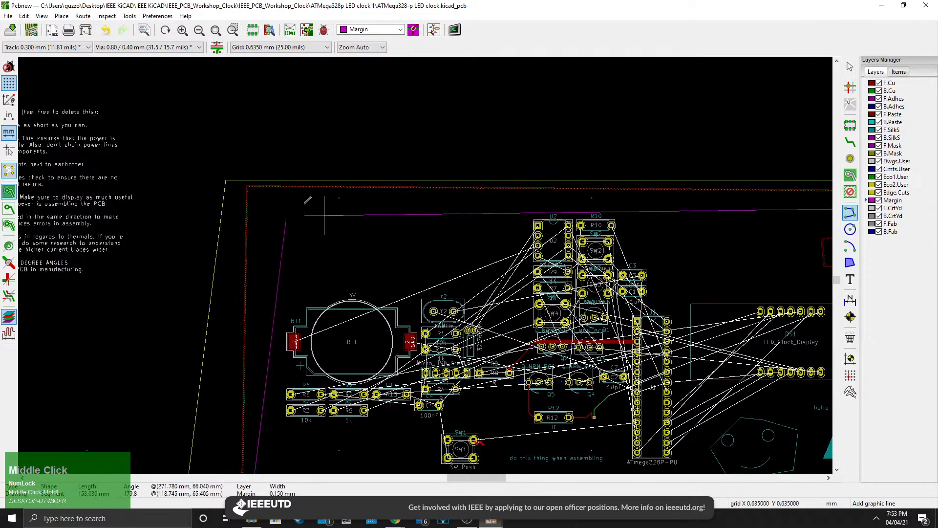
pyautogui.click(295, 203)
pyautogui.scroll(3, 287, 218)
pyautogui.scroll(2, 425, 268)
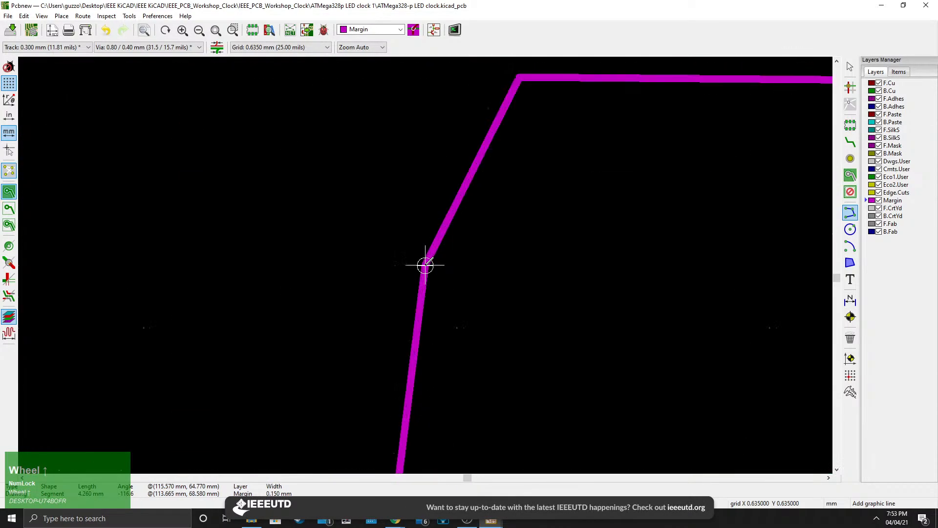
pyautogui.click(425, 264)
pyautogui.scroll(-5, 430, 266)
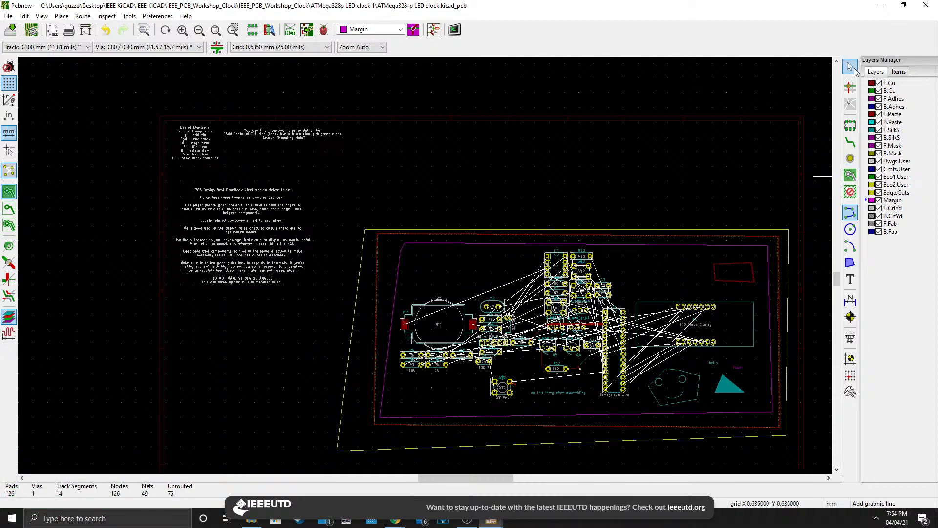
# Drag resistor R3 leftward so it crosses the margin outline.
pyautogui.scroll(3, 427, 337)
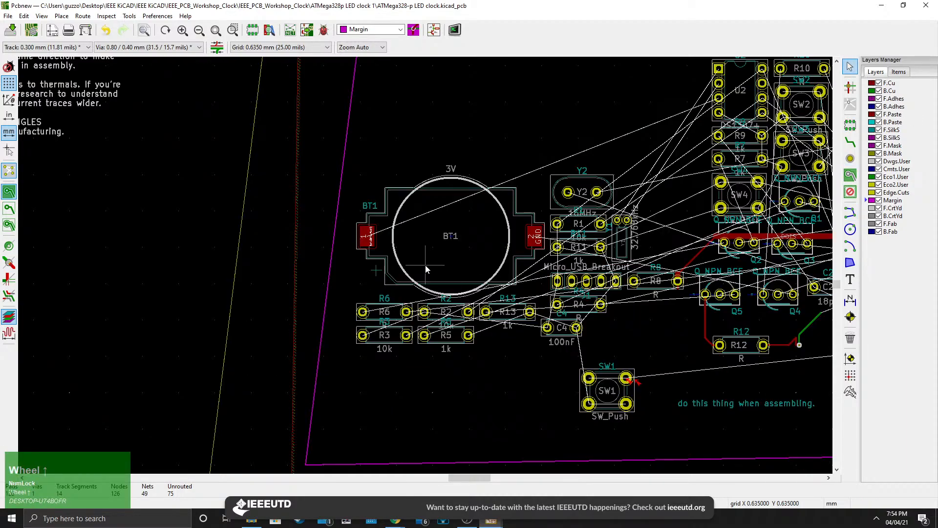
pyautogui.click(396, 343)
pyautogui.moveTo(397, 344); pyautogui.dragTo(342, 363)
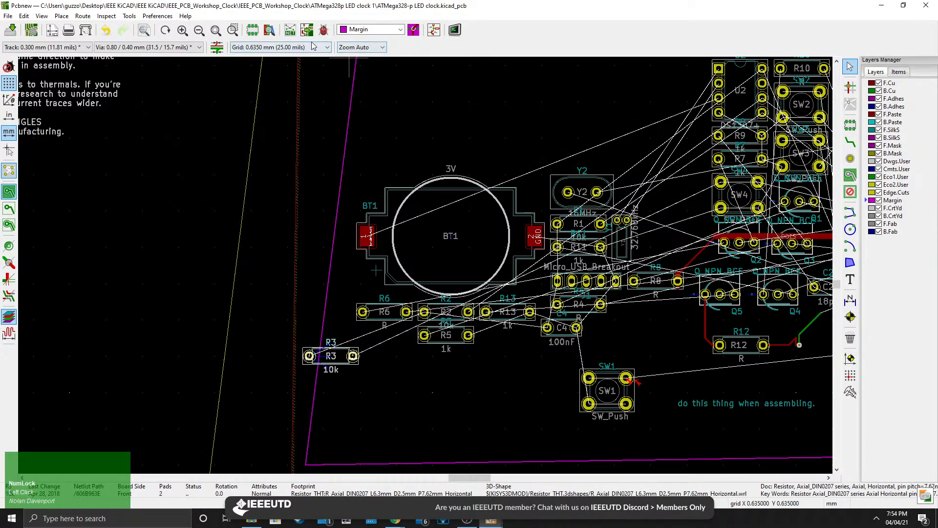
# Run the design rules check without refilling zones, then close the DRC dialog.
pyautogui.click(323, 30)
pyautogui.click(488, 384)
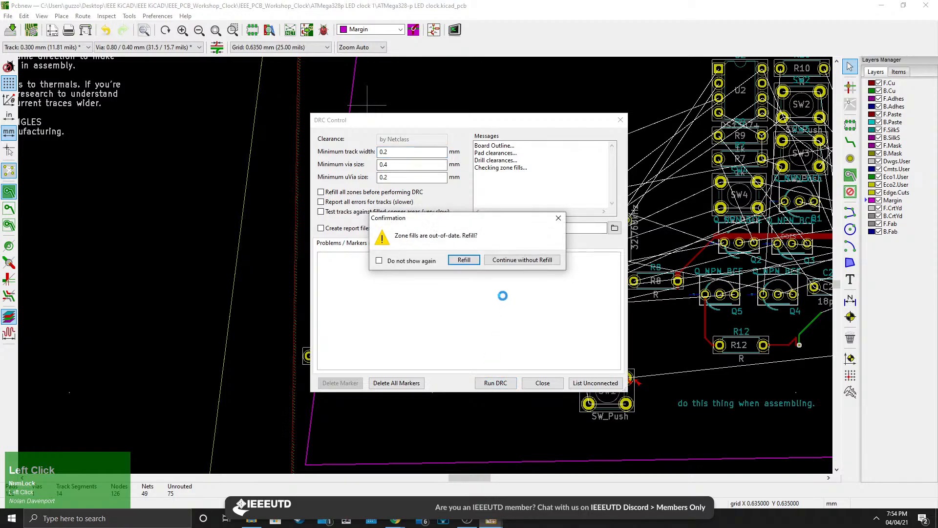
pyautogui.click(505, 264)
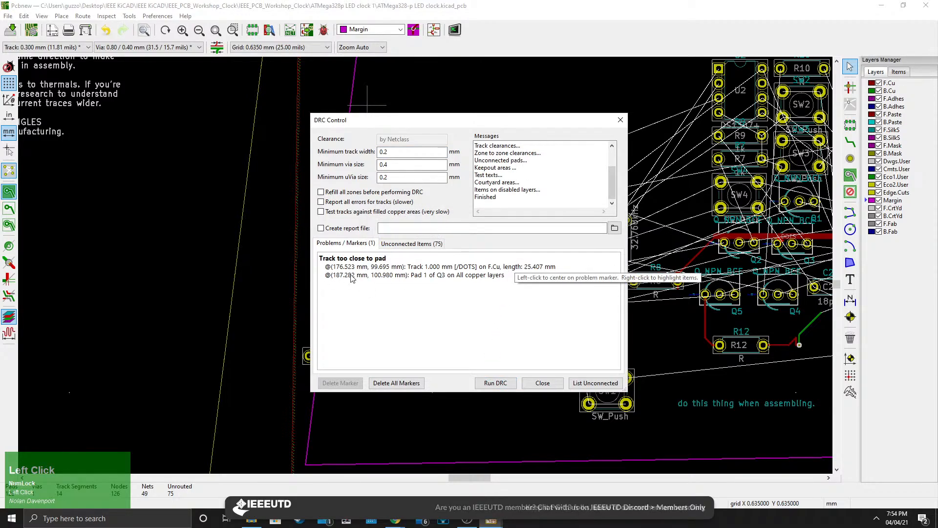
pyautogui.click(620, 120)
# Move R3 back inside the margin, below the resistor row near BT1.
pyautogui.click(342, 366)
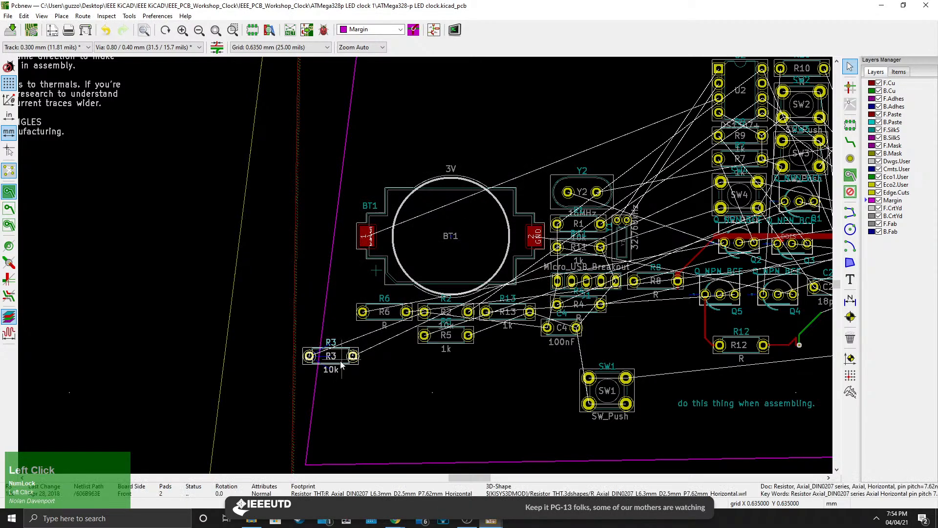
pyautogui.press('m')
pyautogui.click(426, 373)
pyautogui.scroll(-4, 424, 265)
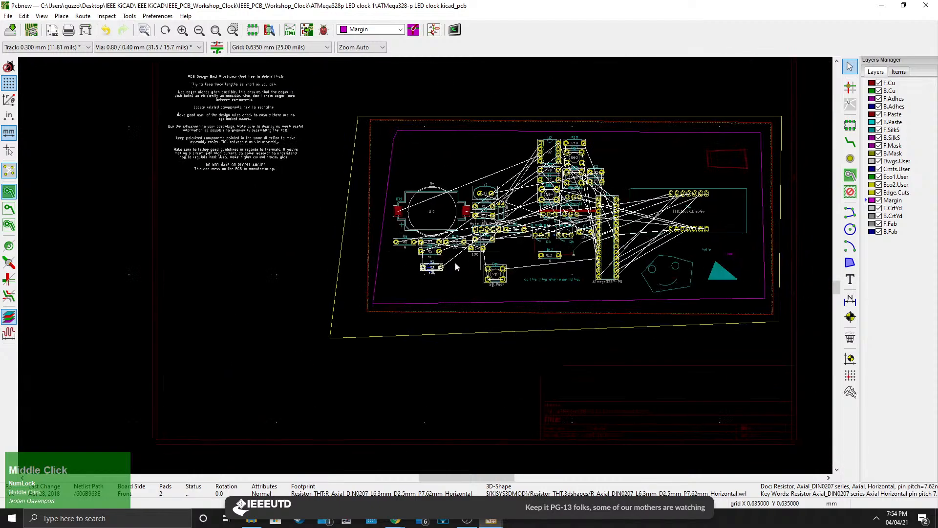
pyautogui.moveTo(456, 262); pyautogui.dragTo(338, 302, button='middle')
# Make F.CrtYd, B.CrtYd and F.Fab active in turn to compare the courtyard and fabrication layers.
pyautogui.click(891, 210)
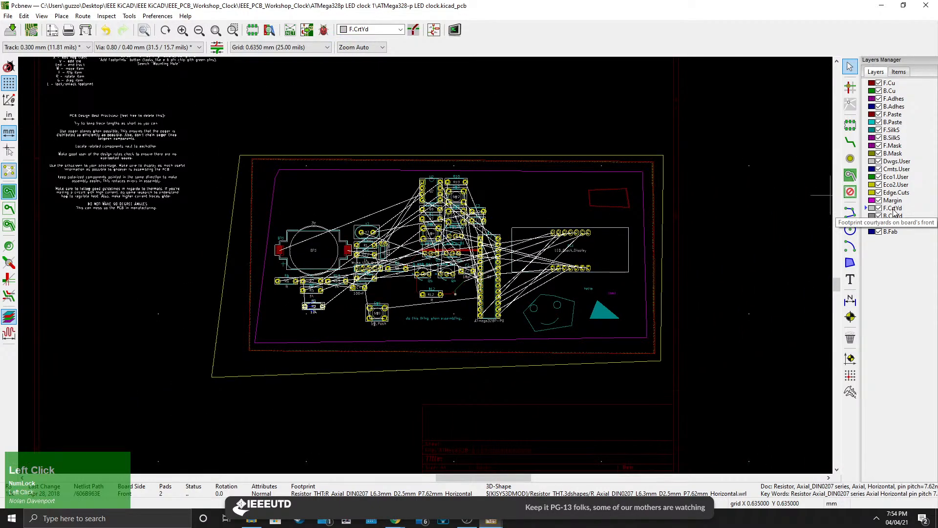
pyautogui.scroll(3, 661, 247)
pyautogui.scroll(-1, 357, 263)
pyautogui.moveTo(428, 266); pyautogui.dragTo(644, 266, button='middle')
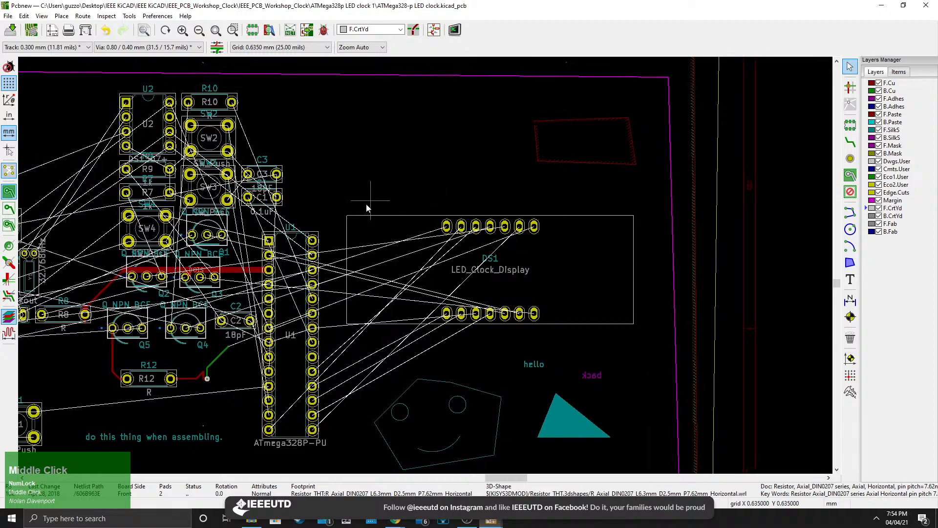
pyautogui.click(893, 217)
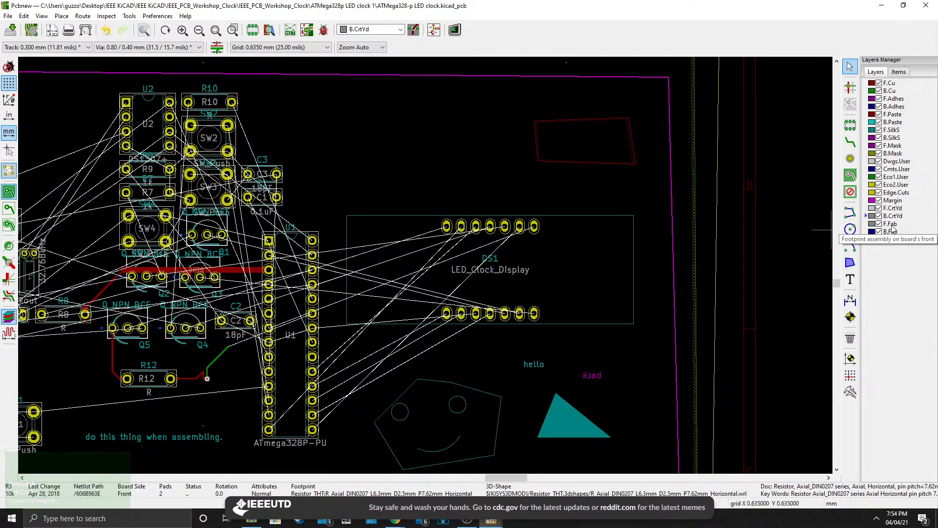
pyautogui.click(891, 225)
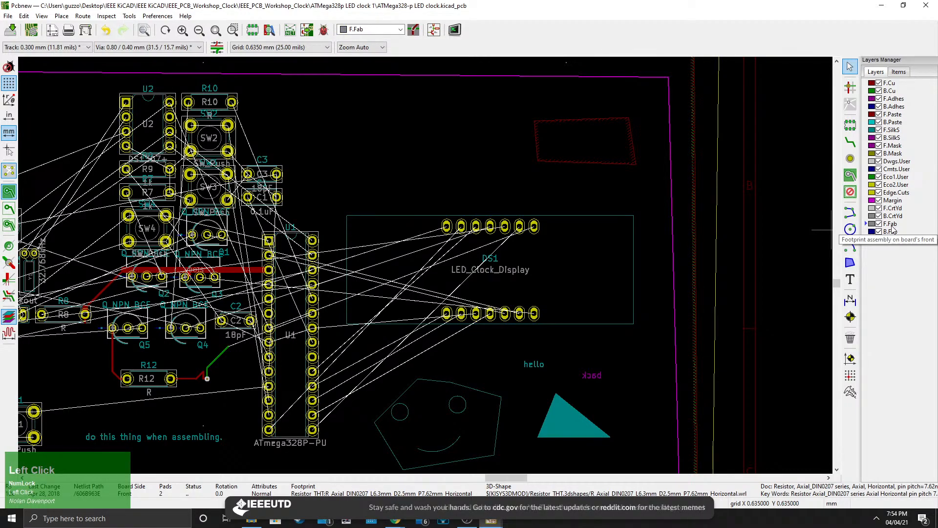
pyautogui.click(892, 215)
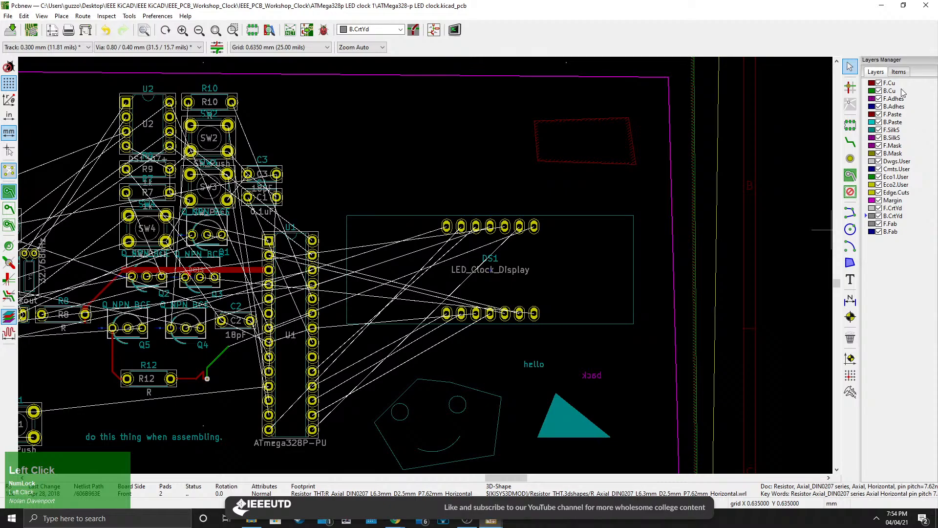
# Make F.Cu, B.Cu, F.SilkS and Edge.Cuts active in turn to compare the copper, silkscreen and outline layers.
pyautogui.click(889, 83)
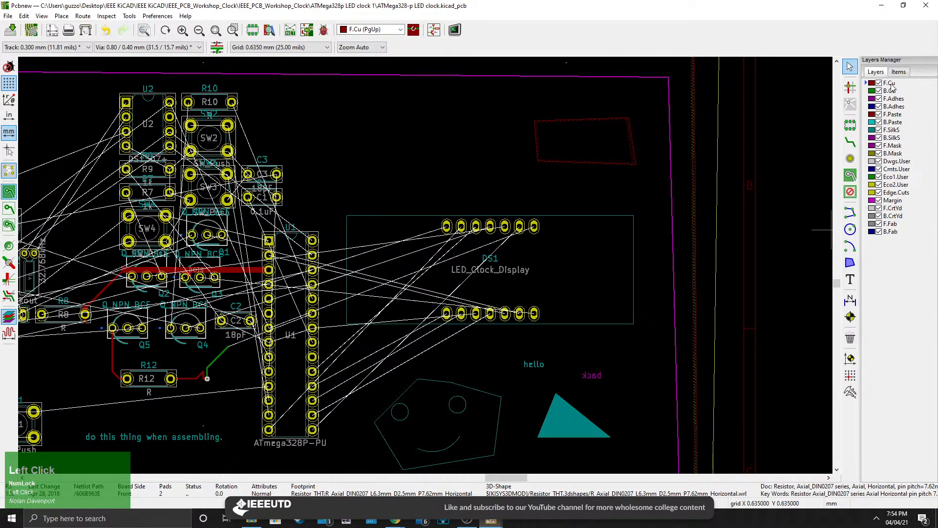
pyautogui.click(891, 90)
pyautogui.click(891, 83)
pyautogui.click(889, 90)
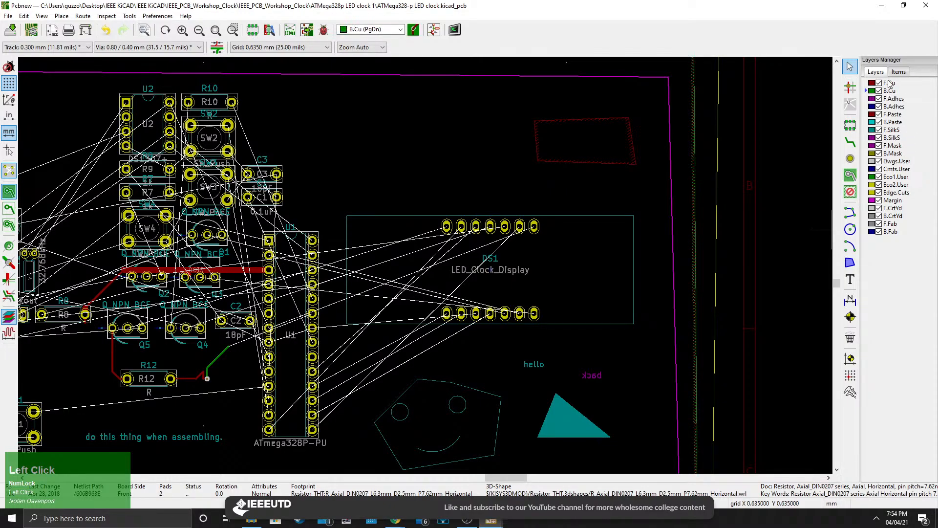
pyautogui.click(889, 84)
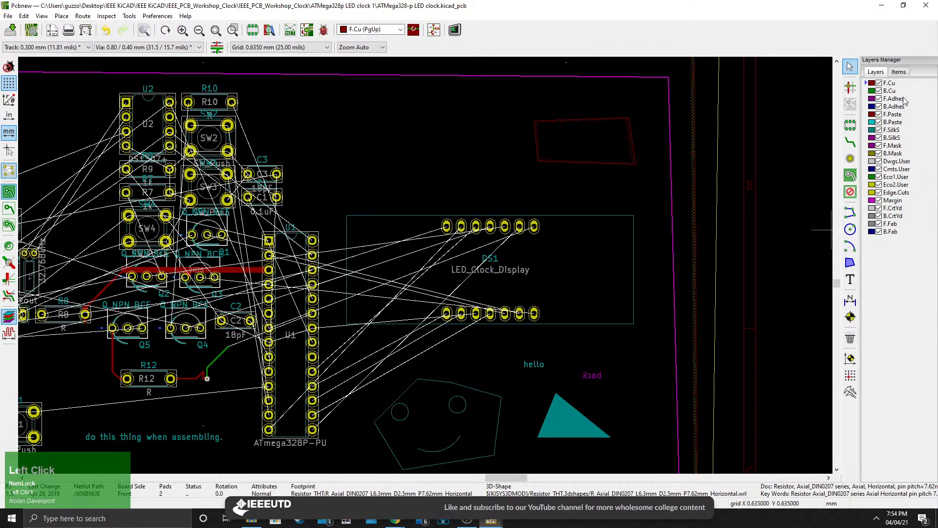
pyautogui.click(897, 130)
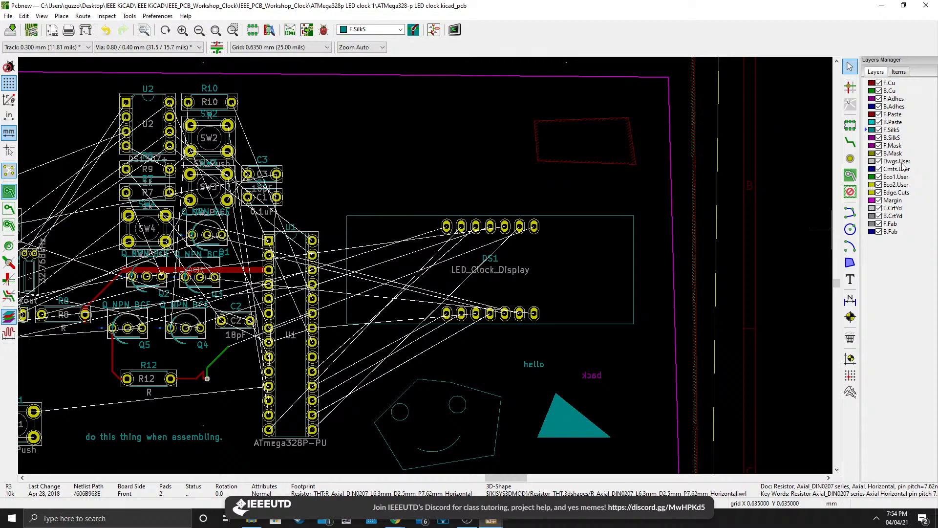
pyautogui.click(894, 194)
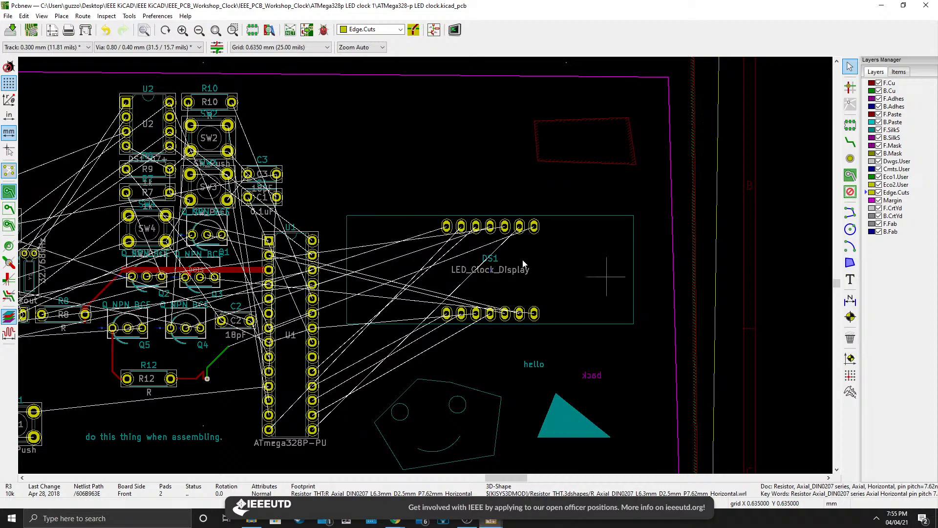
# Close the PCB editor, discarding the unsaved changes.
pyautogui.scroll(-3, 523, 264)
pyautogui.moveTo(464, 293); pyautogui.dragTo(585, 298, button='middle')
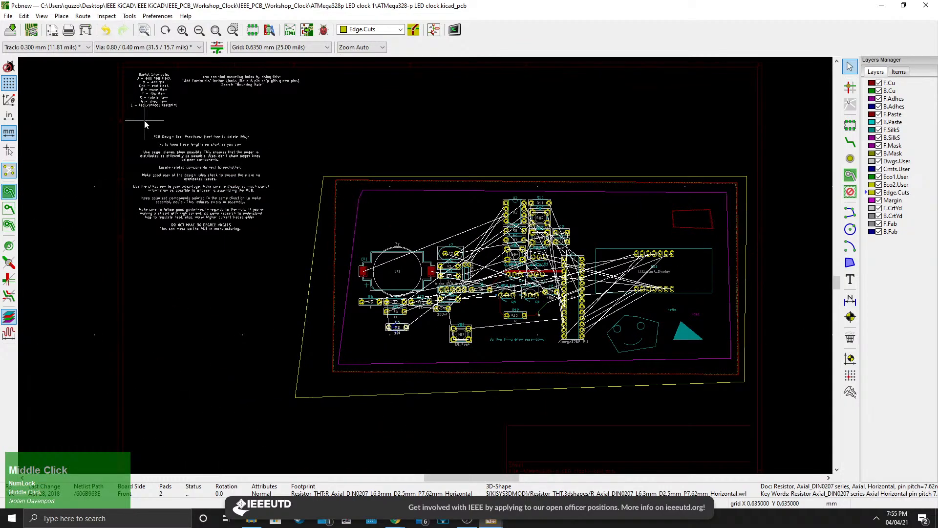
pyautogui.scroll(3, 456, 336)
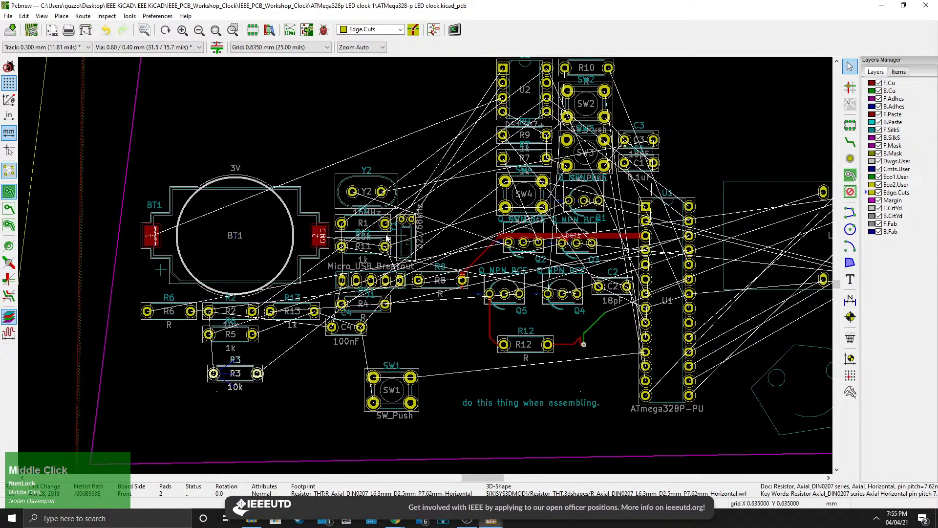
pyautogui.moveTo(611, 332); pyautogui.dragTo(565, 365, button='middle')
pyautogui.scroll(3, 564, 365)
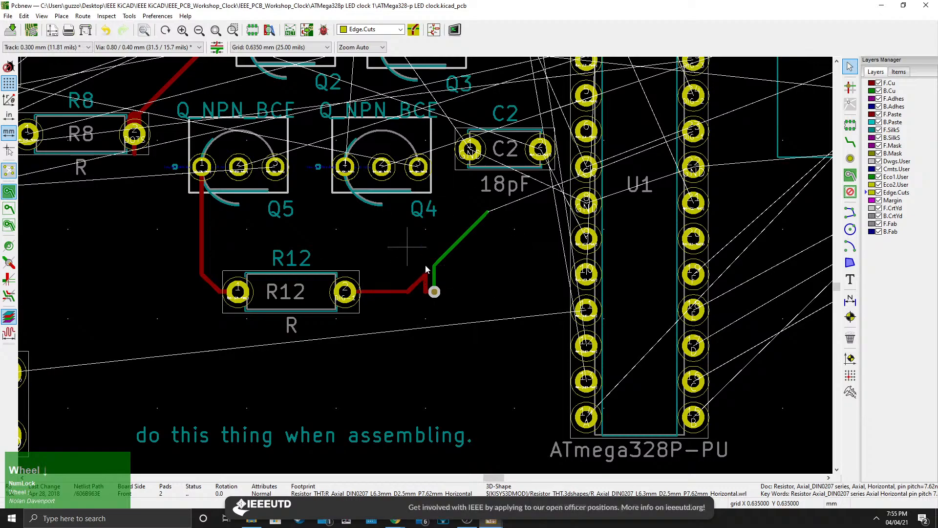
pyautogui.scroll(-3, 425, 265)
pyautogui.click(926, 5)
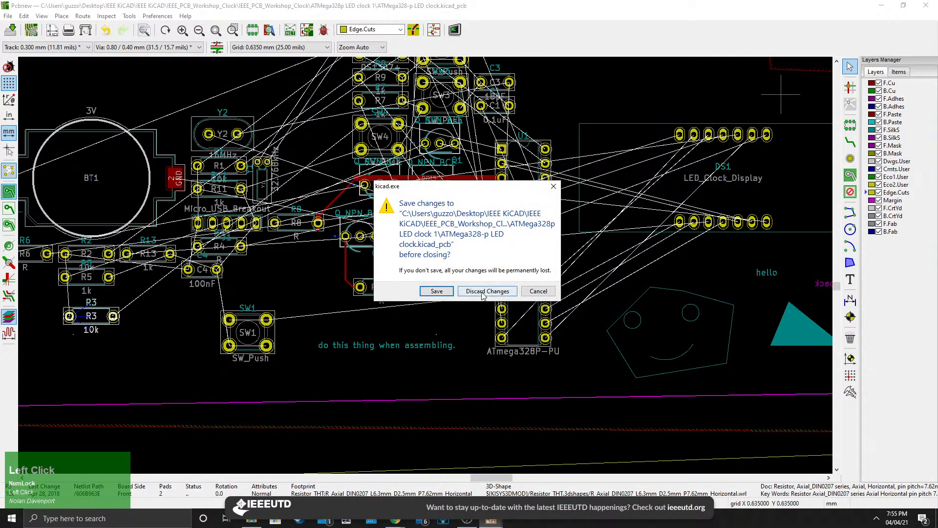
pyautogui.click(478, 292)
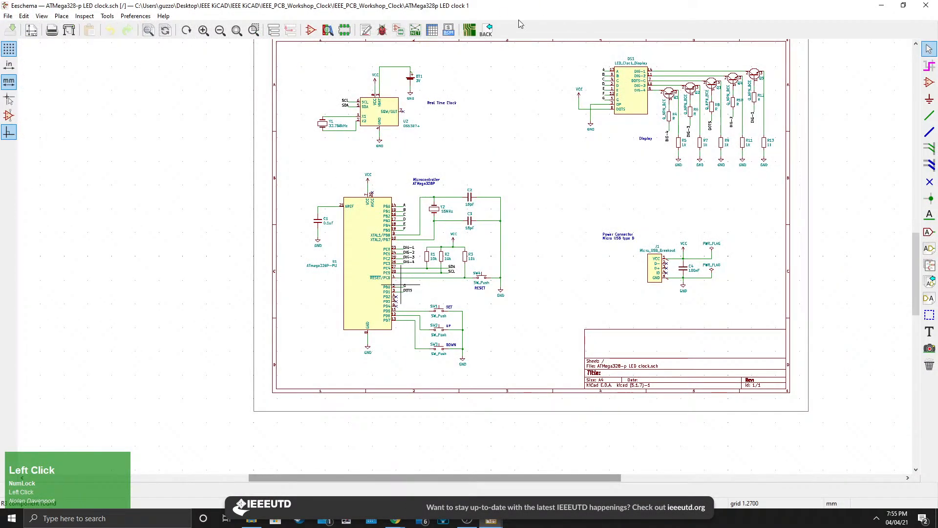
# Switch to File Explorer and open the finished board layout in the ATMega328p LED clock 2 project folder.
pyautogui.click(251, 519)
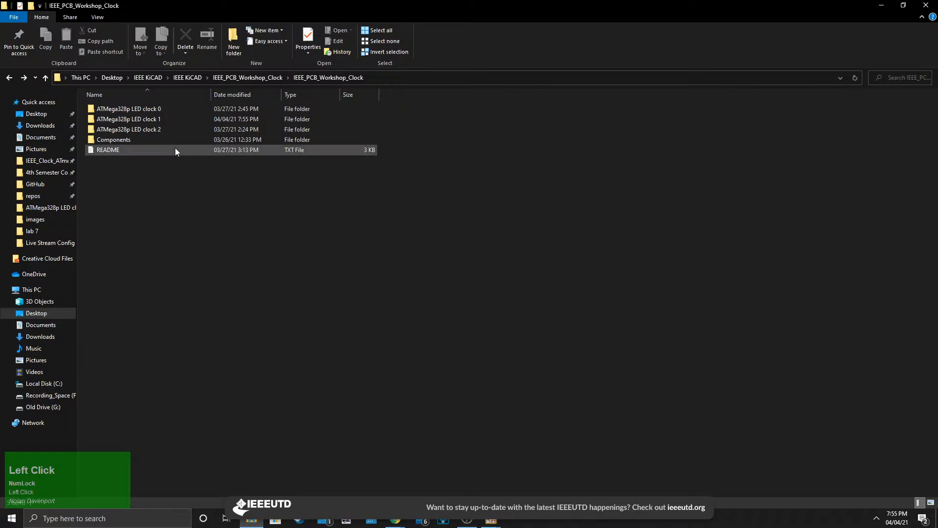
pyautogui.click(491, 521)
pyautogui.click(485, 445)
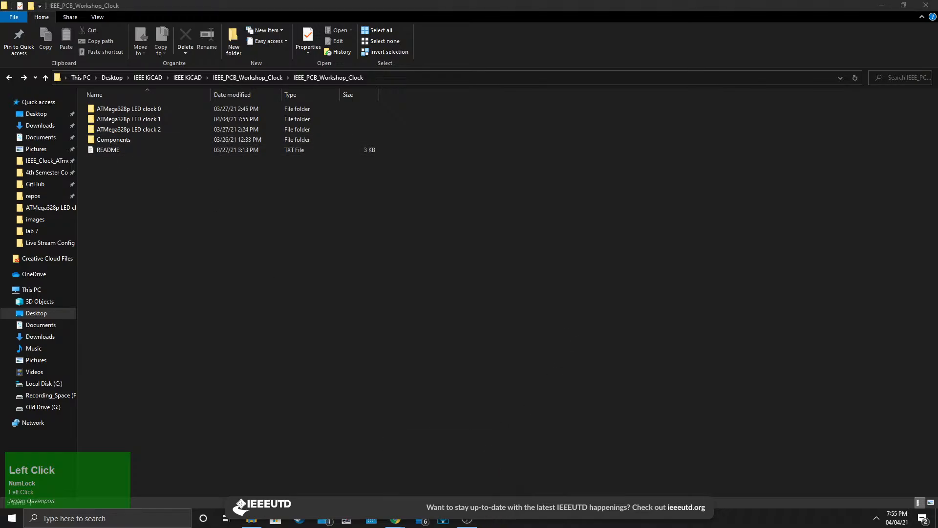
pyautogui.doubleClick(142, 130)
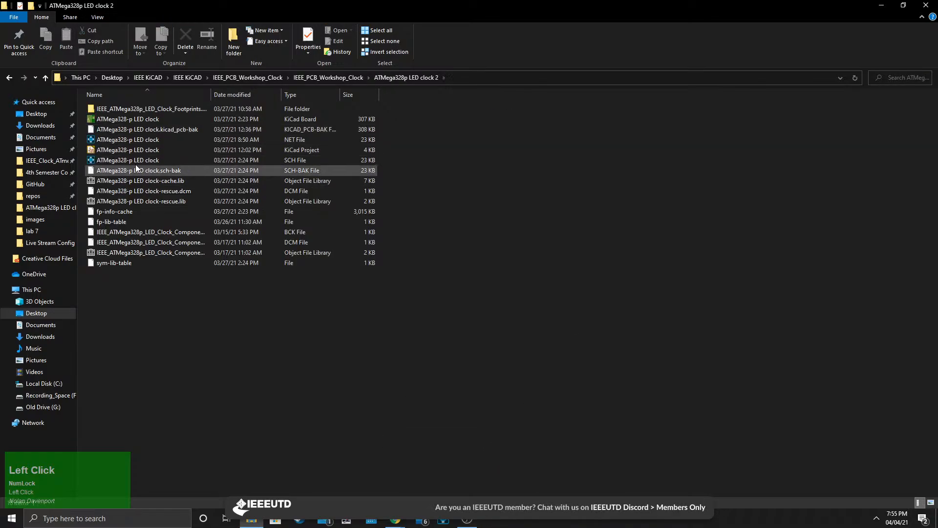
pyautogui.doubleClick(117, 152)
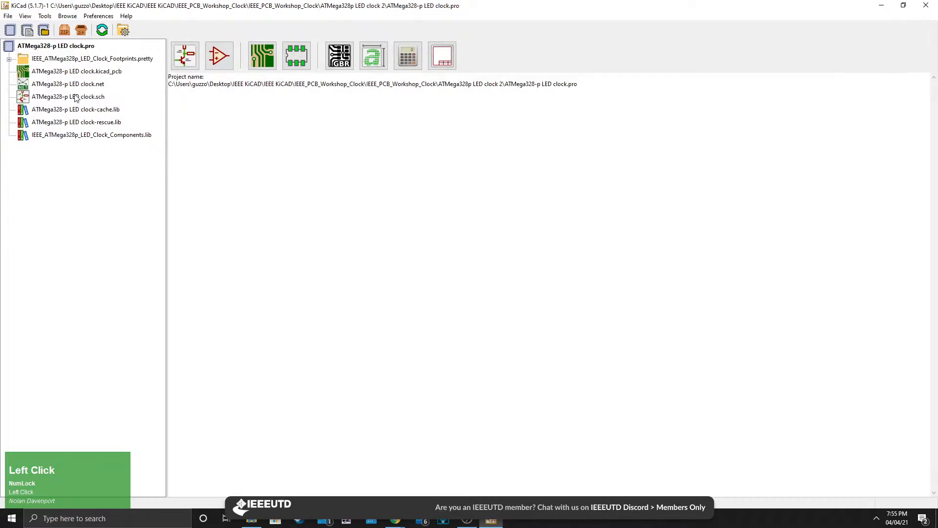
pyautogui.click(64, 73)
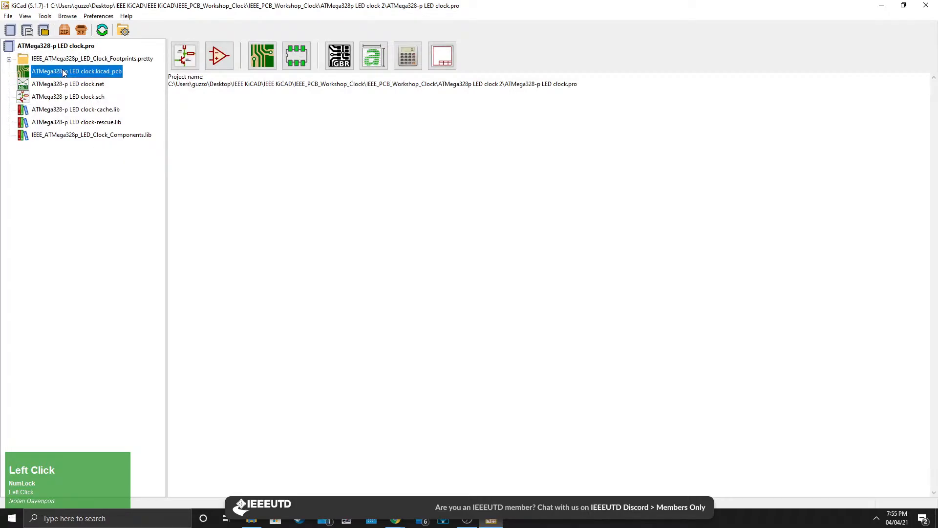
pyautogui.doubleClick(64, 73)
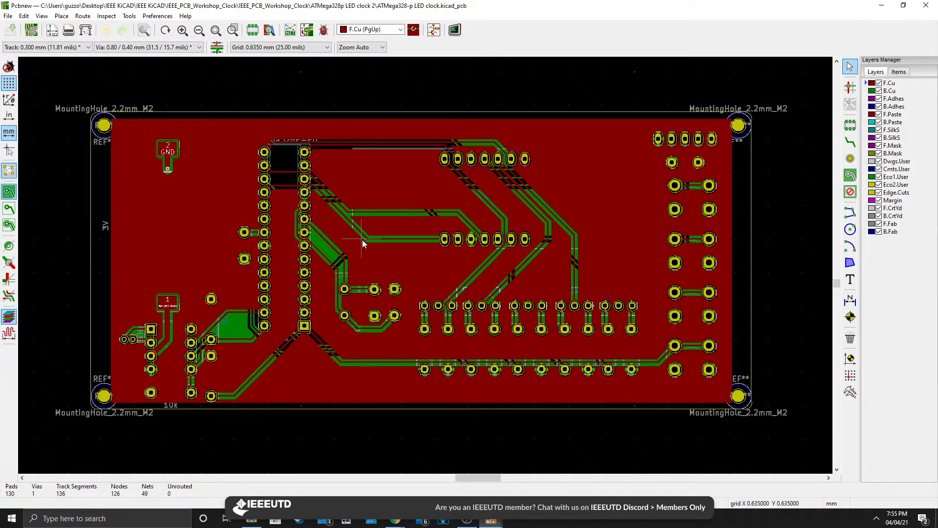
# Examine the finished board's top-left mounting hole up close.
pyautogui.scroll(-1, 255, 260)
pyautogui.moveTo(381, 320); pyautogui.dragTo(443, 296, button='middle')
pyautogui.moveTo(380, 186); pyautogui.dragTo(414, 285, button='middle')
pyautogui.scroll(5, 415, 284)
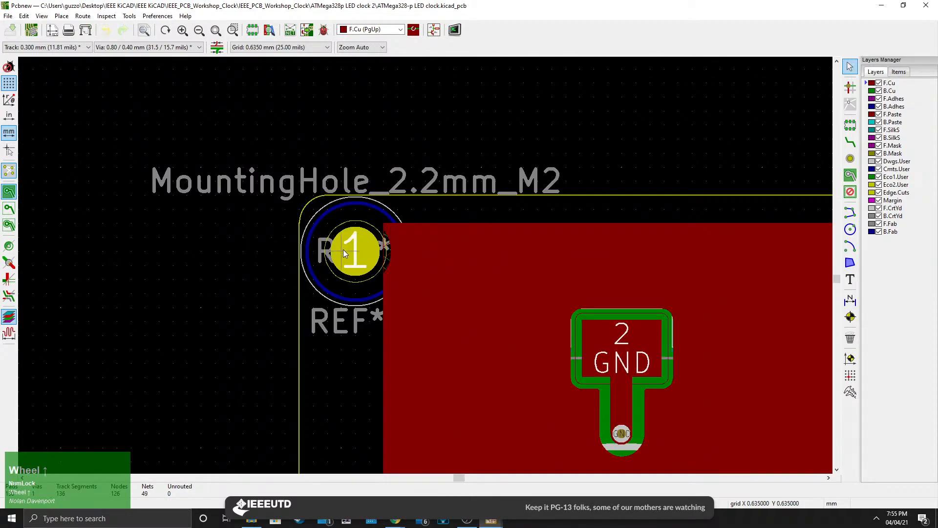
pyautogui.scroll(-1, 344, 252)
pyautogui.click(851, 124)
pyautogui.click(588, 147)
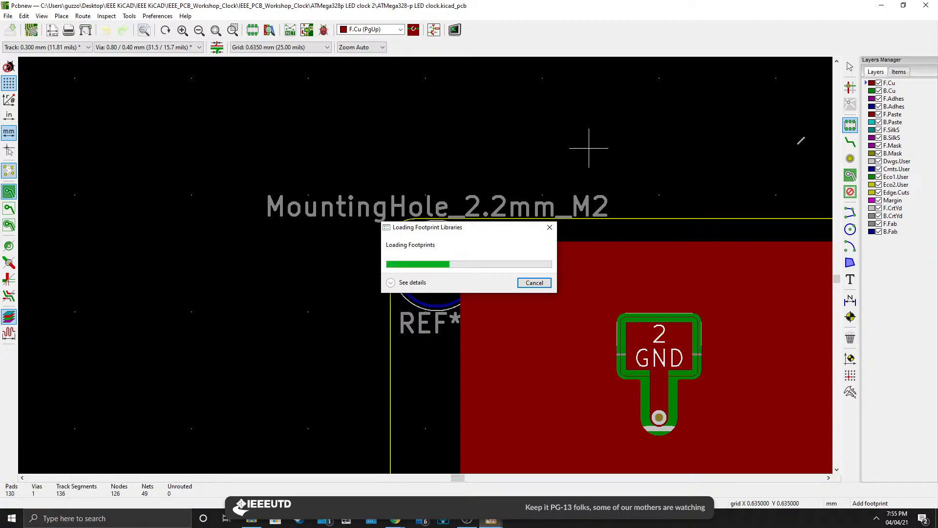
pyautogui.click(549, 227)
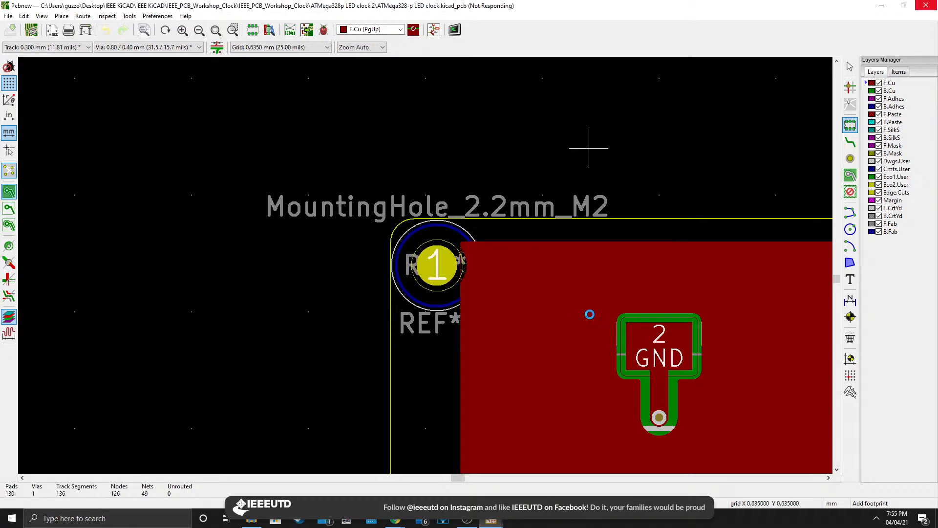
pyautogui.scroll(-3, 611, 328)
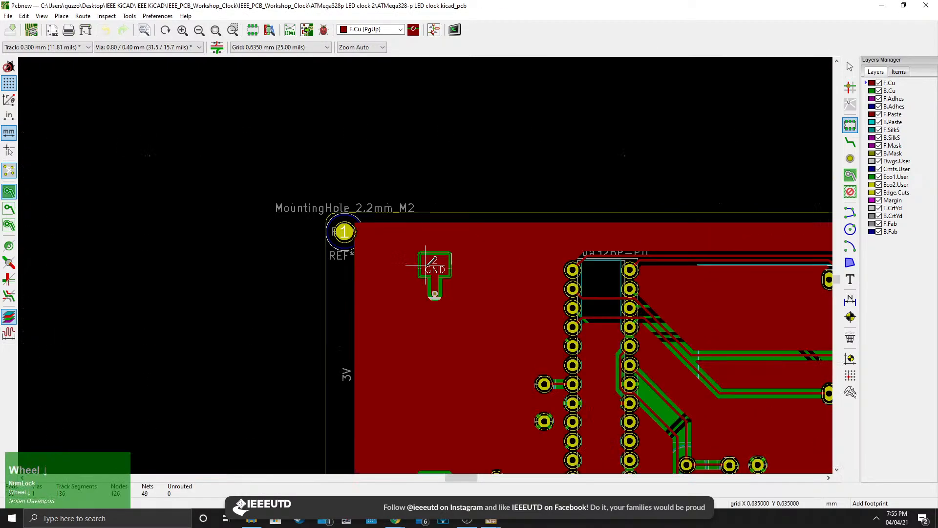
pyautogui.moveTo(562, 348); pyautogui.dragTo(295, 209, button='middle')
pyautogui.scroll(-4, 469, 271)
pyautogui.moveTo(477, 282); pyautogui.dragTo(458, 310, button='middle')
pyautogui.scroll(1, 459, 310)
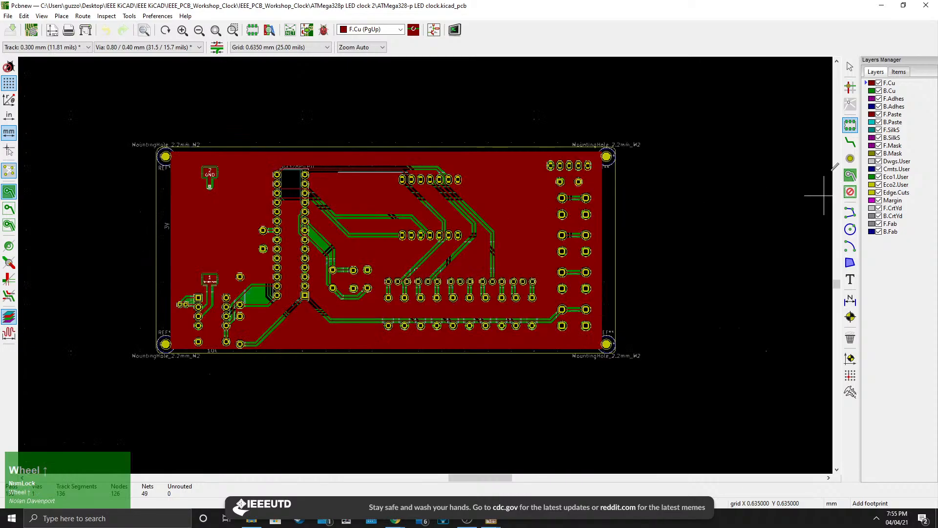
pyautogui.click(851, 69)
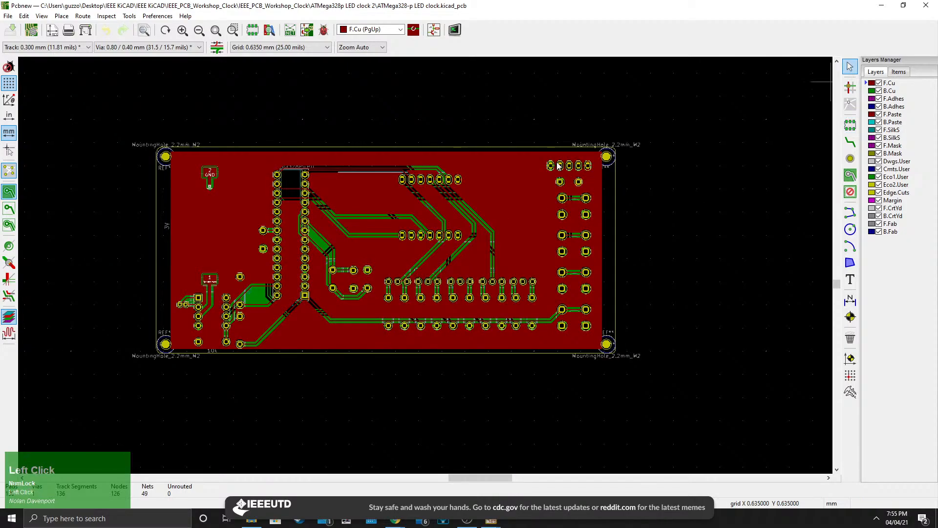
# Toggle the zone display between filled and outline-only to compare the routed board.
pyautogui.click(9, 225)
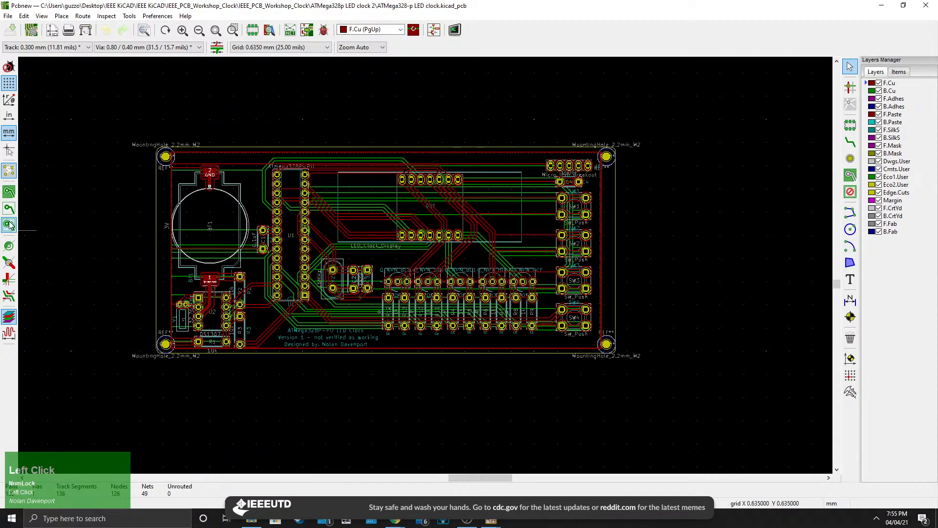
pyautogui.click(10, 198)
pyautogui.click(10, 226)
pyautogui.click(9, 193)
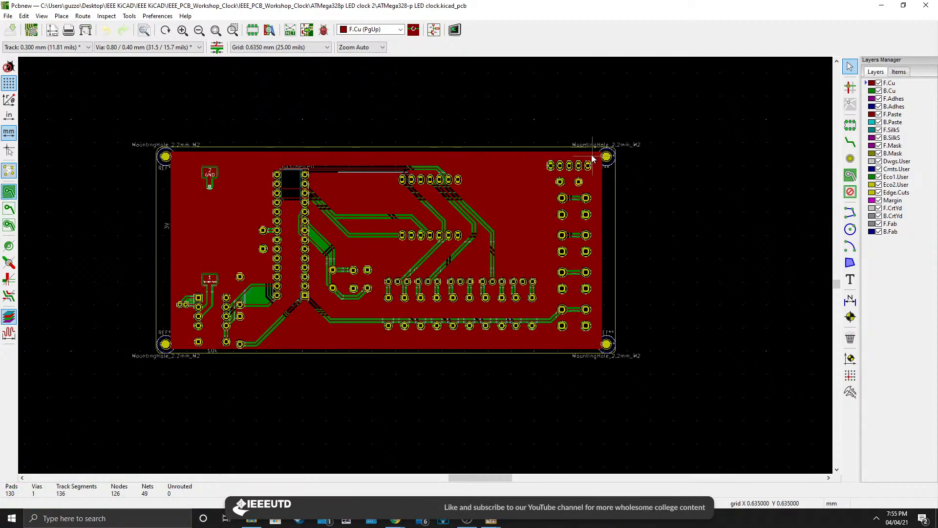
pyautogui.click(10, 226)
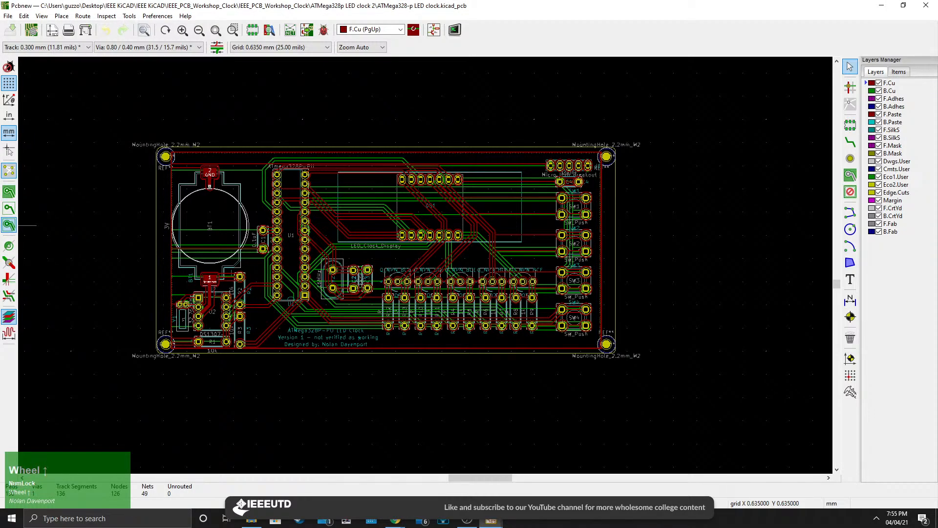
pyautogui.scroll(-1, 9, 226)
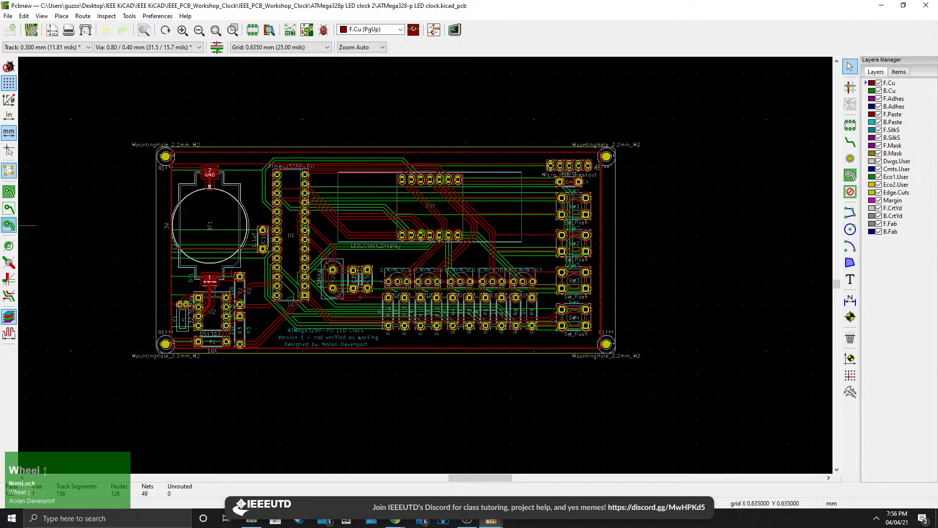
# Inspect the routed tracks around the crystal, capacitors and transistor row up close.
pyautogui.middleClick(389, 235)
pyautogui.moveTo(374, 317); pyautogui.dragTo(582, 274, button='middle')
pyautogui.scroll(3, 552, 273)
pyautogui.scroll(-2, 425, 269)
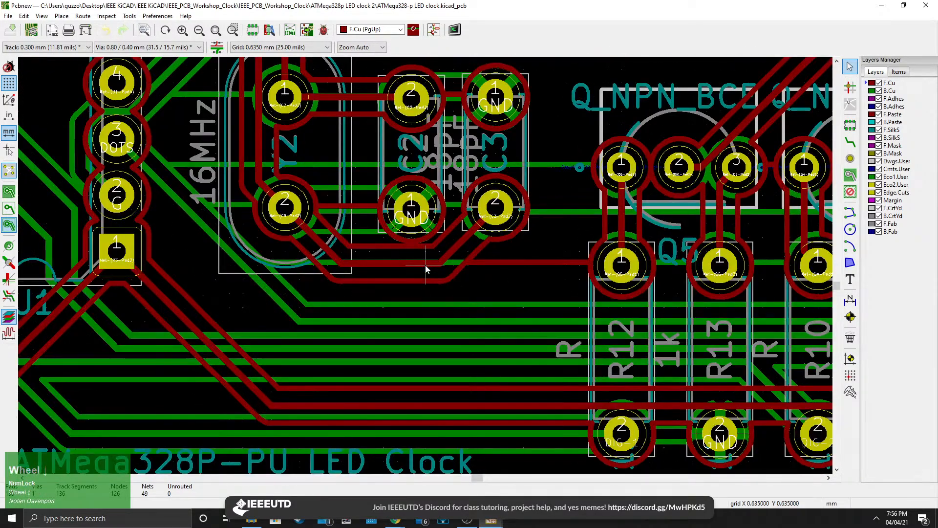
pyautogui.moveTo(425, 269); pyautogui.dragTo(498, 324, button='middle')
pyautogui.scroll(-1, 502, 319)
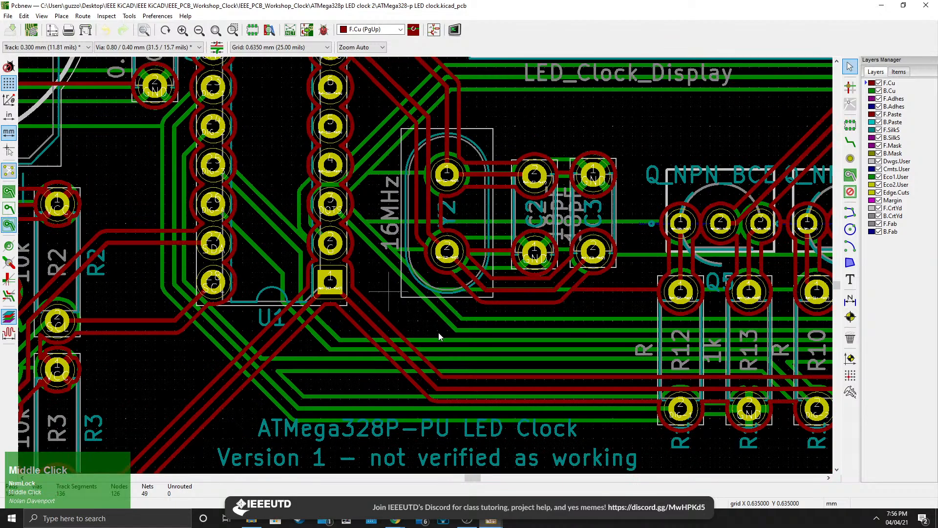
pyautogui.scroll(-1, 438, 332)
pyautogui.scroll(-3, 448, 320)
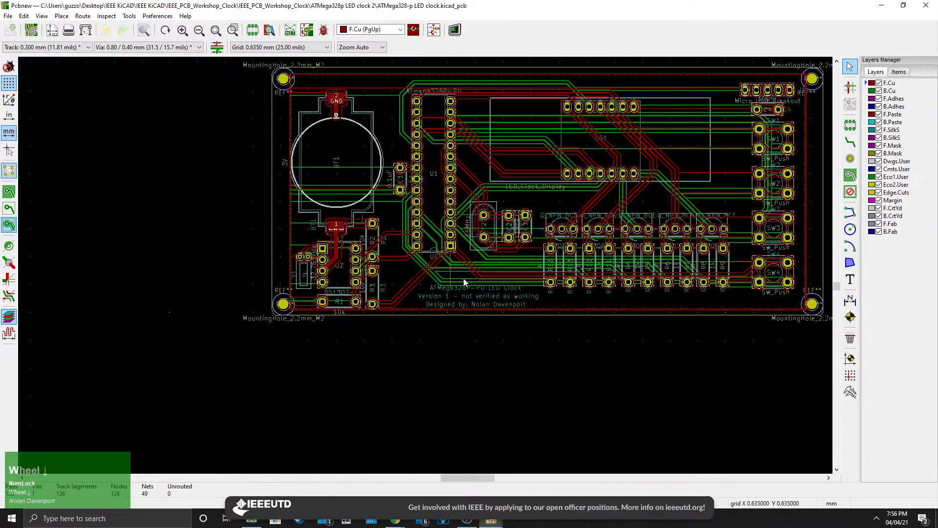
pyautogui.moveTo(463, 278); pyautogui.dragTo(333, 316, button='middle')
# Show zones filled again, then unfill all copper zones on the board.
pyautogui.click(8, 192)
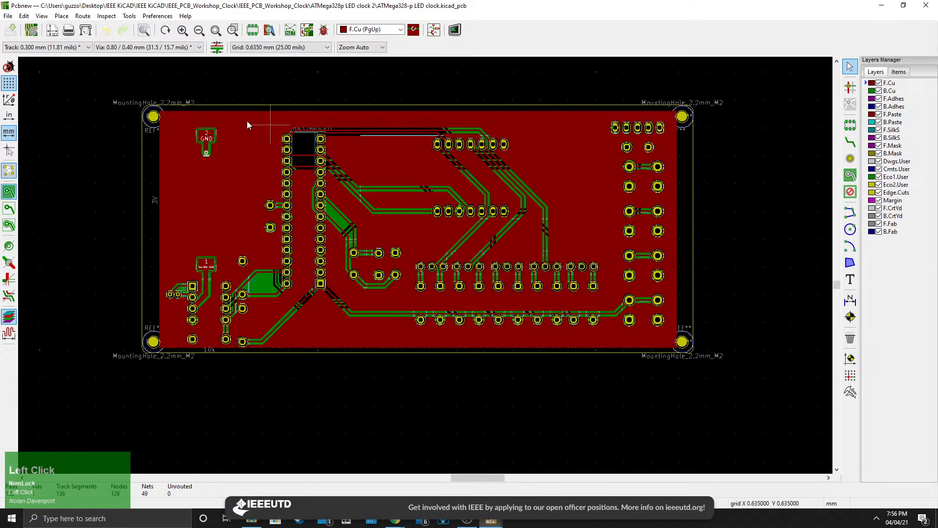
pyautogui.rightClick(251, 136)
pyautogui.click(575, 127)
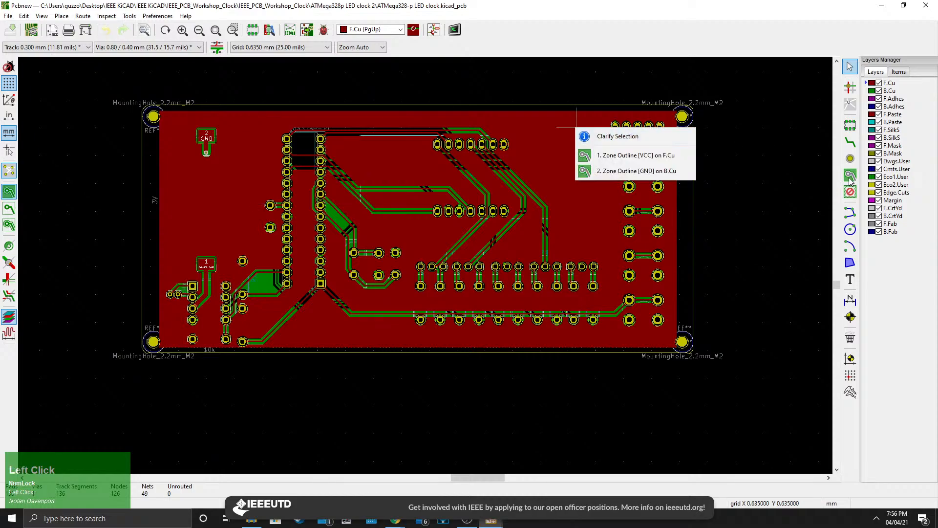
pyautogui.click(850, 176)
pyautogui.rightClick(567, 152)
pyautogui.moveTo(611, 180)
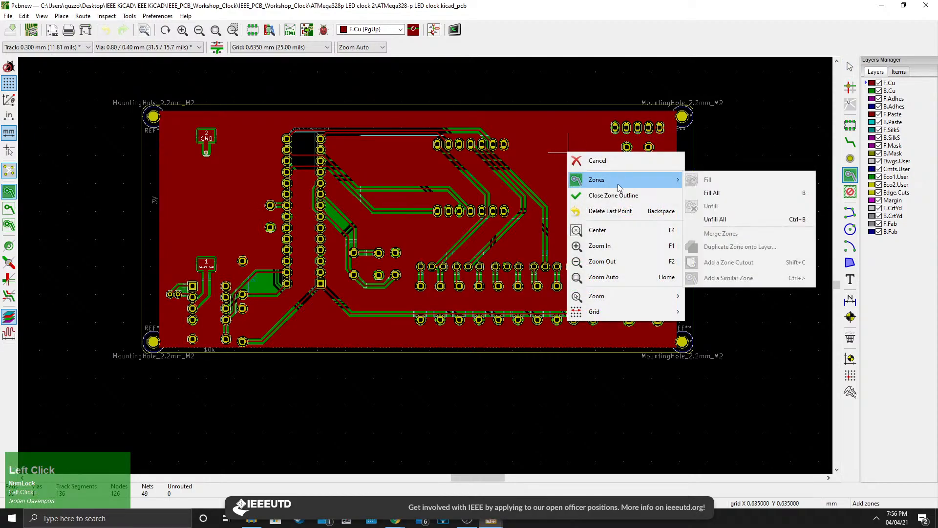
pyautogui.click(718, 218)
# Examine the board's tracks near the crystal and transistors with zones unfilled.
pyautogui.scroll(-4, 425, 259)
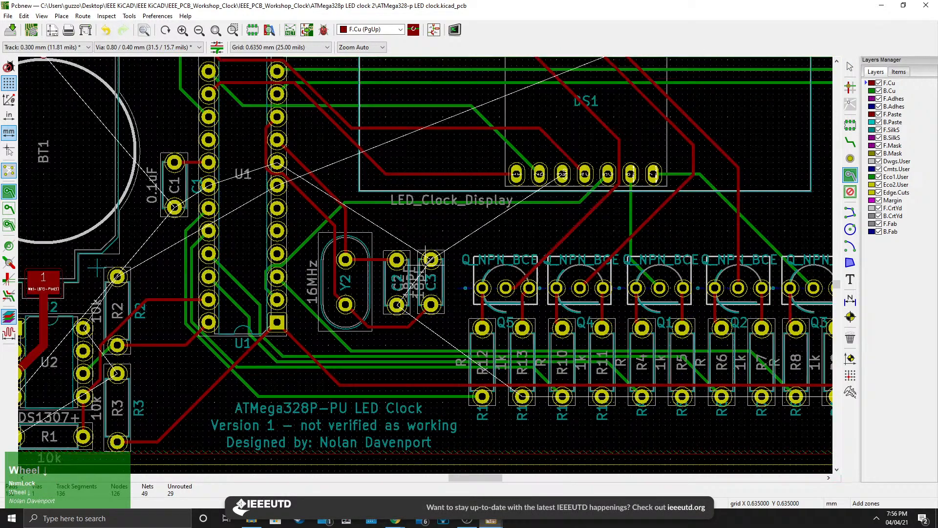
pyautogui.middleClick(426, 258)
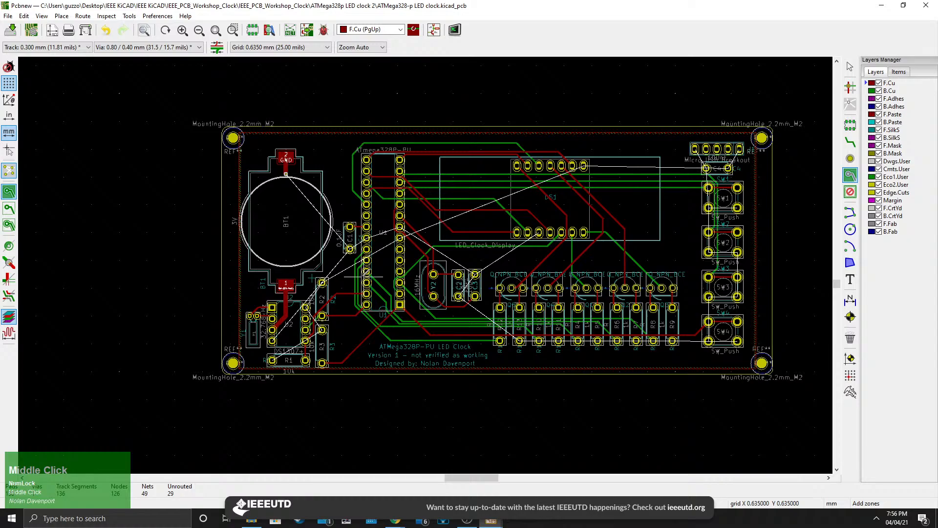
pyautogui.scroll(3, 527, 340)
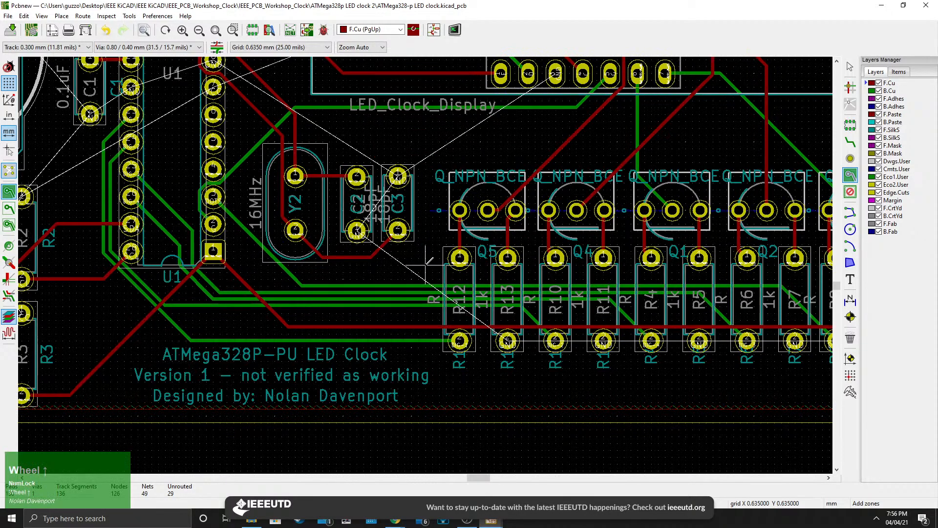
# Examine the routed board up close, panning around the crystal, switches and mounting-hole corners with zones unfilled.
pyautogui.moveTo(364, 280); pyautogui.dragTo(362, 331, button='middle')
pyautogui.scroll(-5, 425, 264)
pyautogui.moveTo(421, 248); pyautogui.dragTo(421, 311, button='middle')
pyautogui.scroll(1, 421, 311)
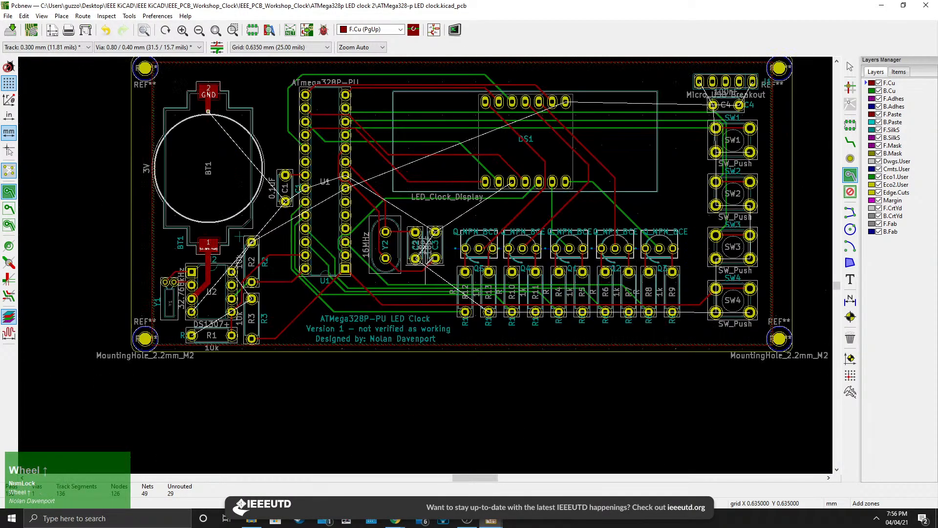
pyautogui.moveTo(435, 214); pyautogui.dragTo(433, 253, button='middle')
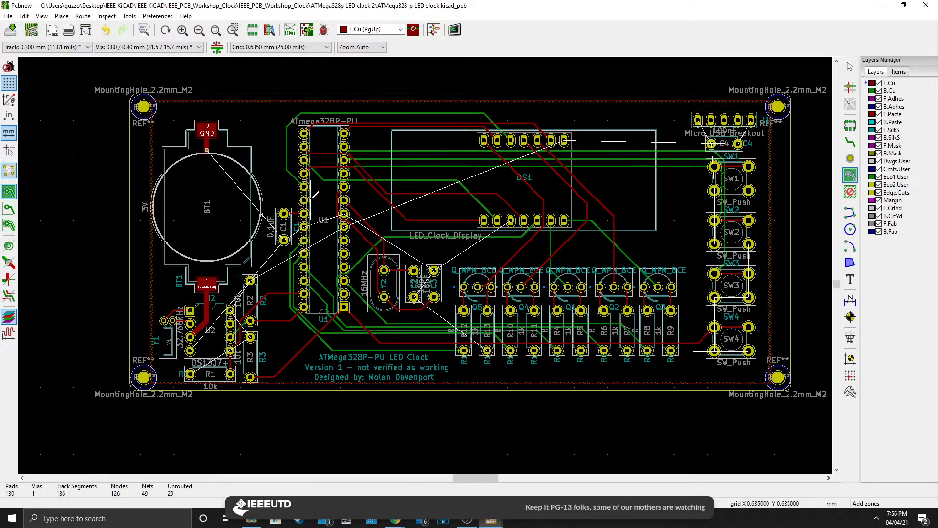
pyautogui.scroll(4, 782, 200)
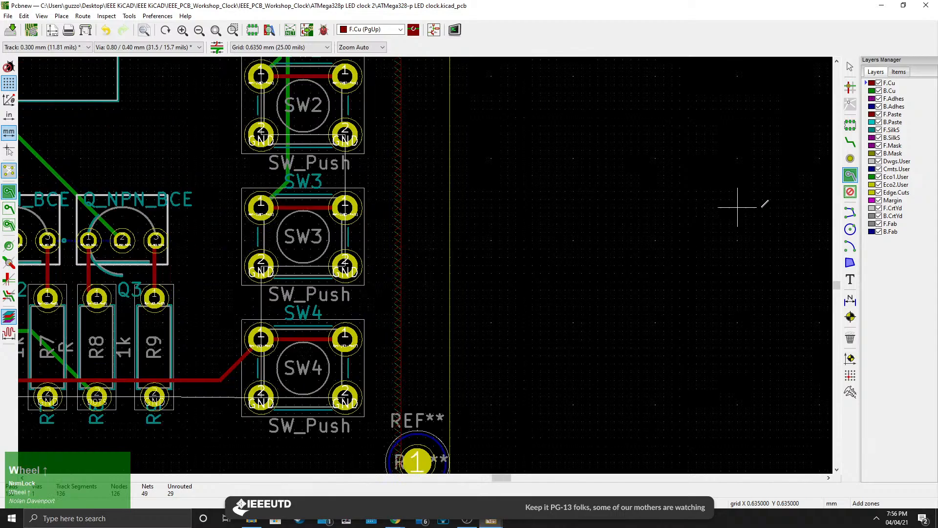
pyautogui.scroll(6, 489, 396)
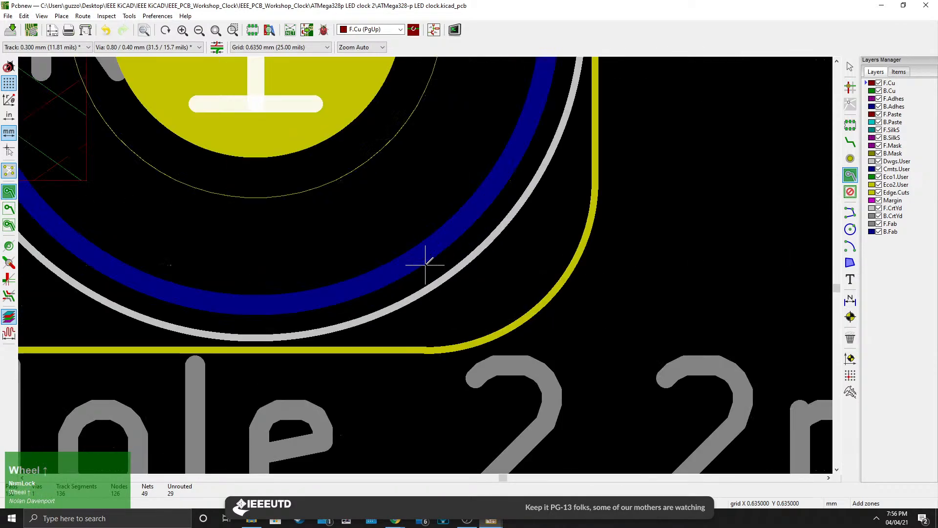
pyautogui.scroll(-8, 468, 300)
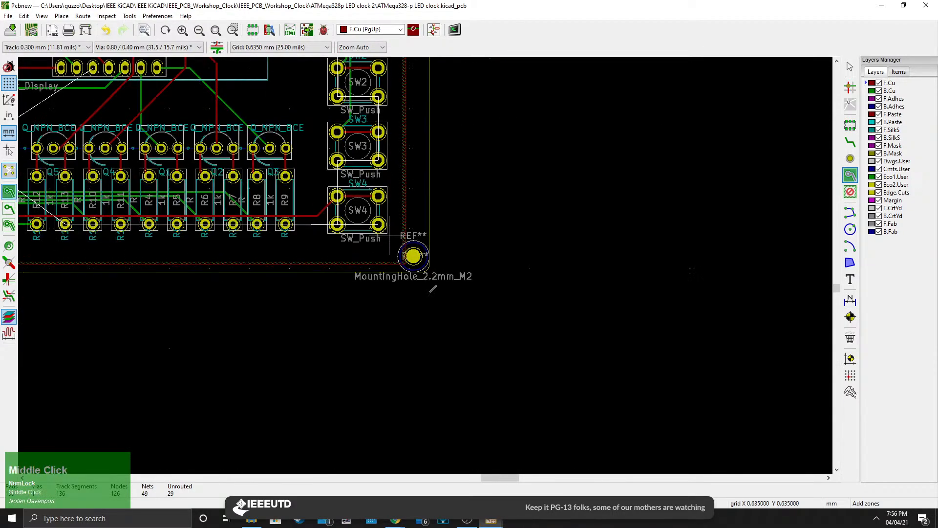
pyautogui.moveTo(386, 163); pyautogui.dragTo(471, 263, button='middle')
pyautogui.scroll(-1, 459, 247)
pyautogui.moveTo(471, 125); pyautogui.dragTo(564, 211, button='middle')
pyautogui.moveTo(134, 252)
pyautogui.mouseDown(button='middle')
pyautogui.moveTo(302, 254)
pyautogui.moveTo(424, 238)
pyautogui.mouseUp(button='middle')
pyautogui.scroll(-2, 455, 366)
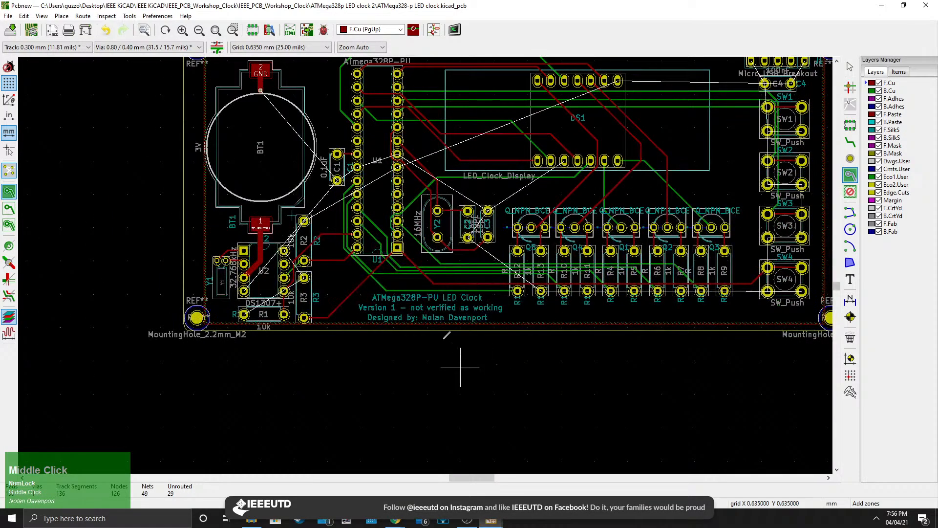
pyautogui.scroll(3, 452, 283)
pyautogui.moveTo(435, 235); pyautogui.dragTo(384, 293, button='middle')
pyautogui.scroll(3, 412, 297)
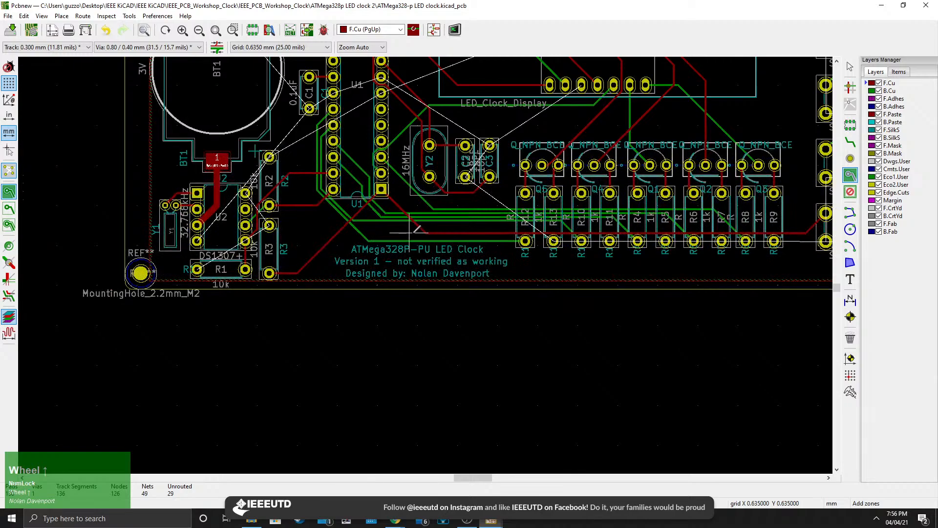
pyautogui.scroll(-4, 416, 230)
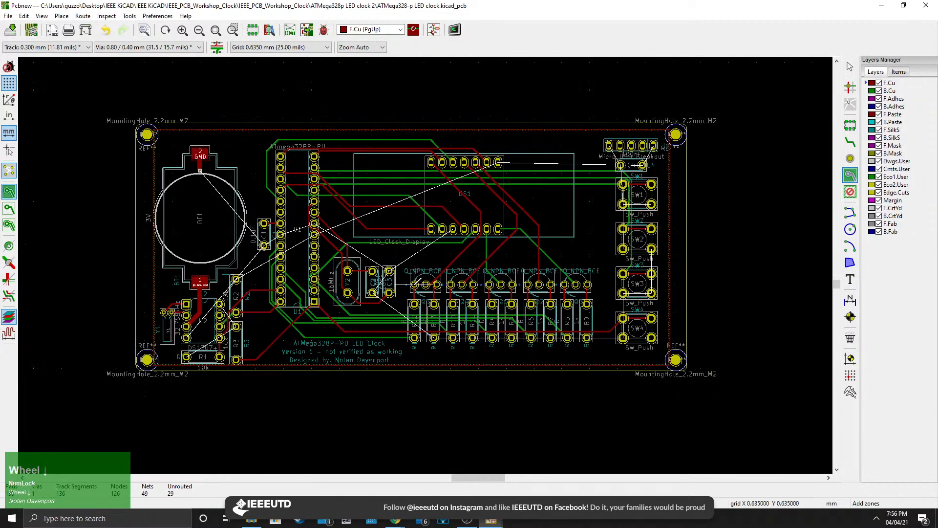
pyautogui.moveTo(413, 284); pyautogui.dragTo(433, 296, button='middle')
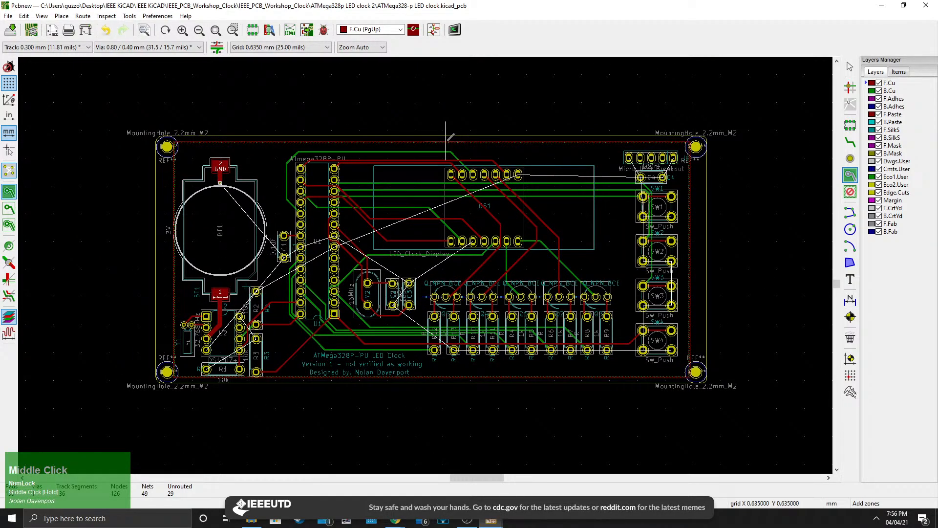
# Fill all copper zones on the board again.
pyautogui.click(41, 16)
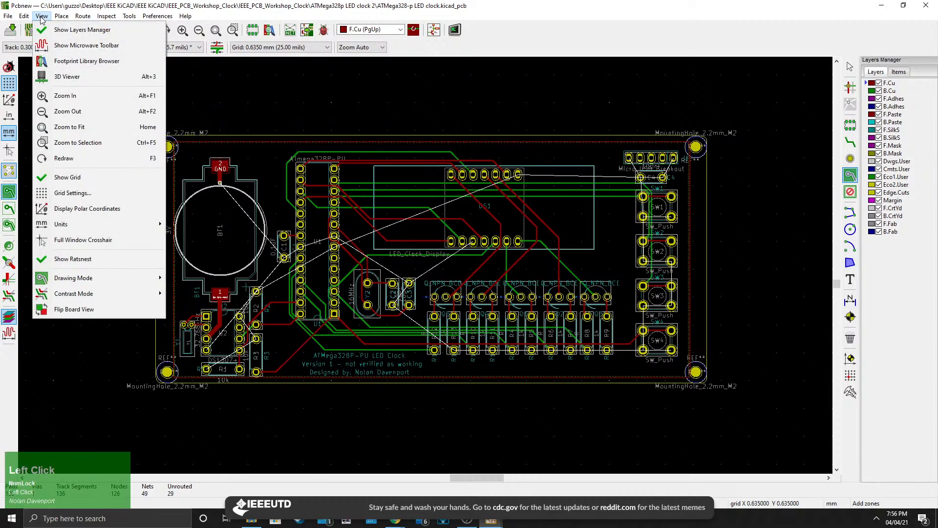
pyautogui.click(42, 16)
pyautogui.rightClick(262, 155)
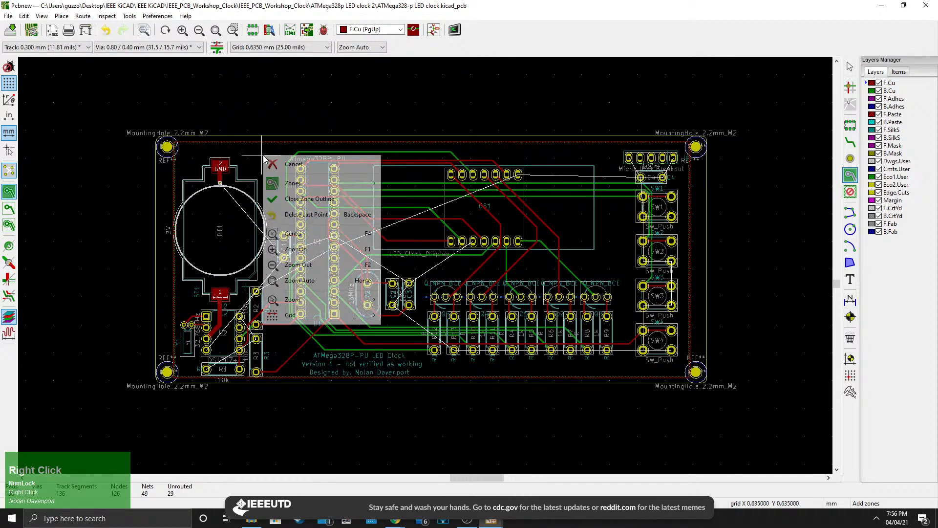
pyautogui.moveTo(293, 183)
pyautogui.click(433, 203)
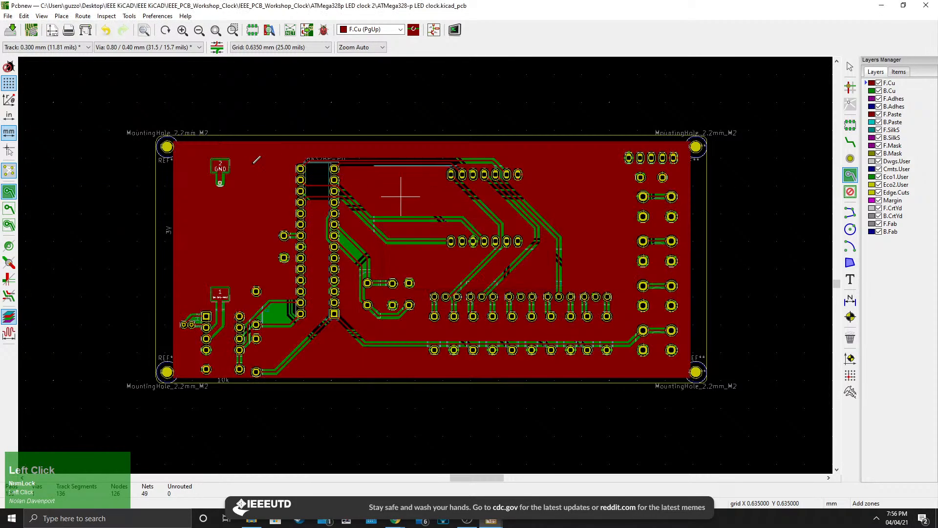
# Open the 3D viewer to inspect the finished board, zoom in on it, and close the viewer.
pyautogui.click(42, 16)
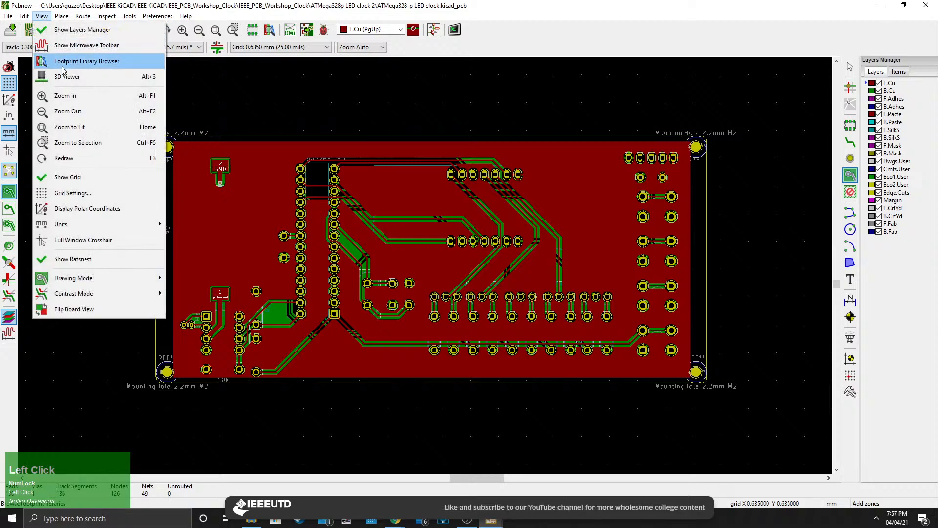
pyautogui.click(86, 60)
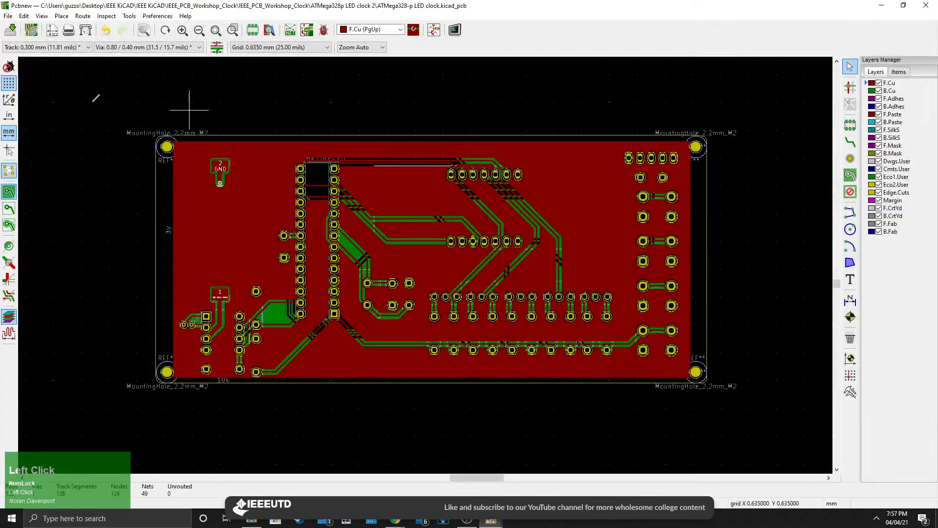
pyautogui.click(42, 16)
pyautogui.click(81, 76)
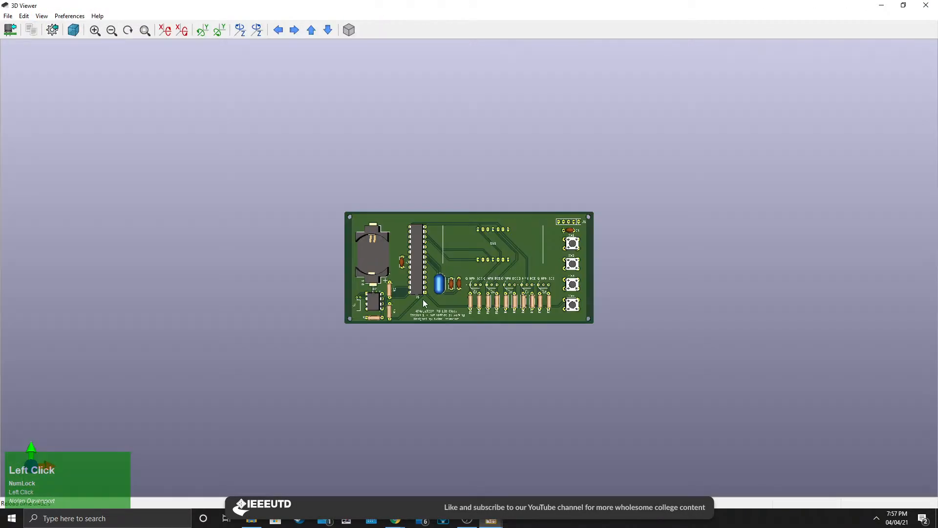
pyautogui.scroll(3, 424, 303)
pyautogui.moveTo(424, 304); pyautogui.dragTo(935, 35)
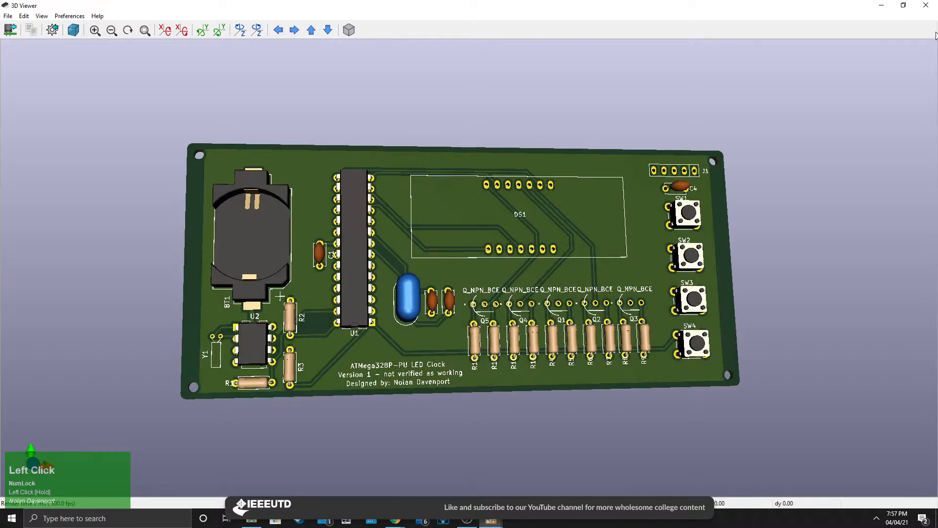
pyautogui.click(926, 5)
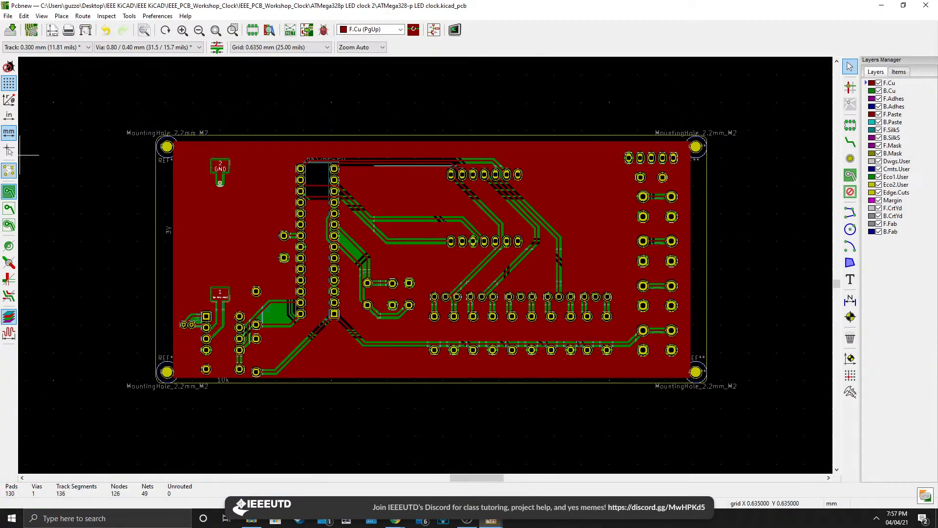
# Switch to the browser and read the JLCPCB article on exporting a KiCad PCB to Gerber files.
pyautogui.click(395, 521)
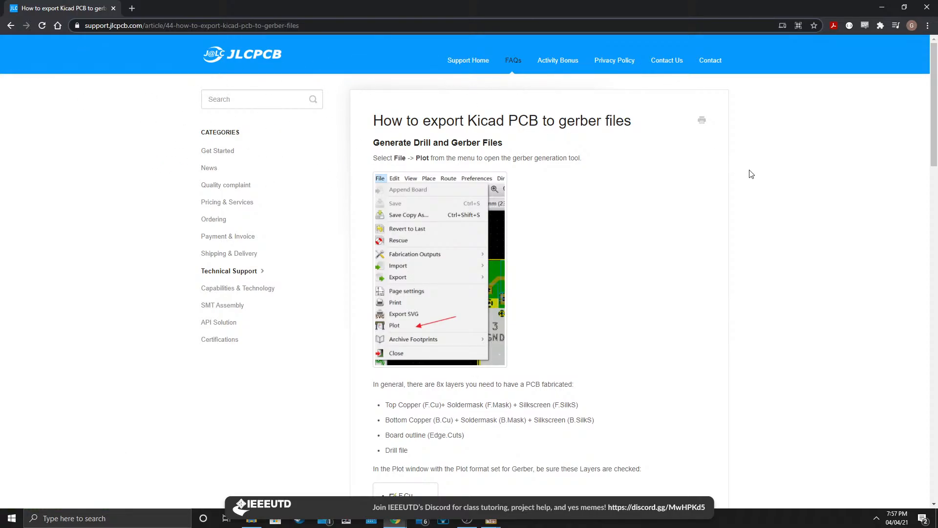
pyautogui.scroll(-4, 513, 244)
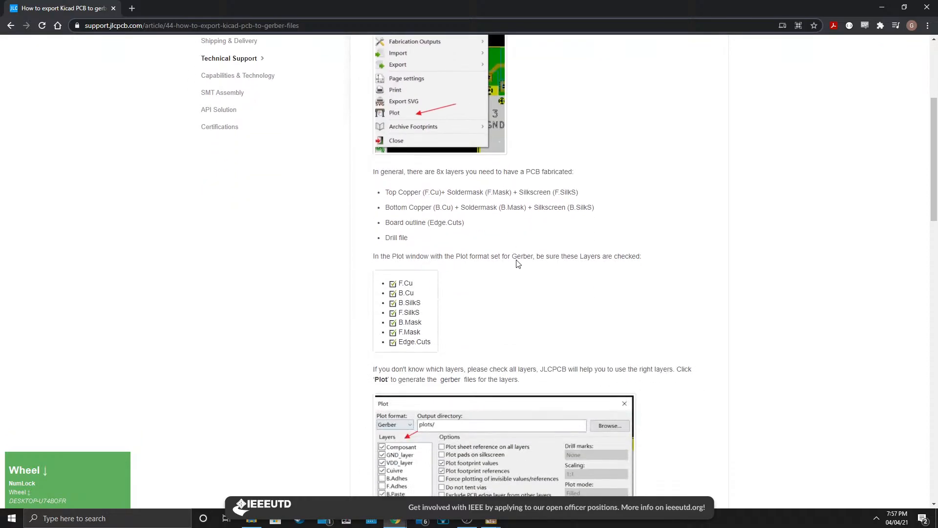
pyautogui.scroll(-18, 518, 264)
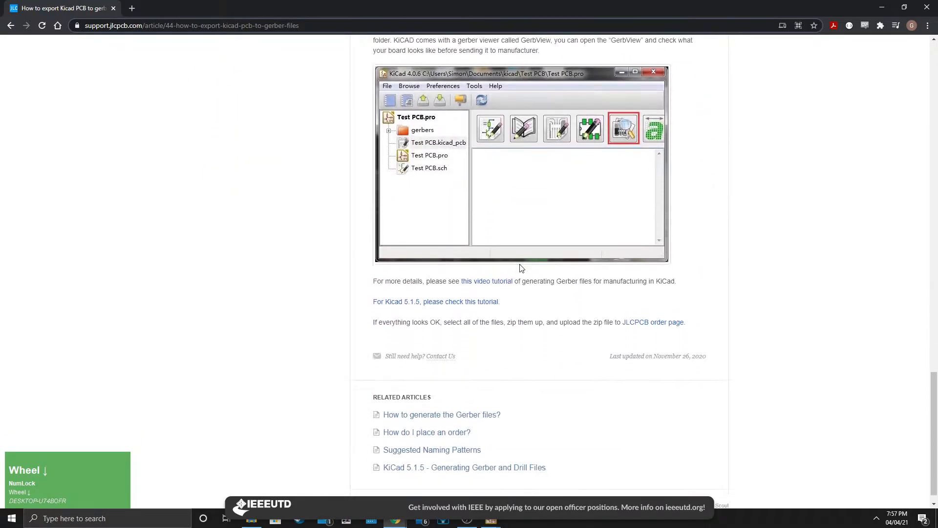
pyautogui.scroll(15, 519, 266)
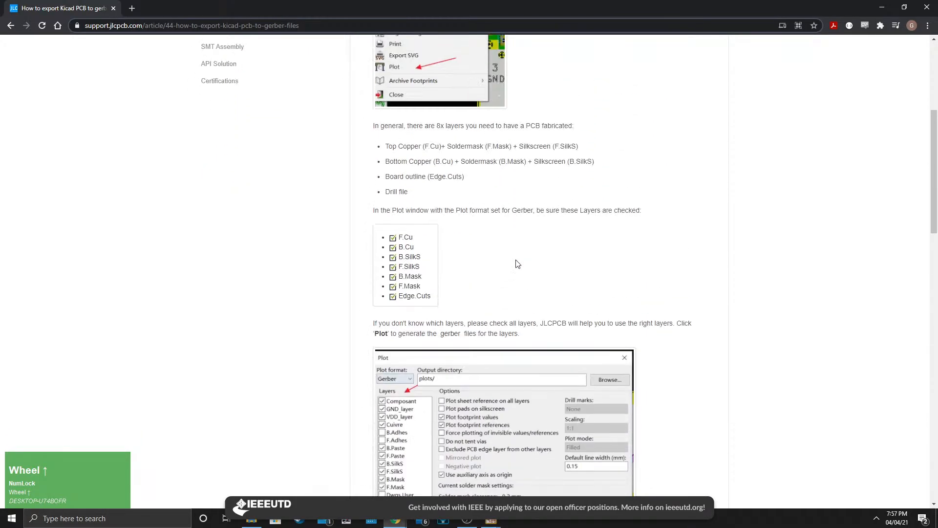
pyautogui.scroll(5, 518, 264)
pyautogui.scroll(-4, 517, 266)
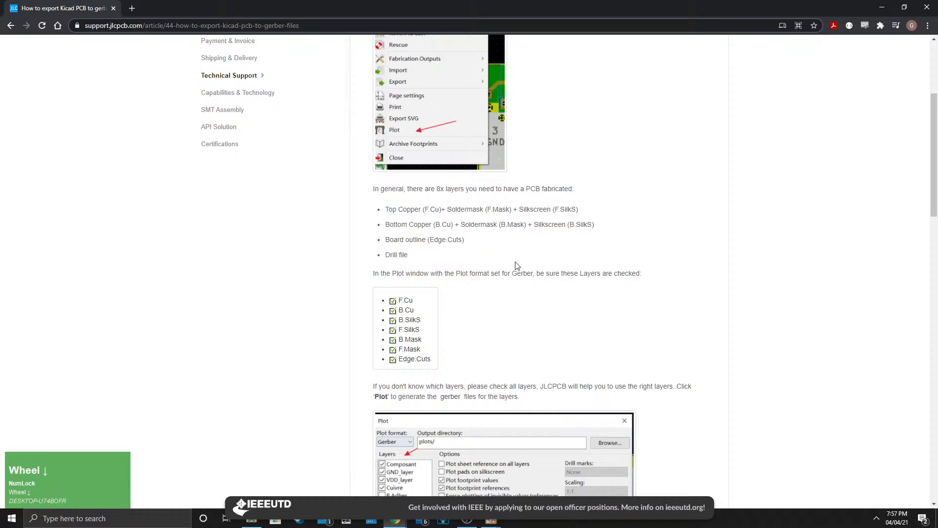
pyautogui.scroll(1, 312, 258)
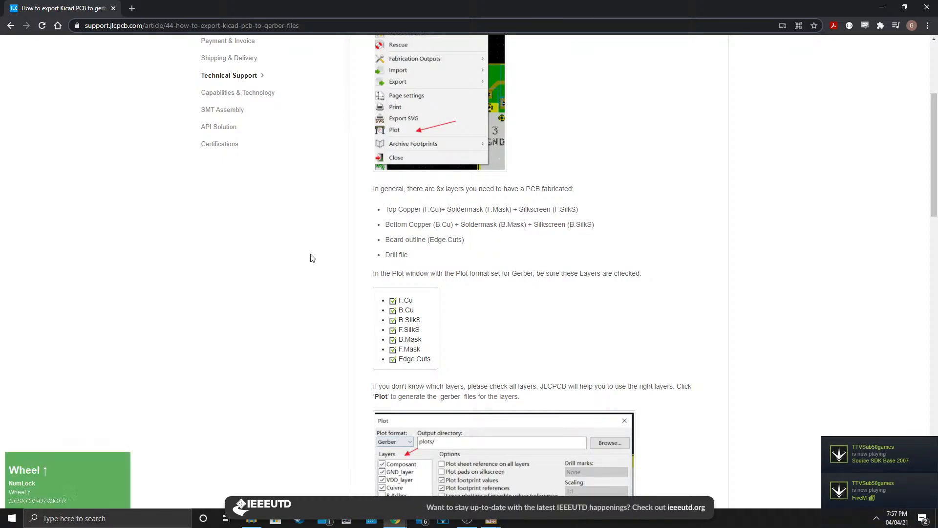
pyautogui.scroll(3, 312, 258)
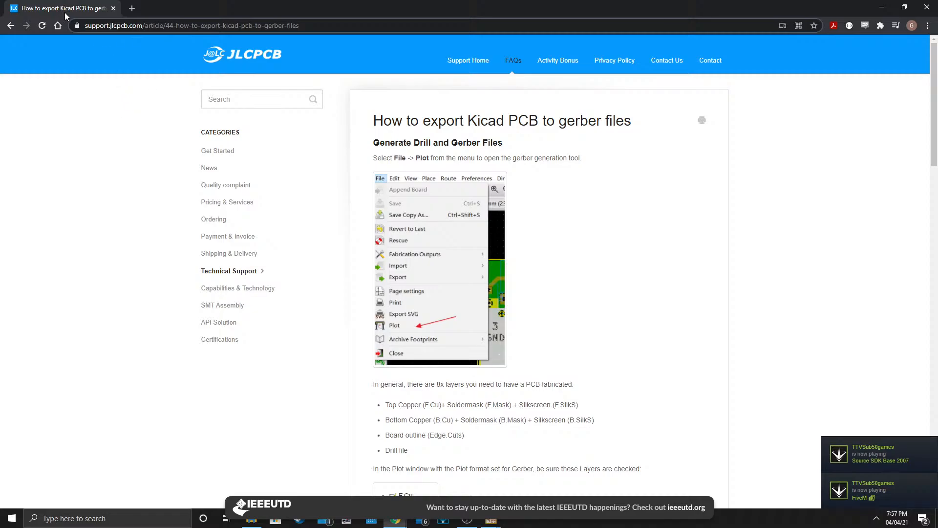
# Review the filled board layout at several zoom levels in the PCB editor.
pyautogui.moveTo(78, 8); pyautogui.dragTo(0, 24)
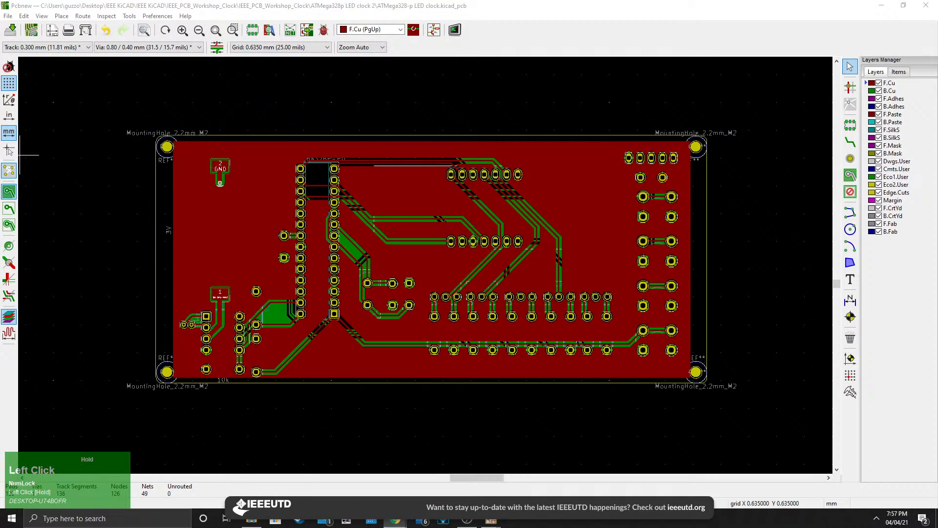
pyautogui.scroll(3, 430, 264)
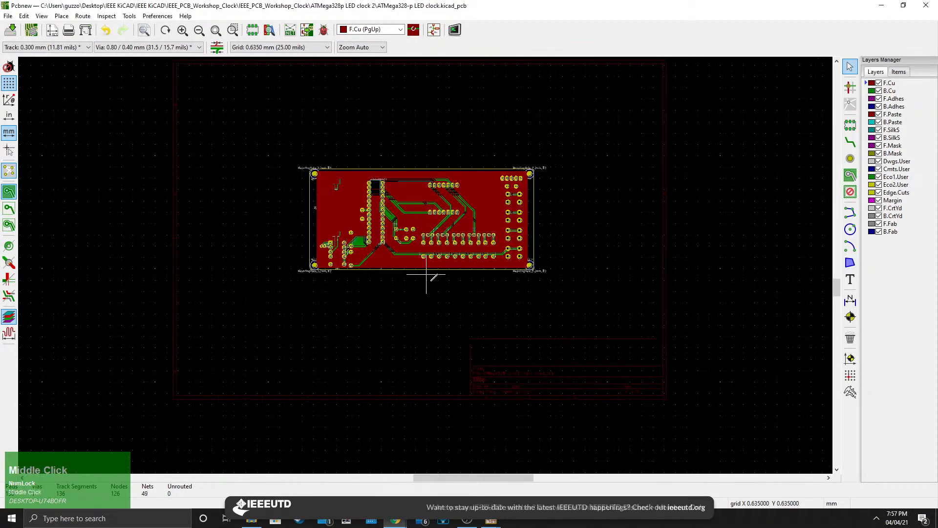
pyautogui.scroll(1, 446, 317)
pyautogui.moveTo(433, 274); pyautogui.dragTo(464, 287, button='middle')
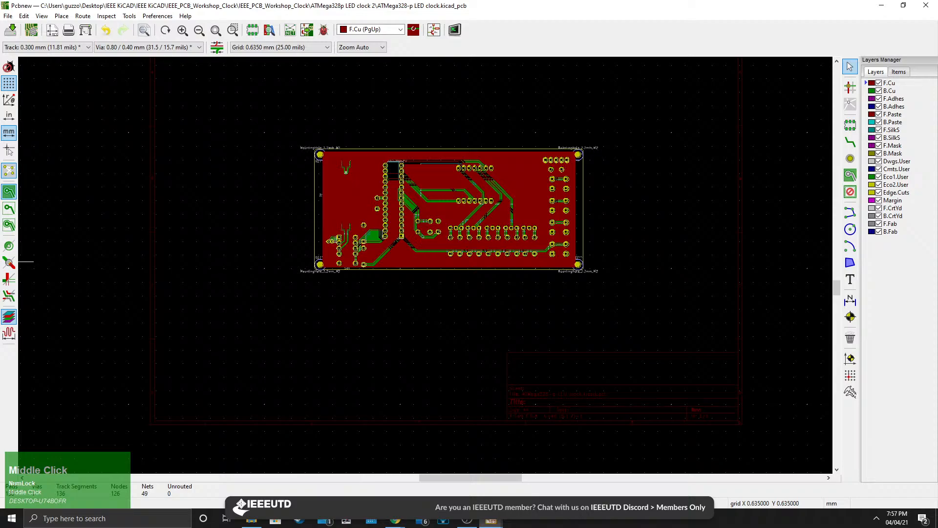
pyautogui.scroll(-1, 425, 264)
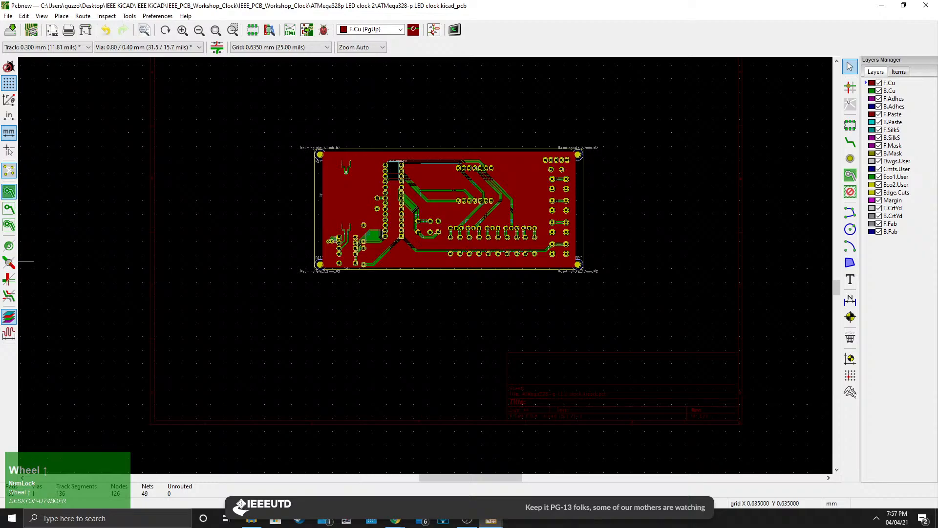
pyautogui.scroll(4, 429, 267)
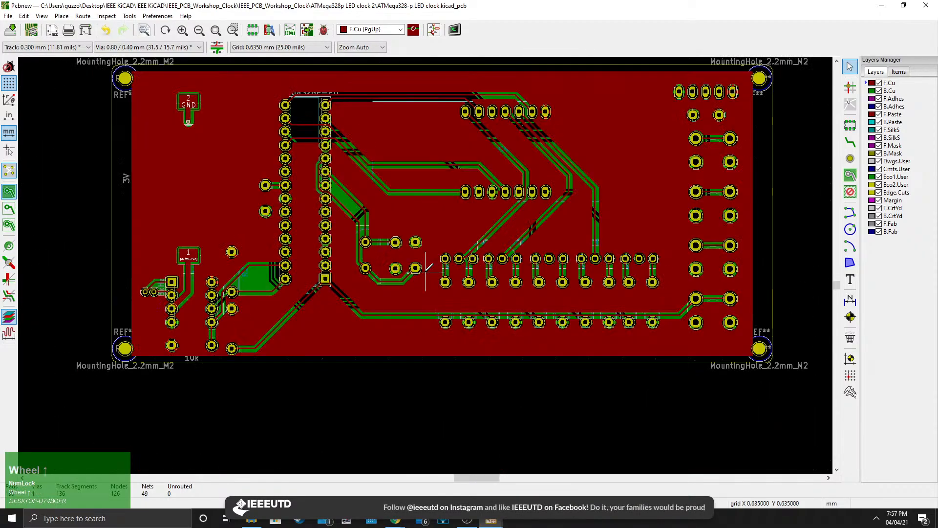
pyautogui.moveTo(429, 267); pyautogui.dragTo(437, 320, button='middle')
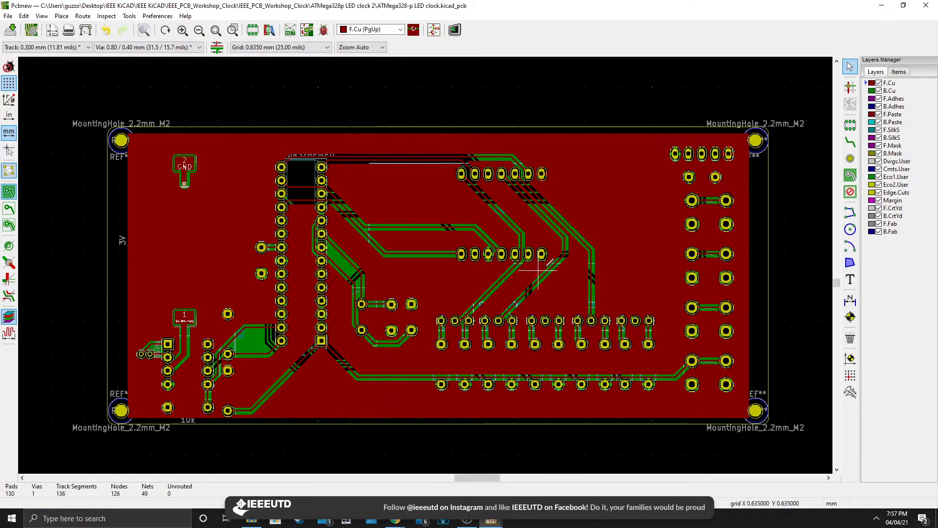
pyautogui.moveTo(538, 299); pyautogui.dragTo(563, 296, button='middle')
pyautogui.scroll(-1, 552, 296)
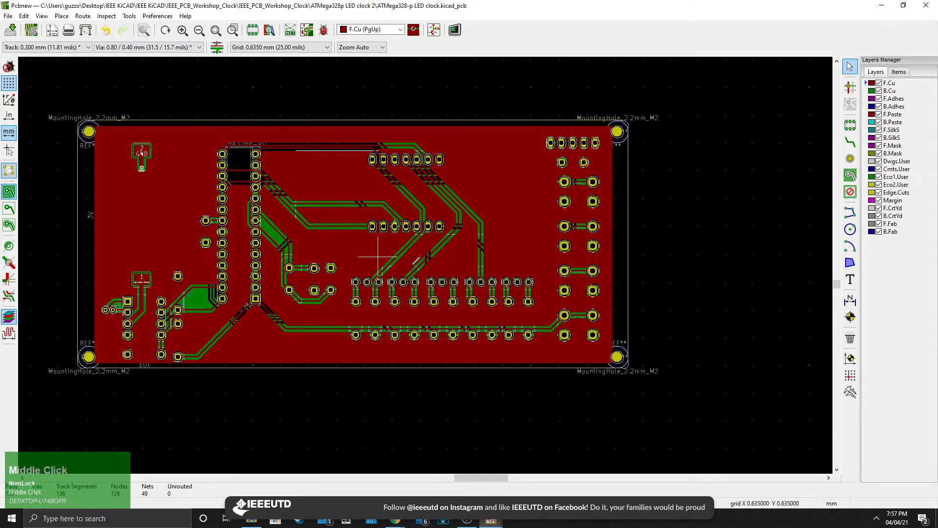
pyautogui.moveTo(416, 262); pyautogui.dragTo(450, 270, button='middle')
# Switch to File Explorer and browse to the IEEE_PCB_Workshop_Clock project folder and its board versions.
pyautogui.click(251, 520)
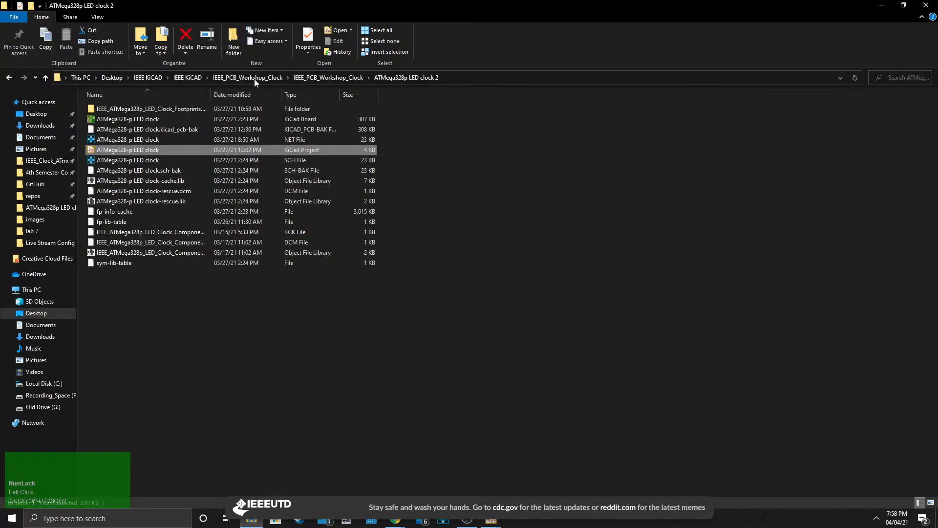
pyautogui.click(187, 77)
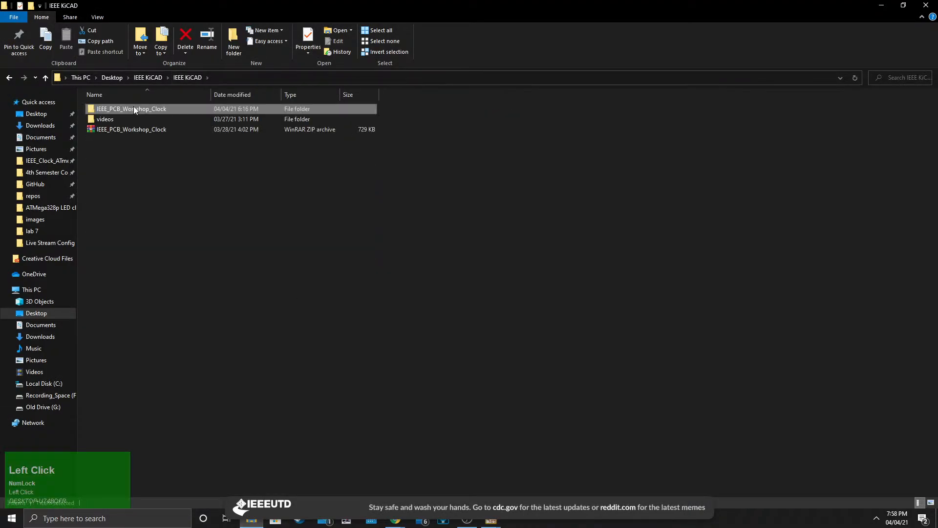
pyautogui.doubleClick(134, 108)
pyautogui.doubleClick(135, 109)
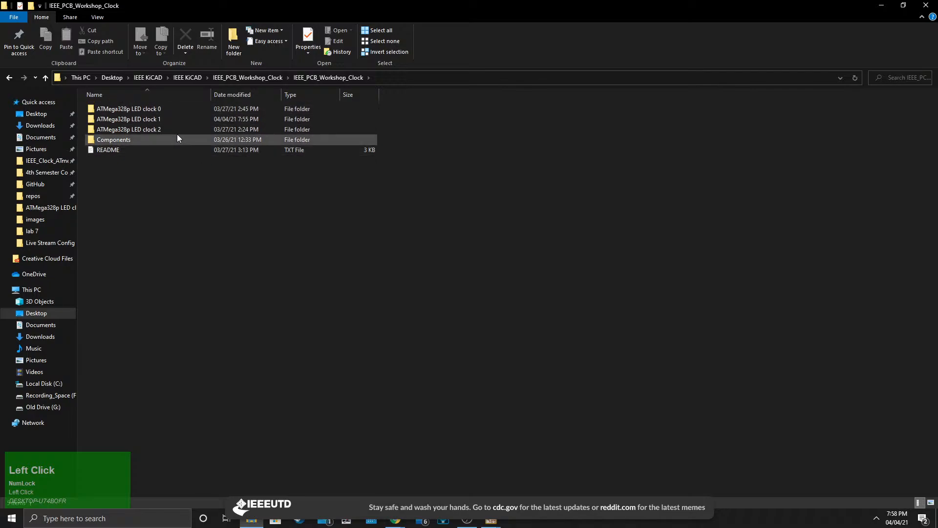
pyautogui.click(143, 132)
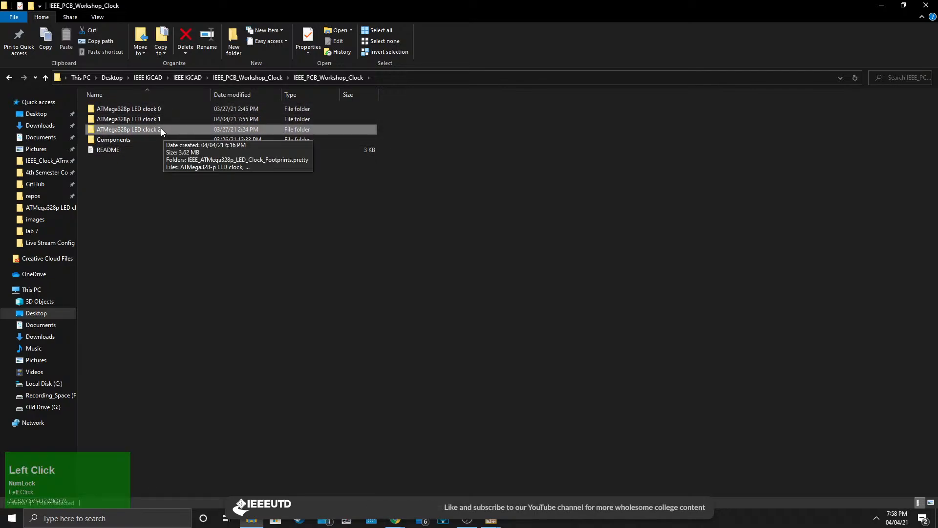
pyautogui.click(882, 5)
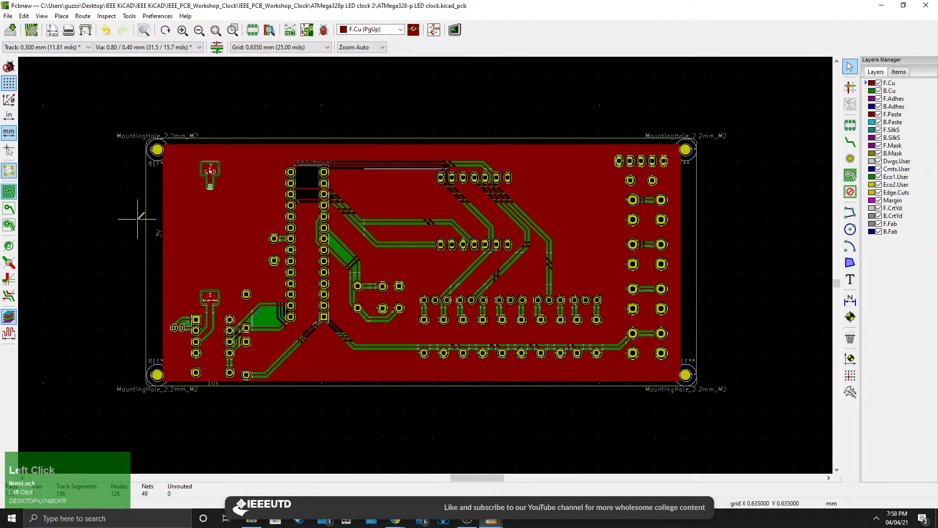
pyautogui.scroll(-1, 29, 247)
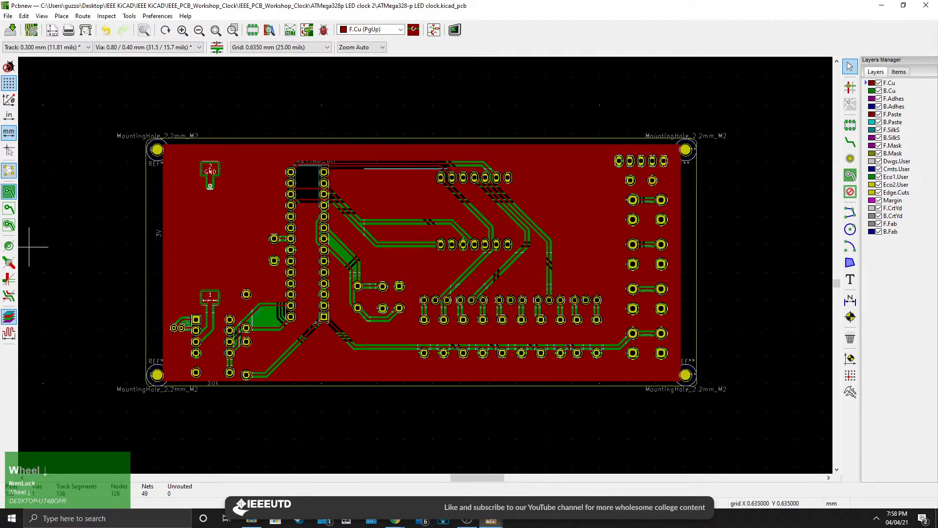
pyautogui.scroll(1, 29, 246)
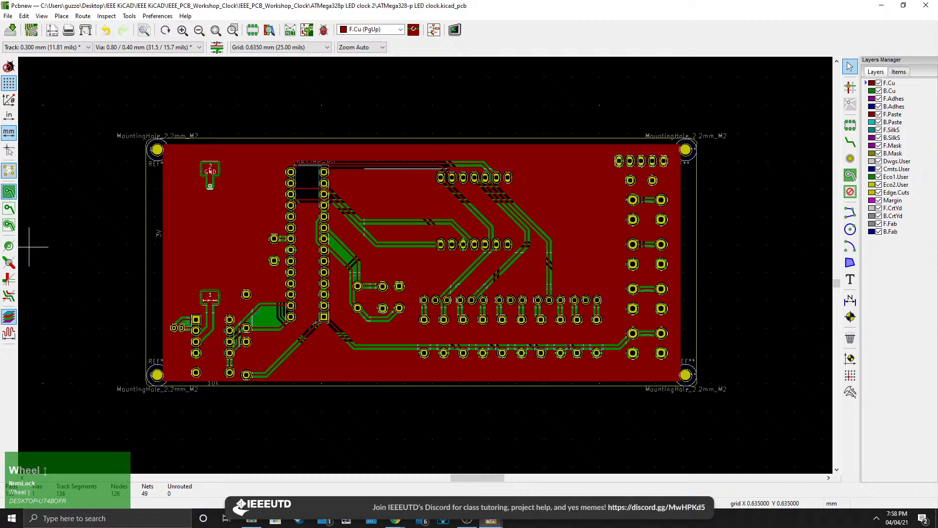
pyautogui.click(28, 247)
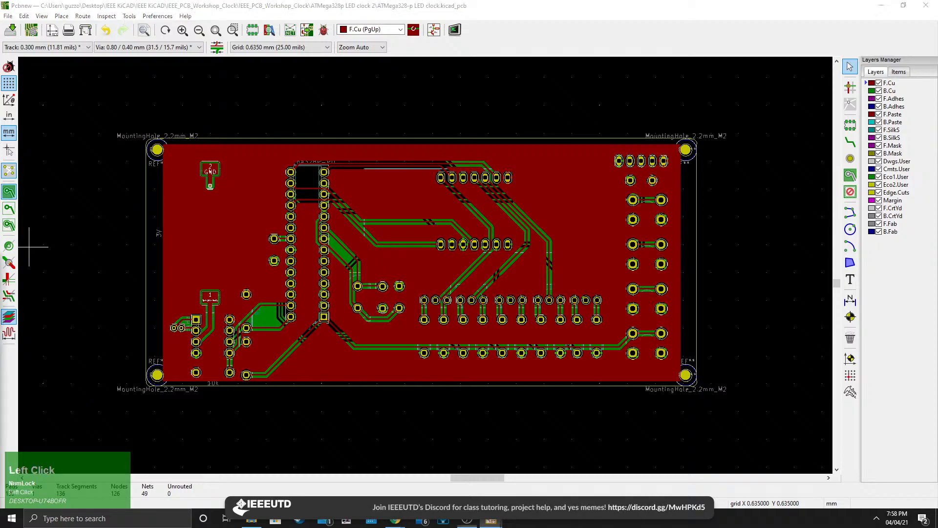